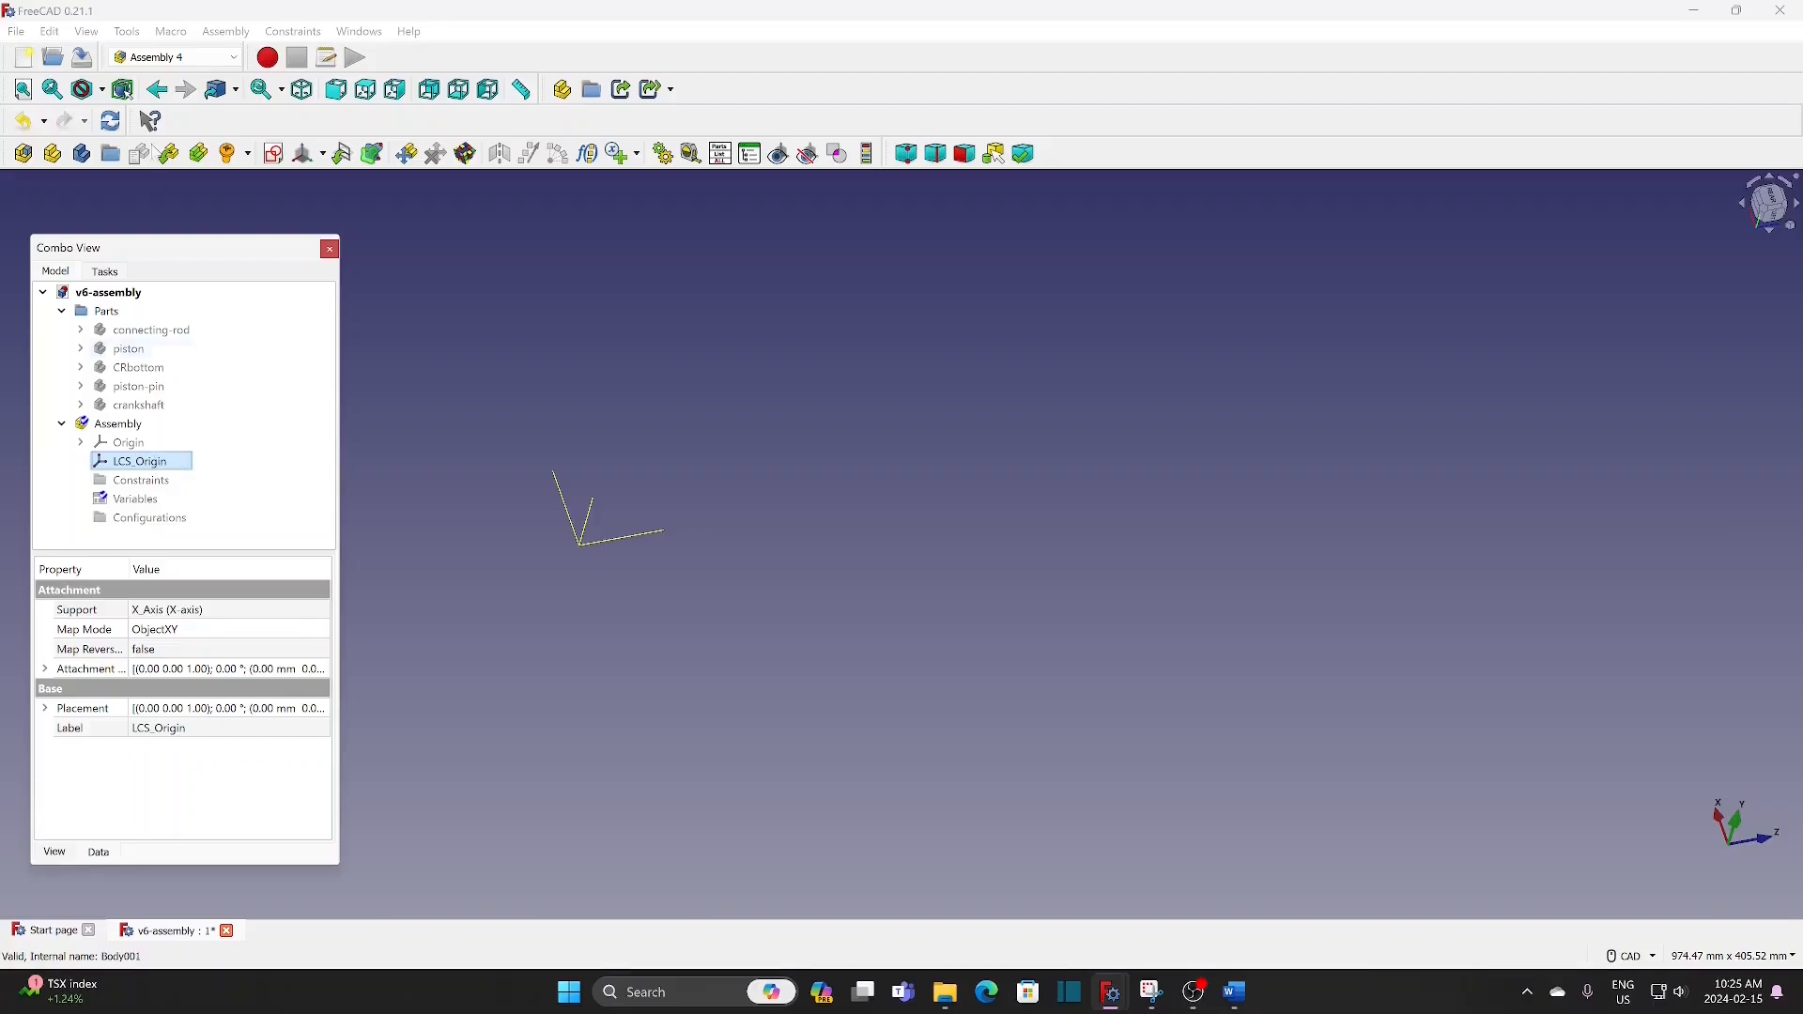
Step: Duplicate the assembly's LCS_Origin coordinate system, leaving the X-axis dependency out of the copy
left_click(50, 31)
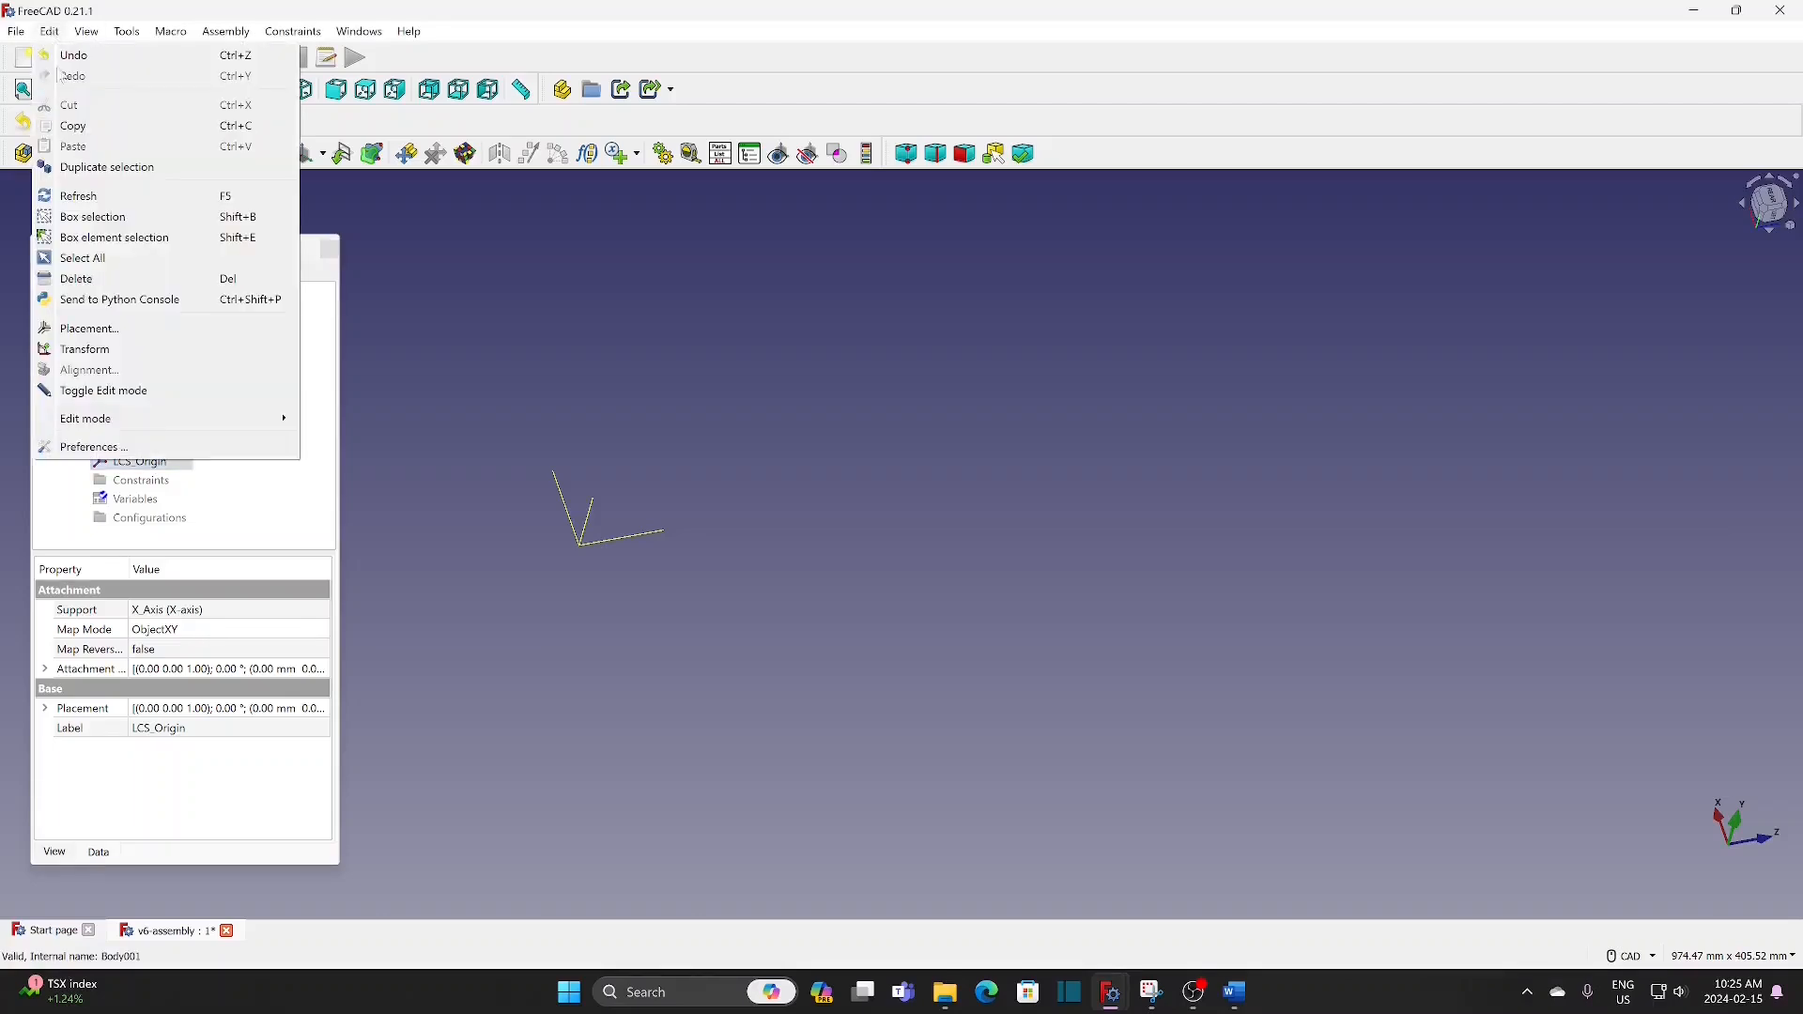
left_click(123, 167)
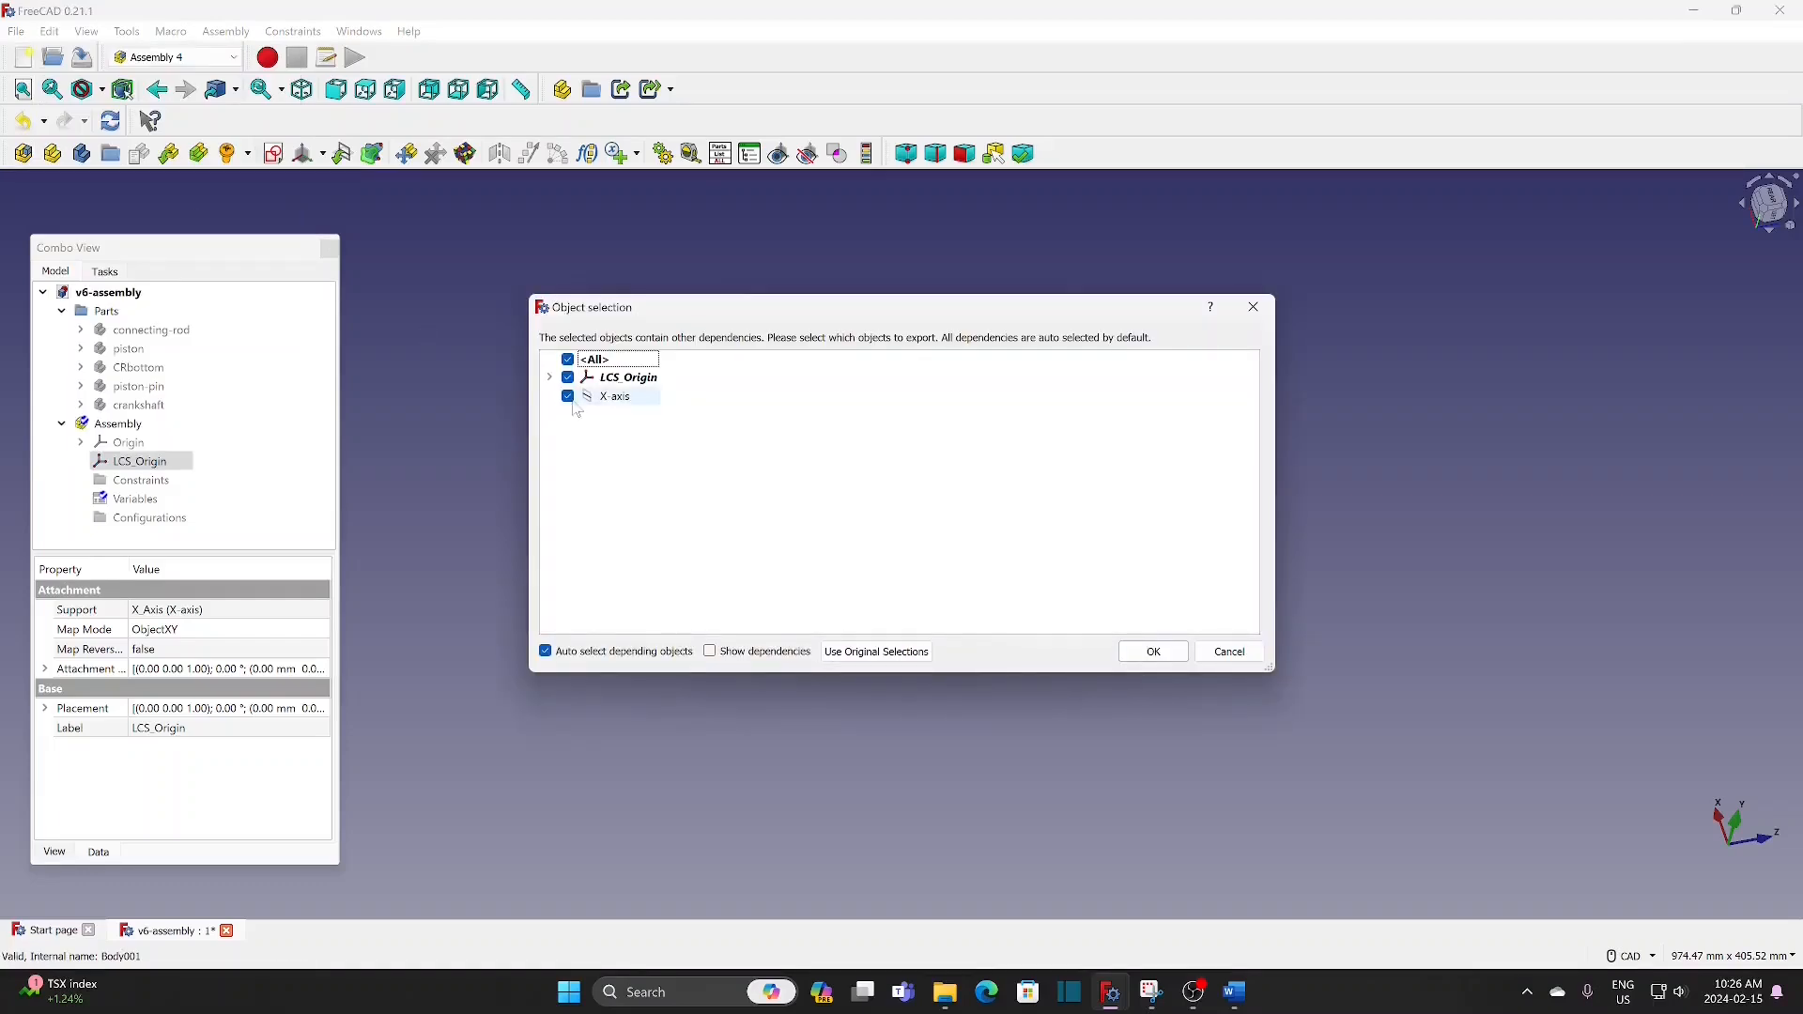
left_click(569, 398)
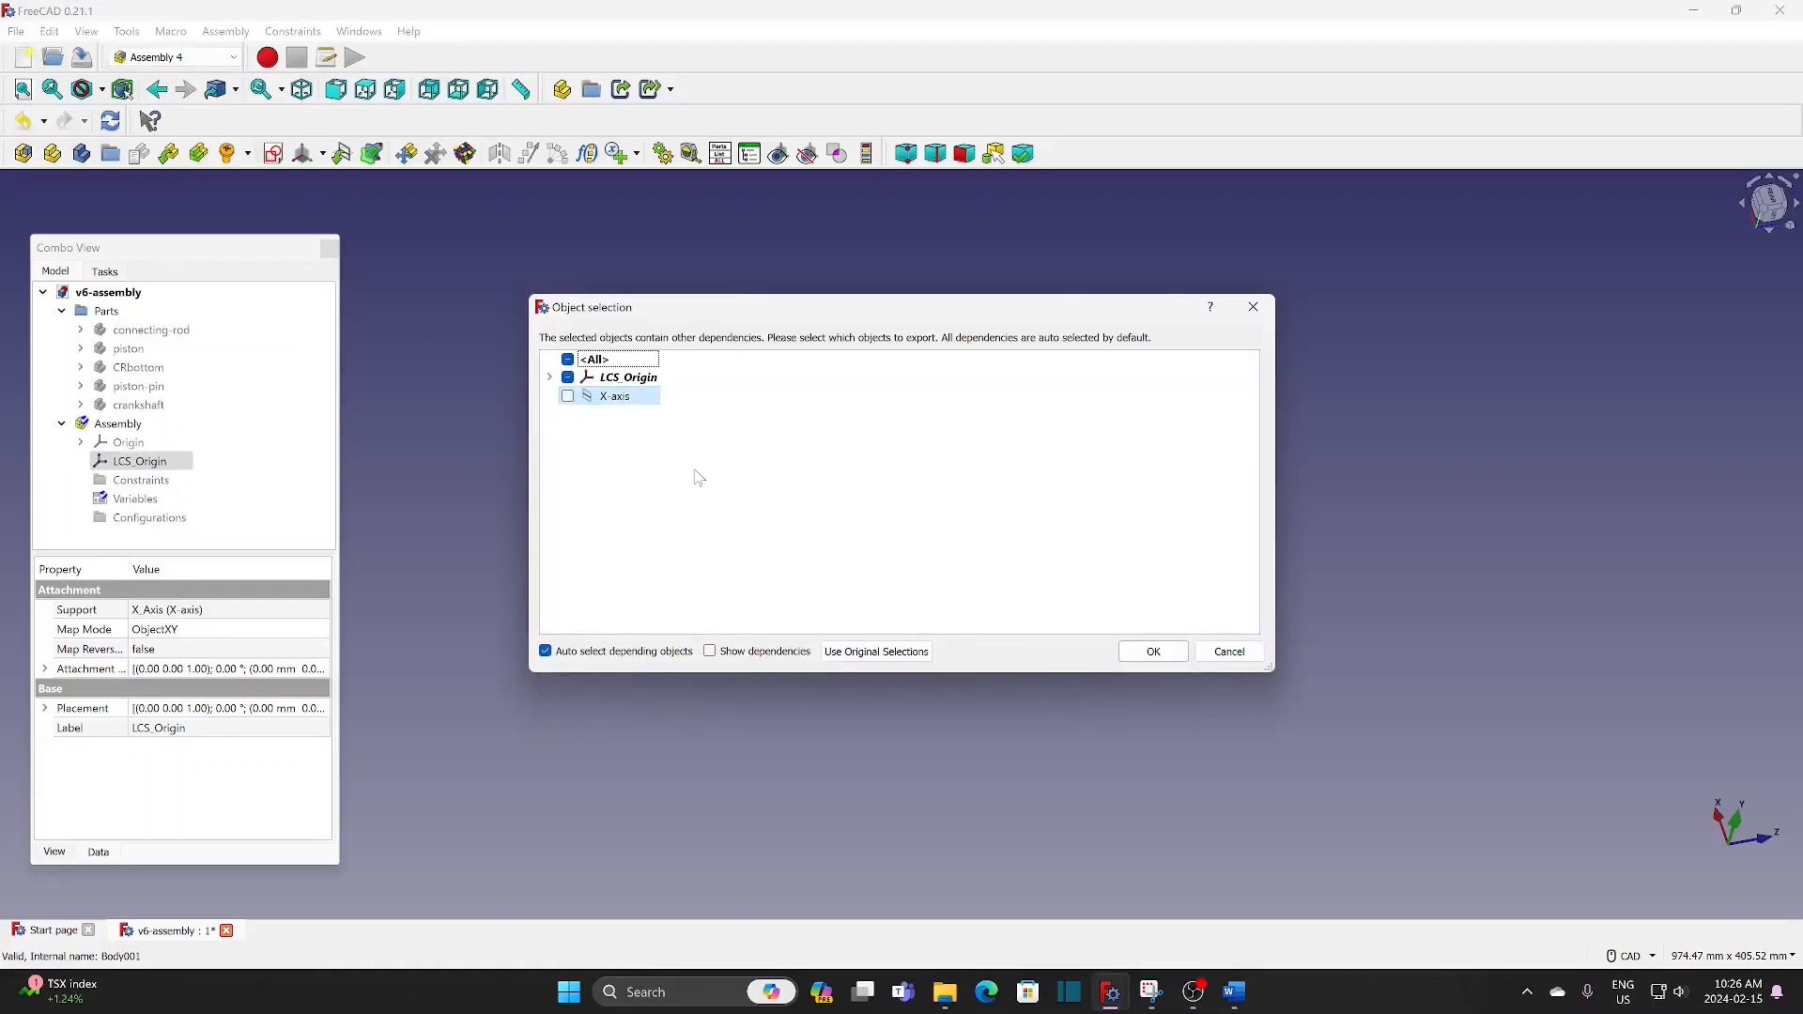
left_click(1147, 652)
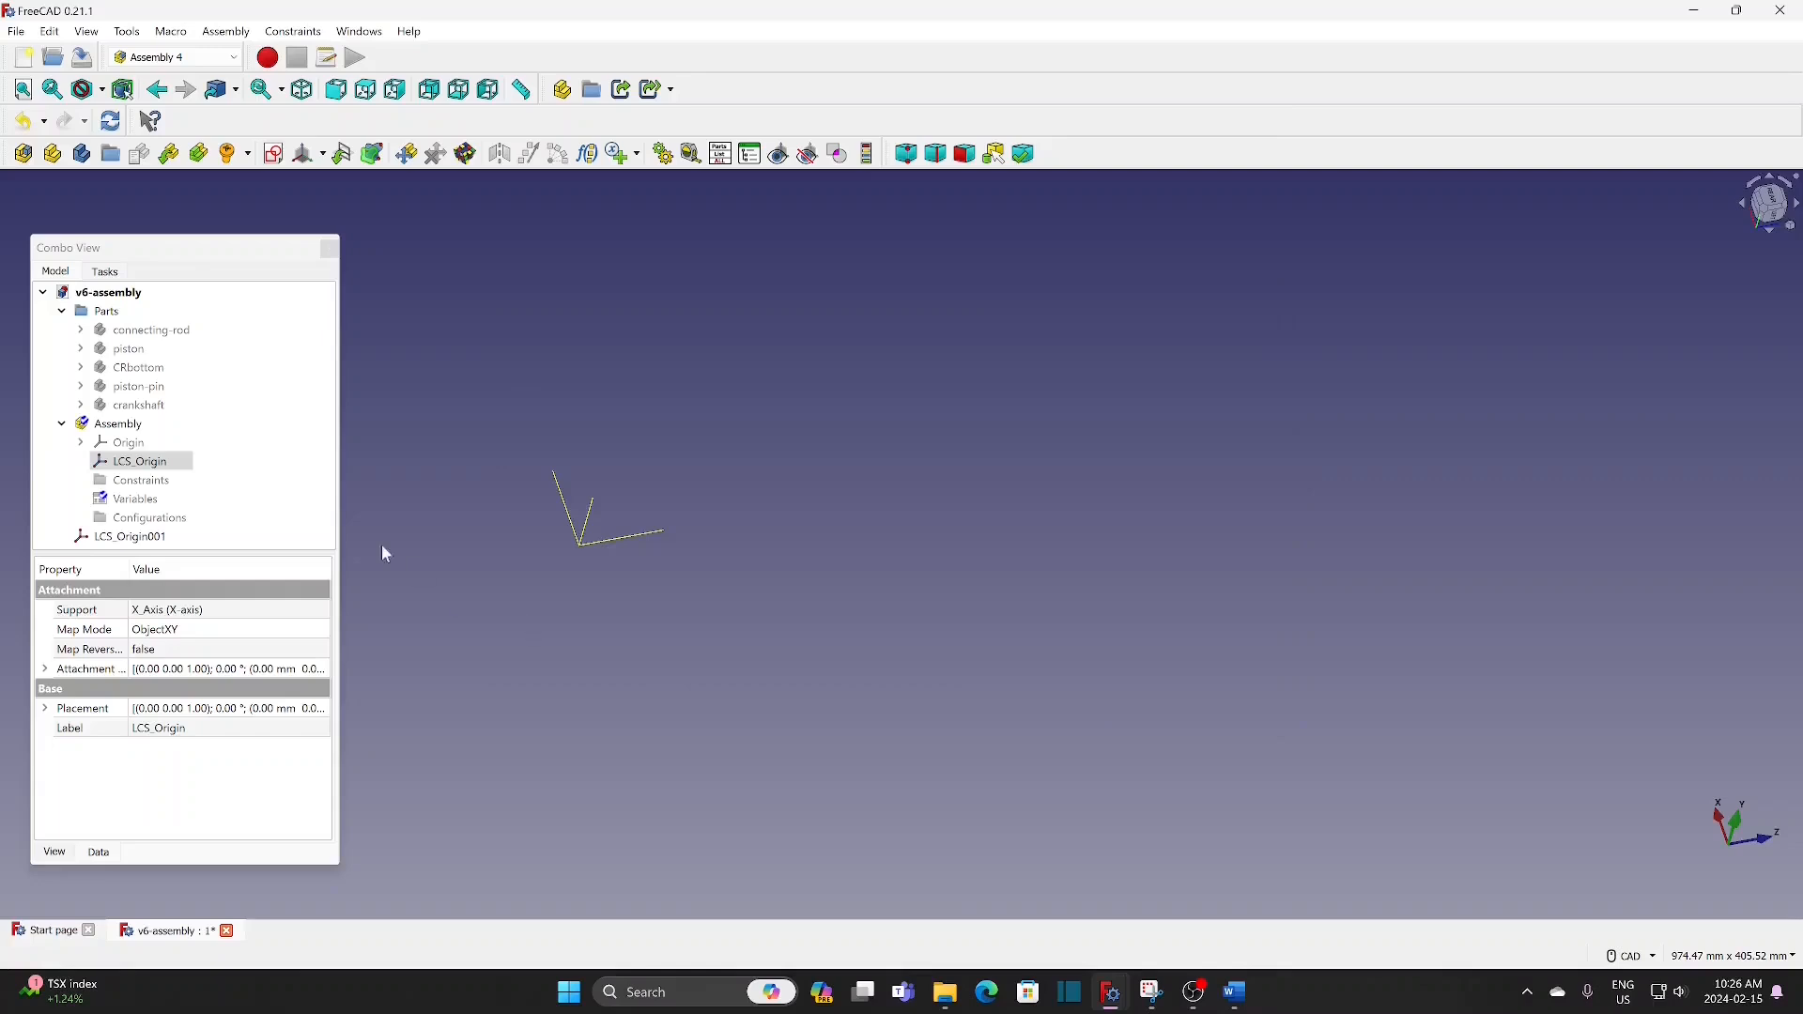
Step: Enlarge the model tree area and duplicate LCS_Origin001 with the X-axis dependency excluded
left_click_drag(291, 552, 288, 680)
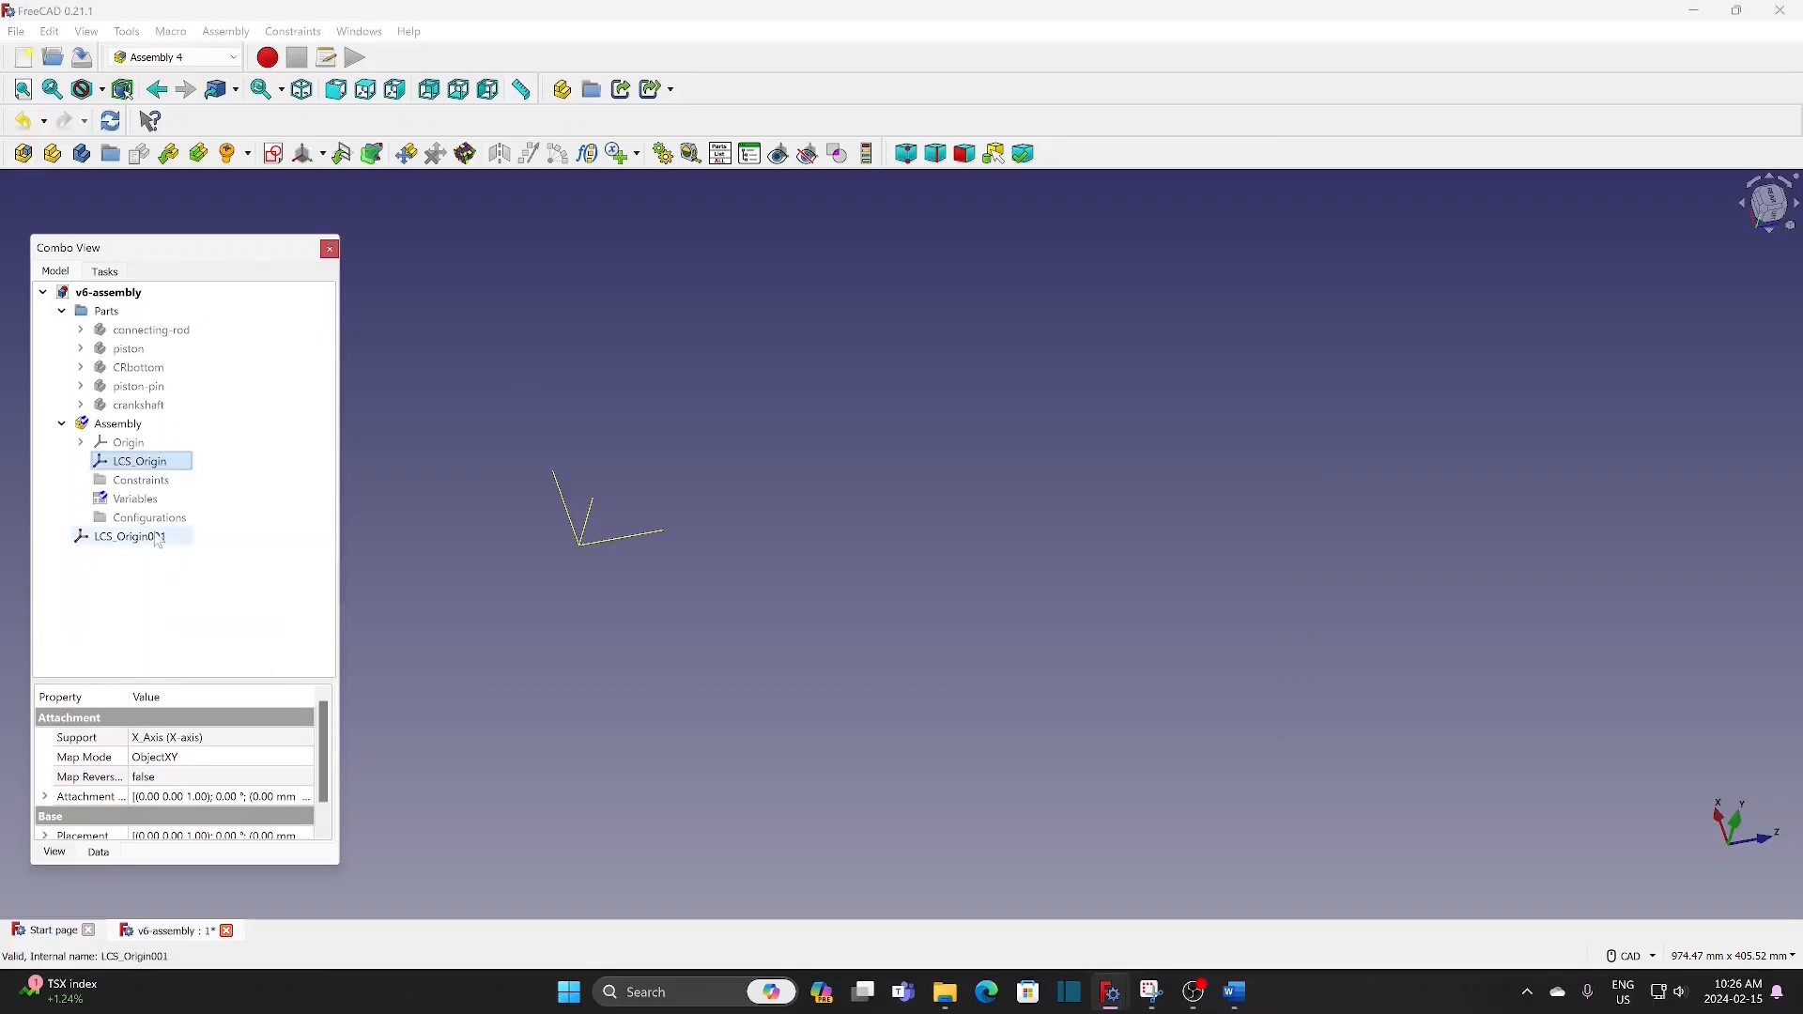
left_click(155, 538)
left_click(49, 32)
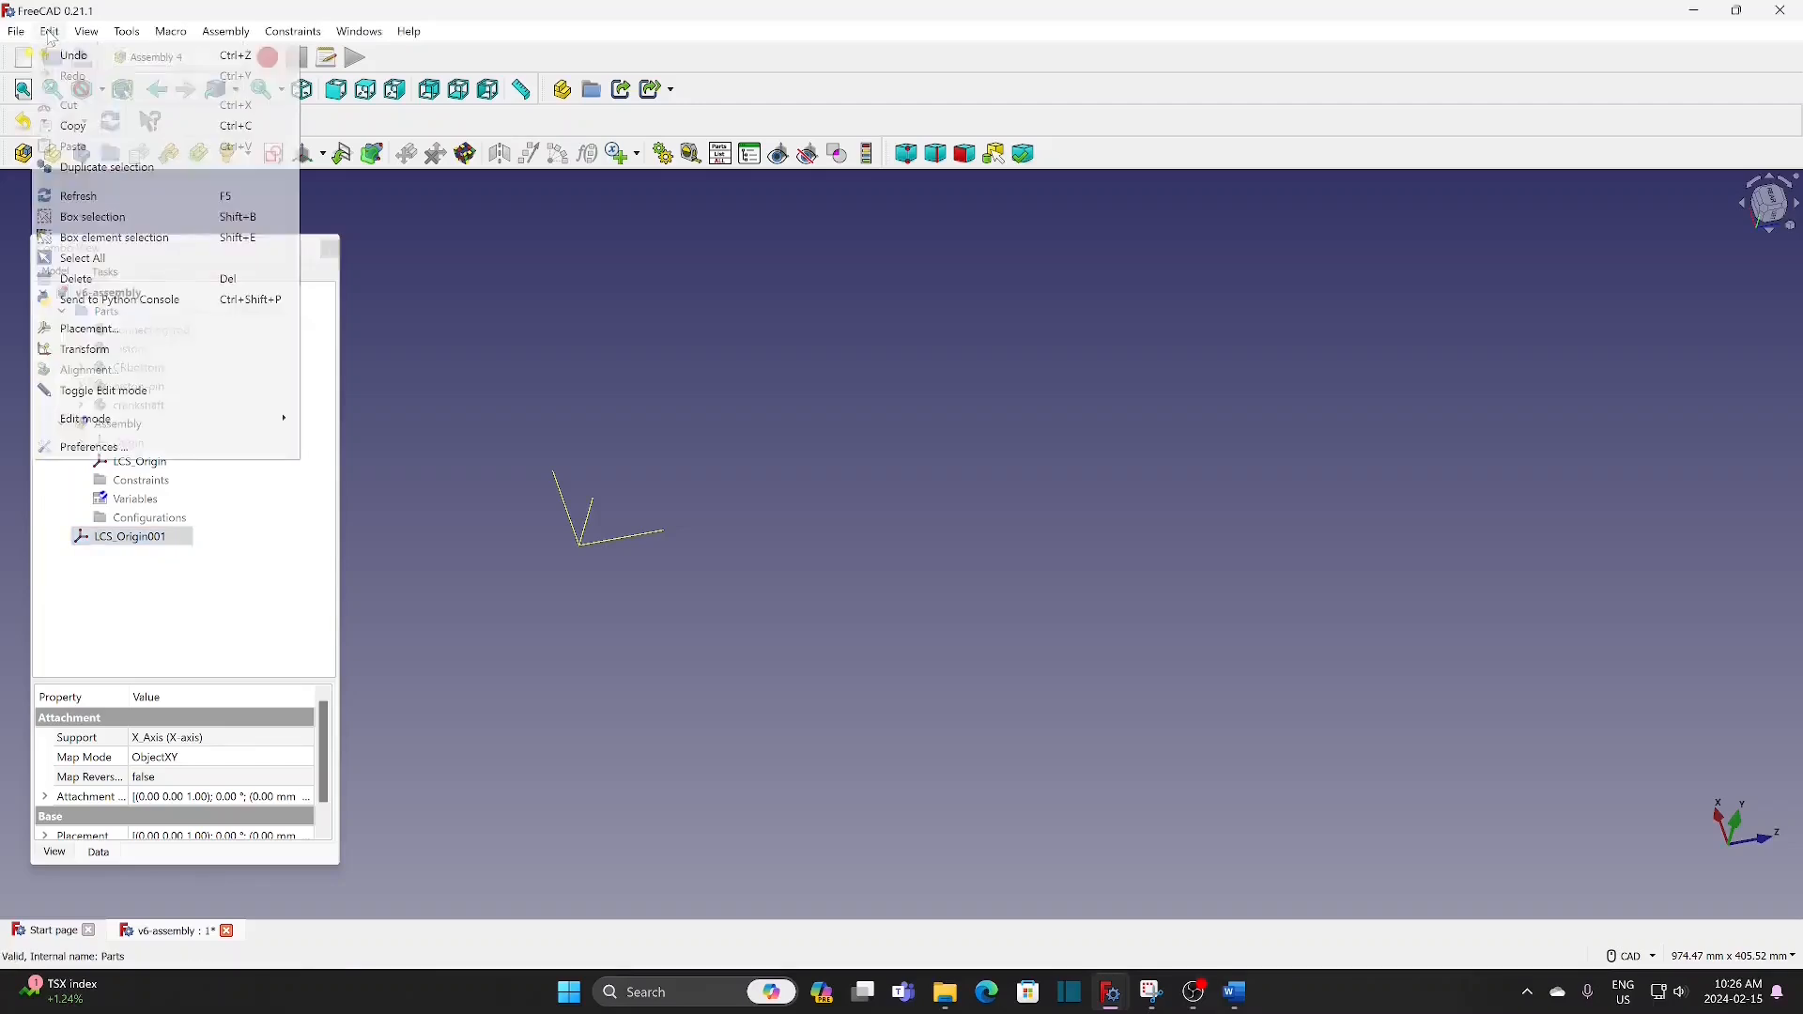
left_click(106, 167)
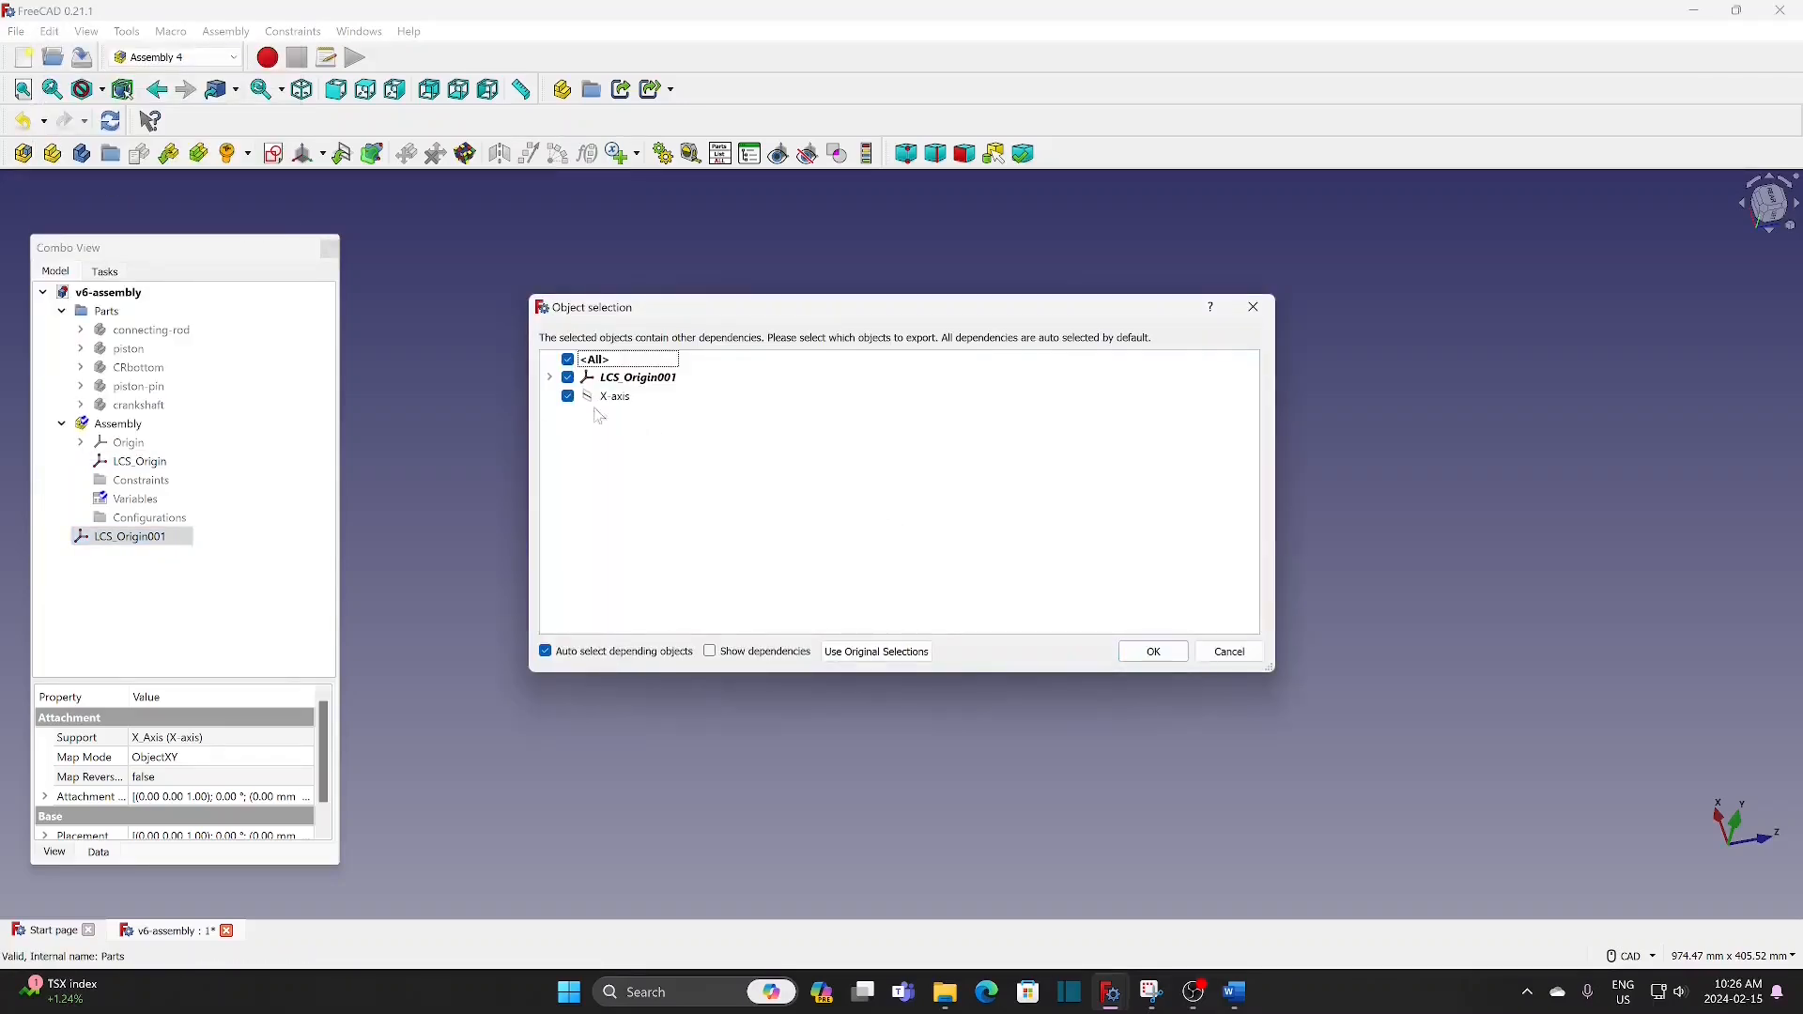
left_click(568, 396)
left_click(1153, 654)
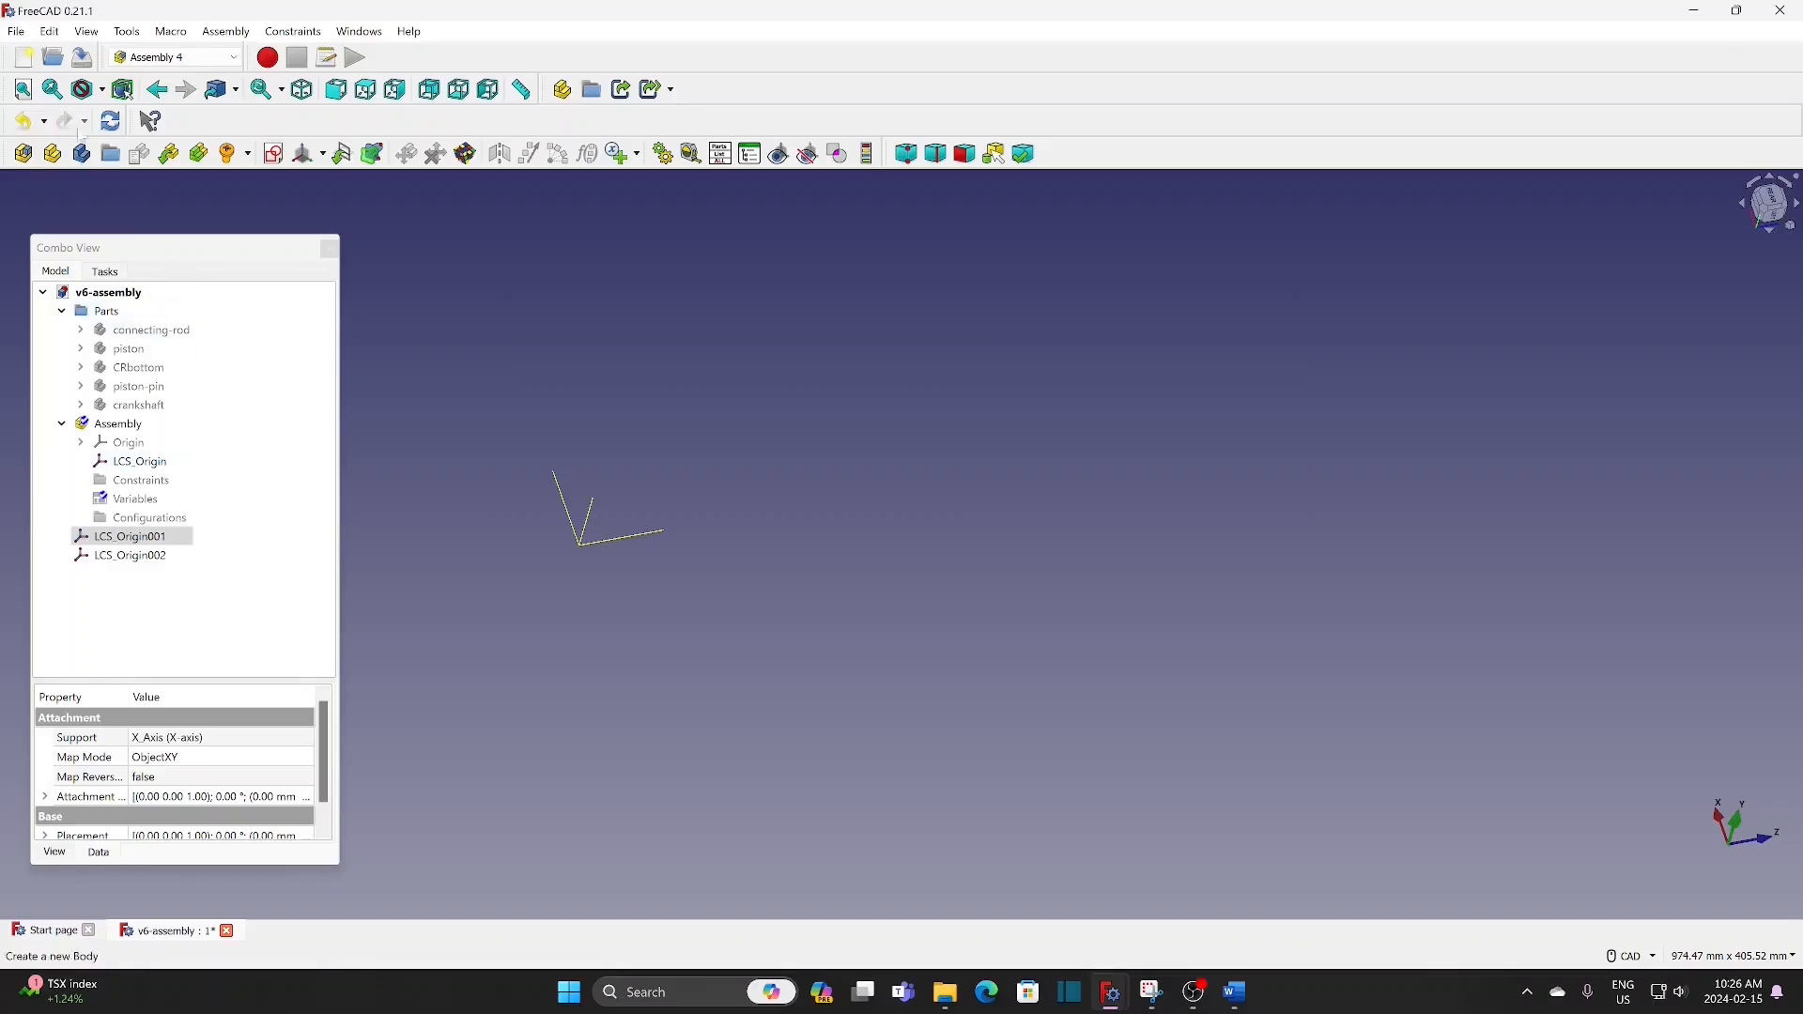
Step: Duplicate LCS_Origin001 once more, again without the X-axis
left_click(50, 31)
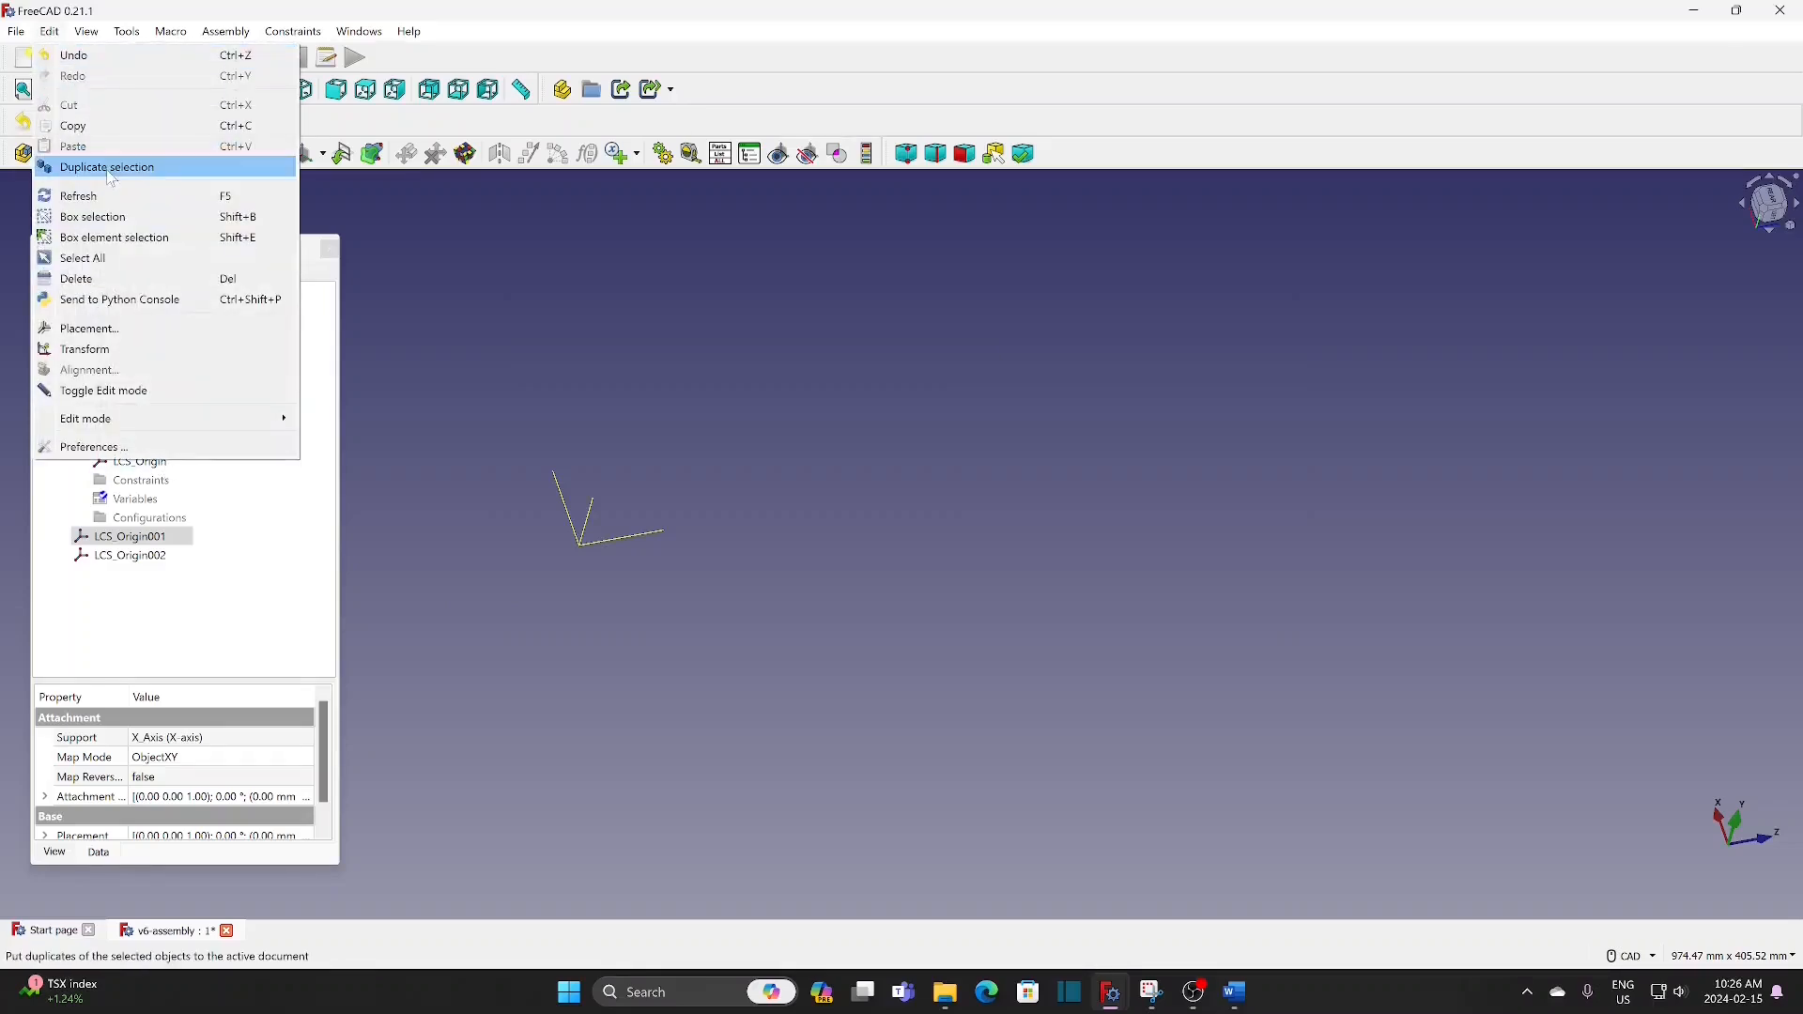
left_click(113, 165)
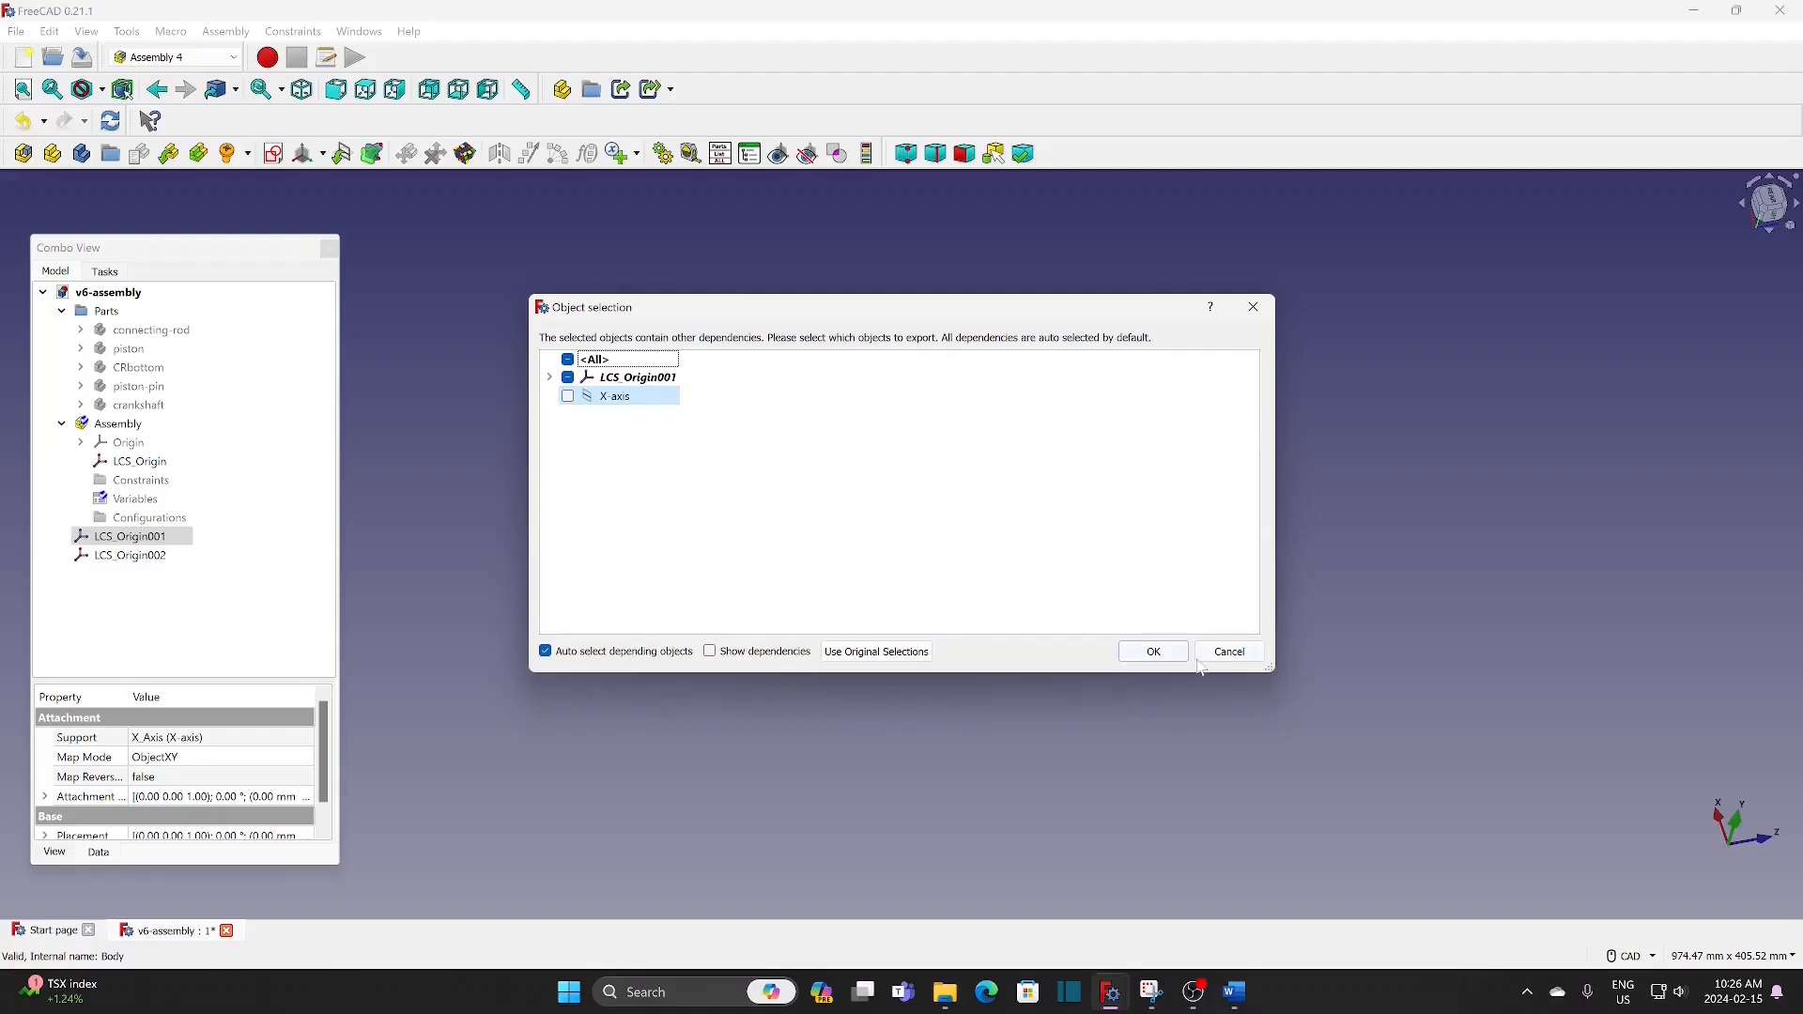
left_click(1153, 652)
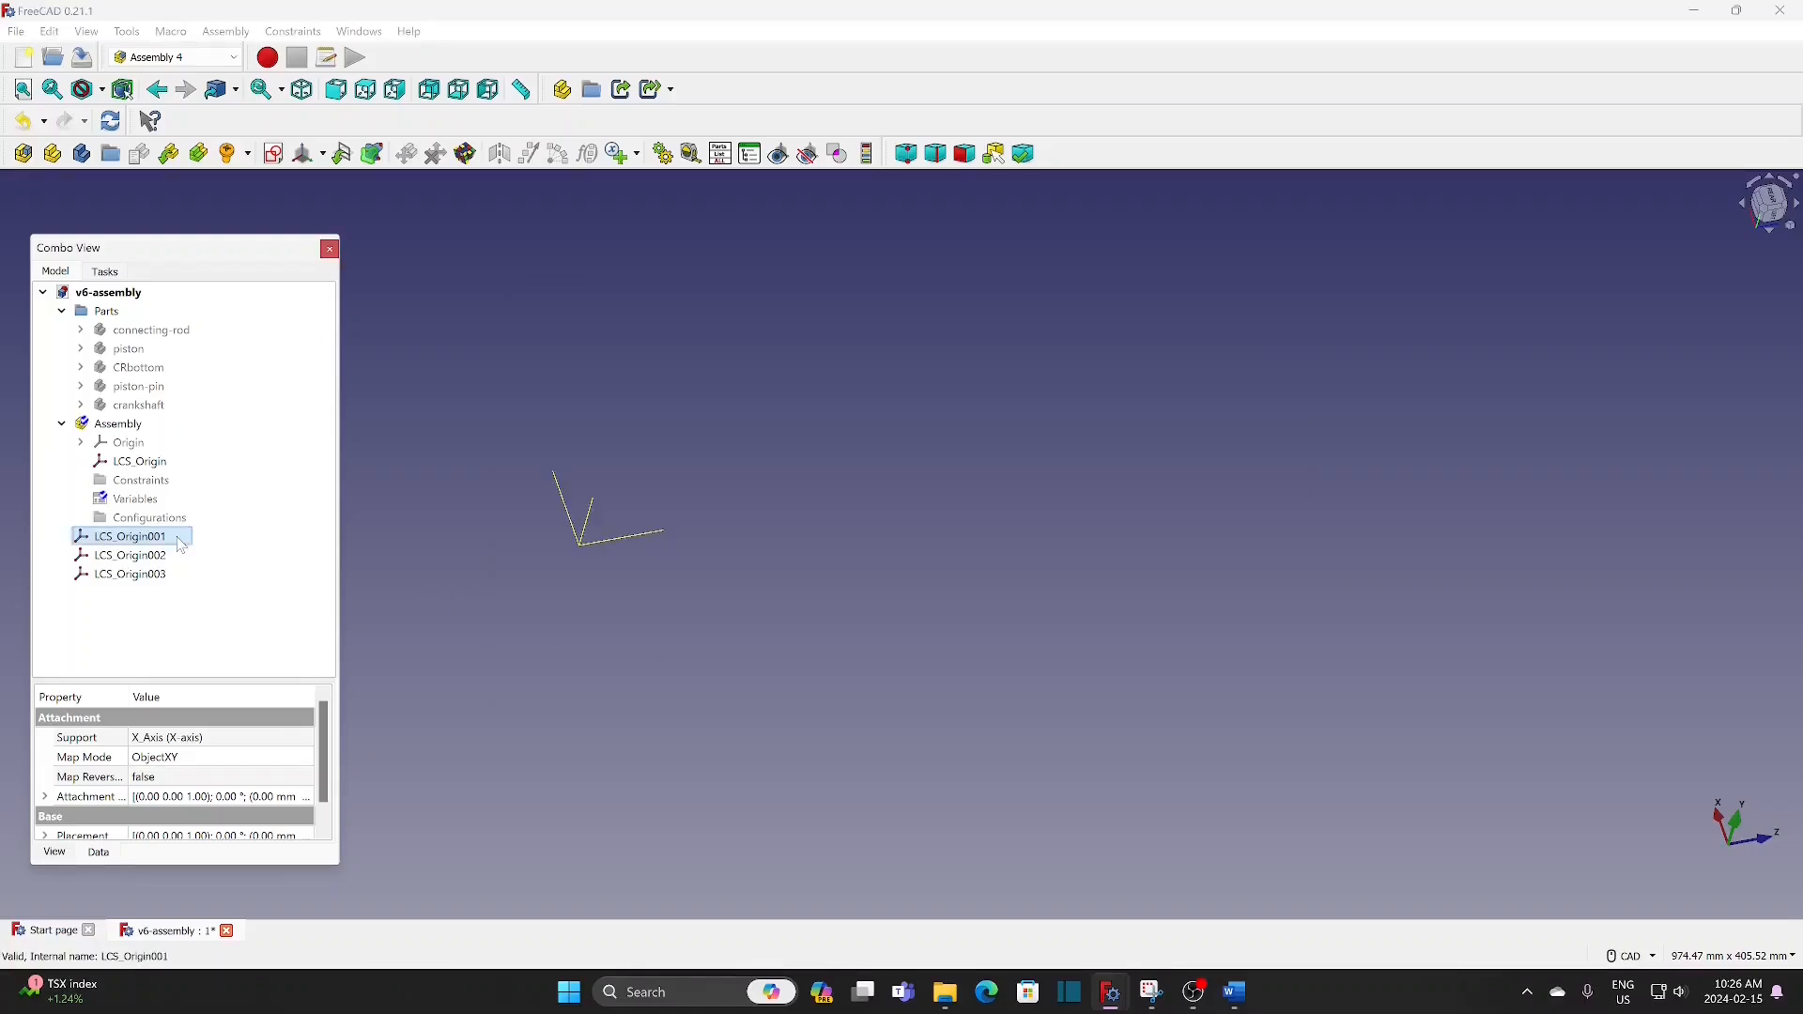
Step: Duplicate LCS_Origin001, LCS_Origin002 and LCS_Origin003 together, excluding the X-axis dependency
left_click(170, 576, "shift")
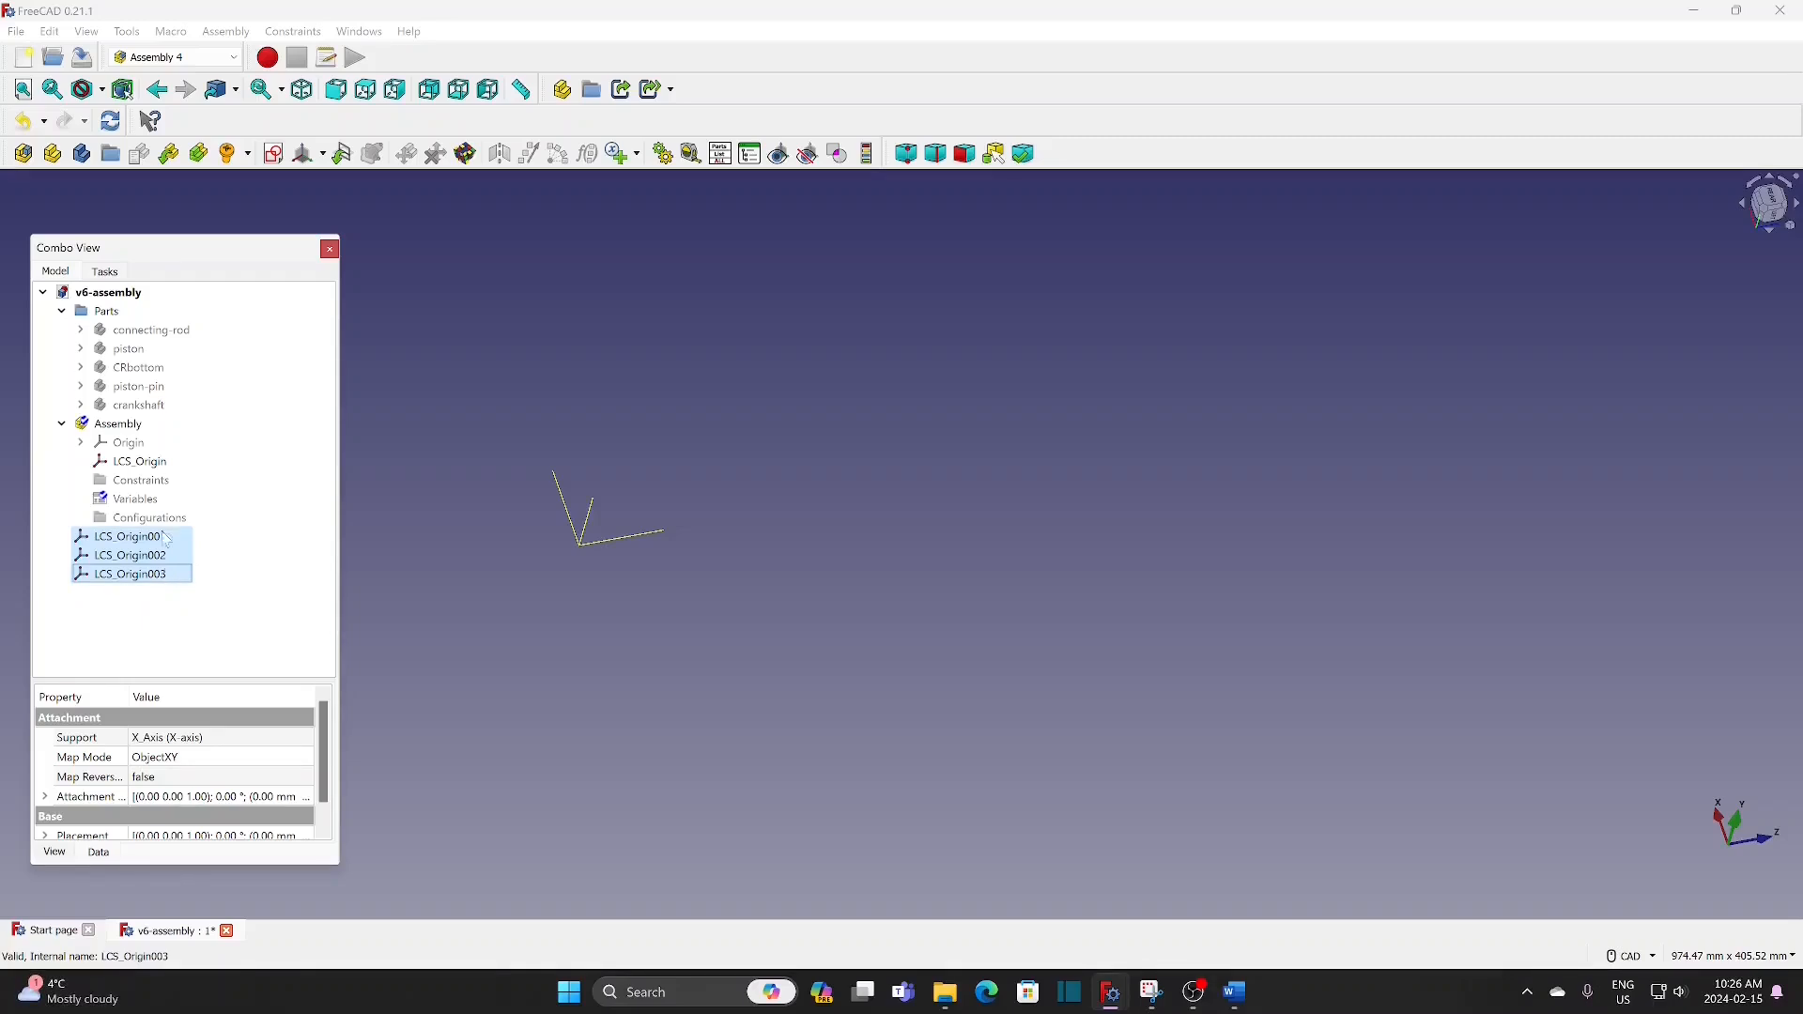
left_click(50, 31)
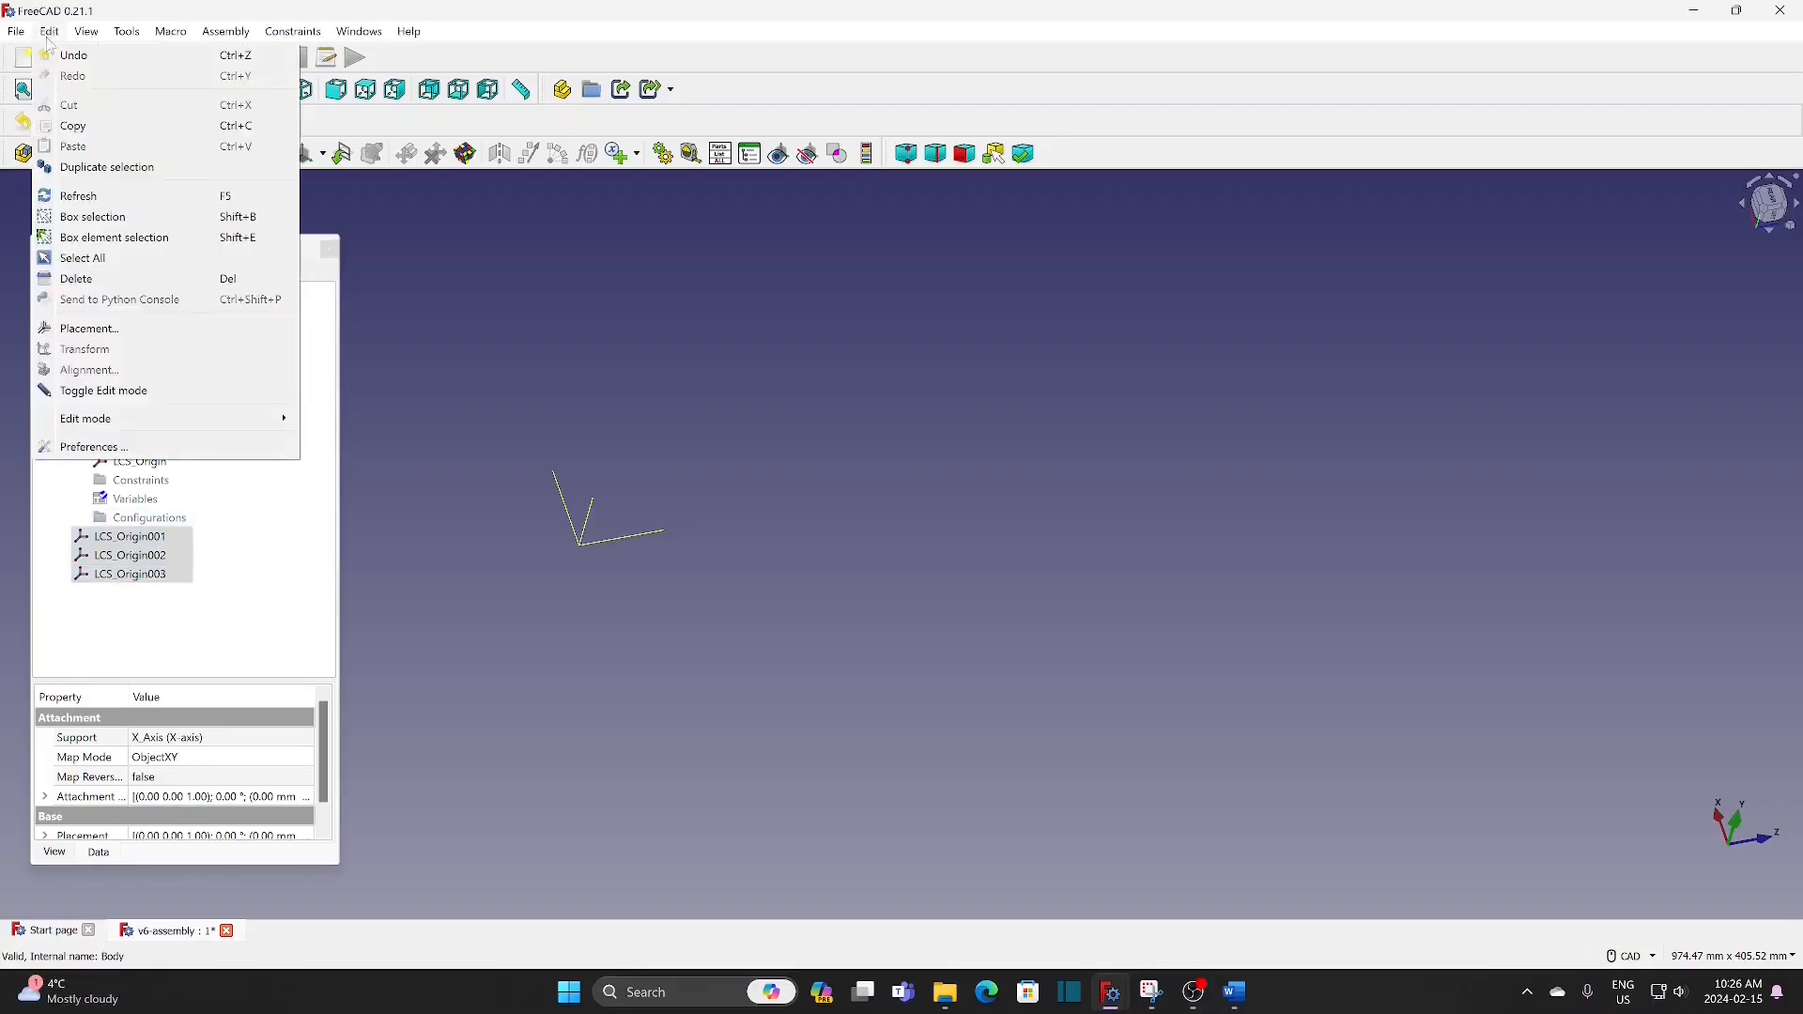
left_click(122, 170)
left_click(569, 437)
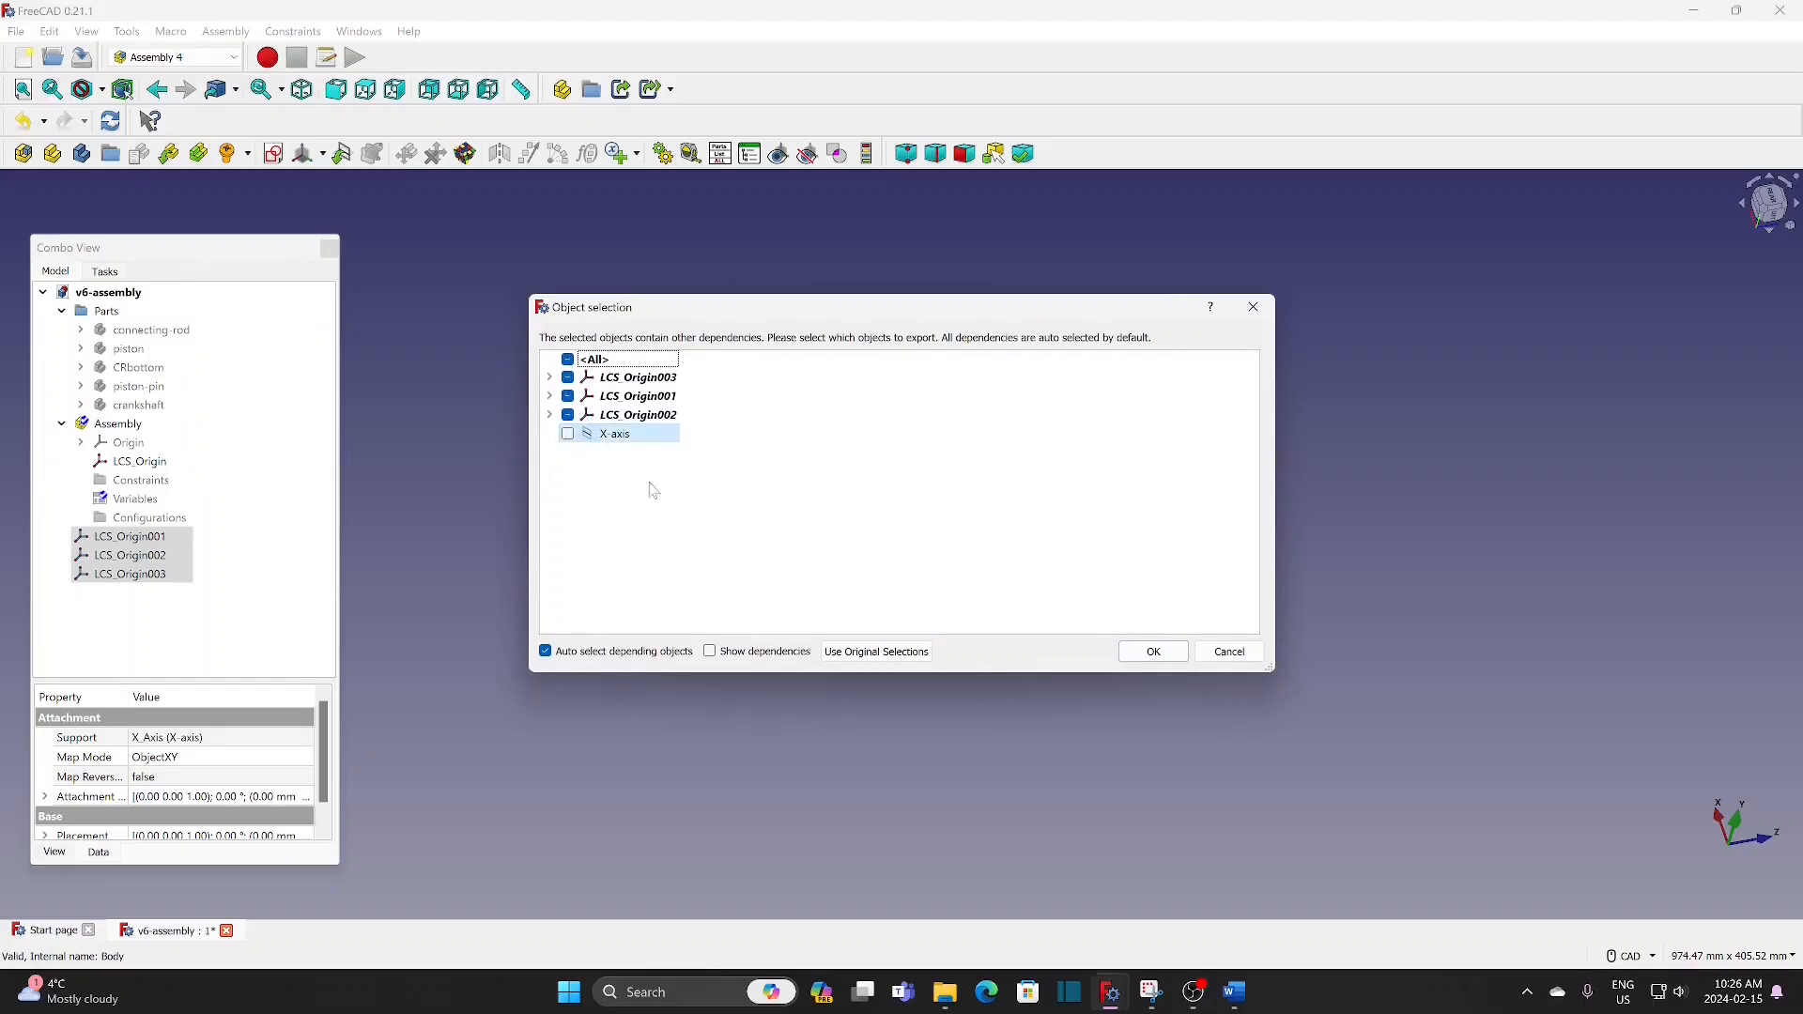
left_click(1147, 652)
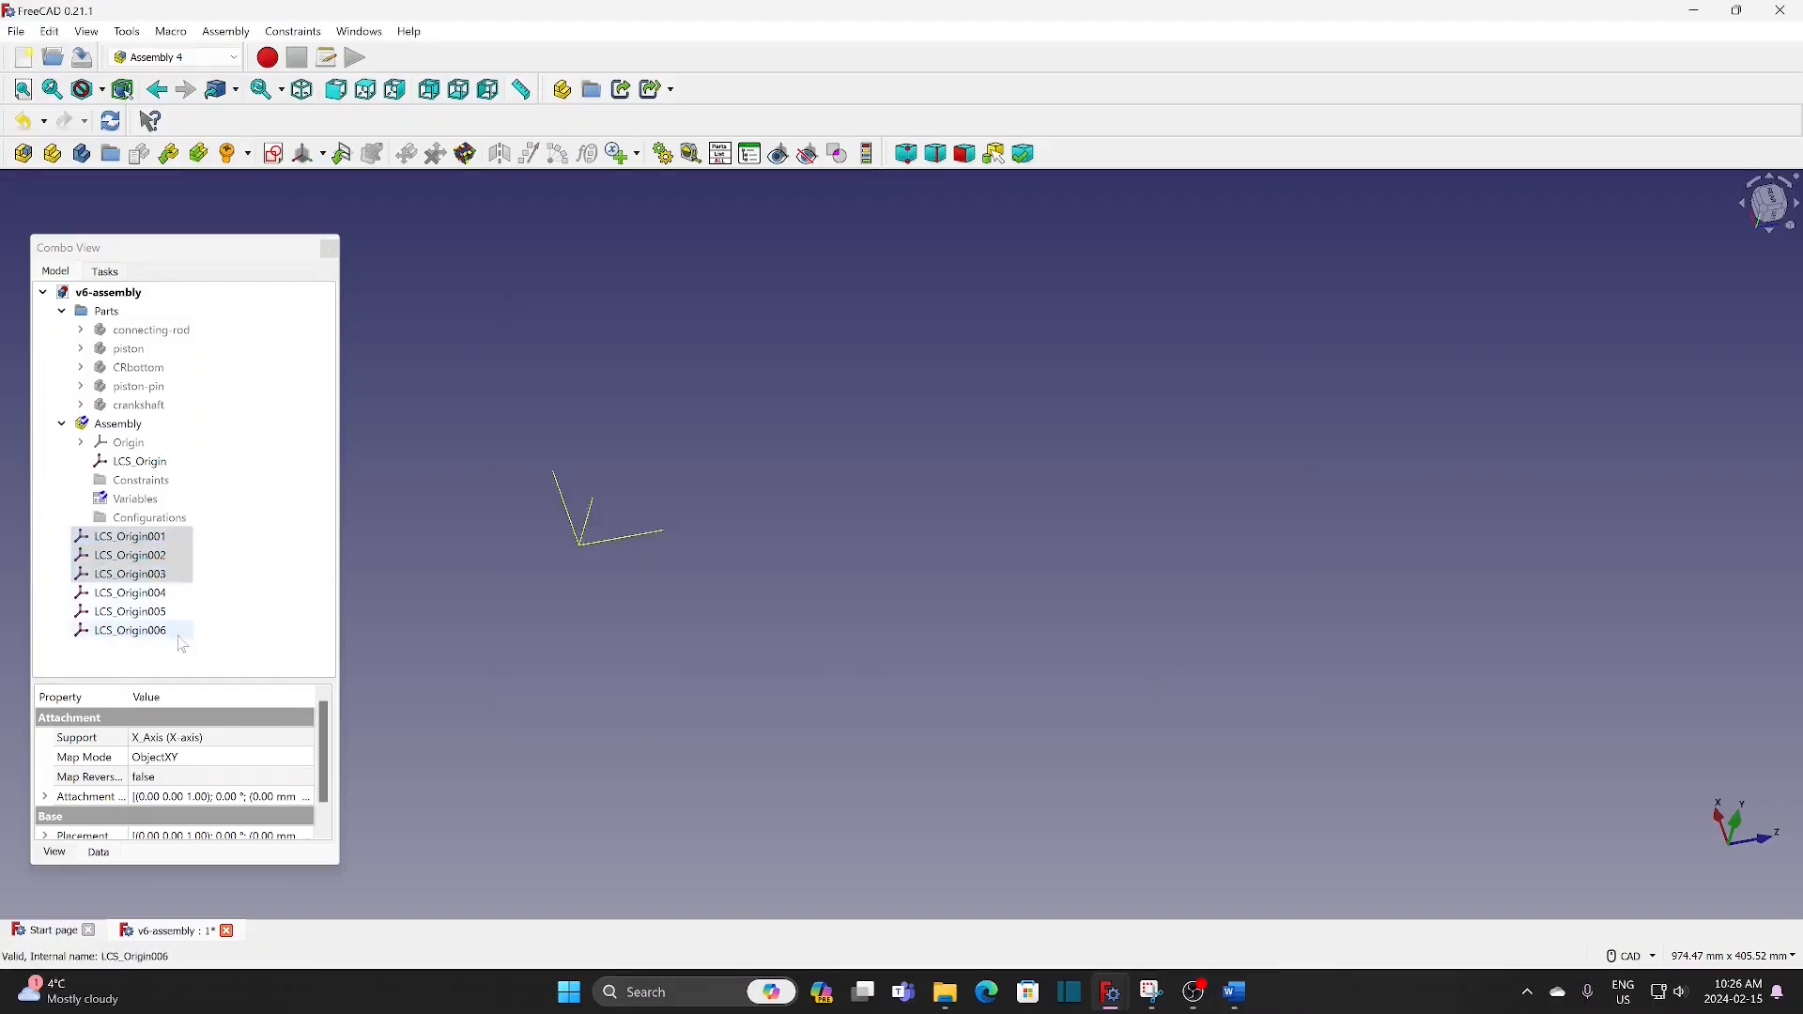
Step: Move the six copied coordinate systems, LCS_Origin001 to LCS_Origin006, into the Assembly container
left_click(363, 574)
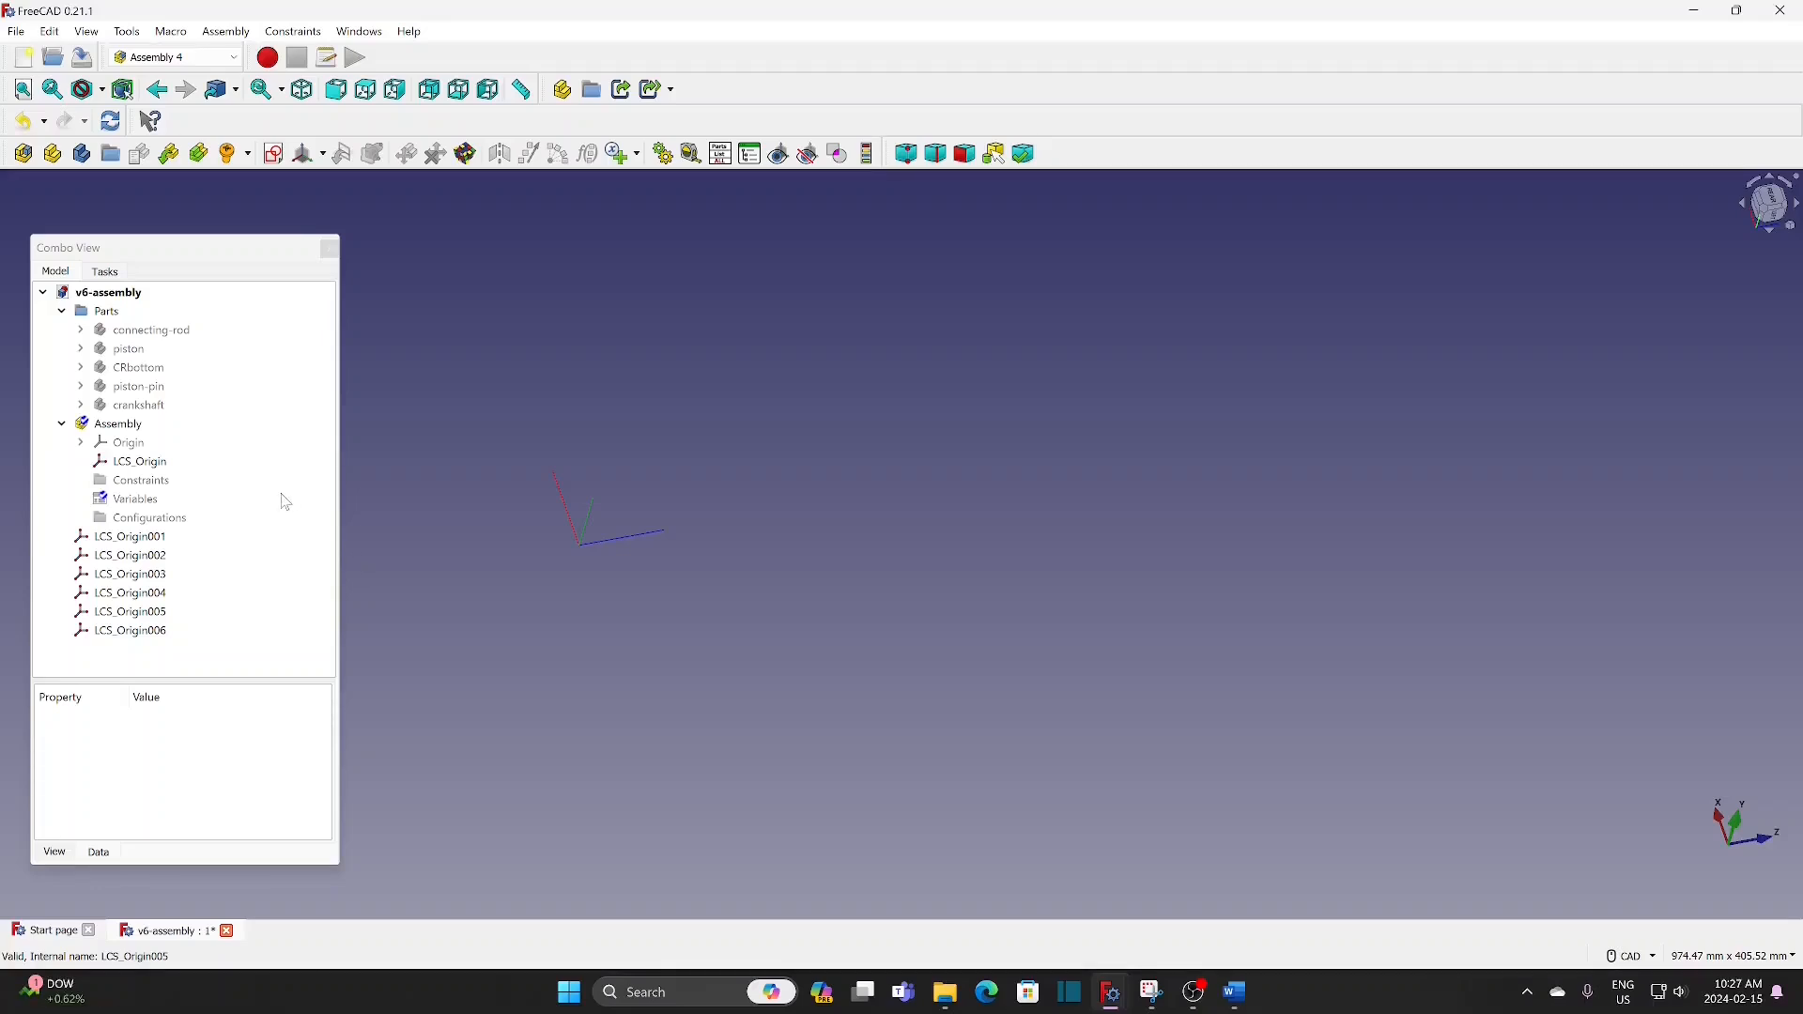
left_click(165, 543)
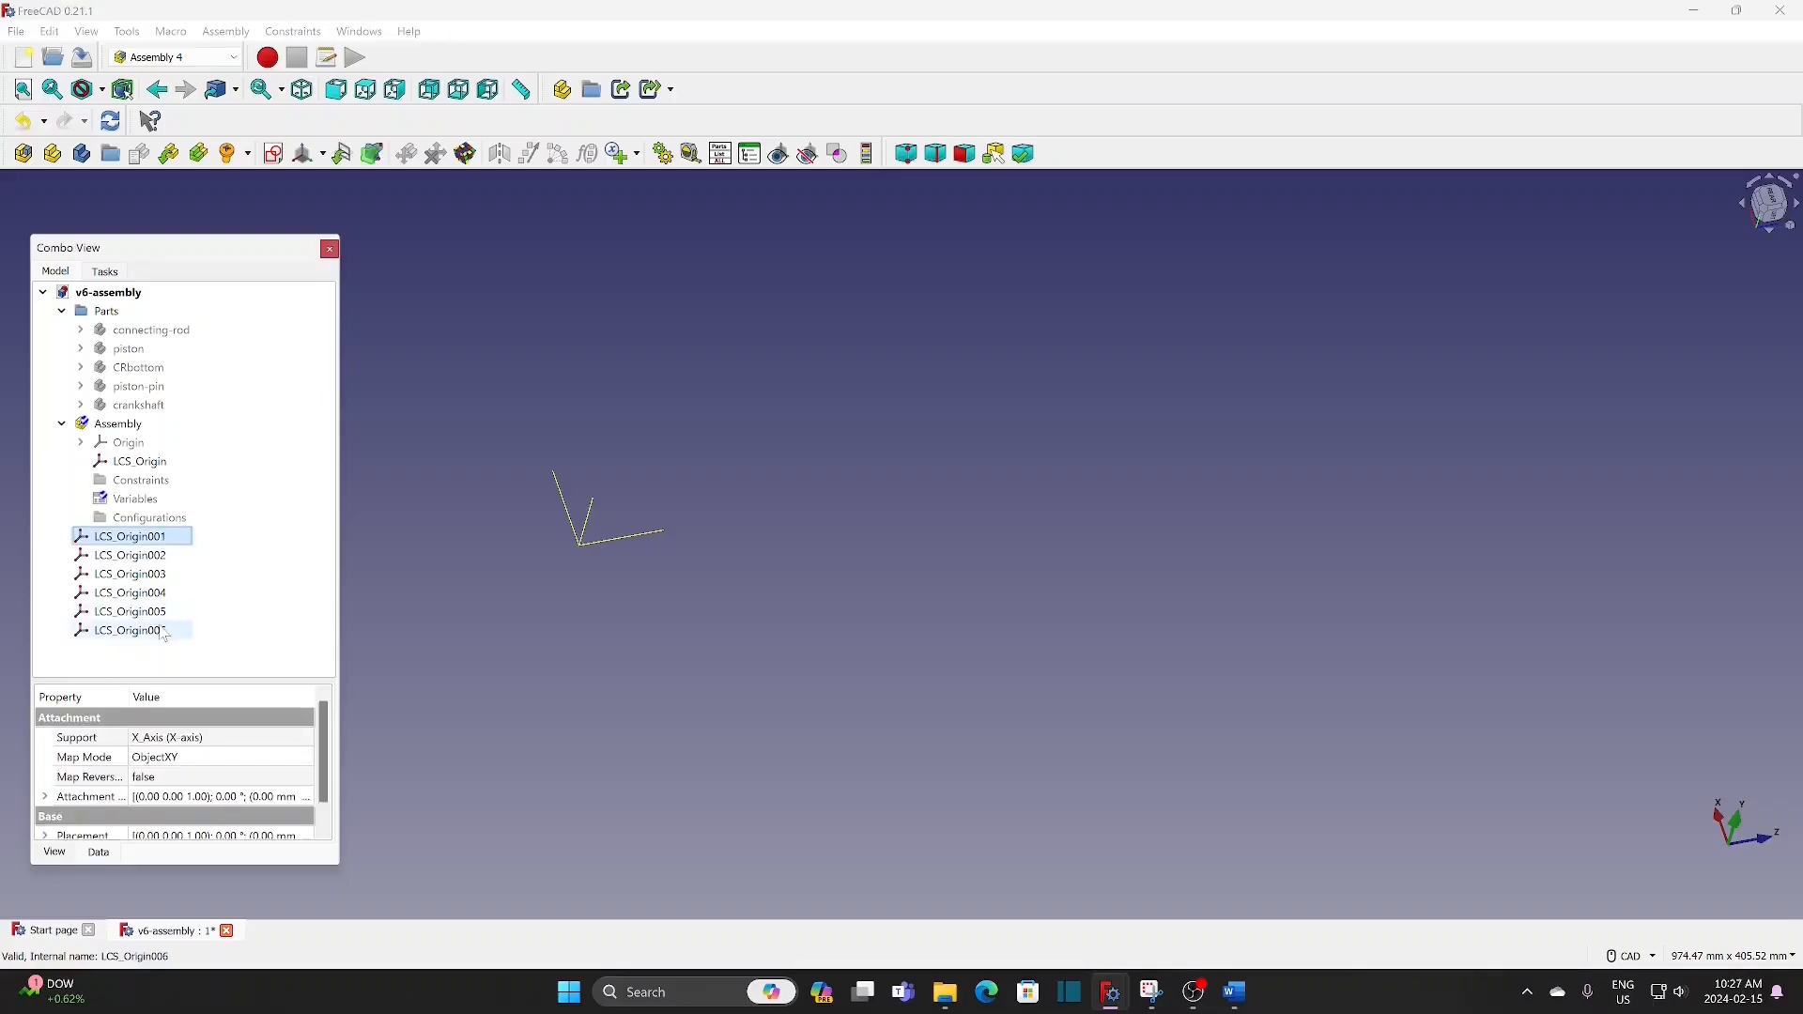
left_click(165, 634, "shift")
left_click_drag(161, 545, 138, 425)
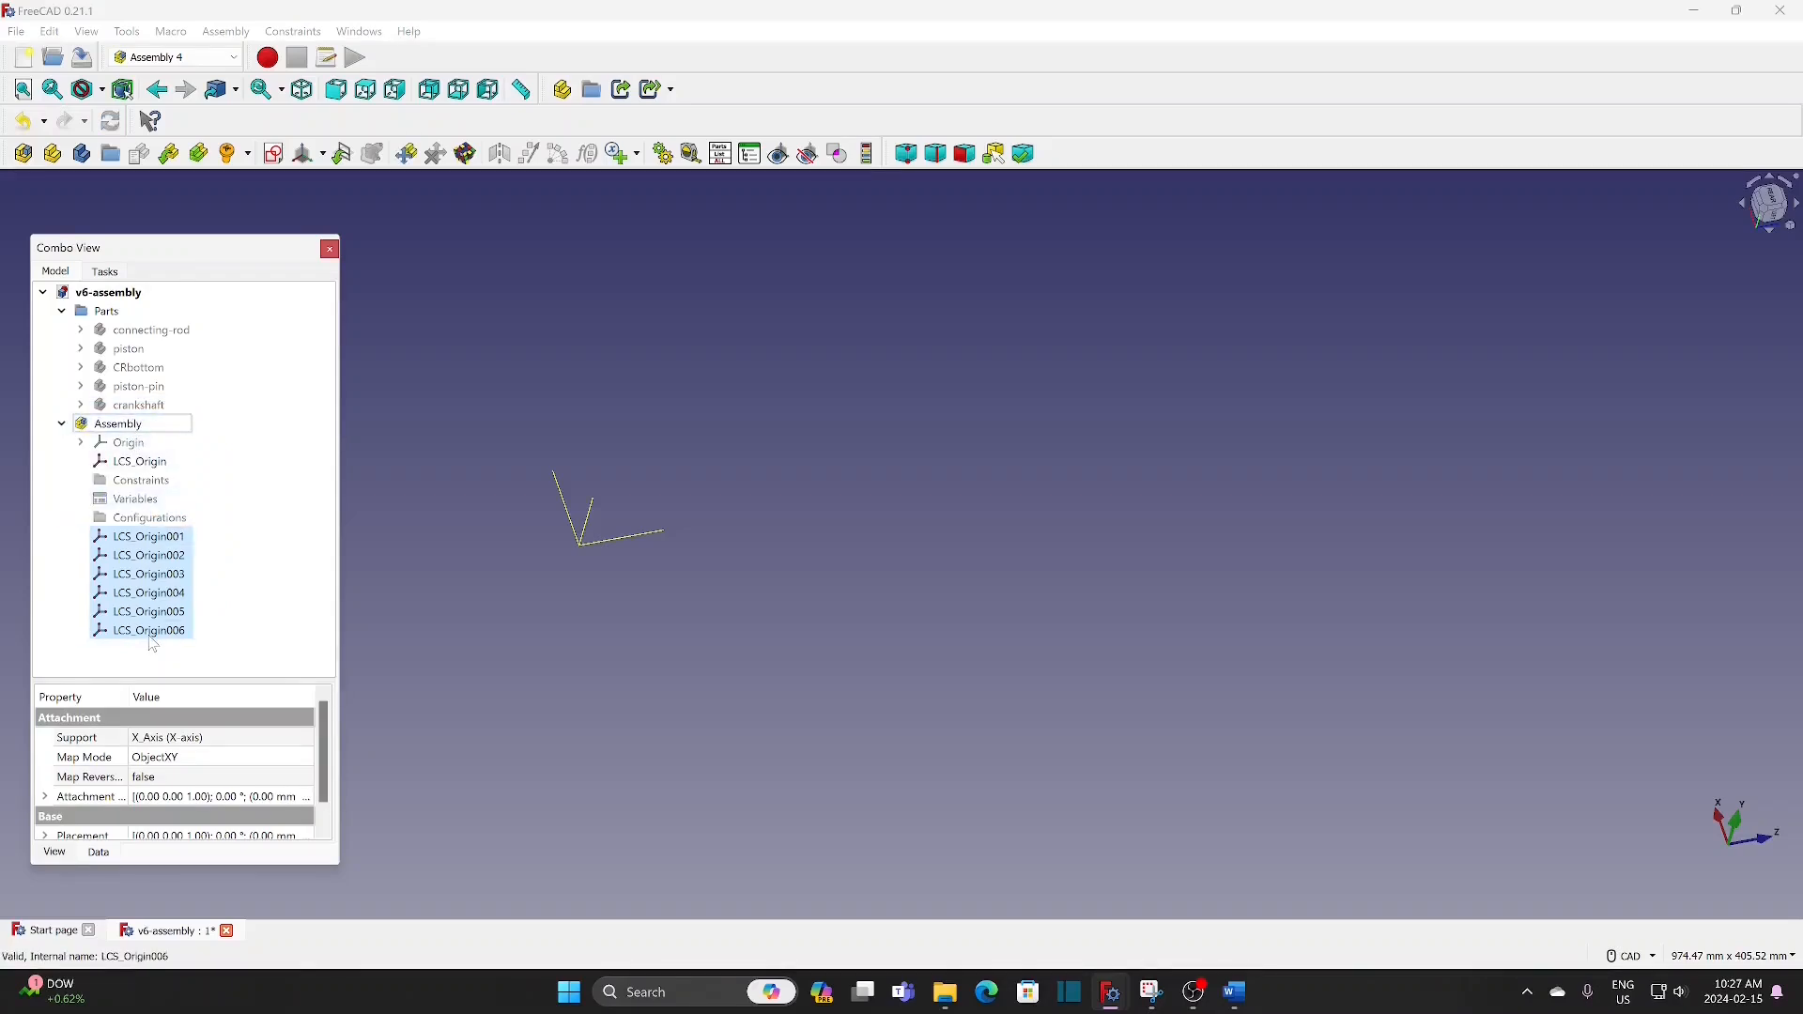
Step: Create a new document and save it under the name V6-sub1
left_click(16, 31)
left_click(42, 56)
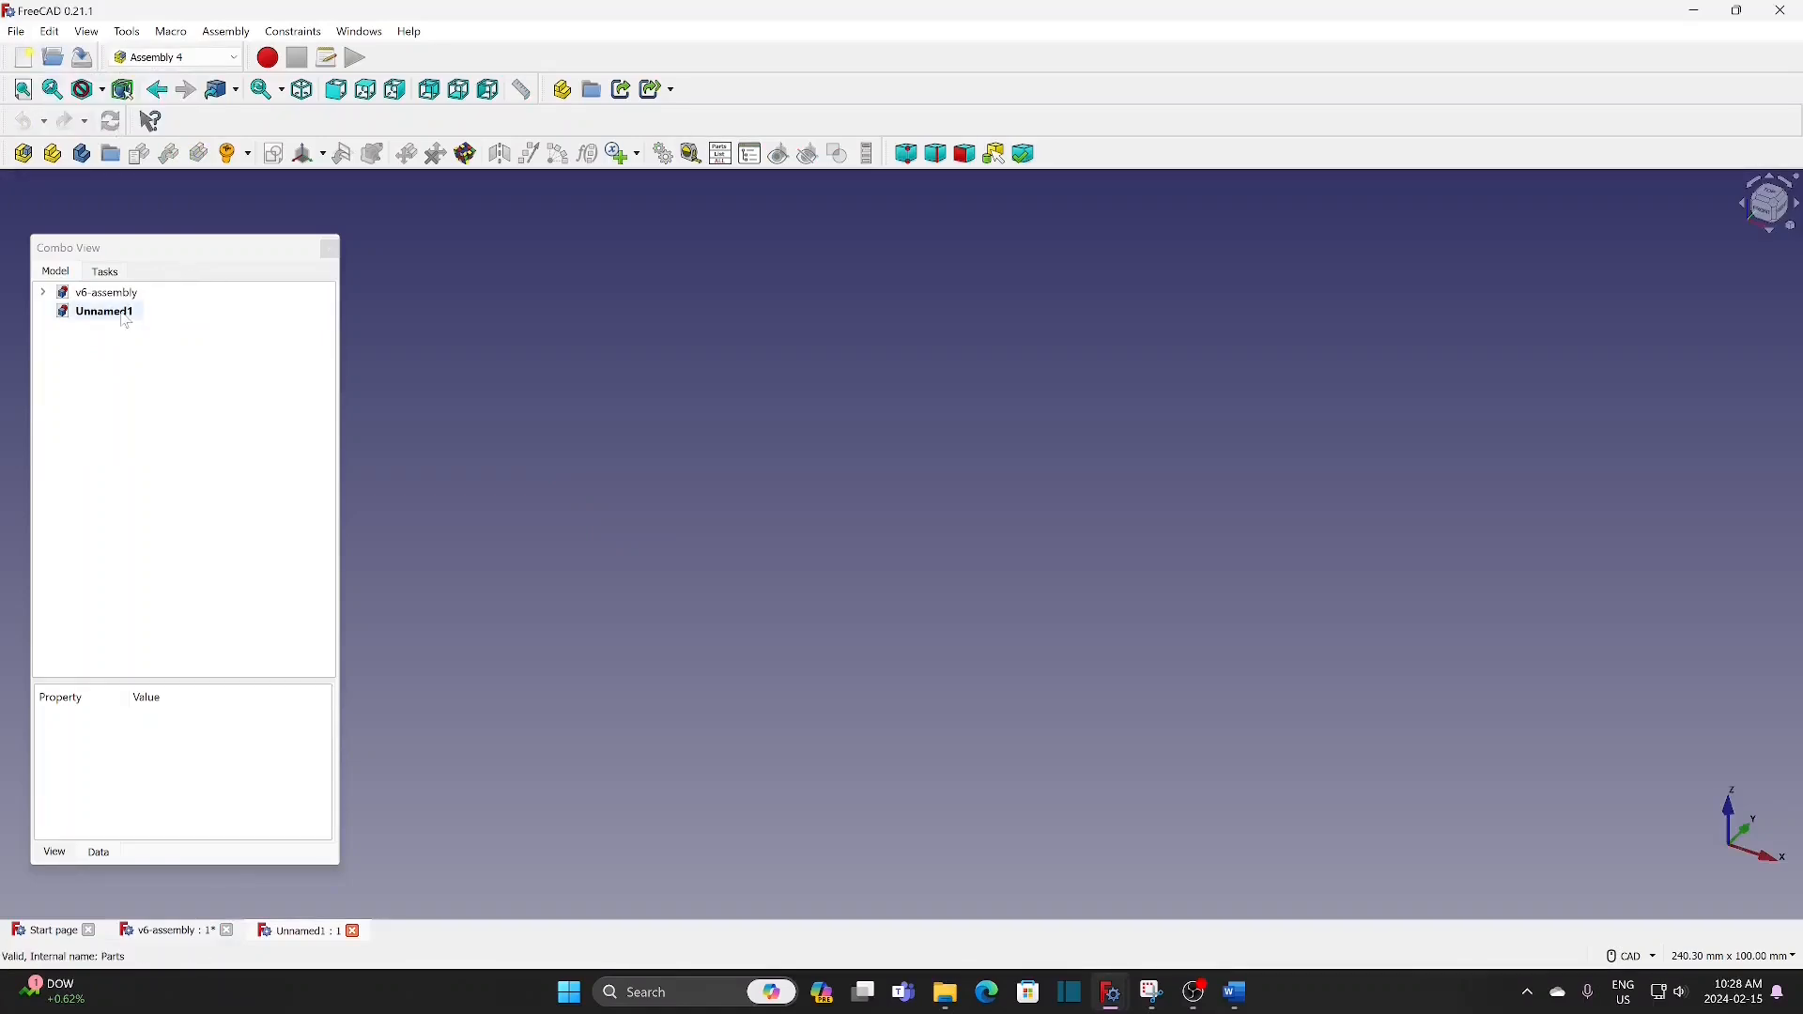
left_click(126, 317)
left_click(17, 34)
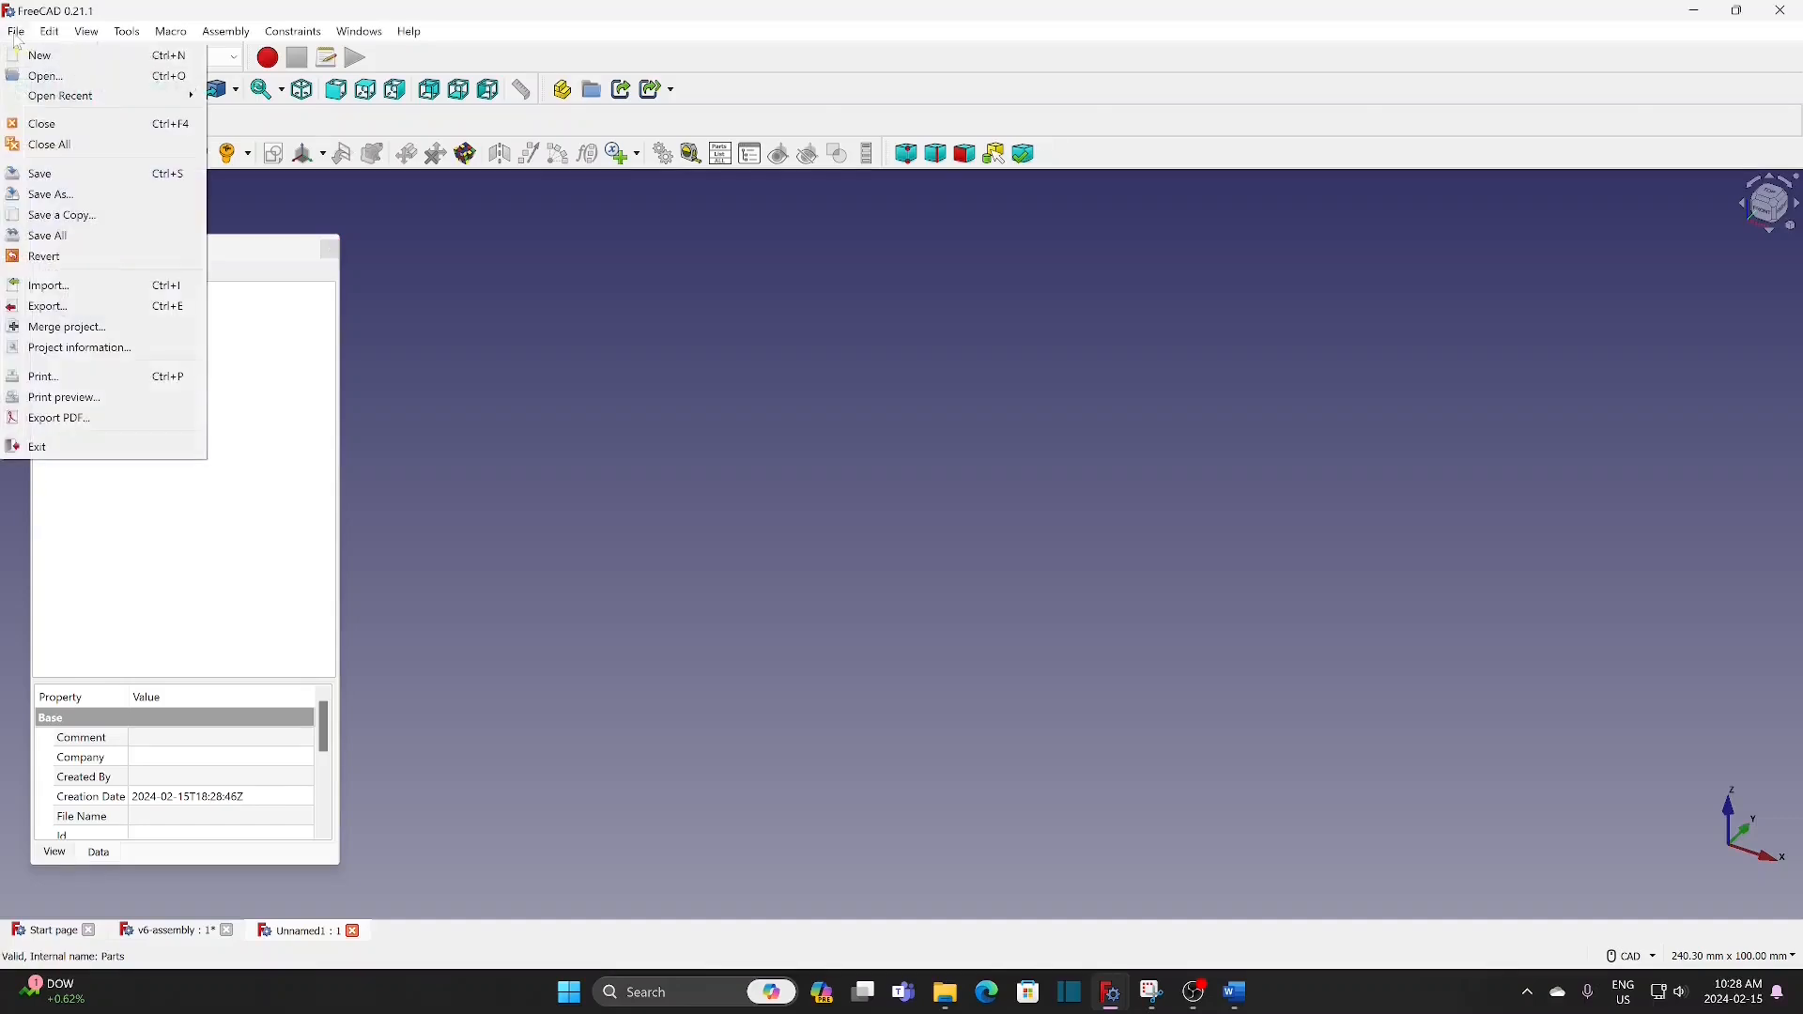
left_click(79, 194)
key("Return")
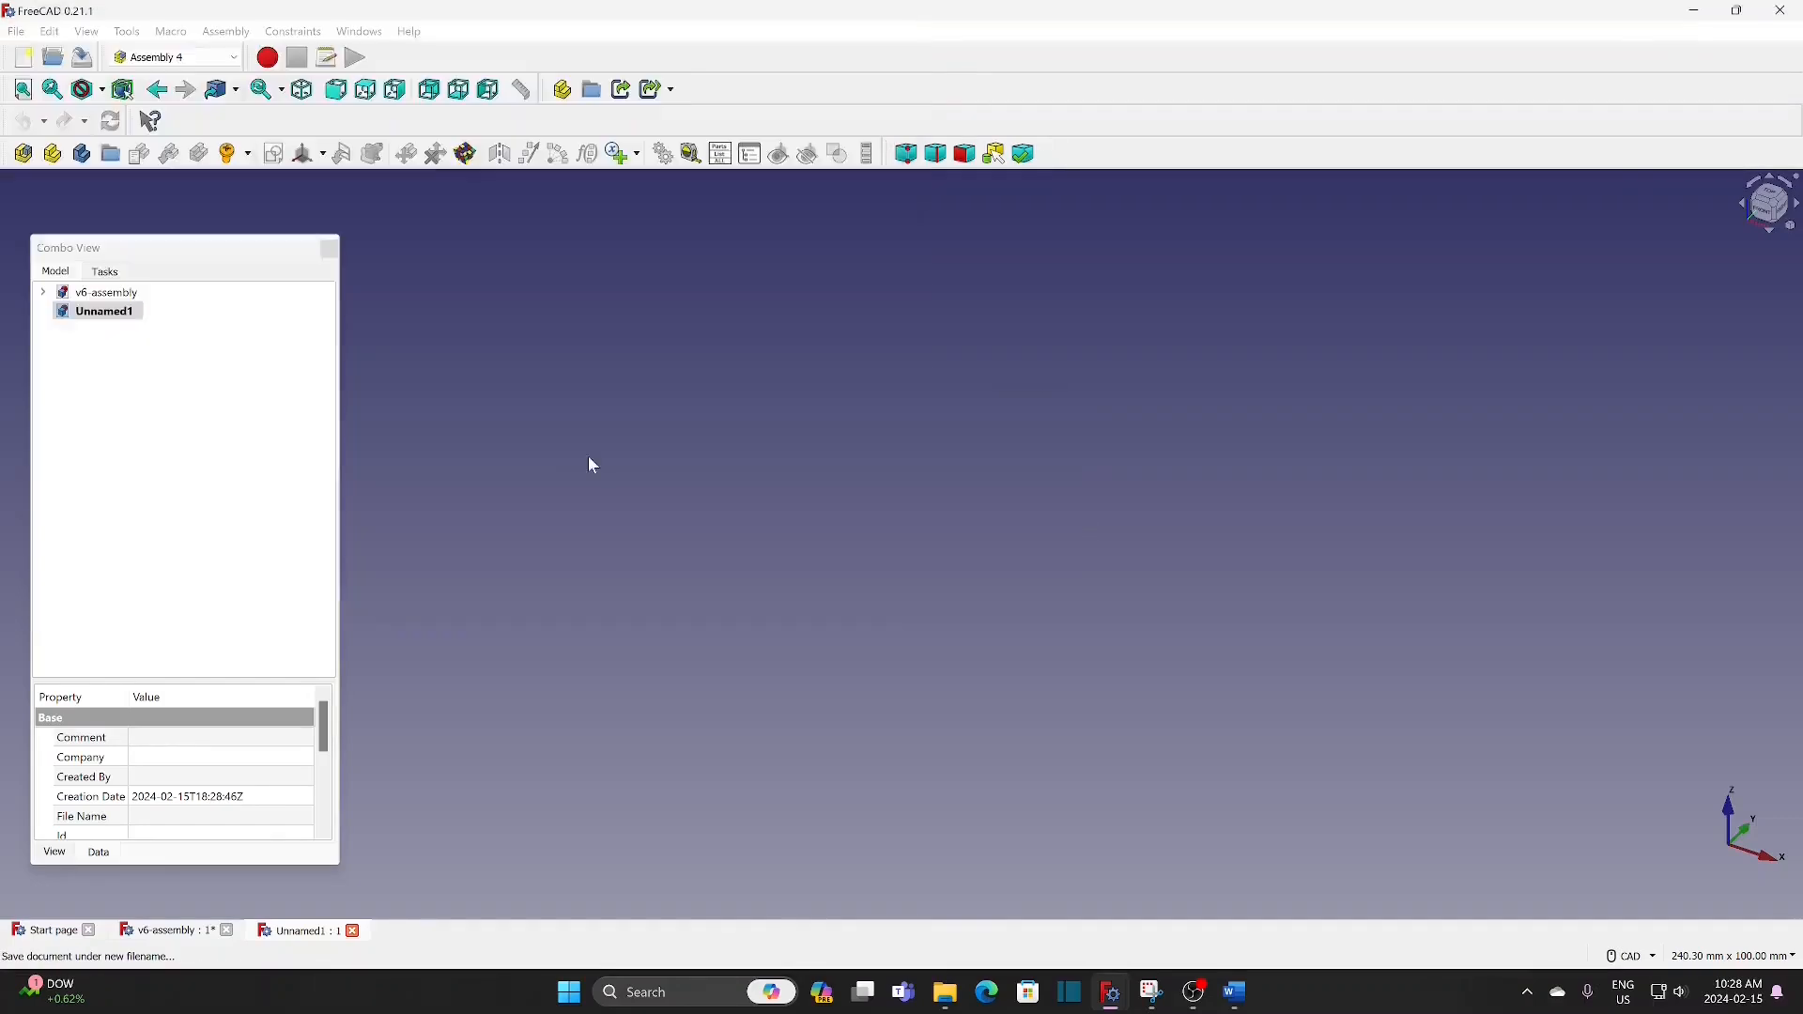
Step: Create an assembly in V6-sub1 and add a new sketch named master to it
left_click(28, 161)
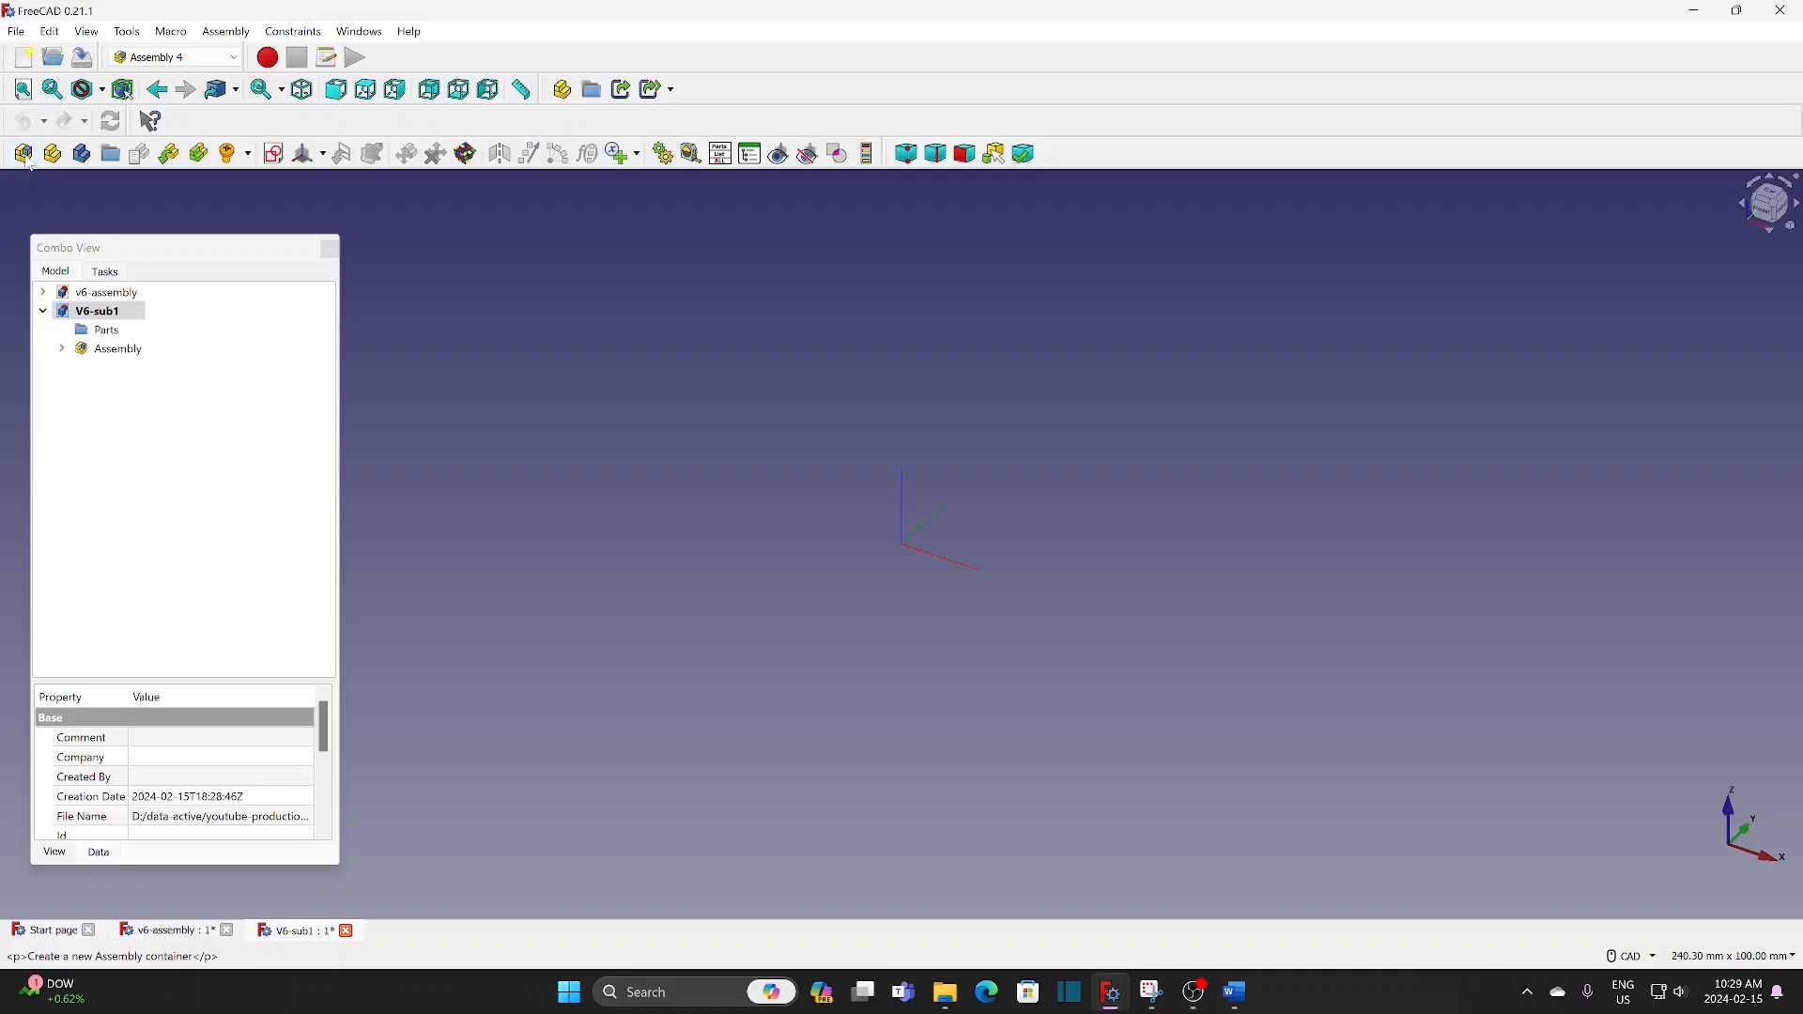
left_click(129, 352)
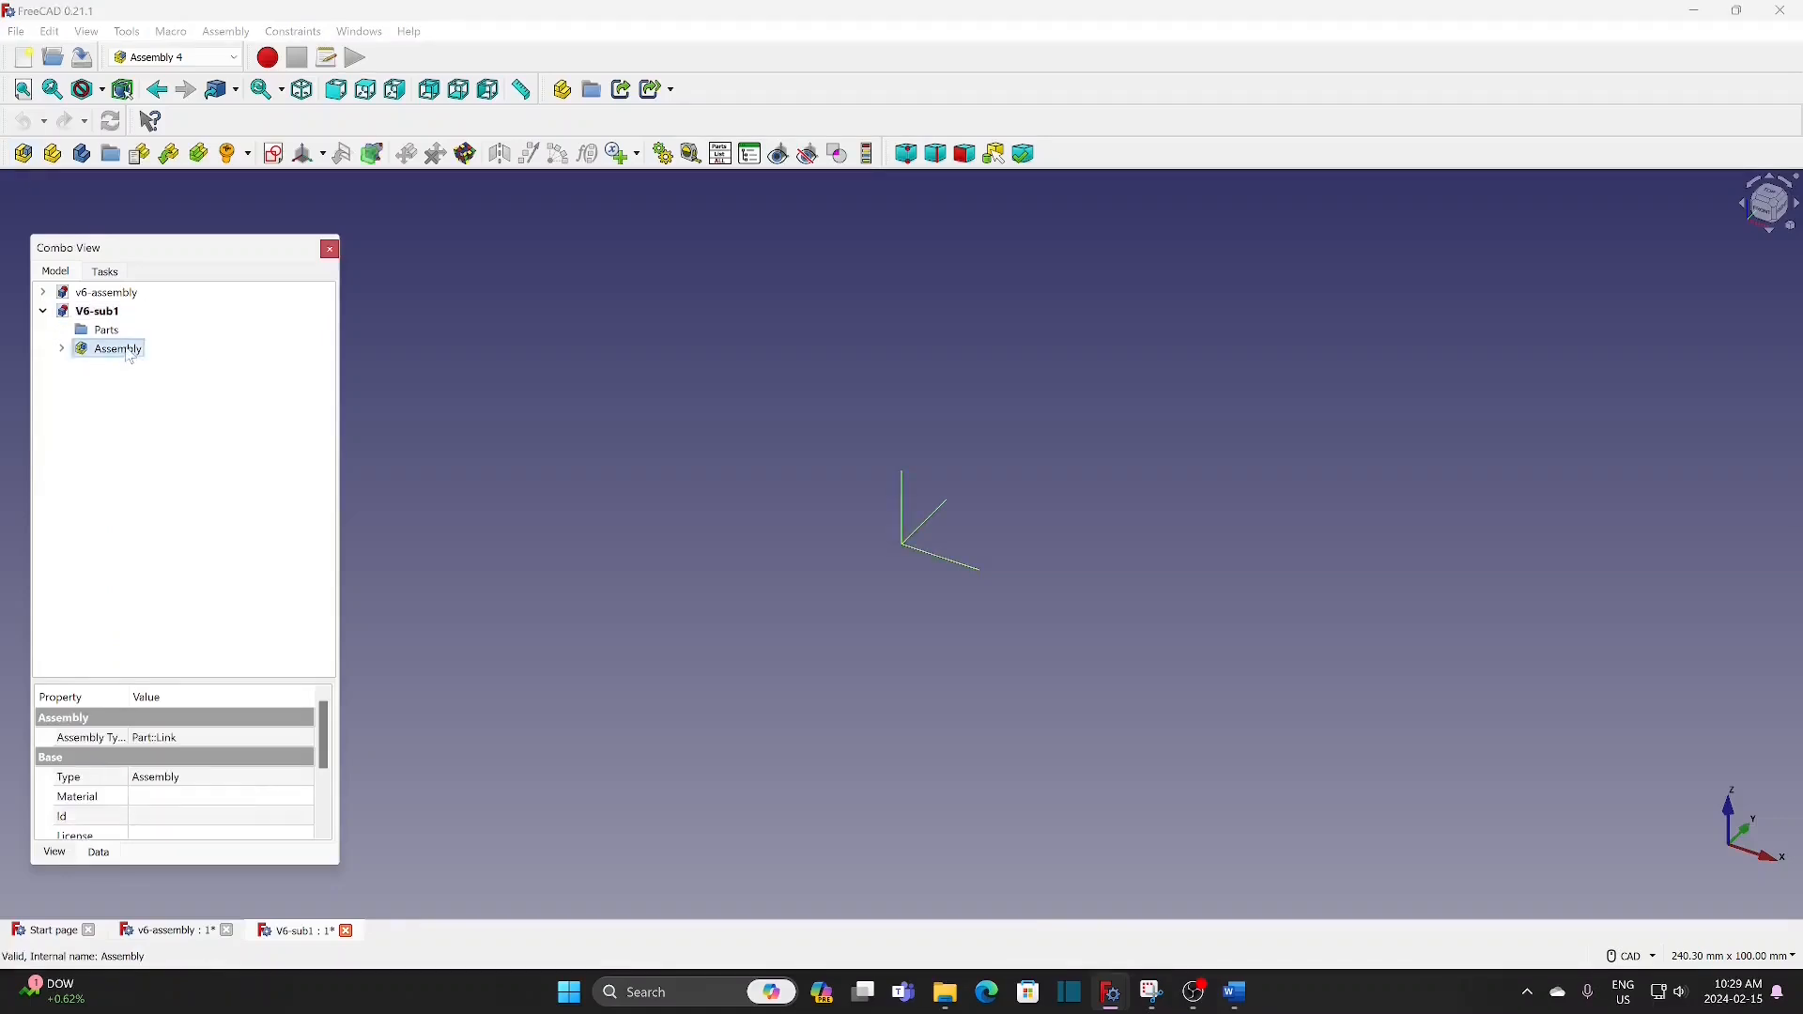
left_click(274, 155)
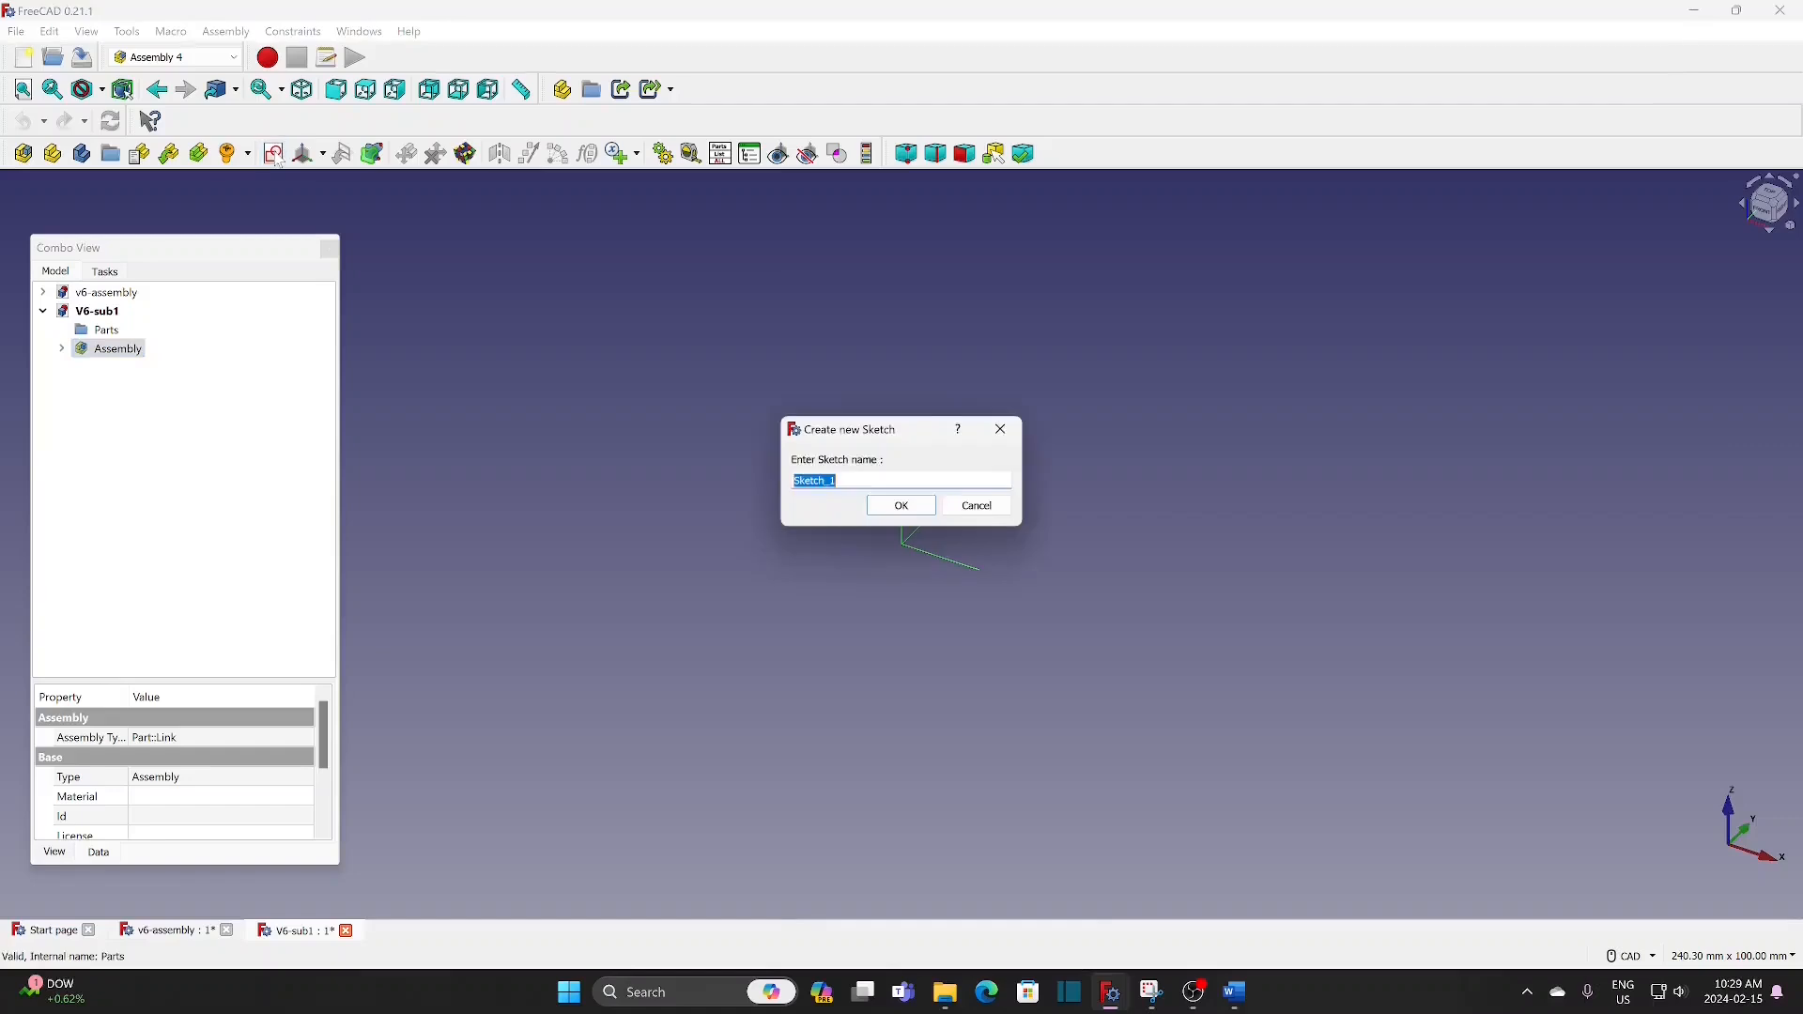
type("master")
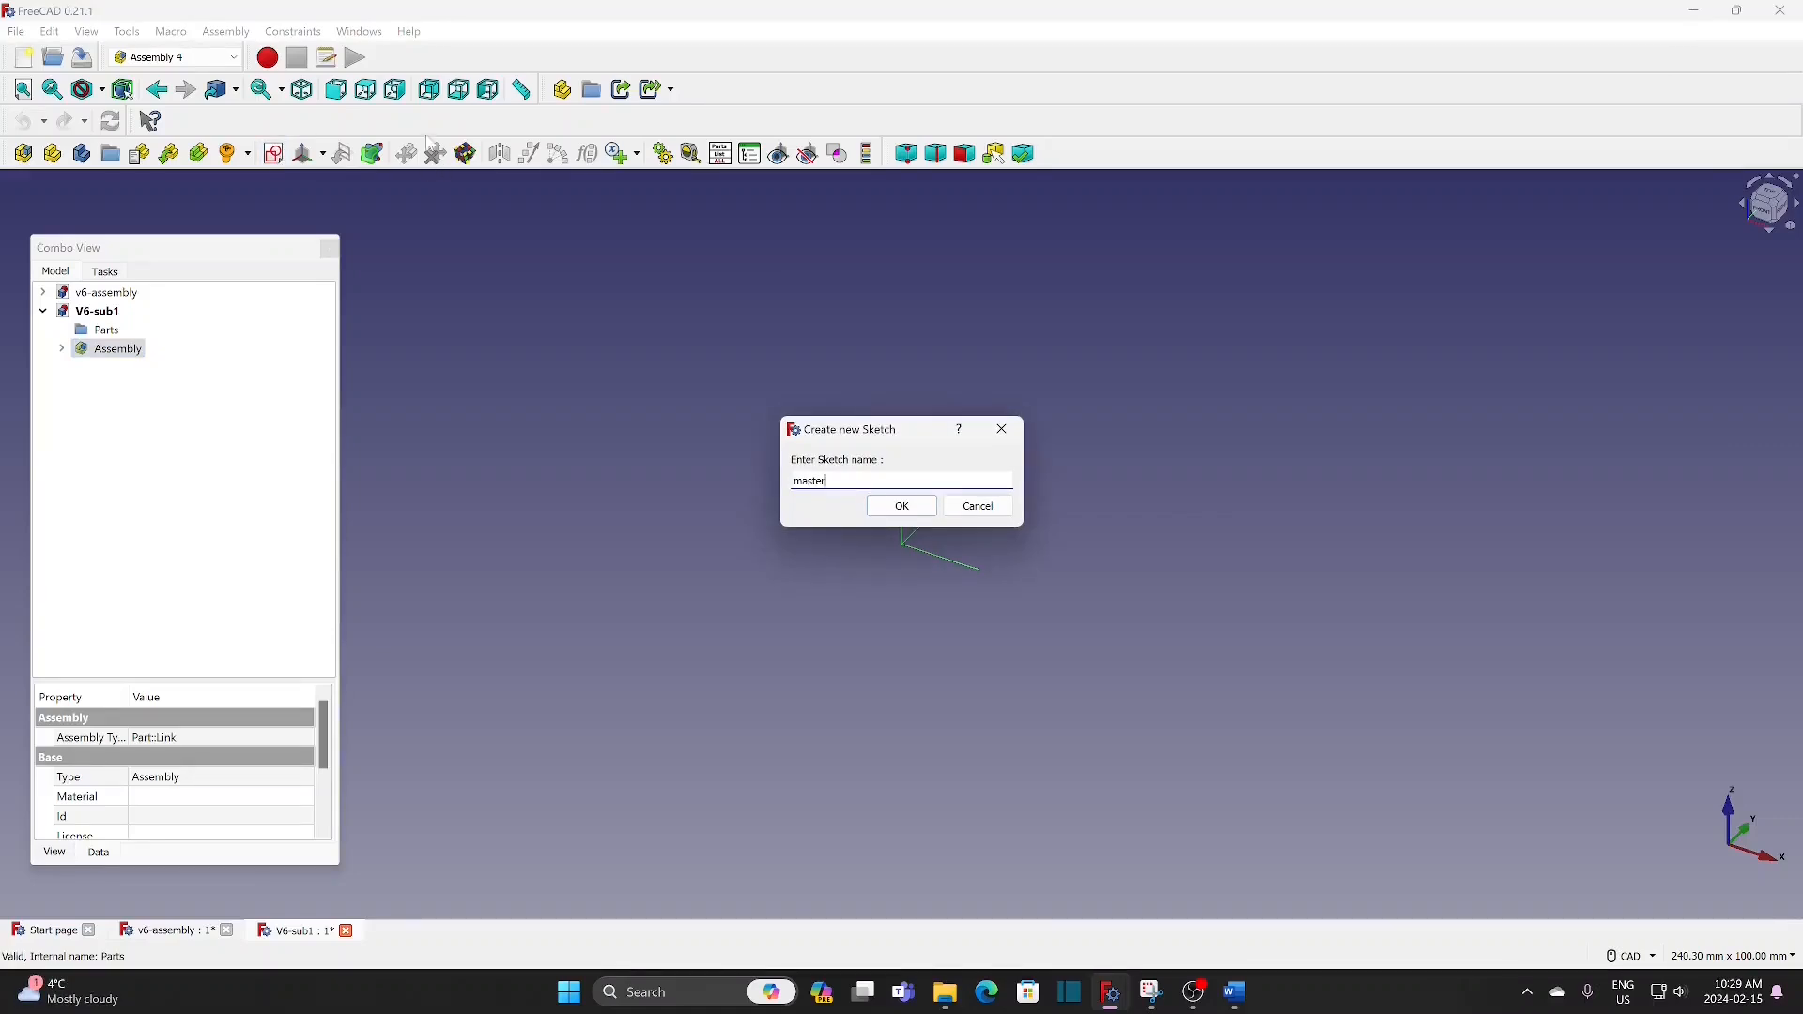
left_click(897, 509)
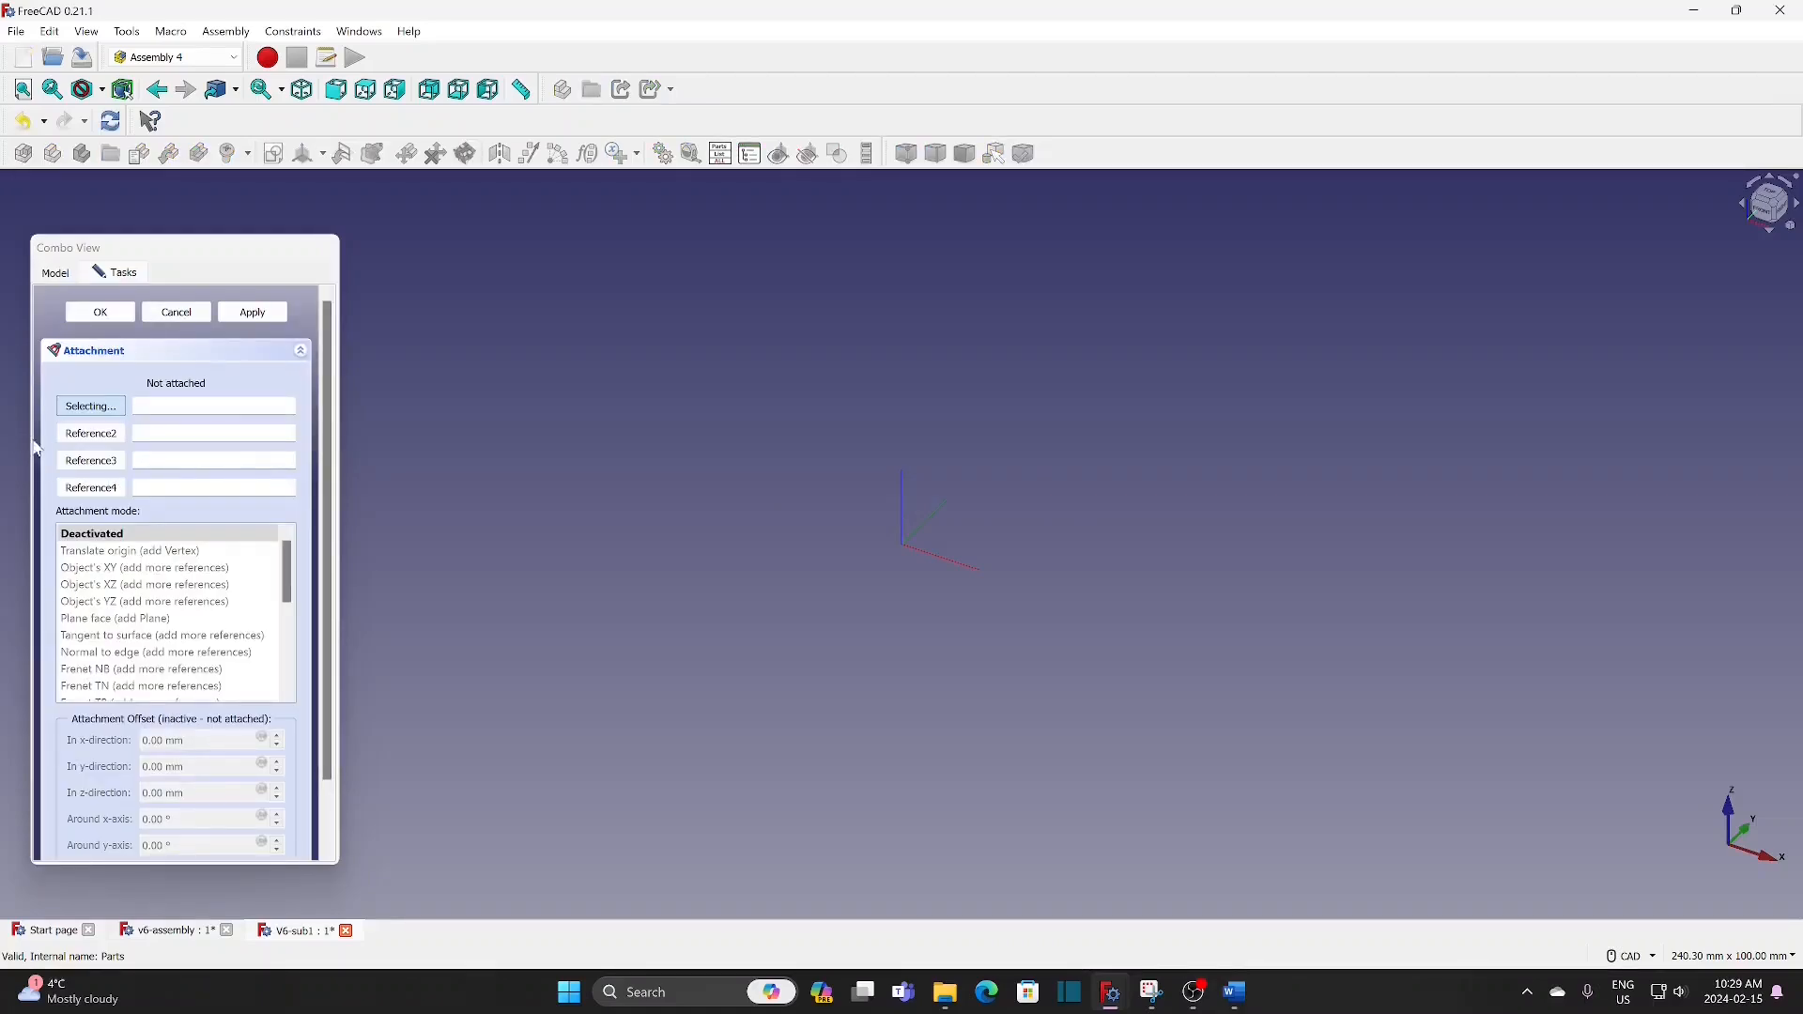
Step: Attach the master sketch to the assembly's LCS_Origin using the Plane face mode
left_click(58, 274)
left_click(143, 391)
double_click(148, 398)
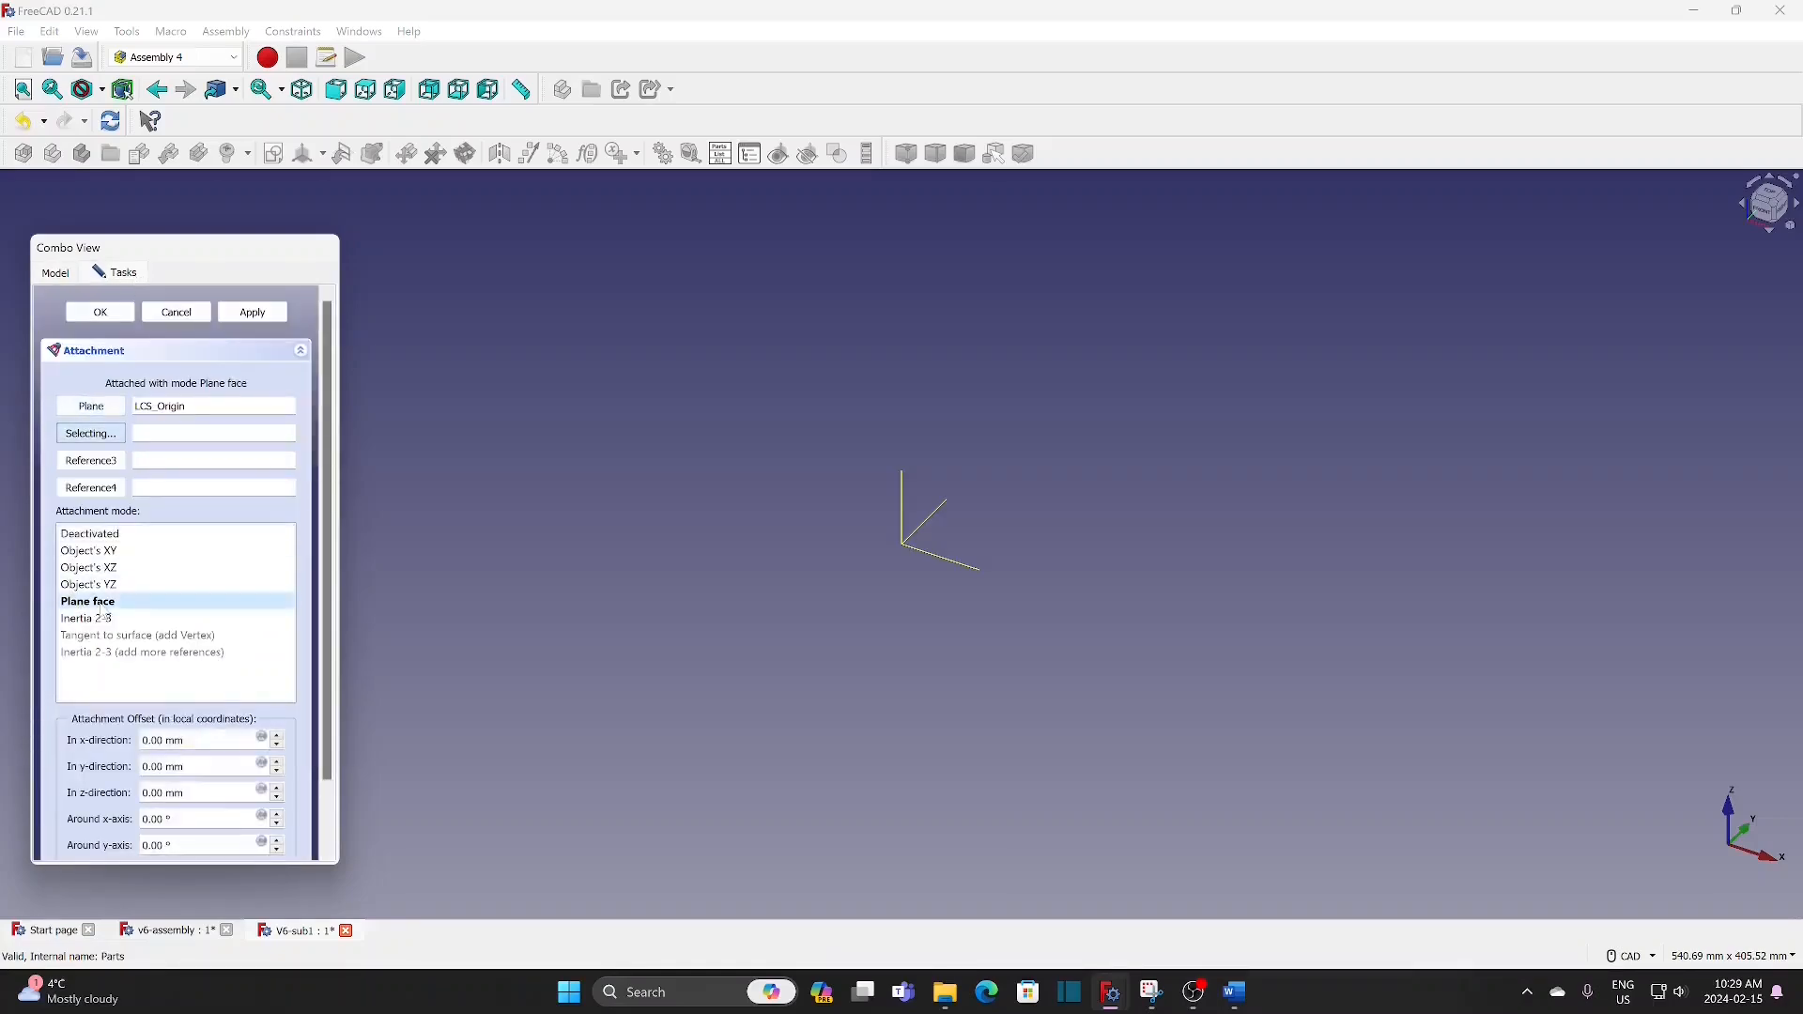
left_click(101, 313)
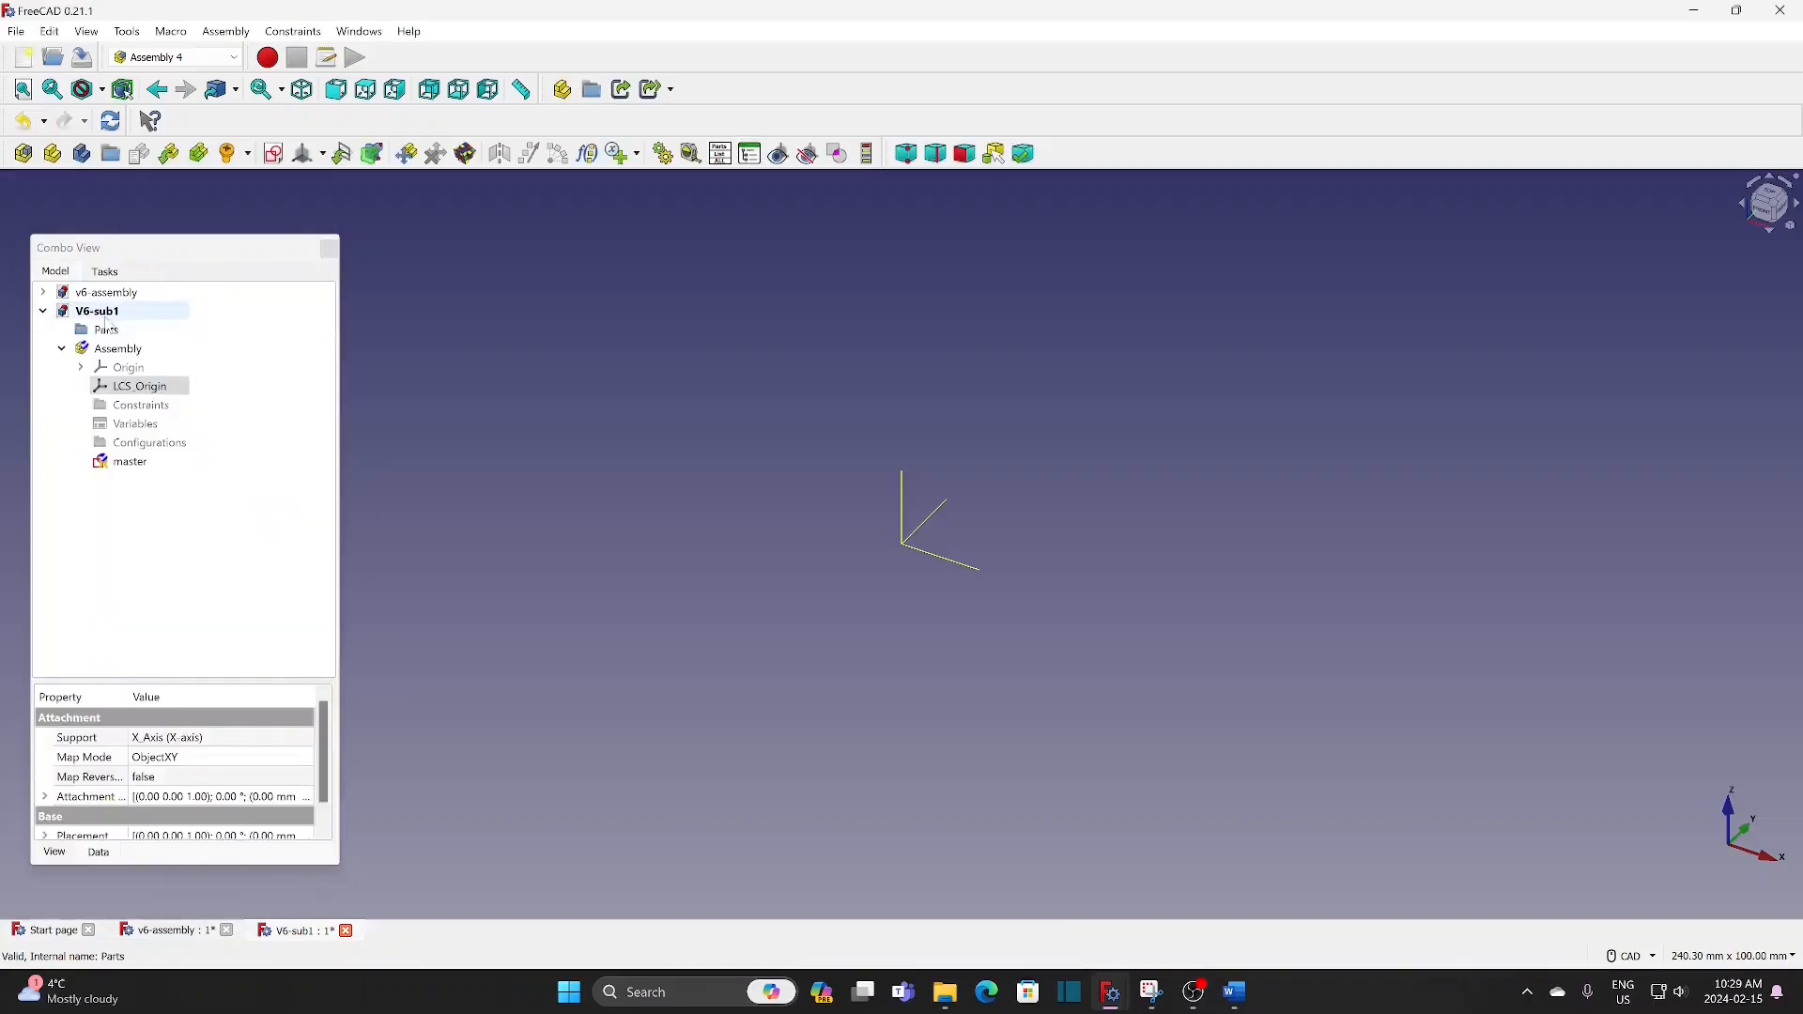
Step: Open the master sketch and draw a slanted line about 236 mm long from the origin up into the first quadrant
double_click(128, 461)
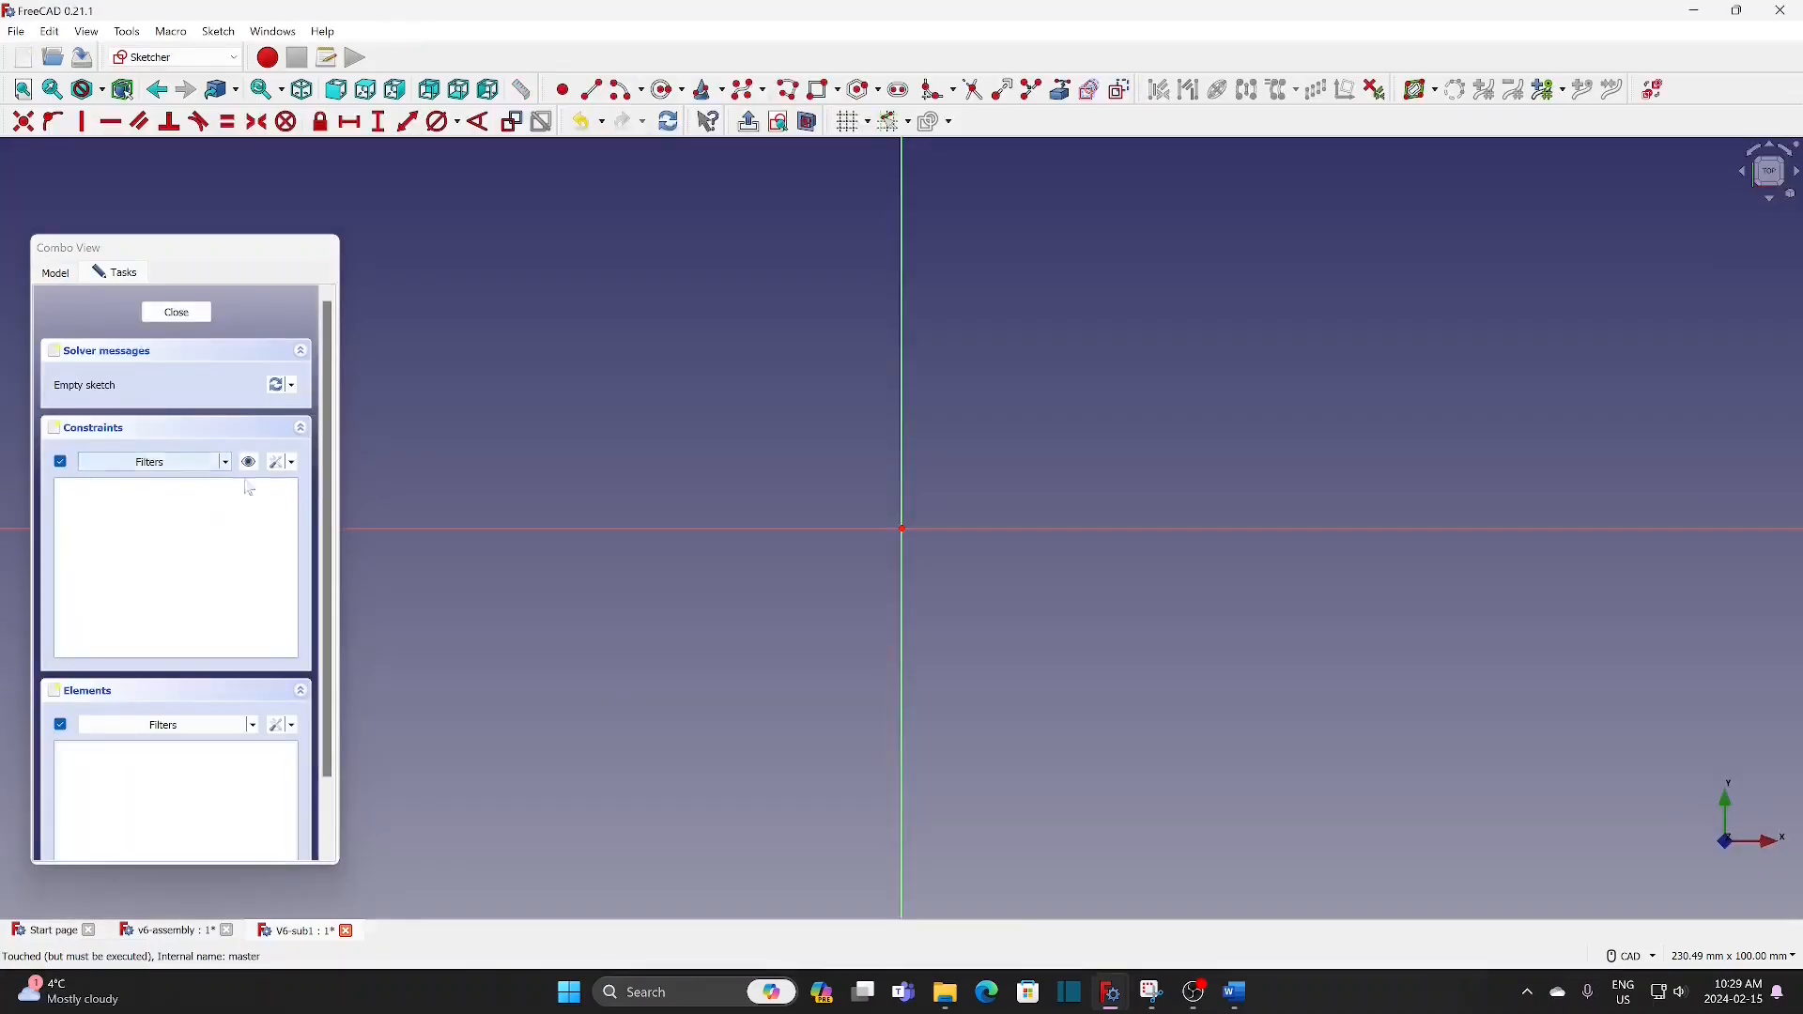
middle_click_drag(1108, 375, 950, 632)
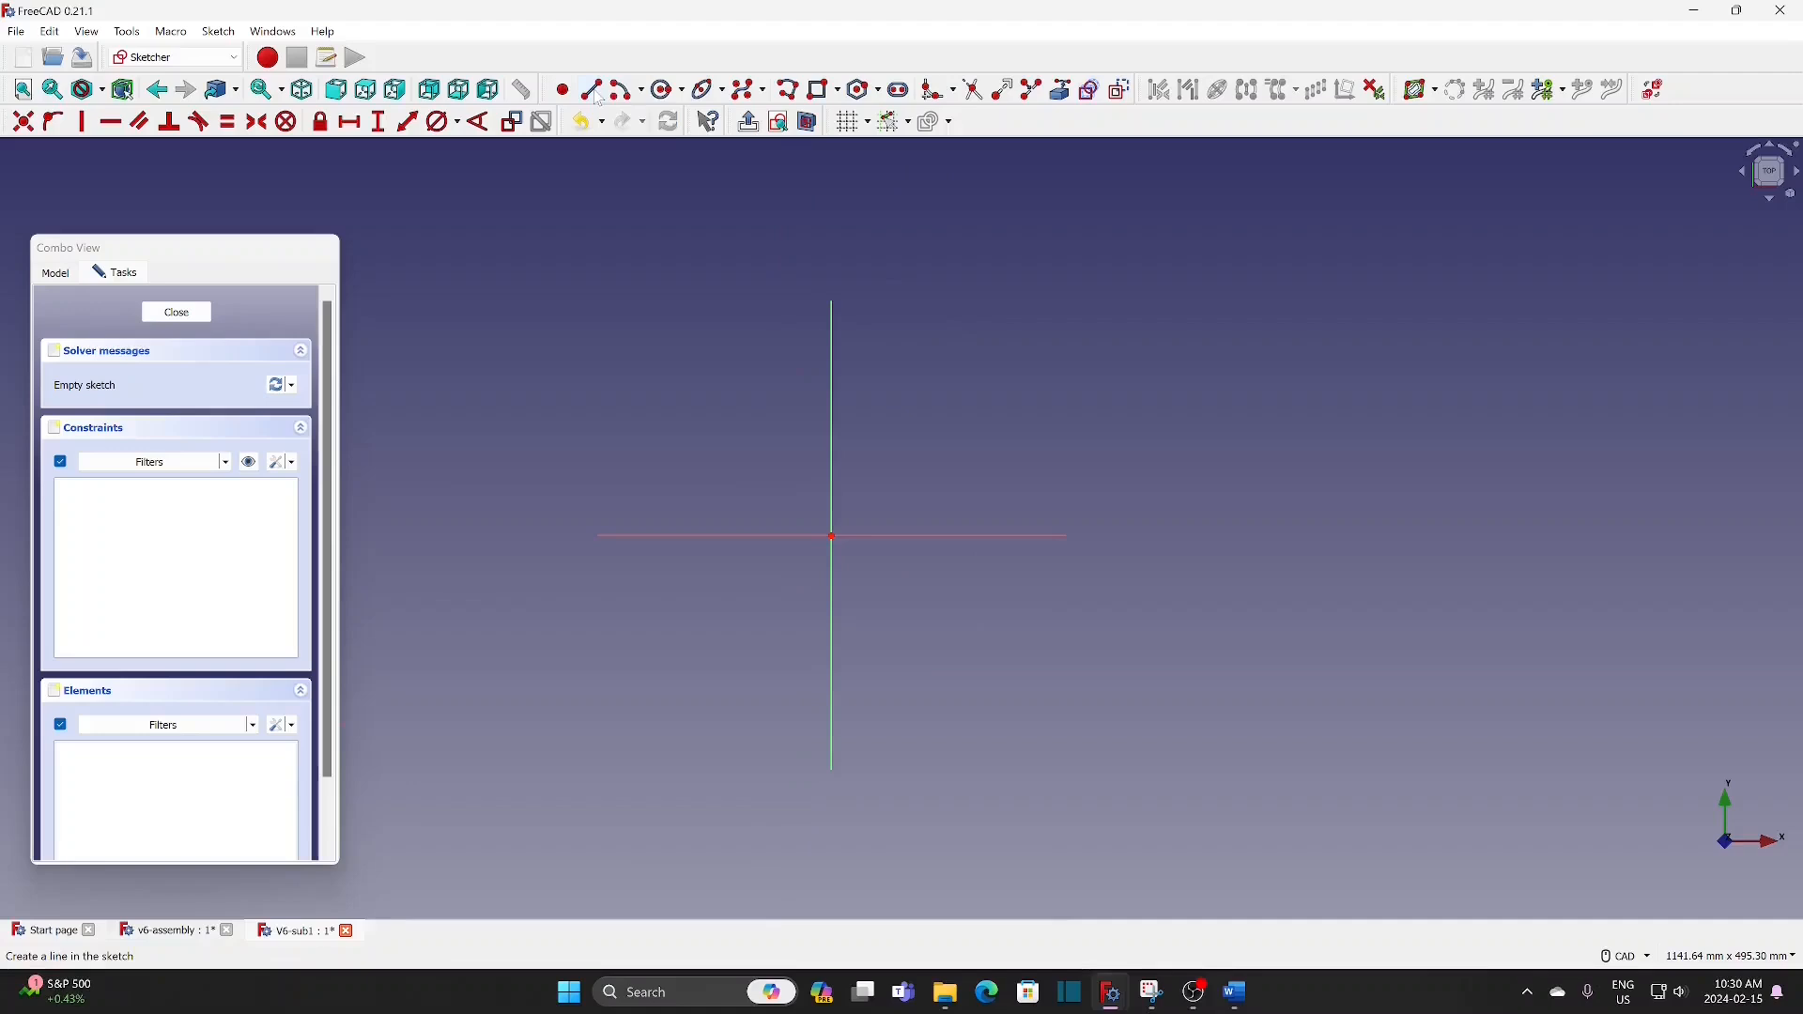
left_click(590, 90)
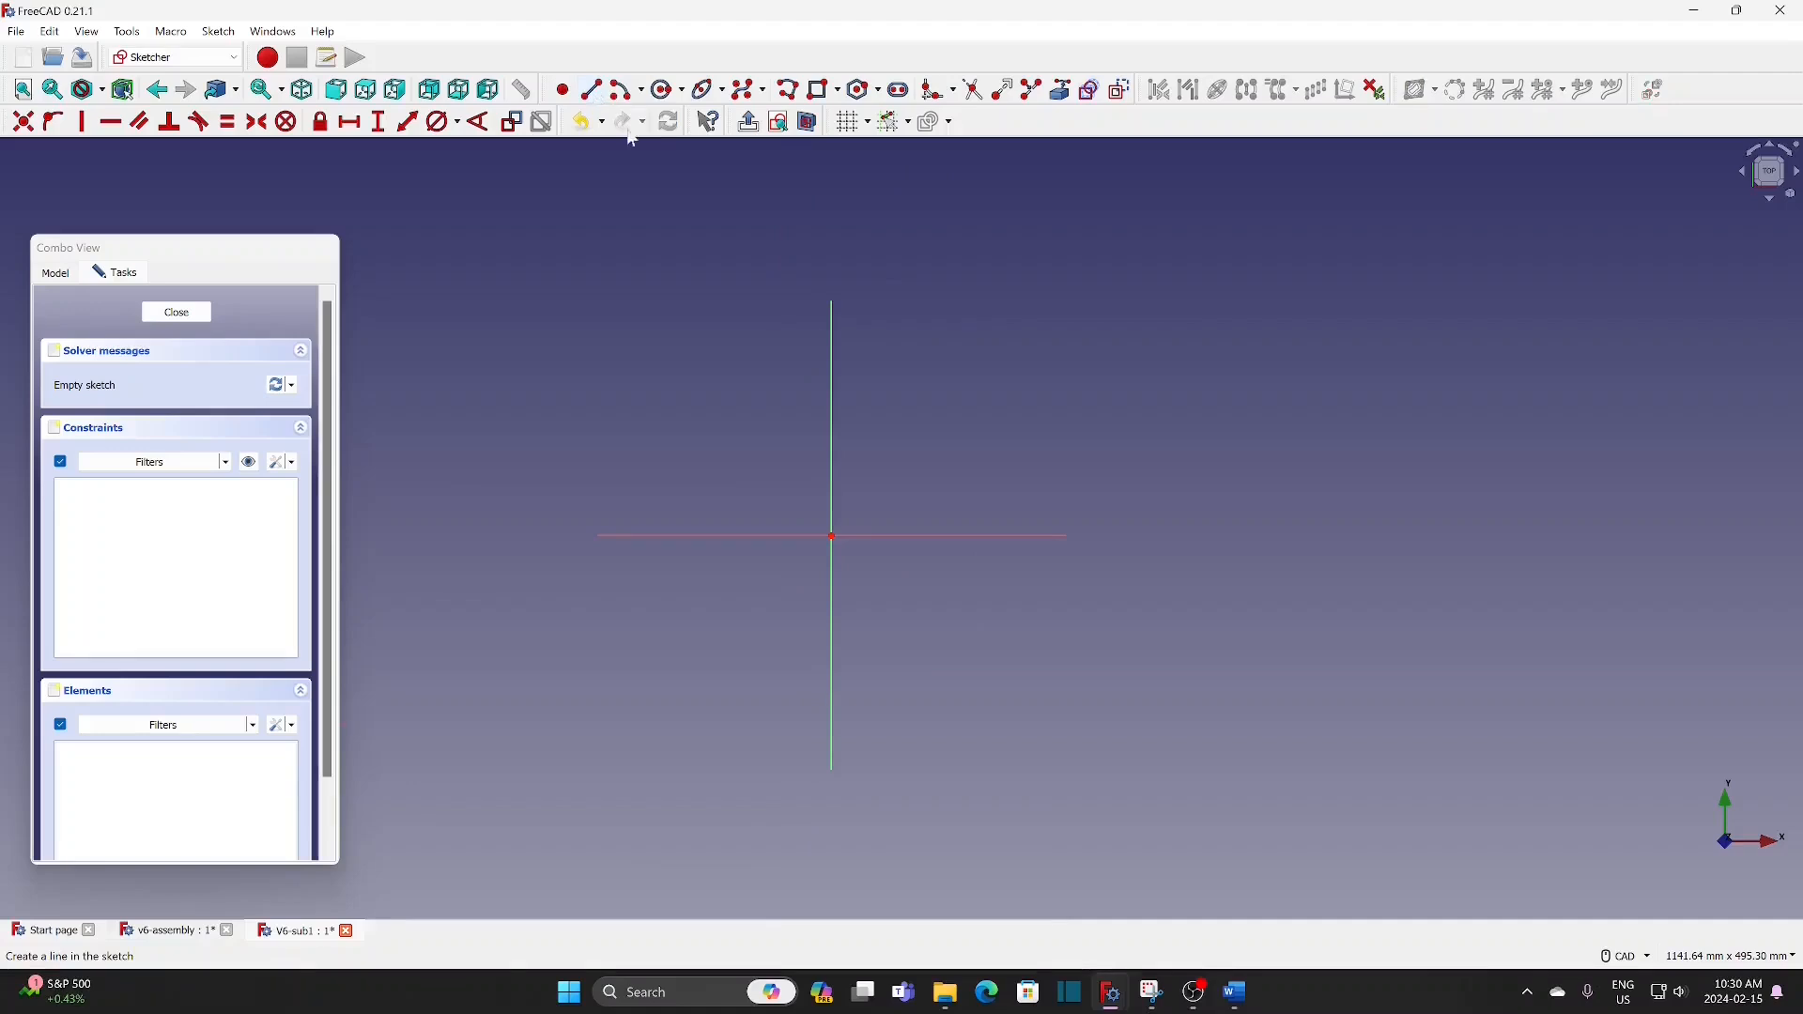
left_click(831, 536)
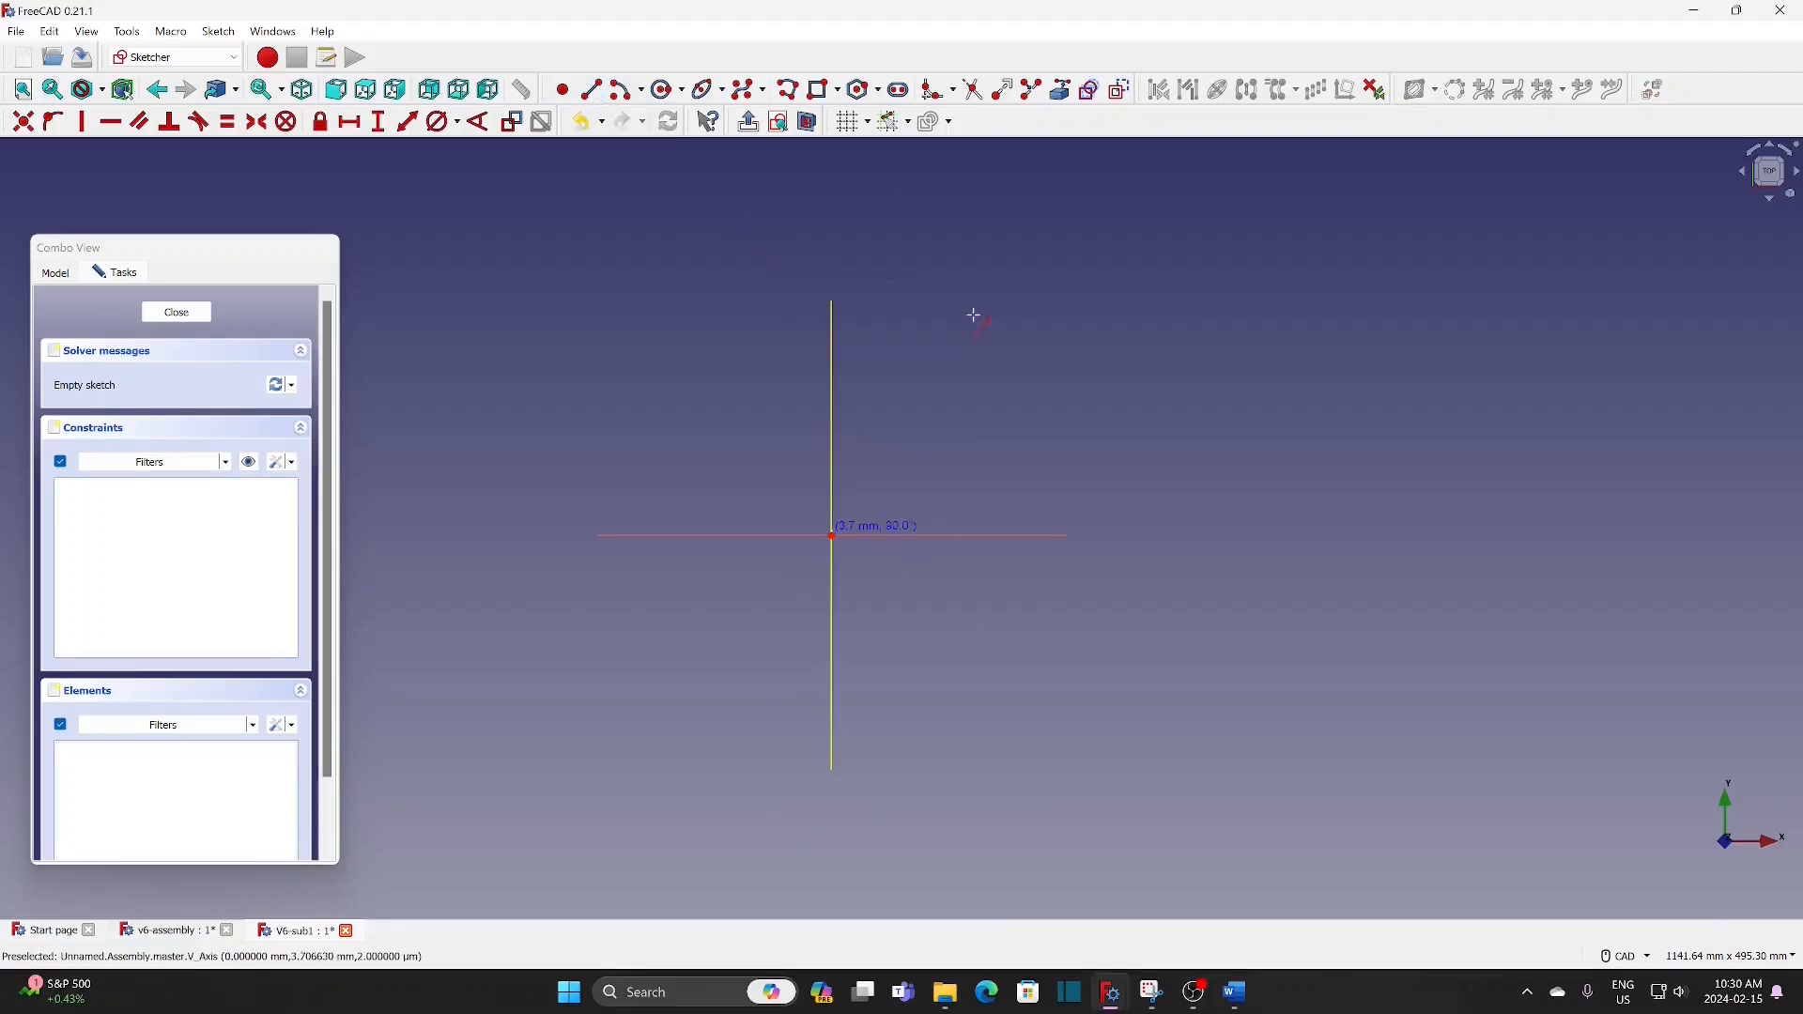
left_click(1004, 203)
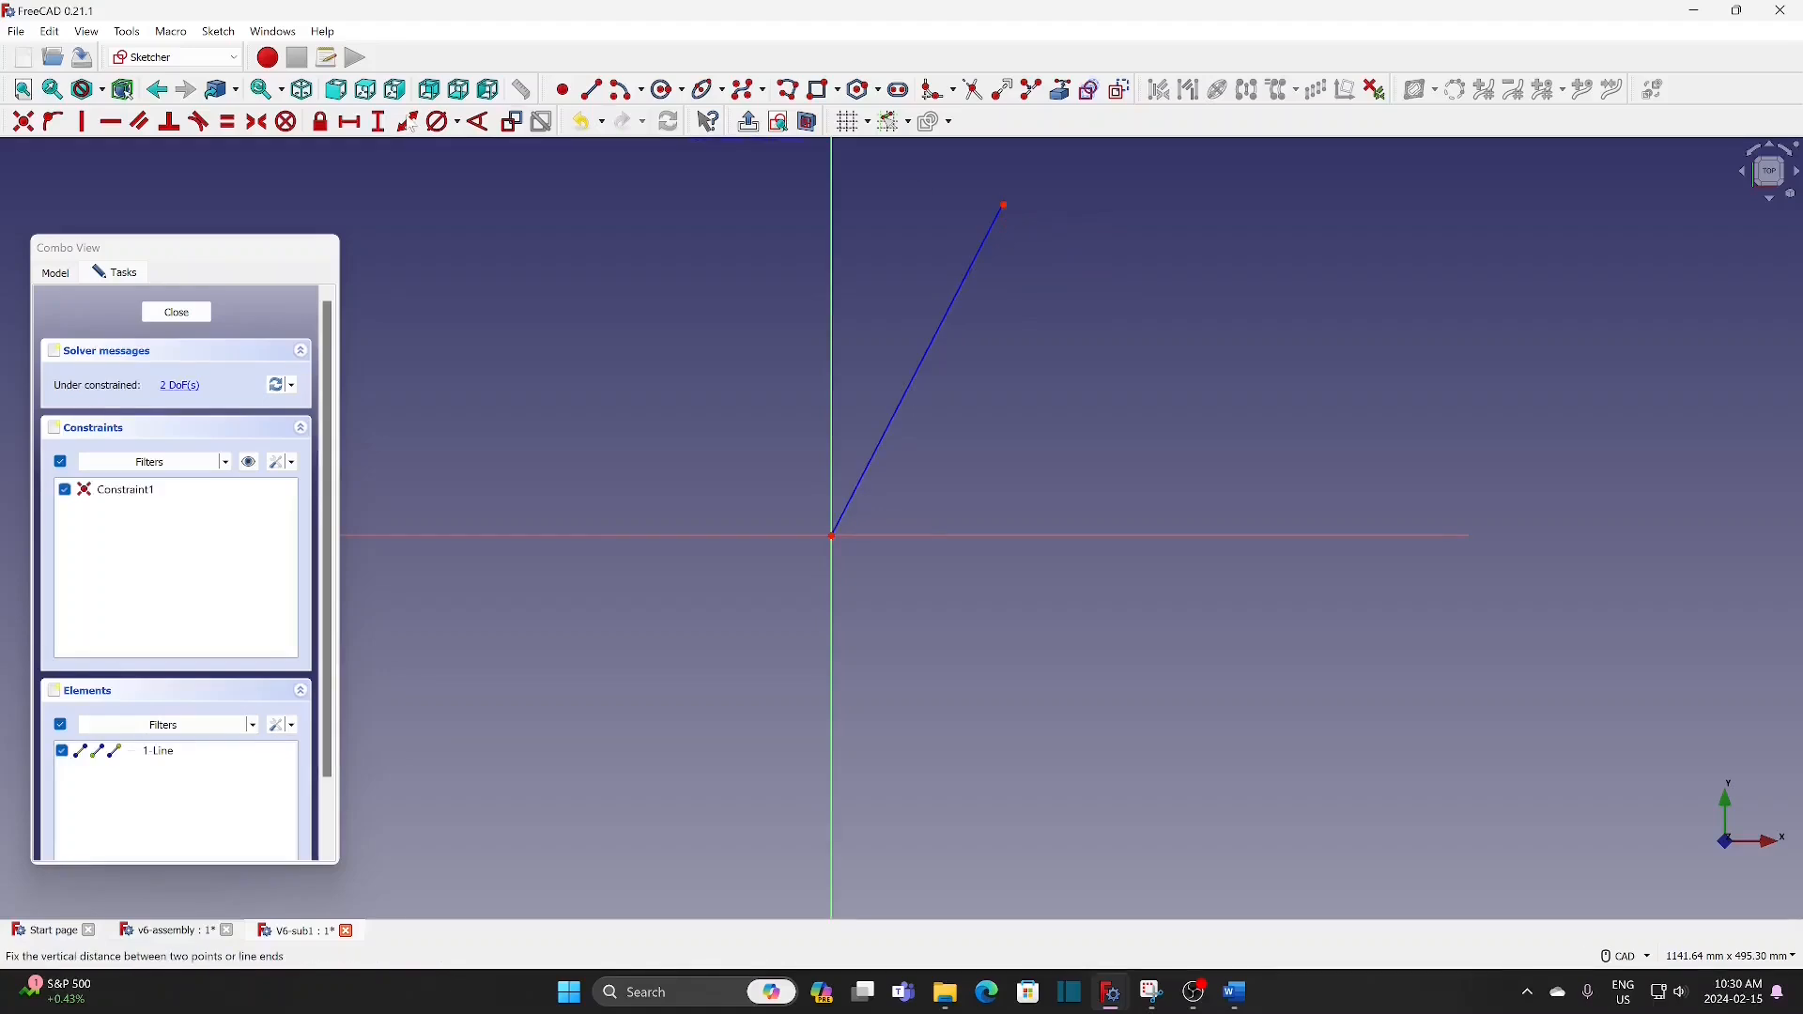
Step: Constrain the slanted line's length to 300 mm
left_click(974, 259)
type("300")
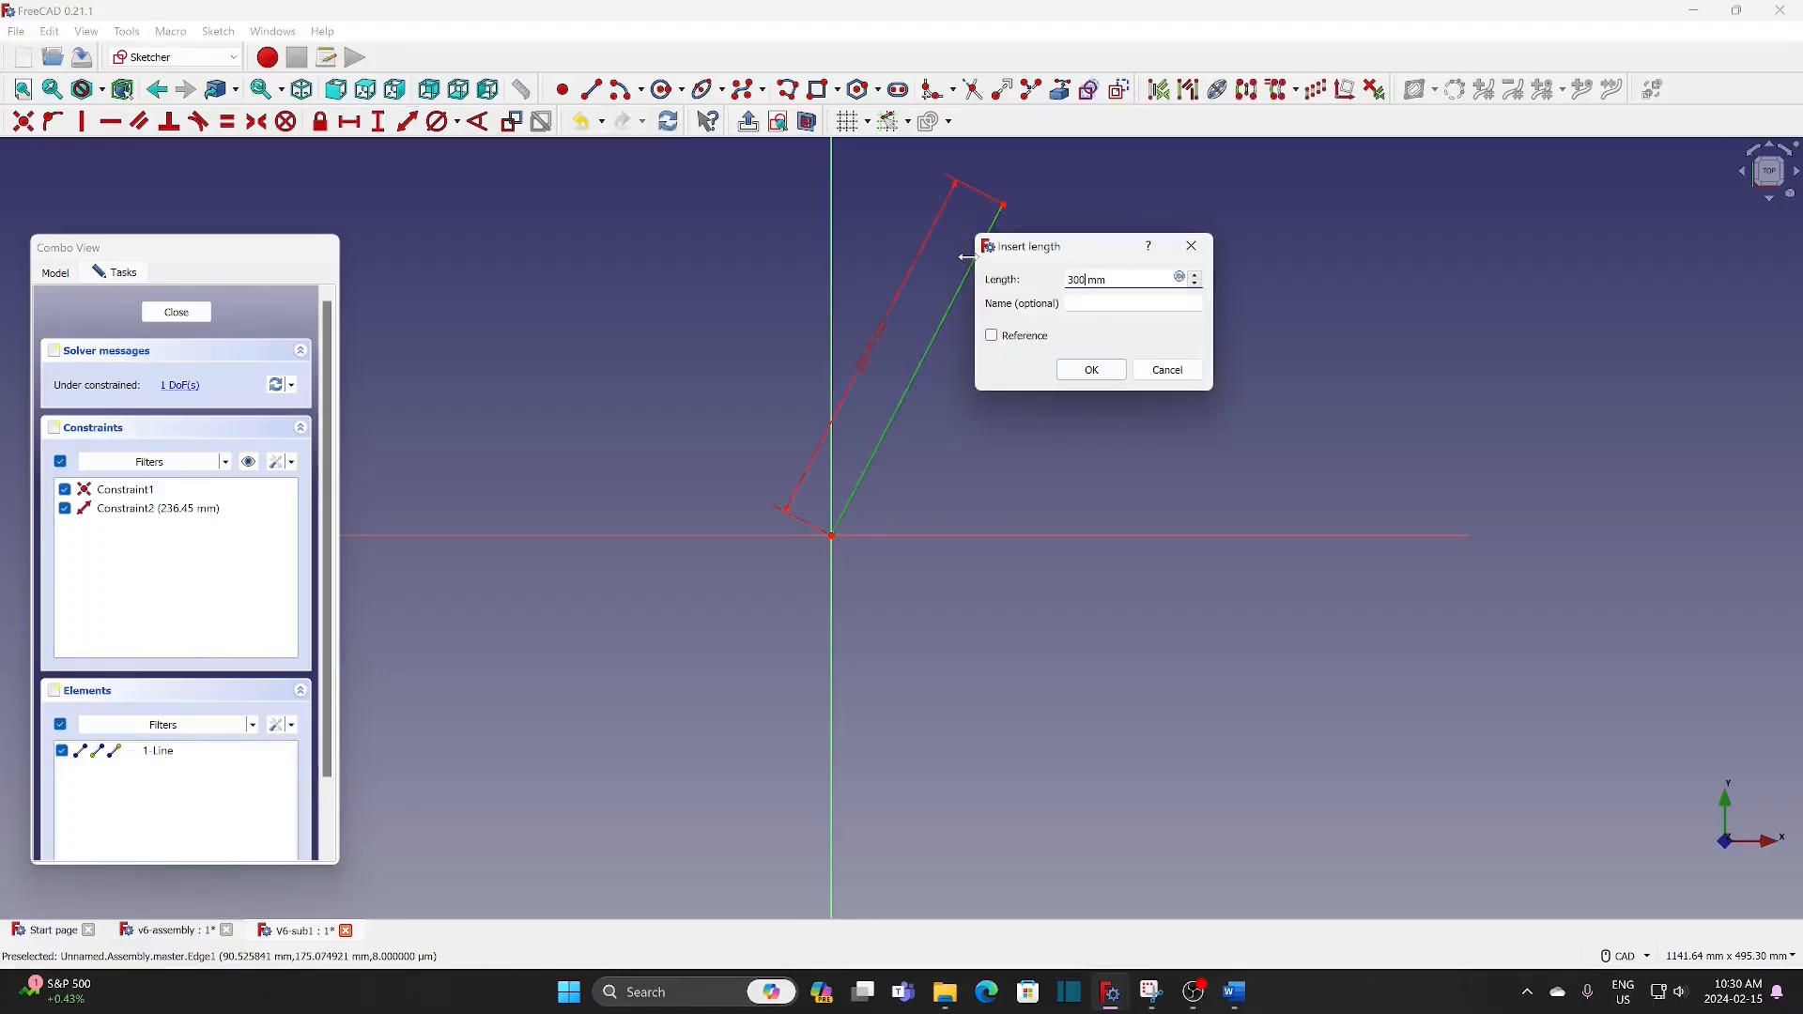
left_click(1123, 371)
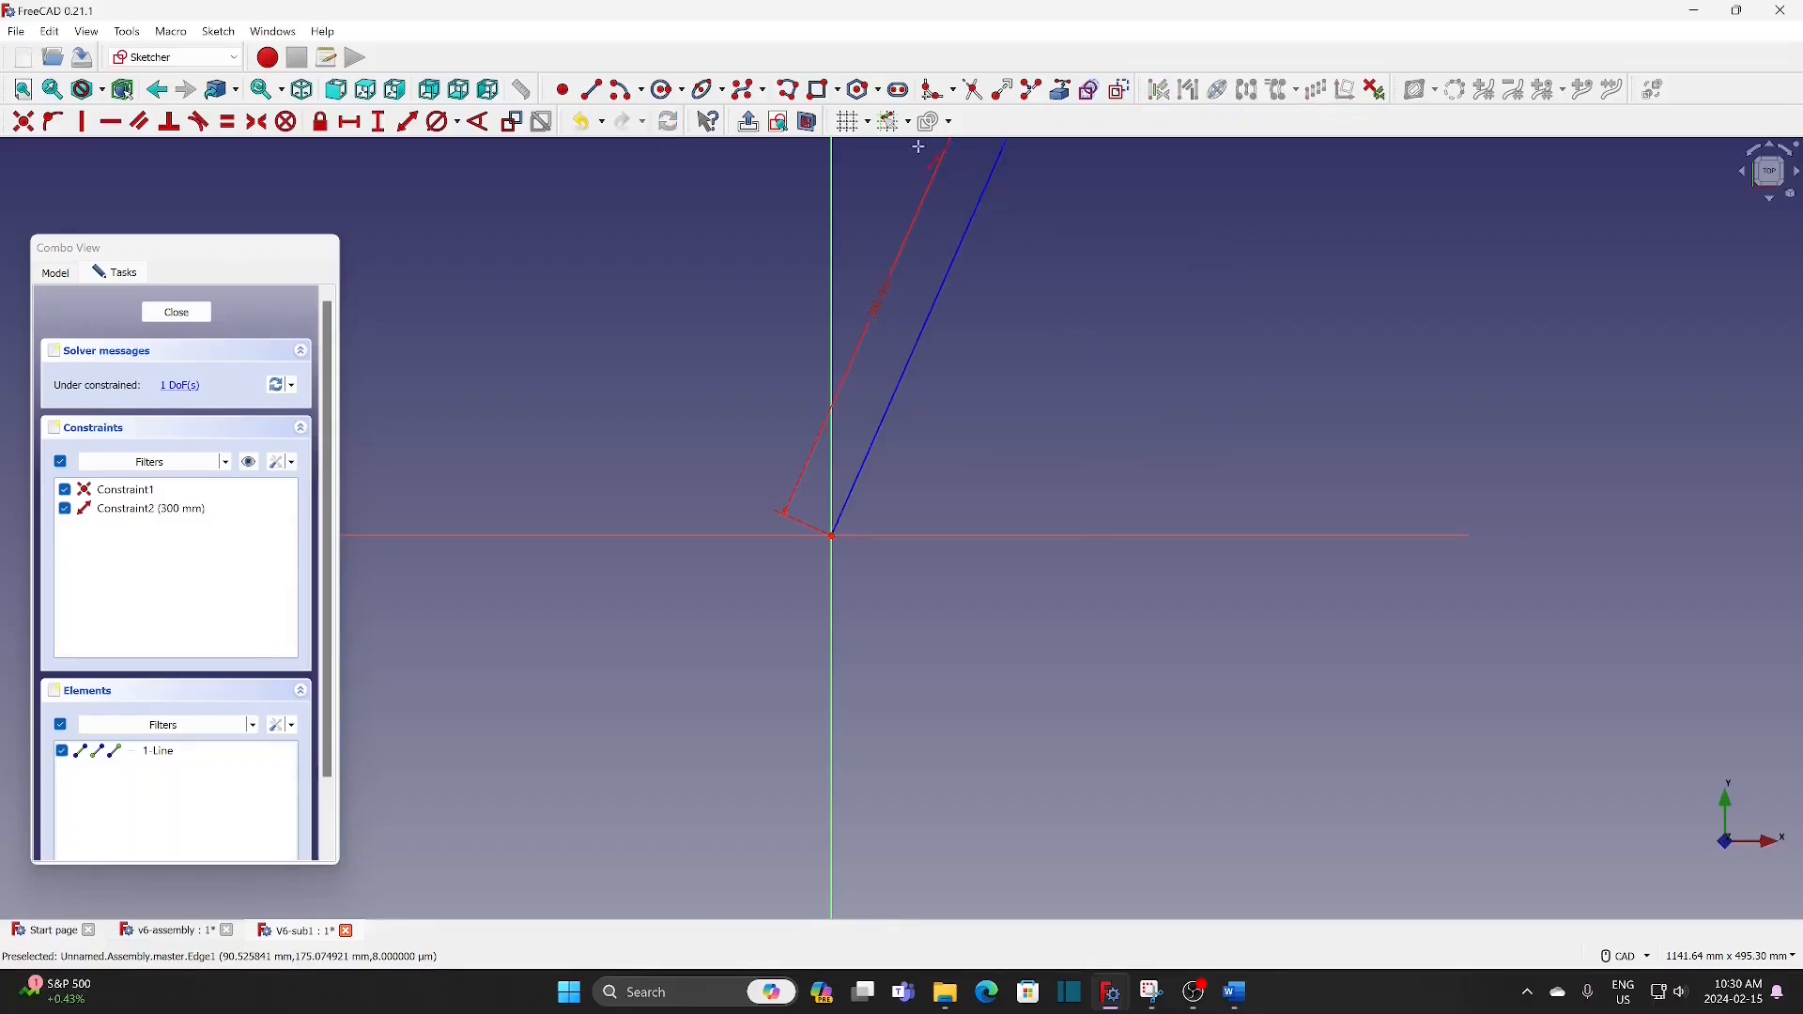
Step: Constrain the angle between the slanted 300 mm line and the horizontal axis to 60°
left_click(486, 125)
left_click(911, 363)
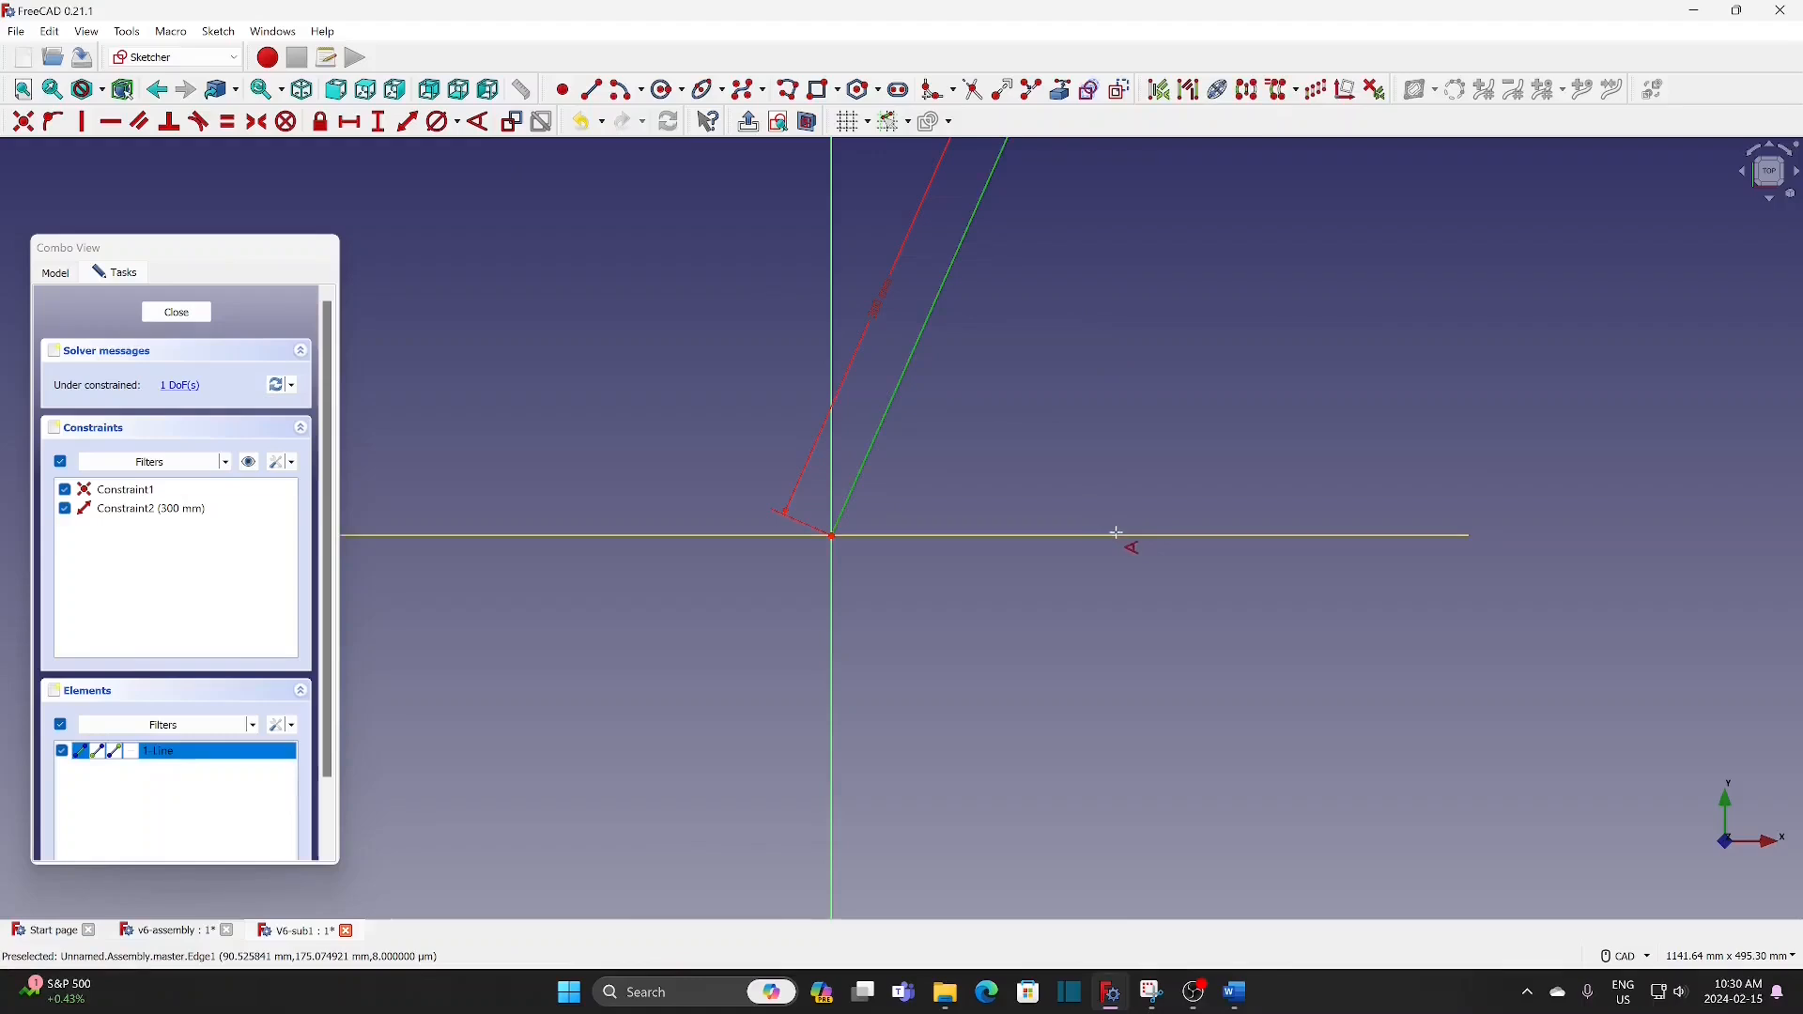
left_click(1111, 536)
type("60")
left_click(1229, 645)
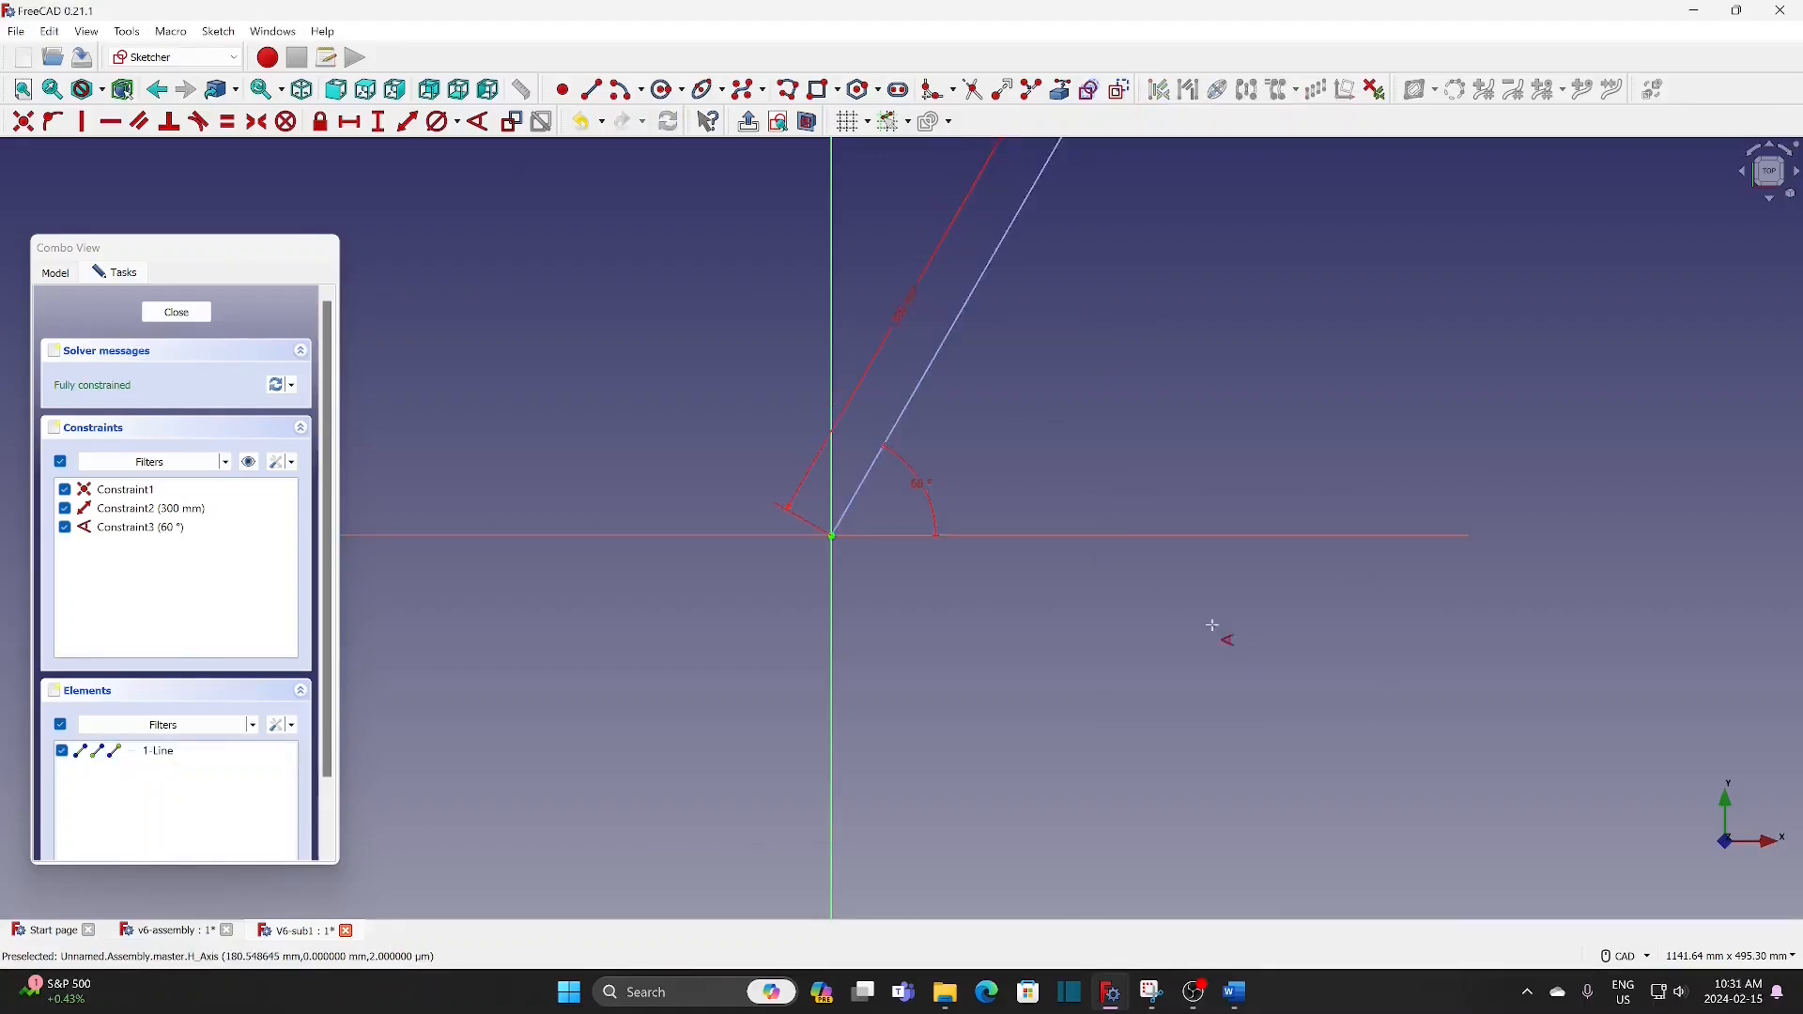
Step: Draw a shallow line about 100 mm long from the origin and constrain its length to 35 mm
middle_click_drag(1068, 350, 873, 585)
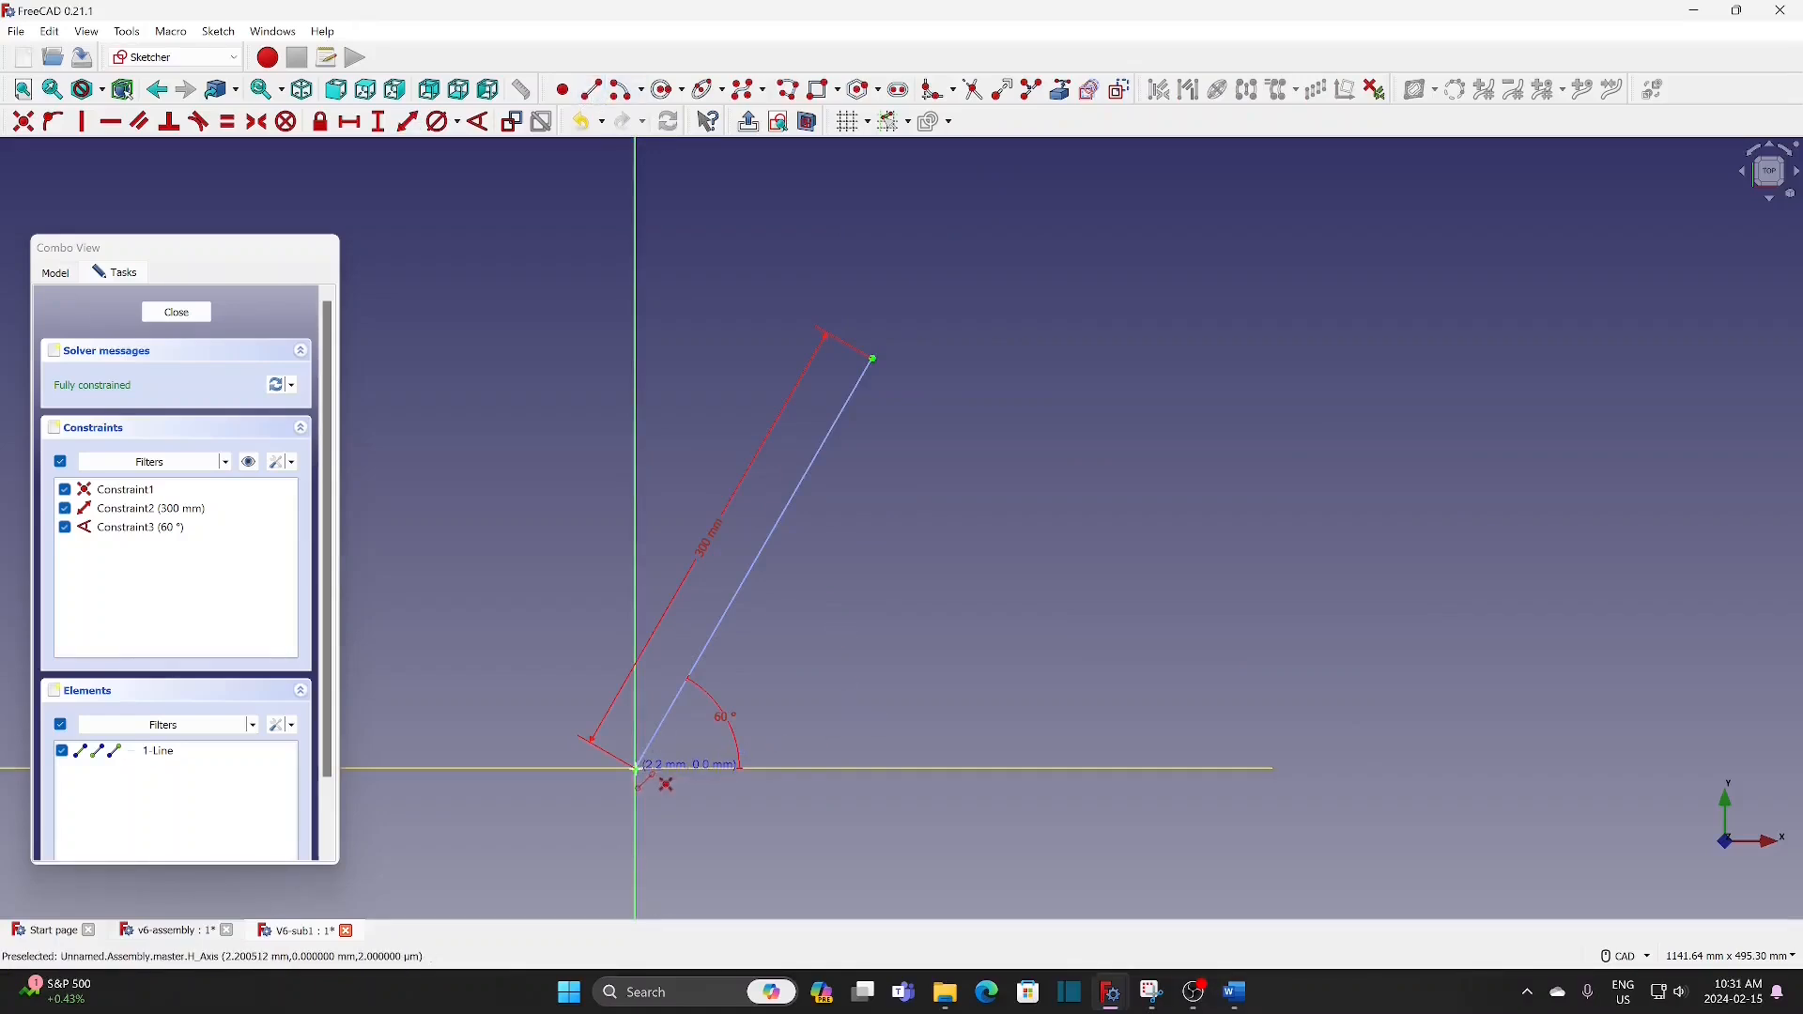
left_click(636, 770)
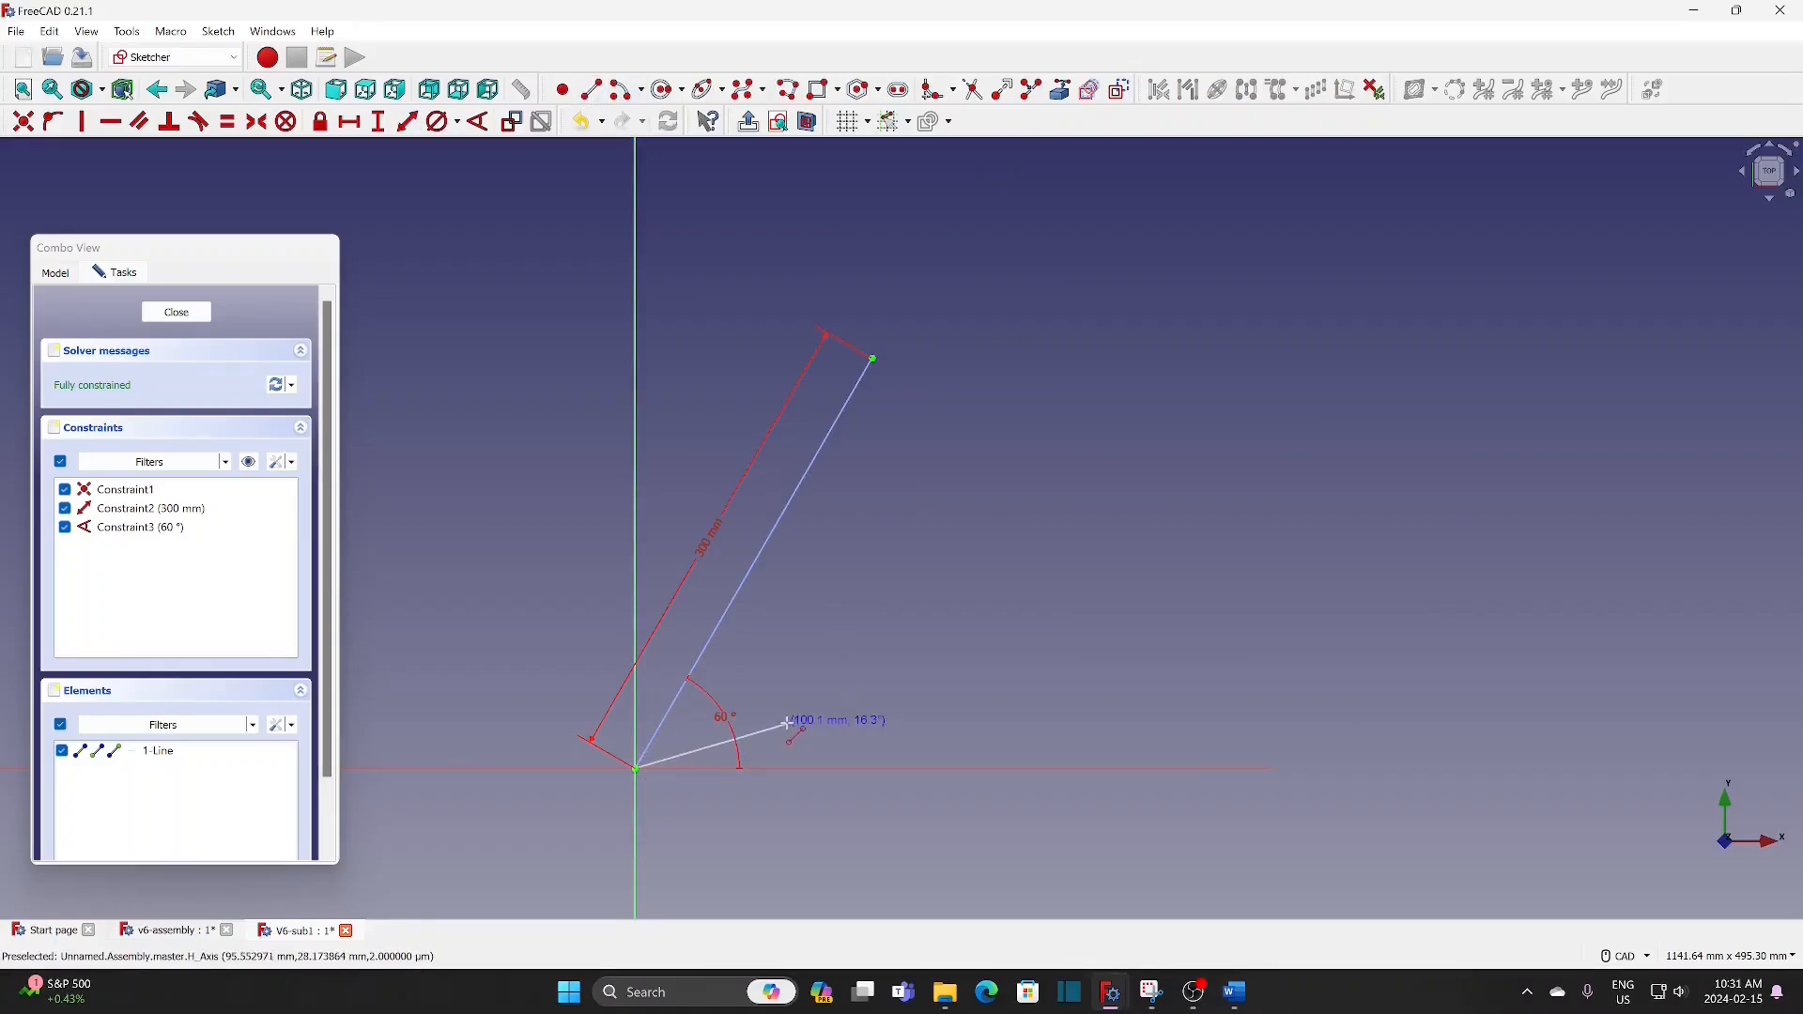
left_click(788, 722)
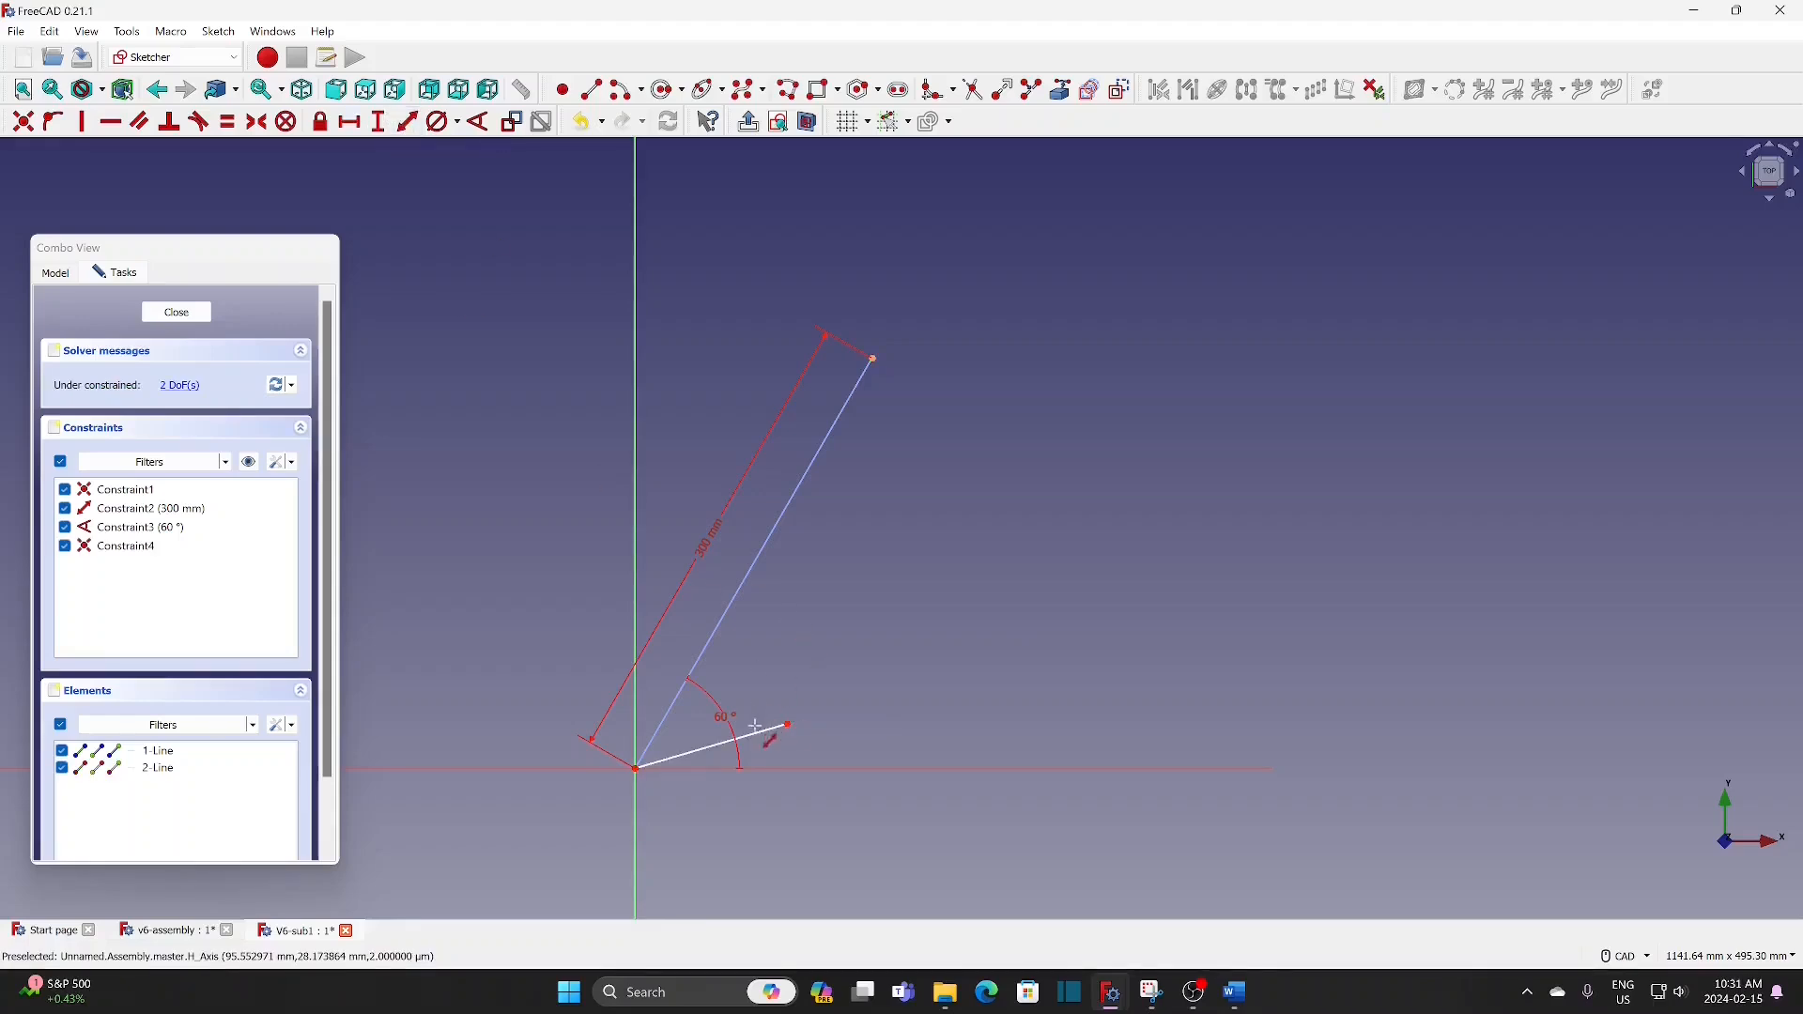
left_click(752, 734)
type("35")
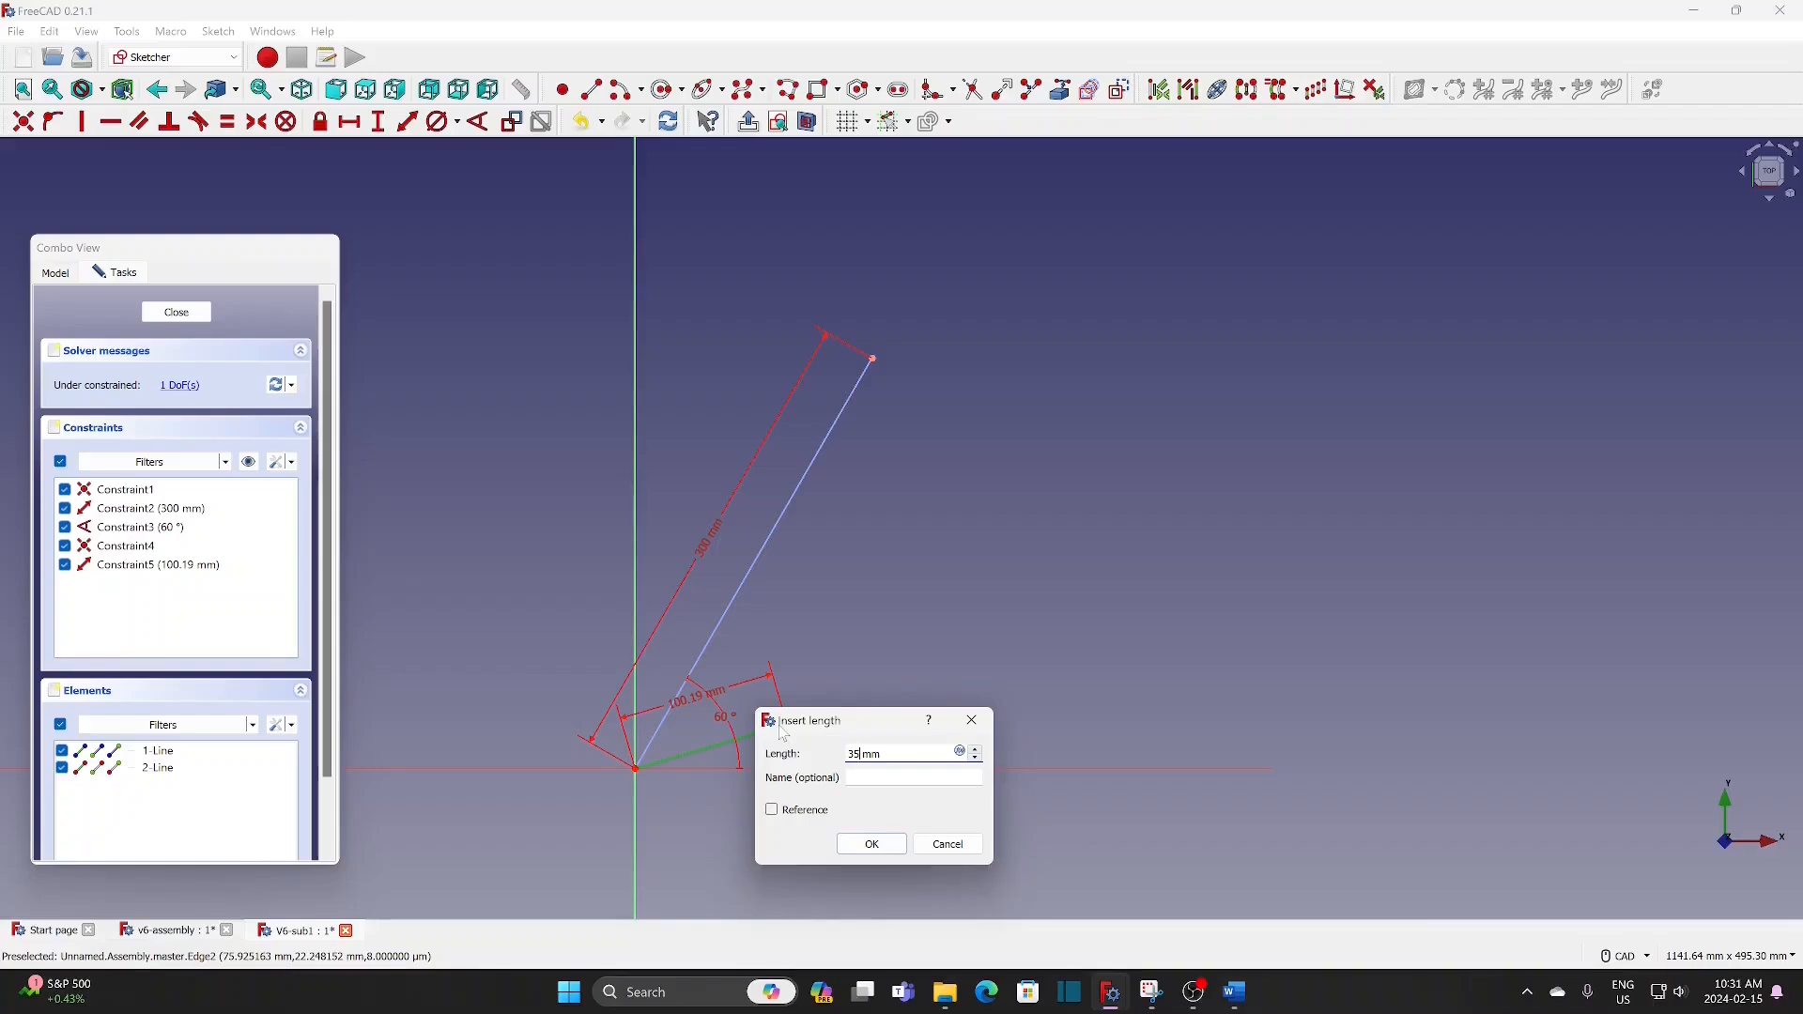
left_click(873, 846)
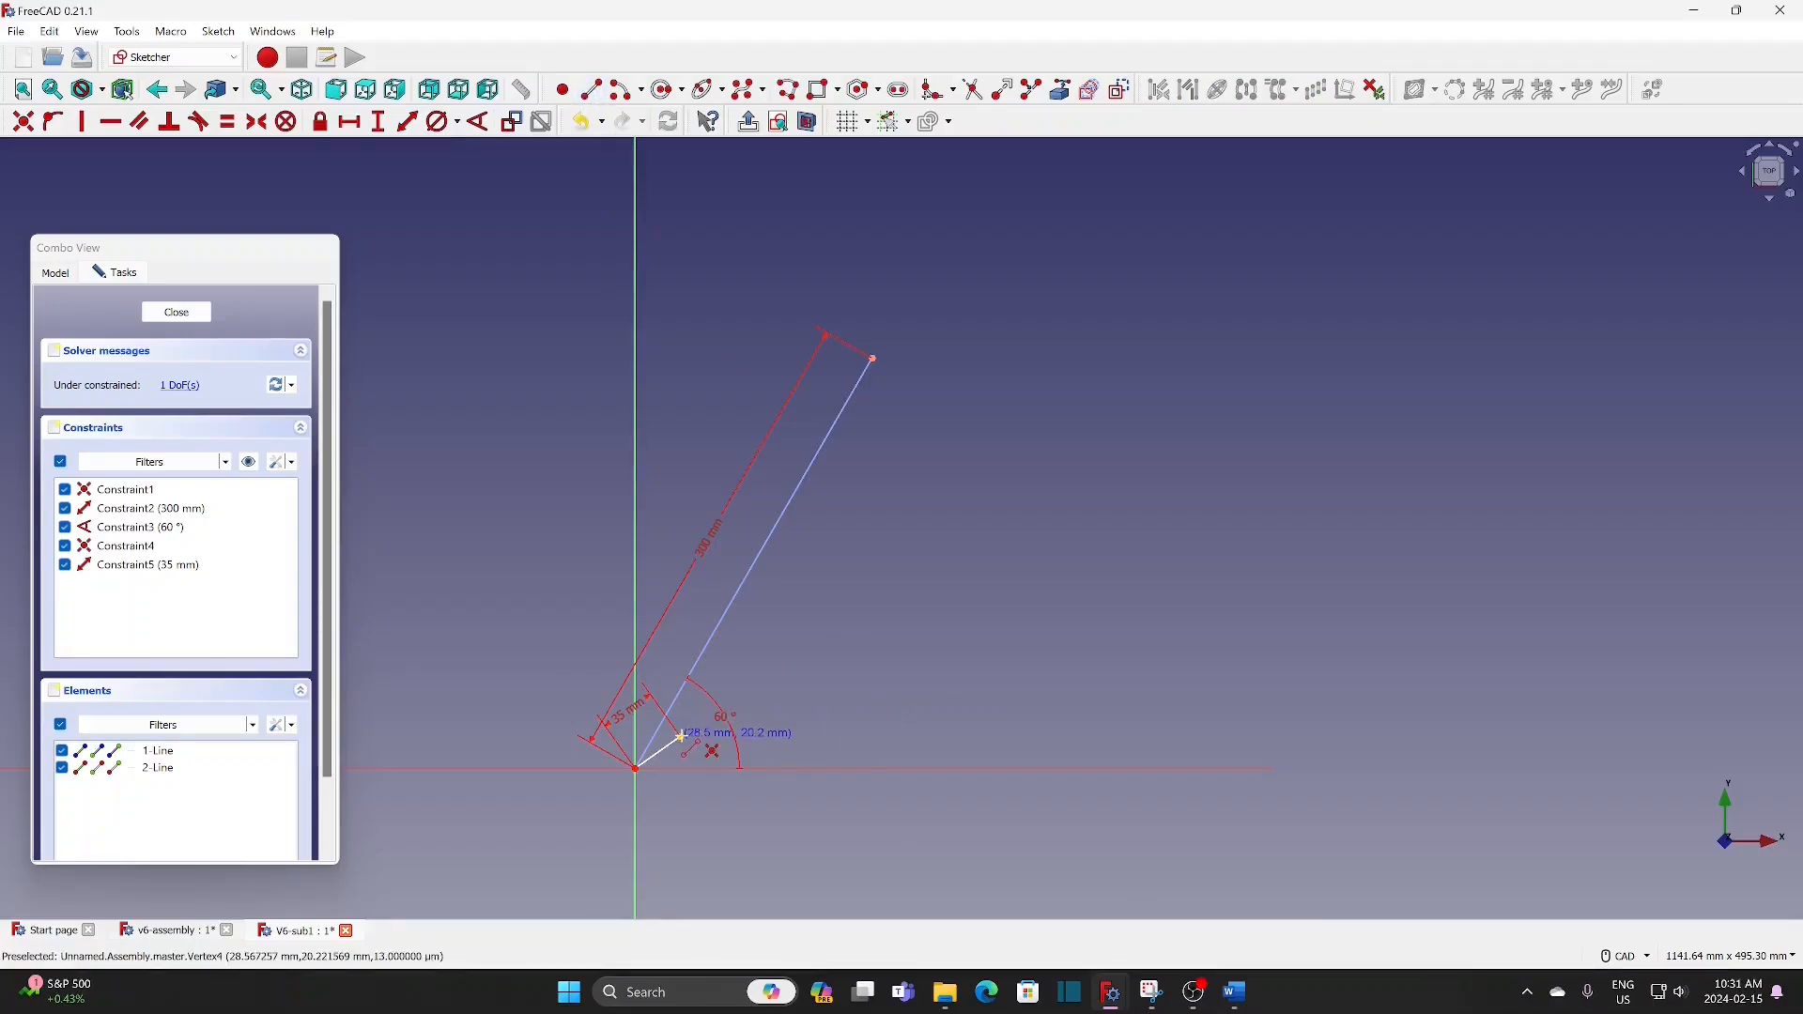
Step: Draw a line from the 35 mm line's free end to a point on the slanted line and constrain its length to 168 mm
left_click(682, 737)
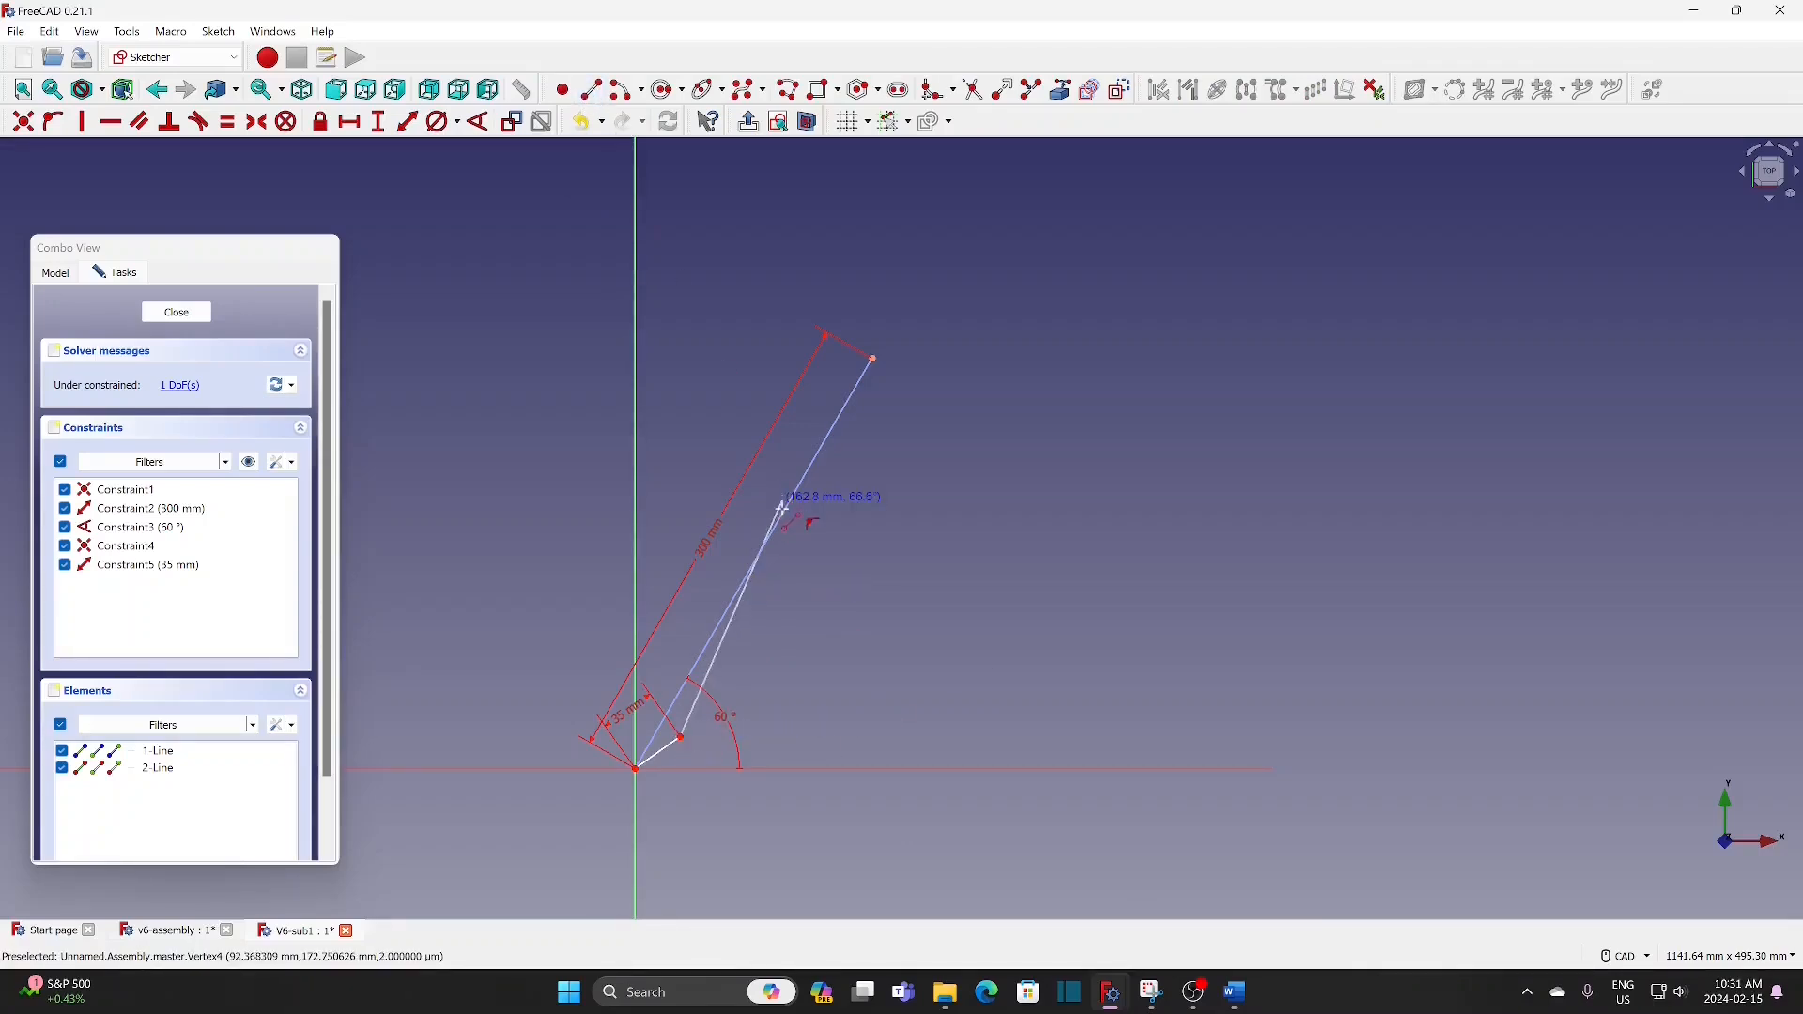
left_click(785, 514)
left_click(407, 123)
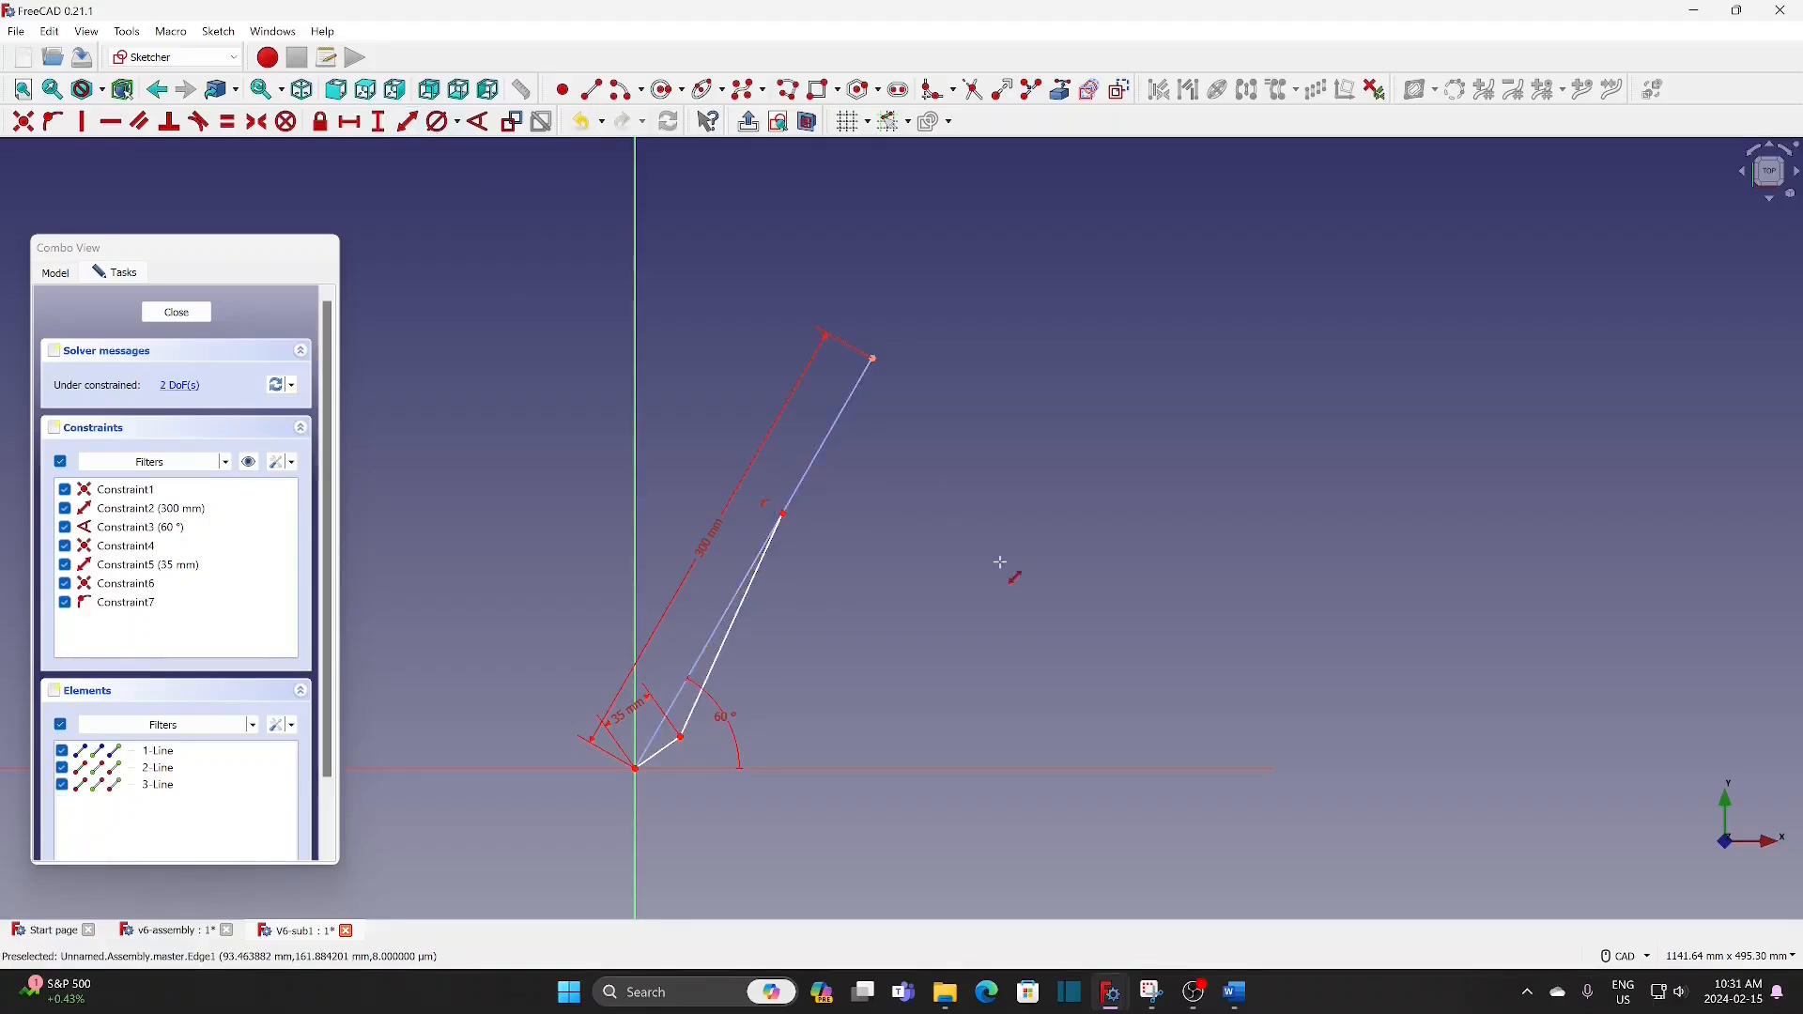
left_click(735, 623)
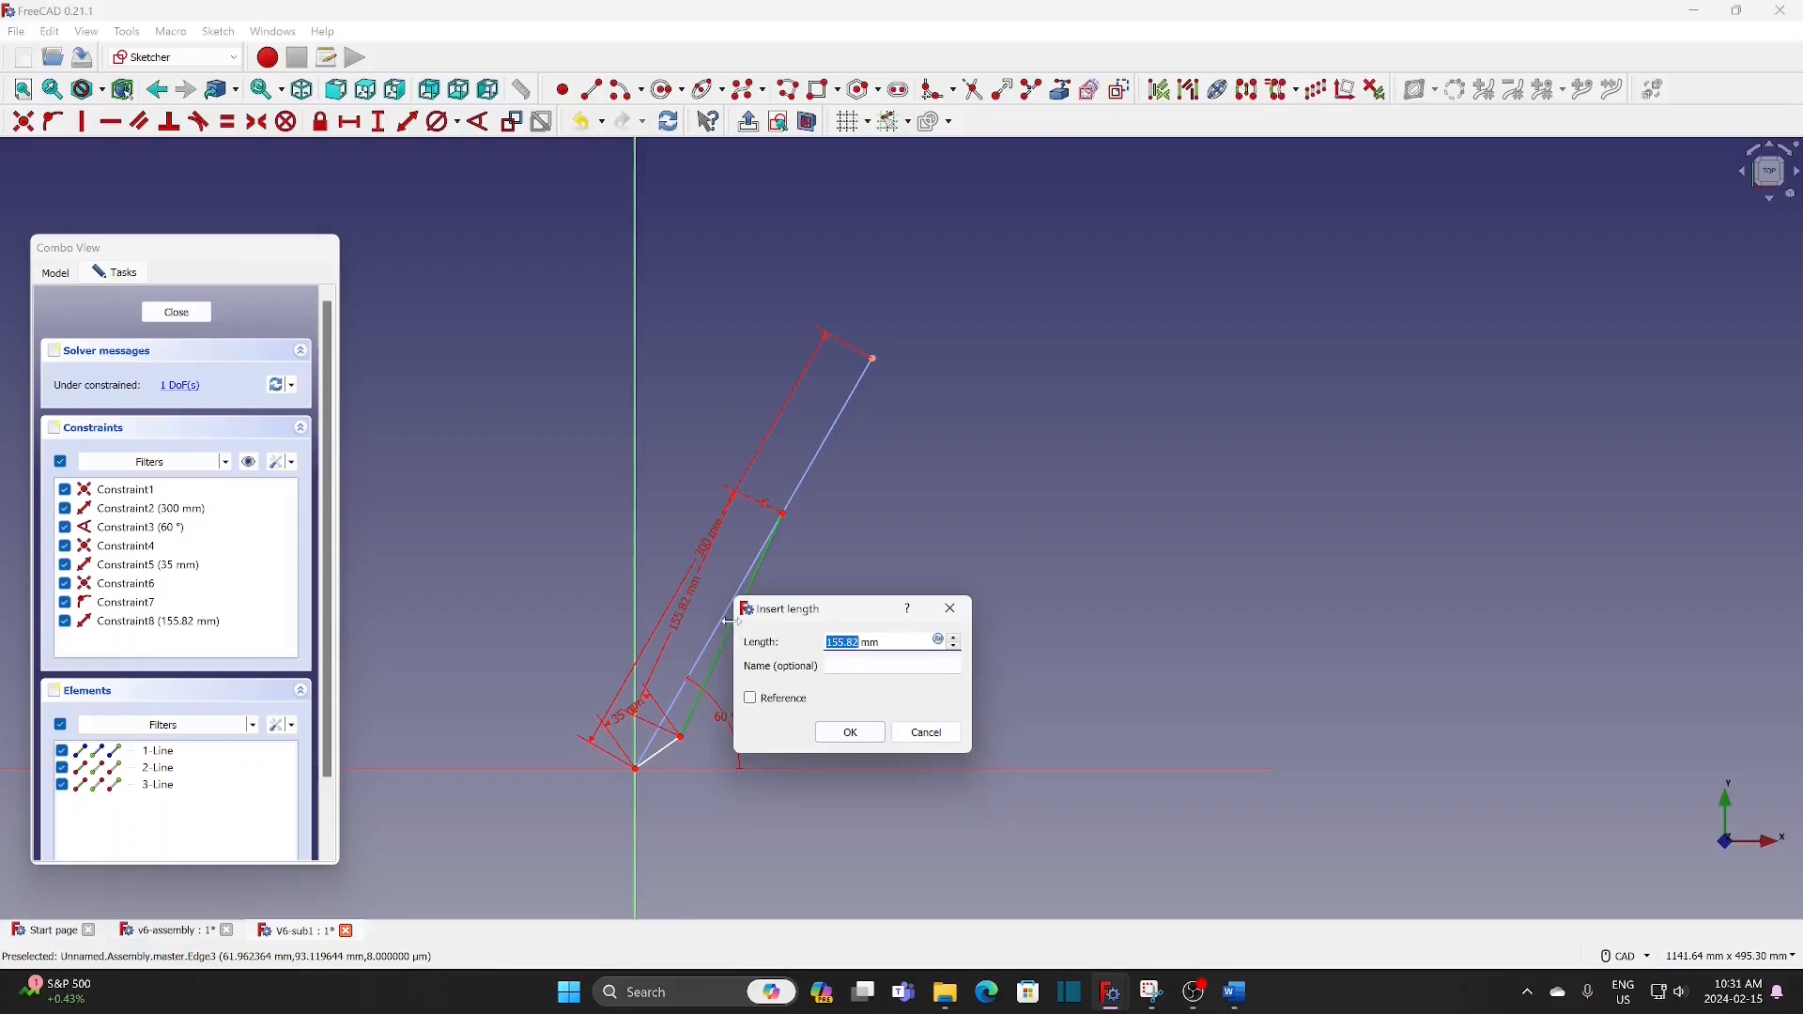
type("1")
left_click(851, 732)
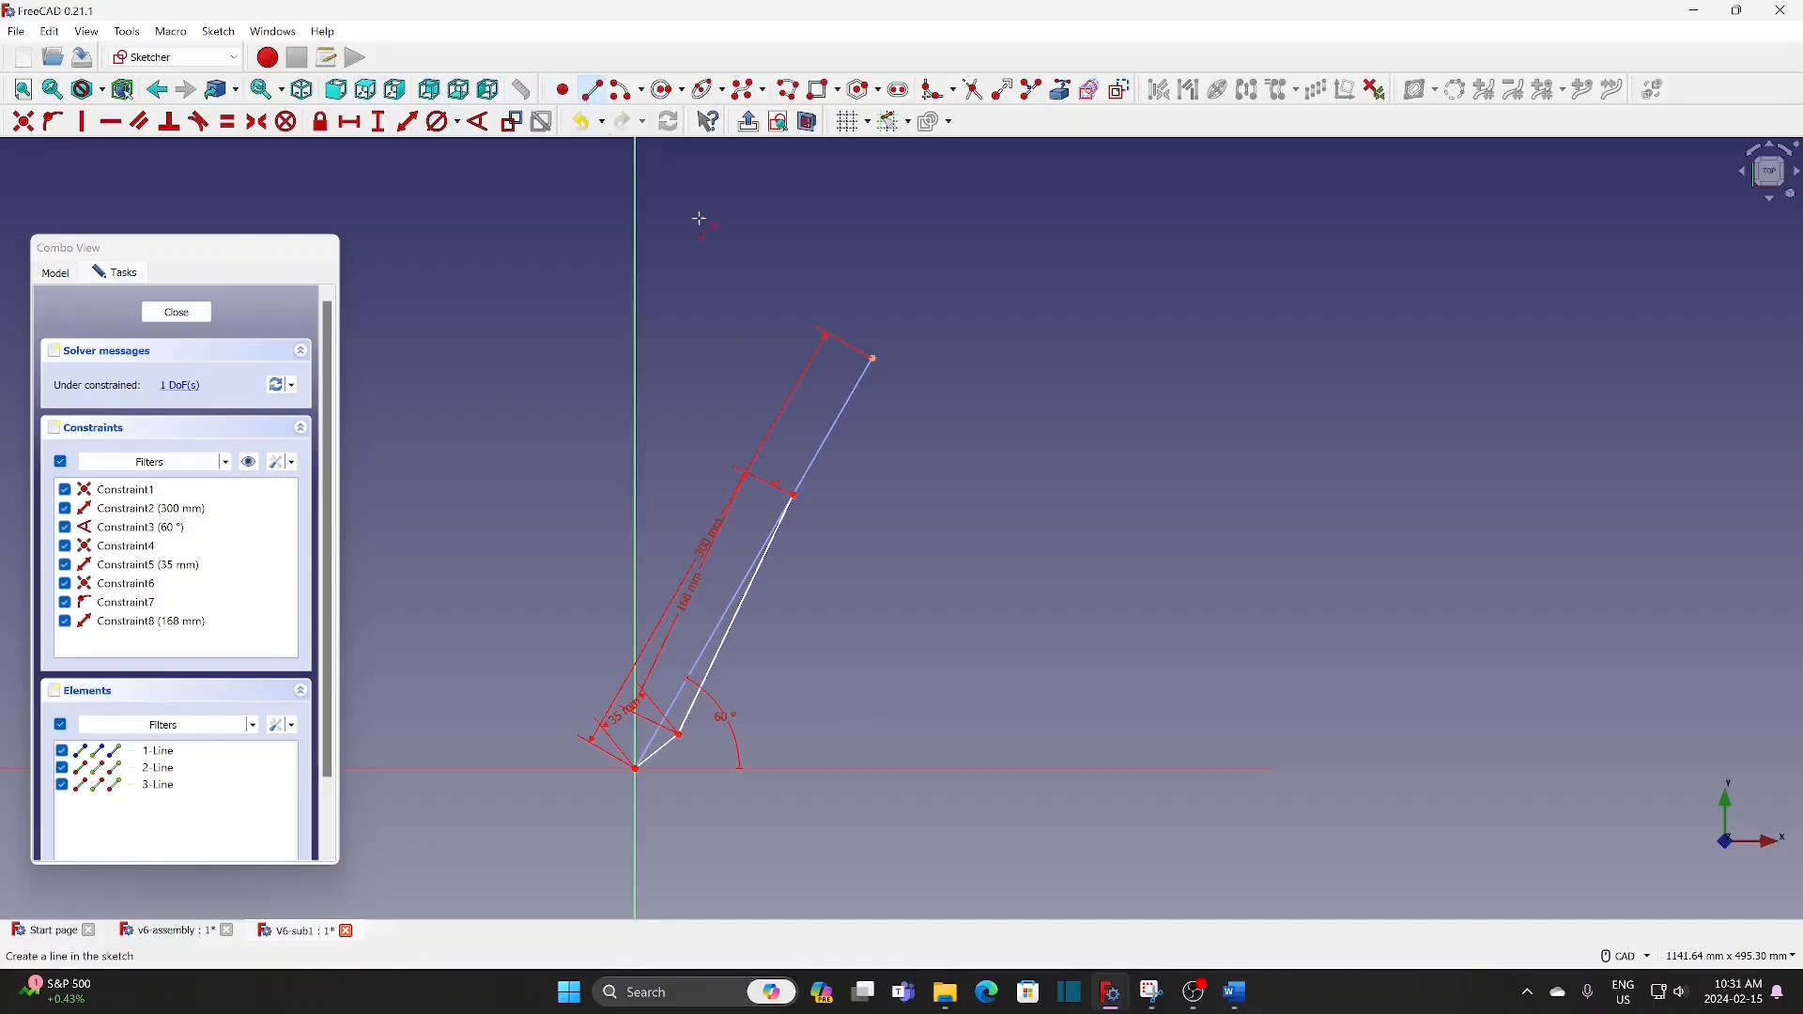
Step: Draw a line about 50 mm long from the 168 mm line's upper end along the slanted line and constrain its length to 49 mm
left_click(794, 495)
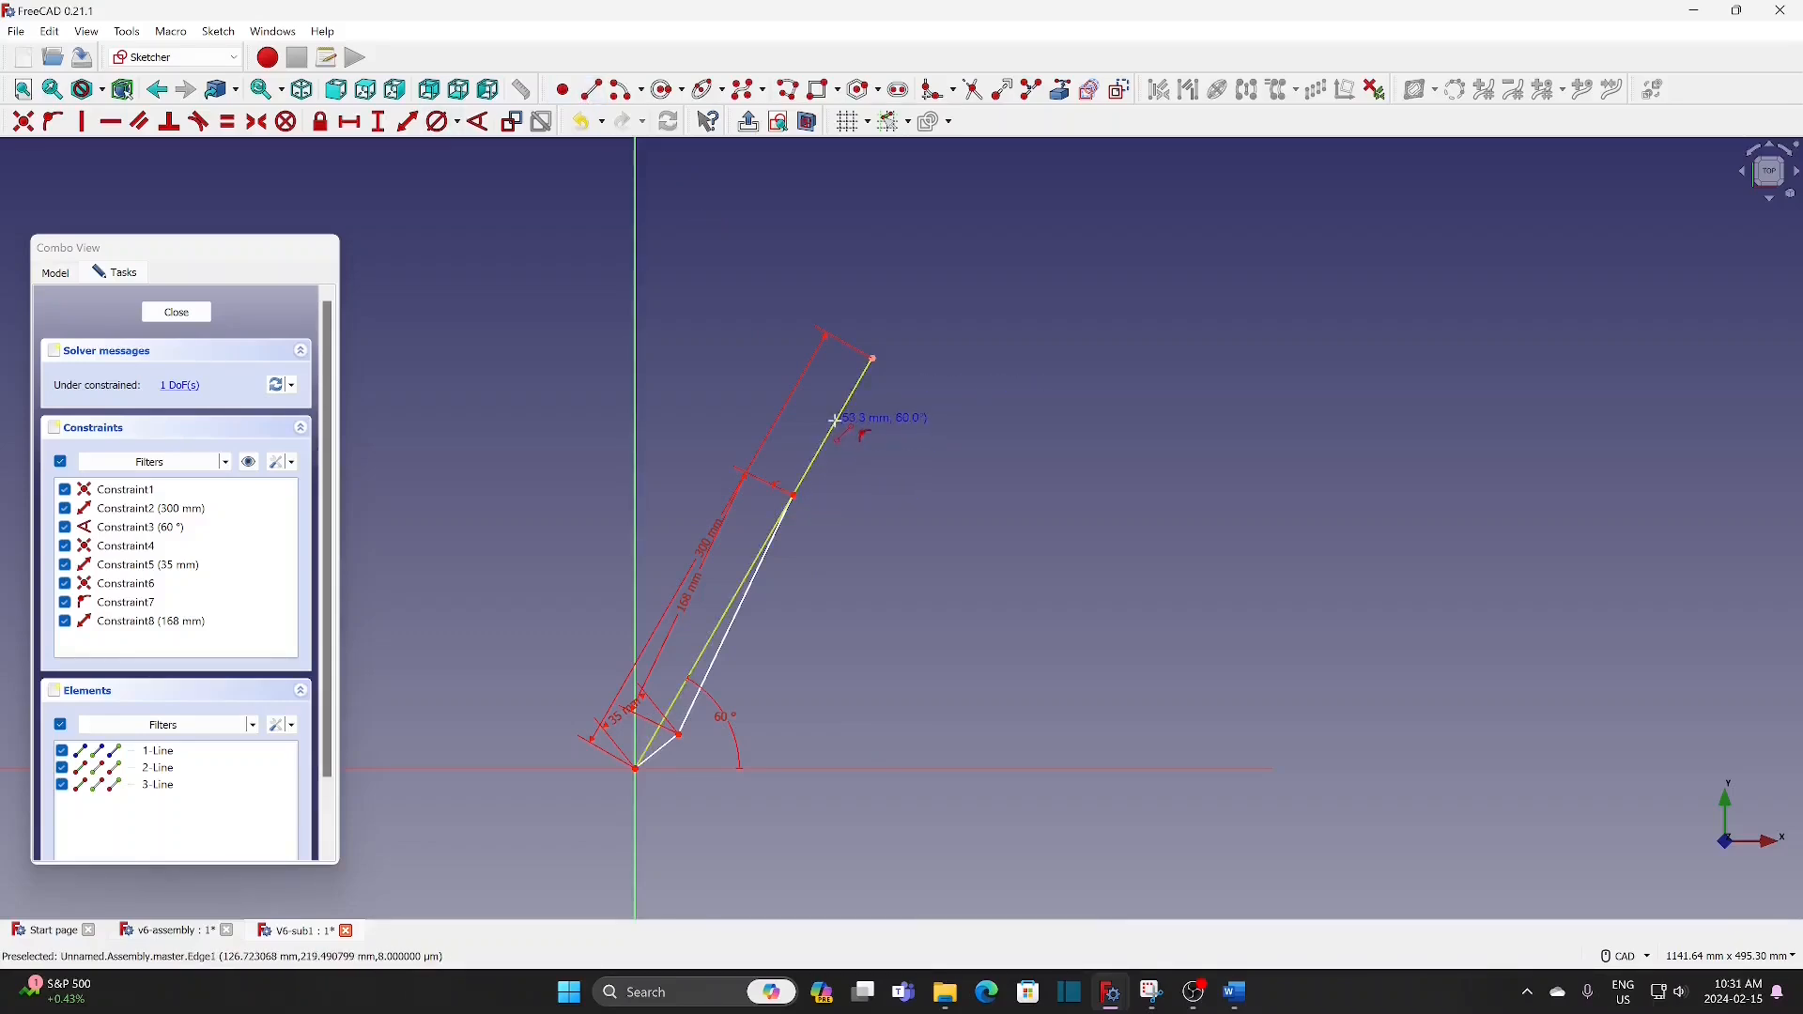
left_click(836, 421)
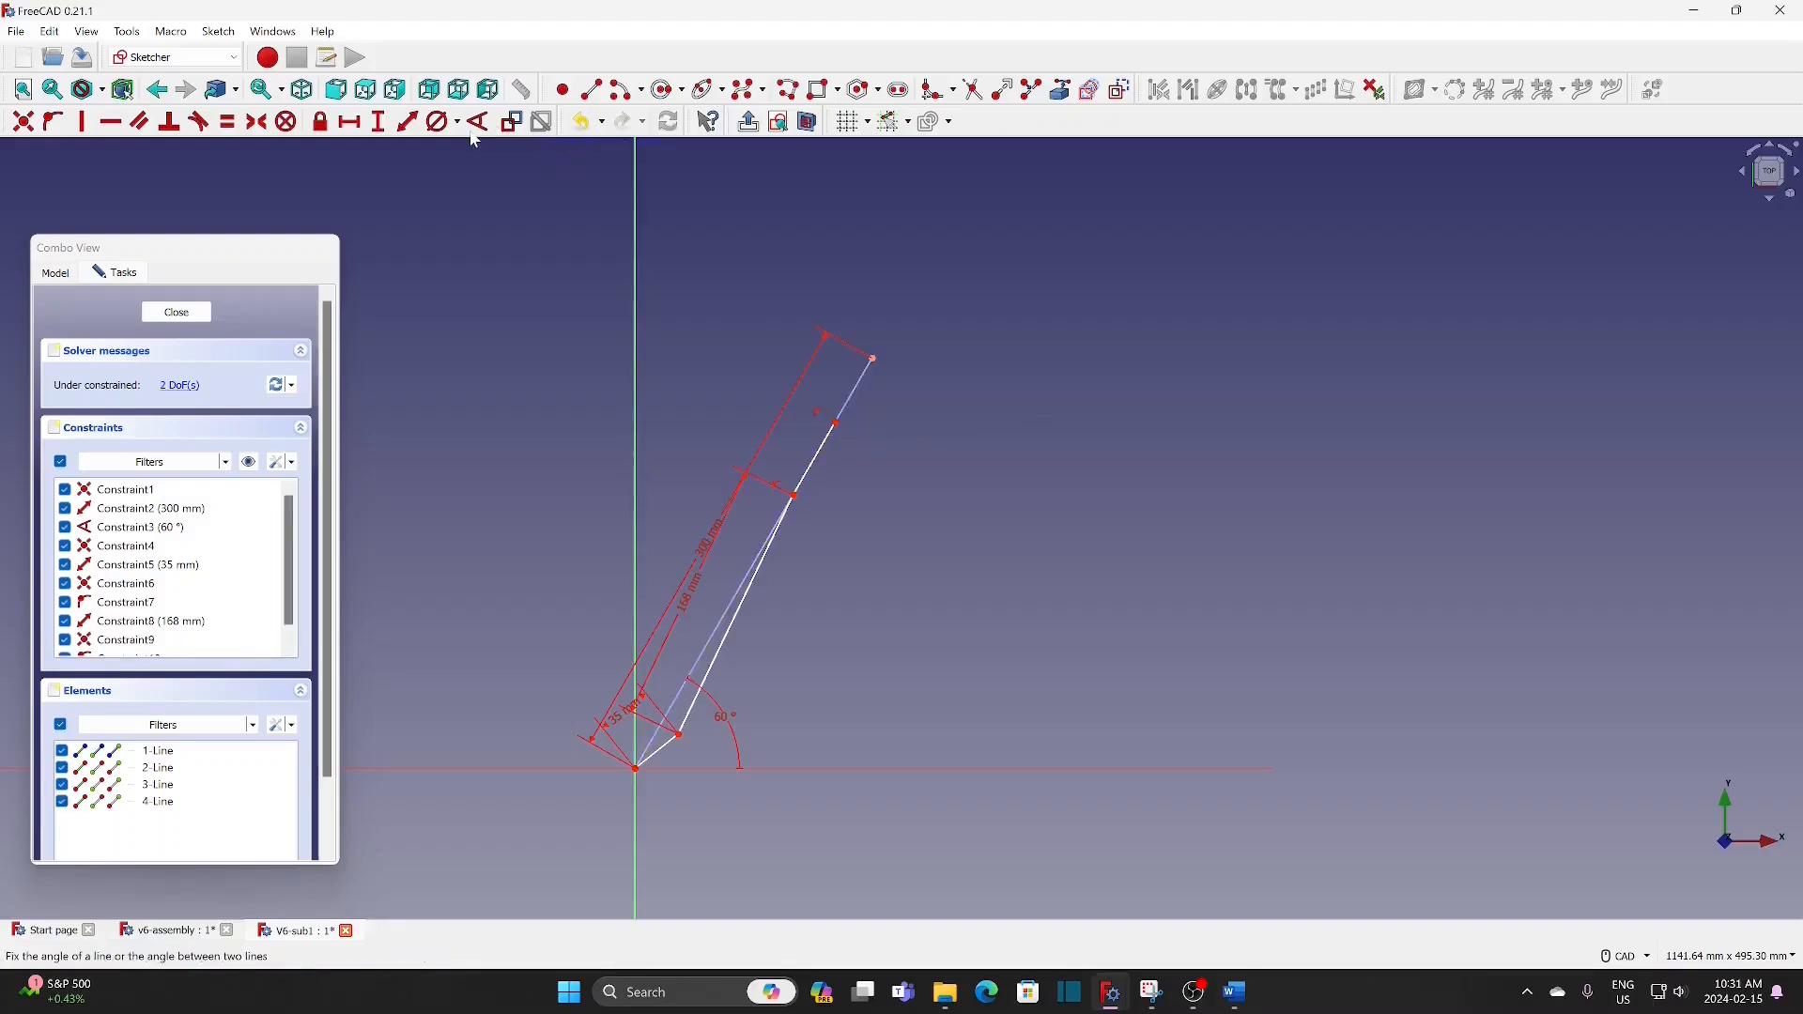
left_click(407, 122)
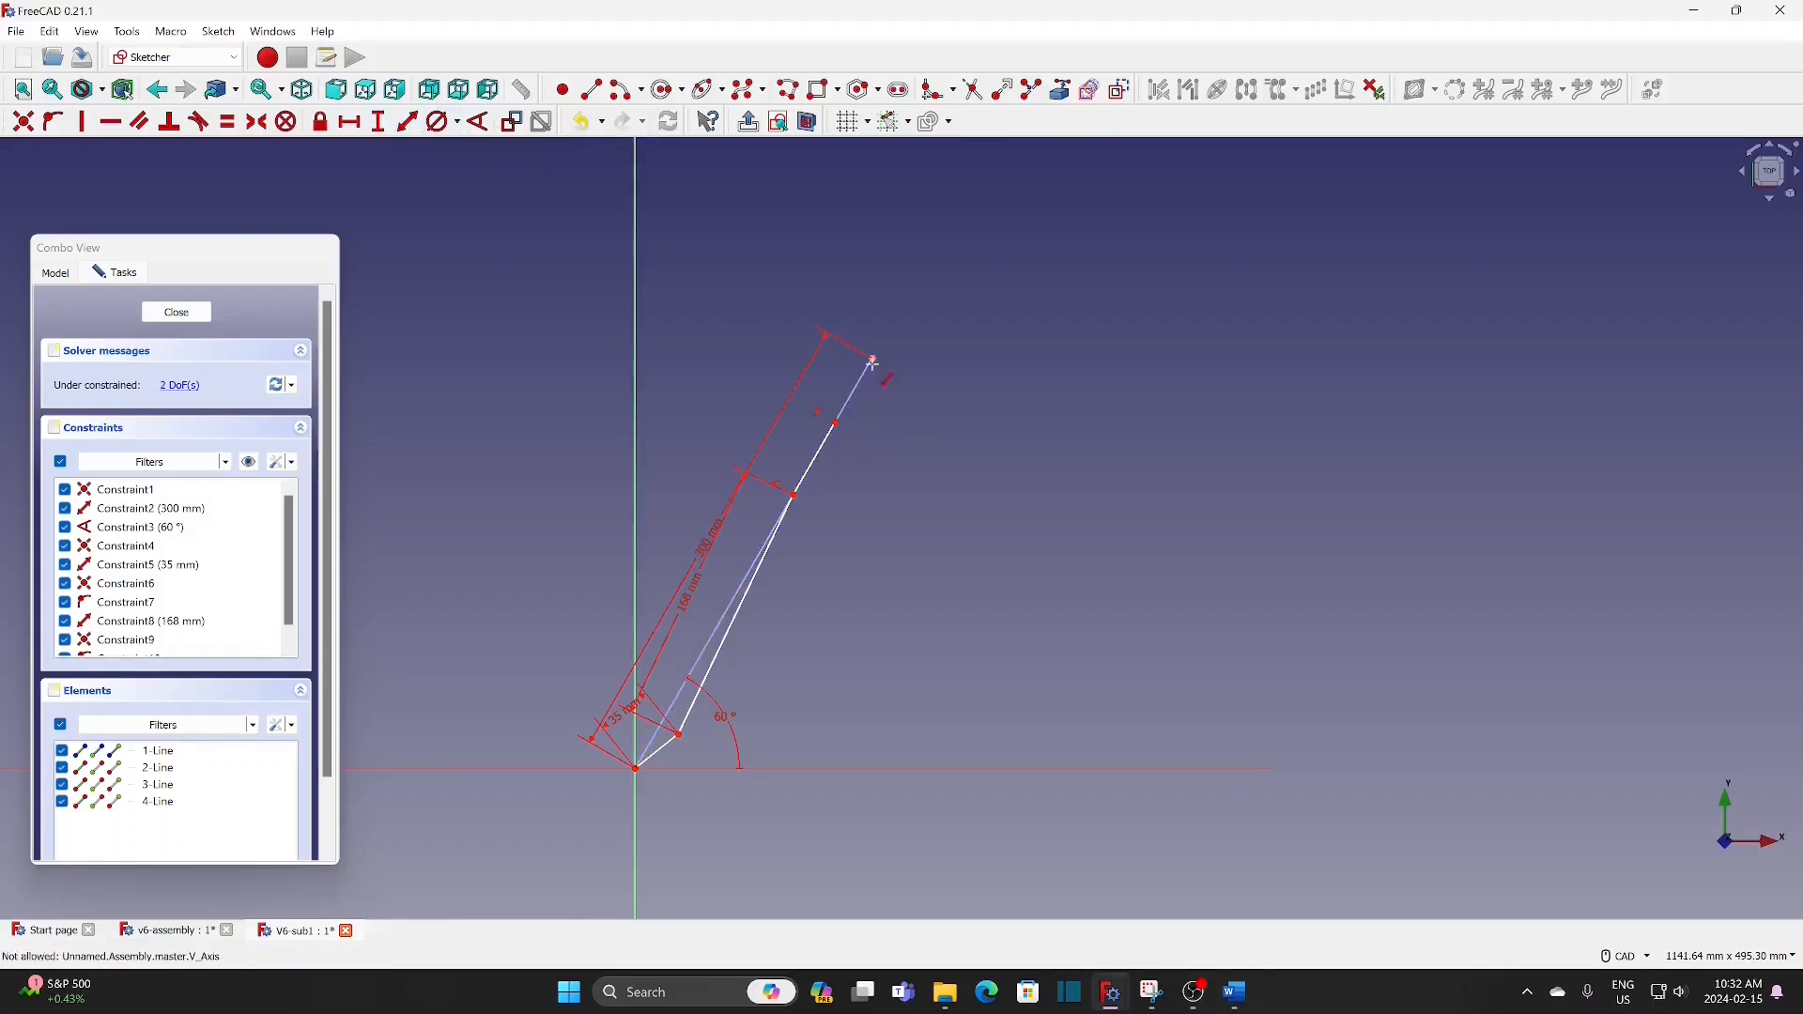
left_click(826, 451)
type("49")
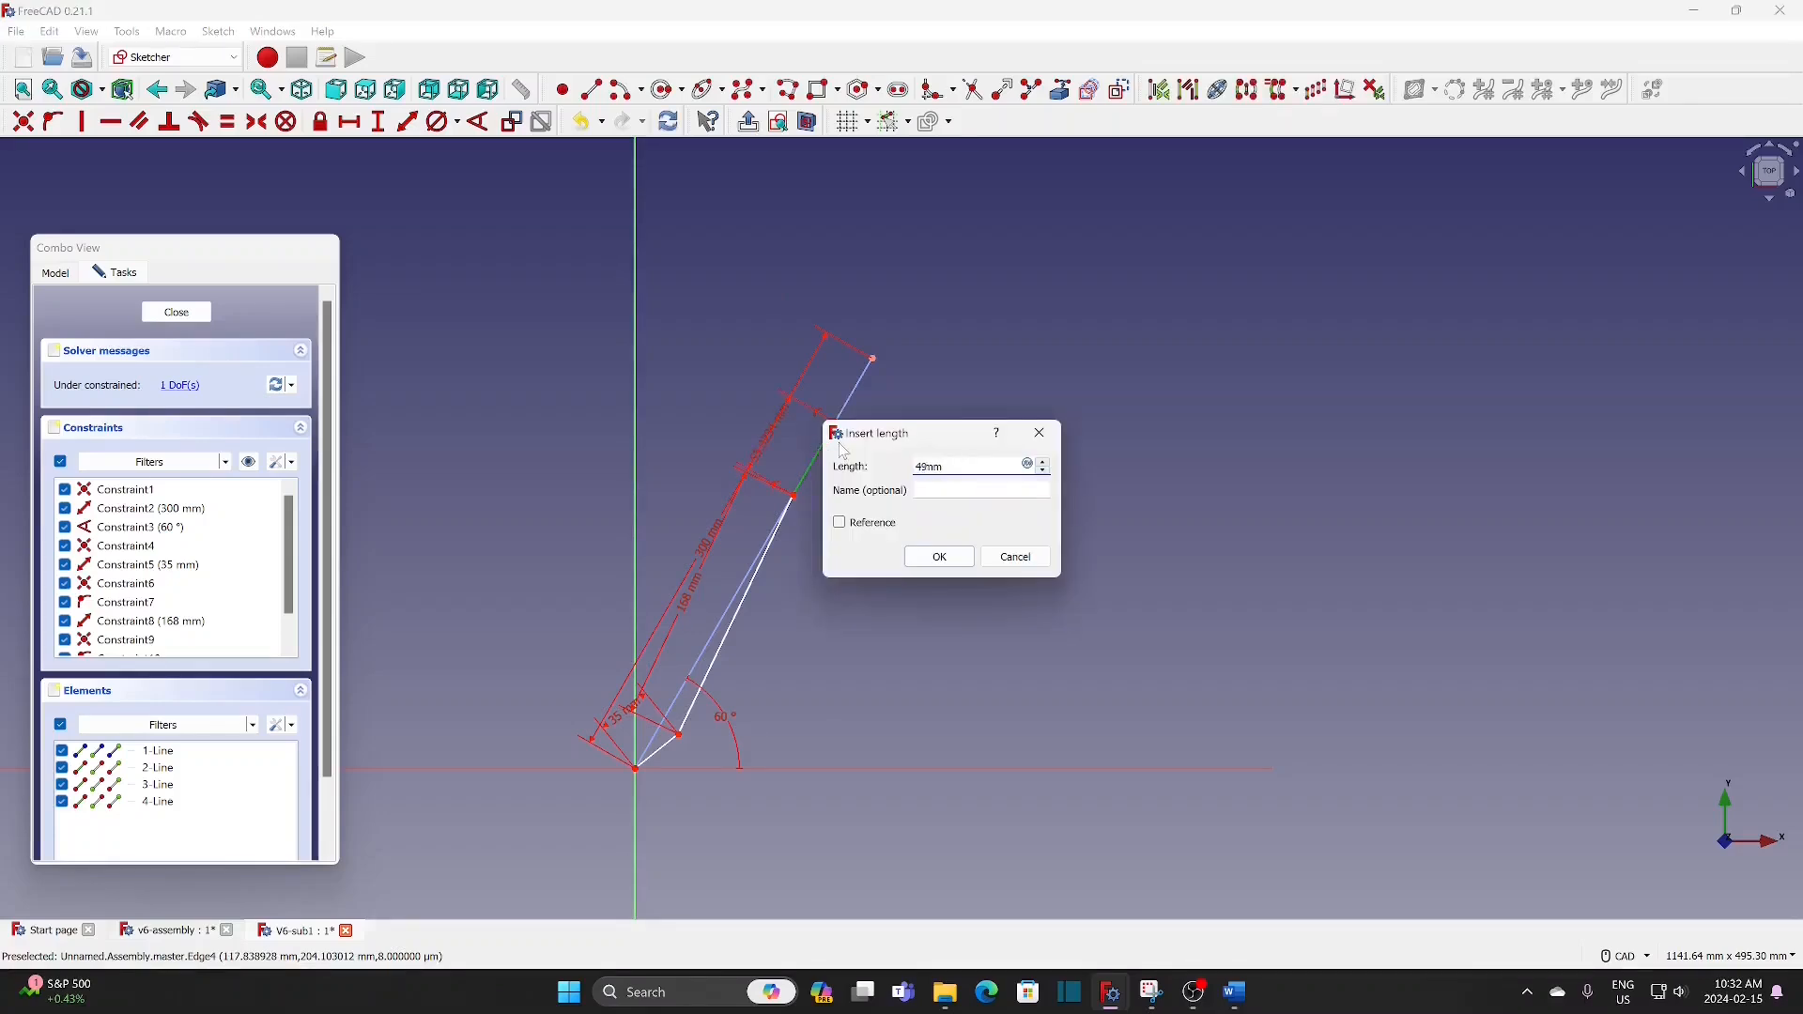
left_click(939, 557)
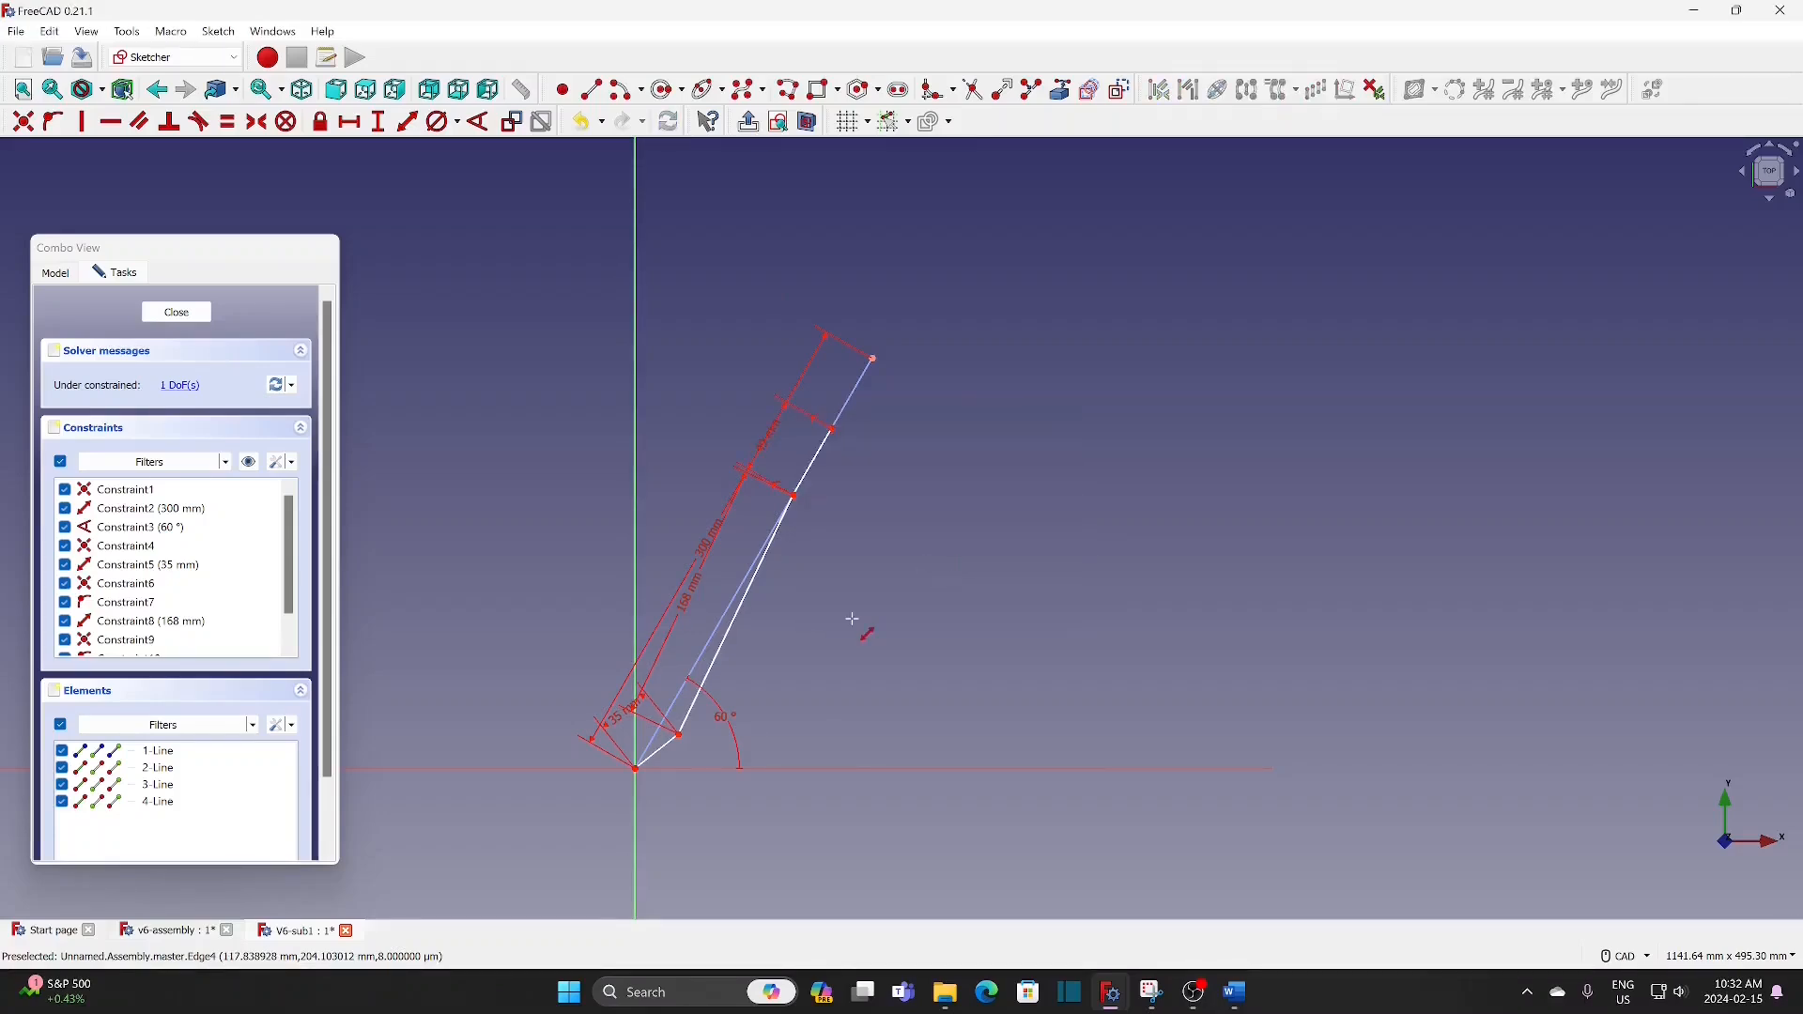
Step: Add an angle constraint between the 35 mm line and the horizontal axis
middle_click_drag(853, 619, 1087, 359)
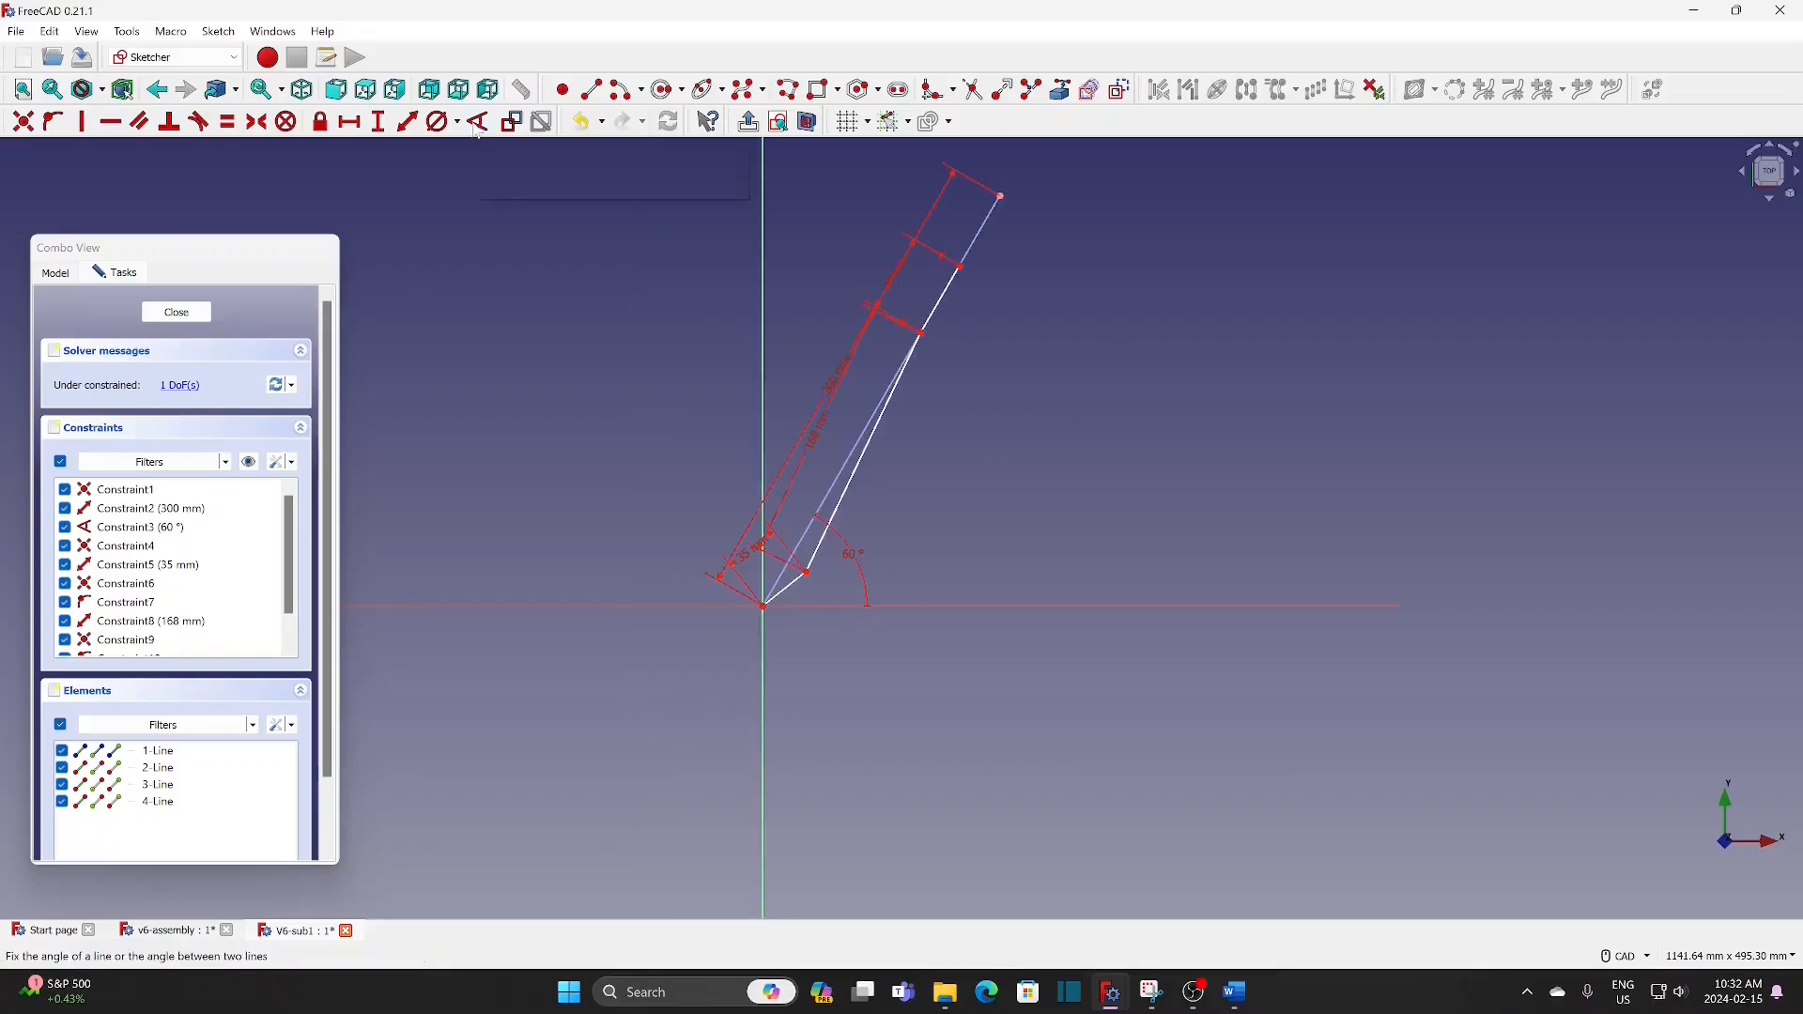
scroll(886, 515, "up", 5)
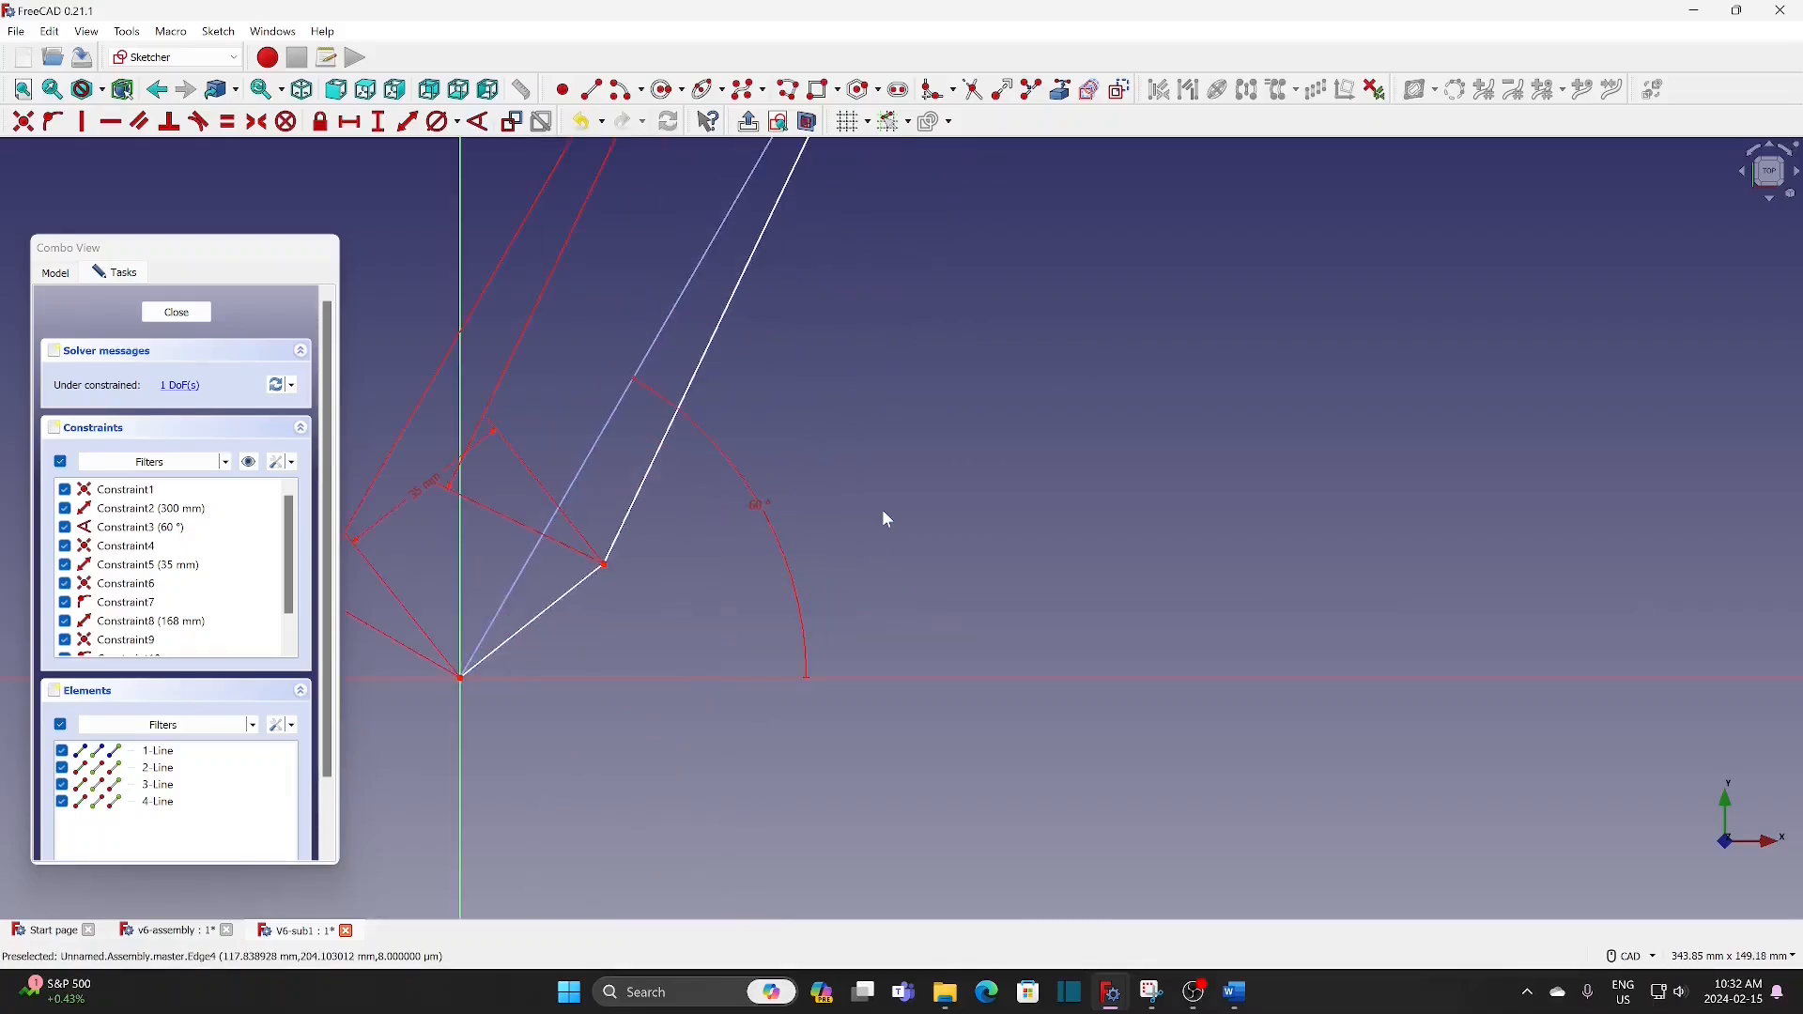
middle_click_drag(1056, 457, 1087, 386)
left_click(479, 122)
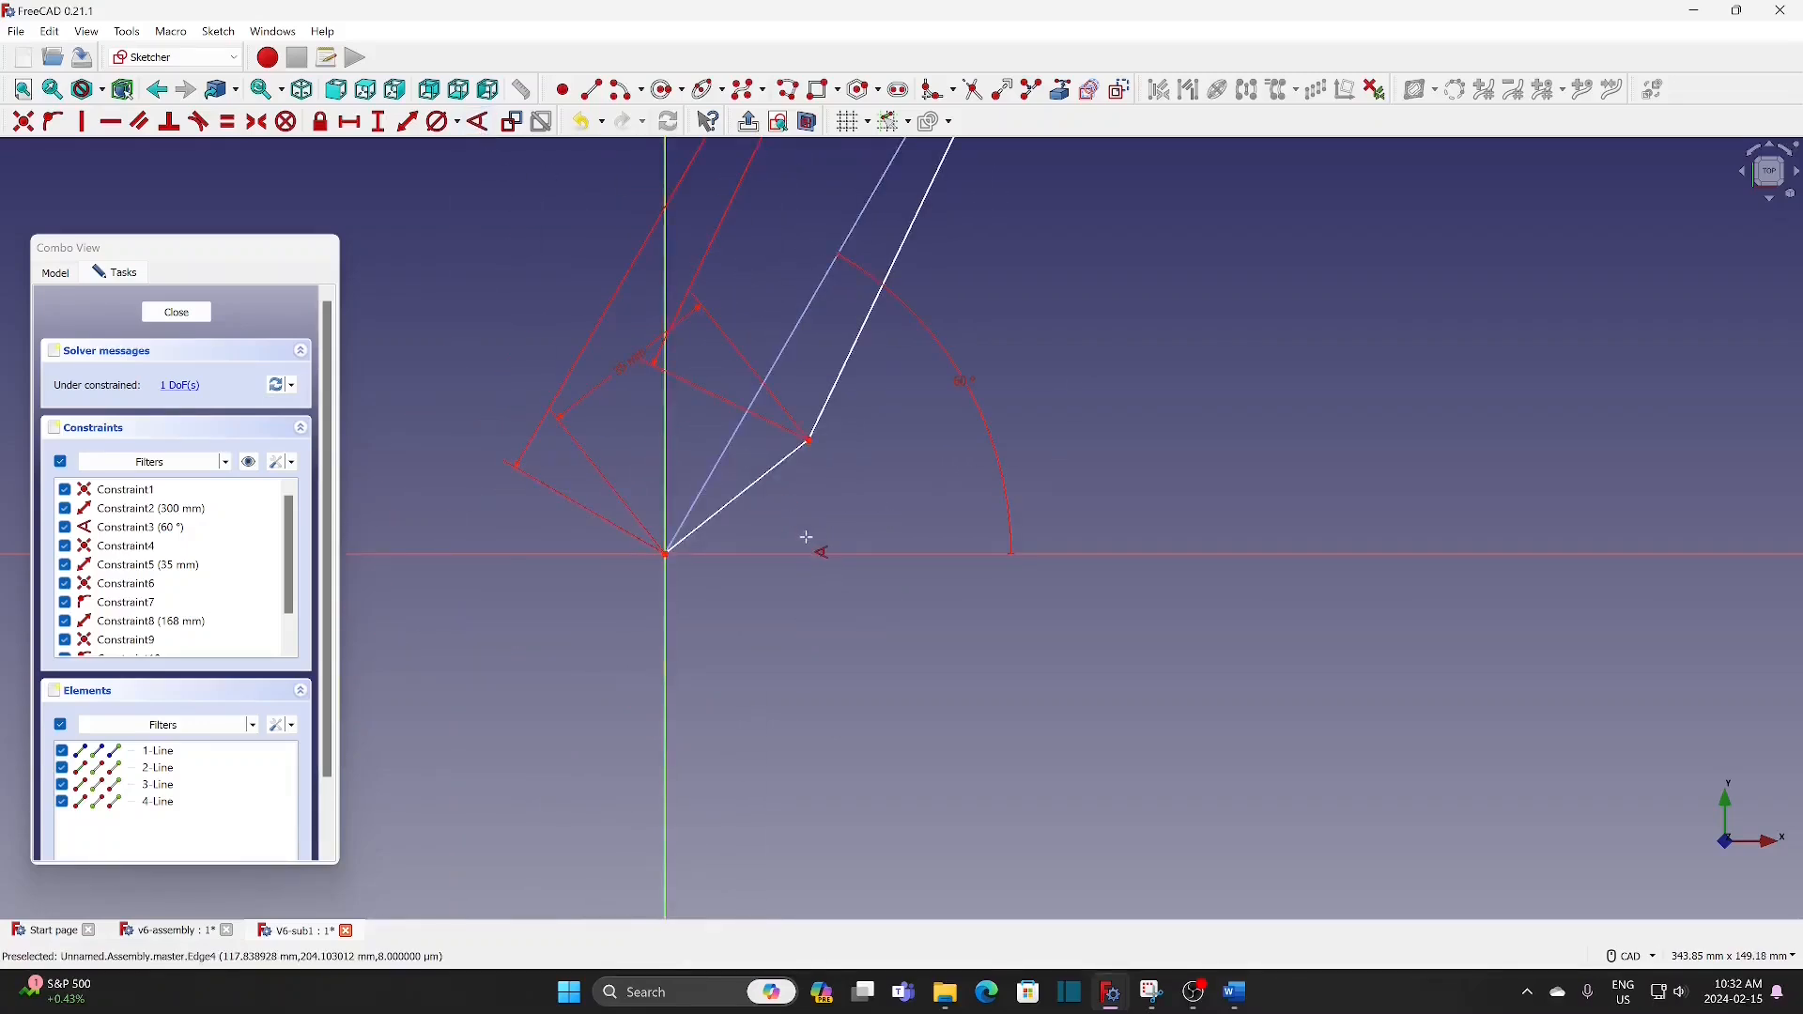
left_click(777, 469)
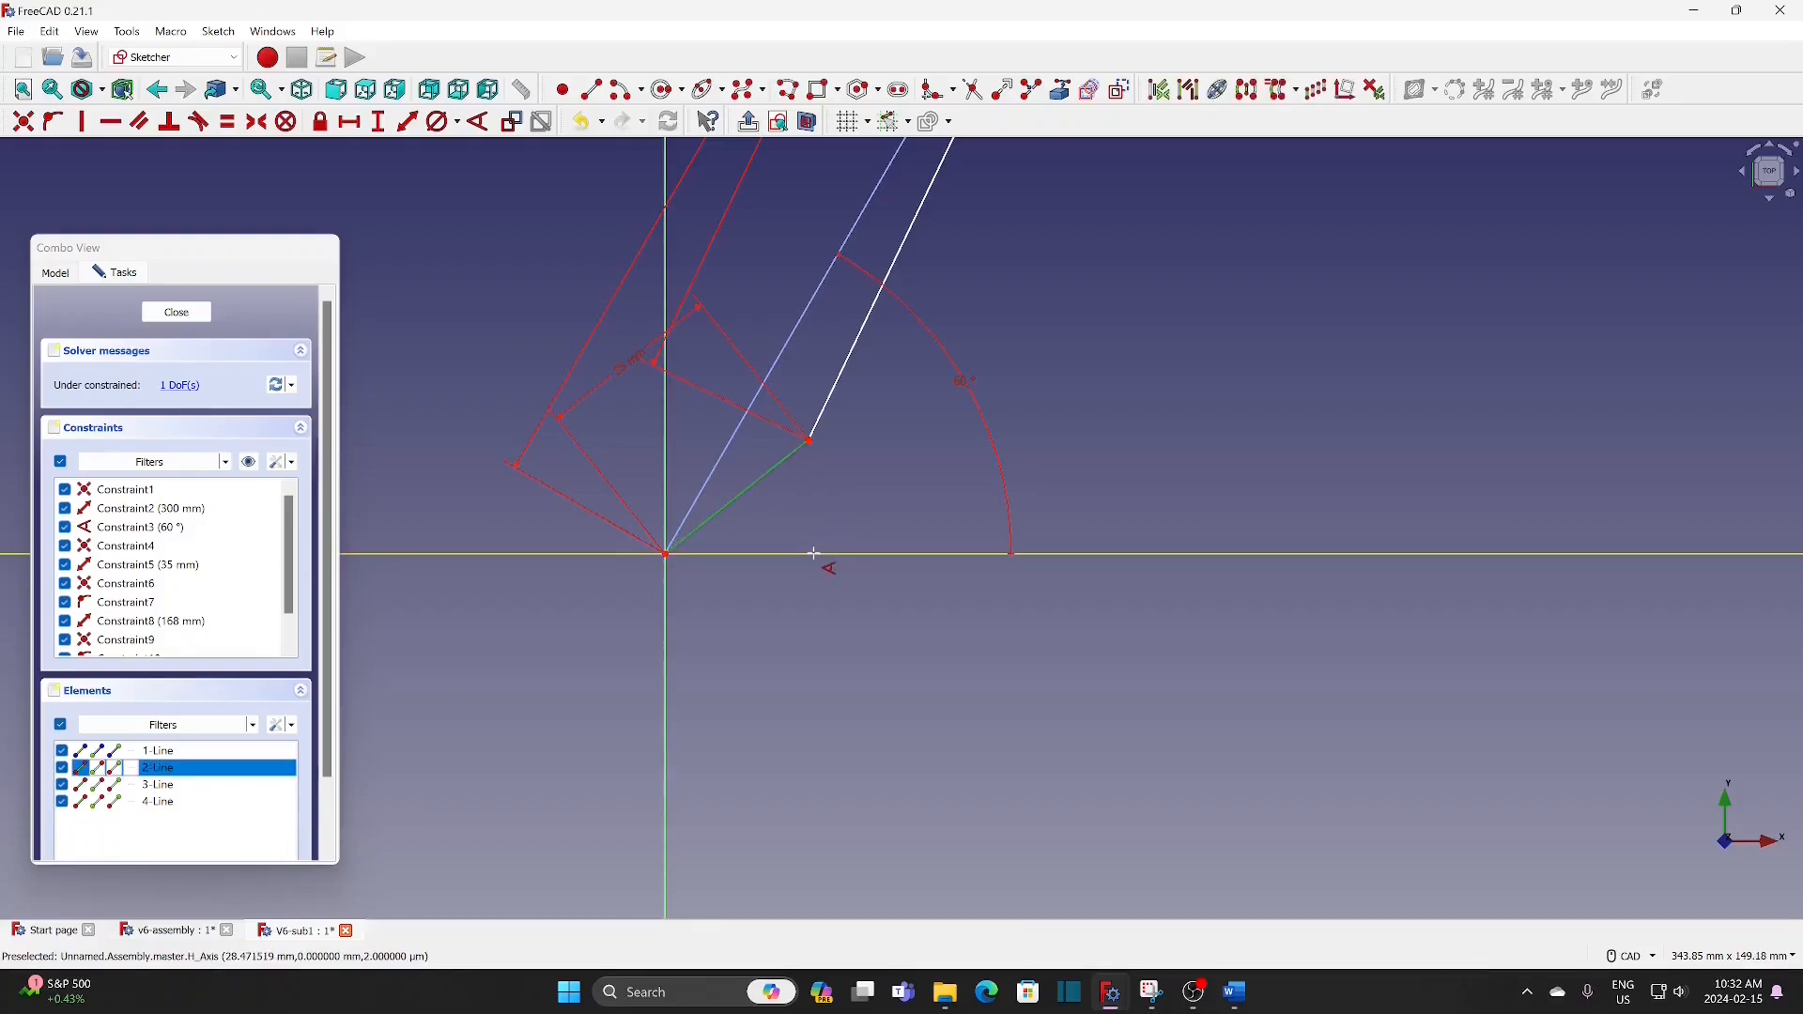
left_click(814, 554)
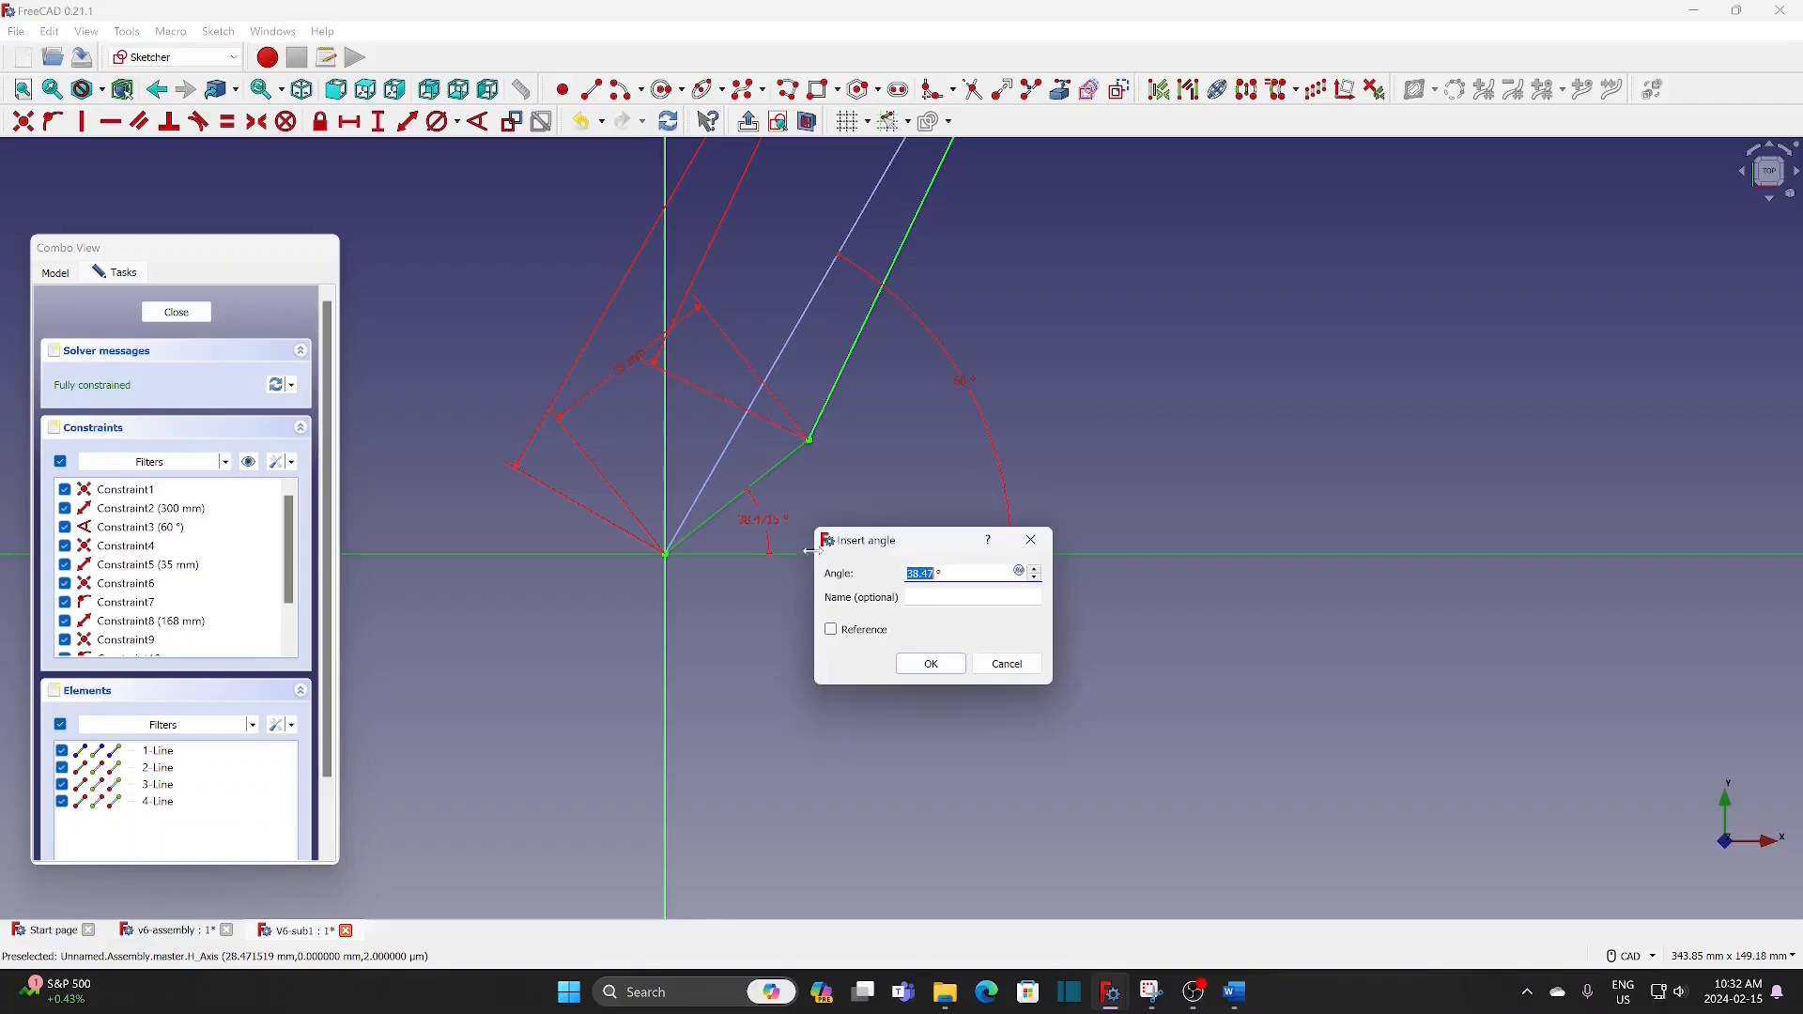
Step: Drive the 35 mm line's angle with the formula <<v6-assembly>>#Variables.angle
left_click(1020, 573)
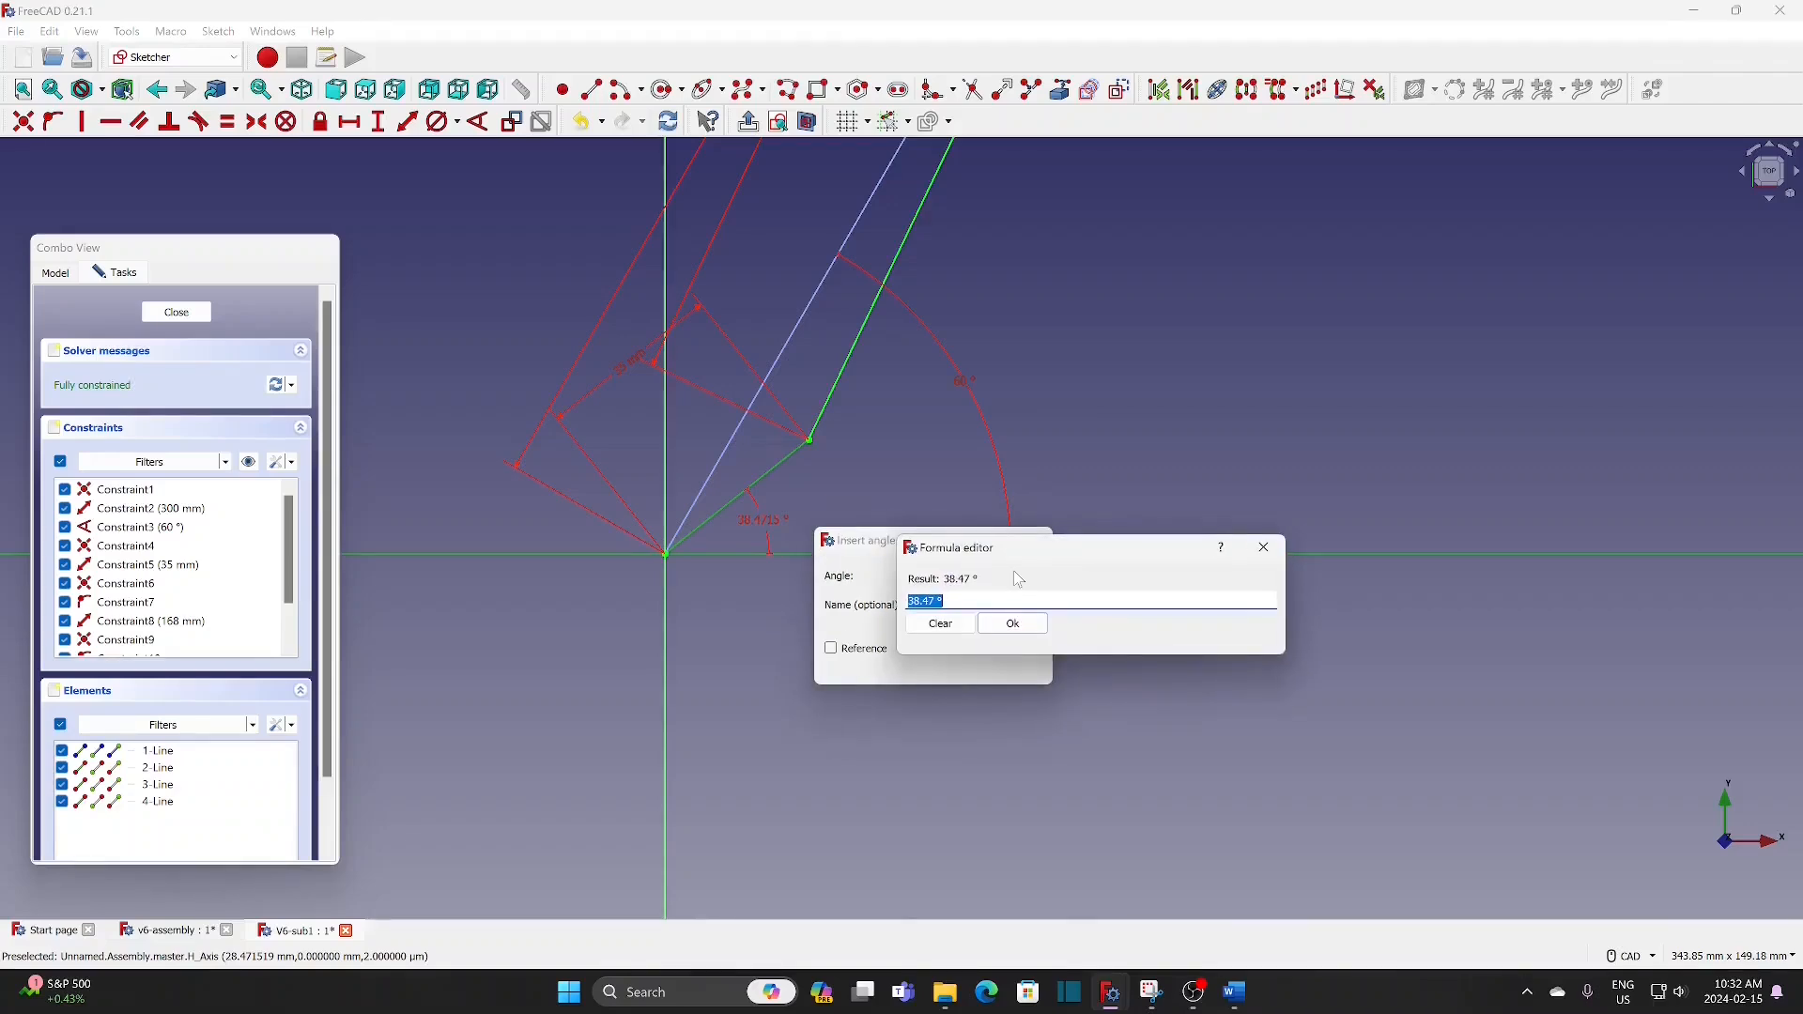
type("v6")
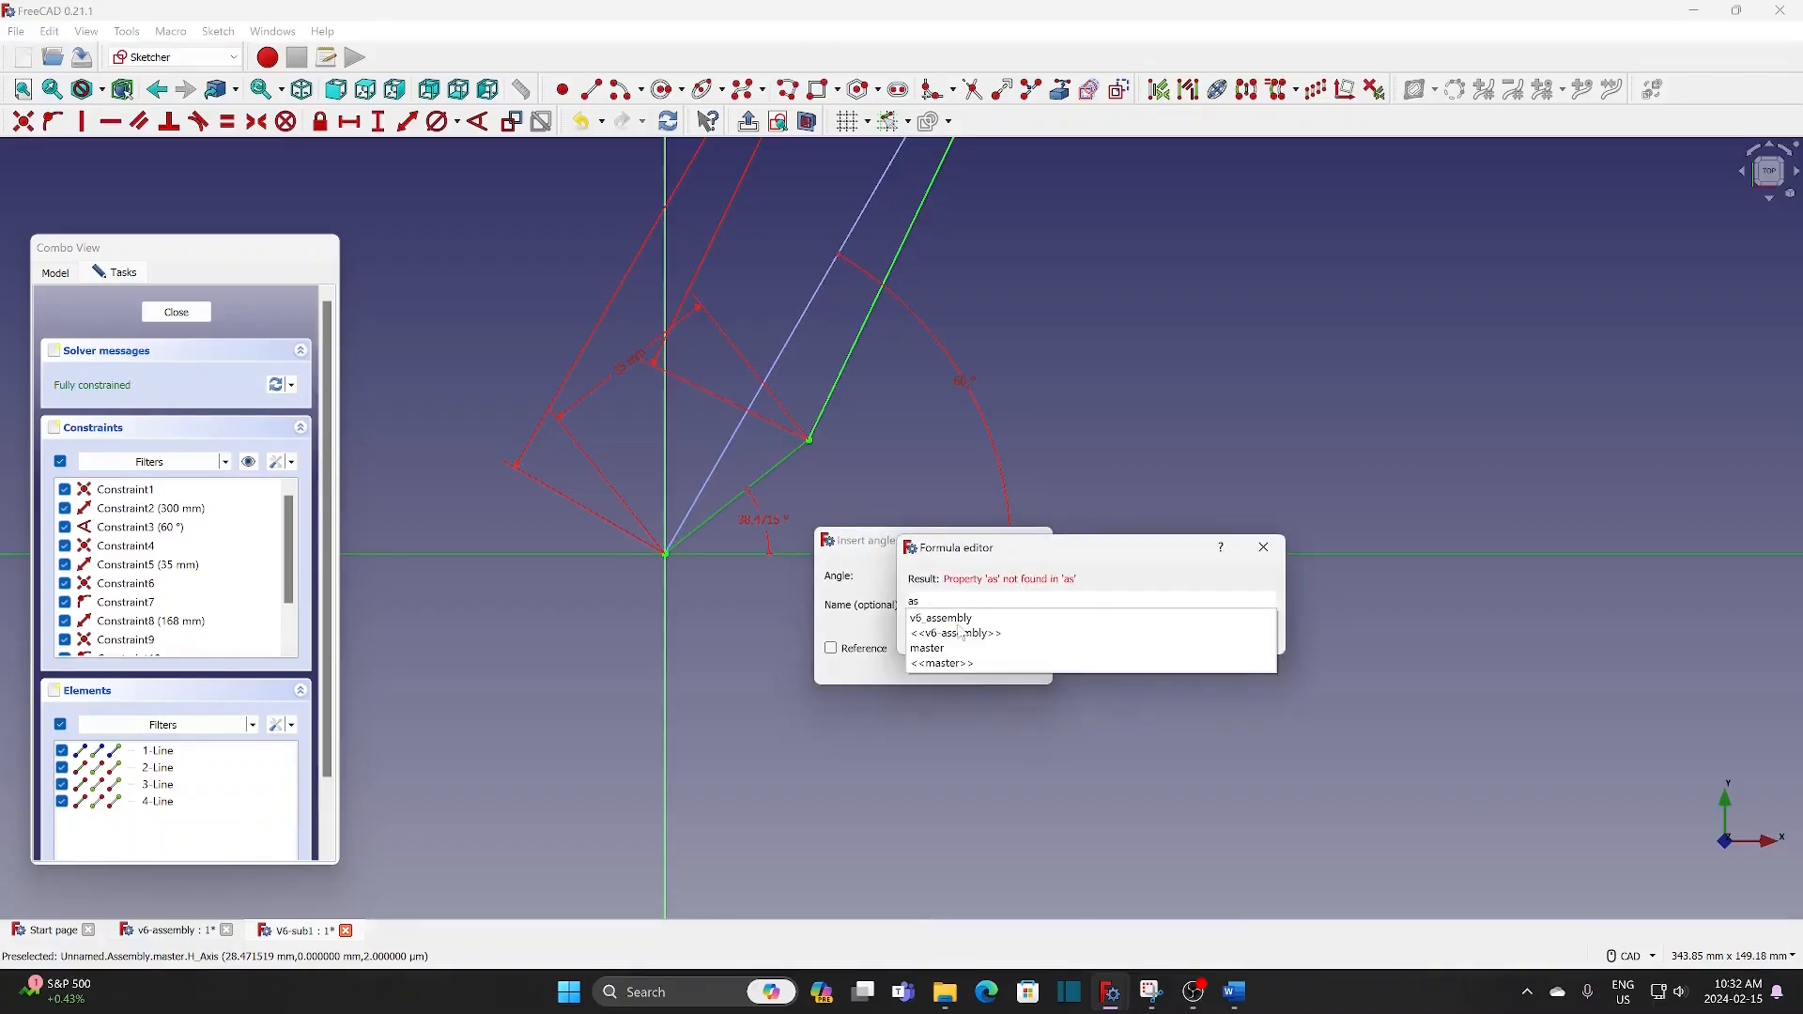
left_click(954, 633)
type("Variables.")
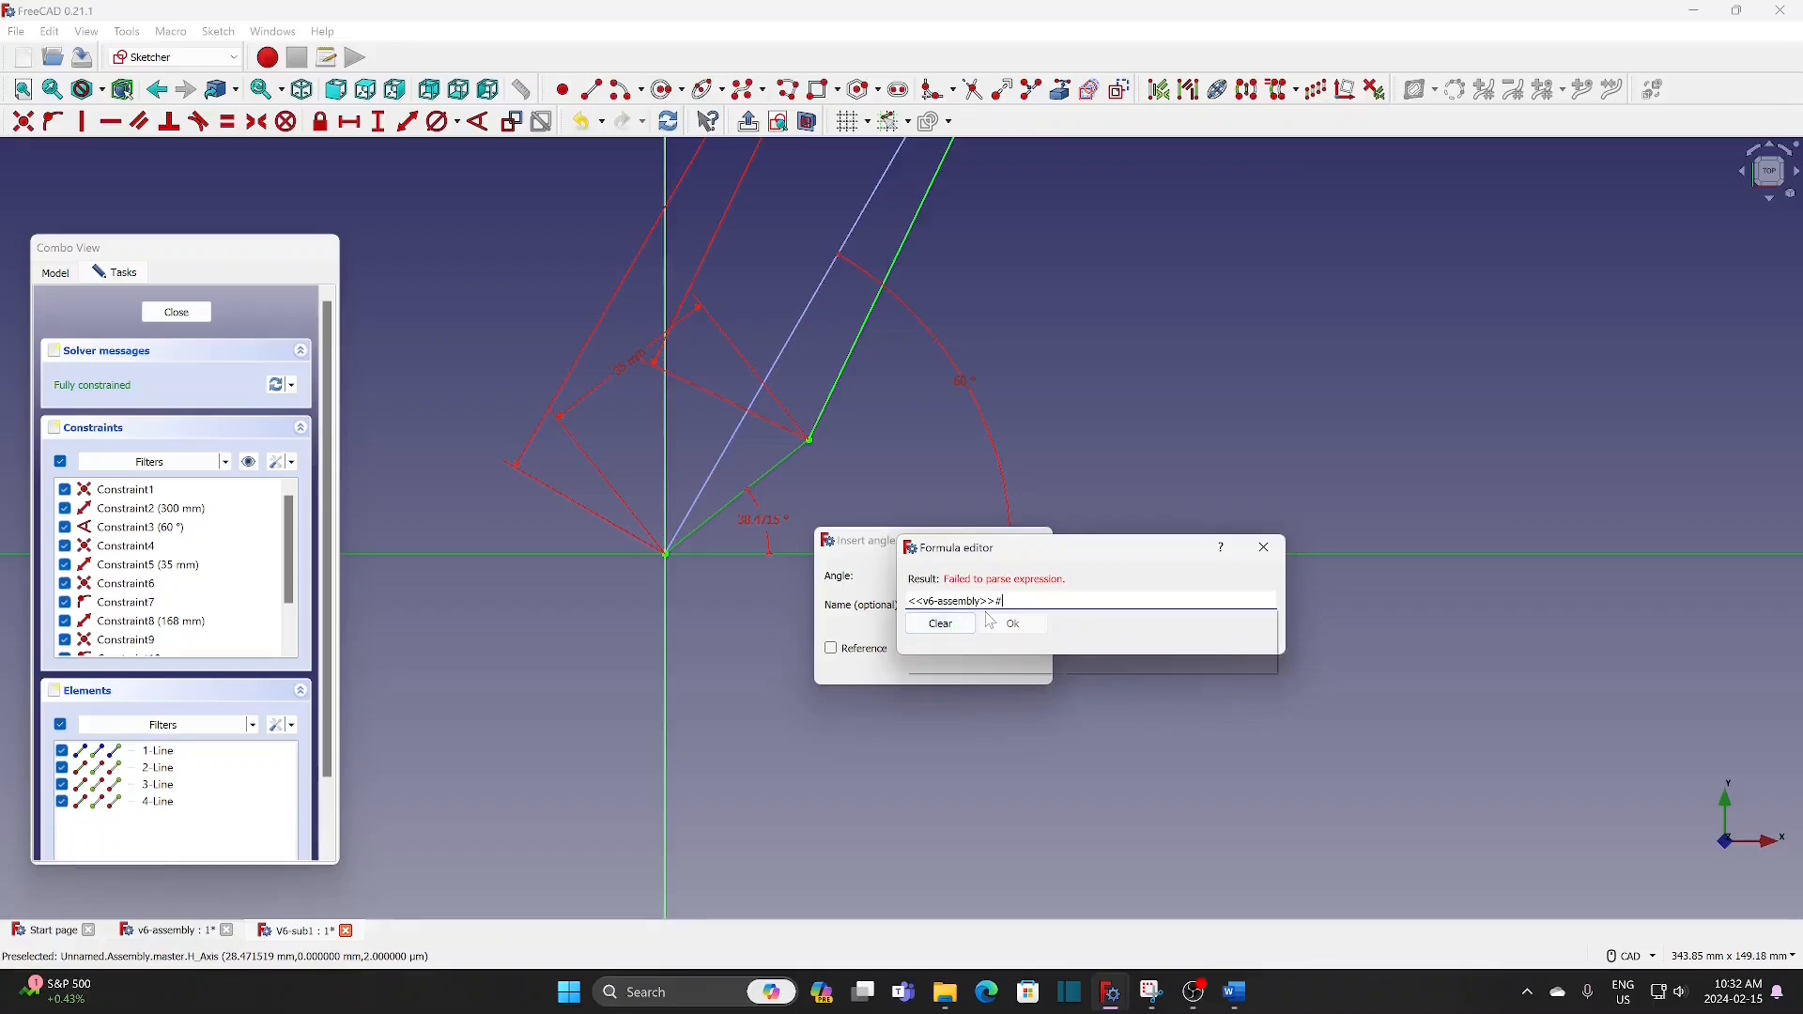
left_click(933, 650)
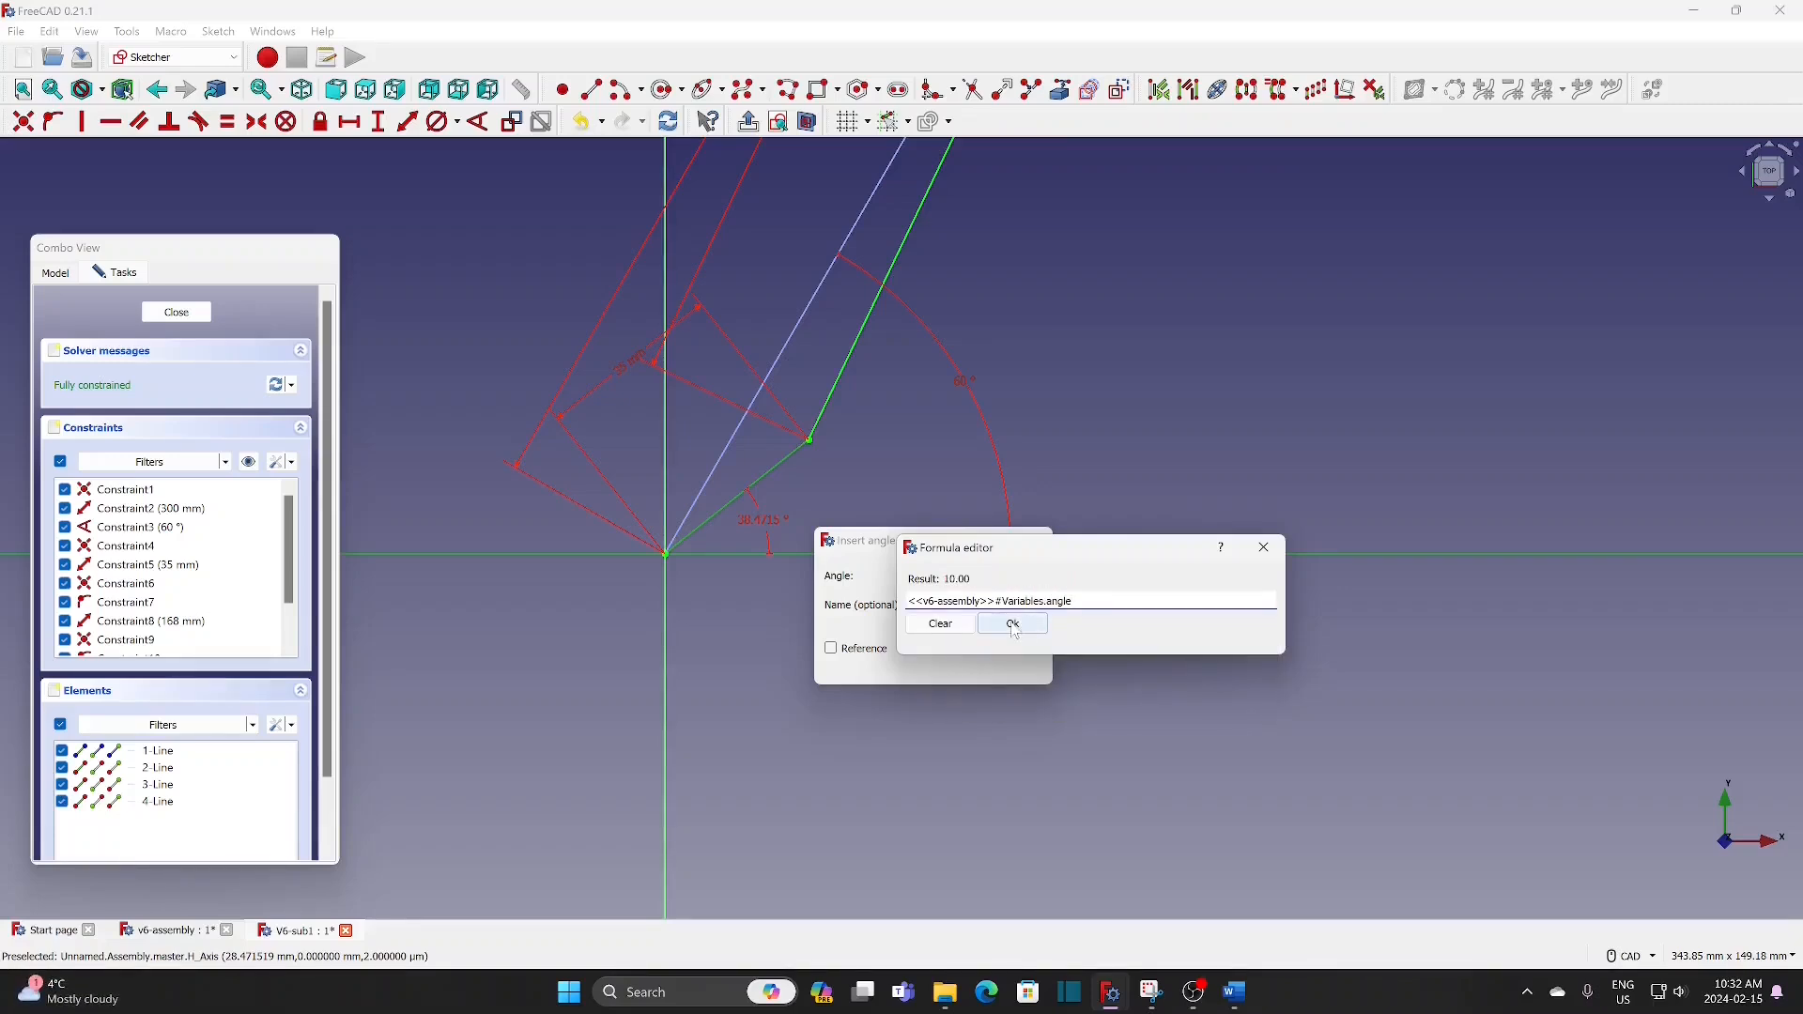
left_click(1016, 628)
left_click(931, 664)
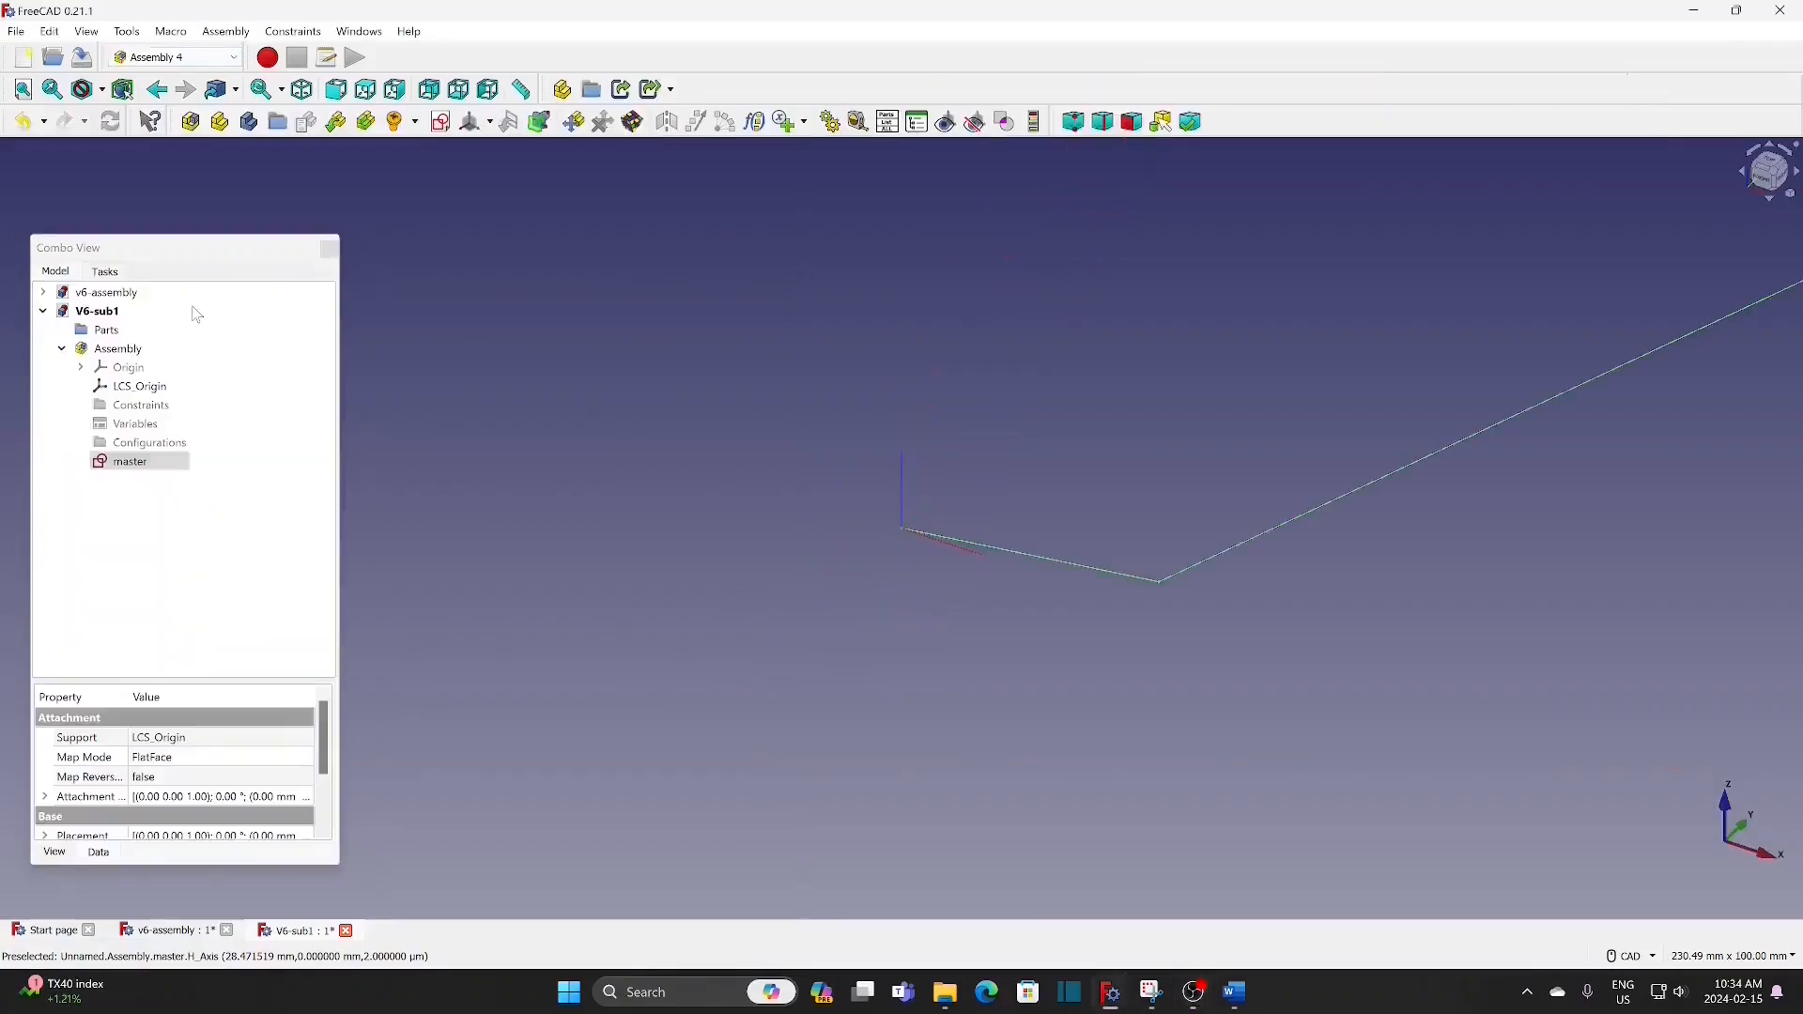
Step: Close the master sketch and create a new local coordinate system named piston-t in the assembly
scroll(1053, 327, "down", 2)
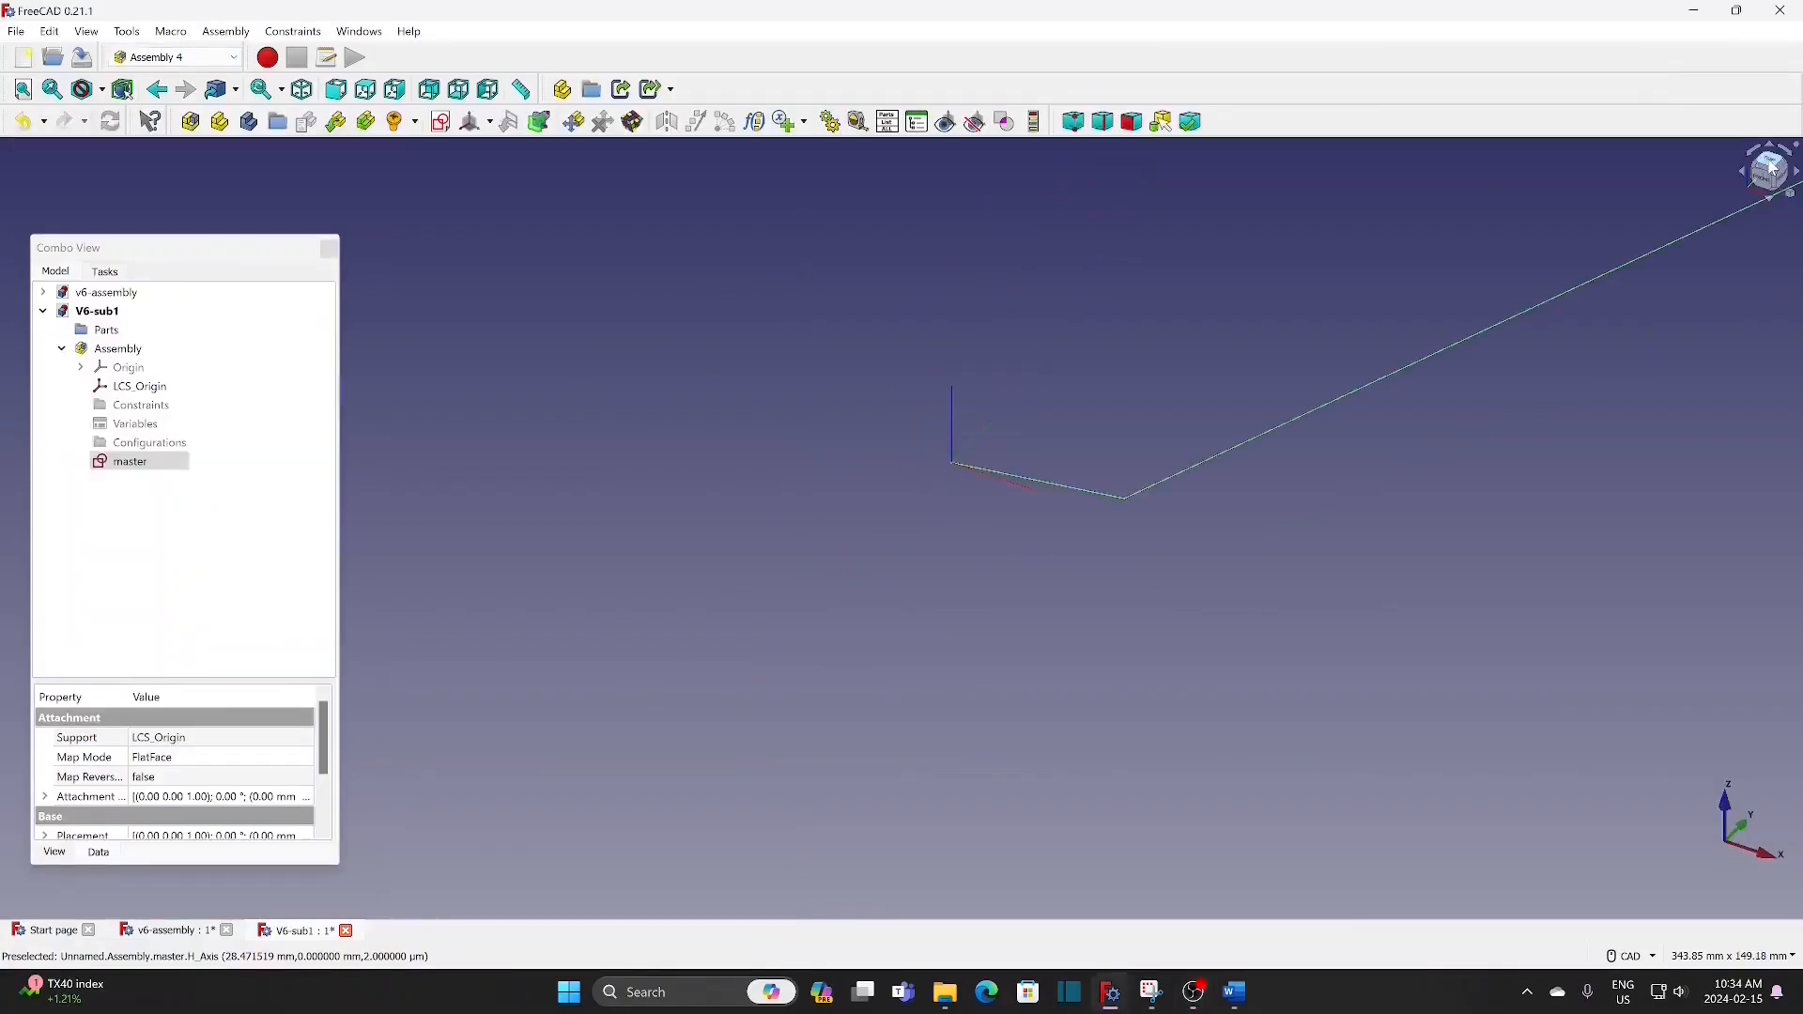
left_click(1773, 167)
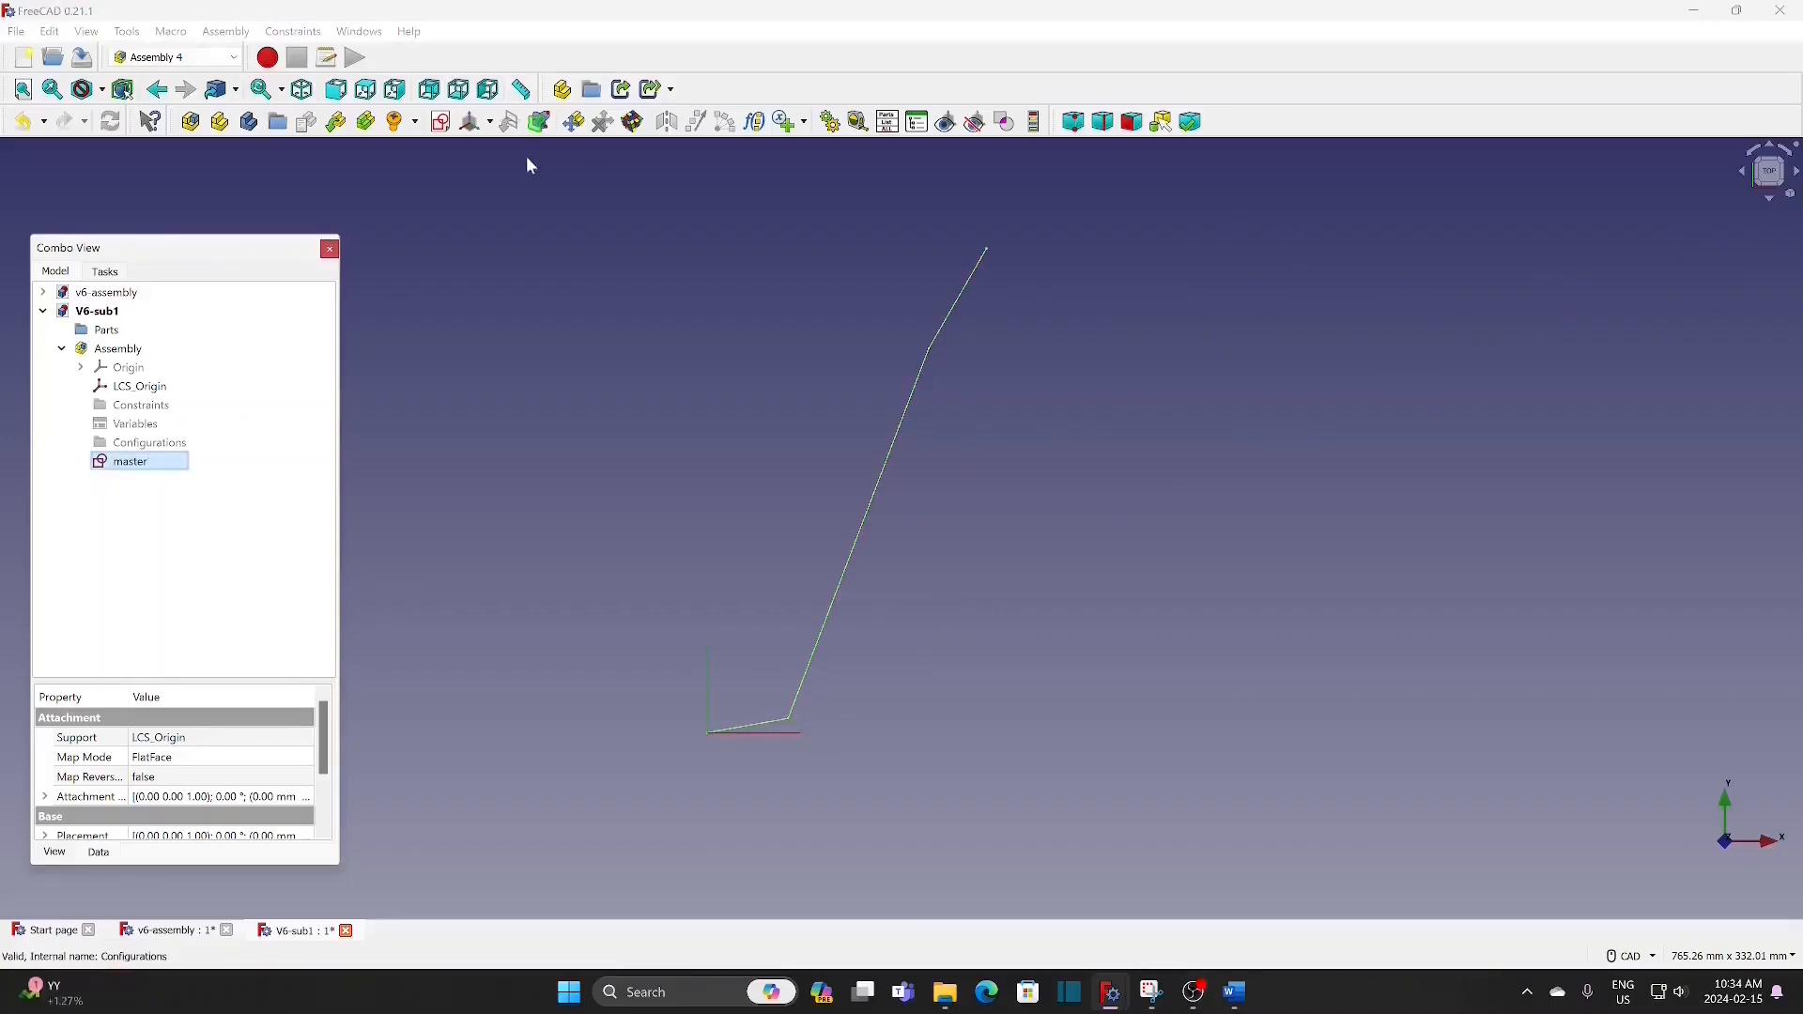
left_click(489, 124)
left_click(487, 147)
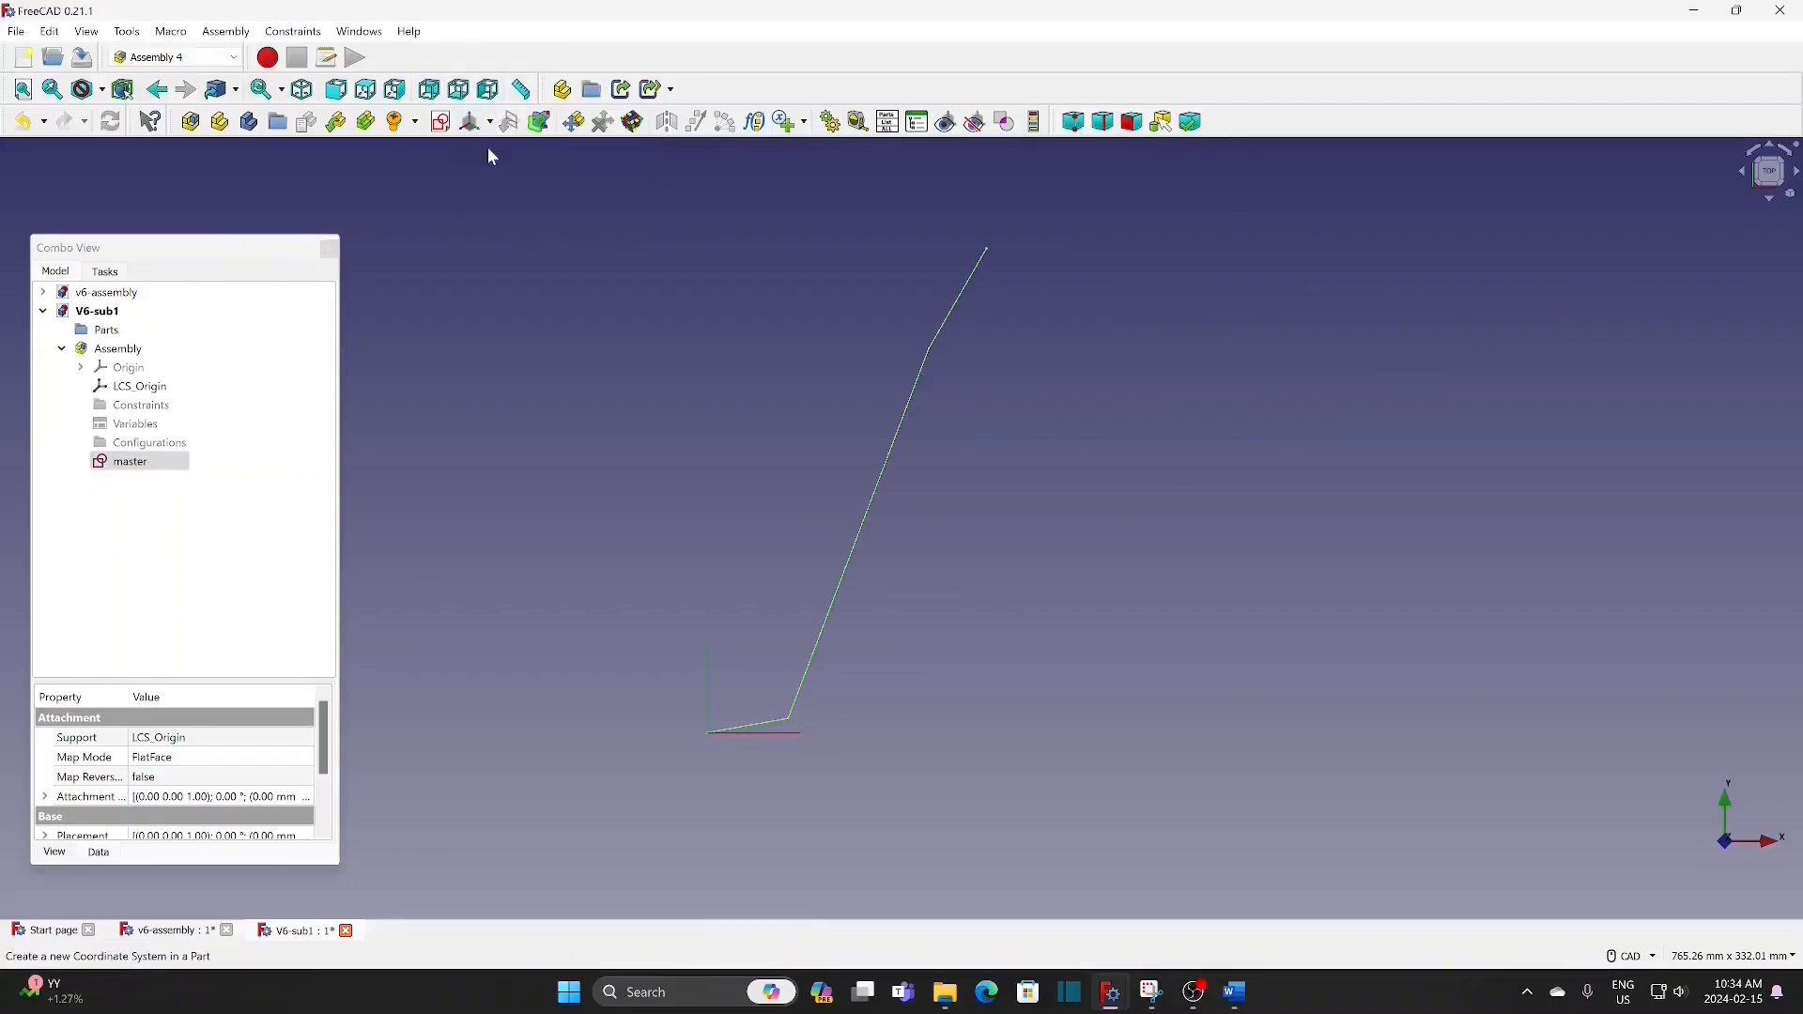
type("piston")
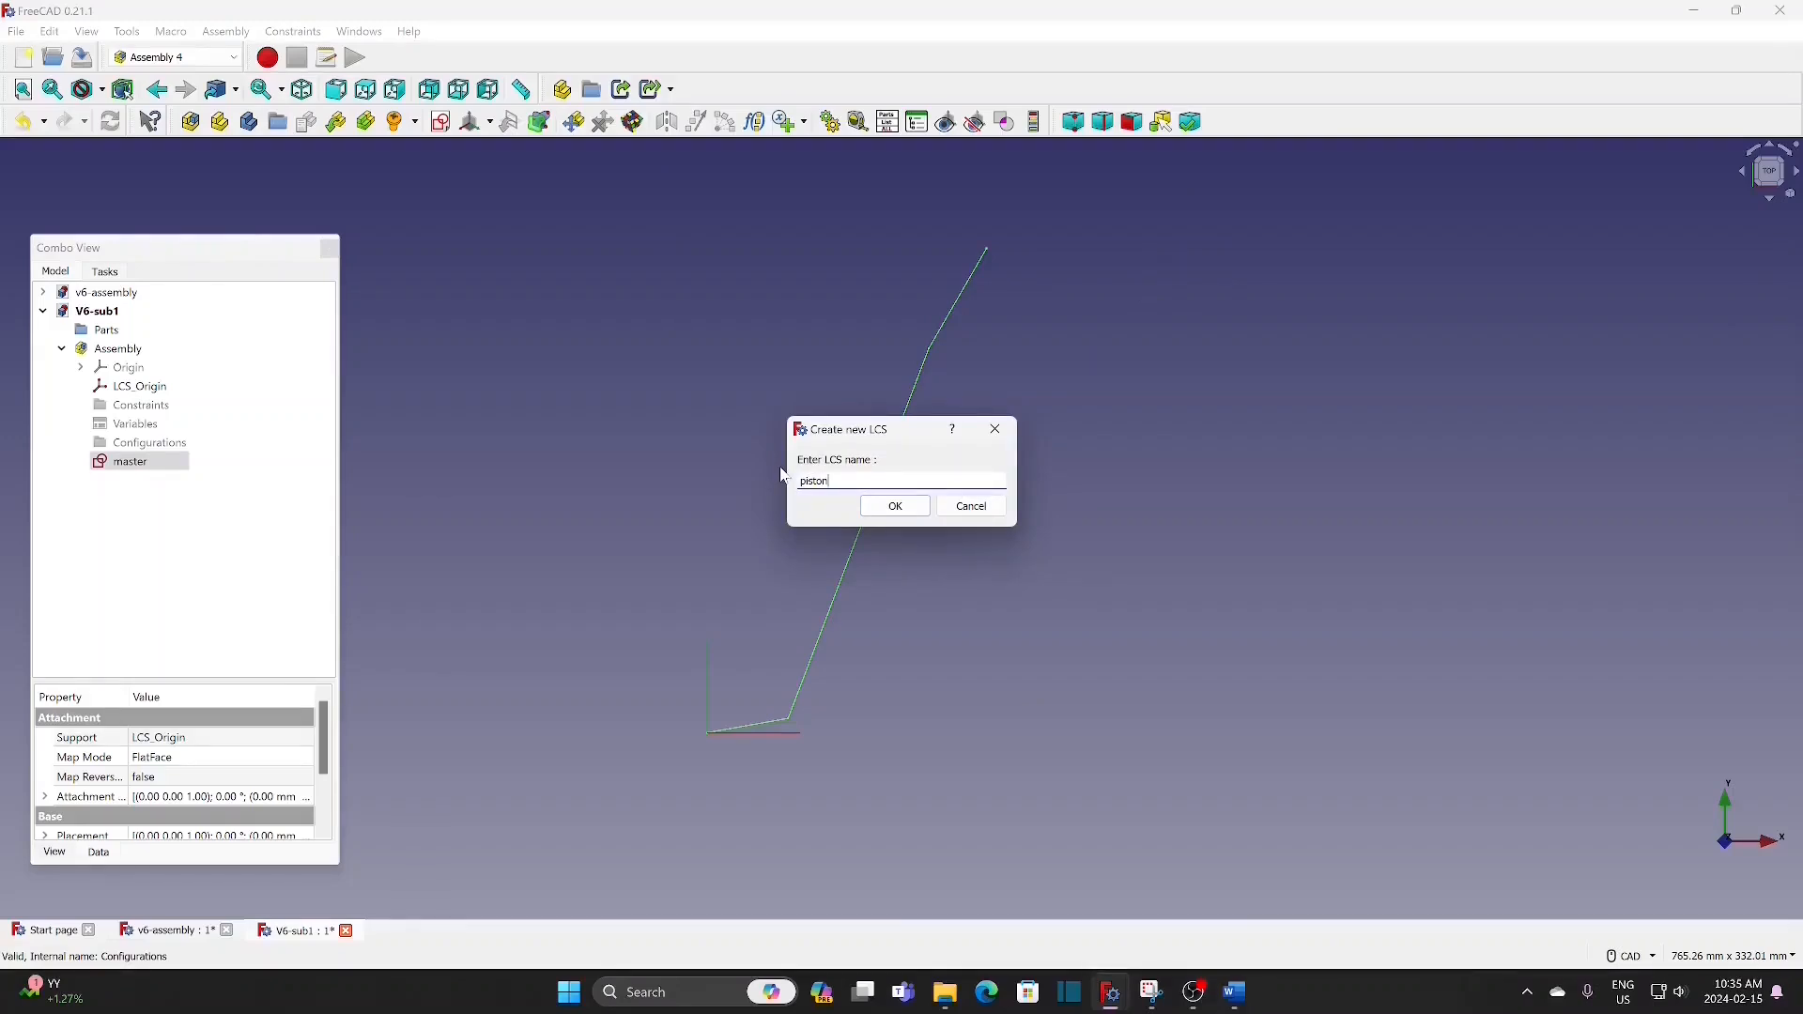
type("-t")
left_click(896, 506)
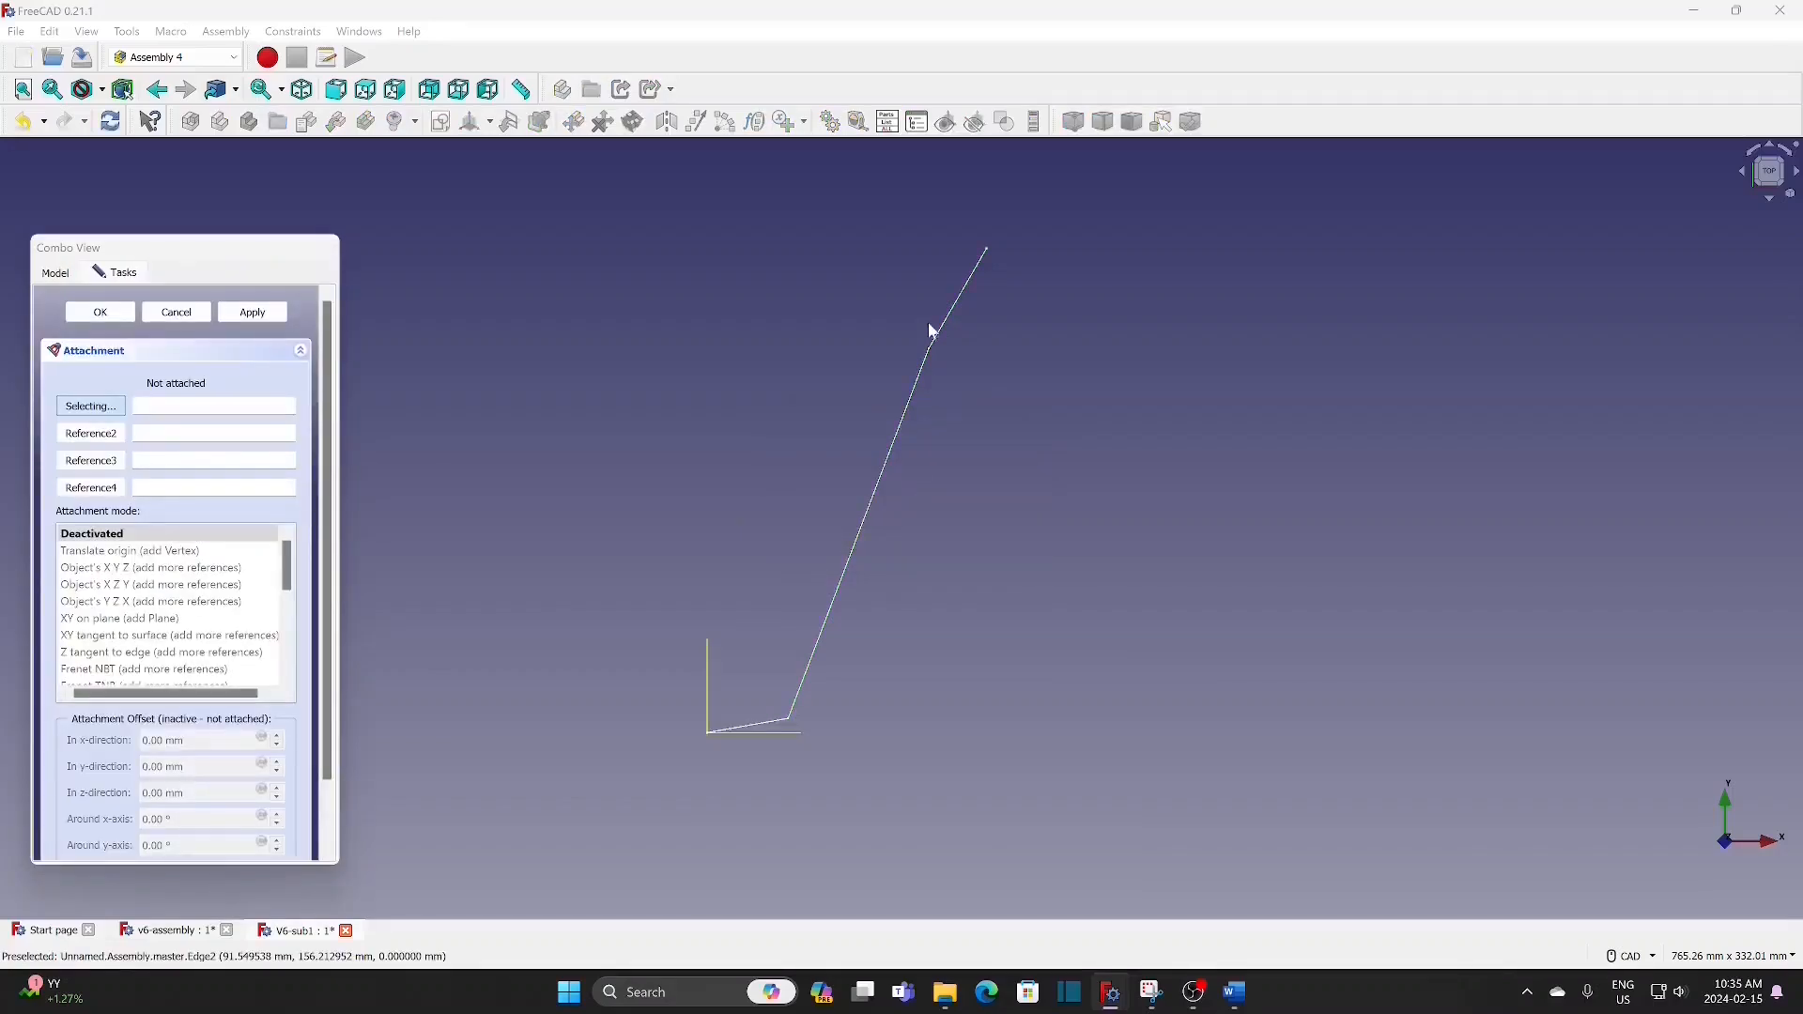
Step: Attach piston-t to the master sketch's 49 mm line and its upper endpoint using the Z tangent to edge mode
left_click(957, 302)
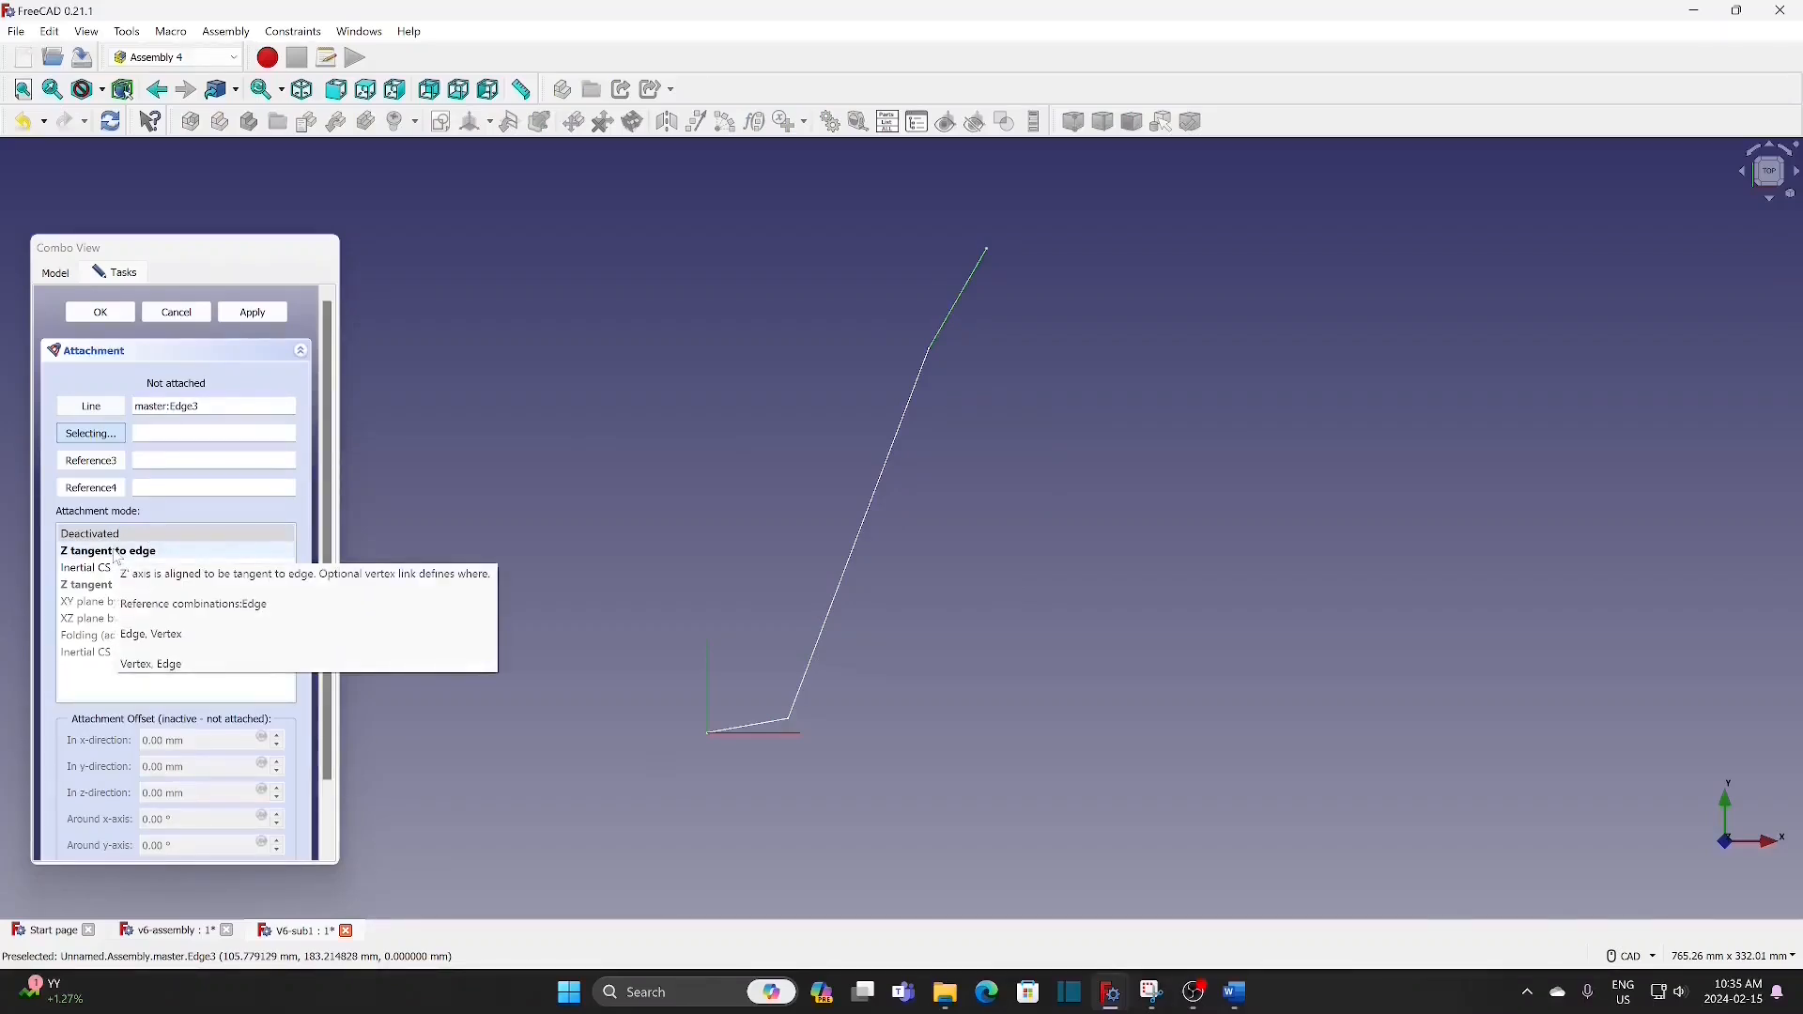
left_click(118, 552)
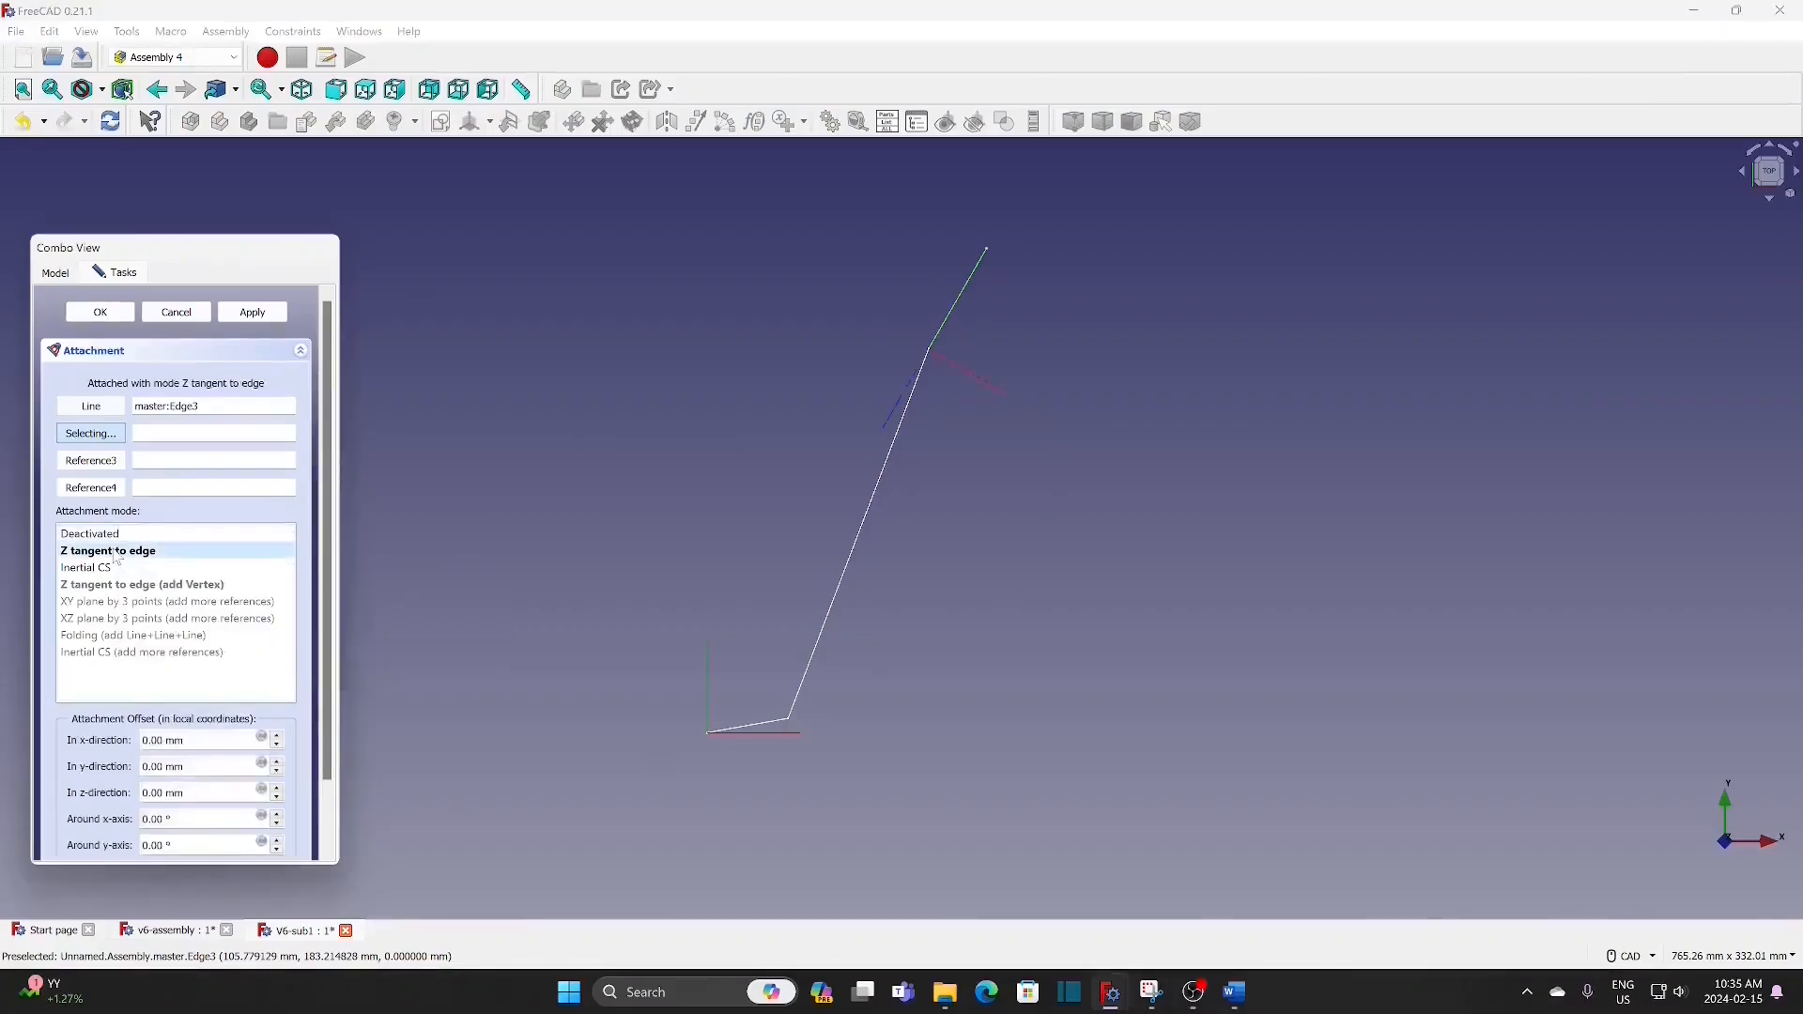
left_click(991, 253)
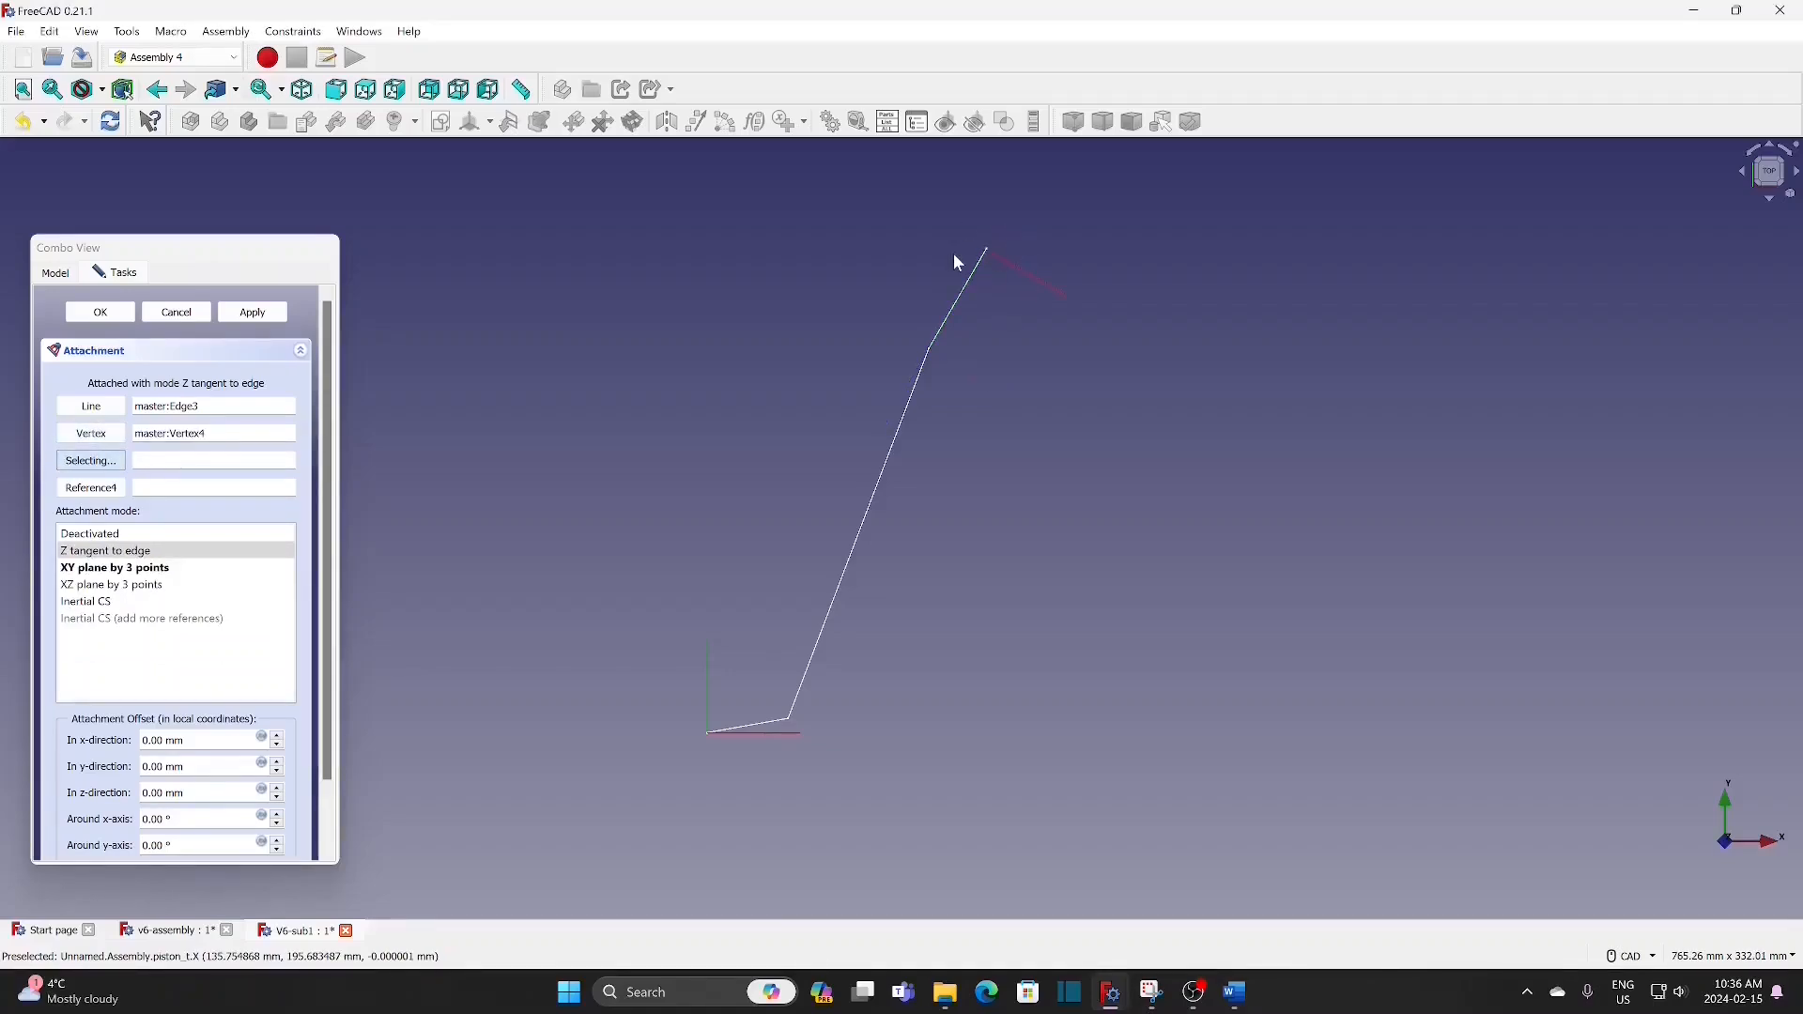
left_click(122, 314)
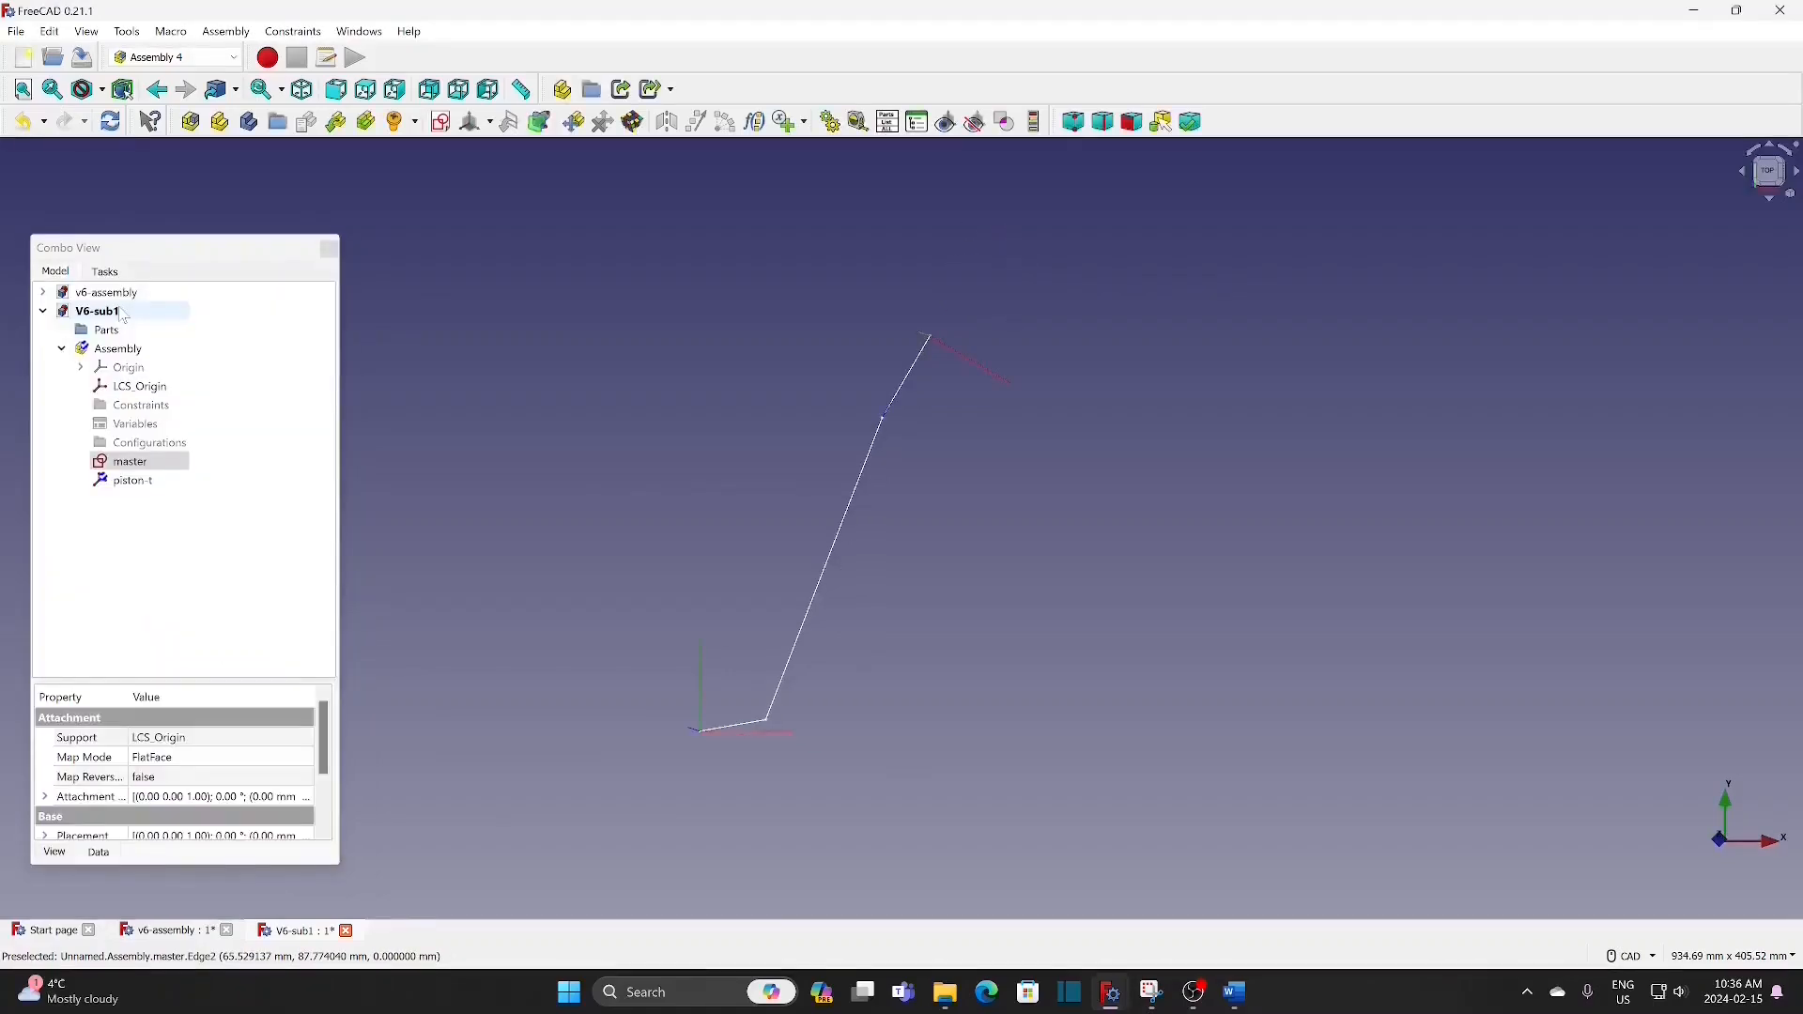
Step: Create a local coordinate system named CRod and attach it to the master sketch's longest line (Edge2) using the Z tangent to edge mode
left_click(489, 122)
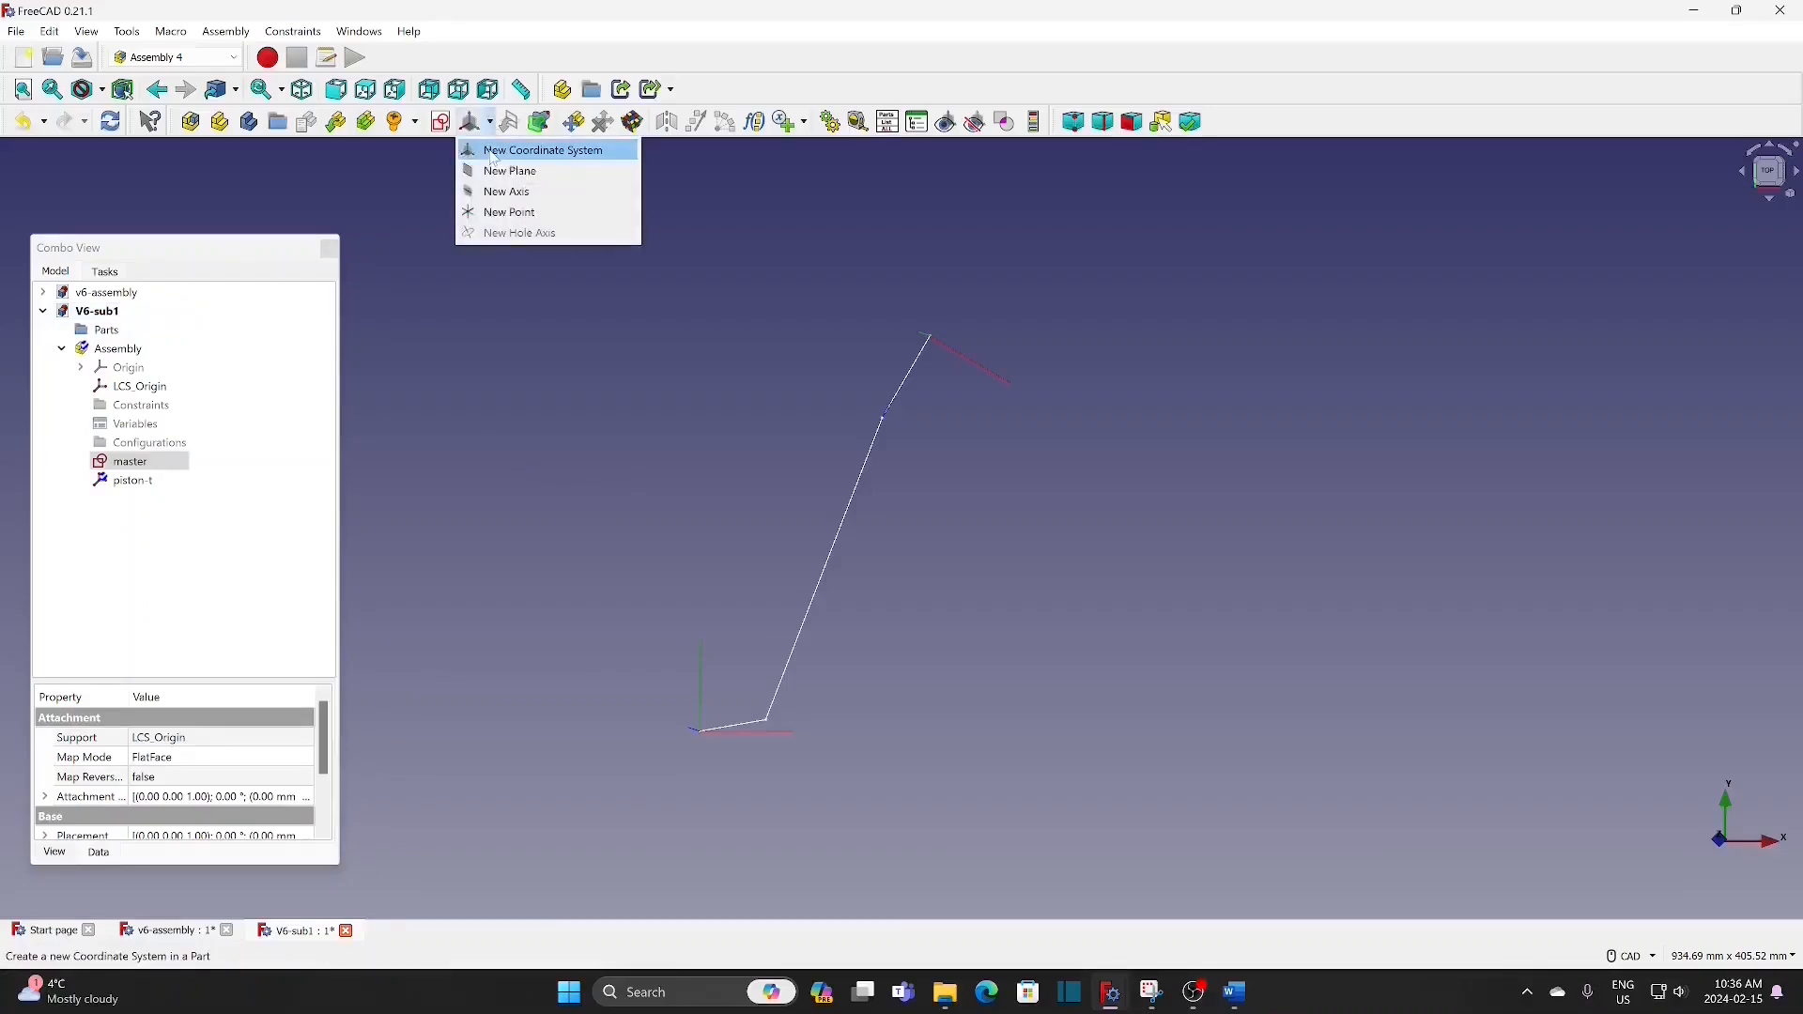
left_click(495, 152)
type("CRod")
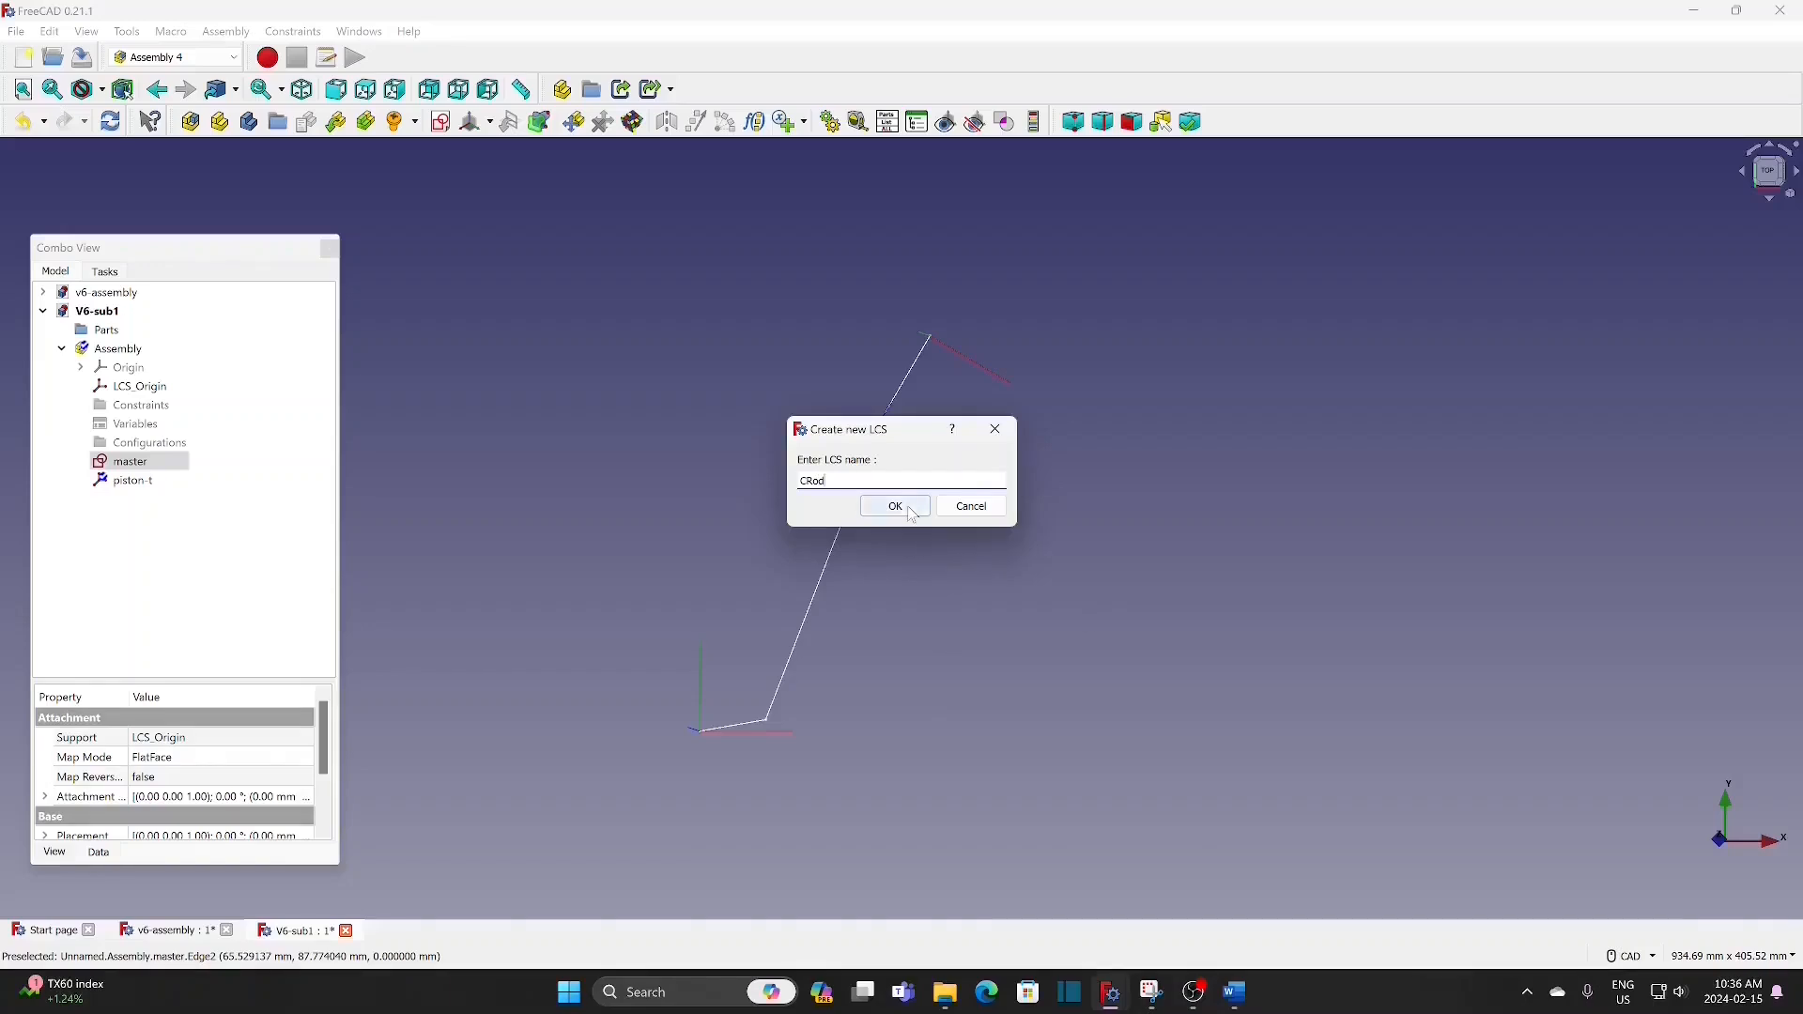
left_click(896, 508)
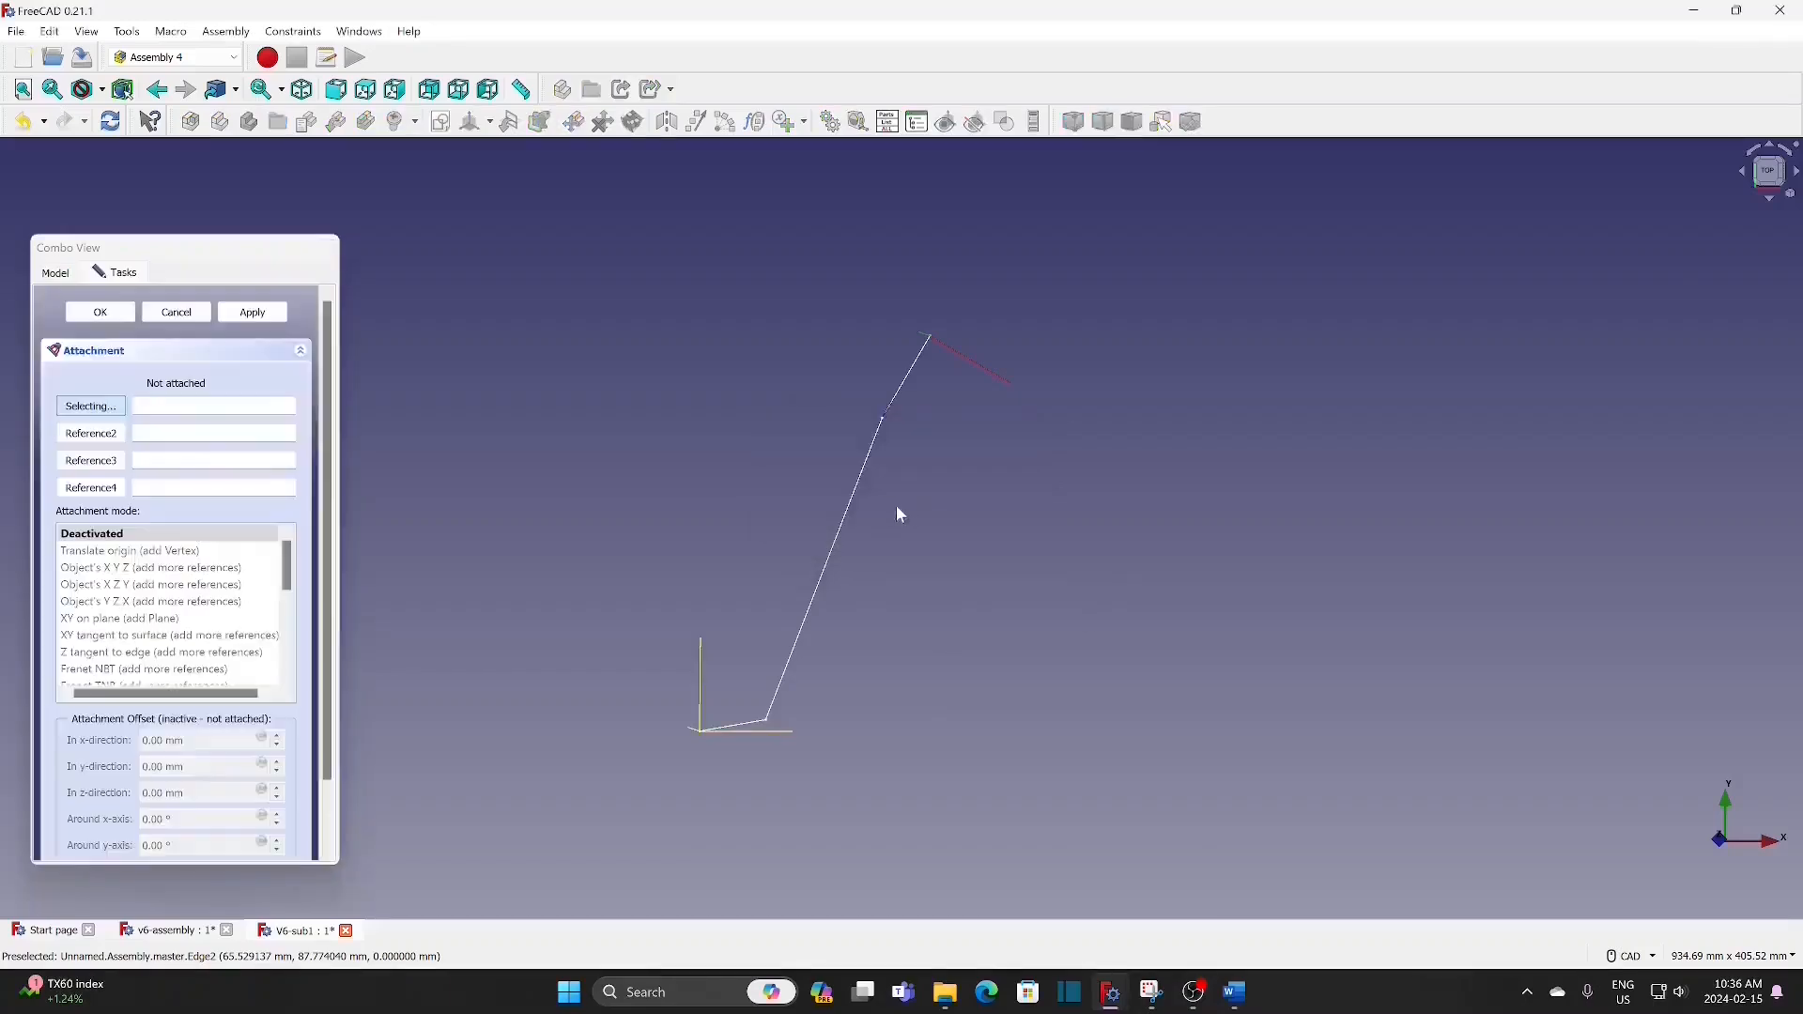
left_click(839, 544)
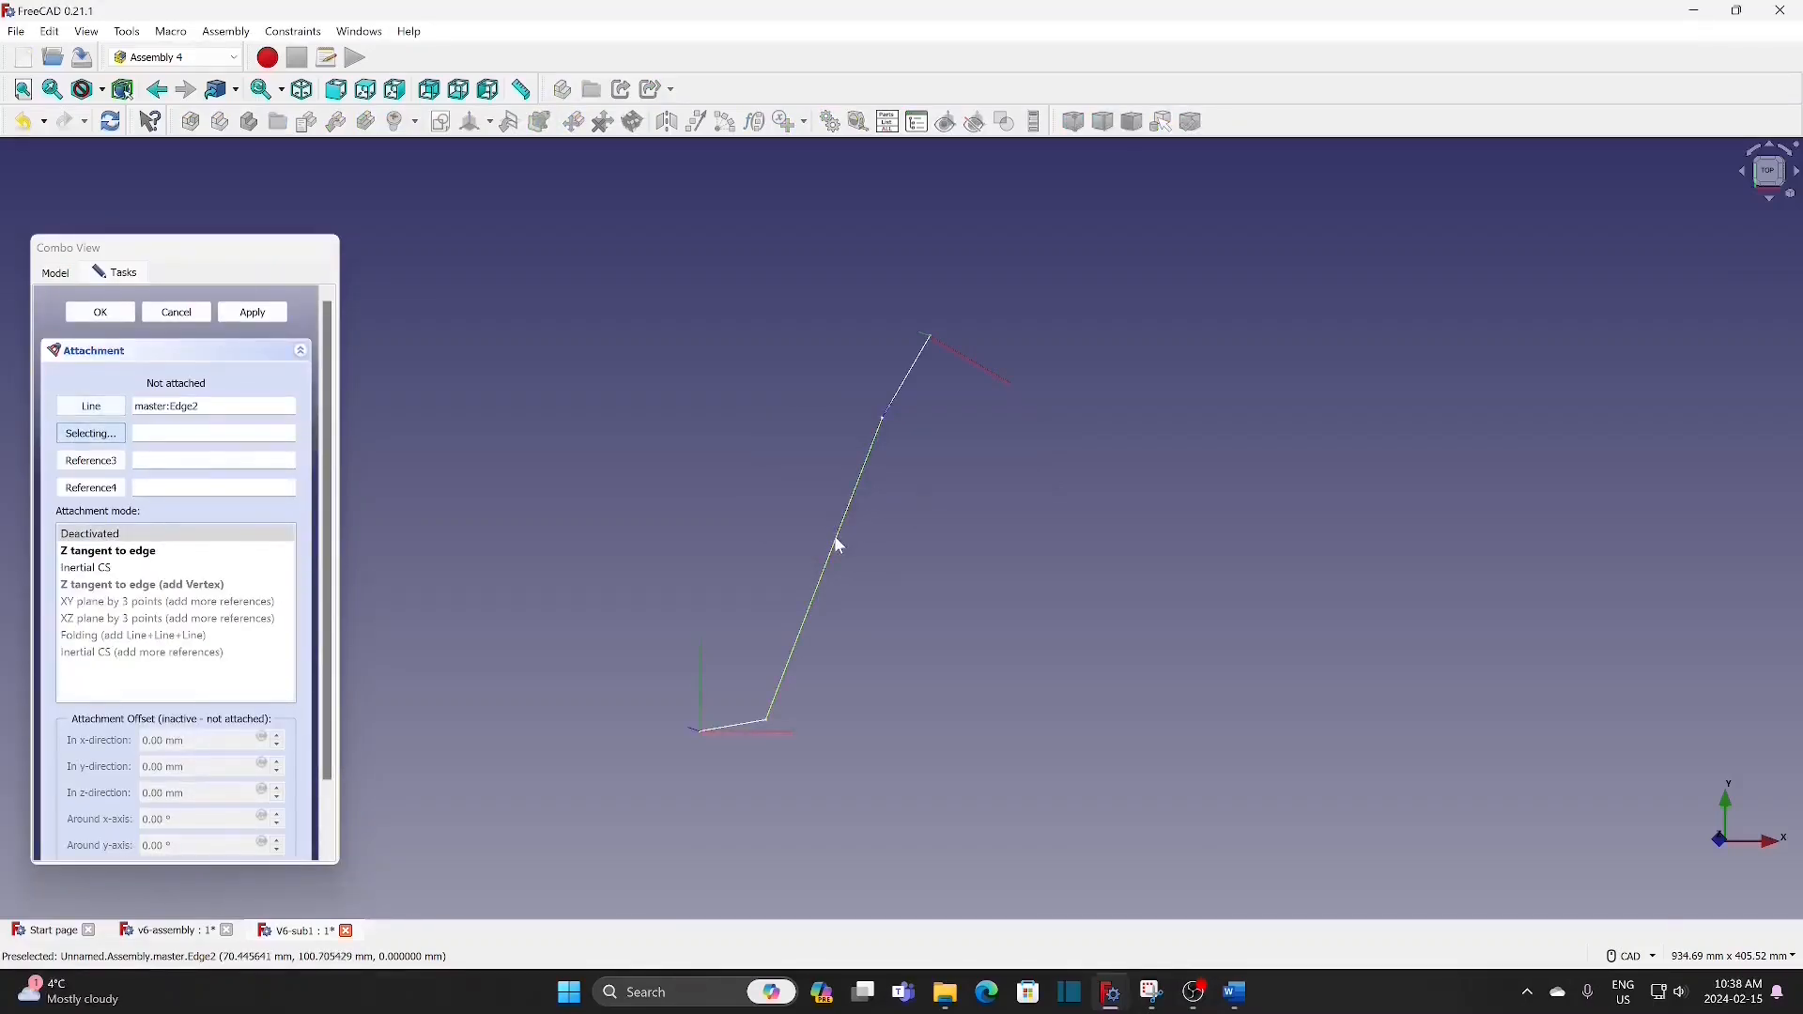
left_click(134, 553)
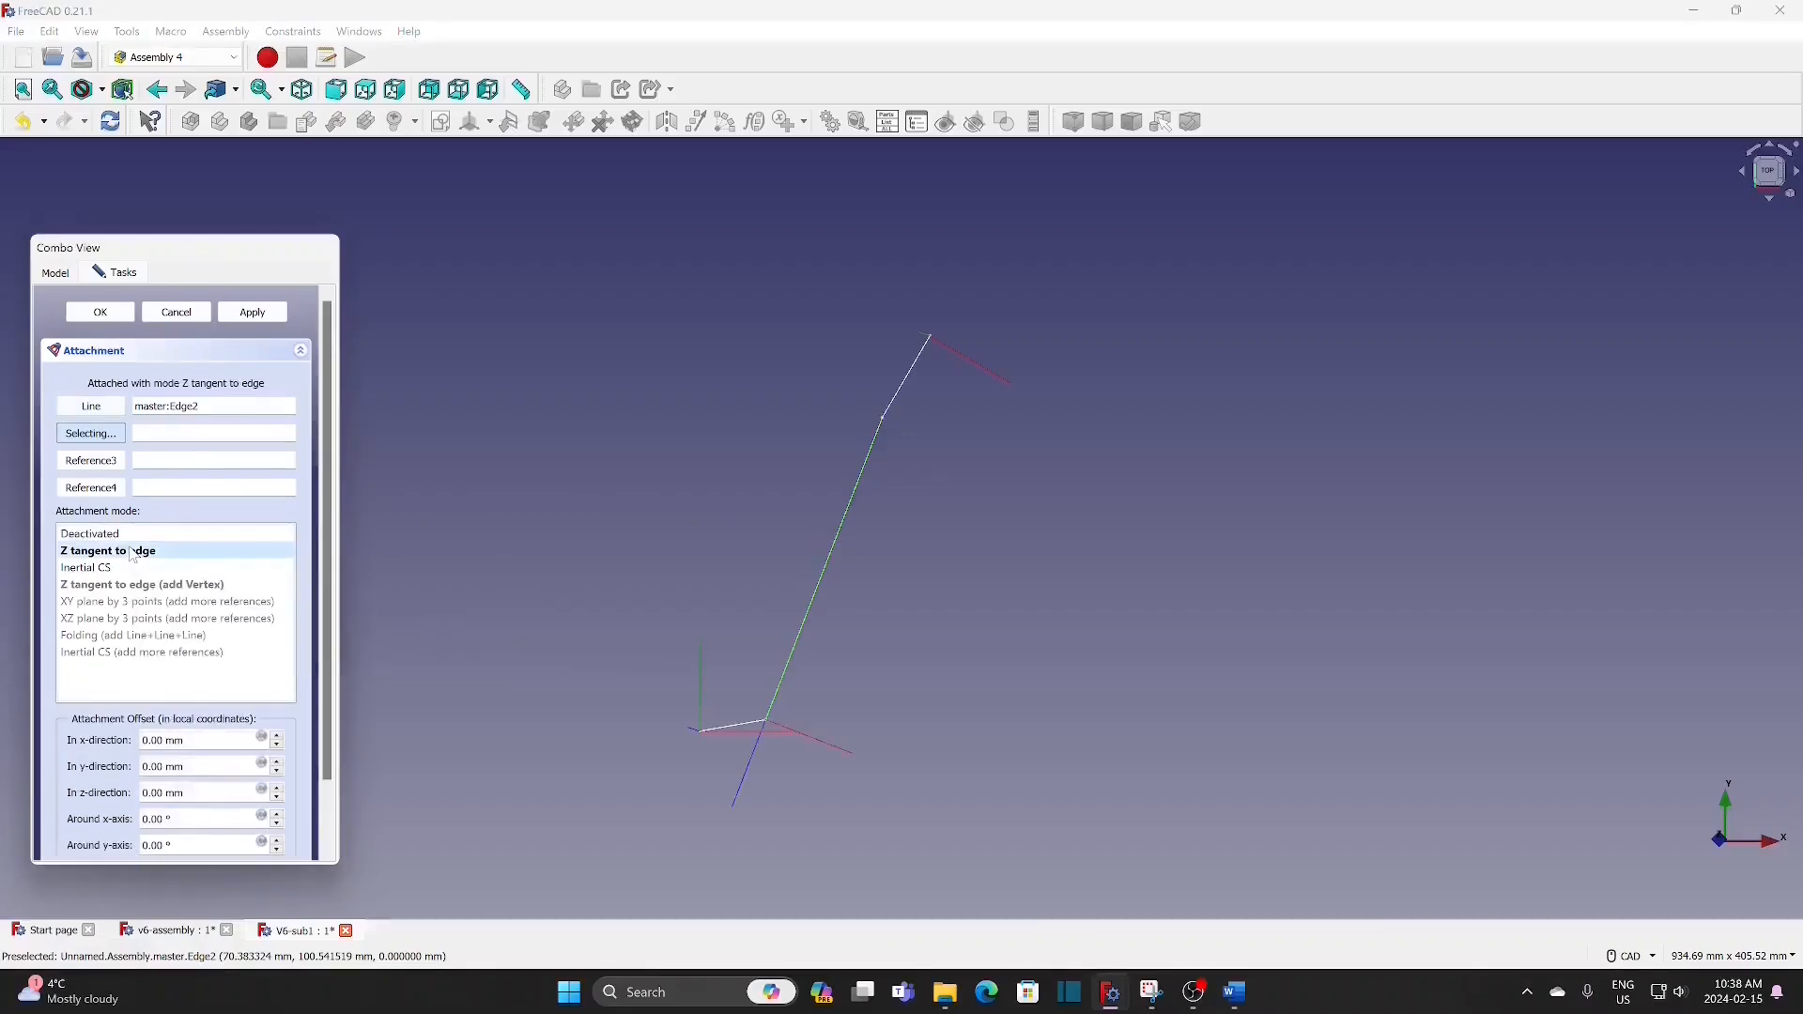
left_click(120, 315)
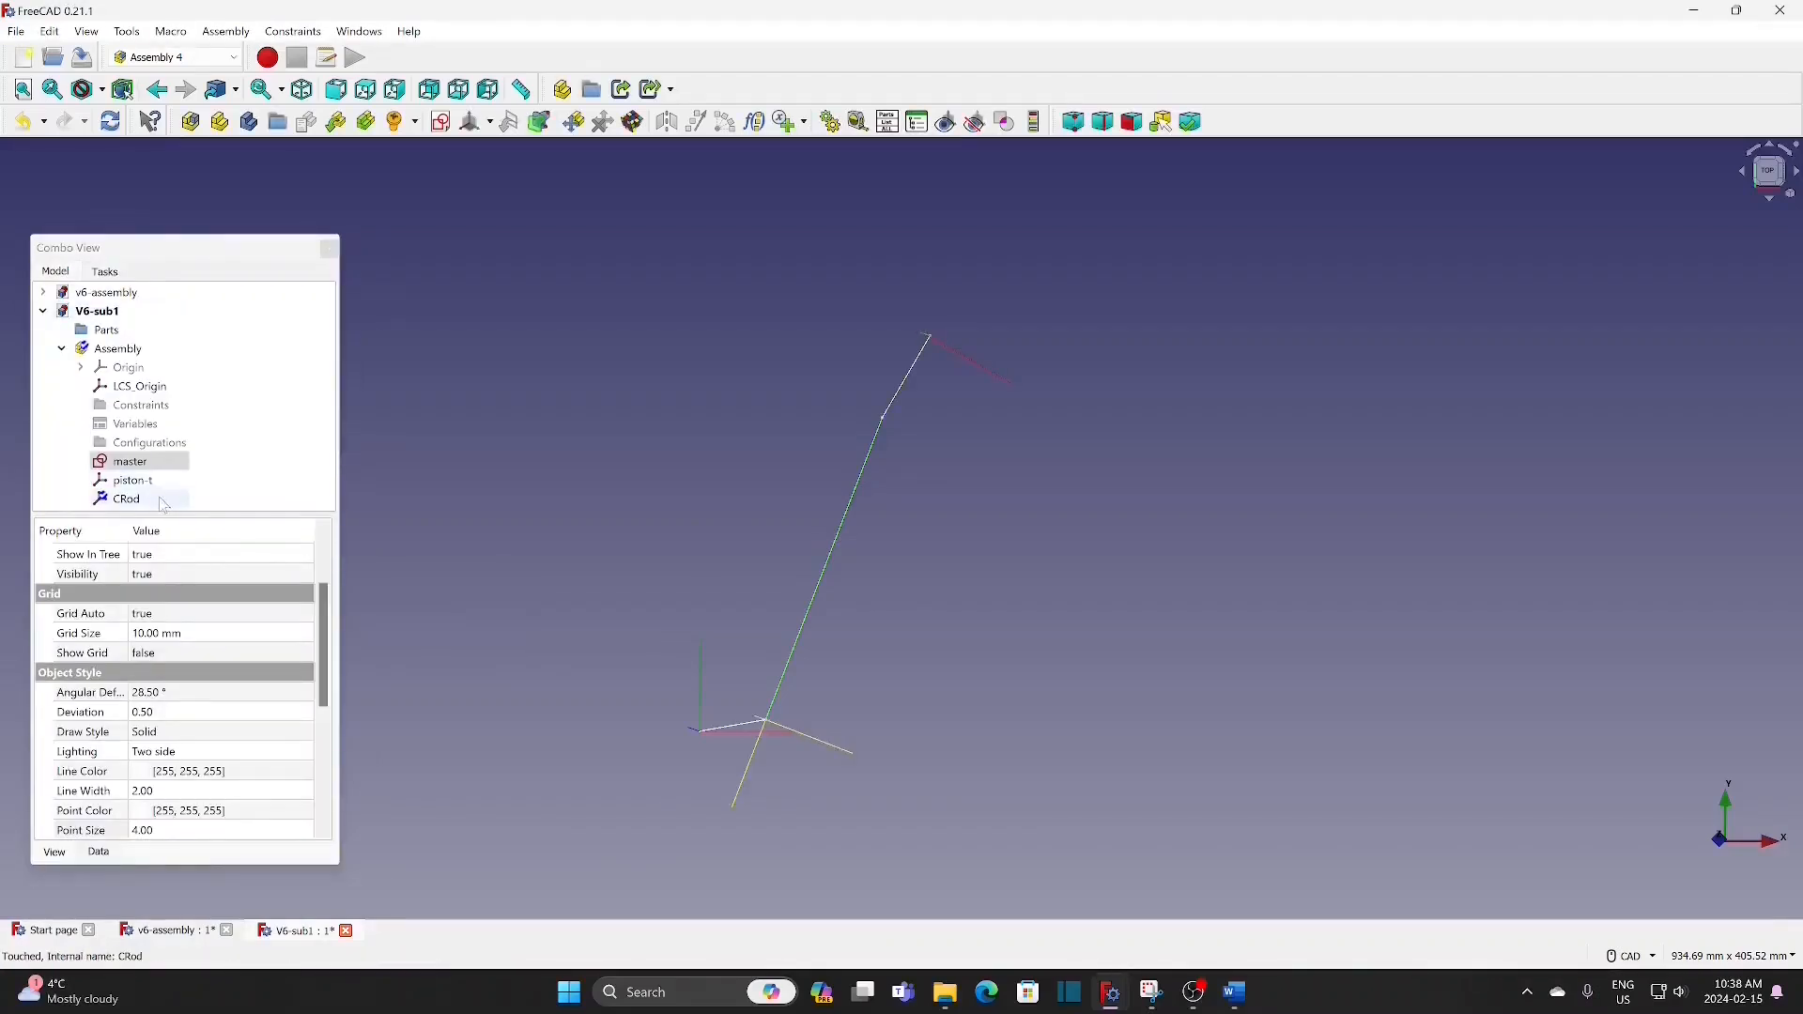
Step: Set CRod's map path parameter to 1 so it sits at the upper end of the line
left_click(146, 503)
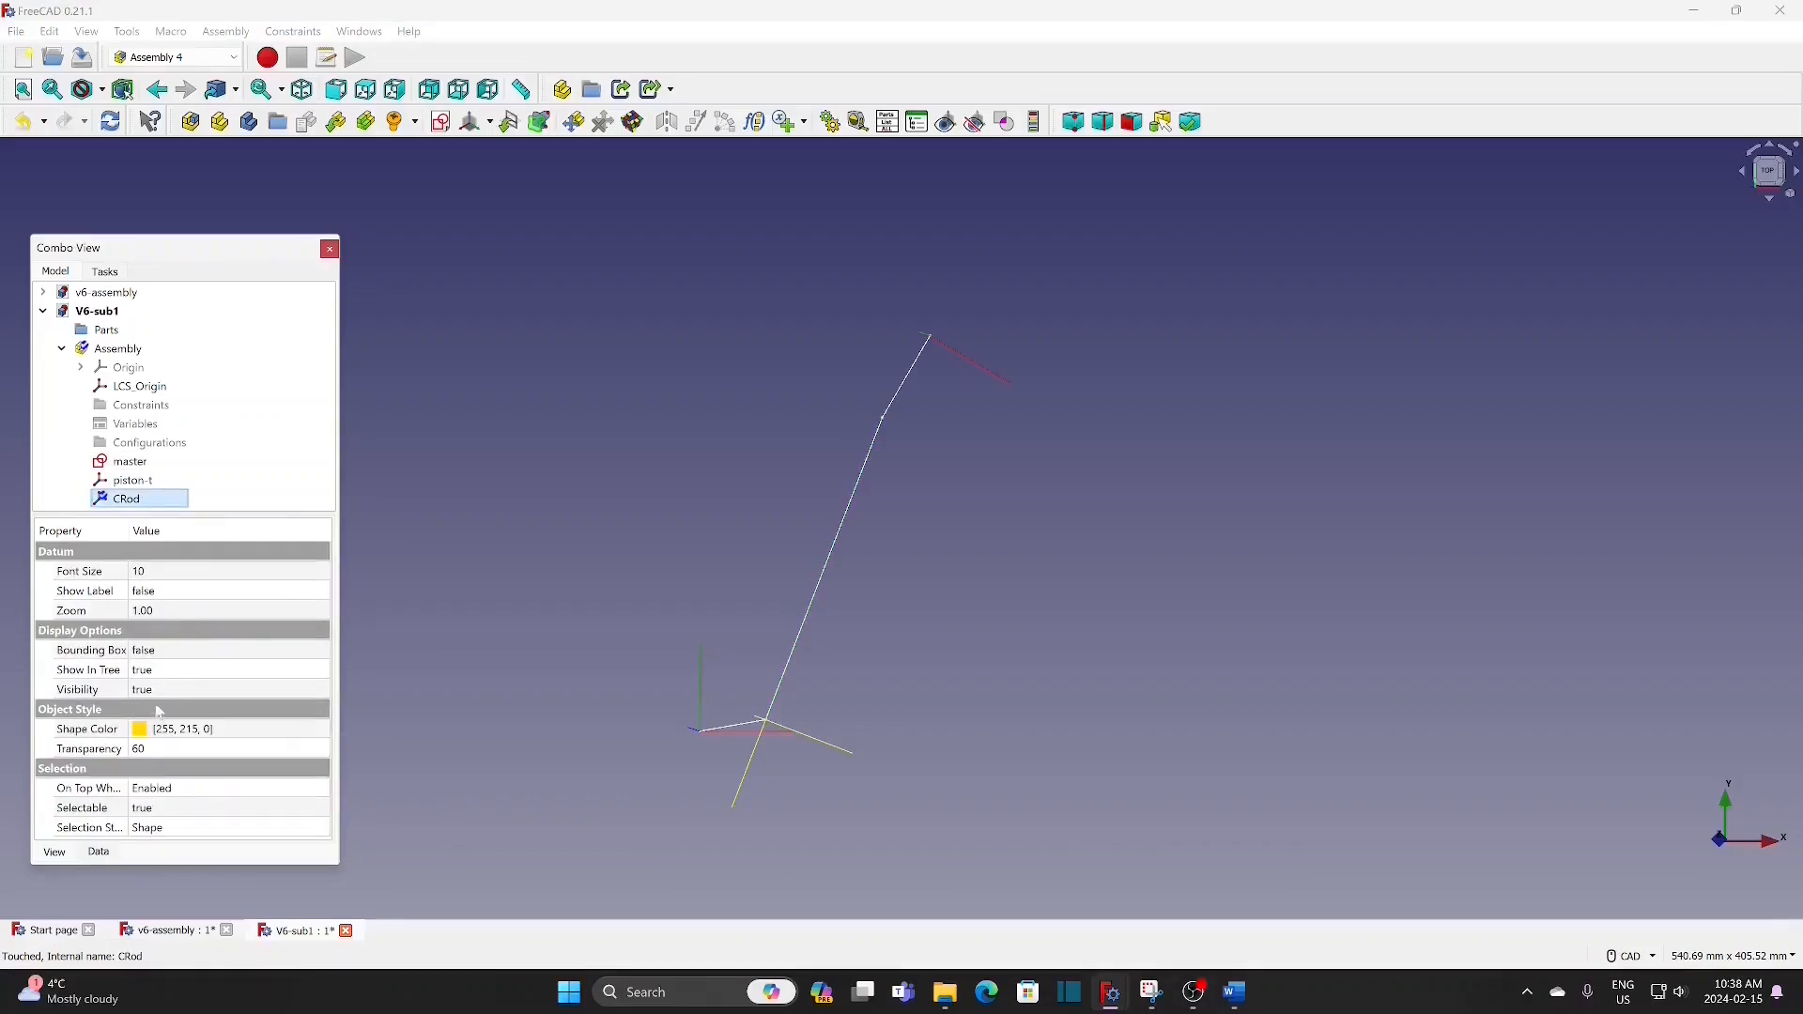
left_click(105, 857)
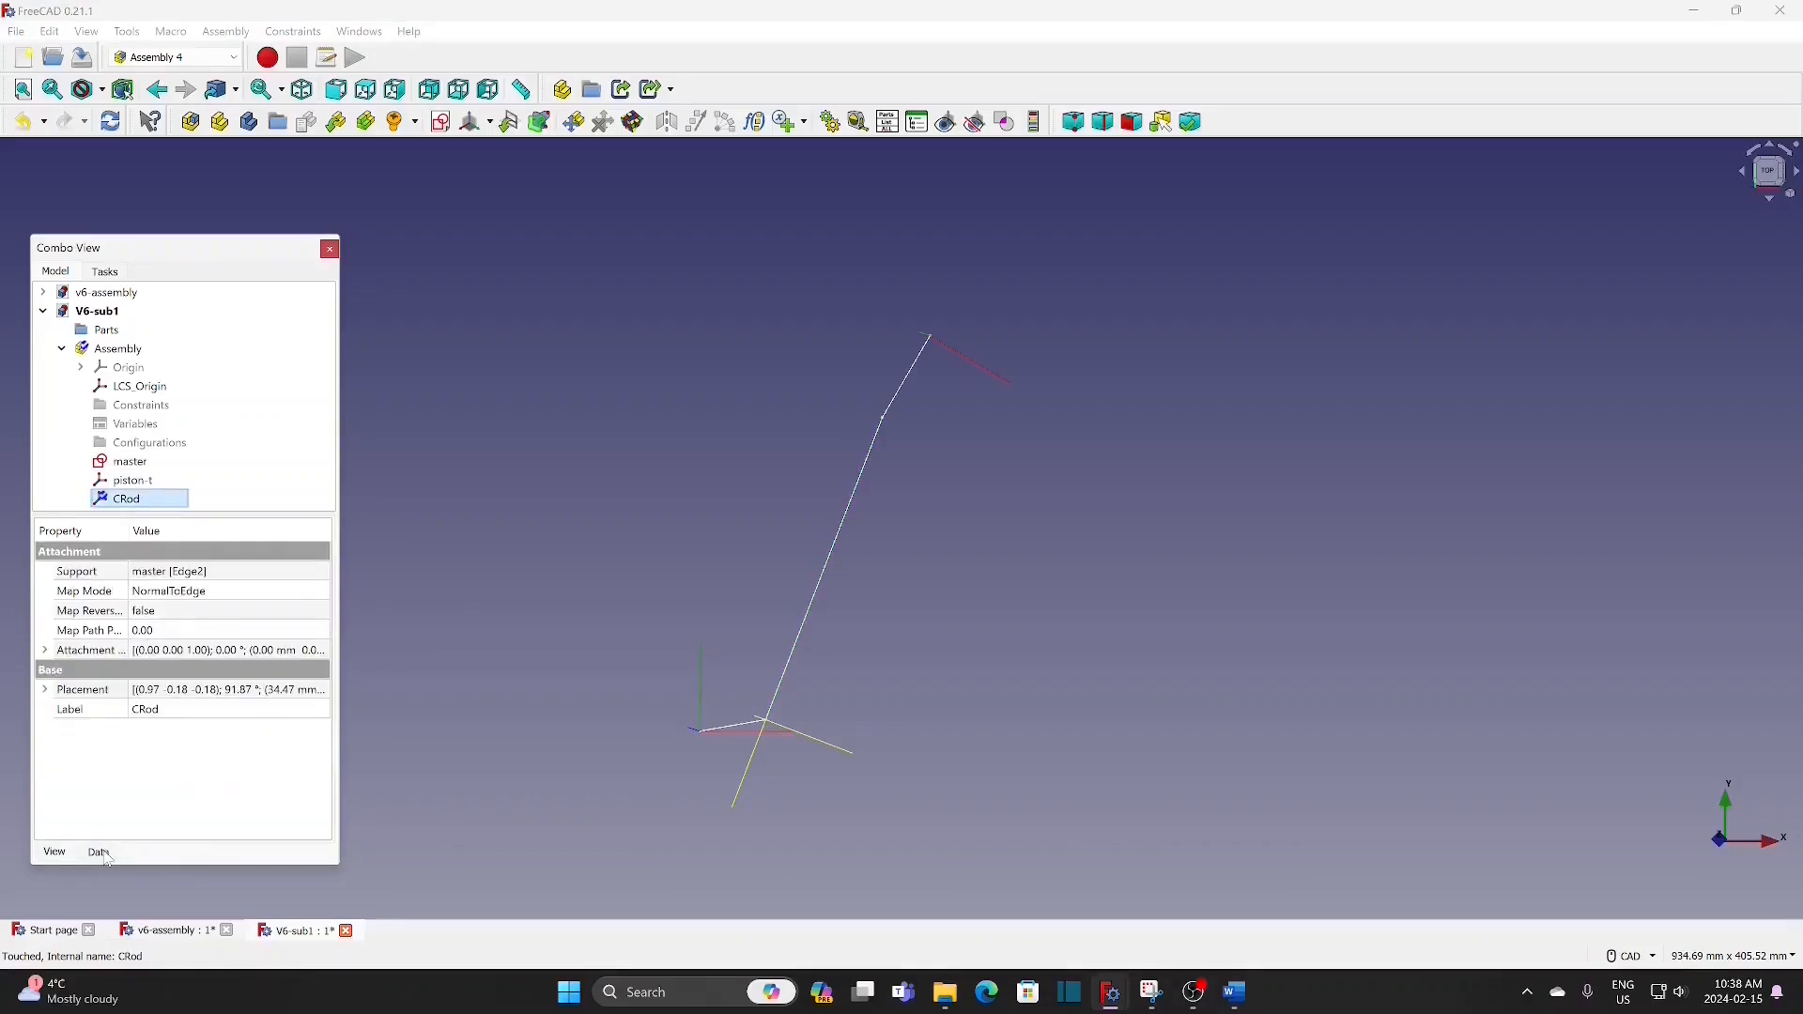
left_click(176, 633)
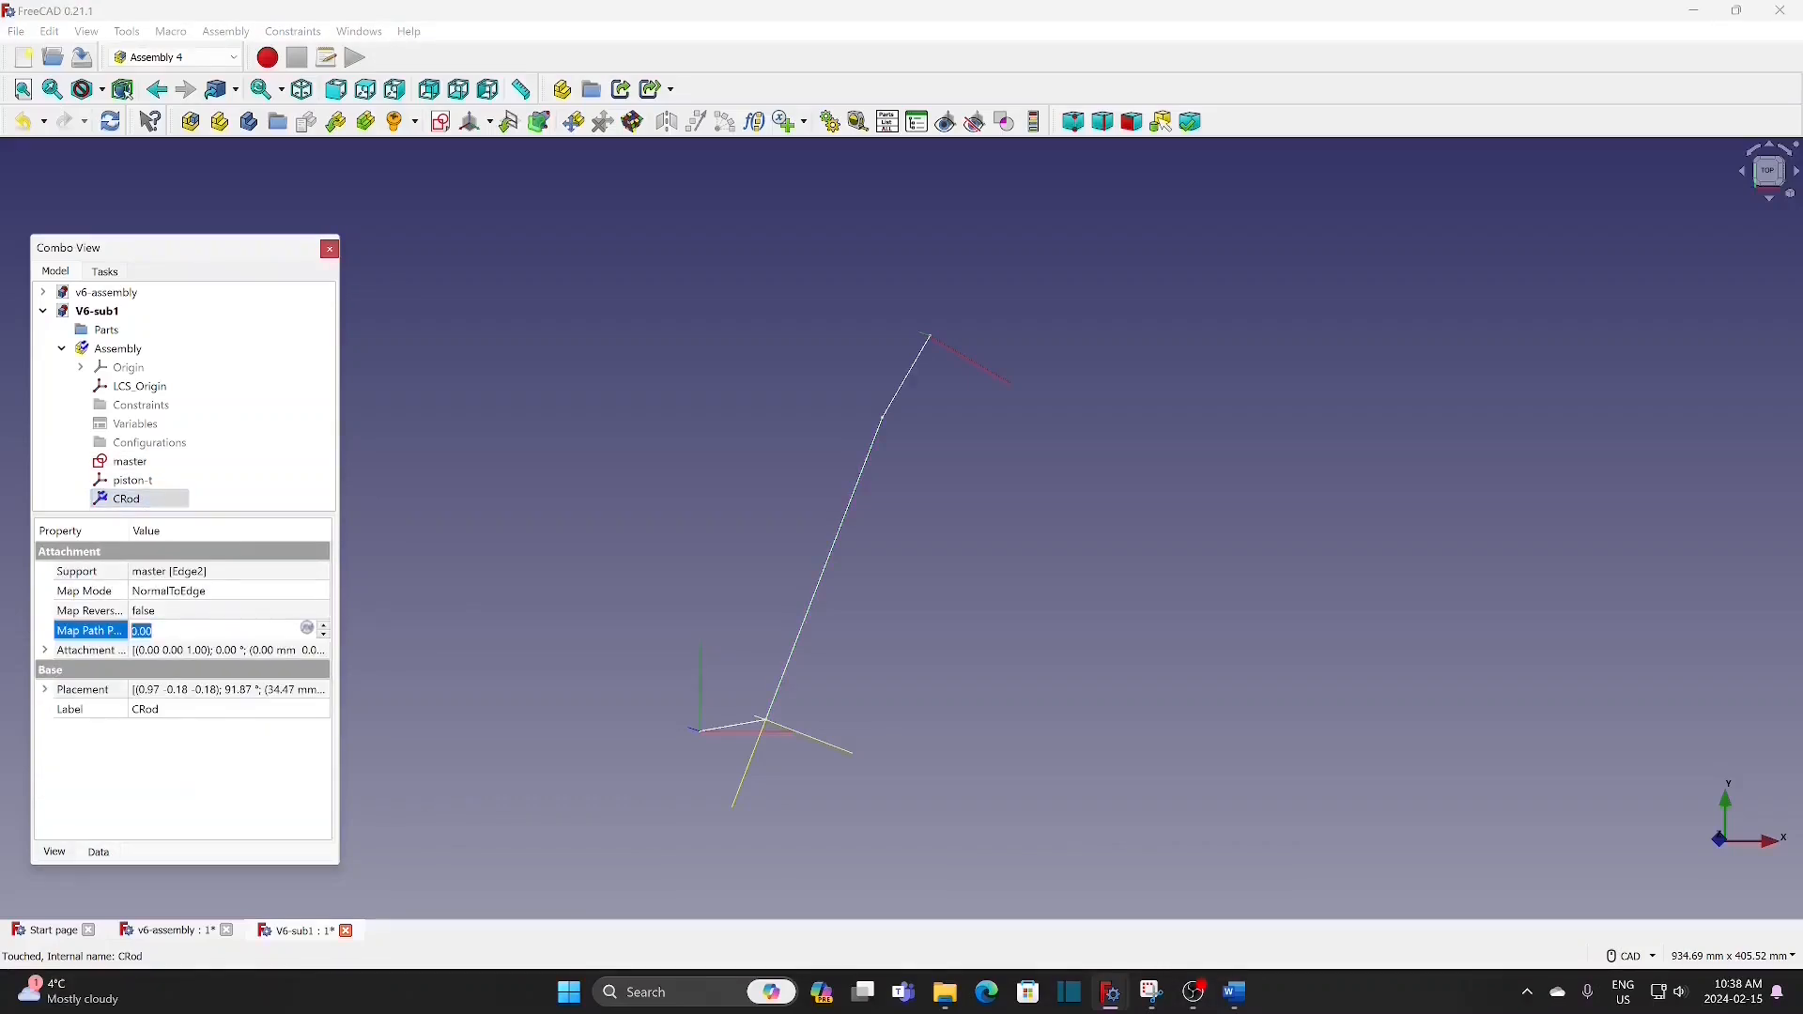
type("1")
key("Return")
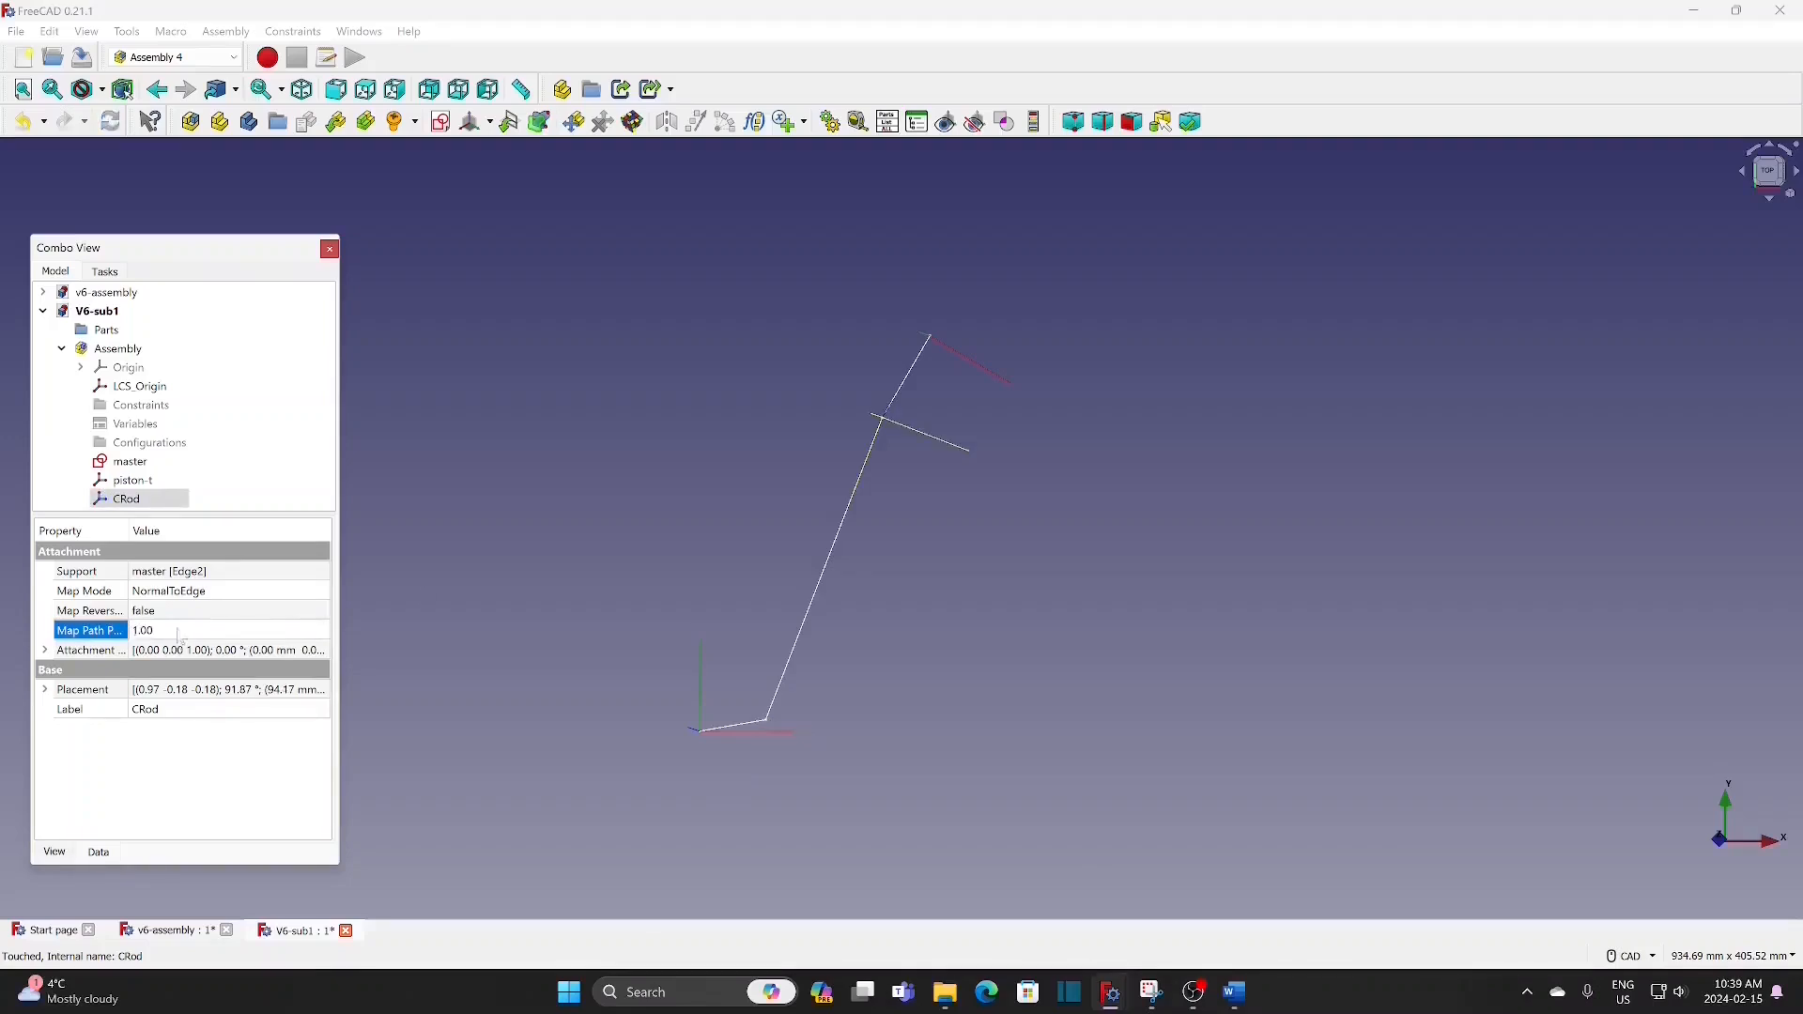
left_click(901, 574)
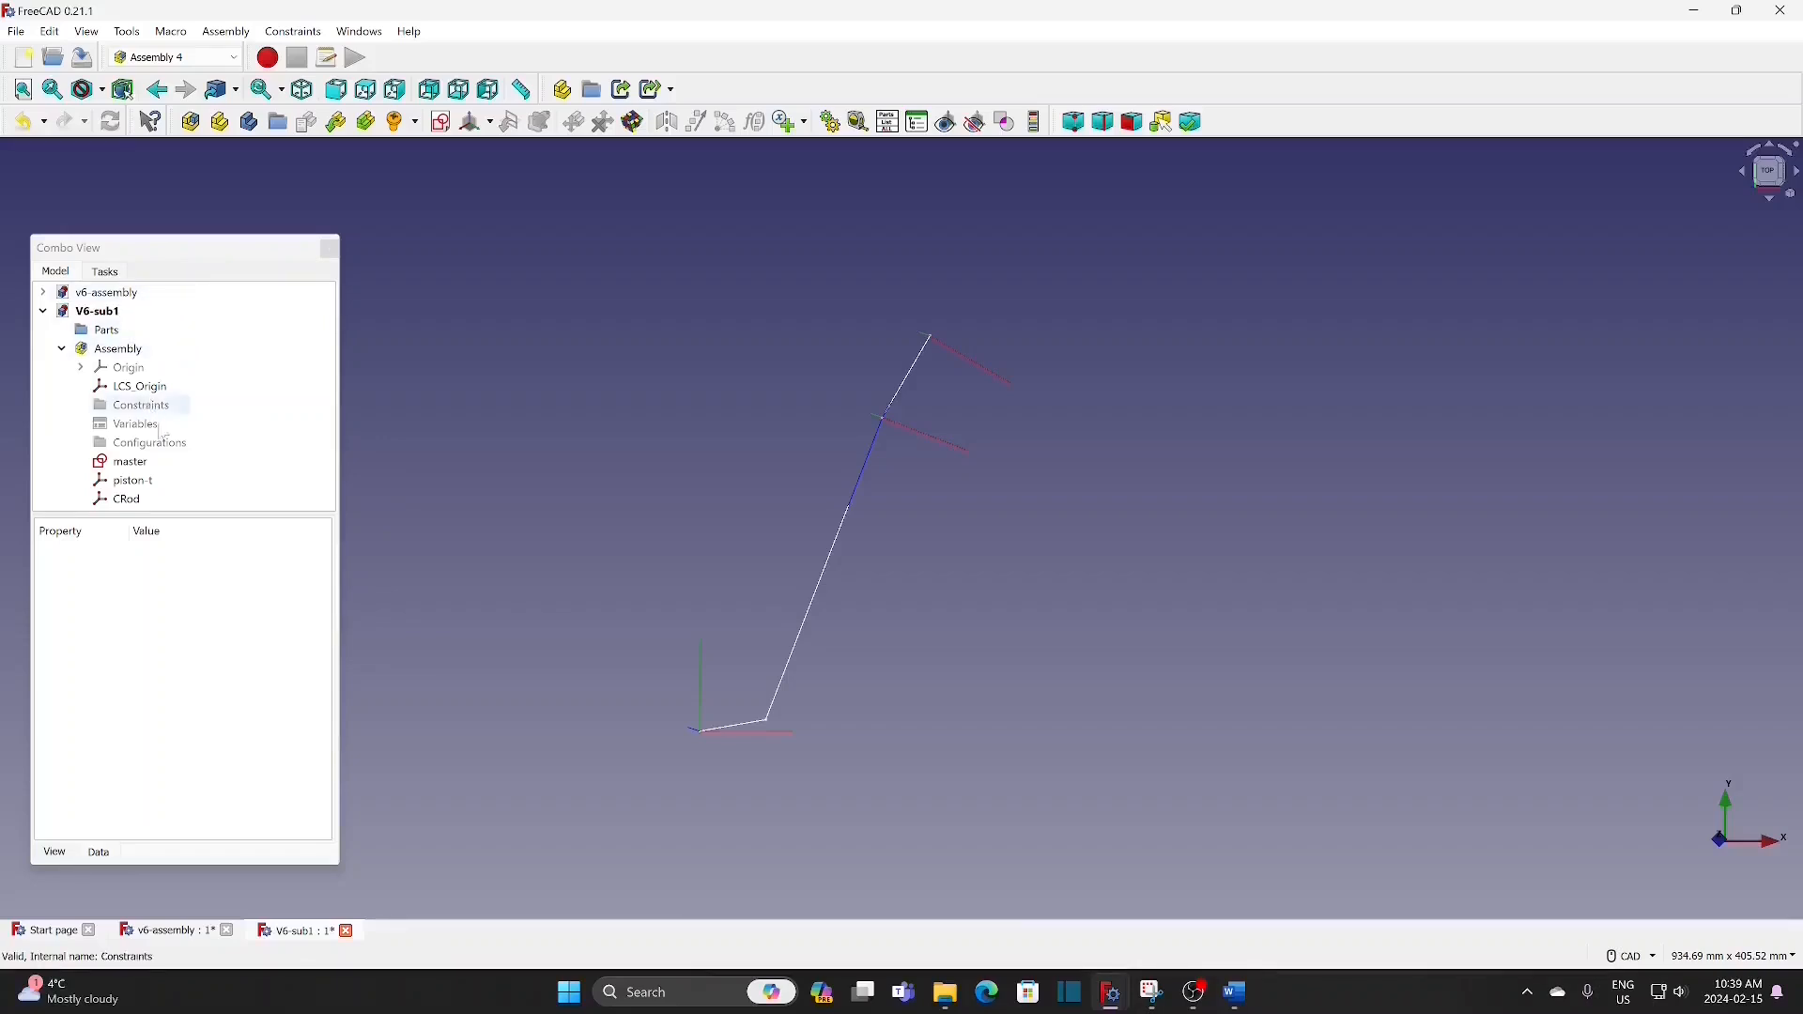
Step: Insert the piston part from v6_assembly into the V6-sub1 assembly
left_click(115, 357)
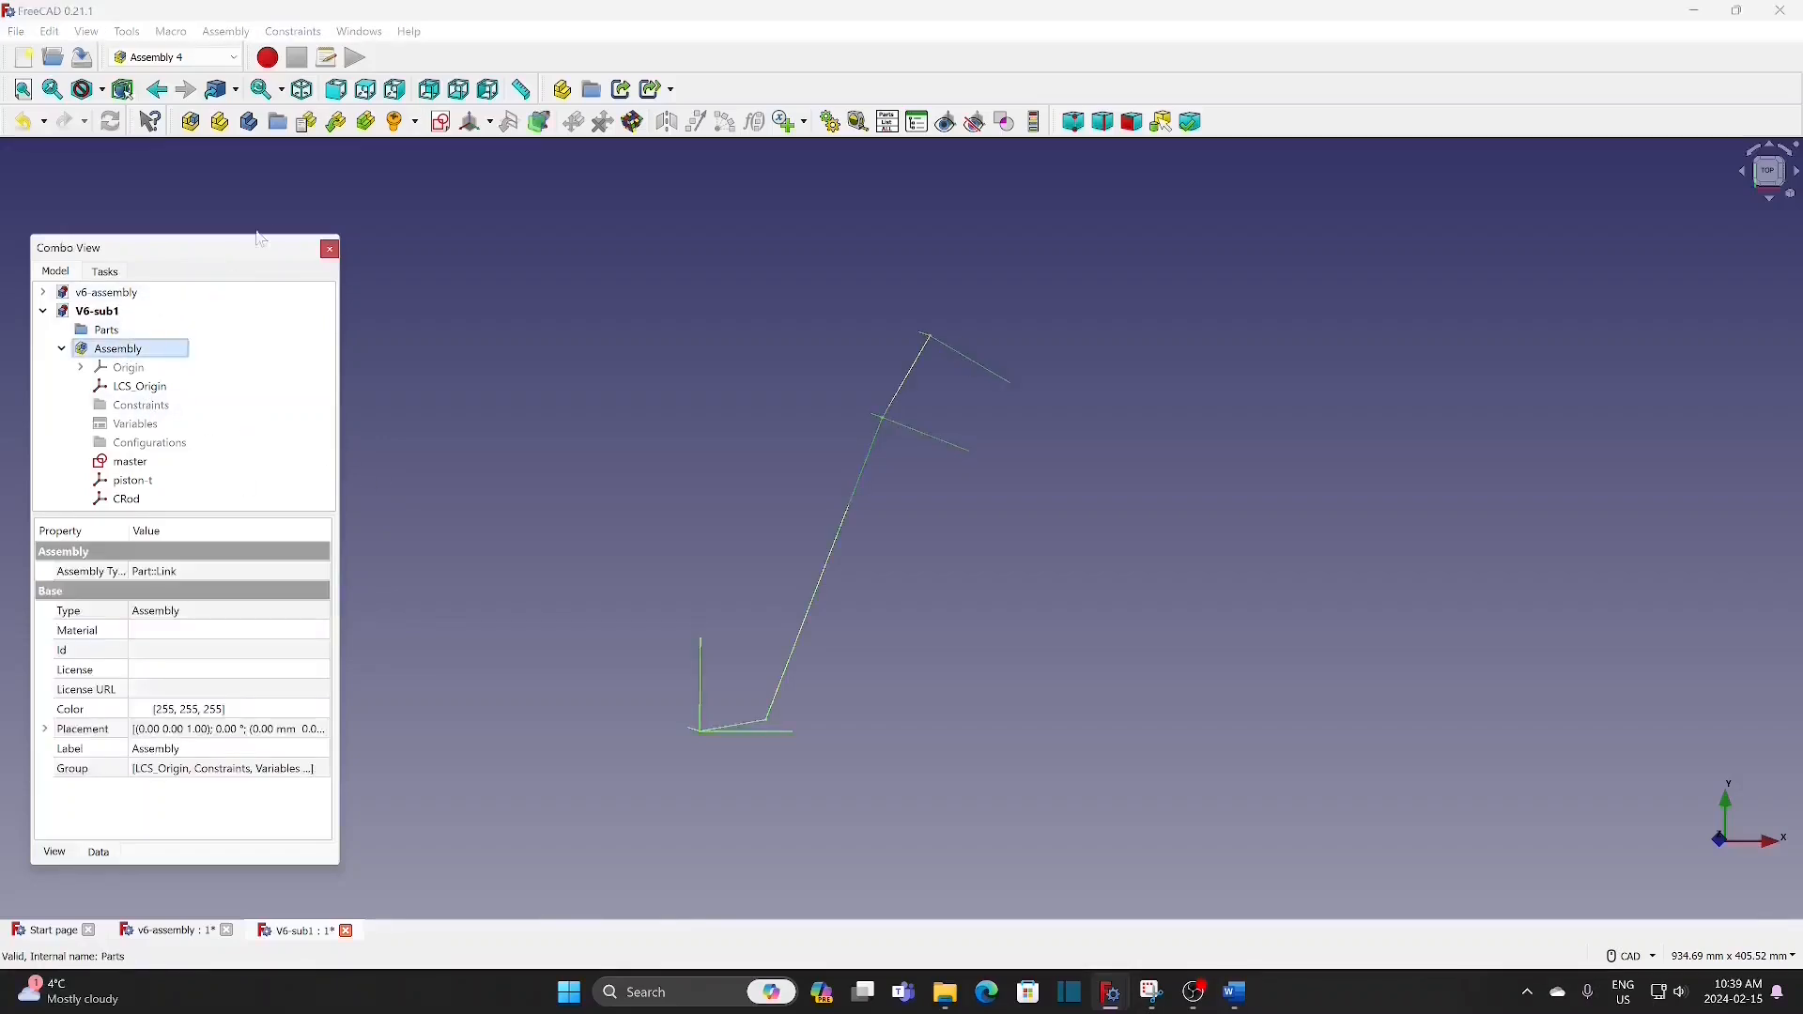
left_click(337, 123)
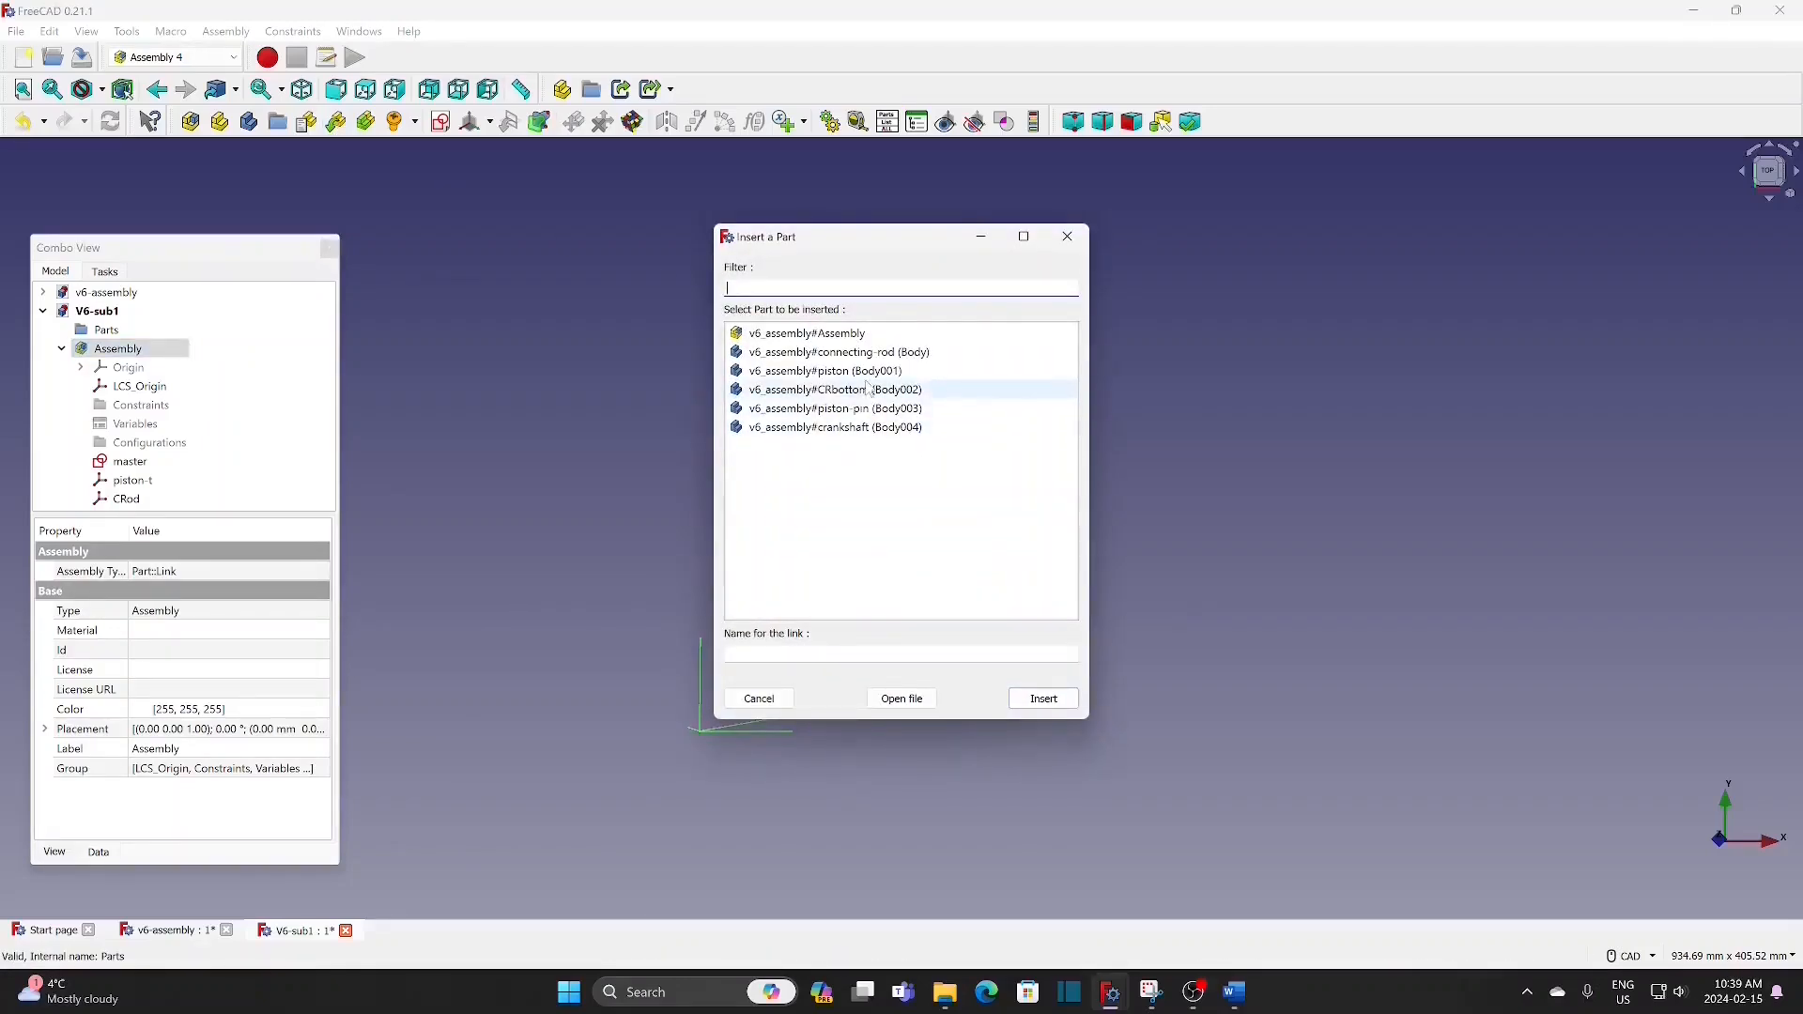
left_click(826, 371)
left_click(1042, 698)
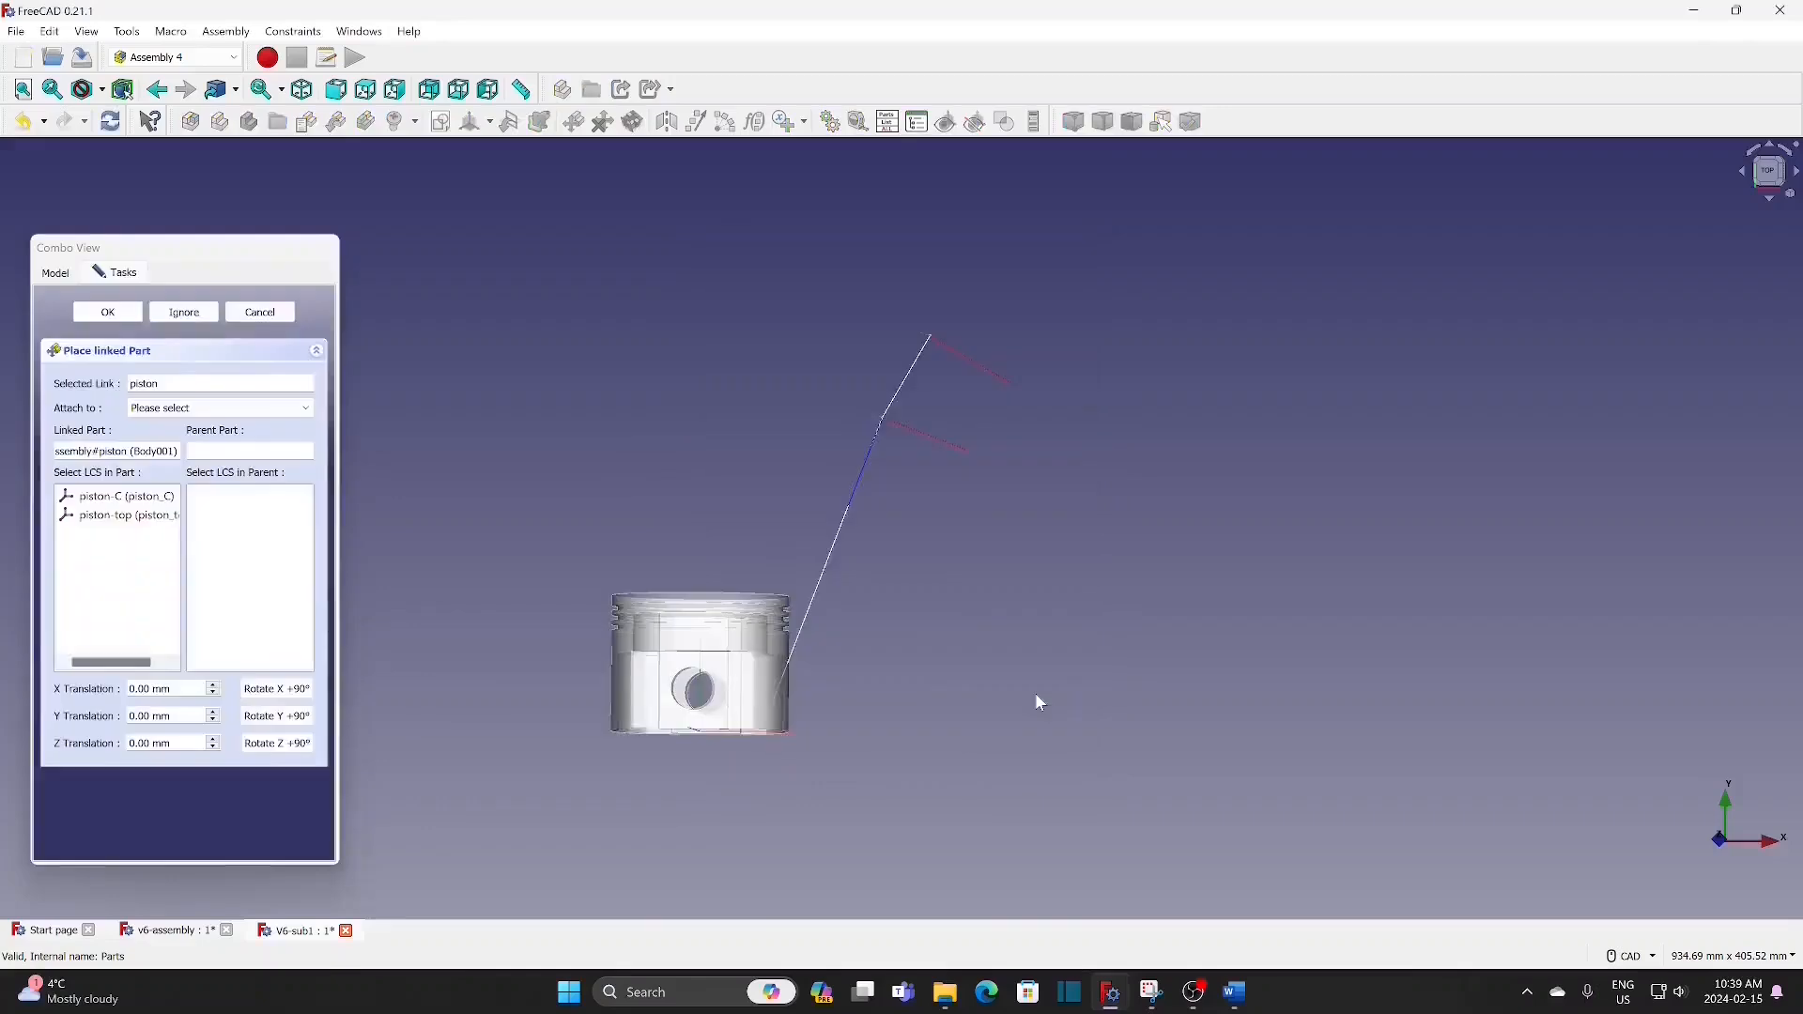
Step: Attach the piston's piston-top coordinate system to piston-t in the parent assembly
left_click(200, 410)
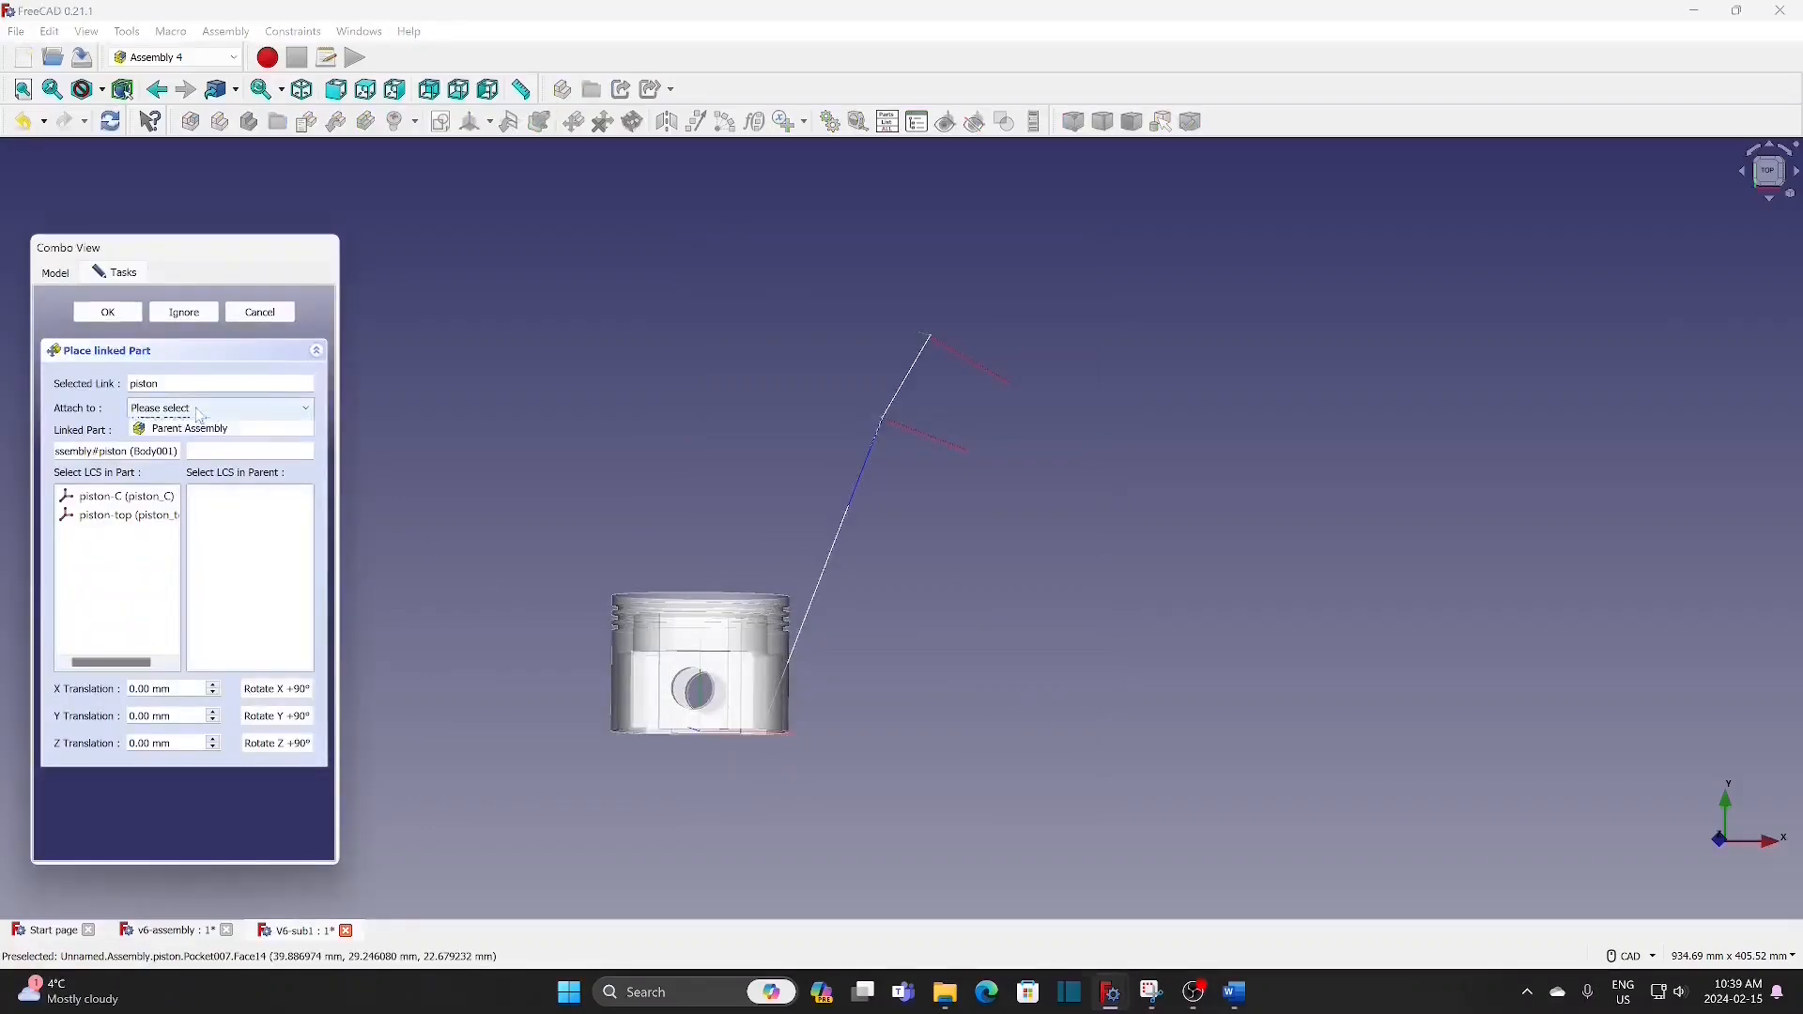
left_click(188, 439)
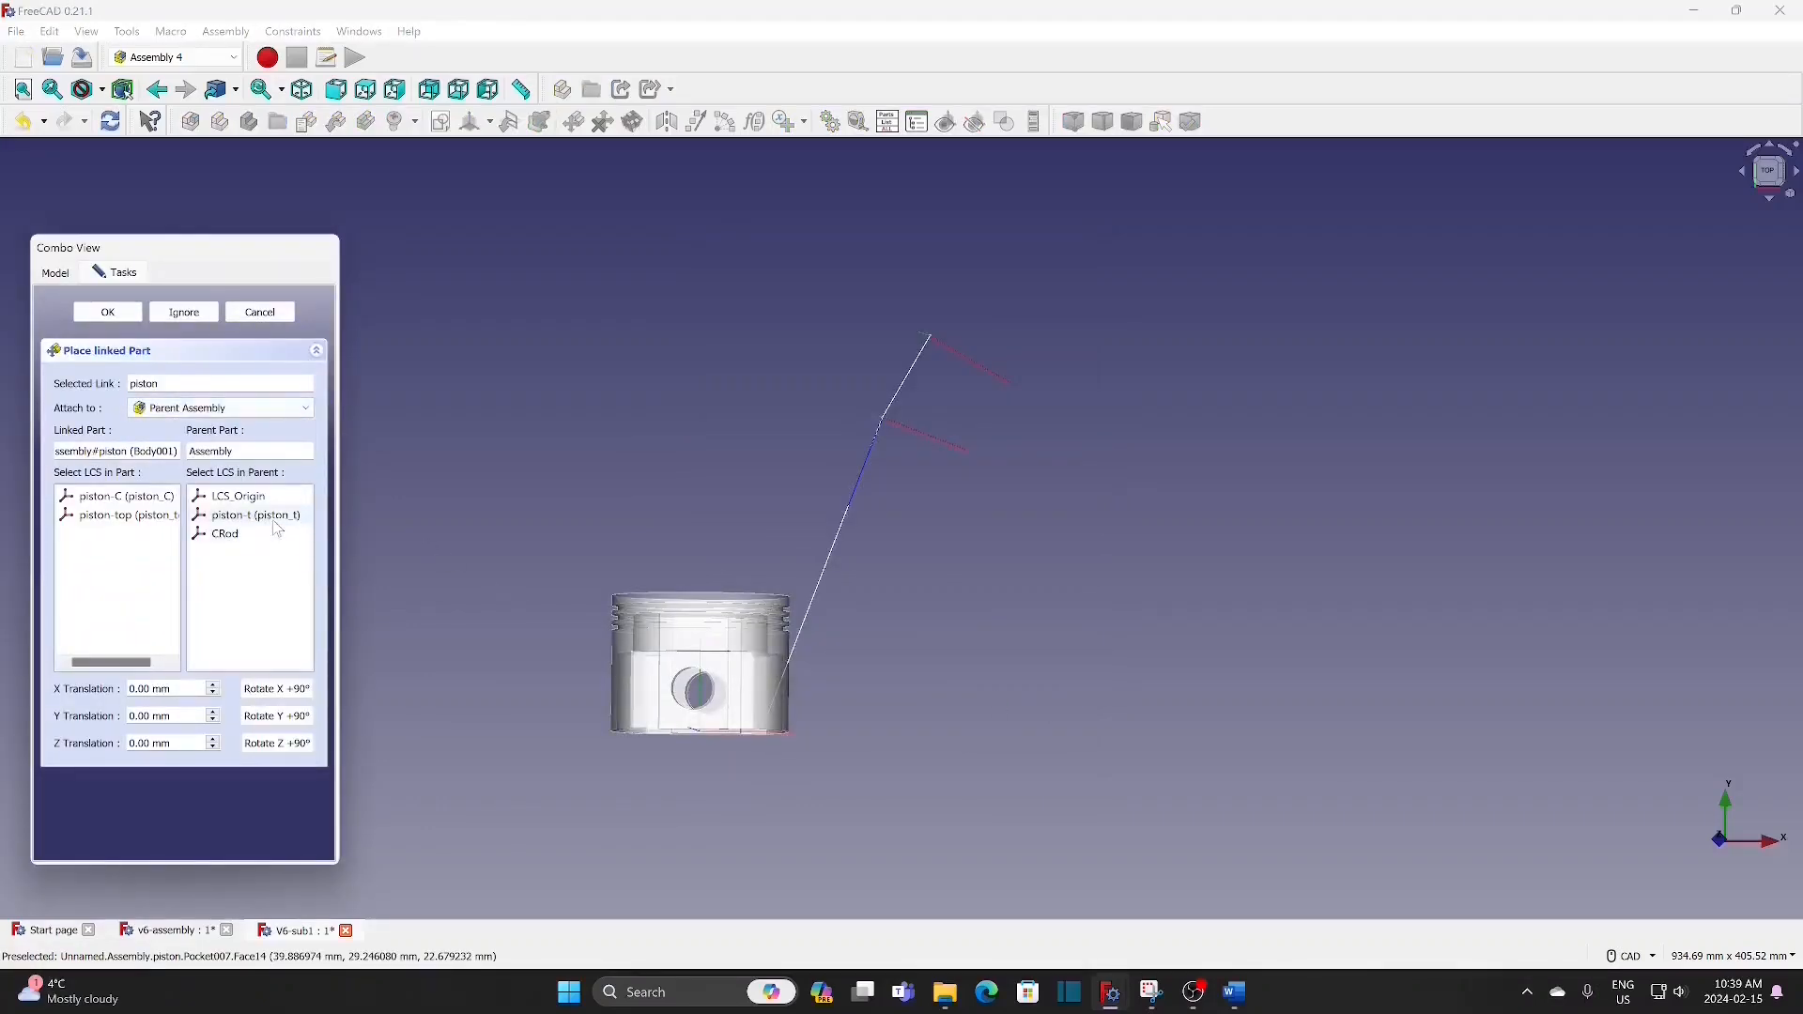
left_click(275, 520)
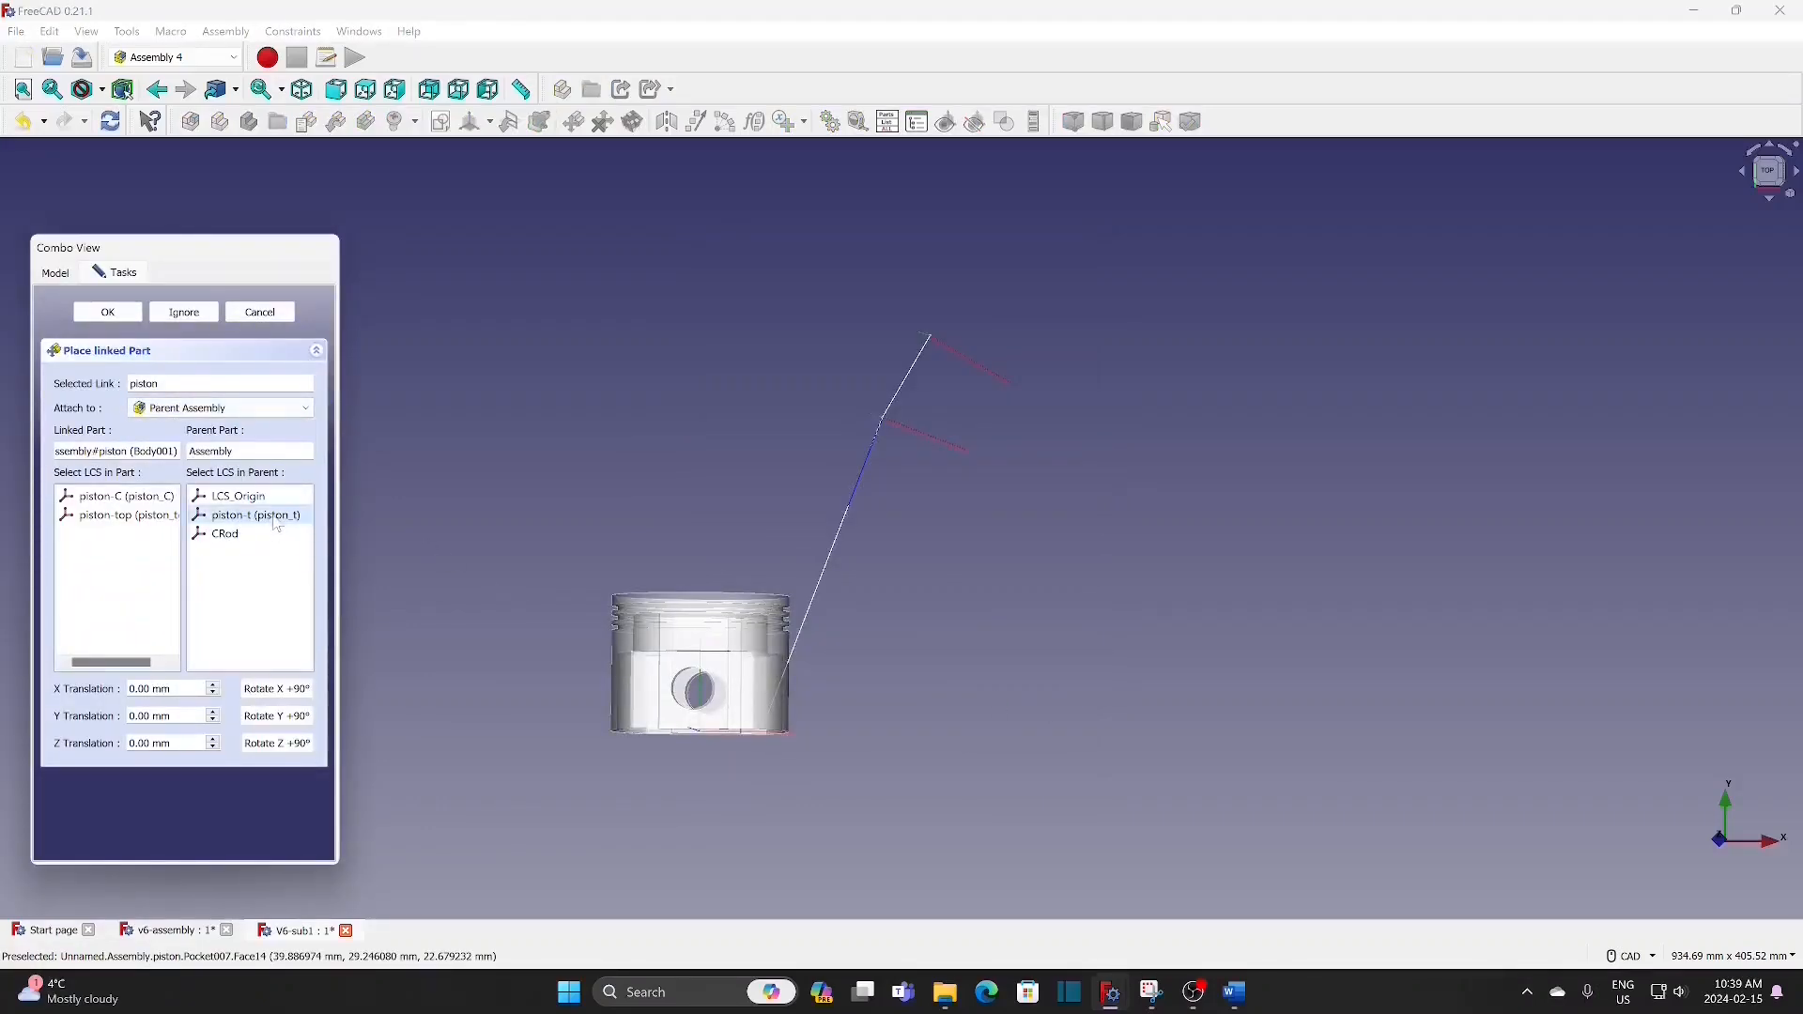
left_click(124, 518)
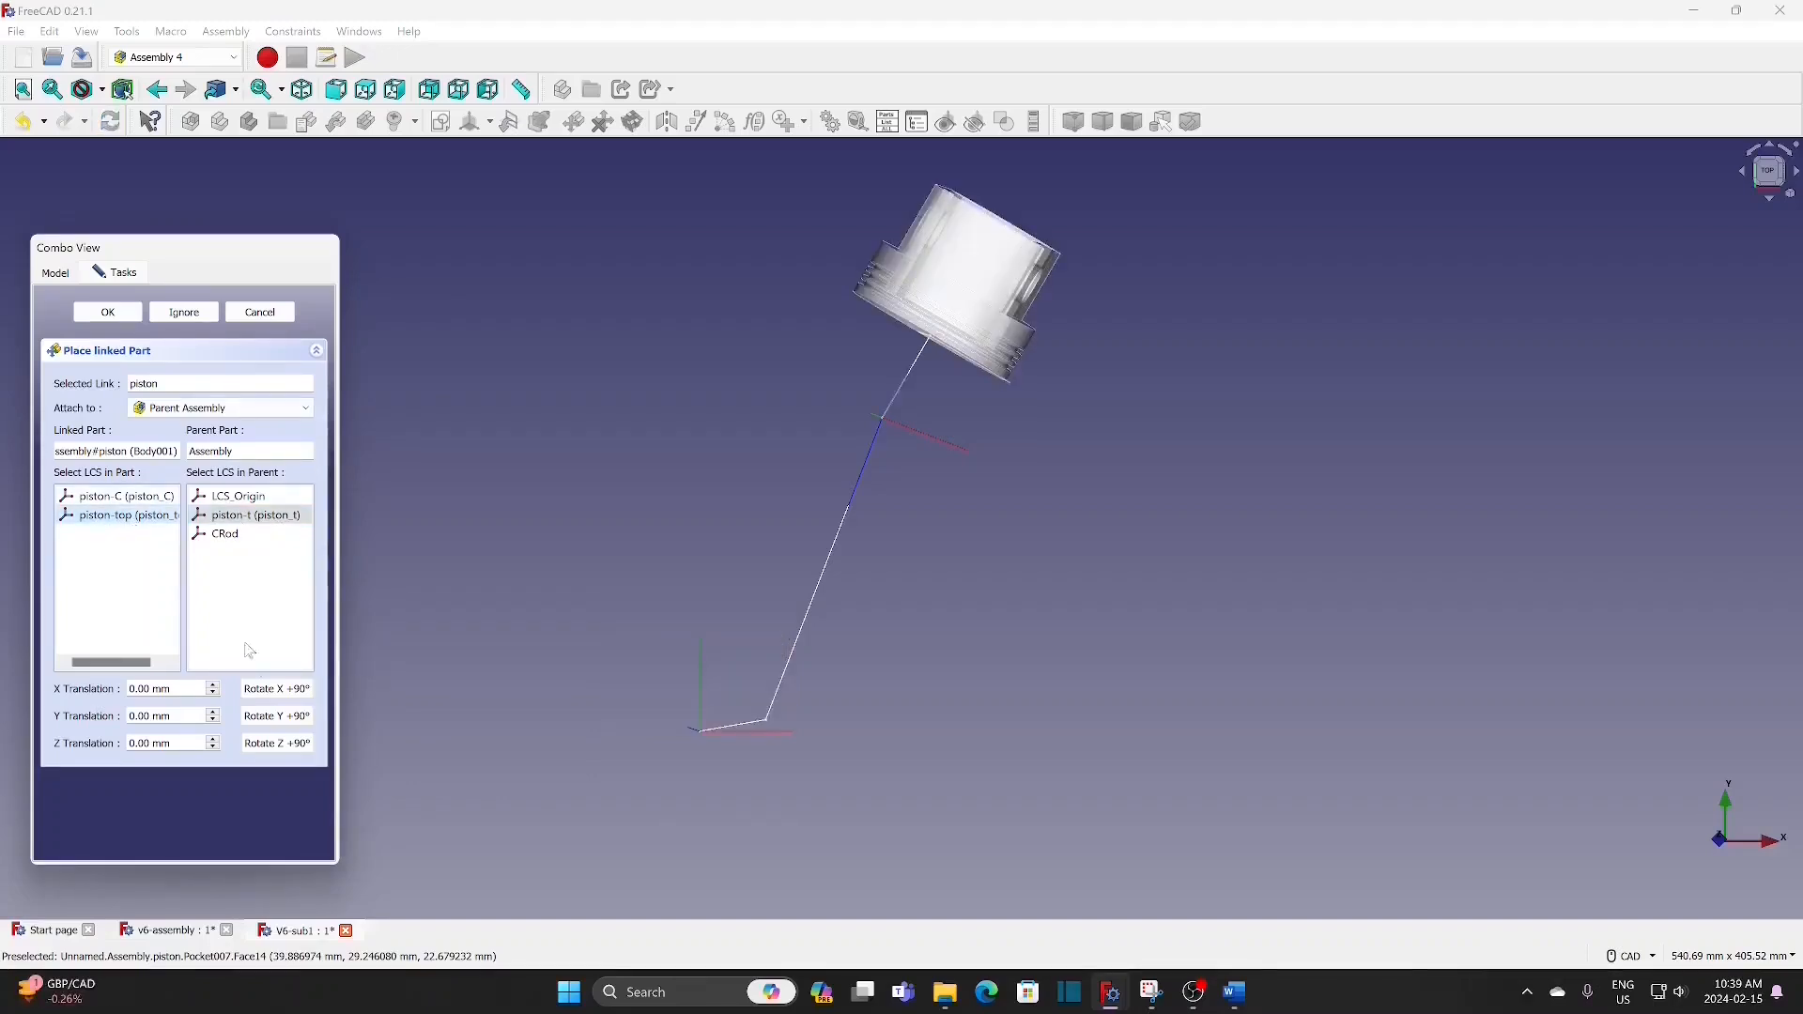
Step: Rotate the piston 180° about X and 90° about Z, and accept its placement
left_click(278, 693)
left_click(279, 693)
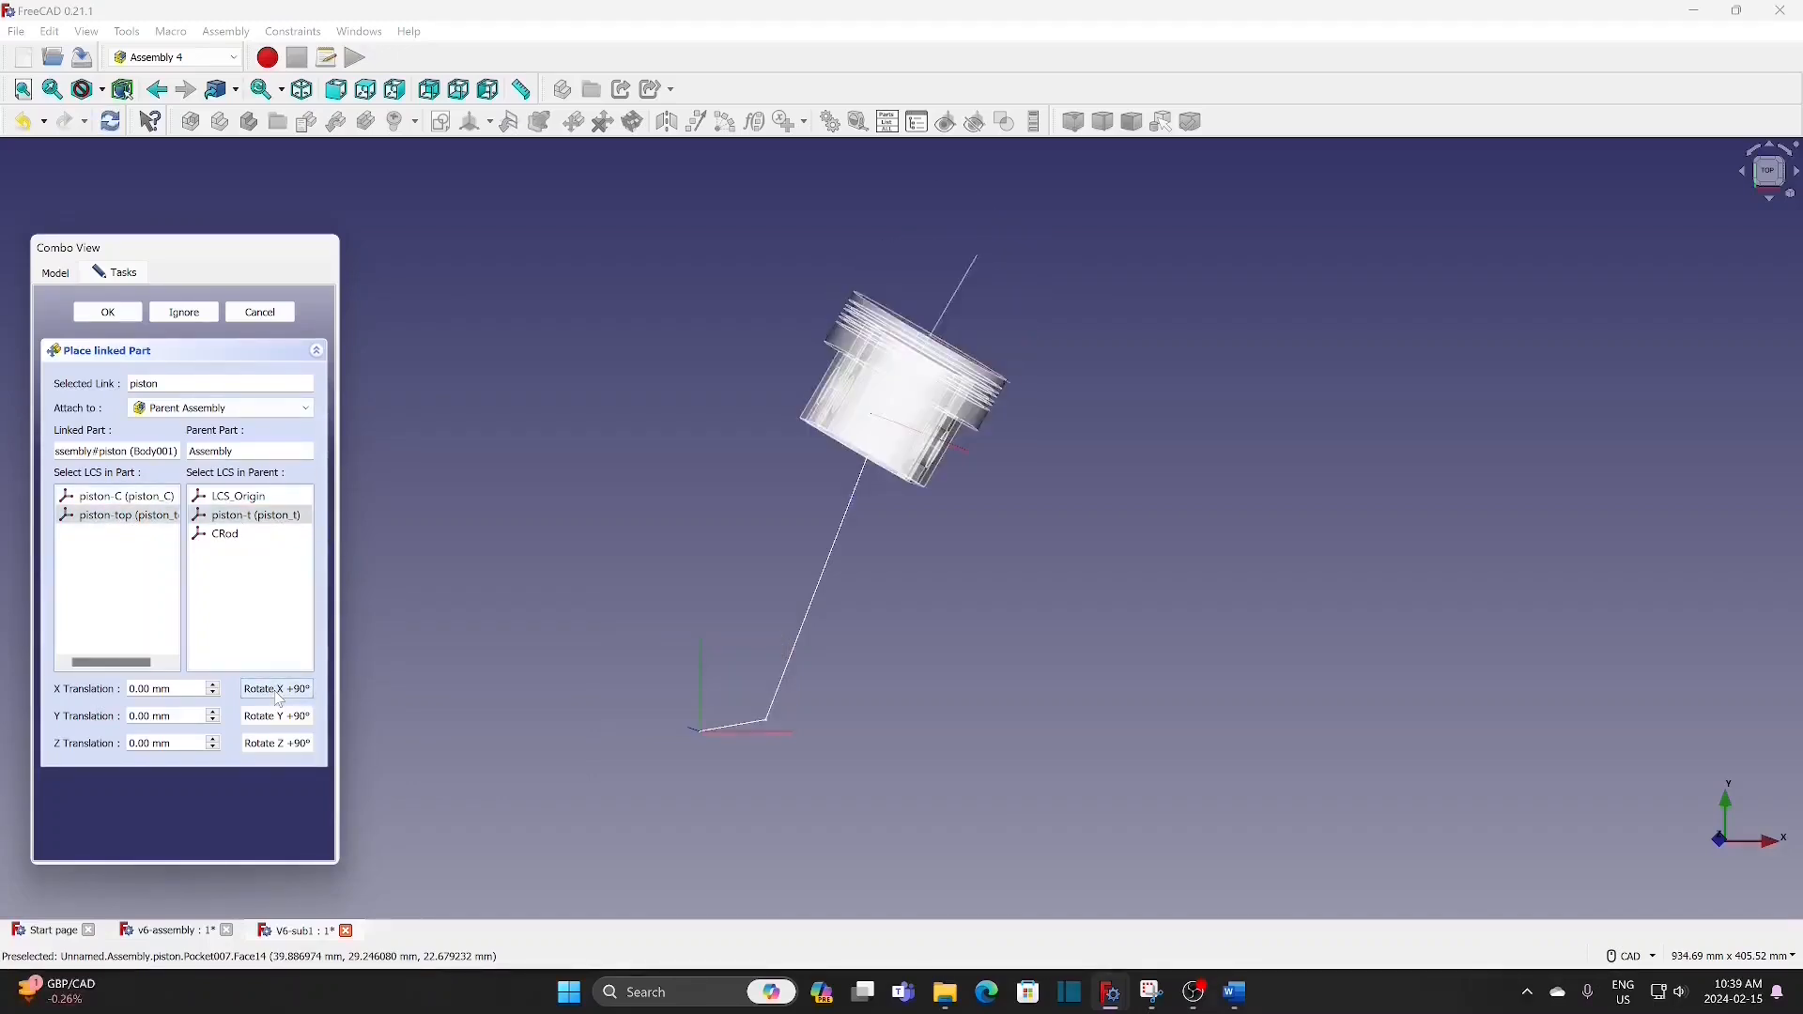
left_click(294, 748)
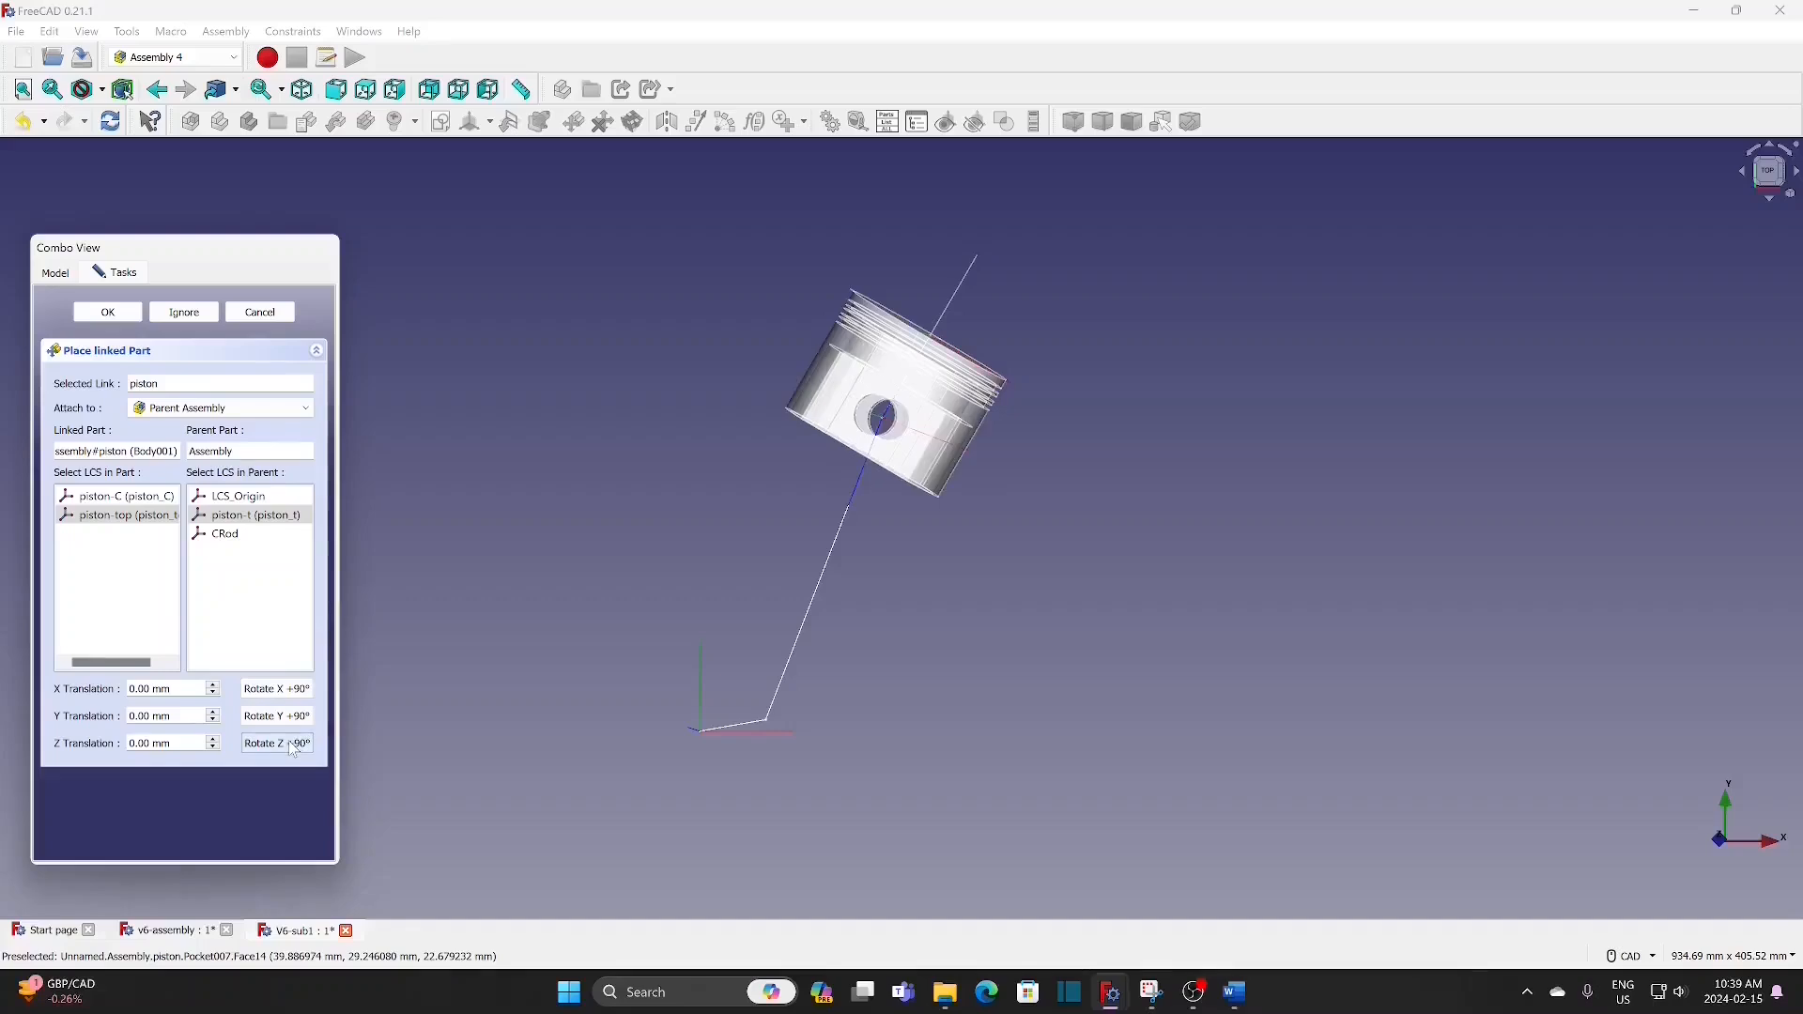
left_click(109, 312)
Step: Insert the piston-pin part and attach its pin-C coordinate system to the piston's piston-C
left_click(1766, 176)
left_click(130, 442)
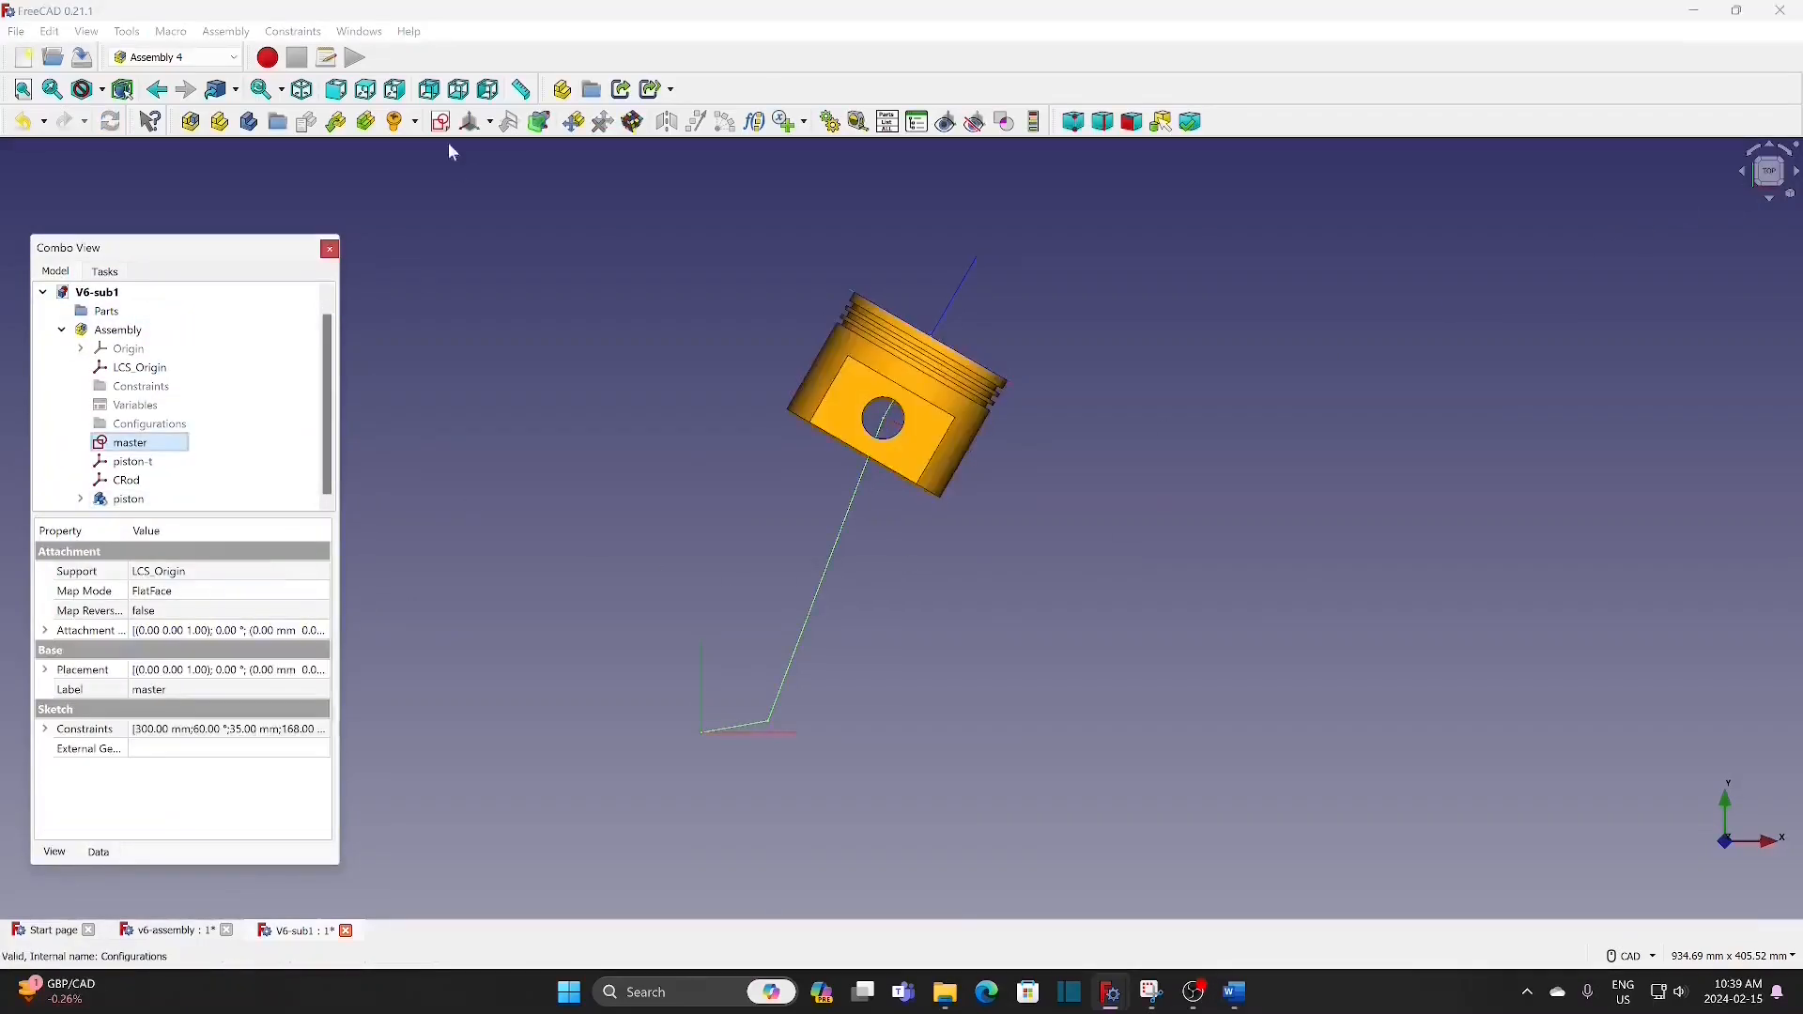
left_click(338, 122)
left_click(875, 408)
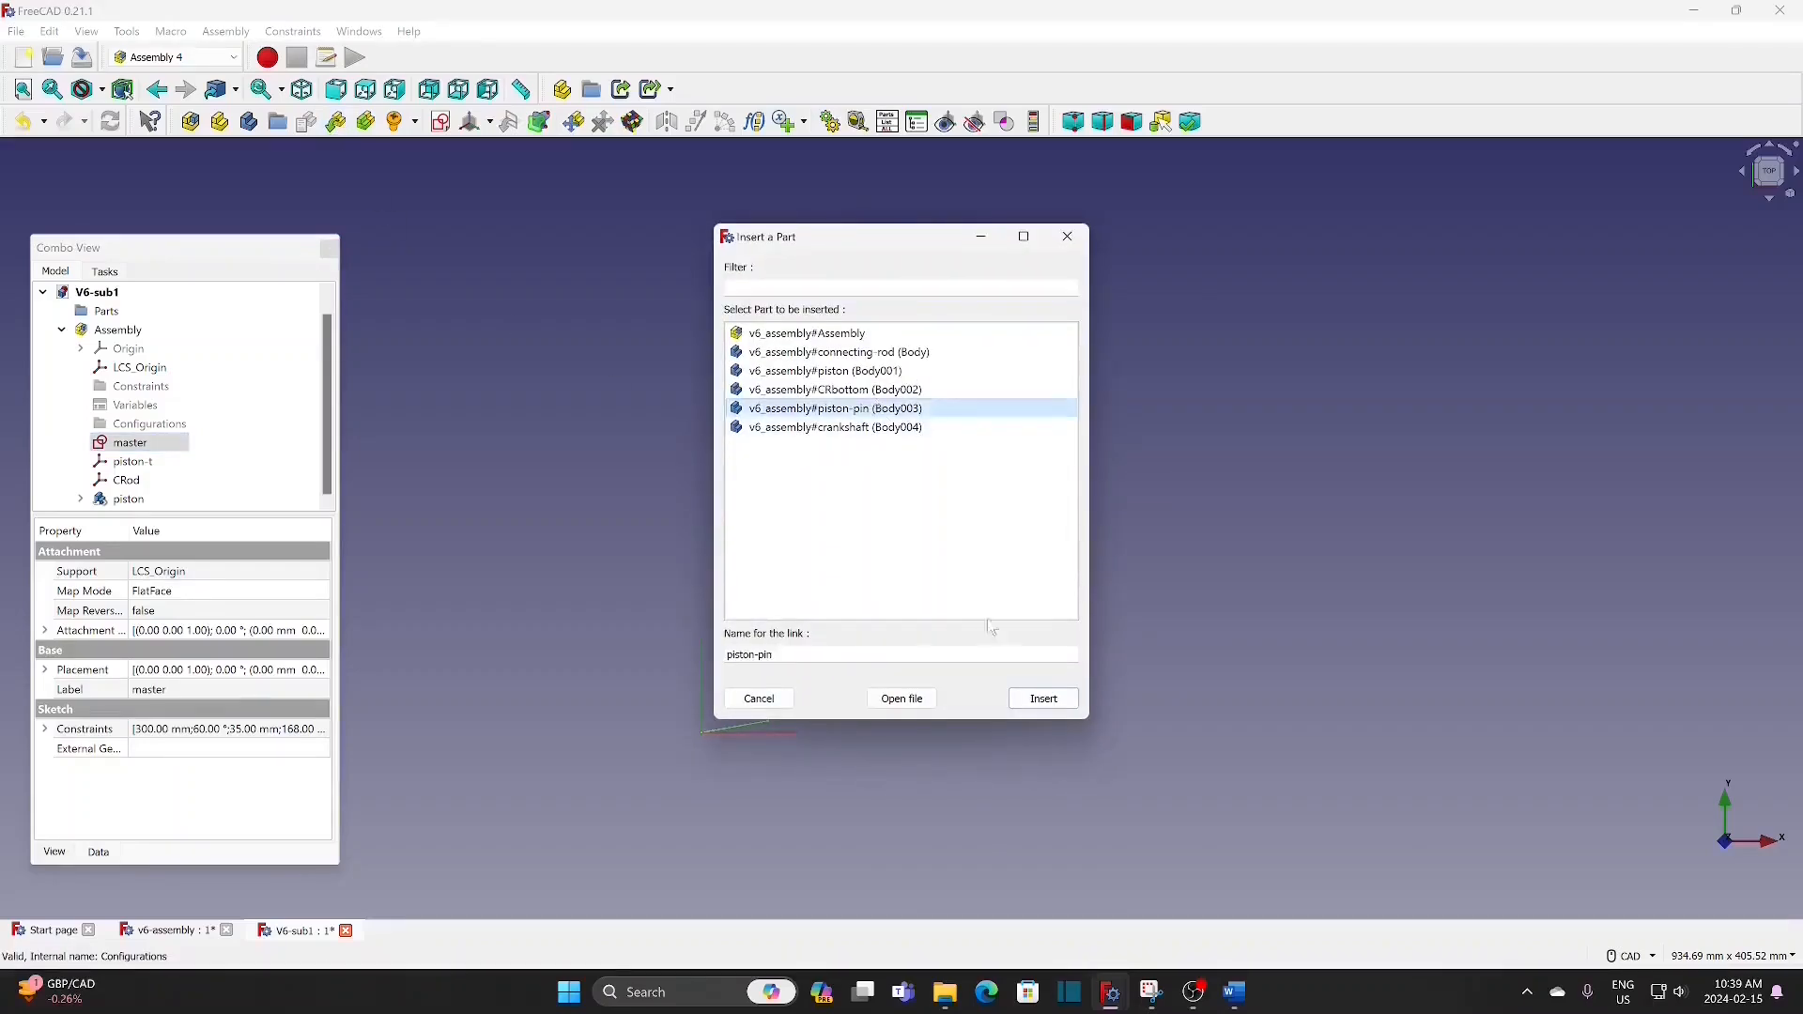
left_click(1044, 701)
left_click(241, 410)
left_click(179, 456)
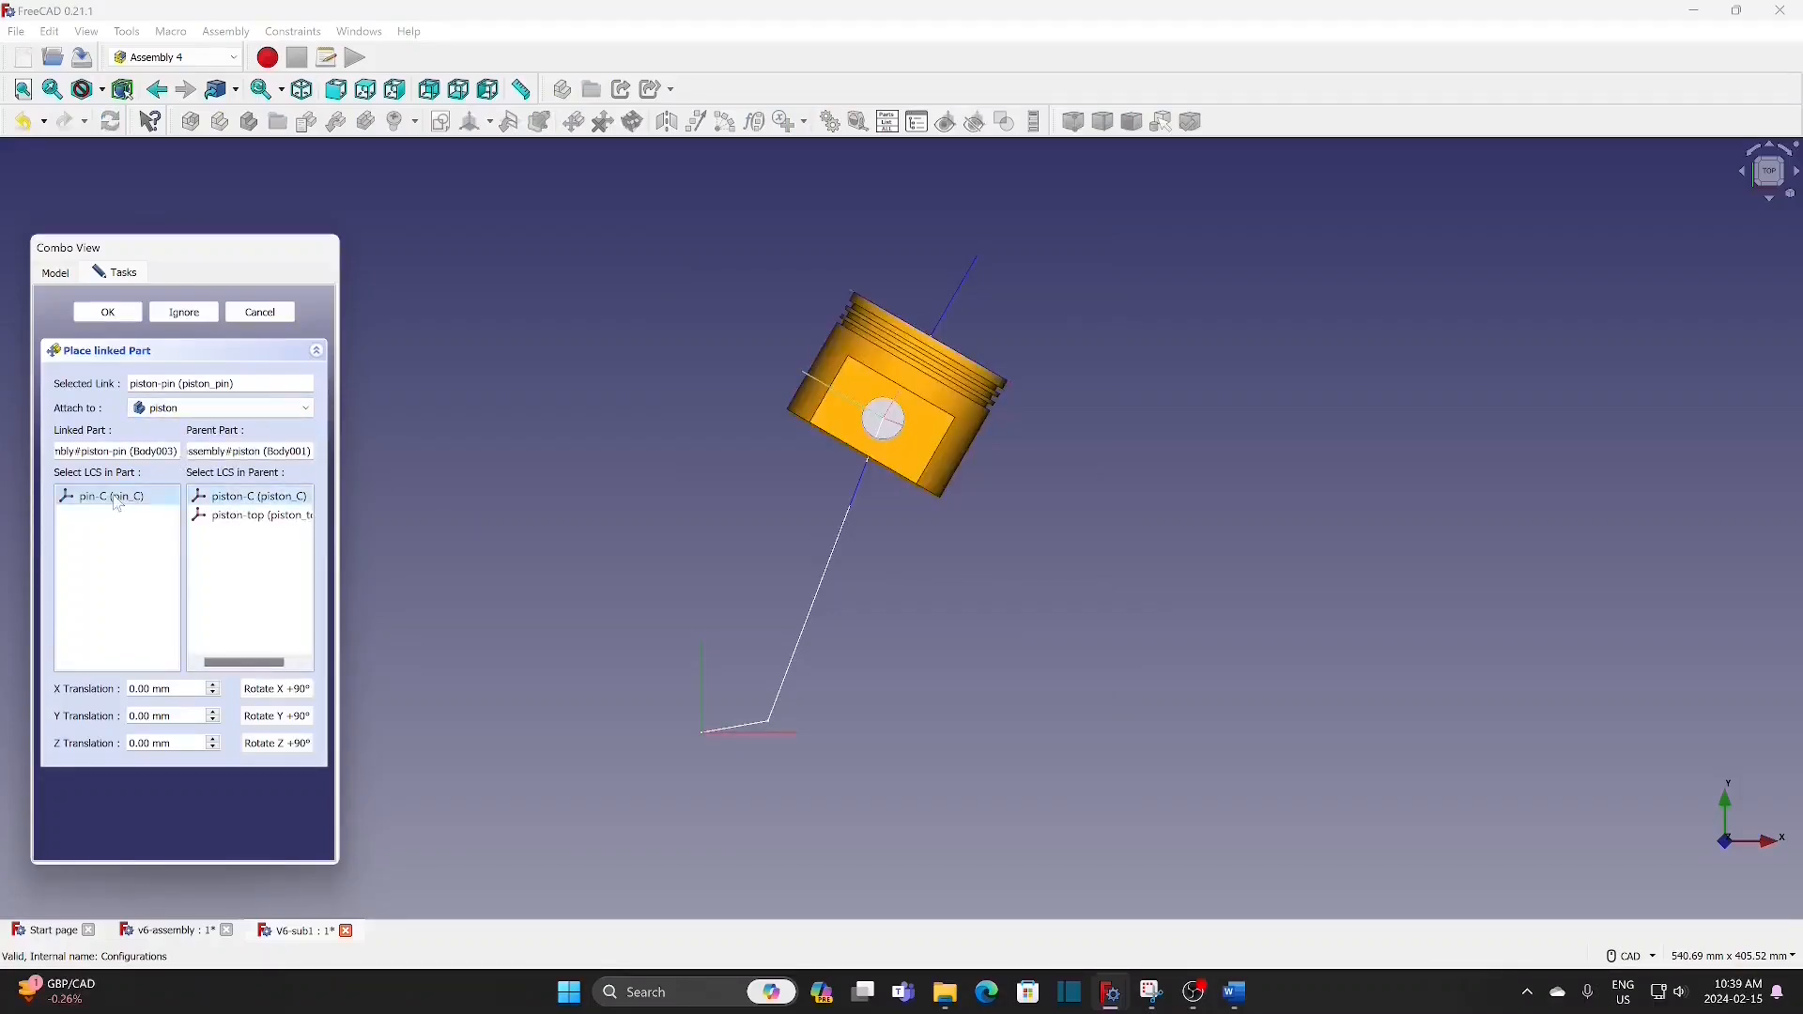
left_click(117, 312)
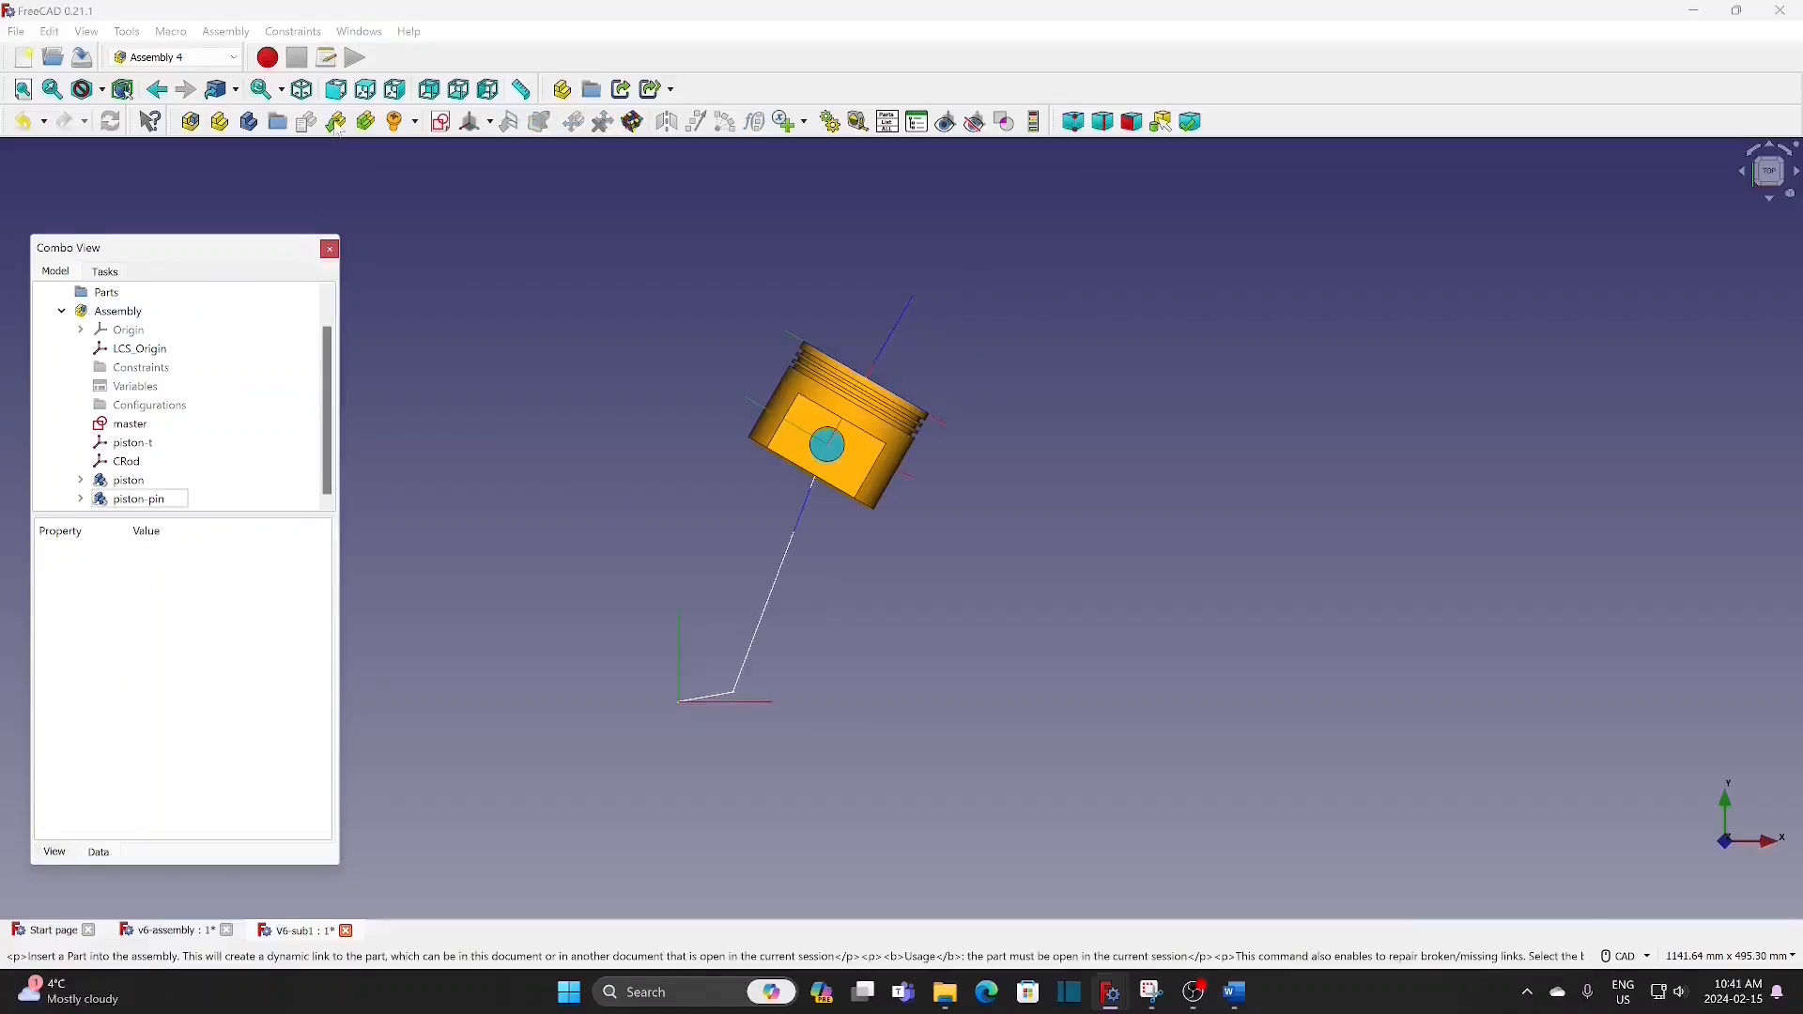
Step: Insert the connecting-rod part and attach its Crod-top coordinate system to CRod in the parent assembly
left_click(337, 122)
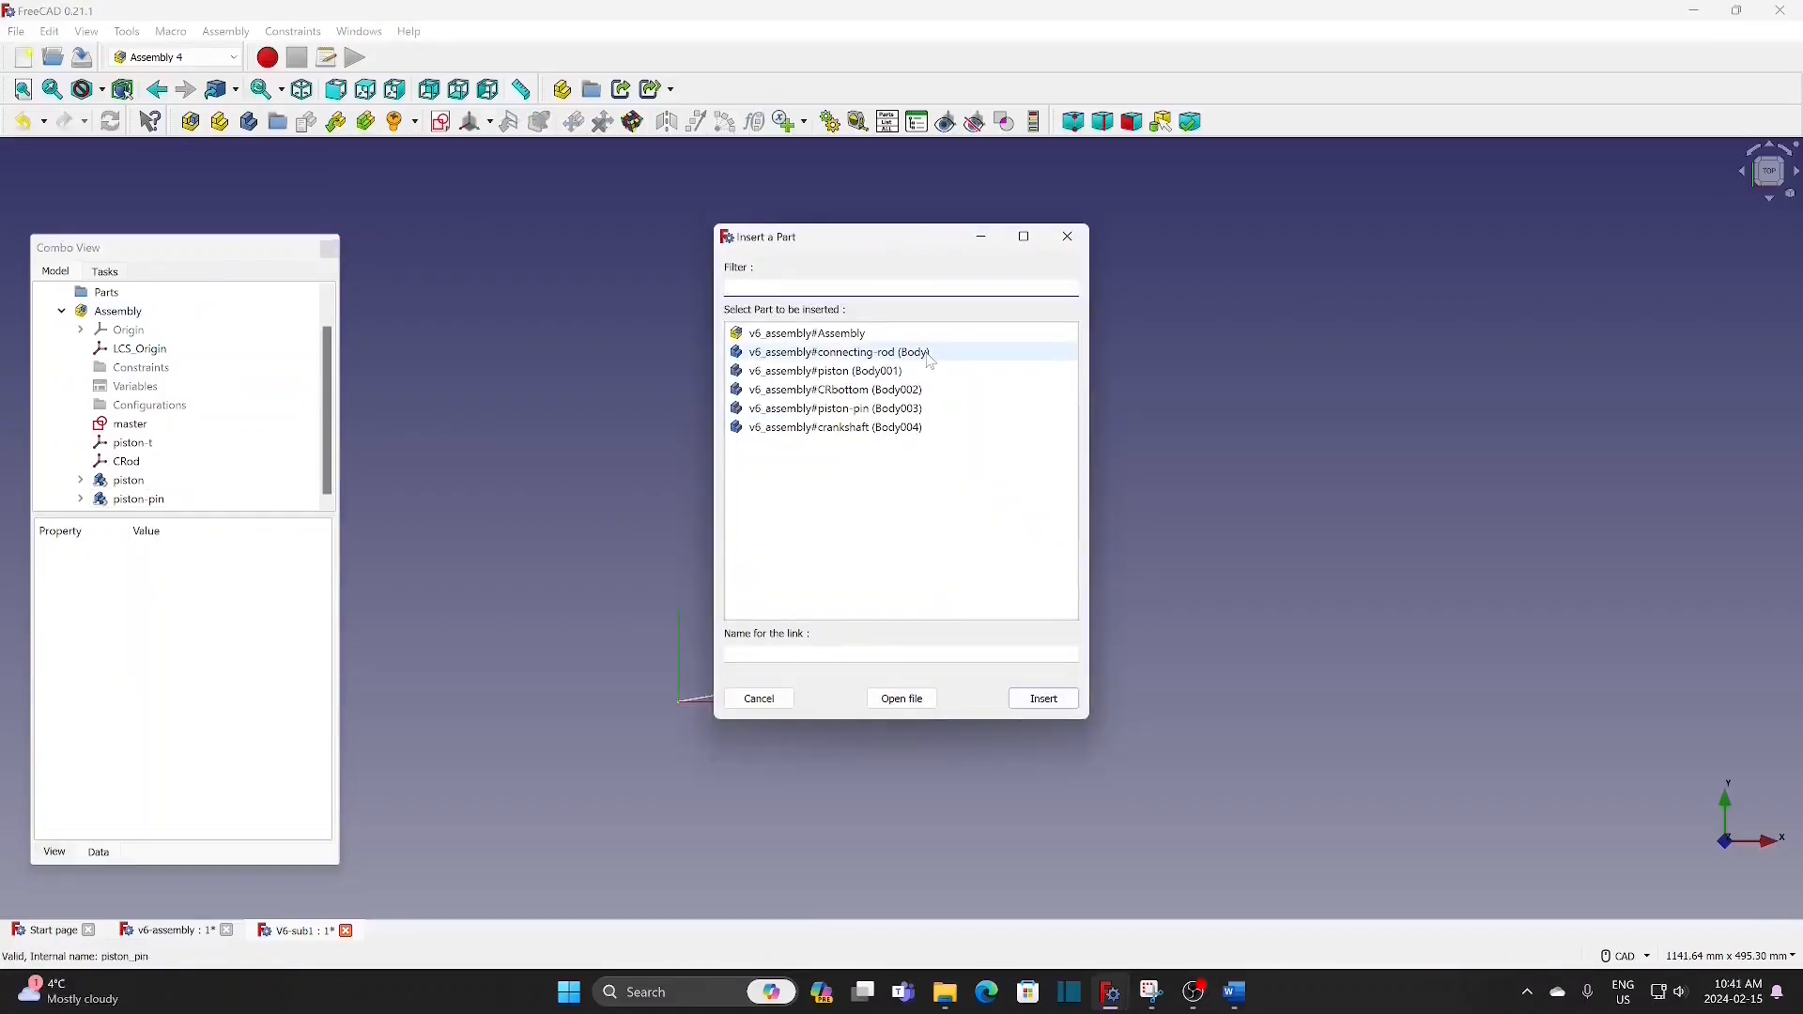
left_click(932, 361)
left_click(1023, 700)
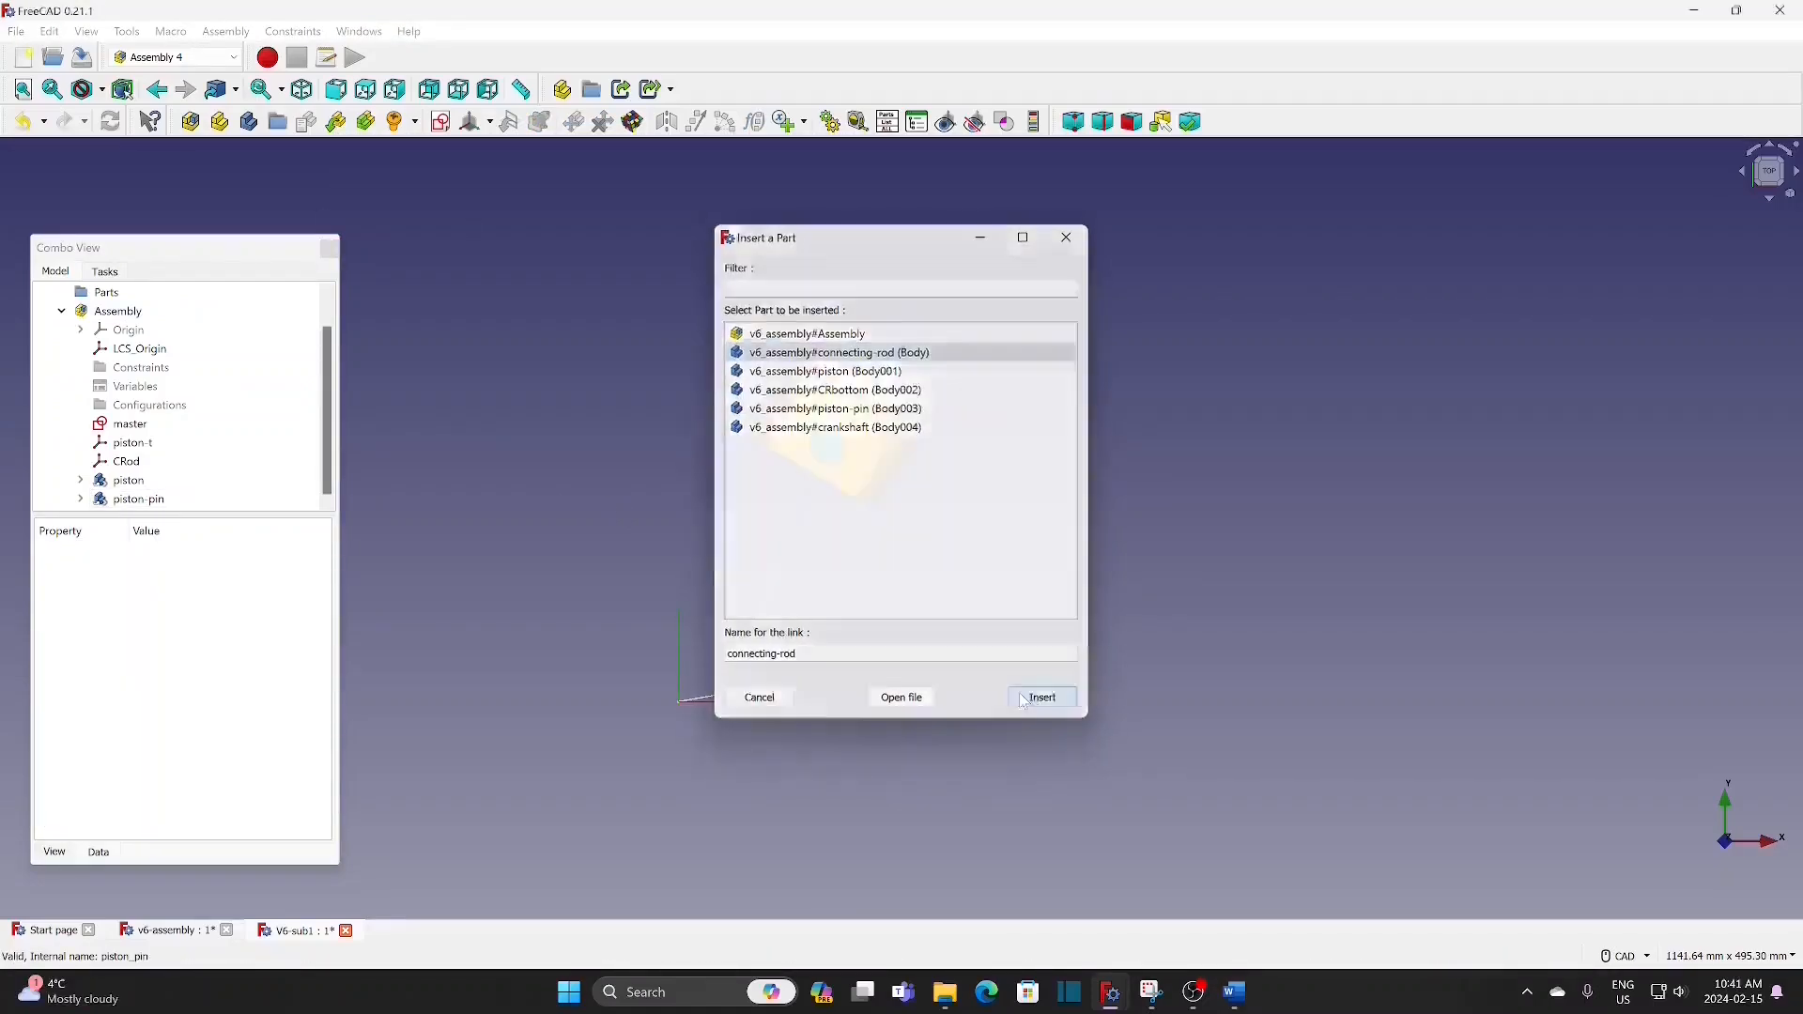
left_click(234, 413)
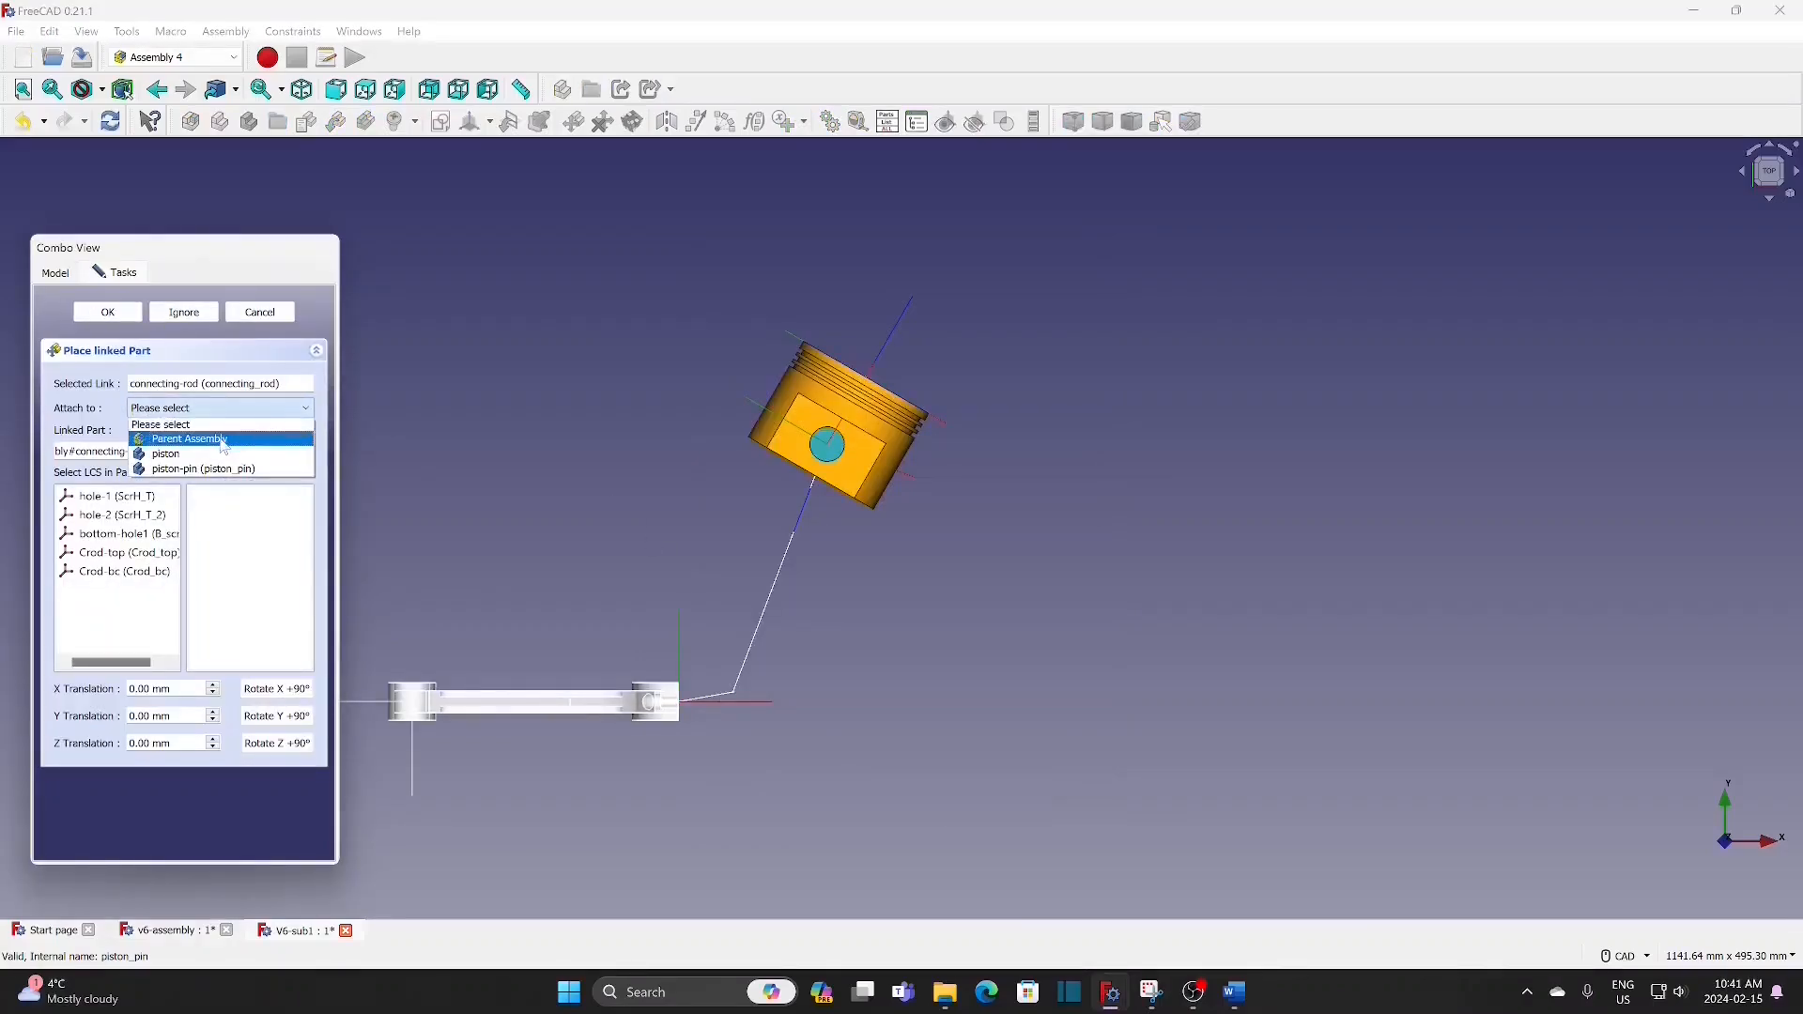
left_click(228, 440)
left_click(229, 537)
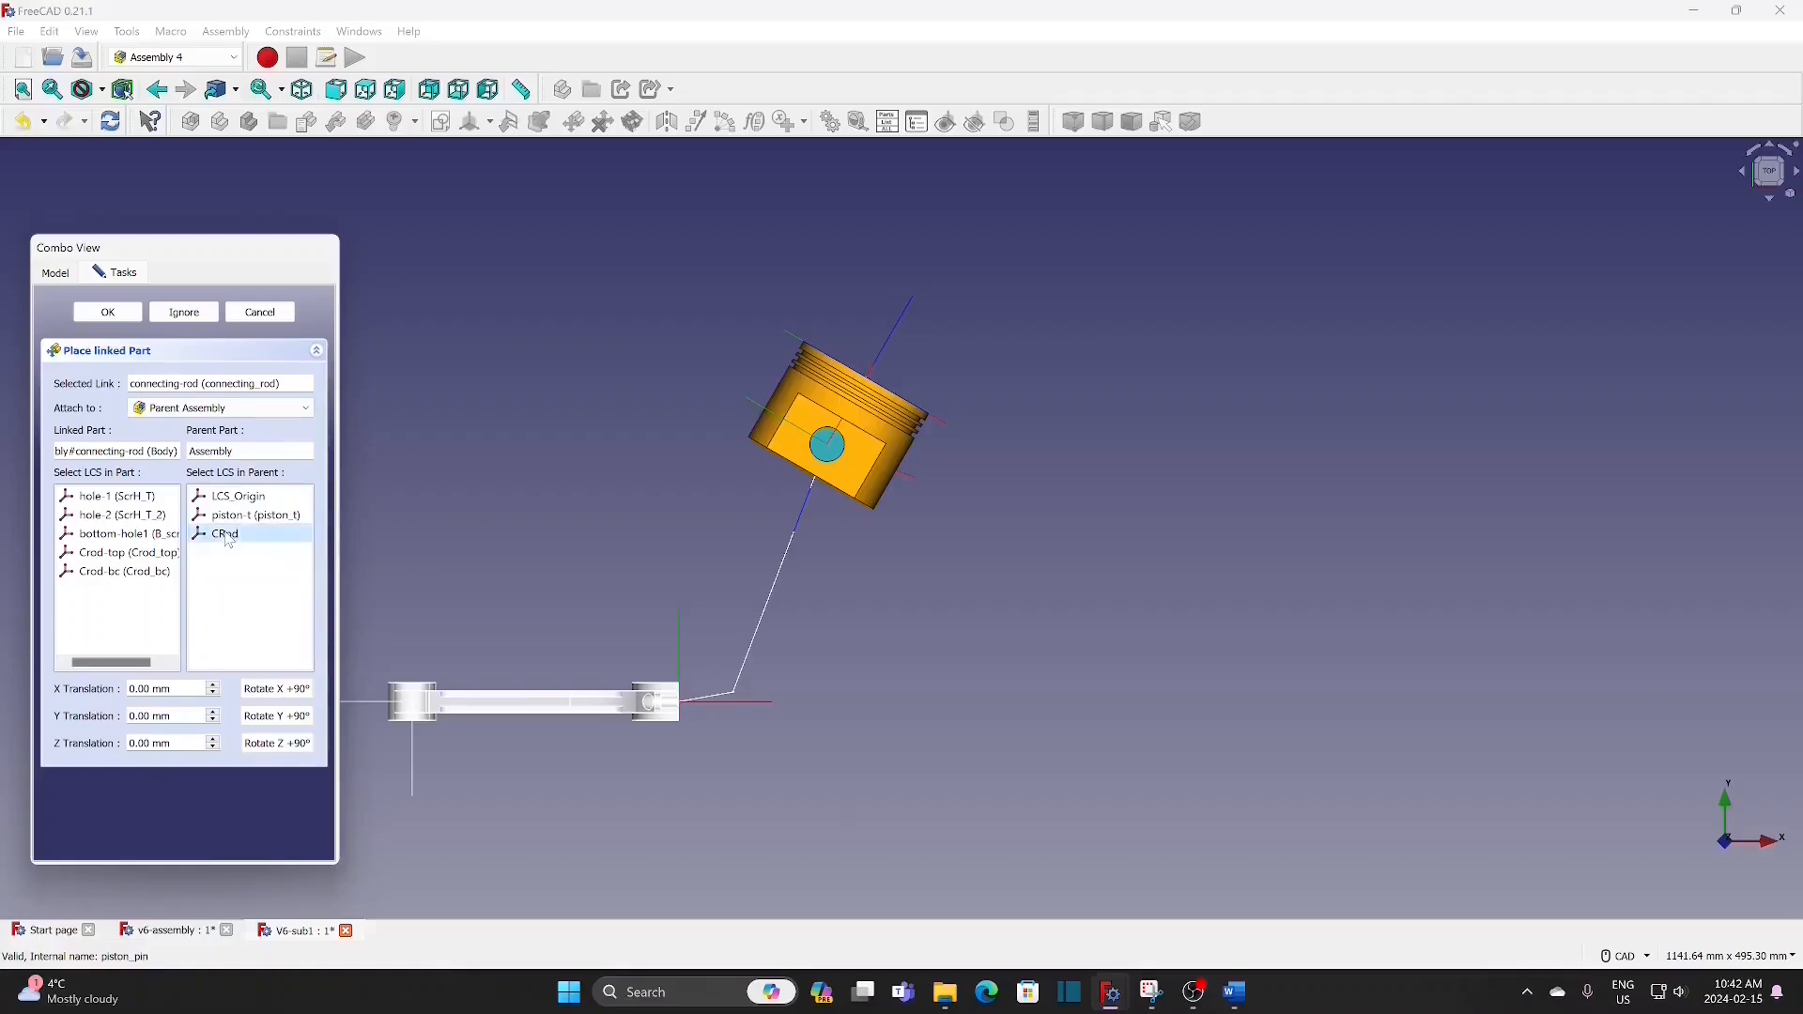
left_click(141, 554)
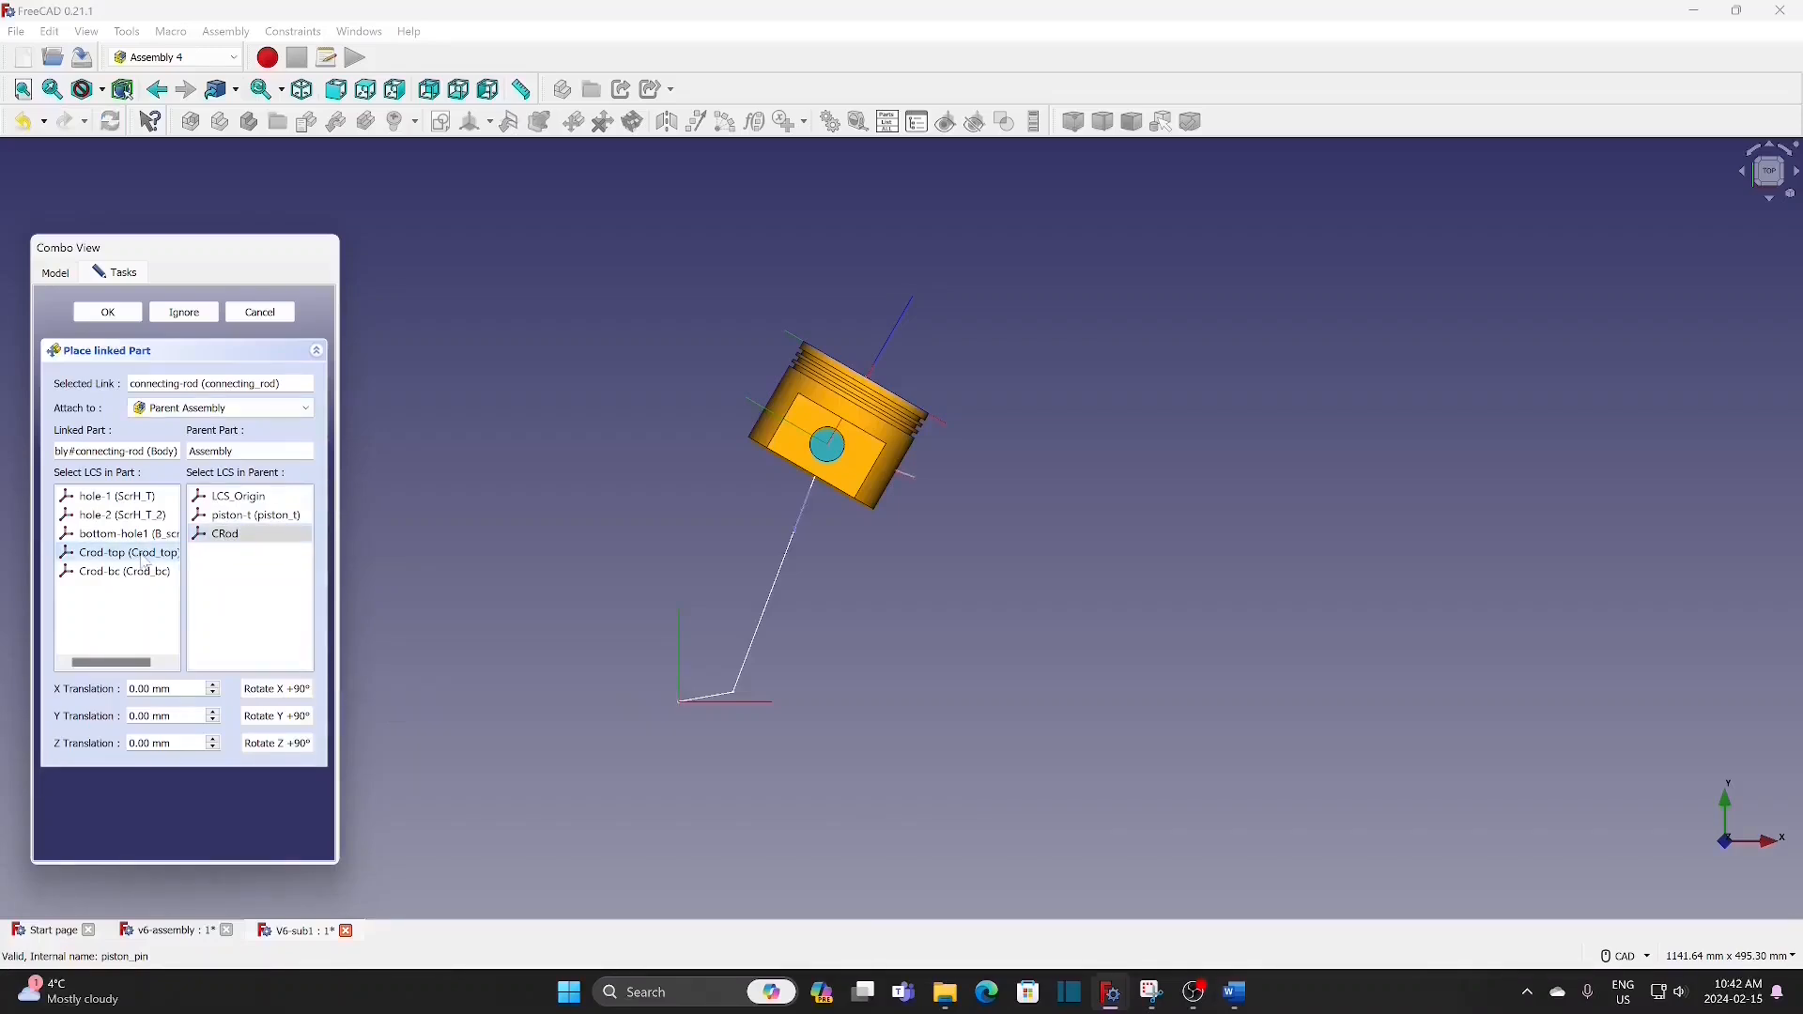
Step: Rotate the connecting rod in 90° steps about Y and Z until its forked end points down along the sketch line, and accept the placement
left_click(293, 748)
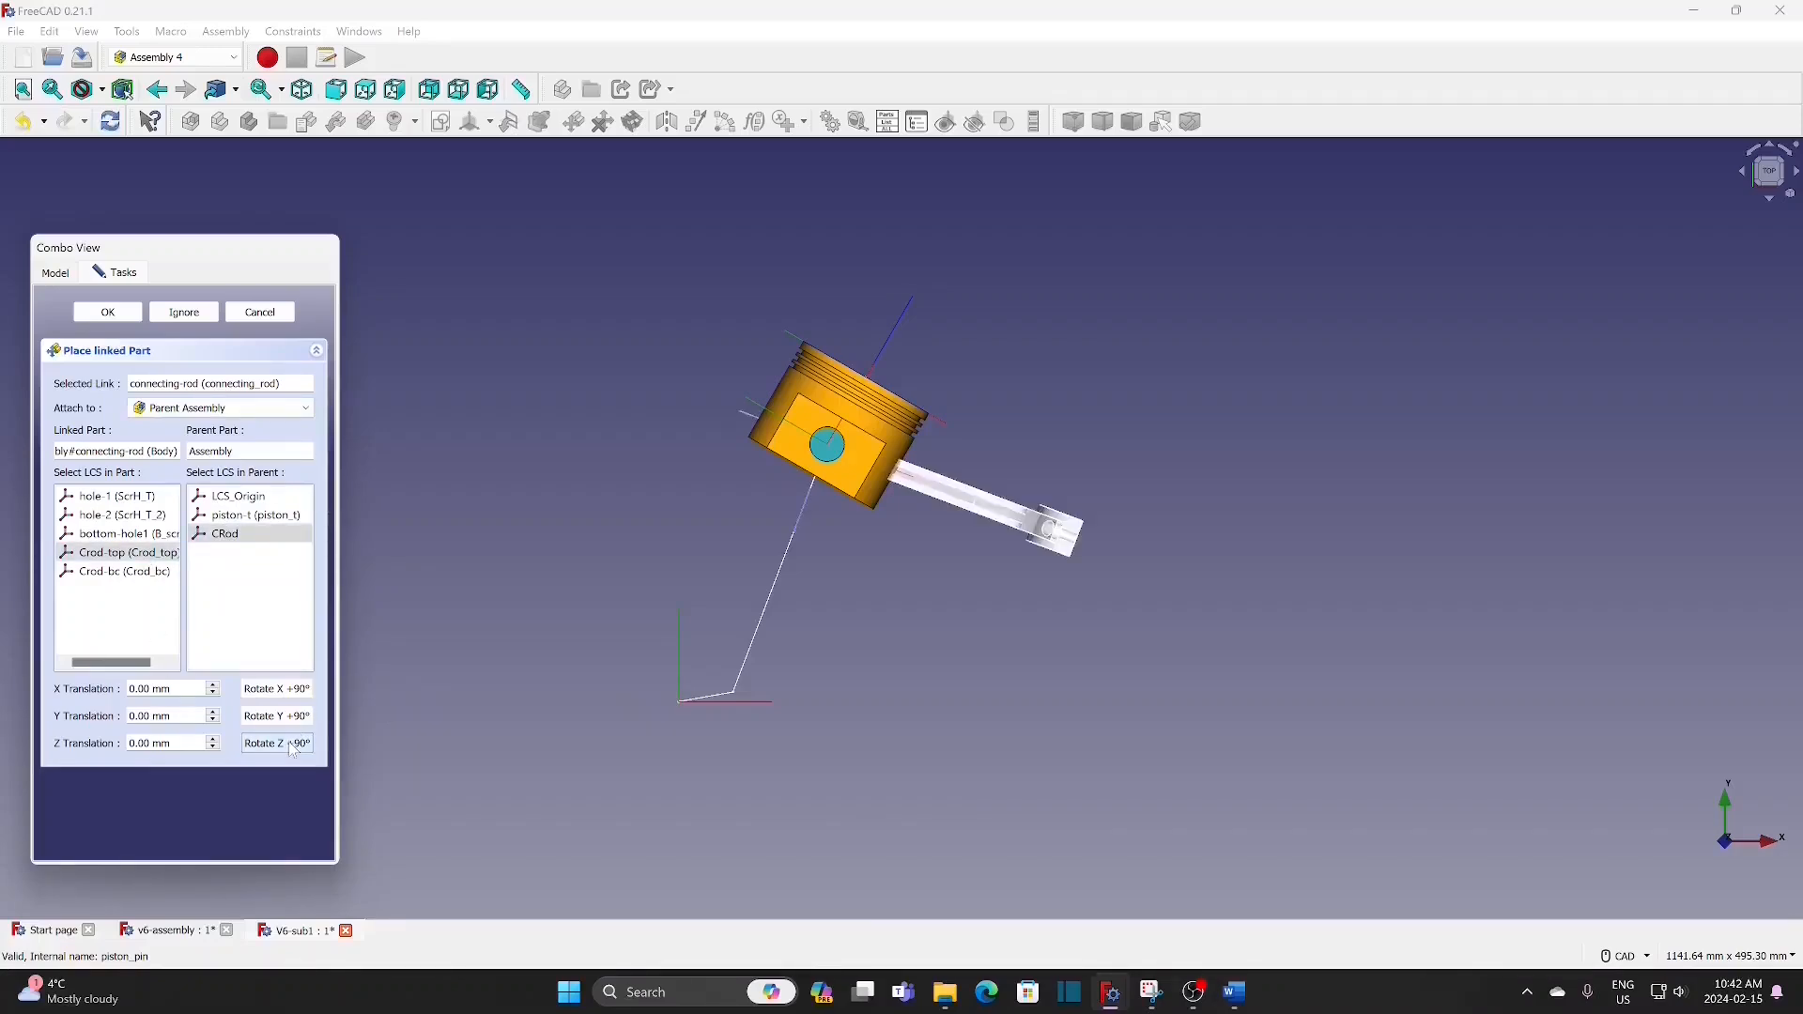
middle_click_drag(1136, 431, 1115, 503)
left_click(298, 723)
left_click(298, 723)
left_click(299, 724)
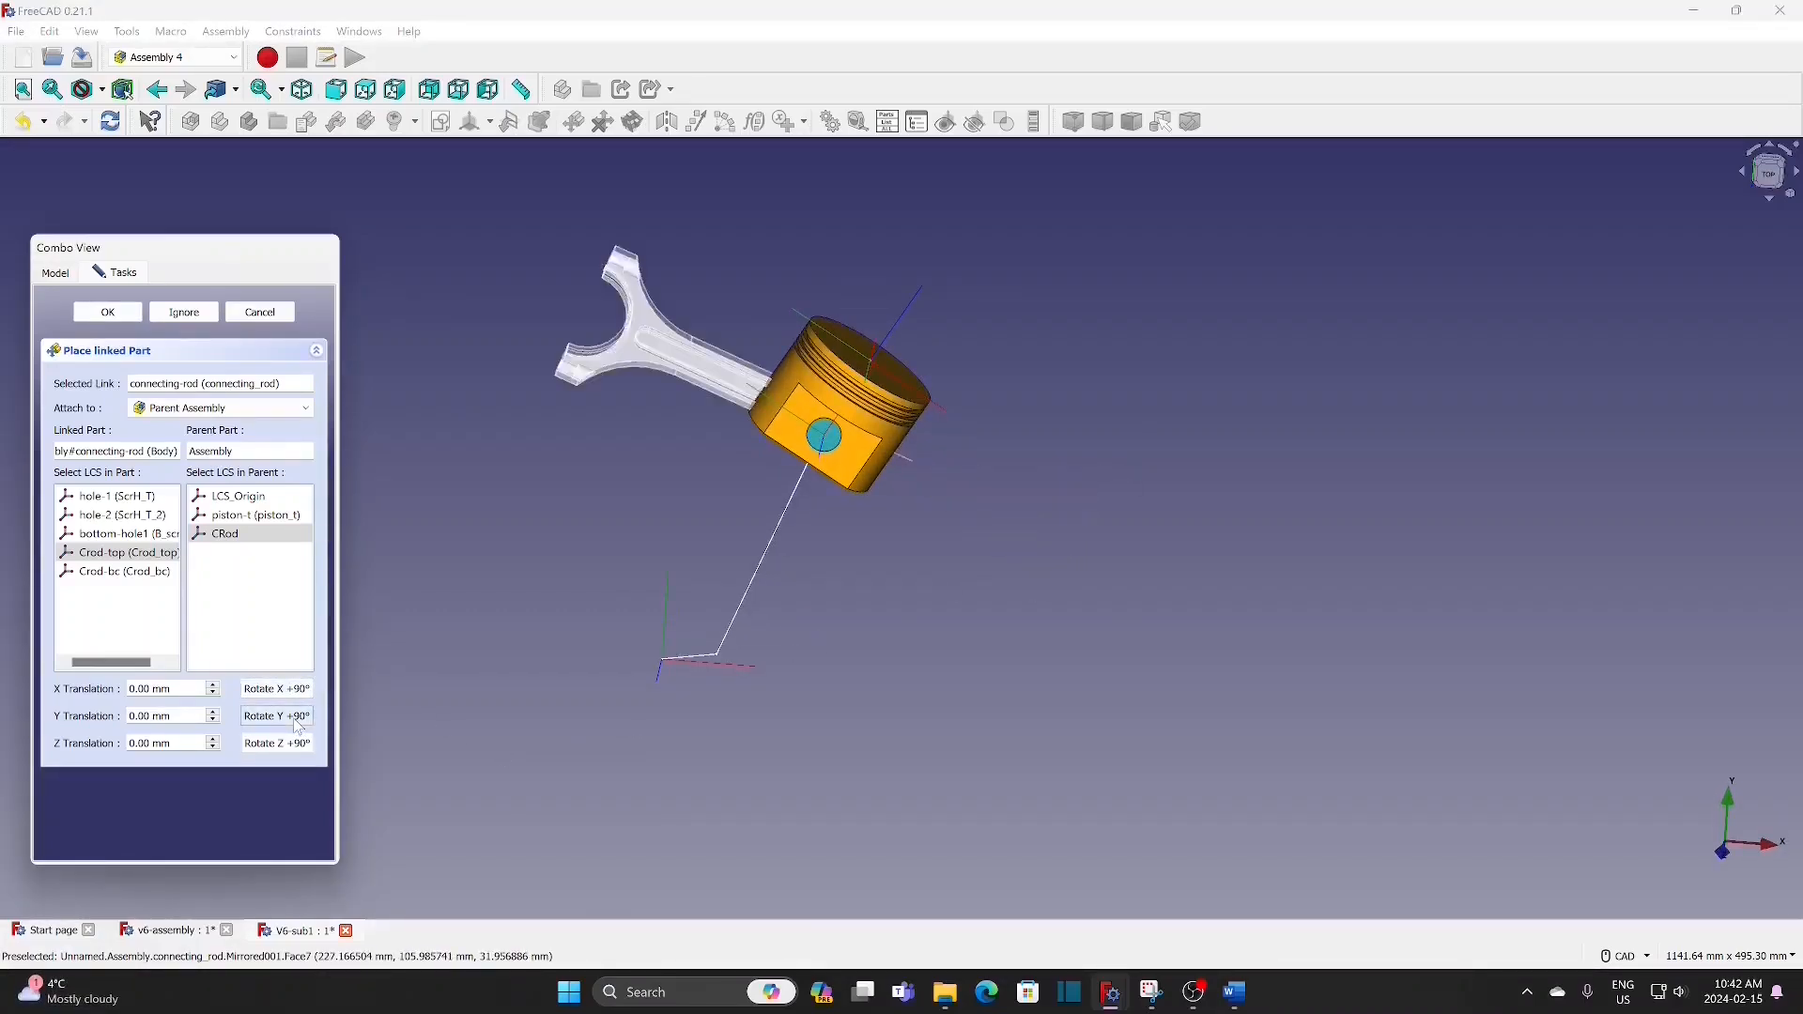
left_click(299, 723)
left_click(298, 723)
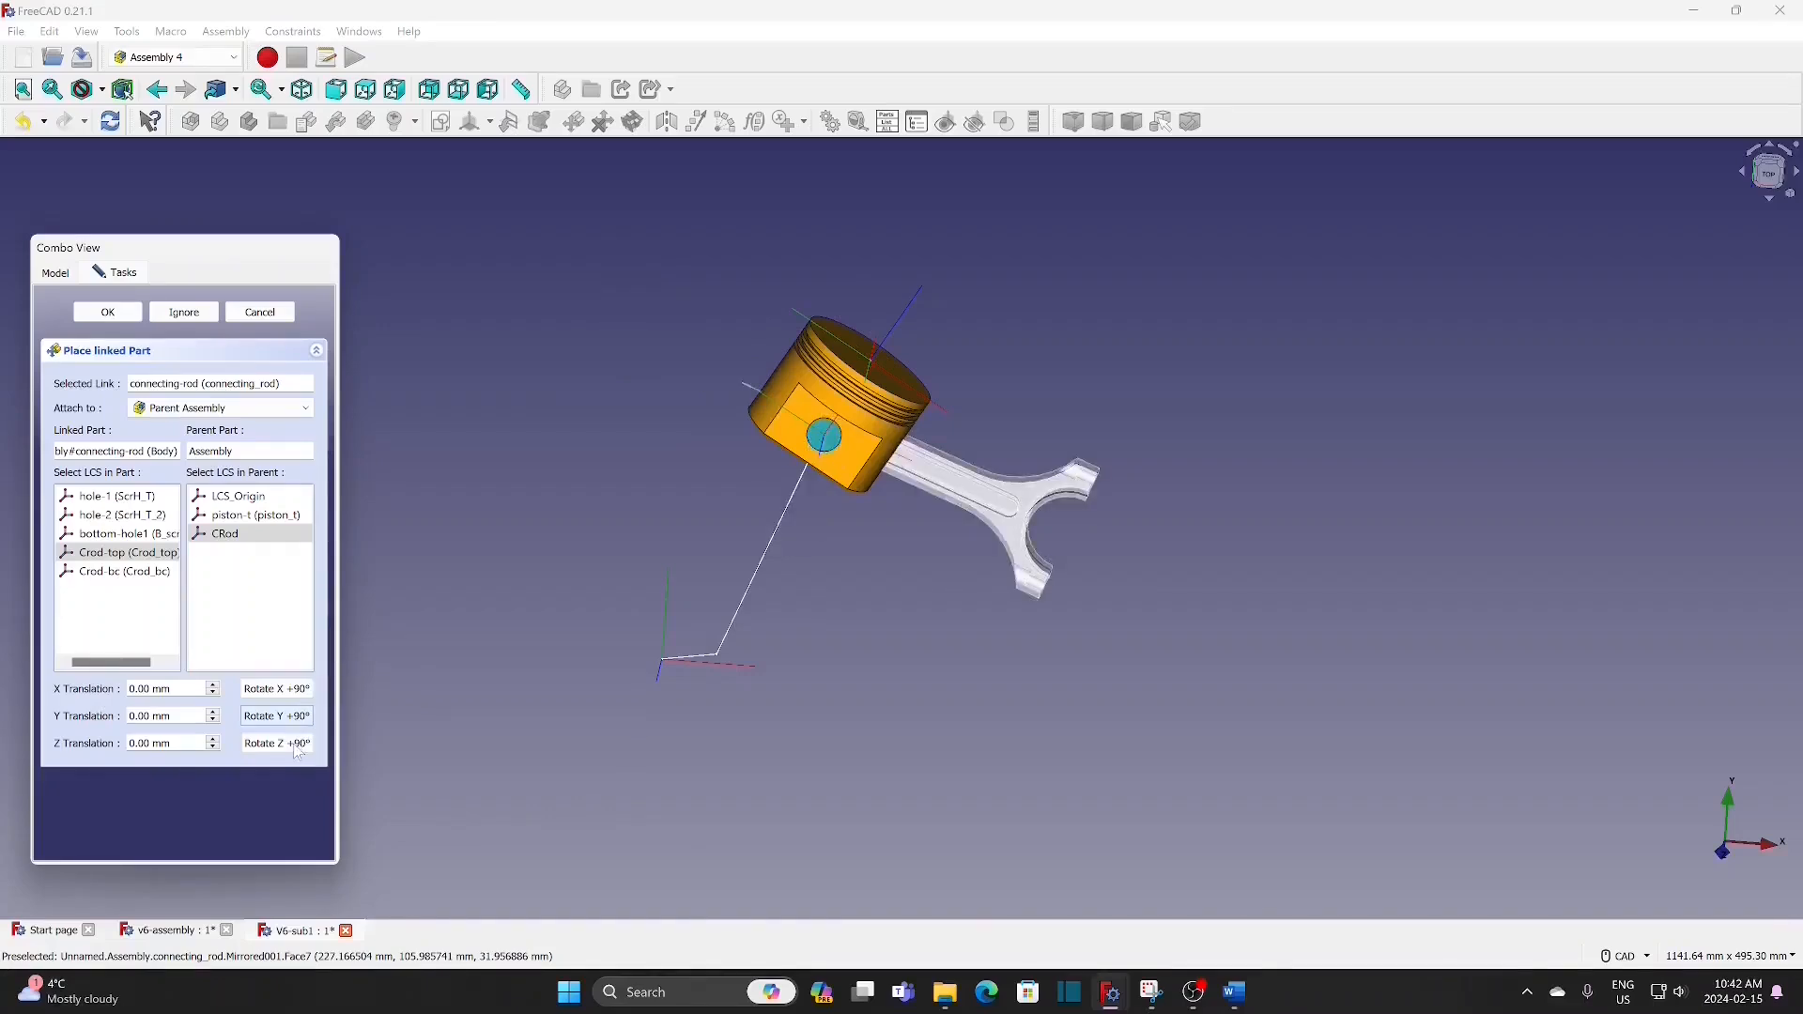
left_click(299, 746)
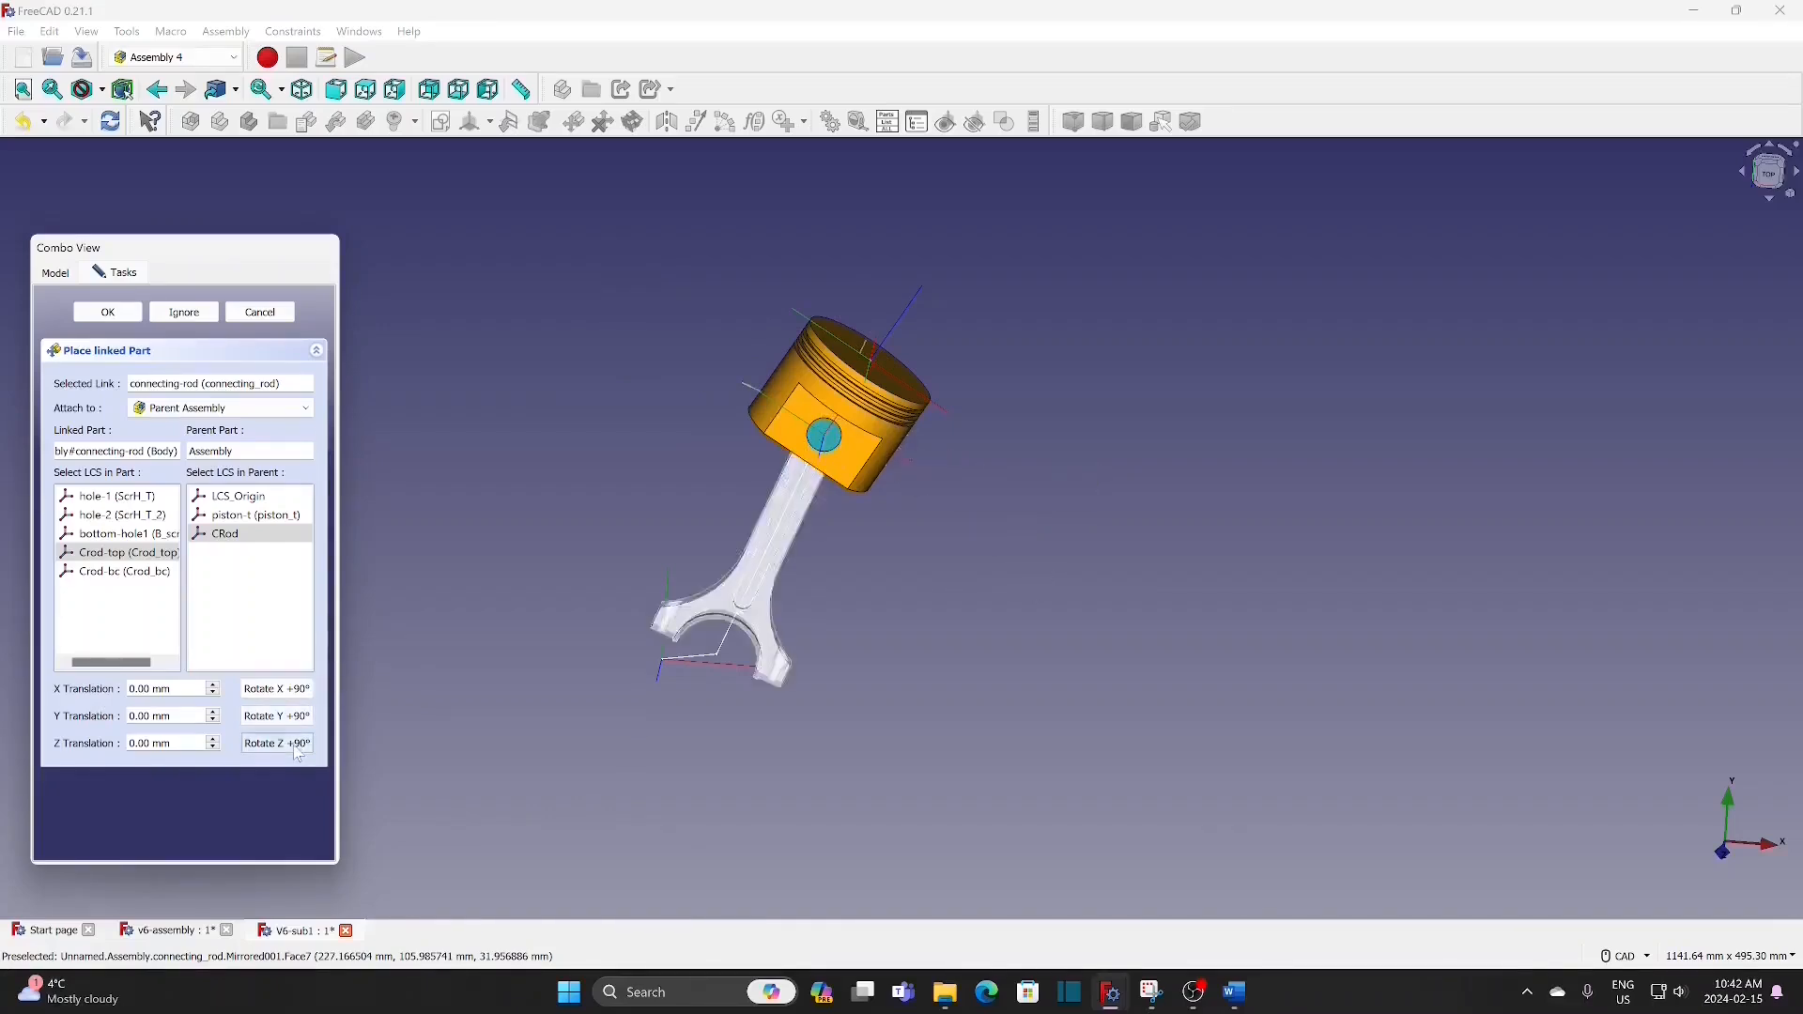
left_click(108, 313)
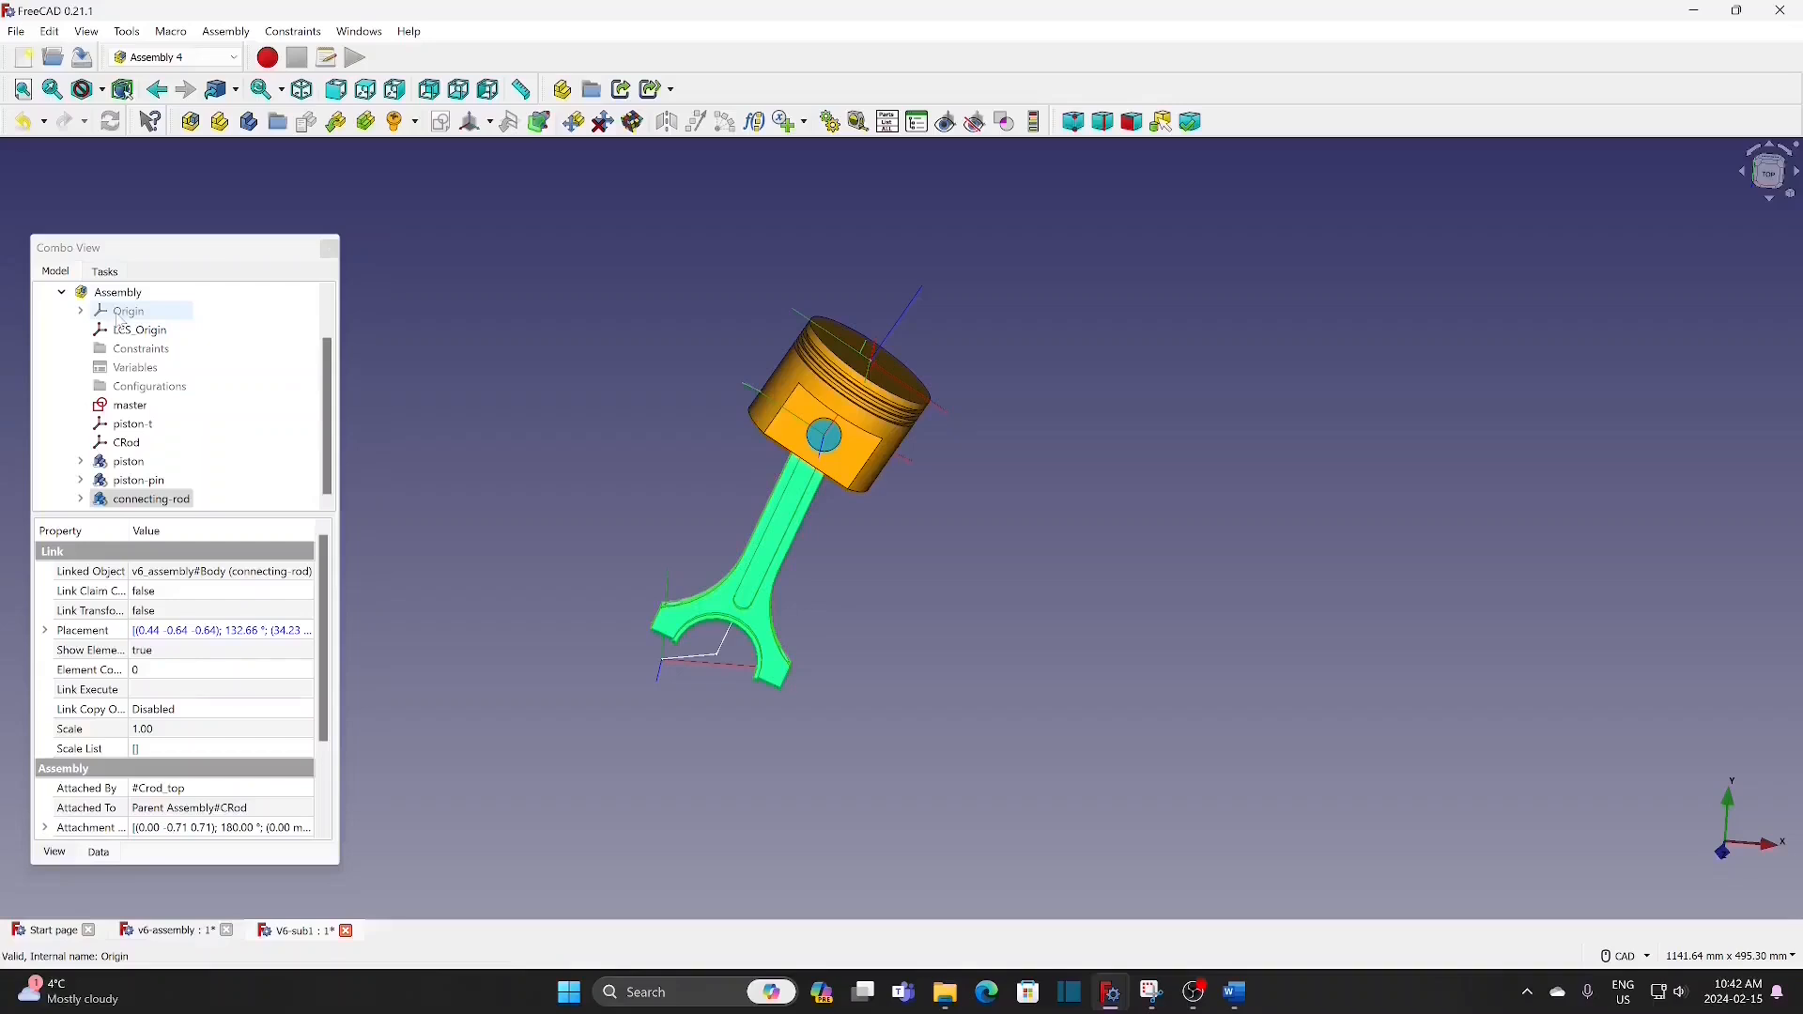
Step: Insert the CRbottom part and attach its B-center coordinate system to Crod-bc on the connecting rod
left_click(350, 160)
left_click(336, 121)
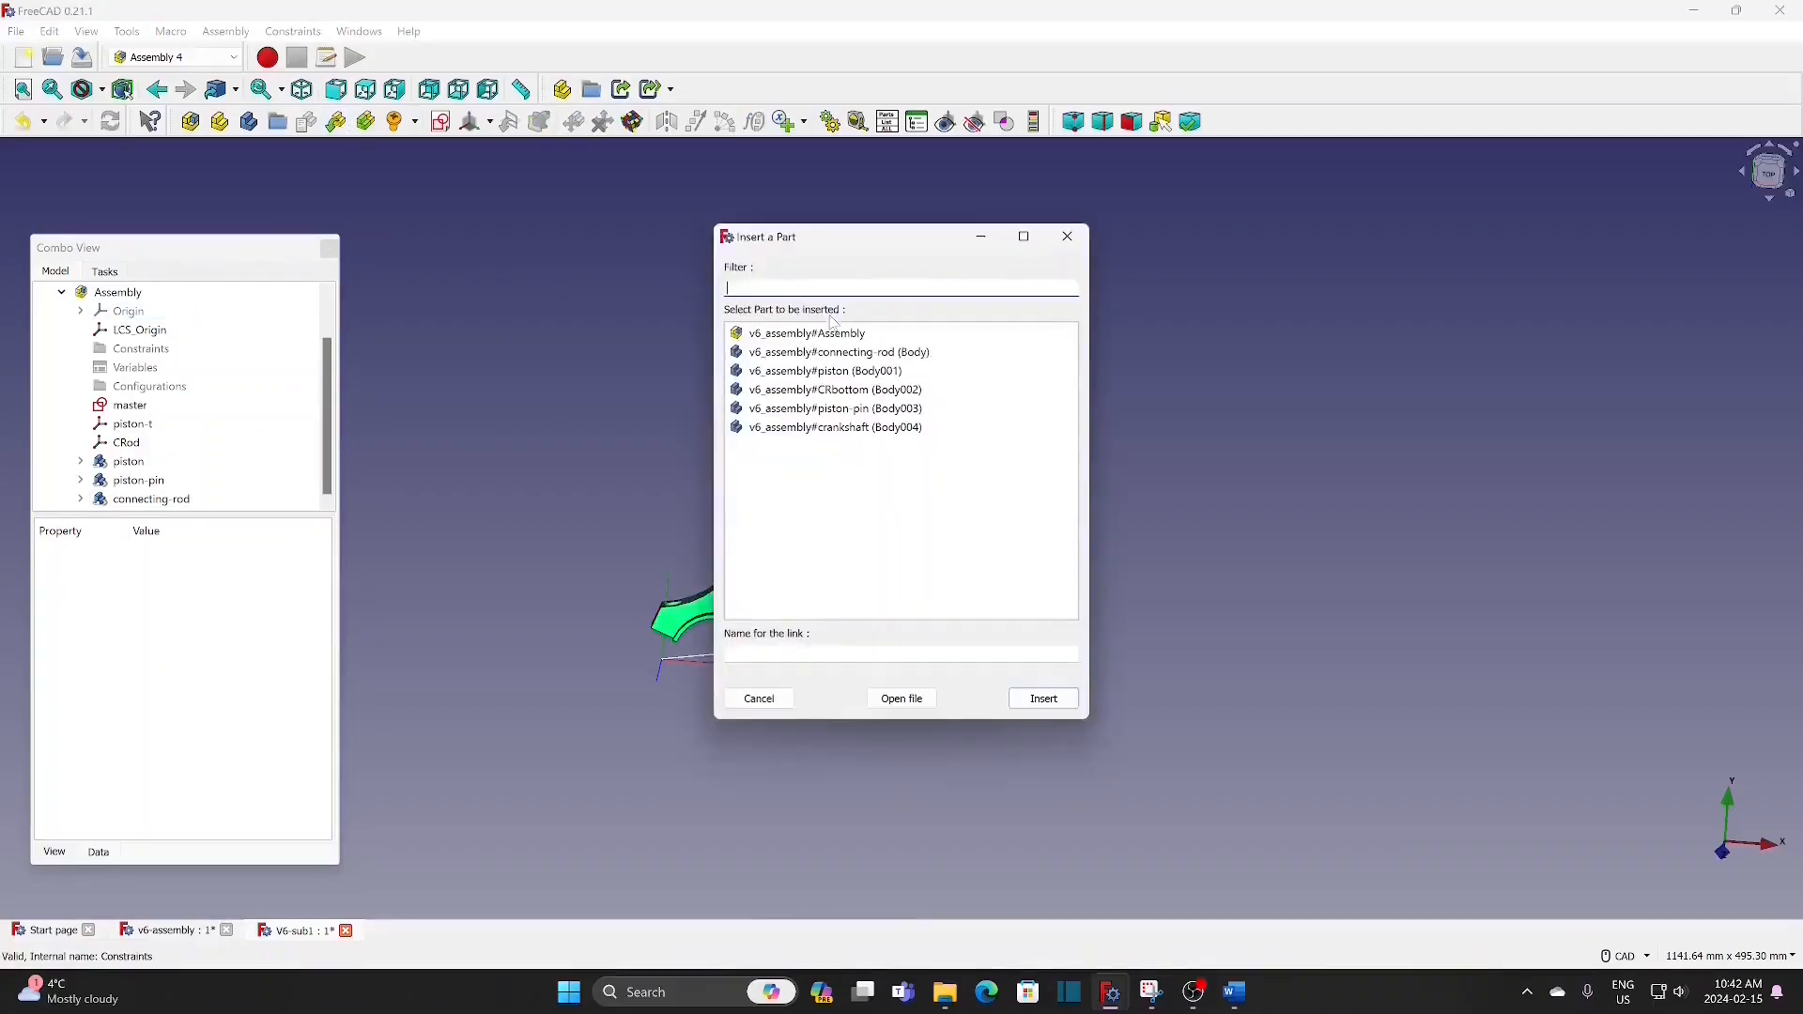
left_click(906, 389)
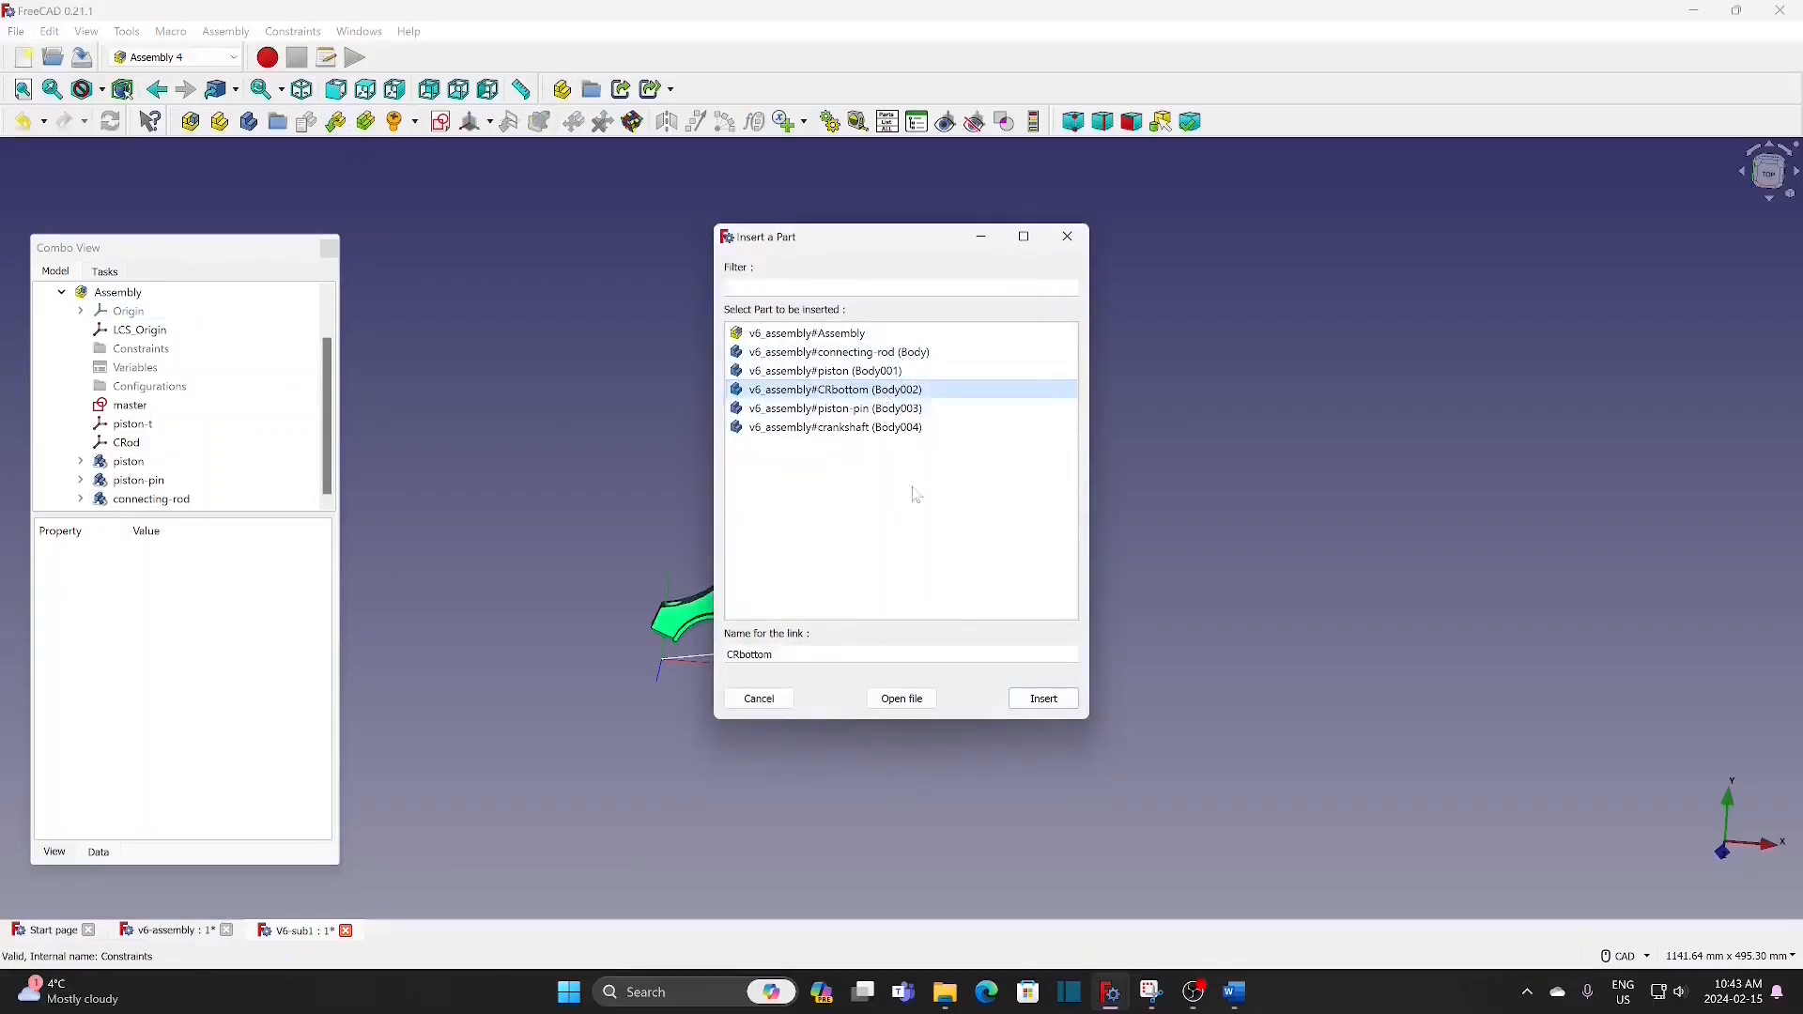
left_click(1045, 699)
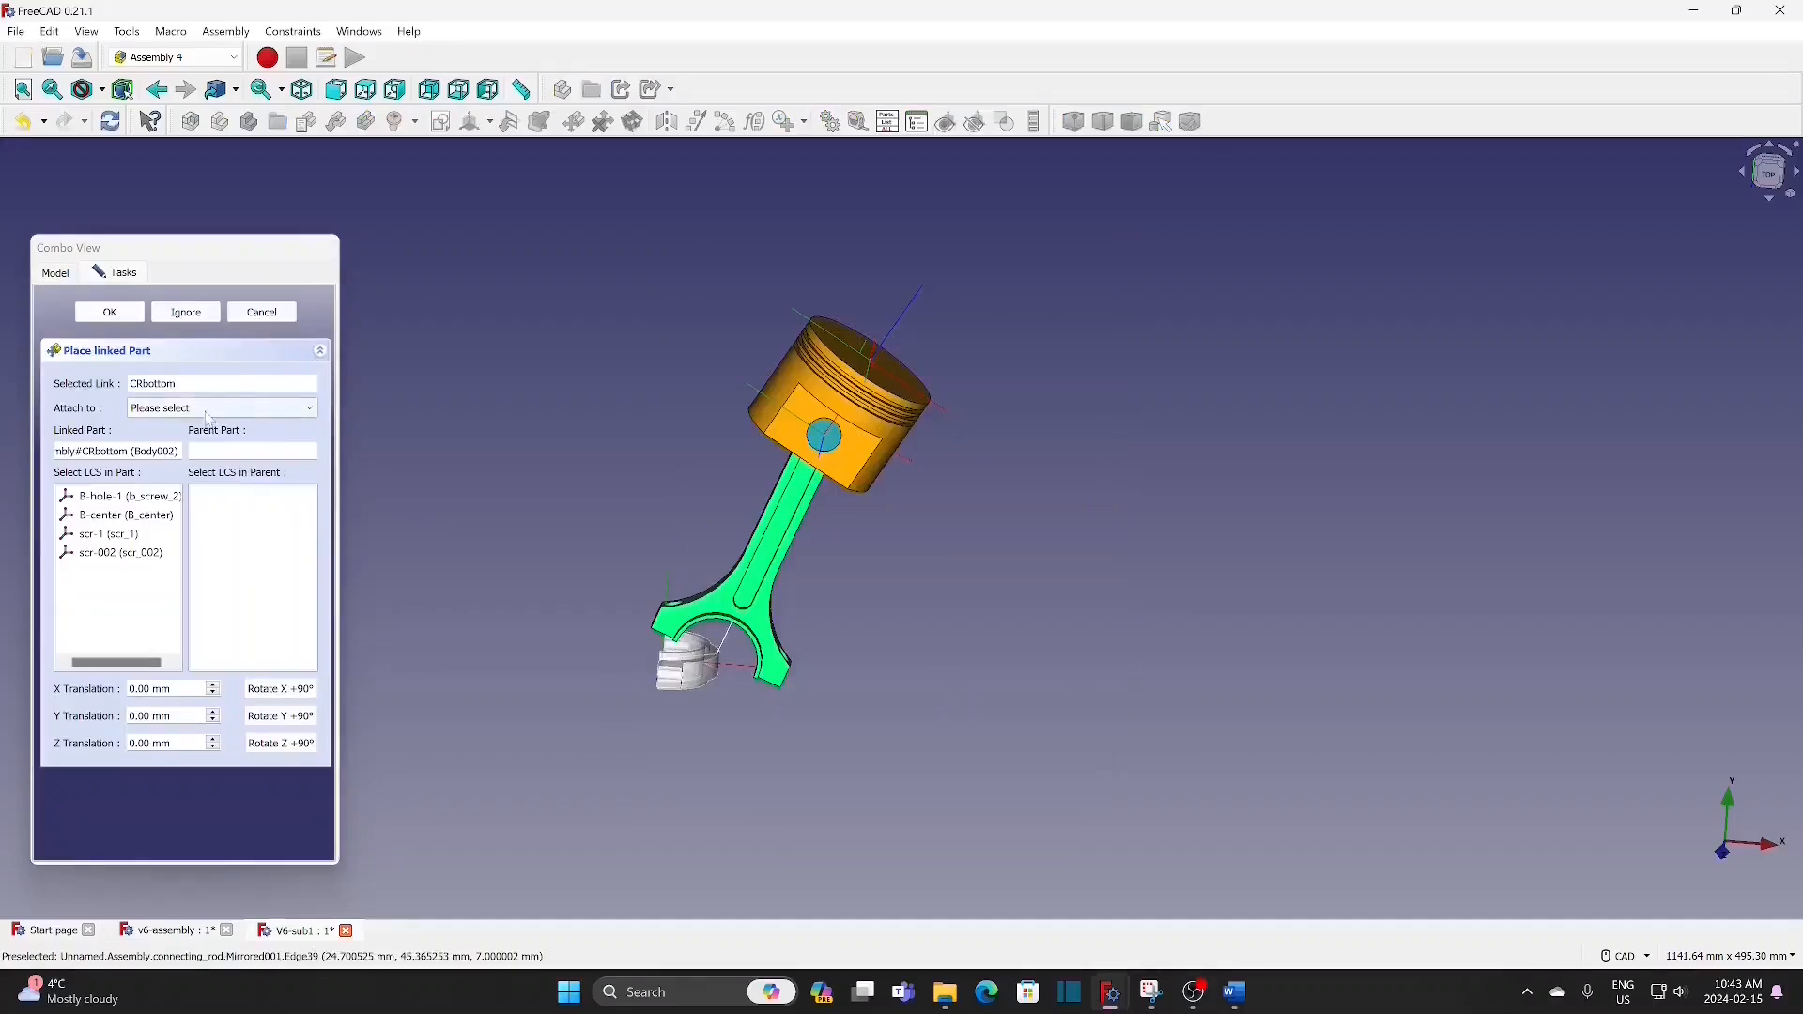
left_click(209, 412)
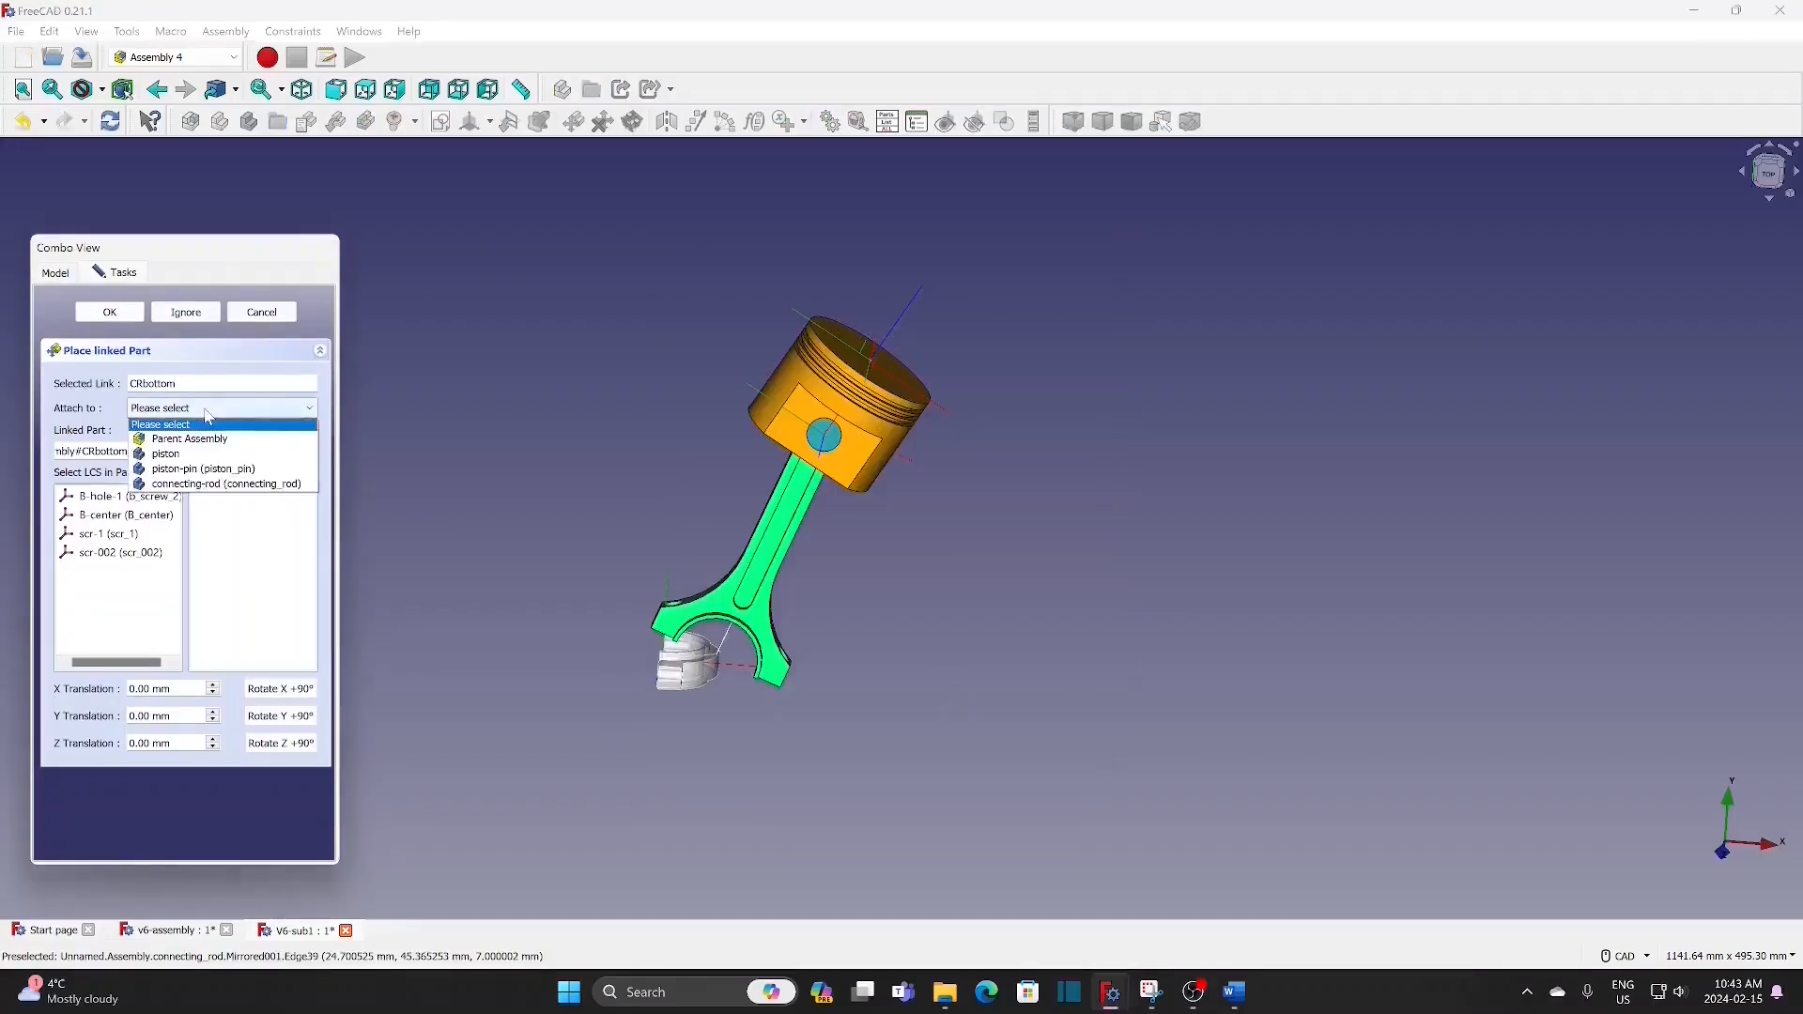
left_click(264, 484)
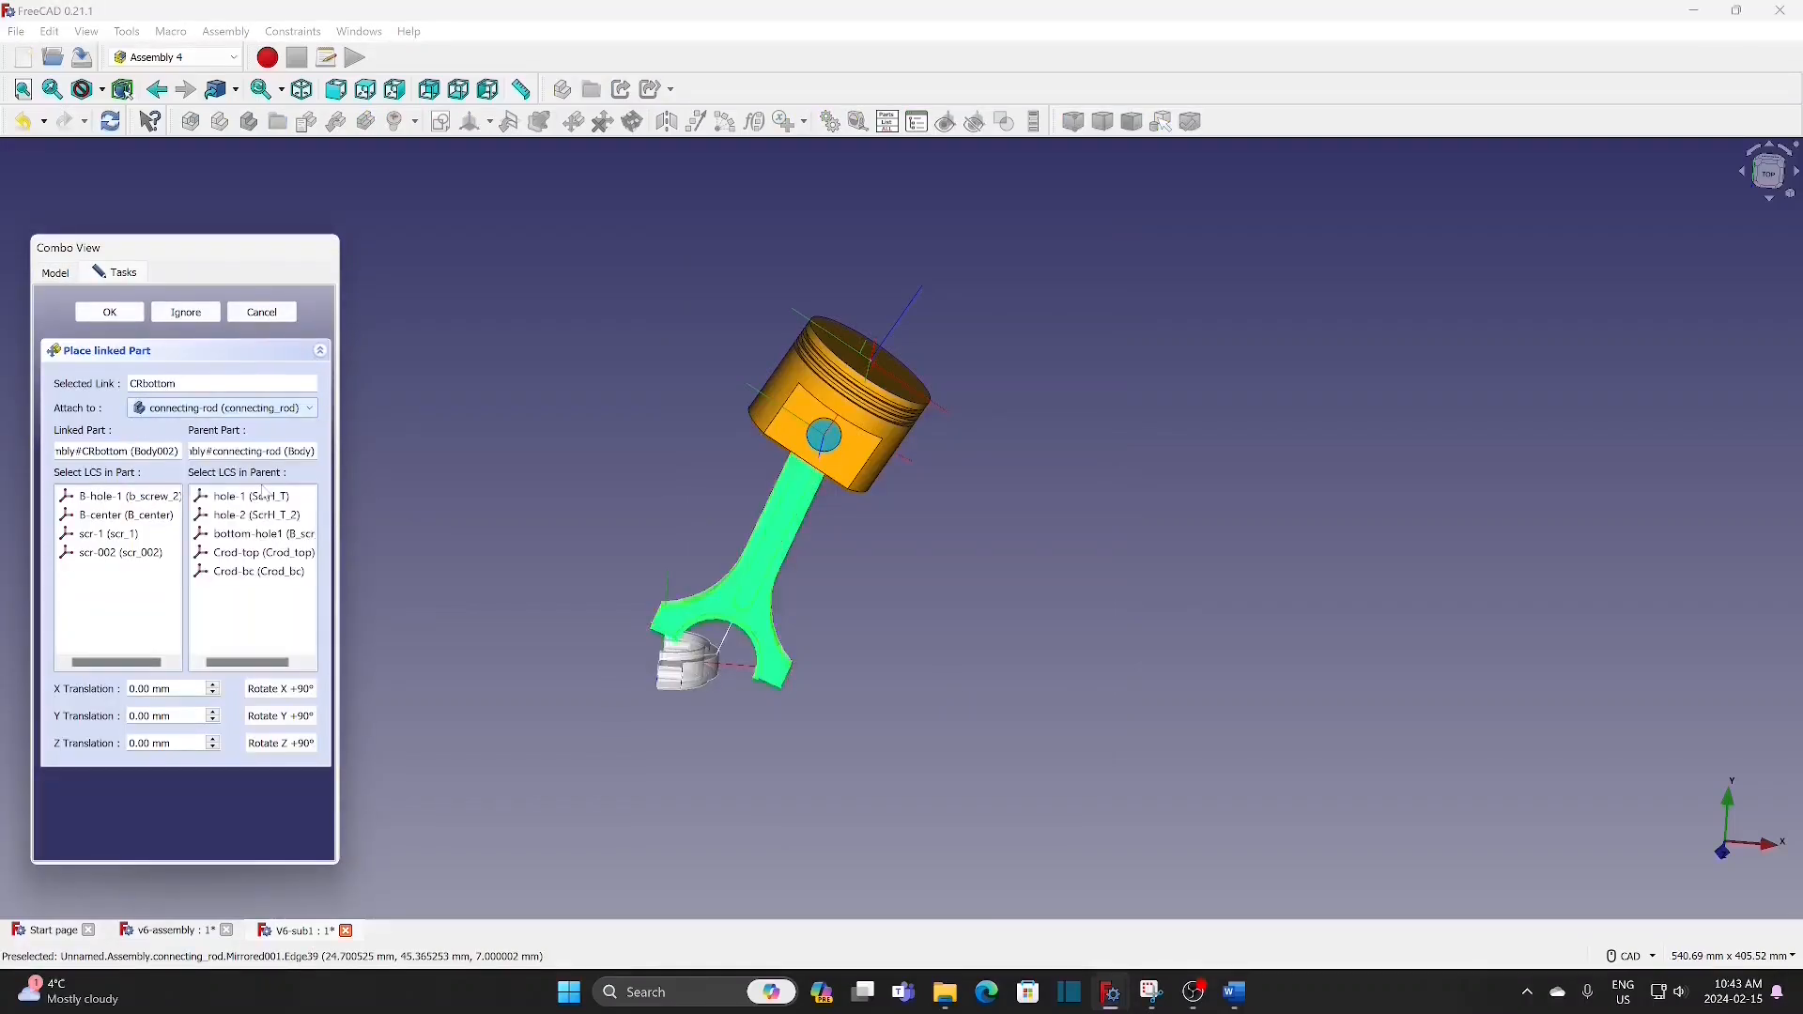
left_click(274, 575)
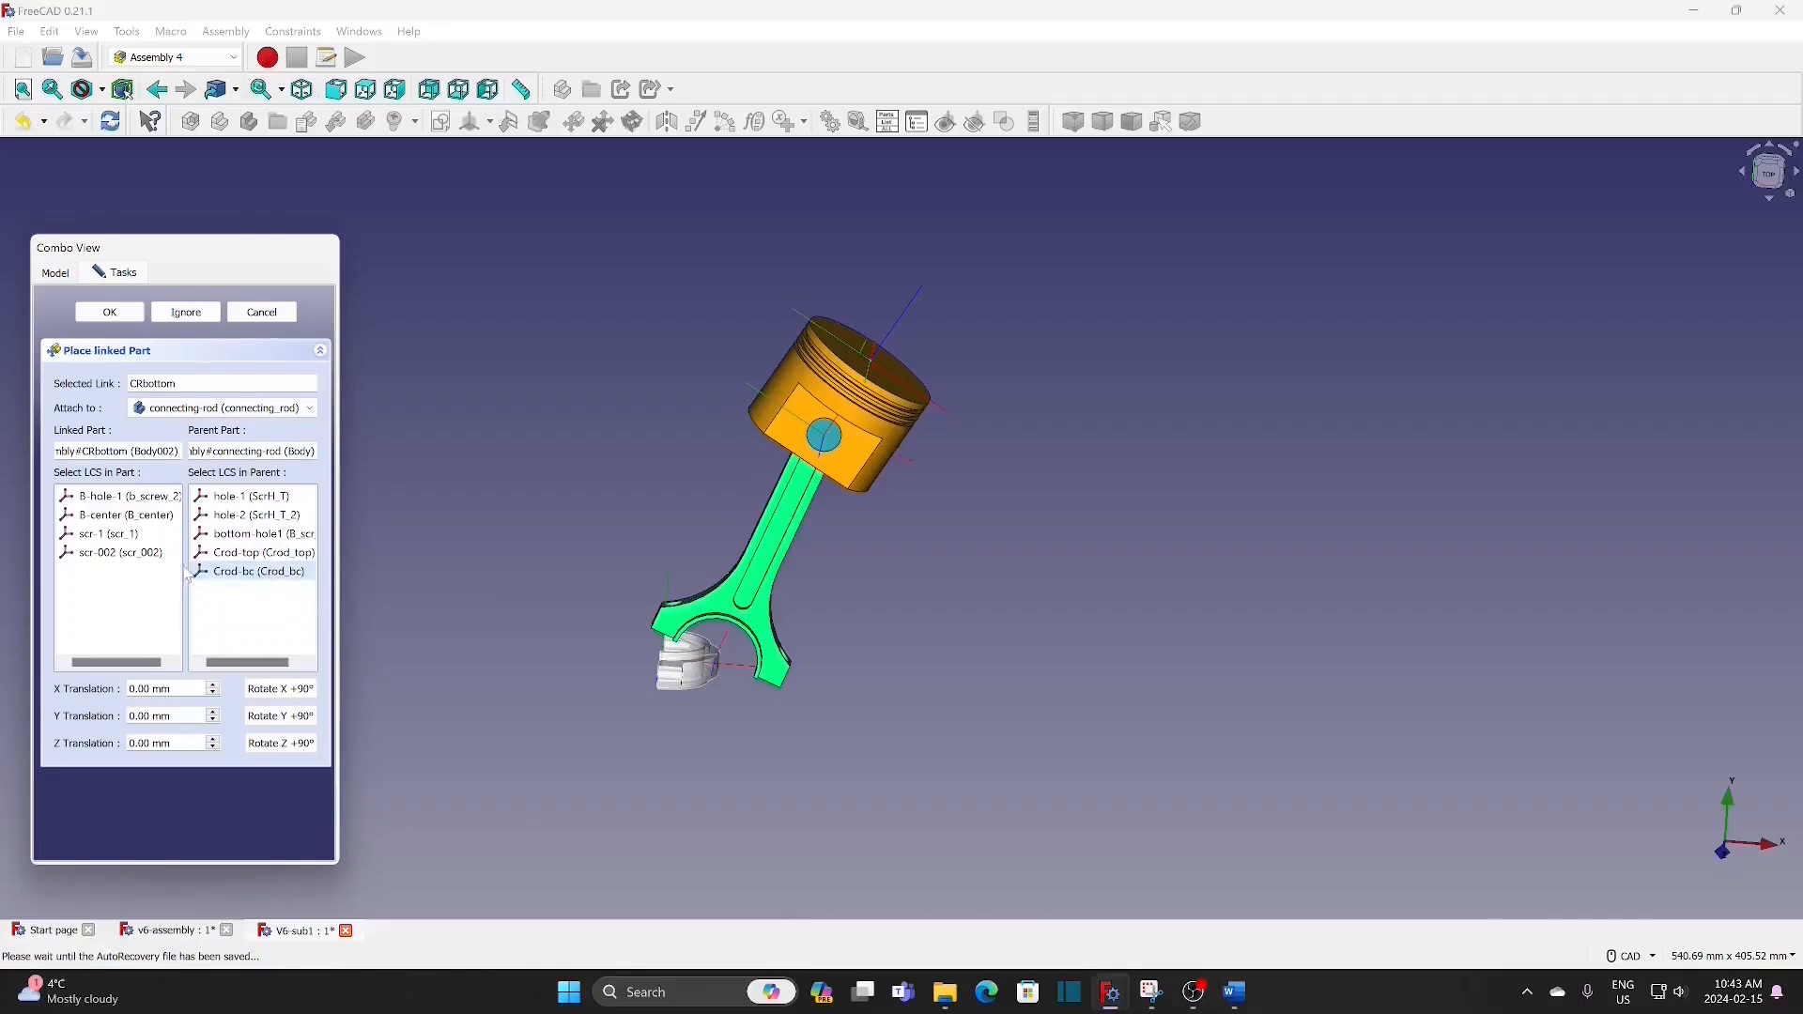
left_click(155, 519)
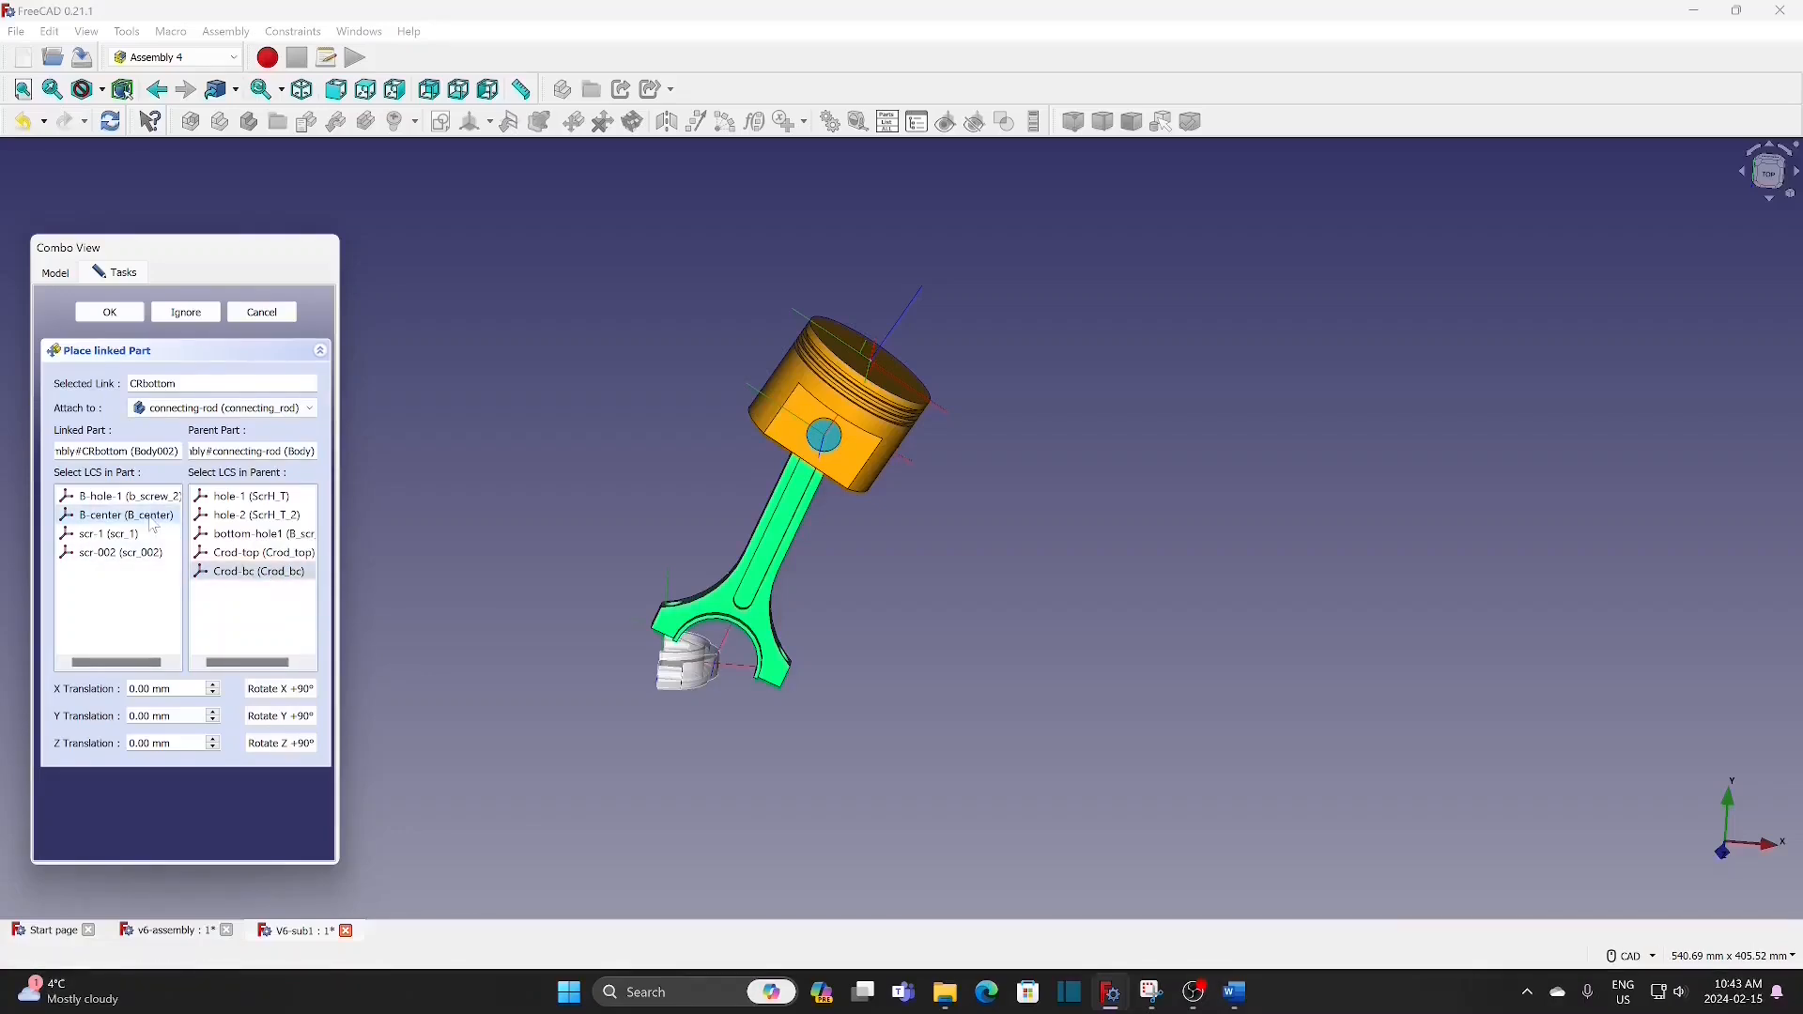
Step: Rotate the rod bottom 180° about X and 180° about Y, and accept its placement
left_click(291, 703)
left_click(292, 703)
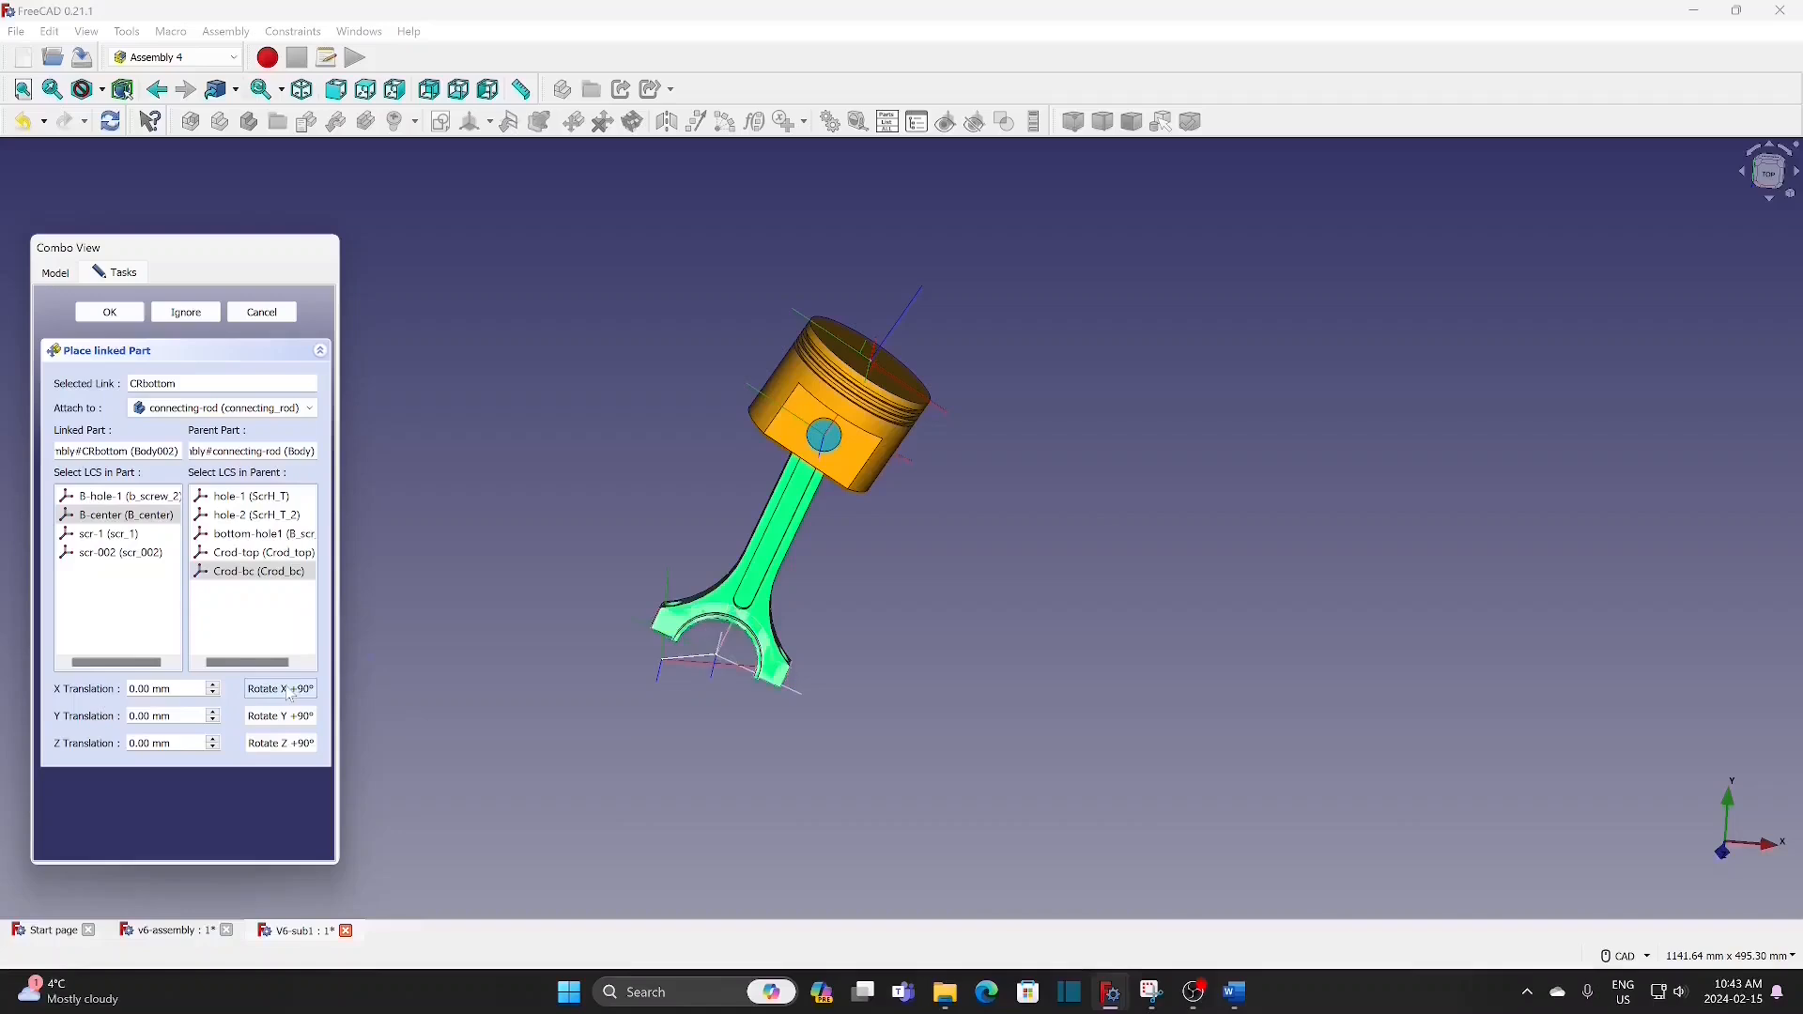
left_click(292, 725)
left_click(292, 725)
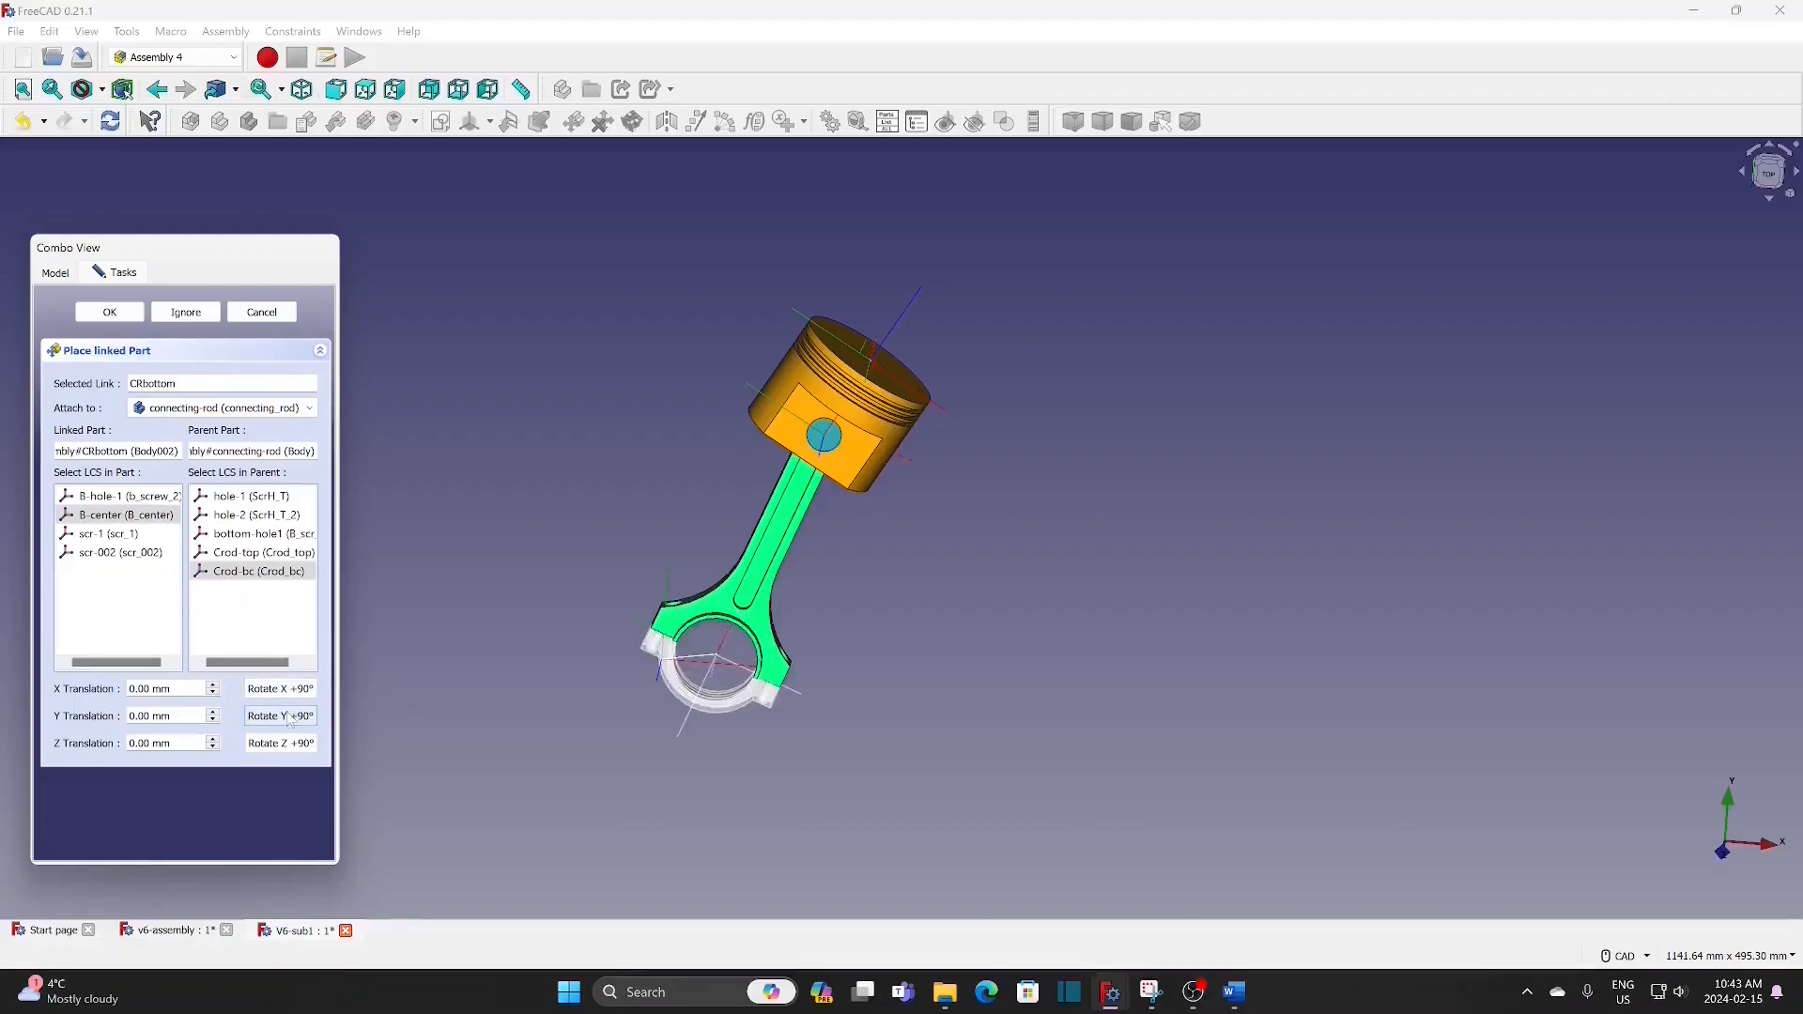
left_click(110, 312)
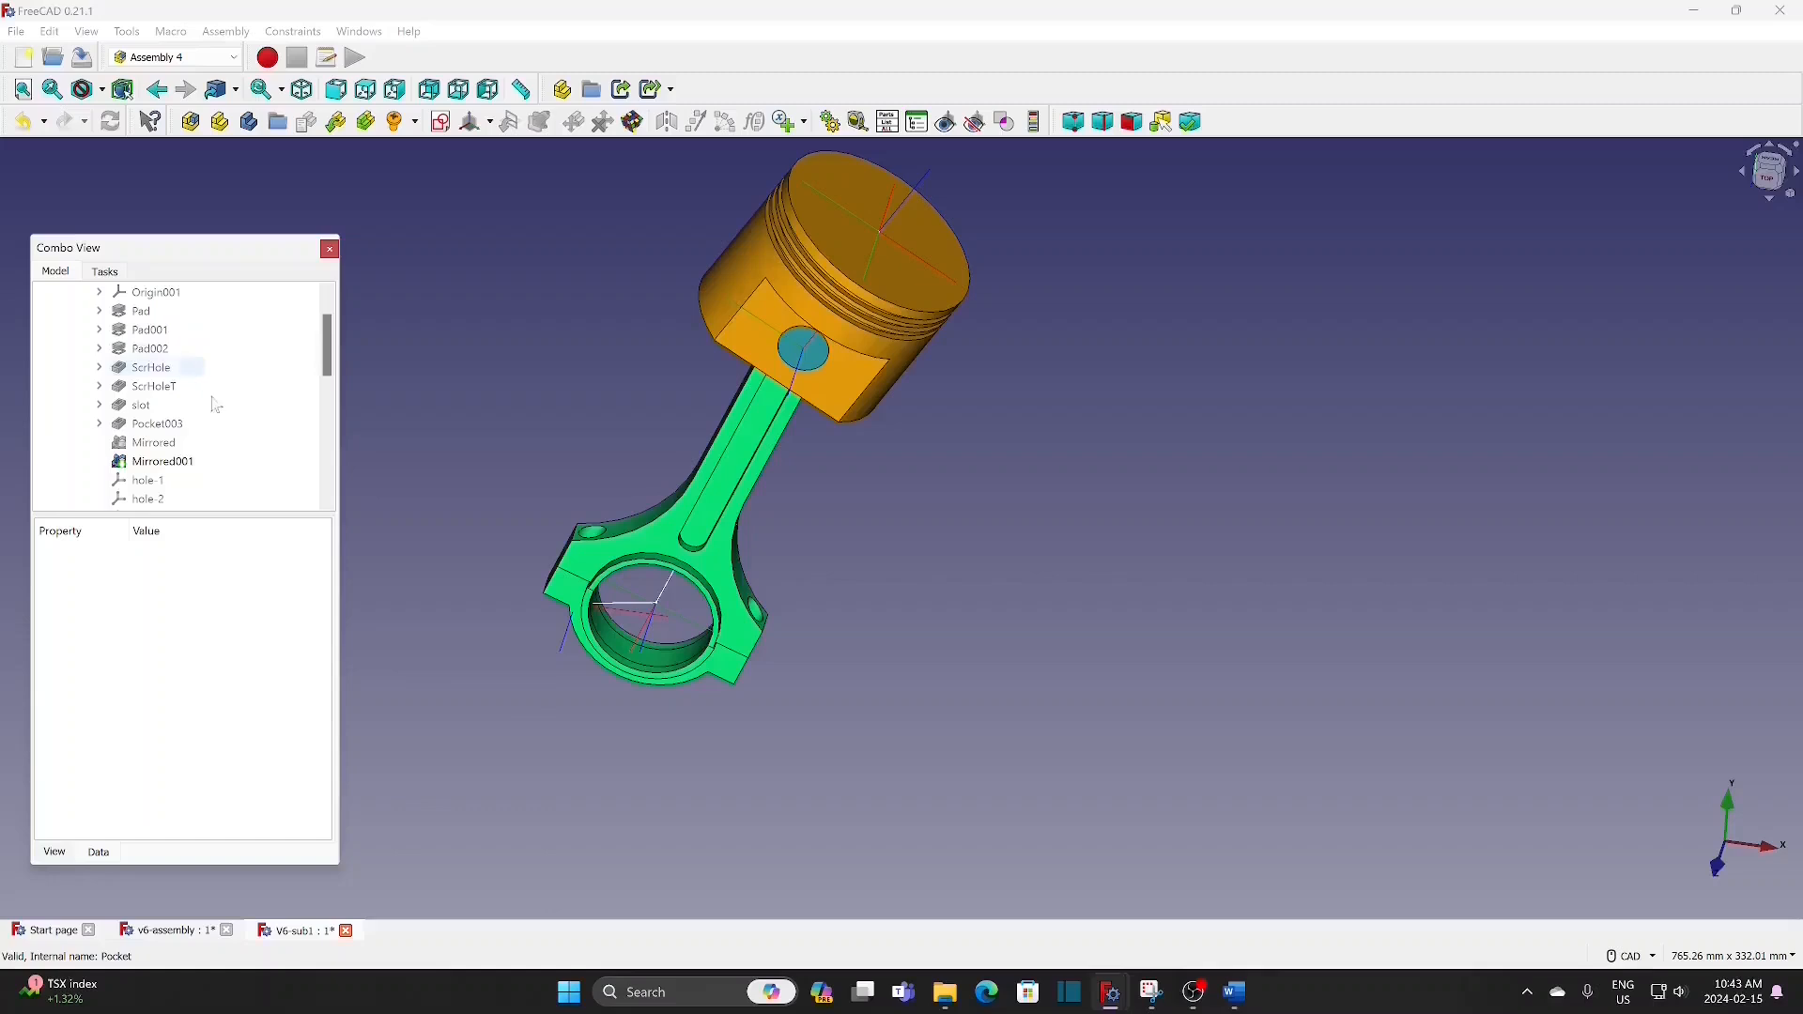
Step: Show the hole-1, hole-2 and bottom-hole1 coordinate systems of the connecting rod
scroll(216, 404, "down", 2)
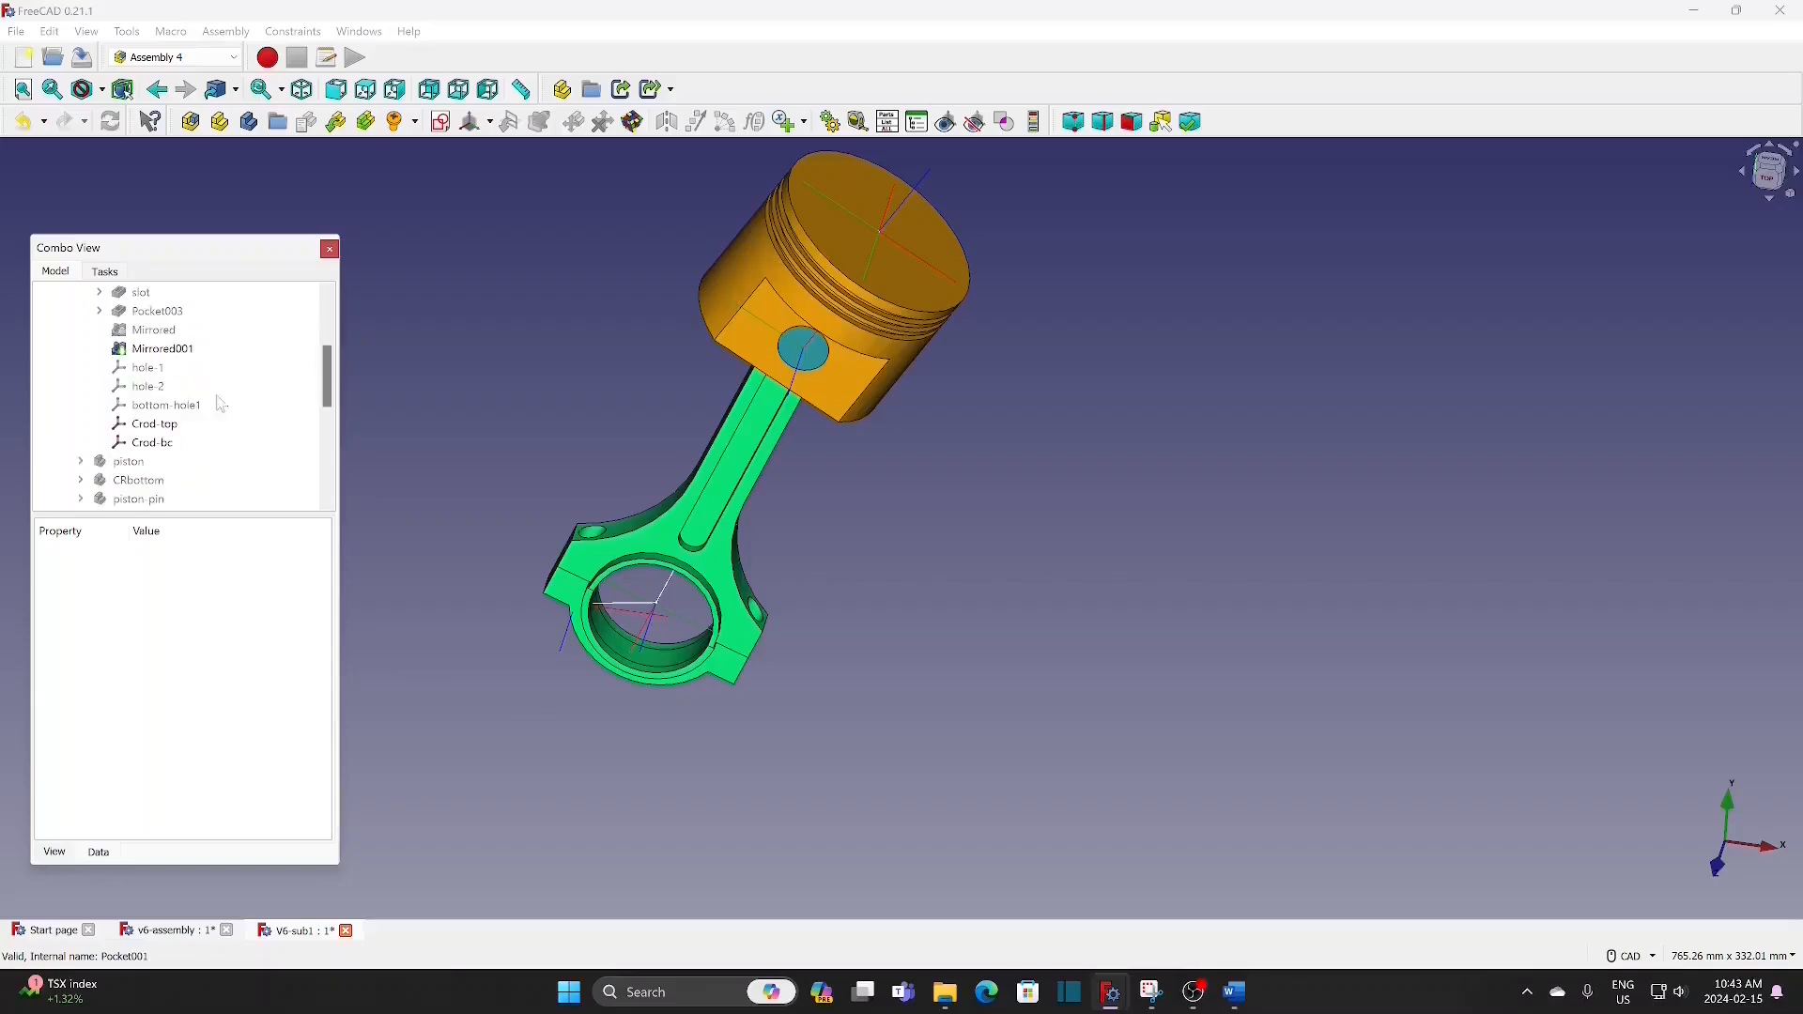
left_click(188, 368)
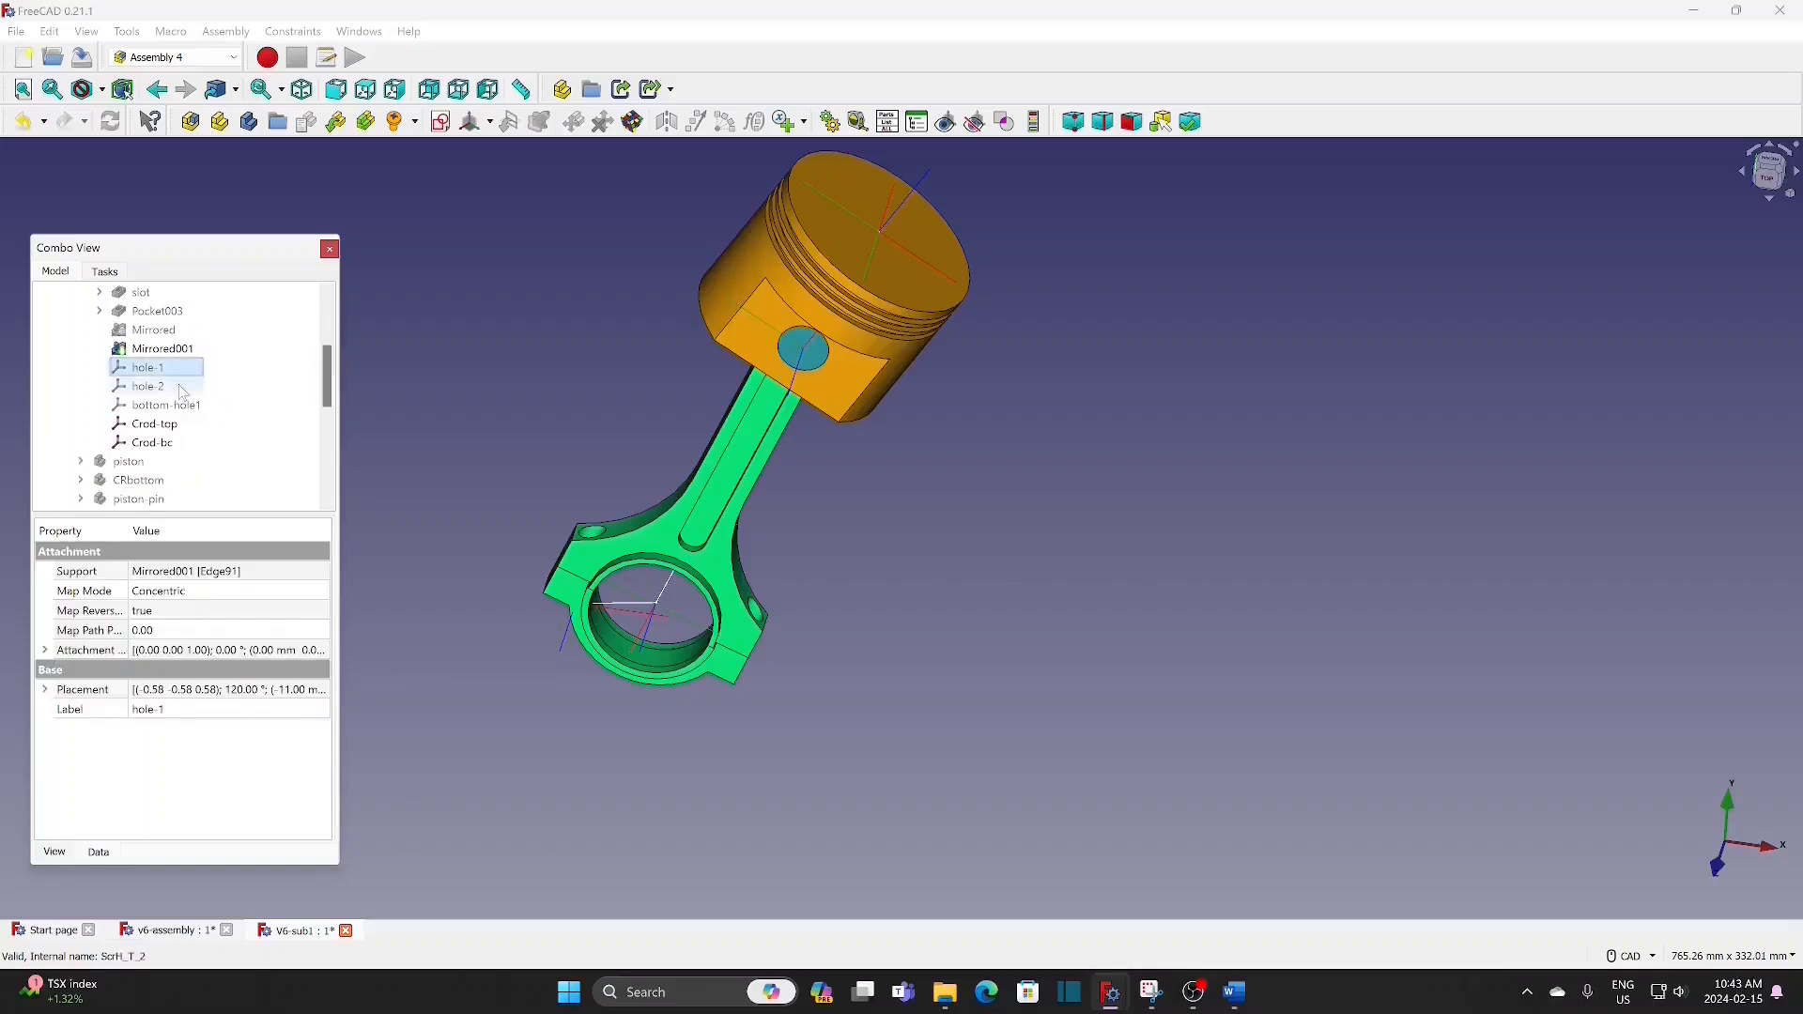
left_click(223, 417)
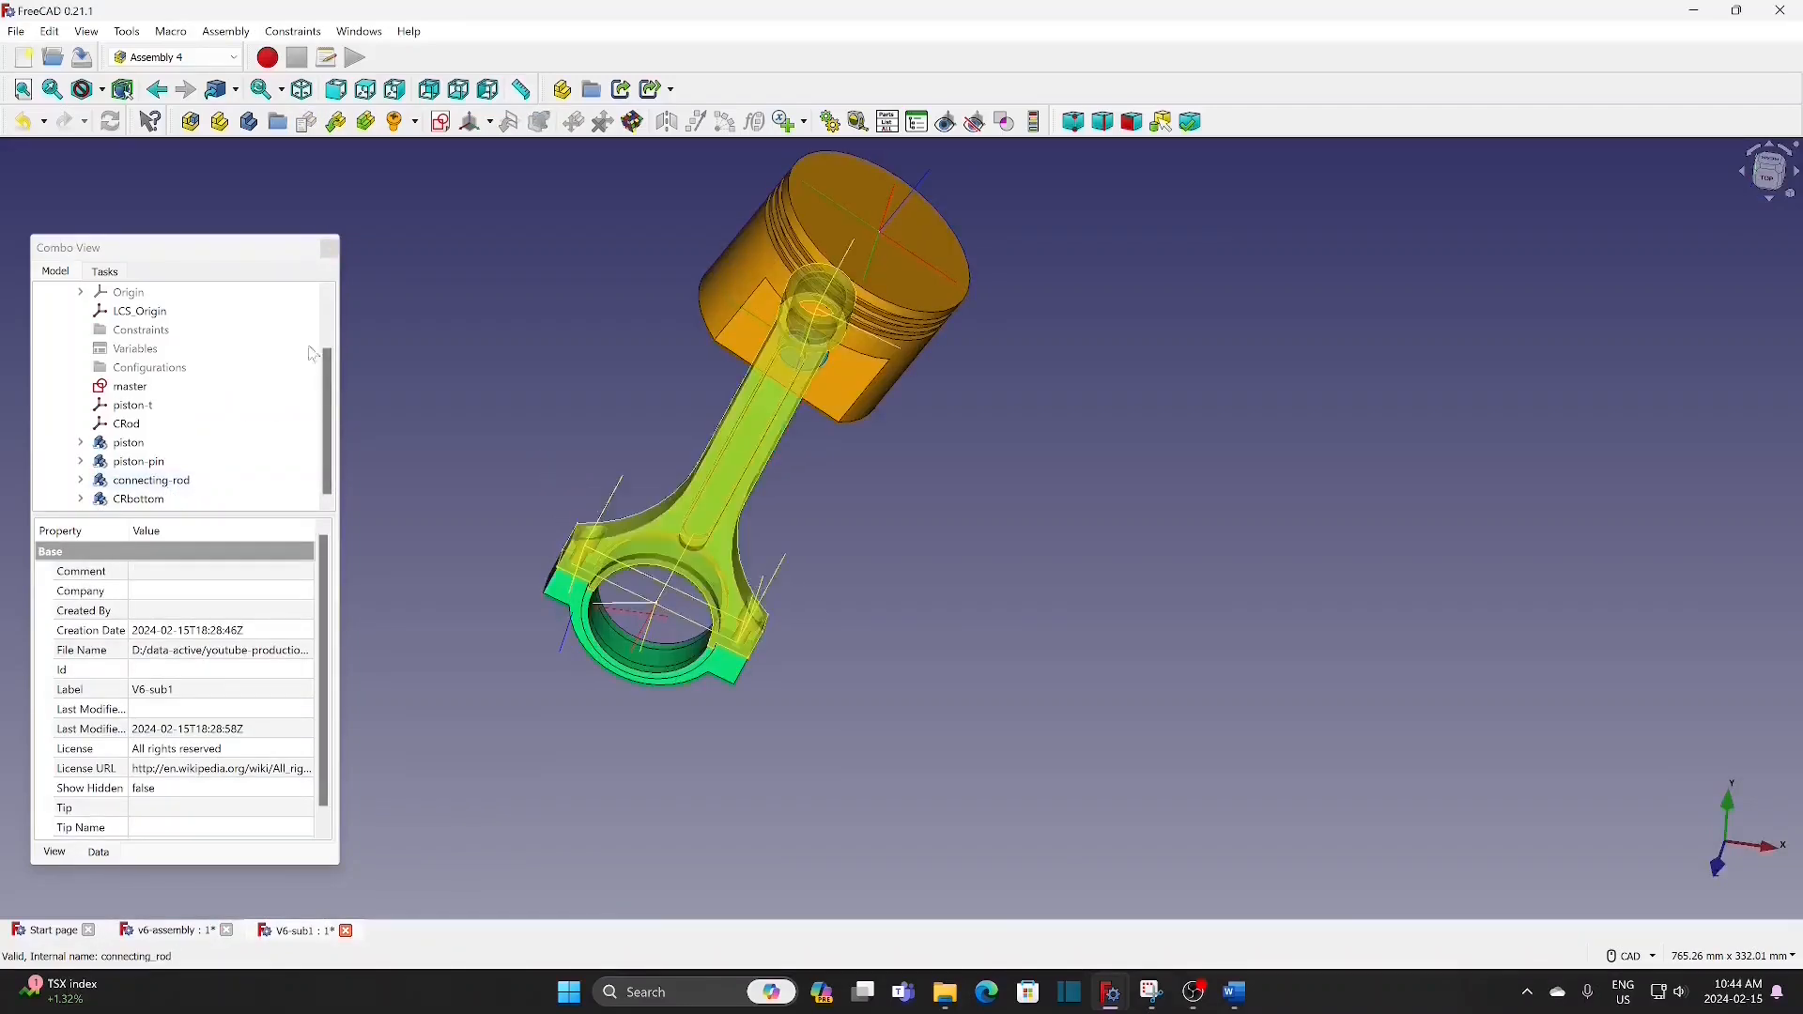
Step: Insert one screw on the connecting rod's hole-1 coordinate system and another on hole-2
left_click(777, 586)
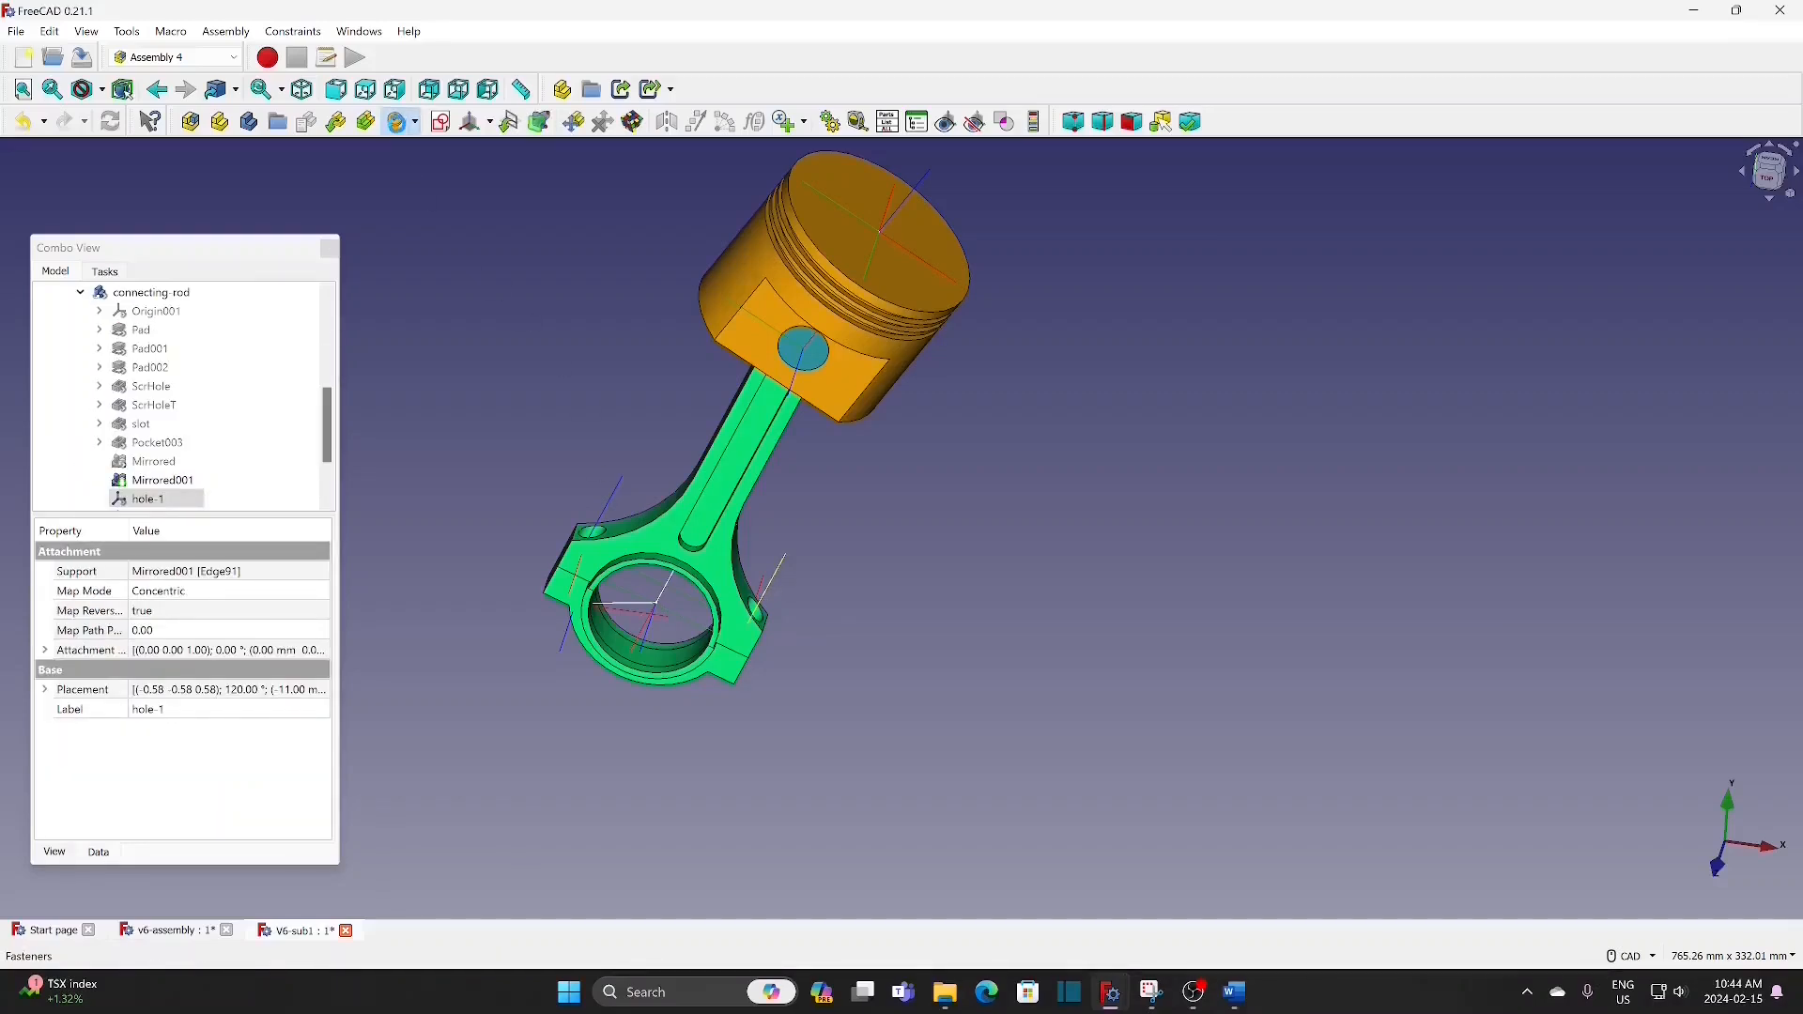
left_click(398, 121)
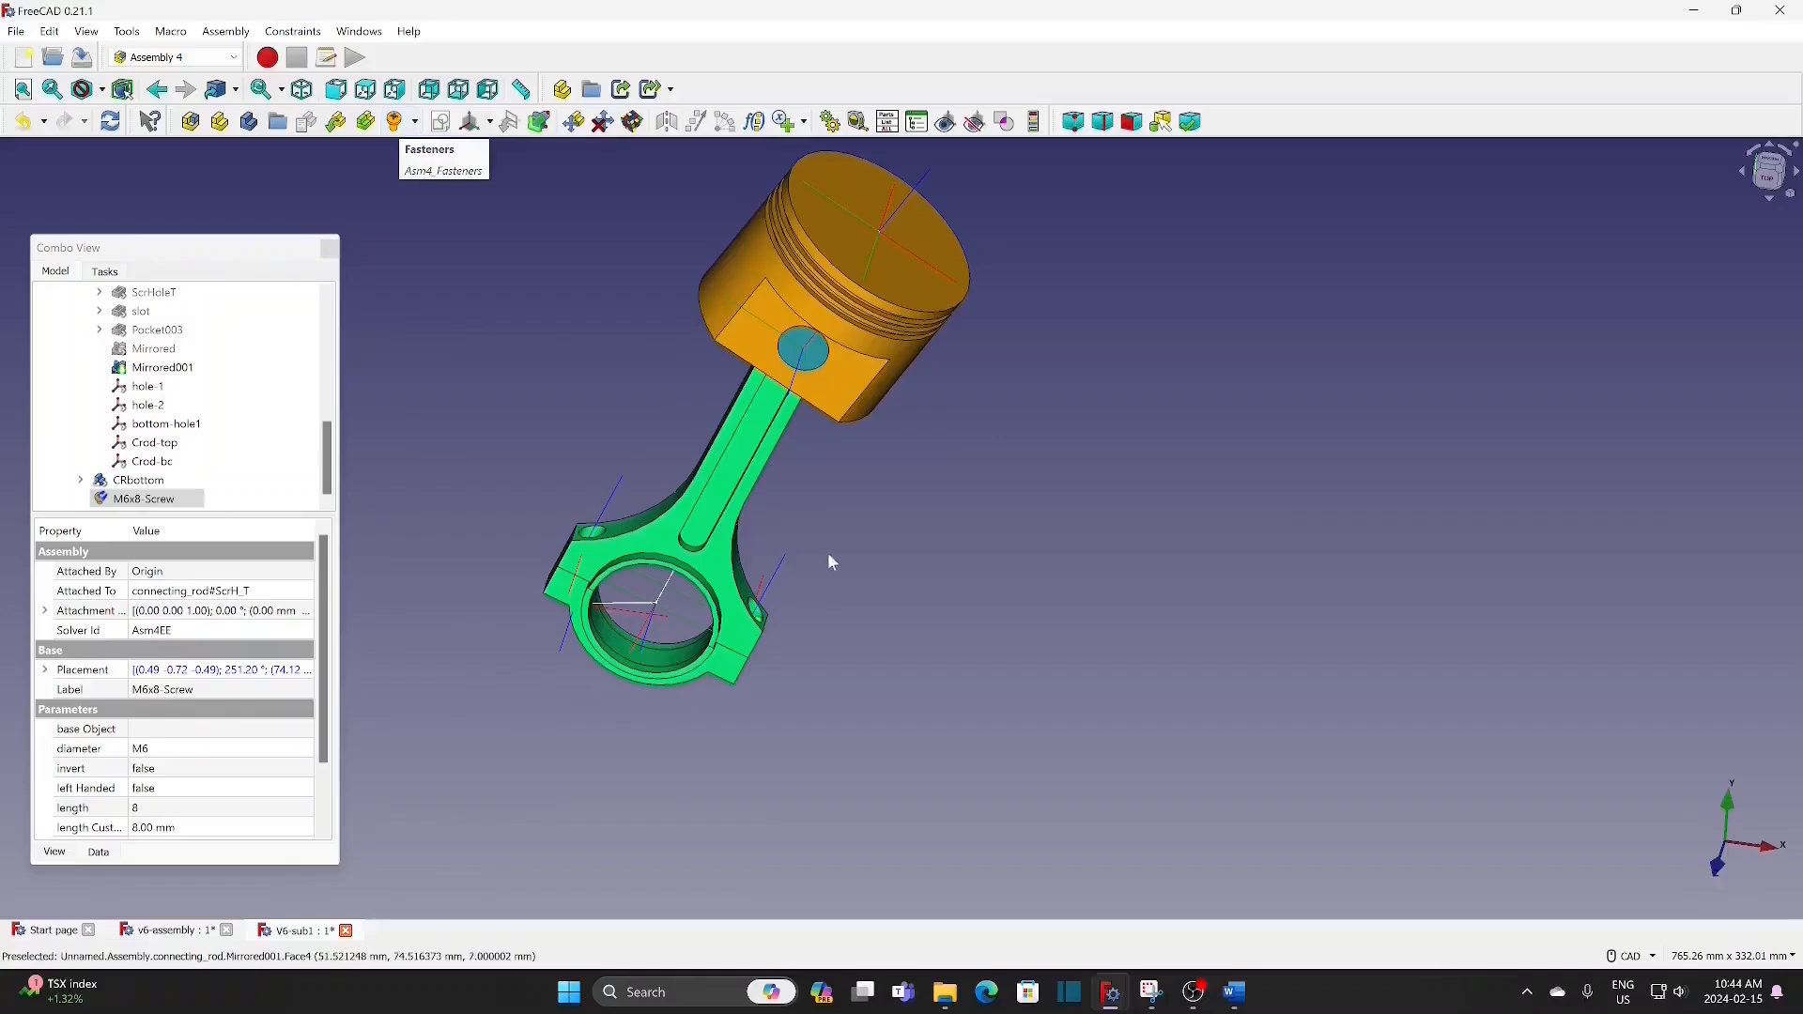
left_click(608, 494)
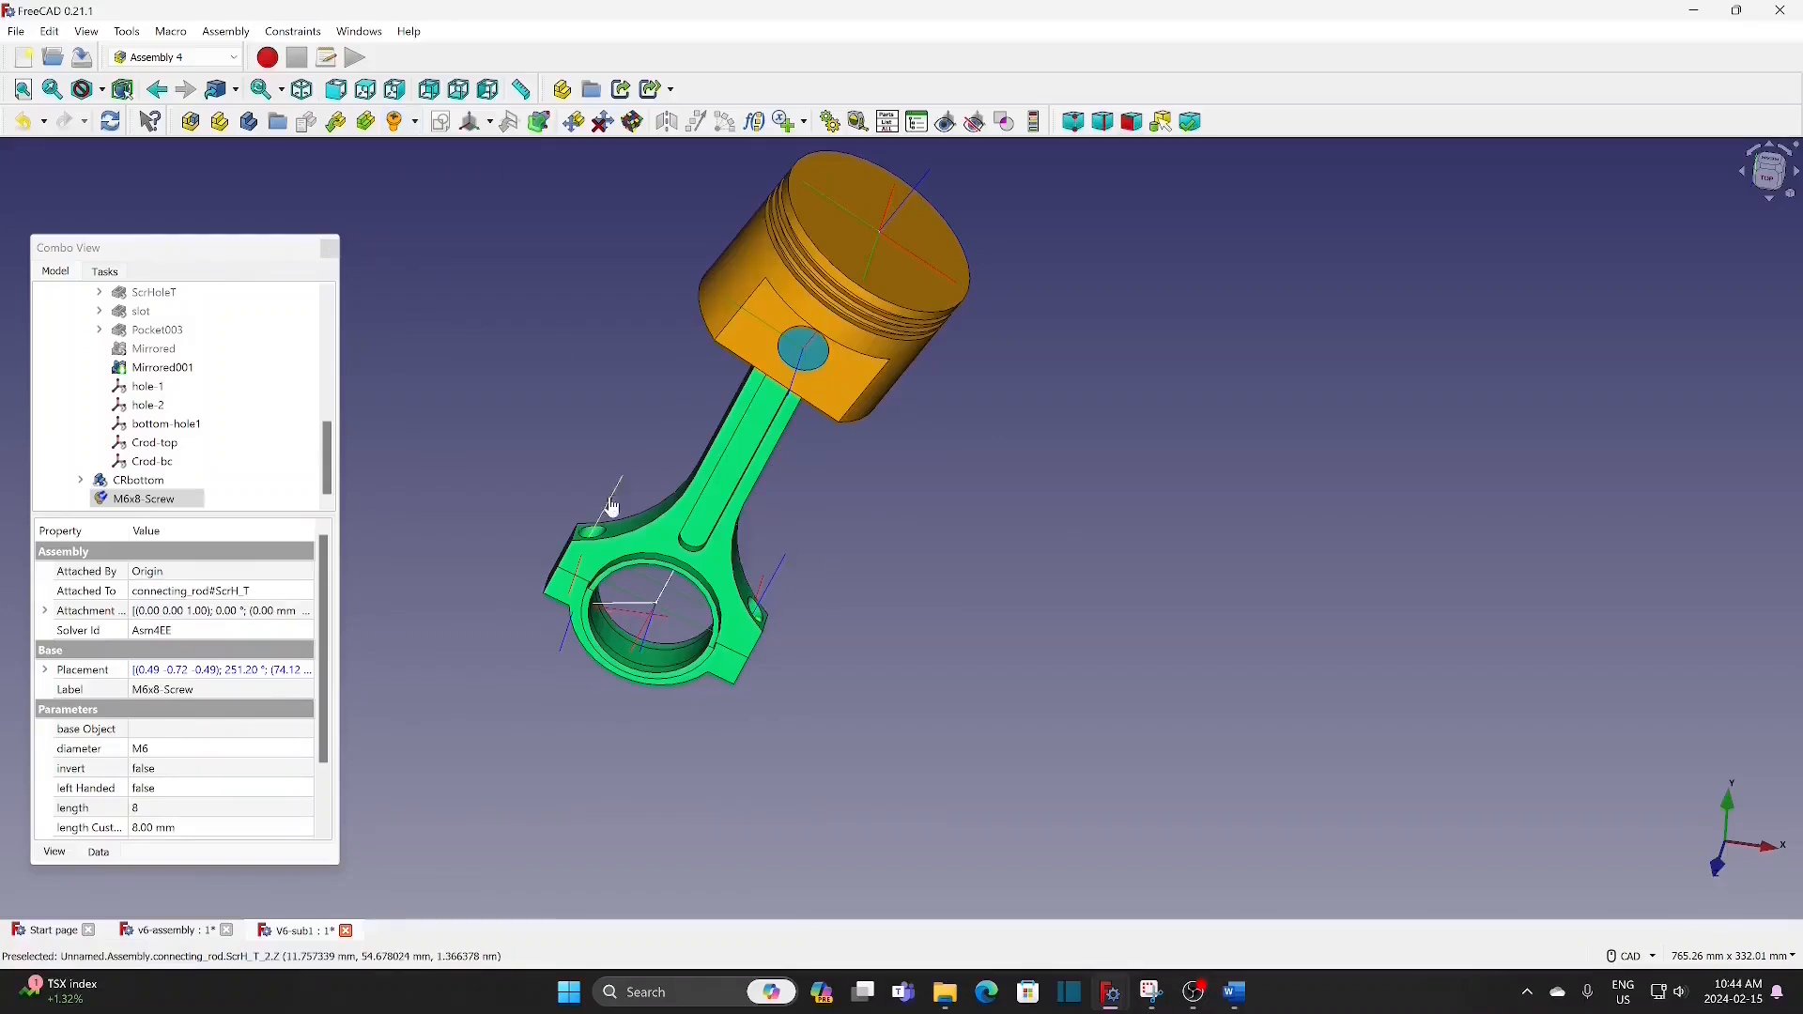
left_click(398, 121)
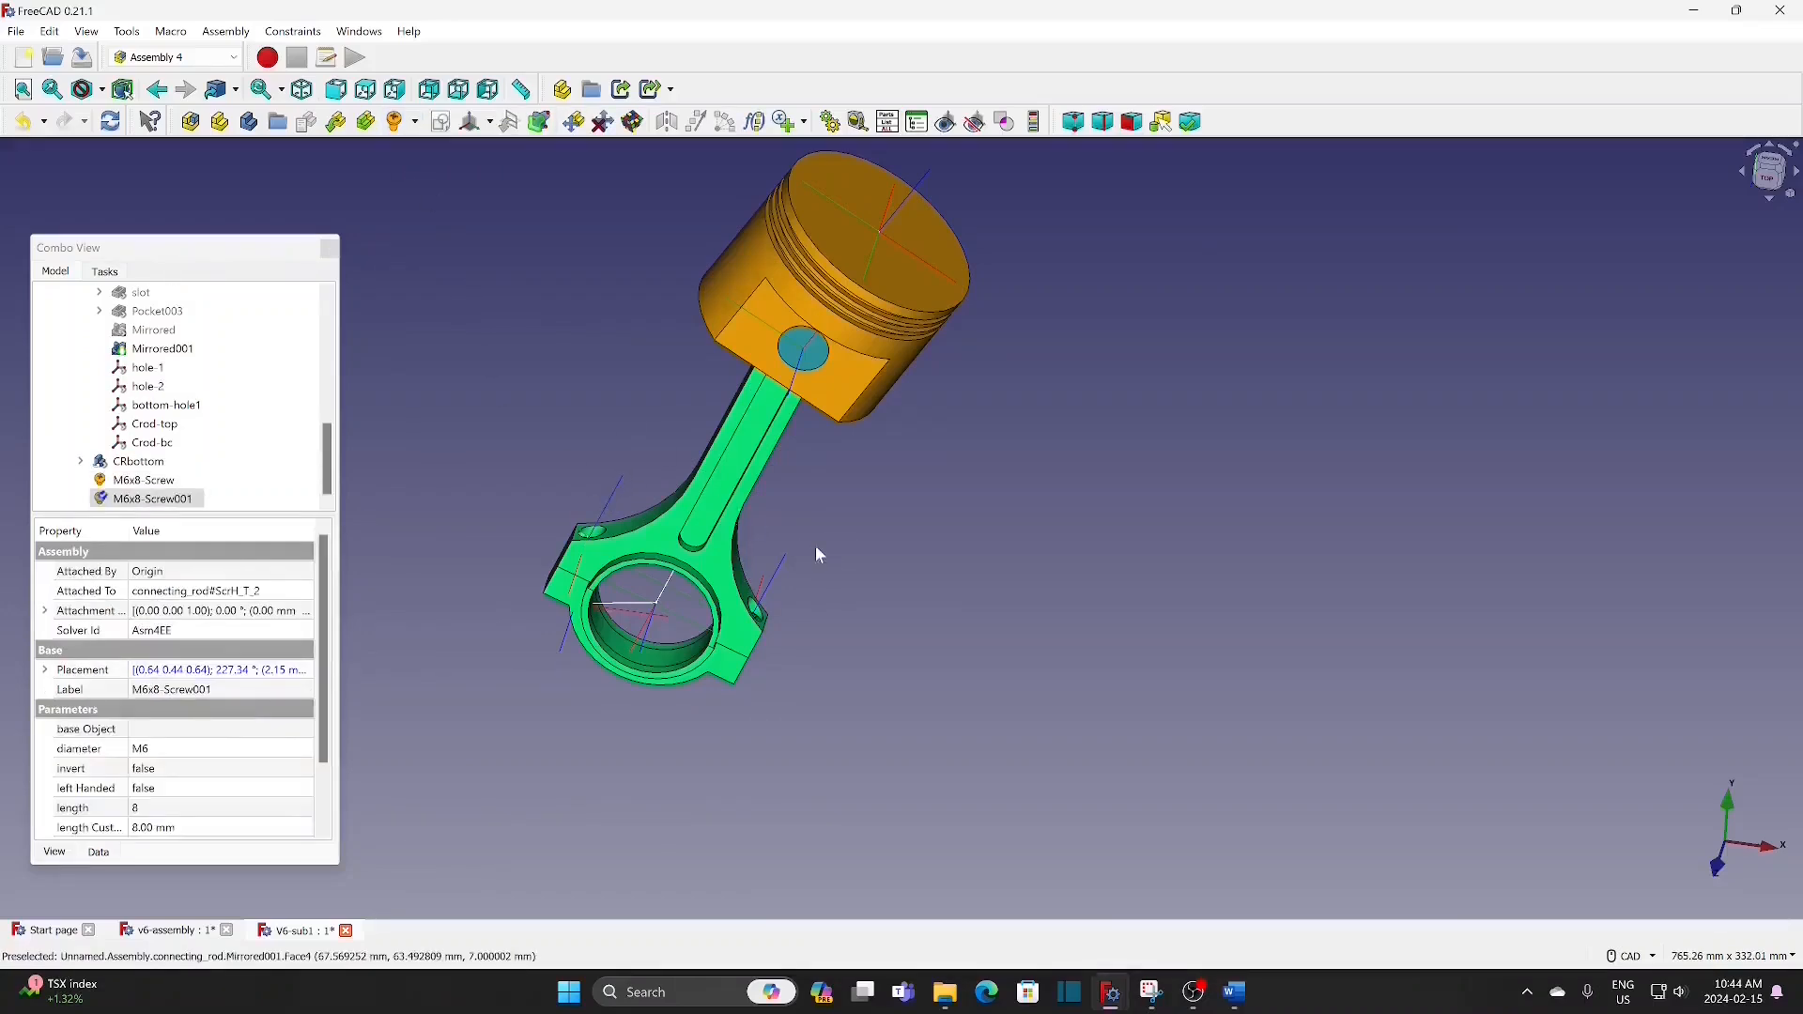
Step: Set the length of both M6 connecting-rod screws to 30
middle_click_drag(952, 556, 902, 638)
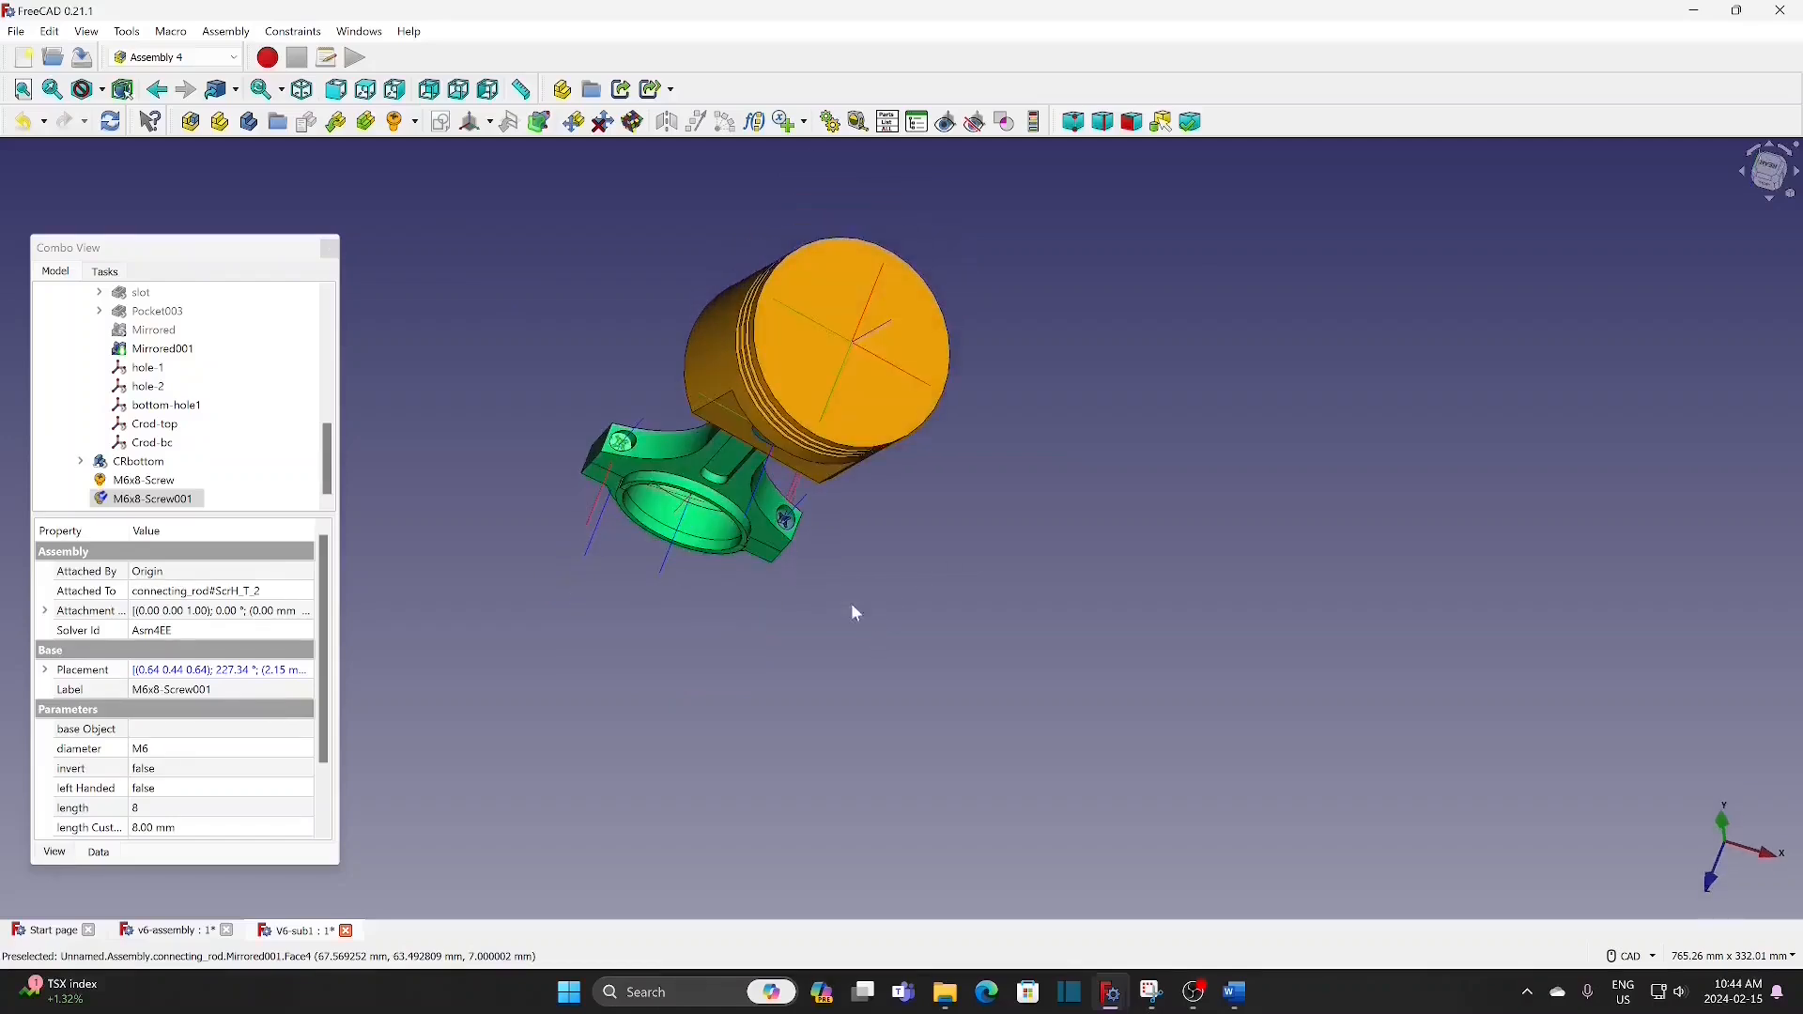
left_click(811, 565)
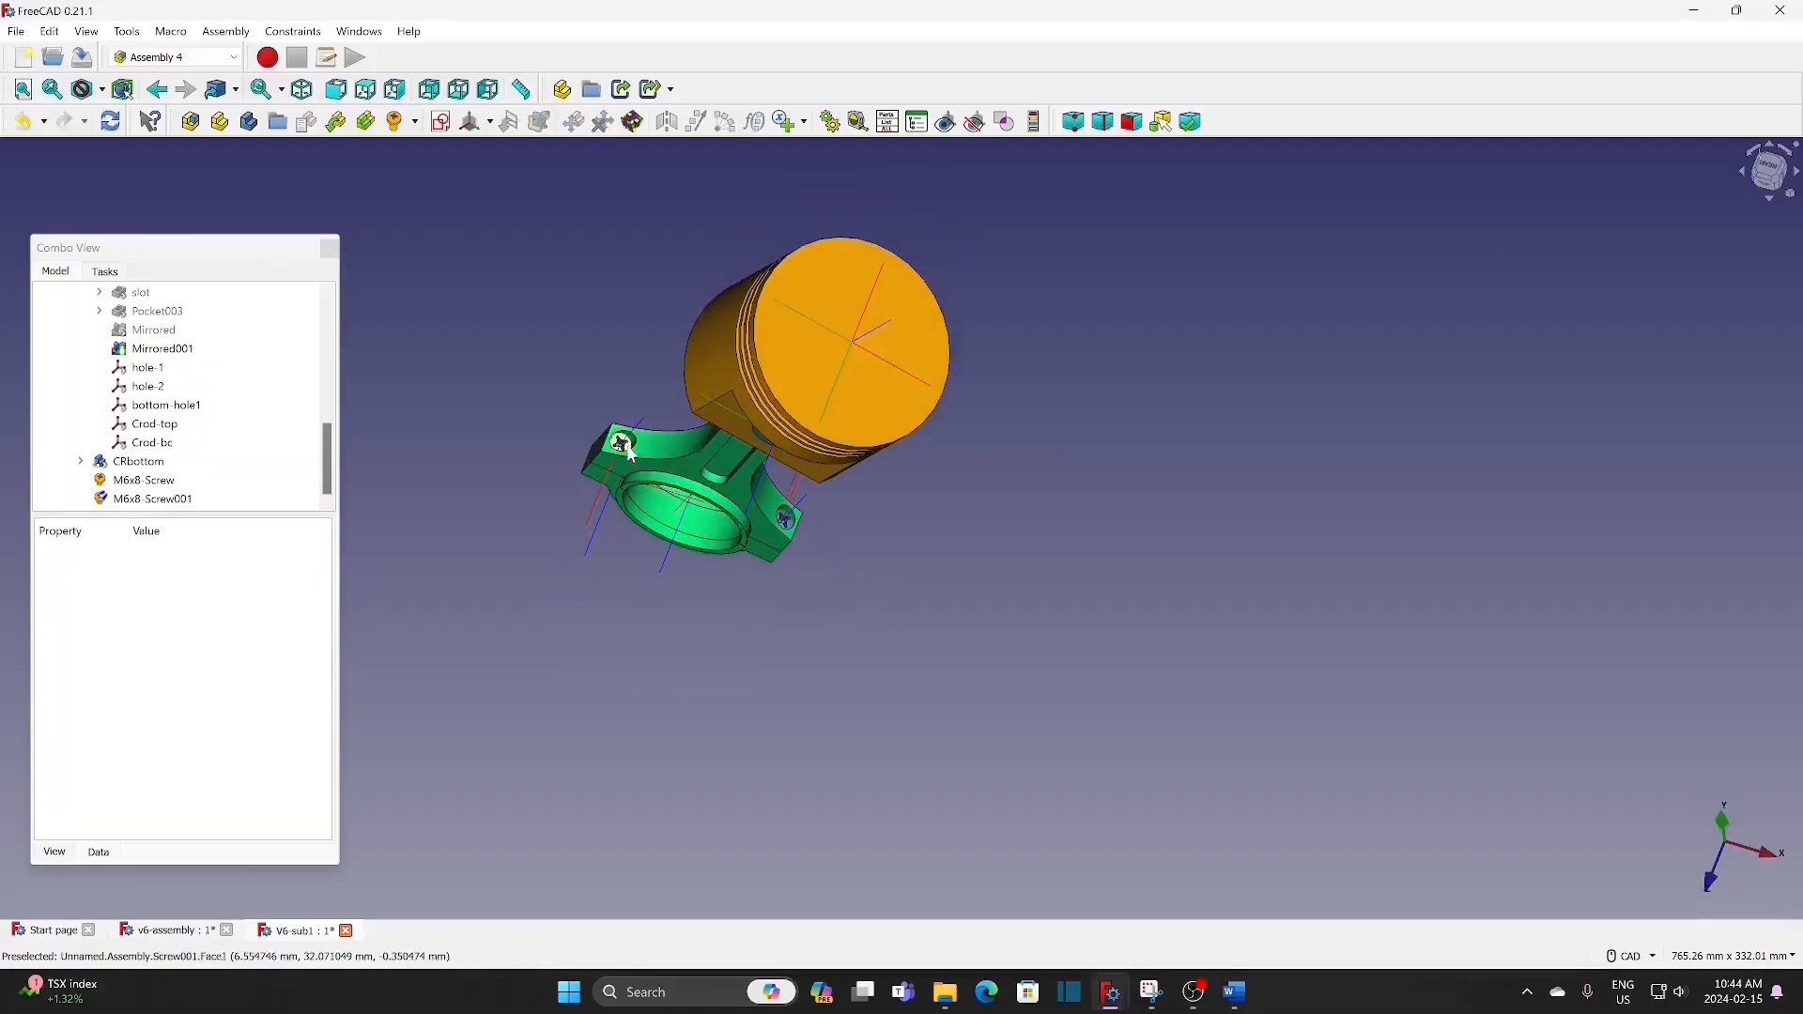
middle_click_drag(881, 668, 914, 616)
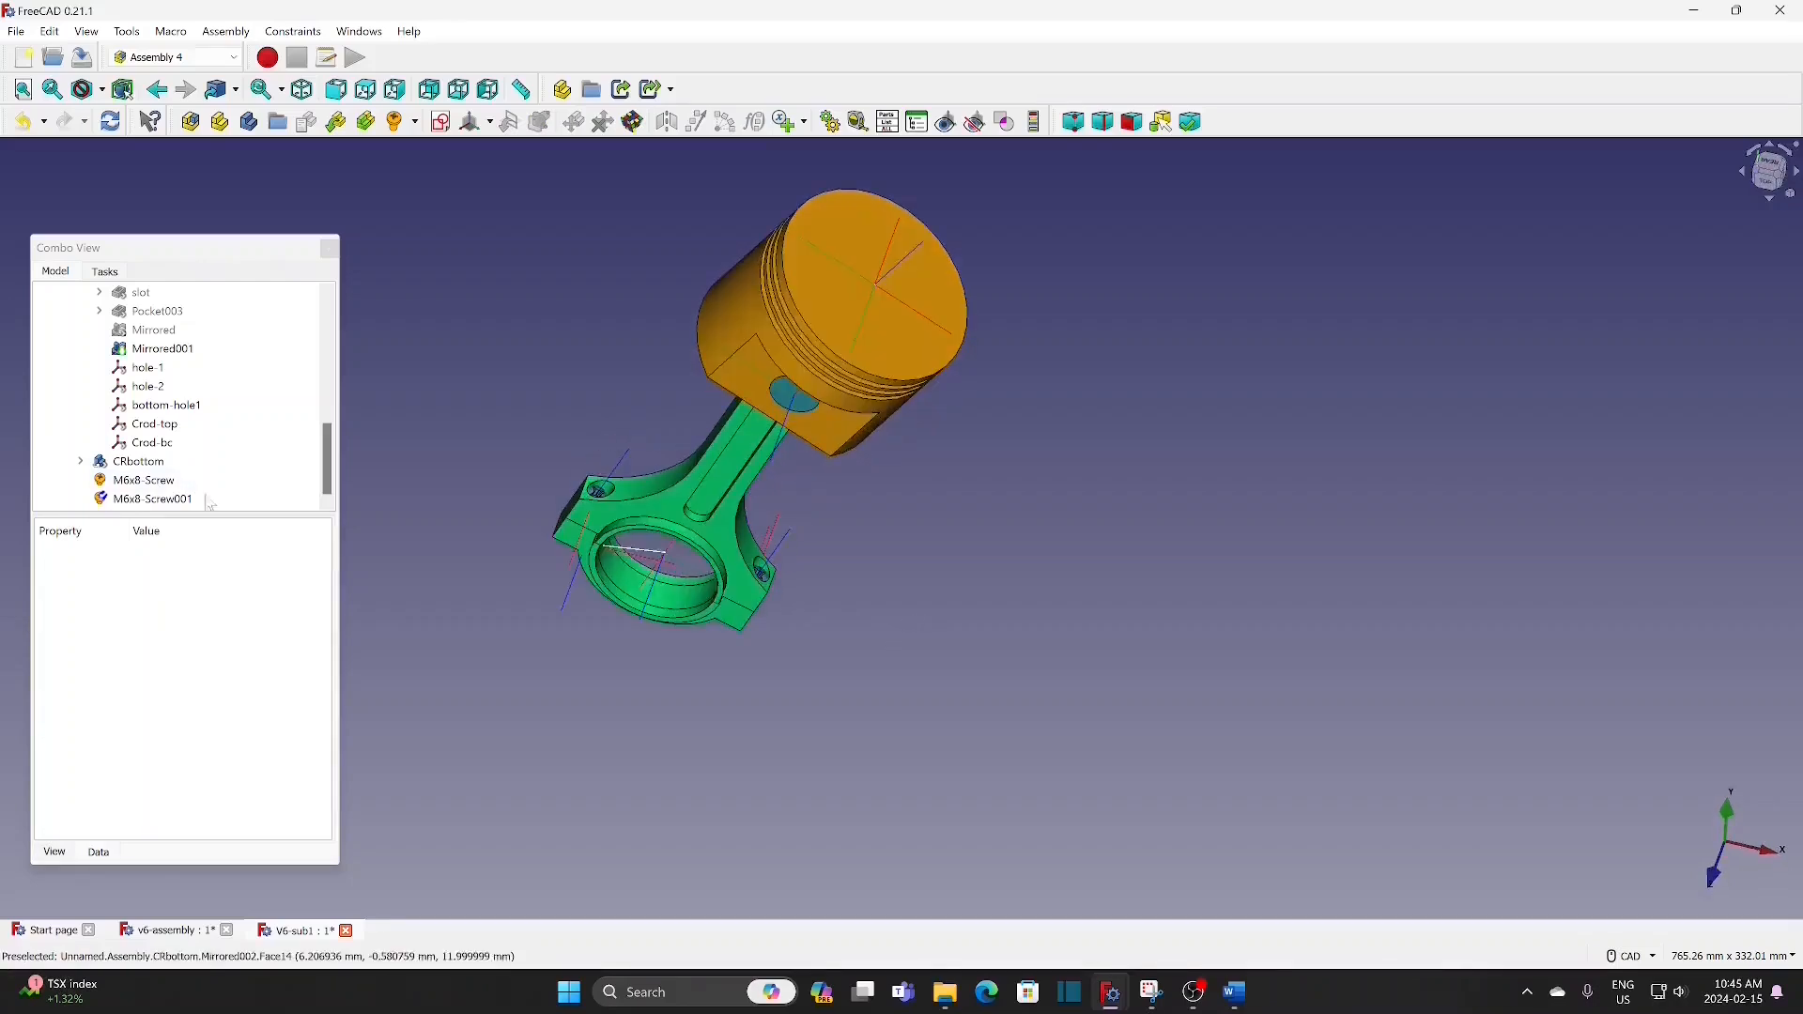
left_click(178, 481)
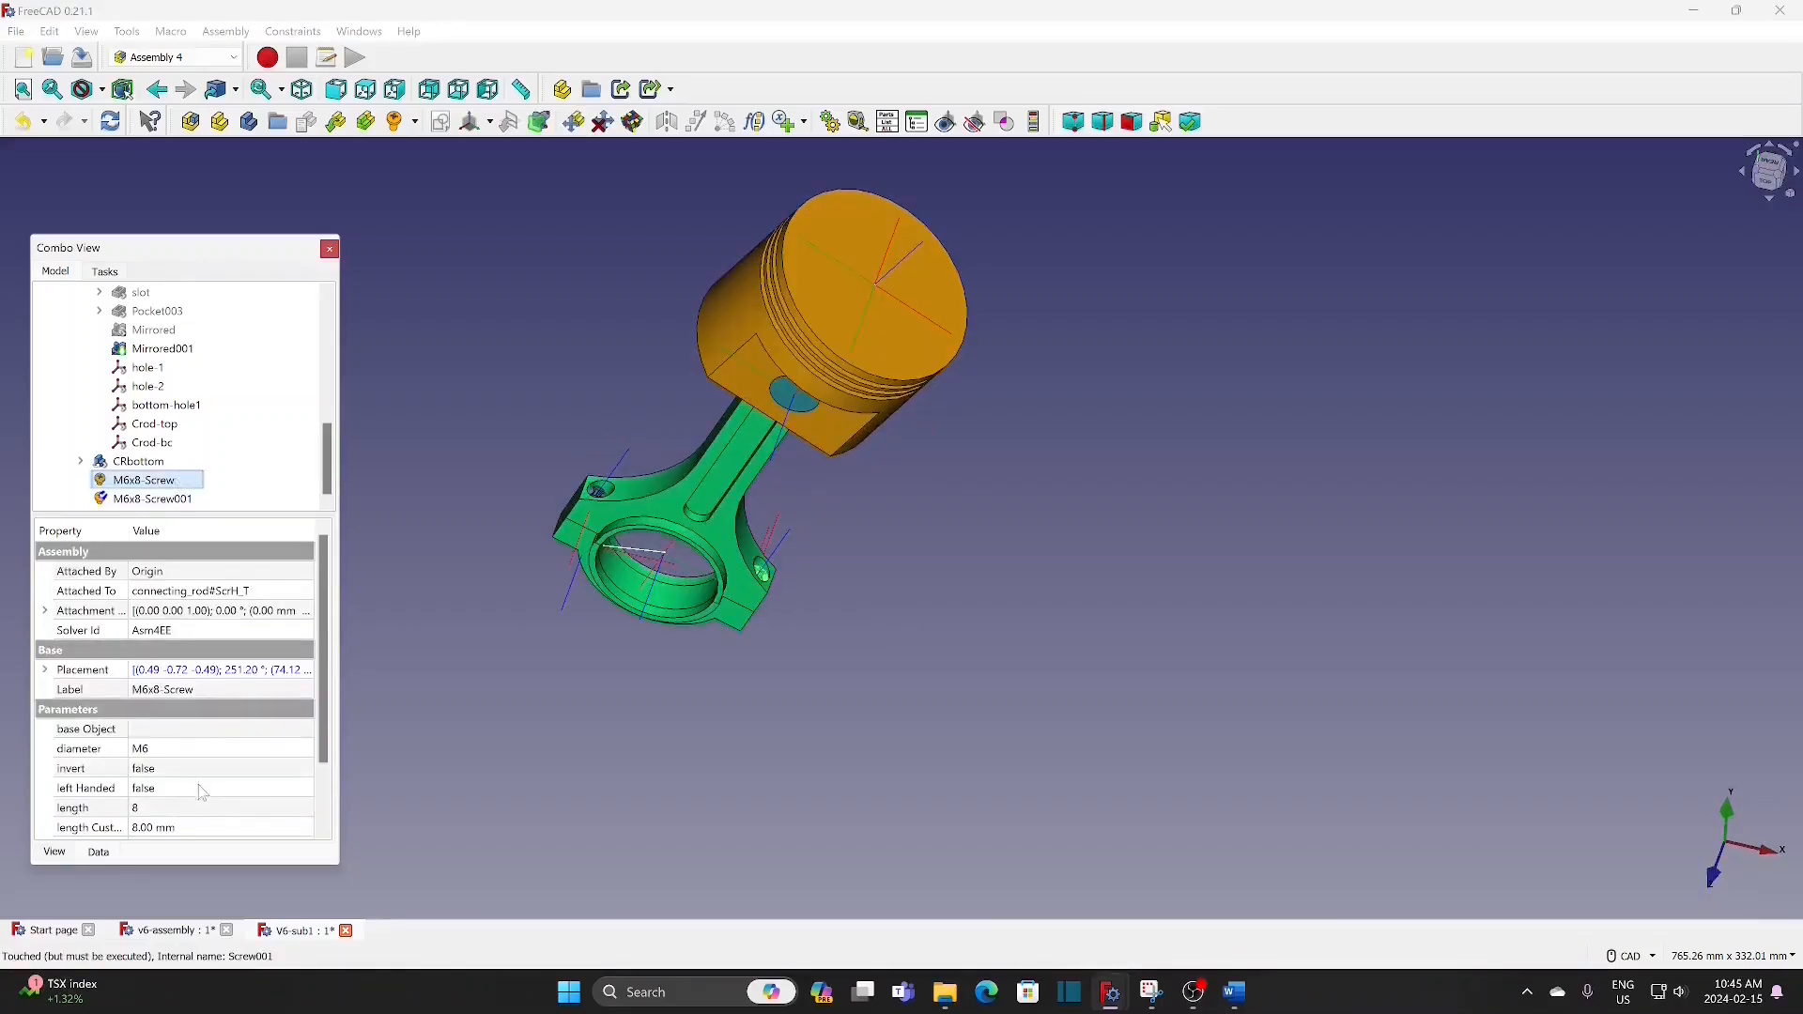
left_click(203, 808)
left_click(208, 809)
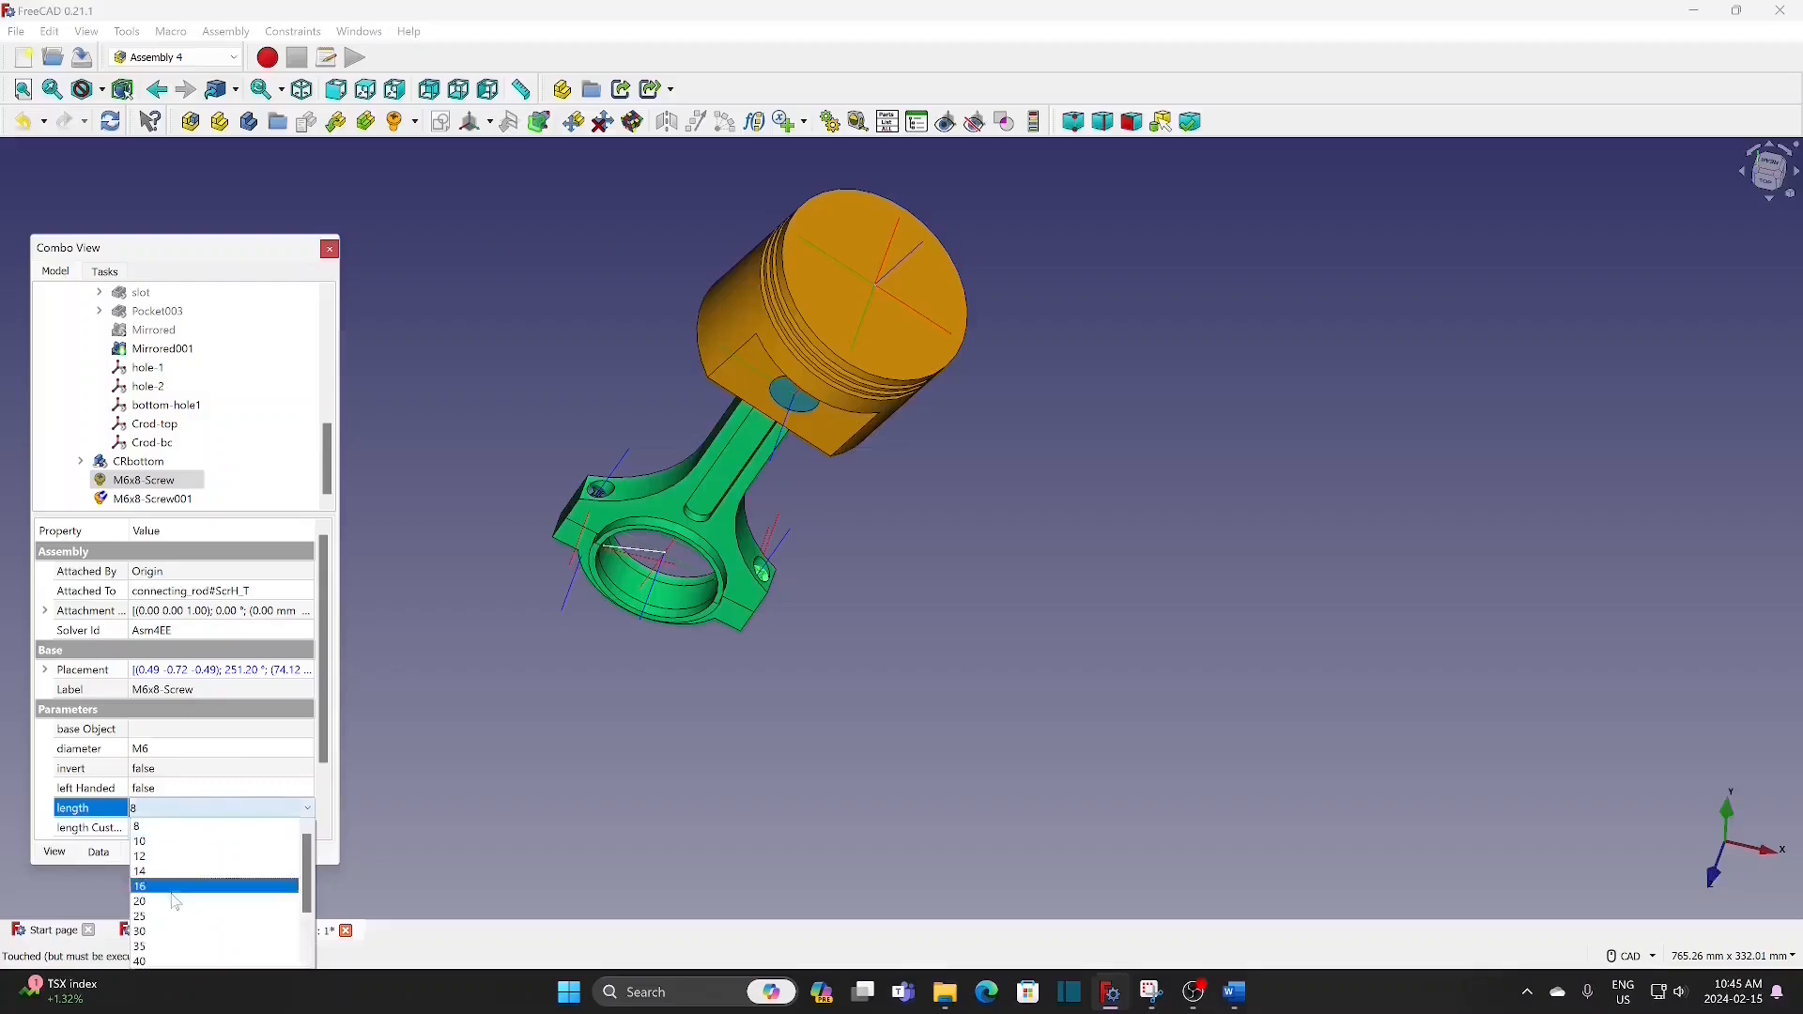
left_click(160, 931)
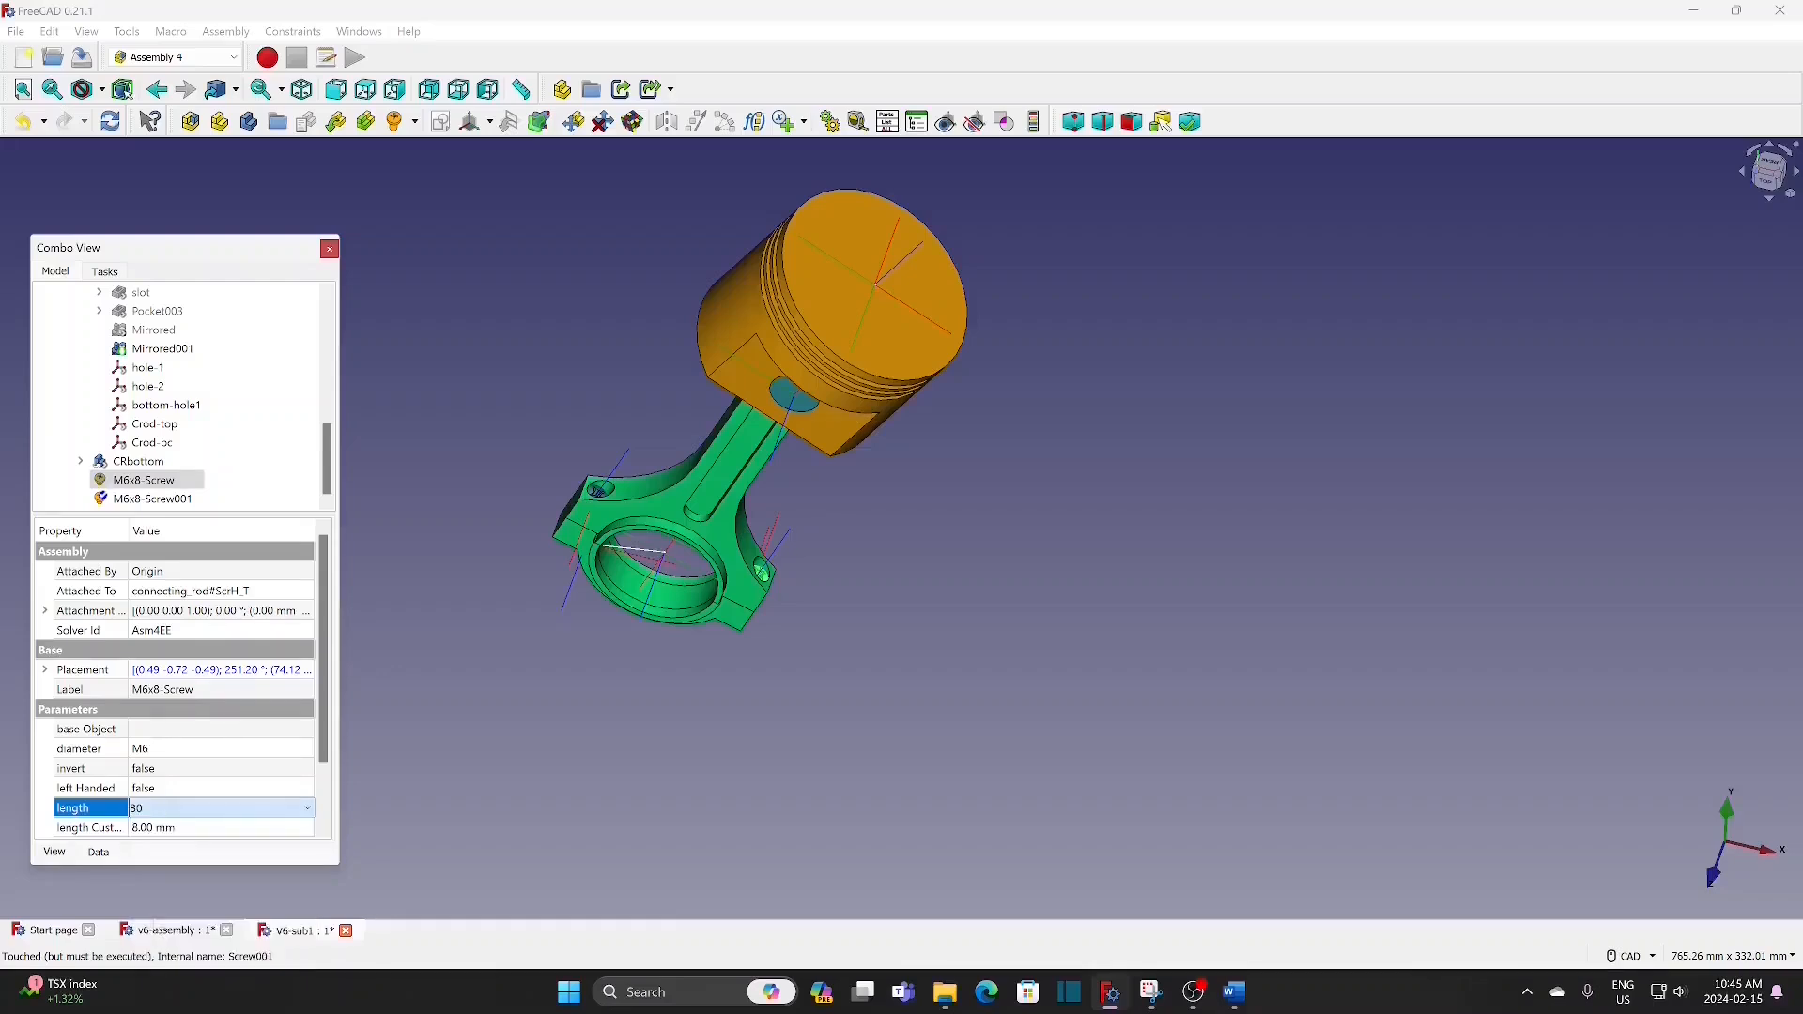
left_click(193, 501)
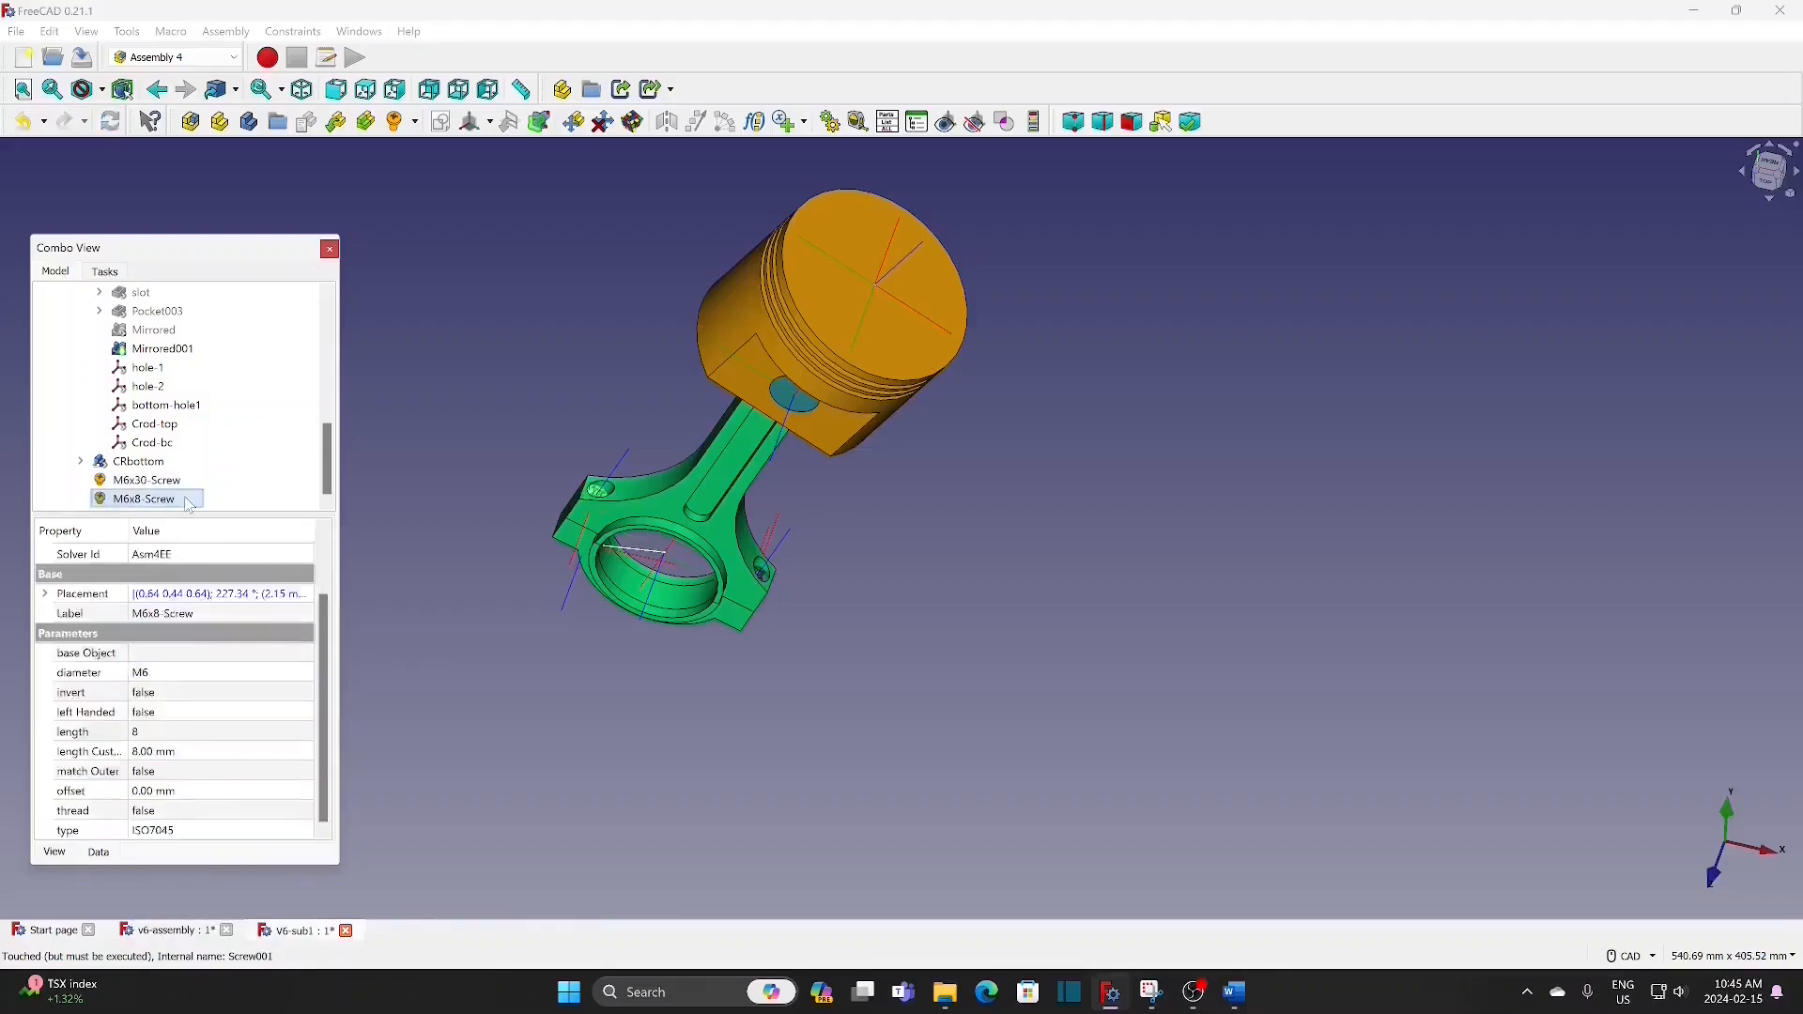
left_click(221, 737)
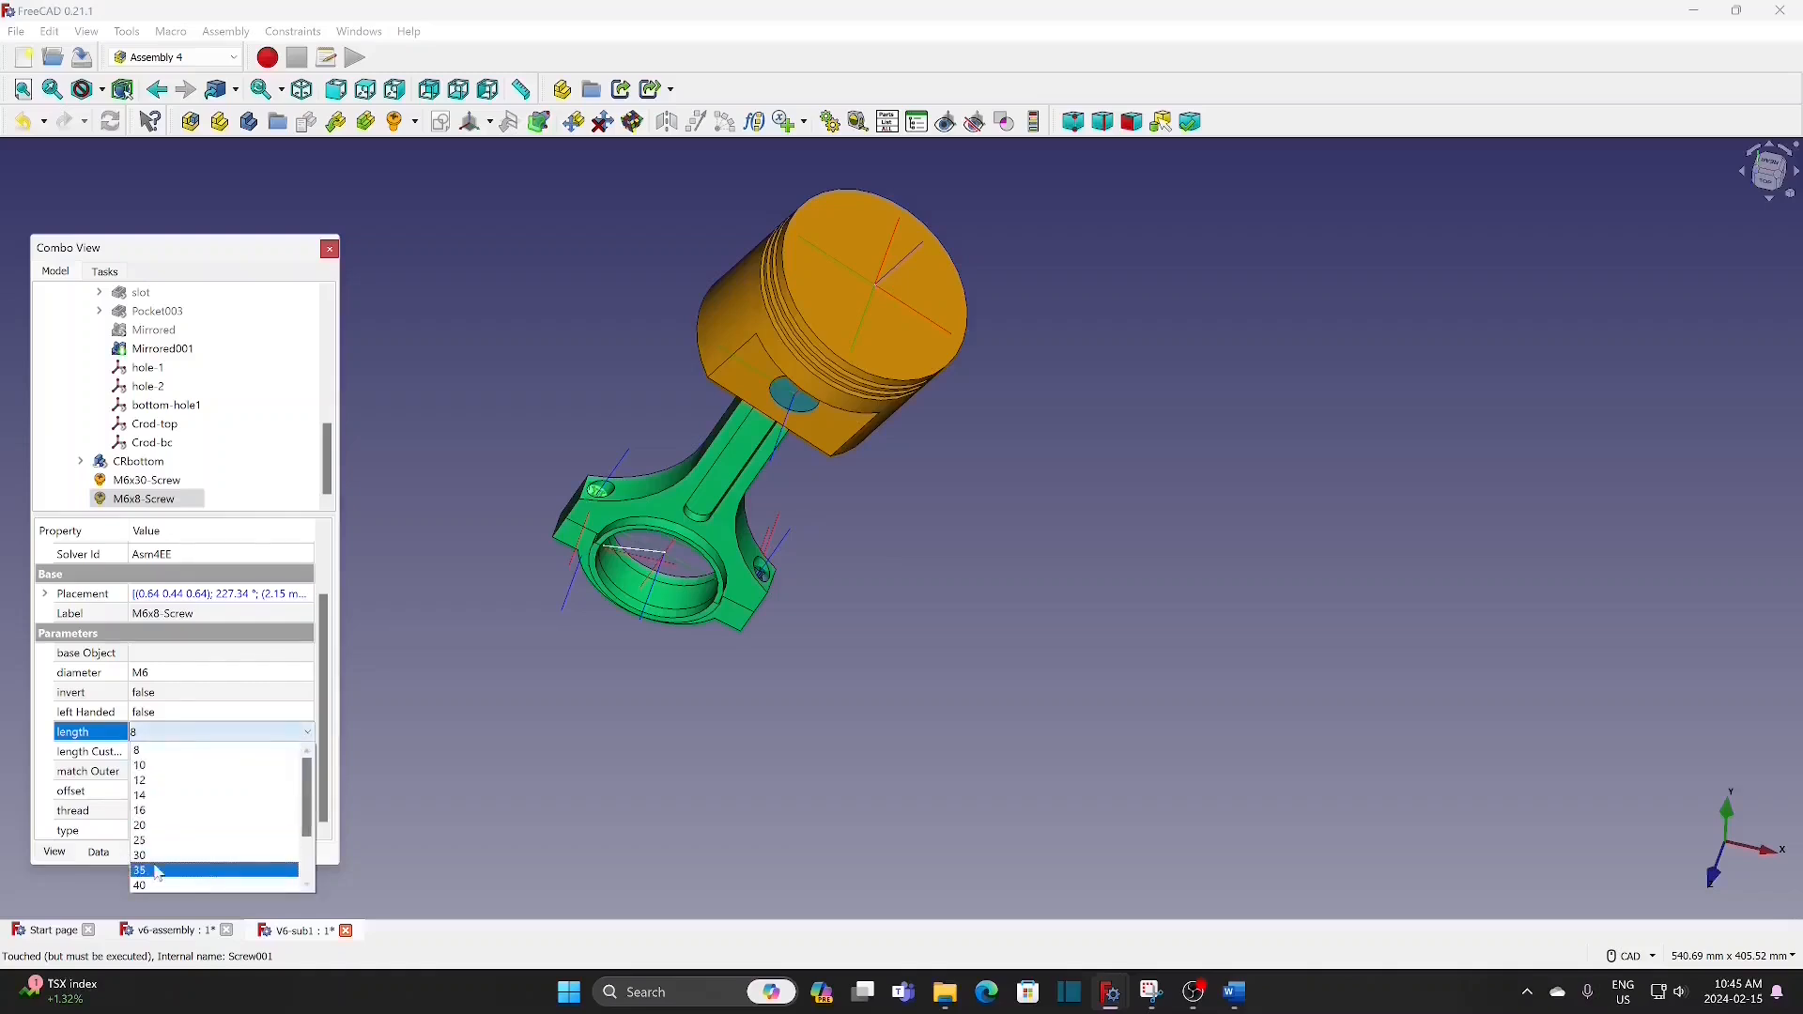
left_click(216, 866)
left_click(392, 745)
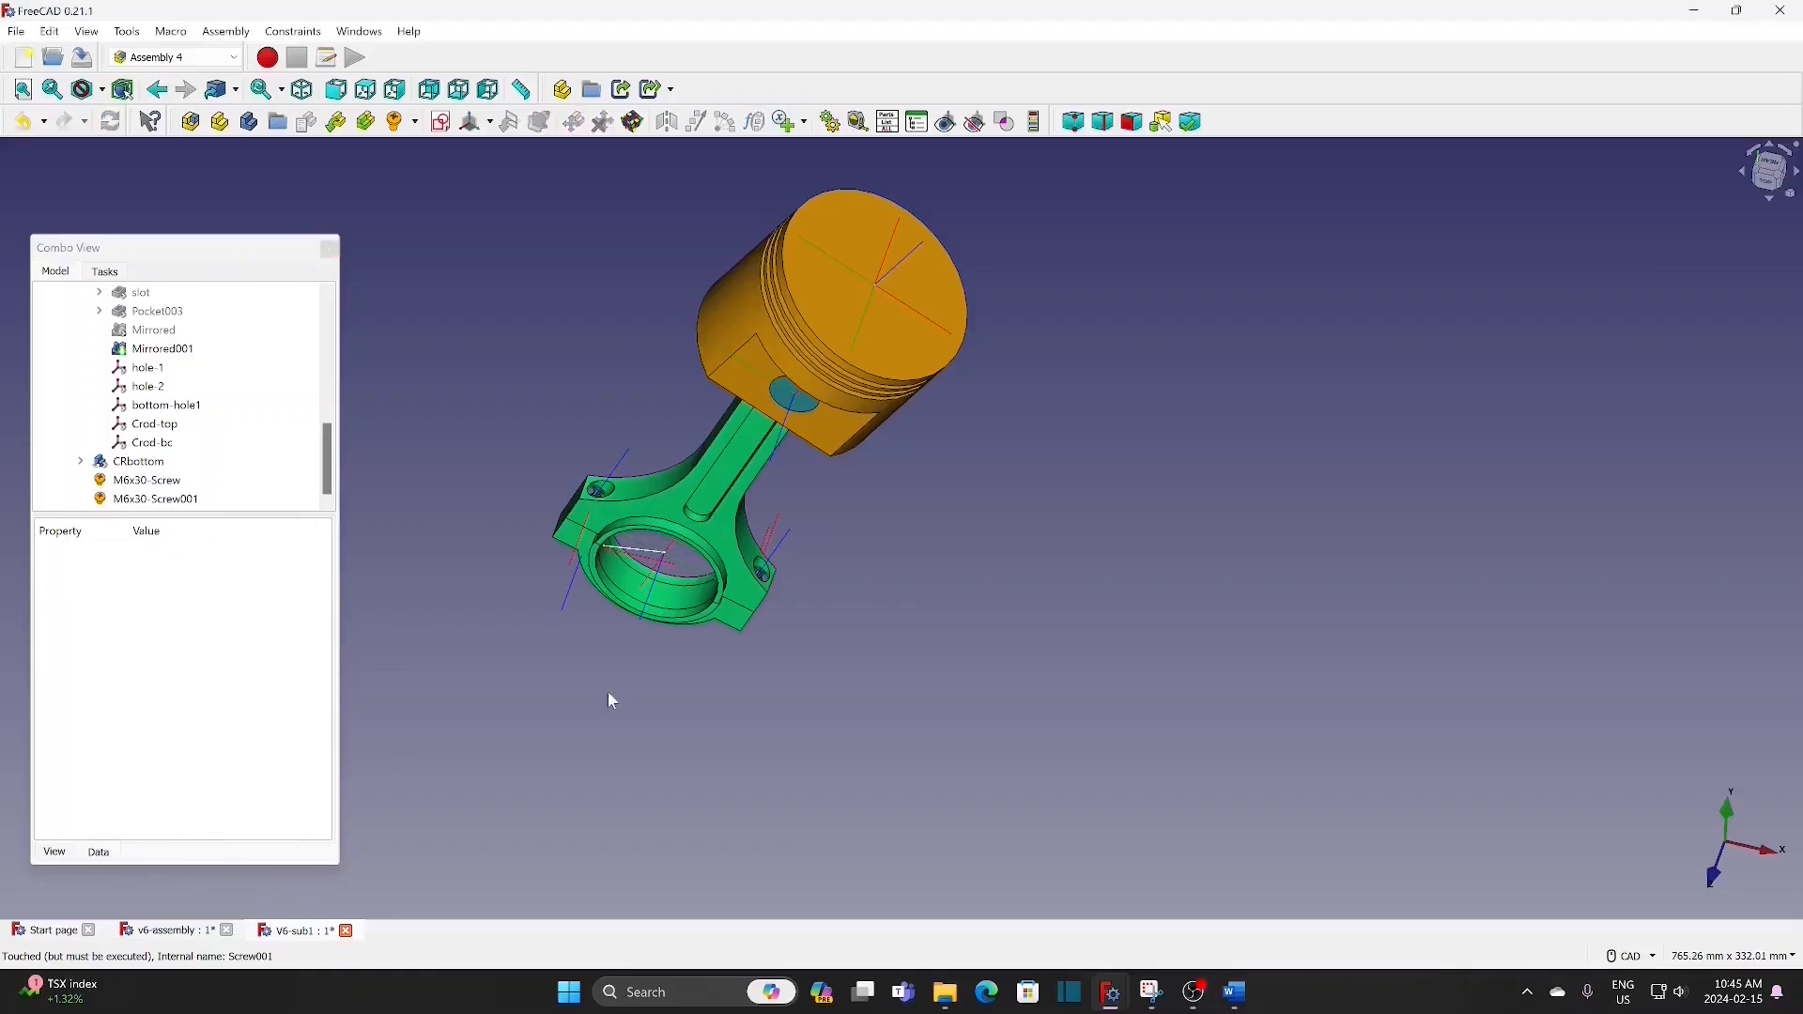
Step: Insert a nut attached to the connecting rod's hole-1 coordinate system
middle_click_drag(720, 720, 845, 628)
middle_click(838, 642)
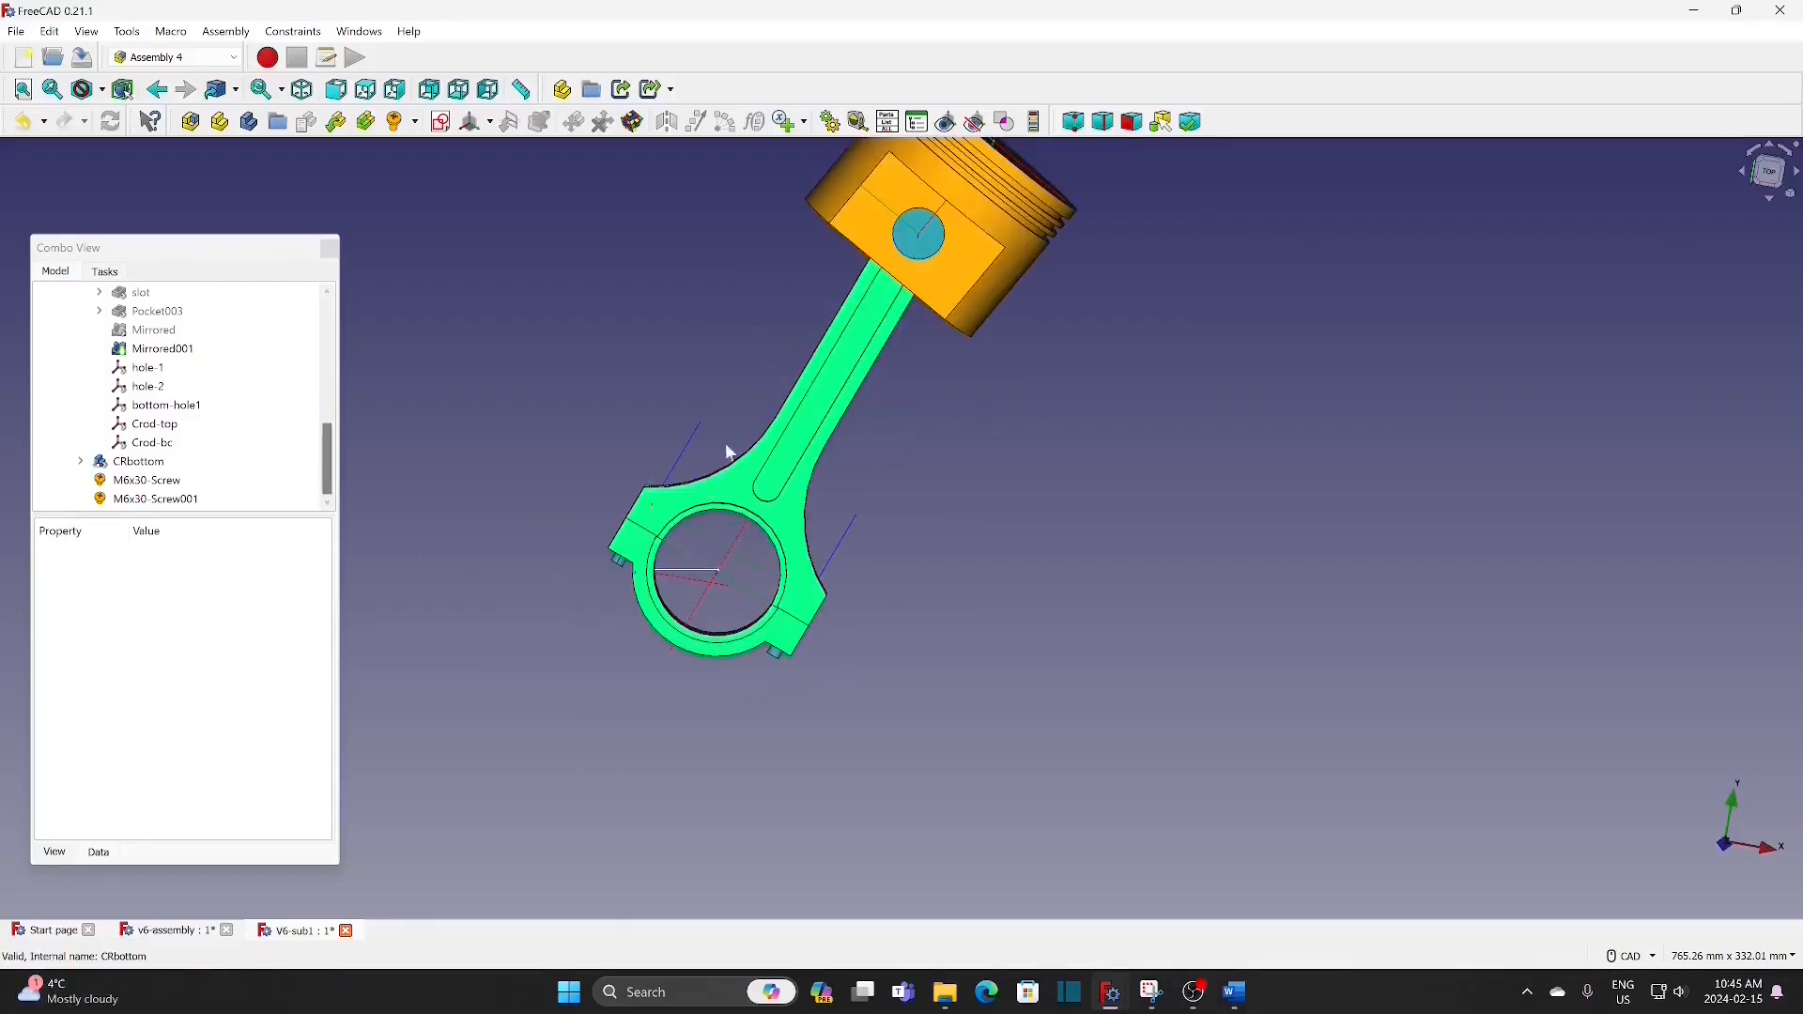
left_click(843, 533)
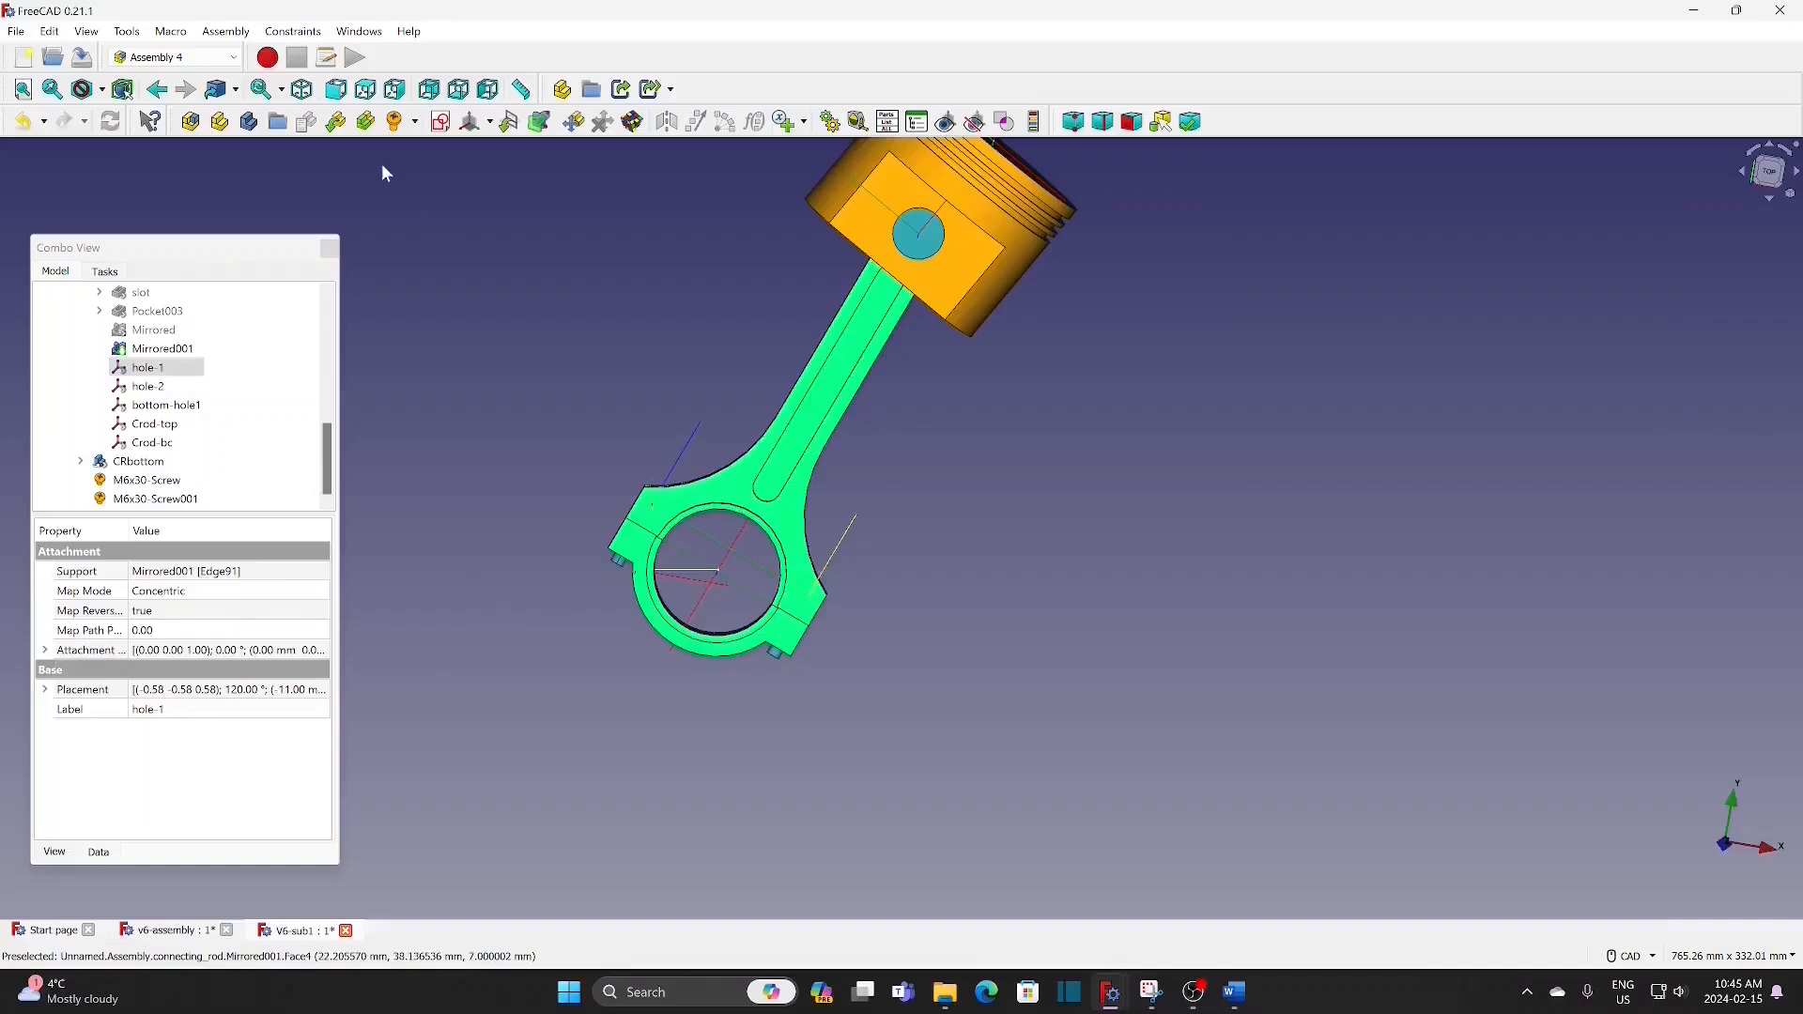
left_click(414, 122)
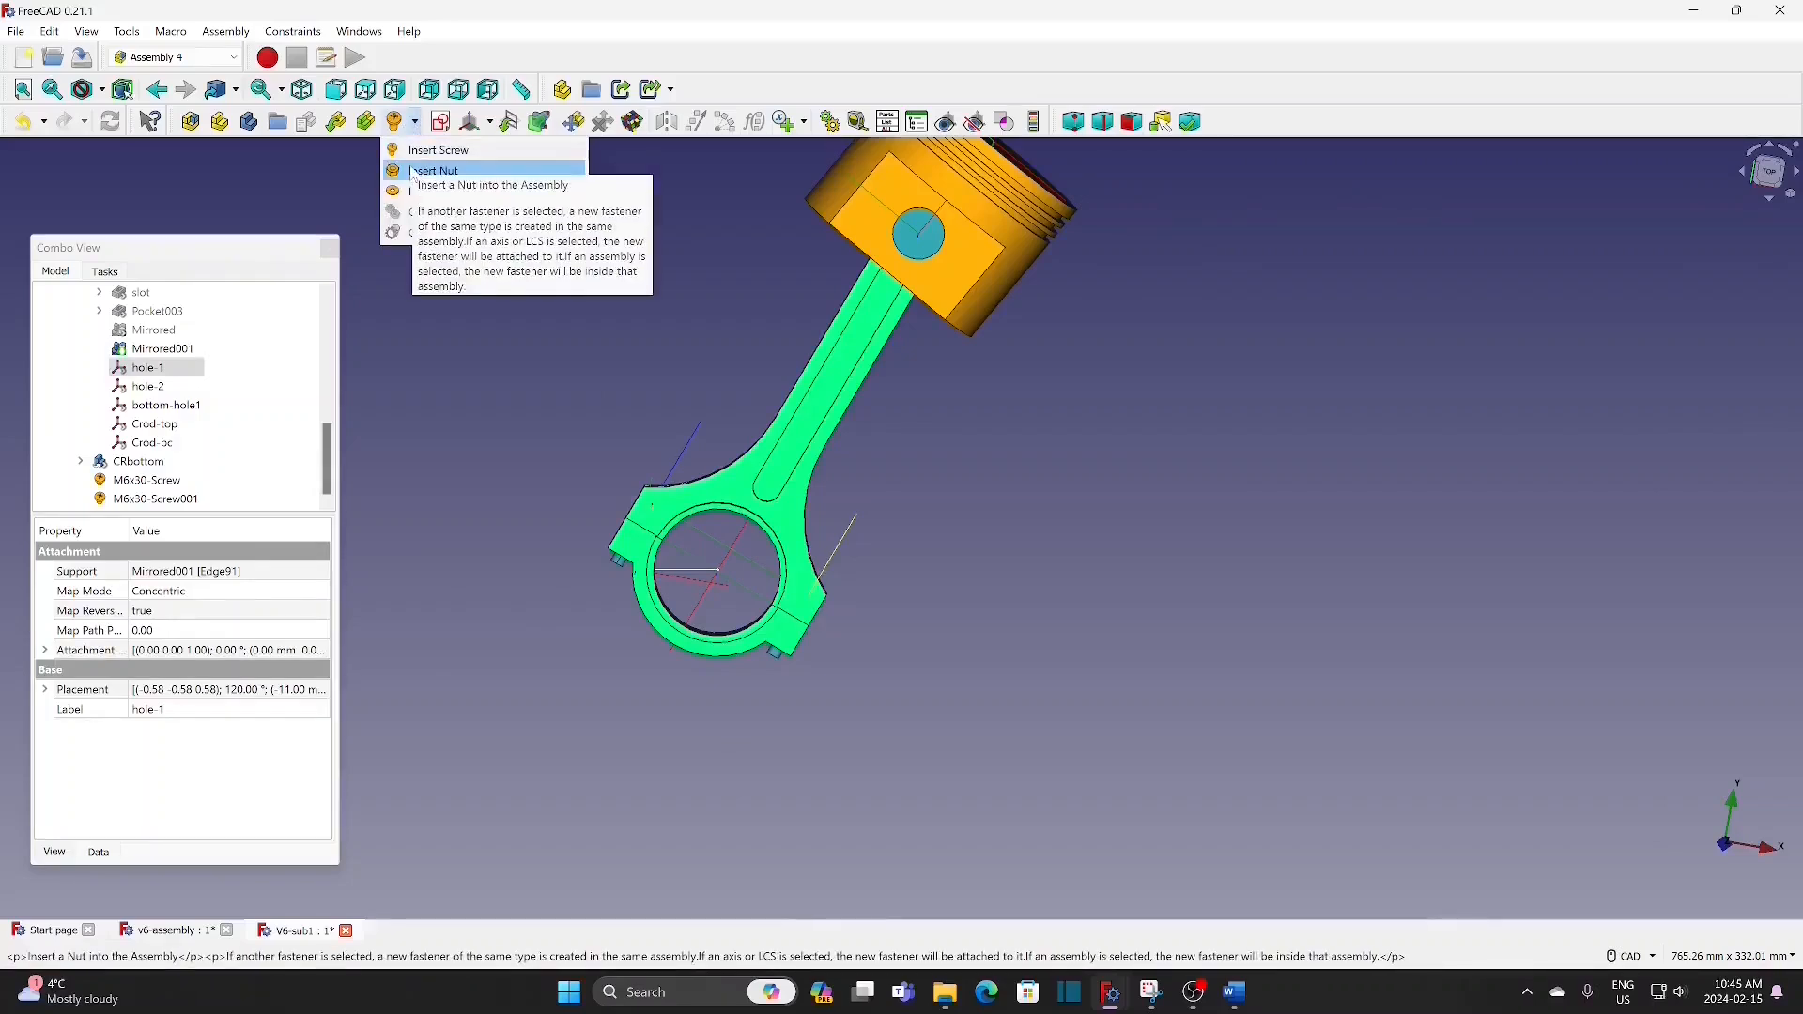
left_click(434, 170)
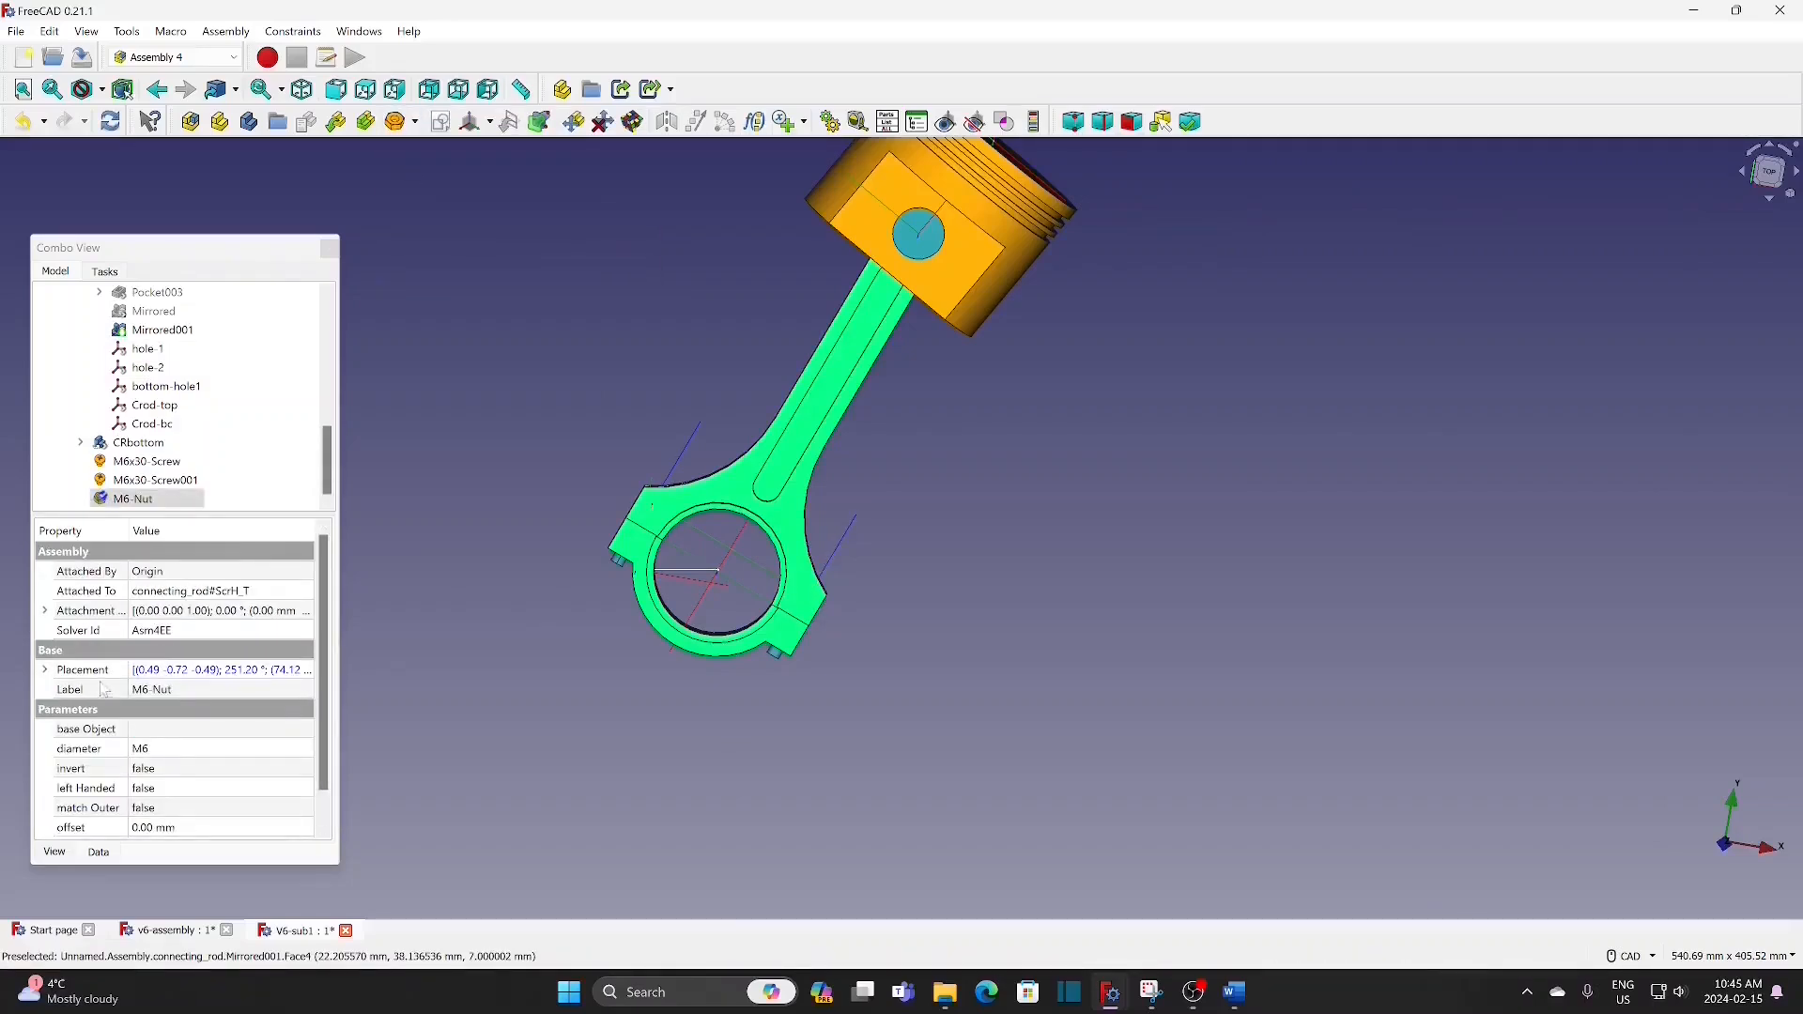
Step: Set the z position of the hole-1 nut's attachment offset to -31 mm
left_click(46, 611)
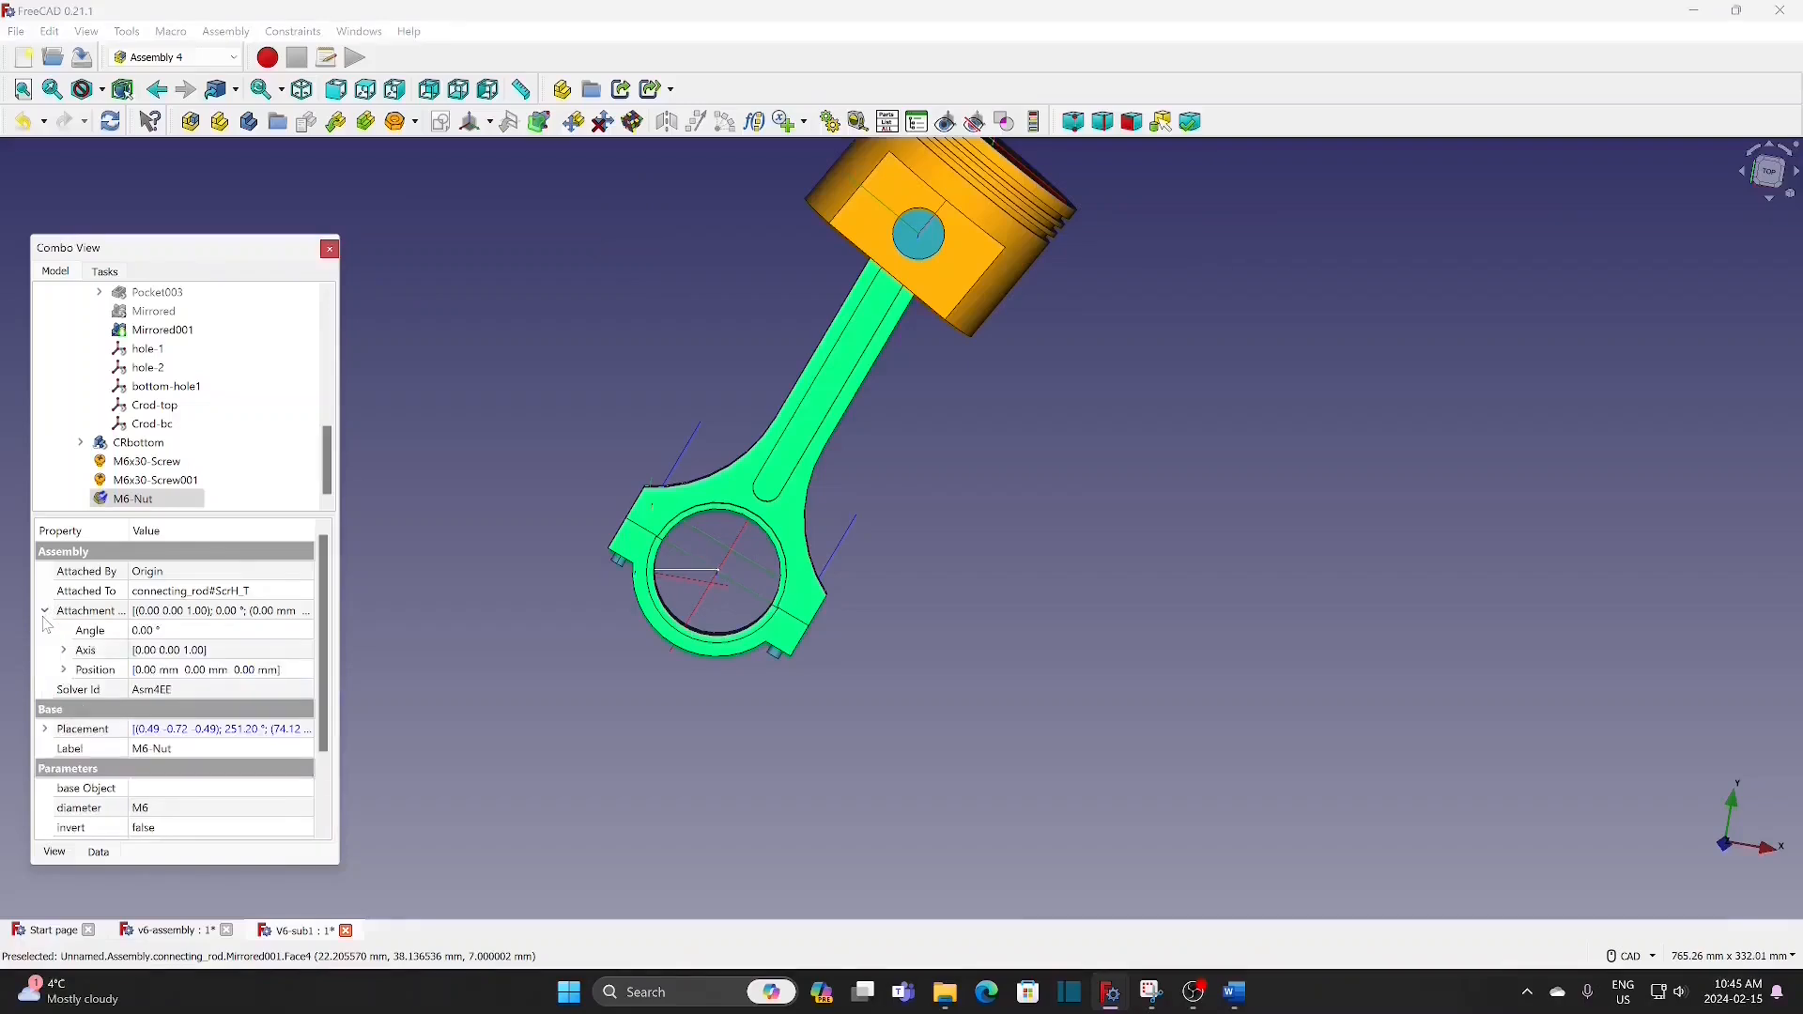
left_click(63, 670)
double_click(203, 731)
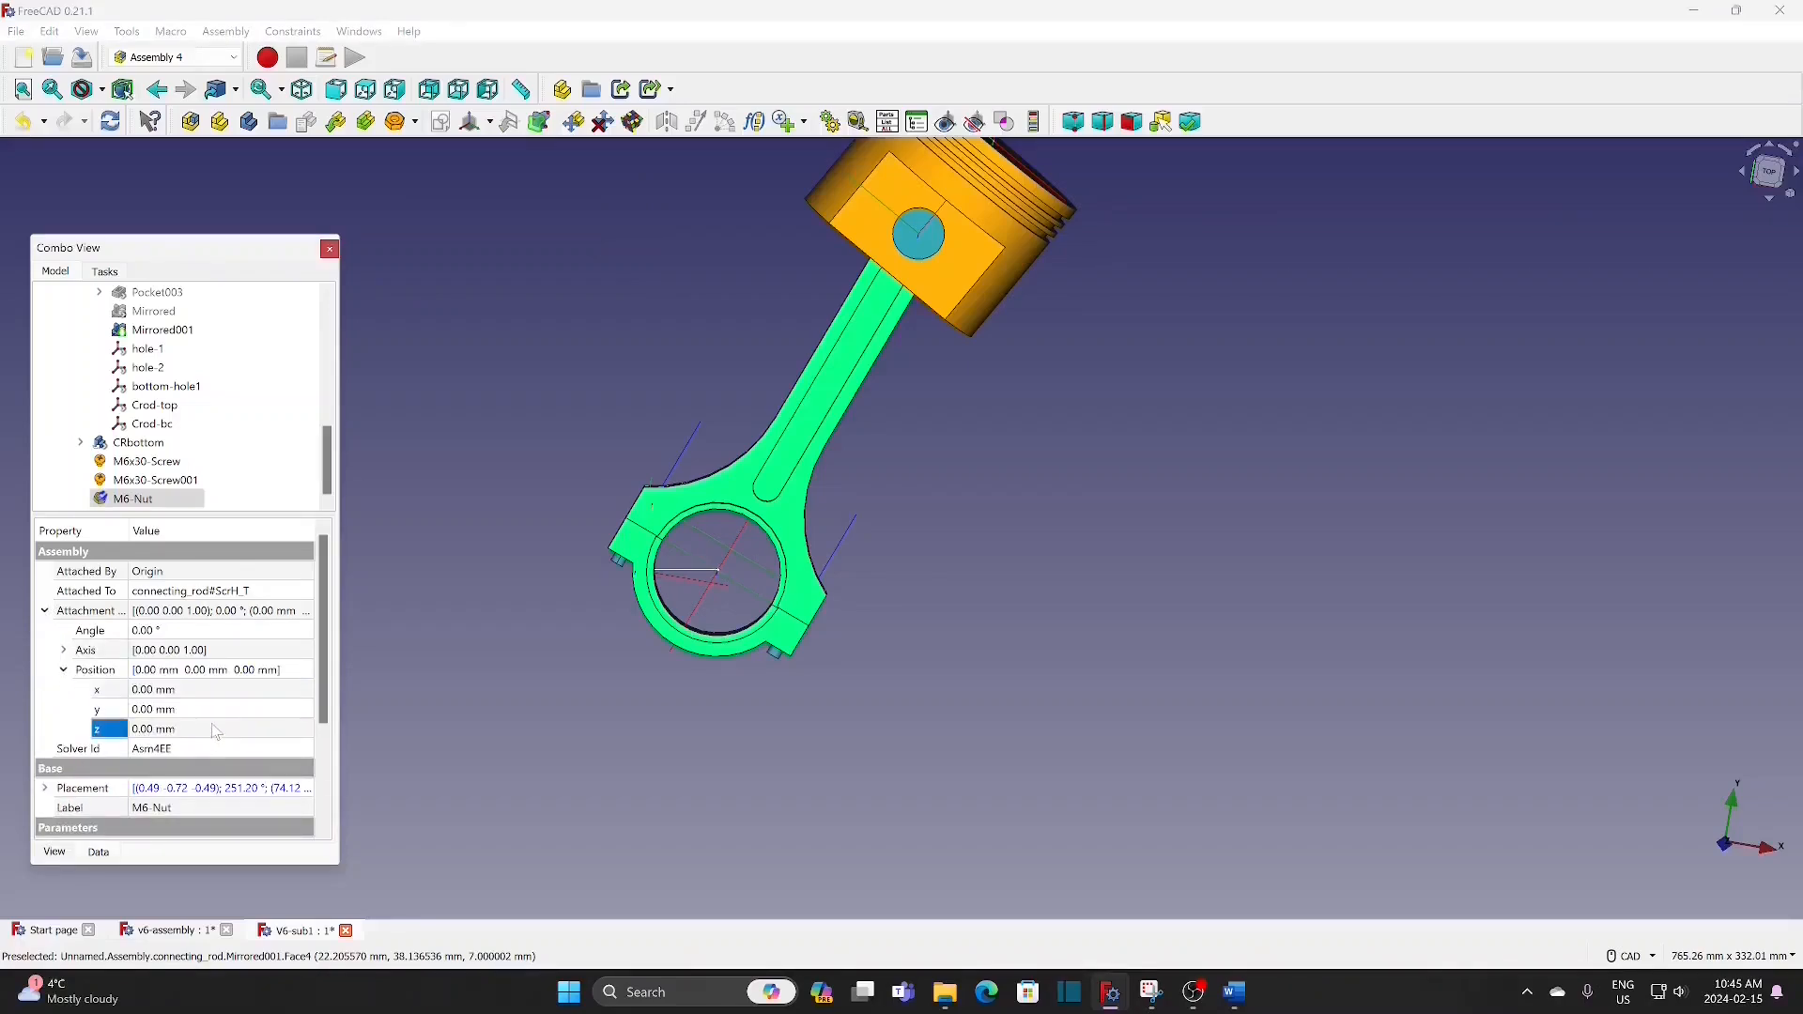
key("BackSpace")
type("-31")
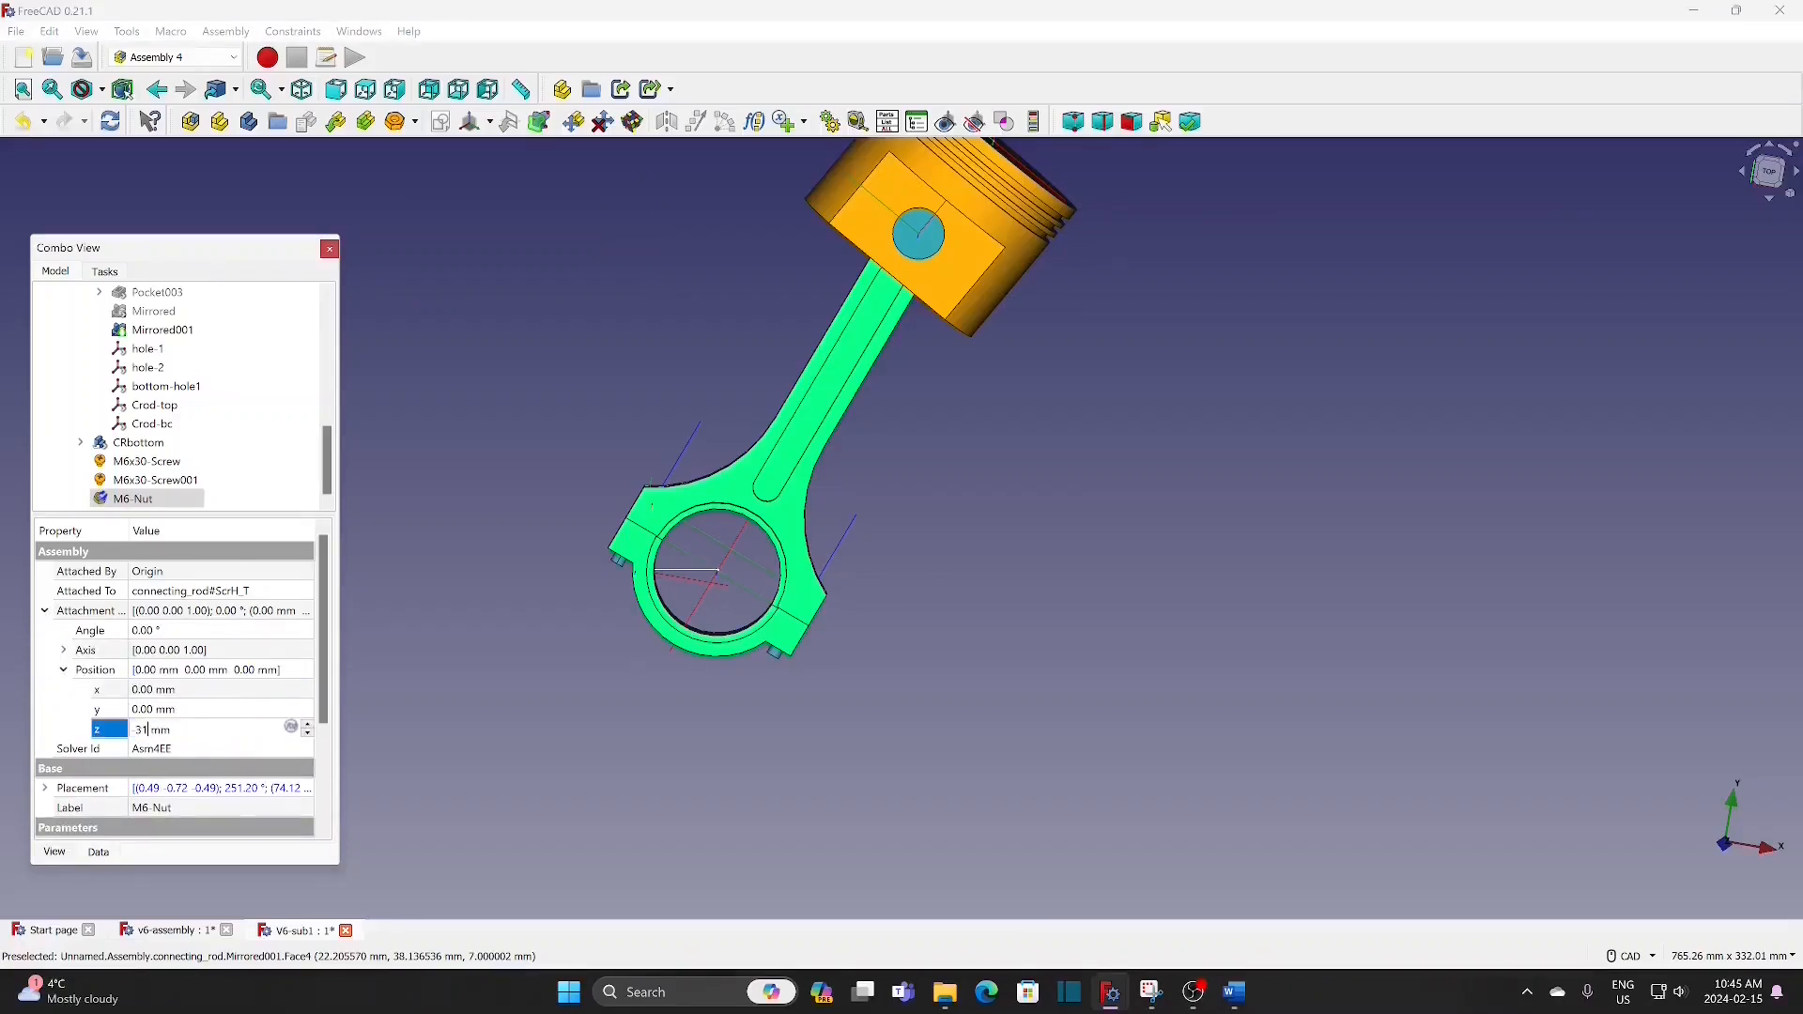
key("Return")
left_click(426, 729)
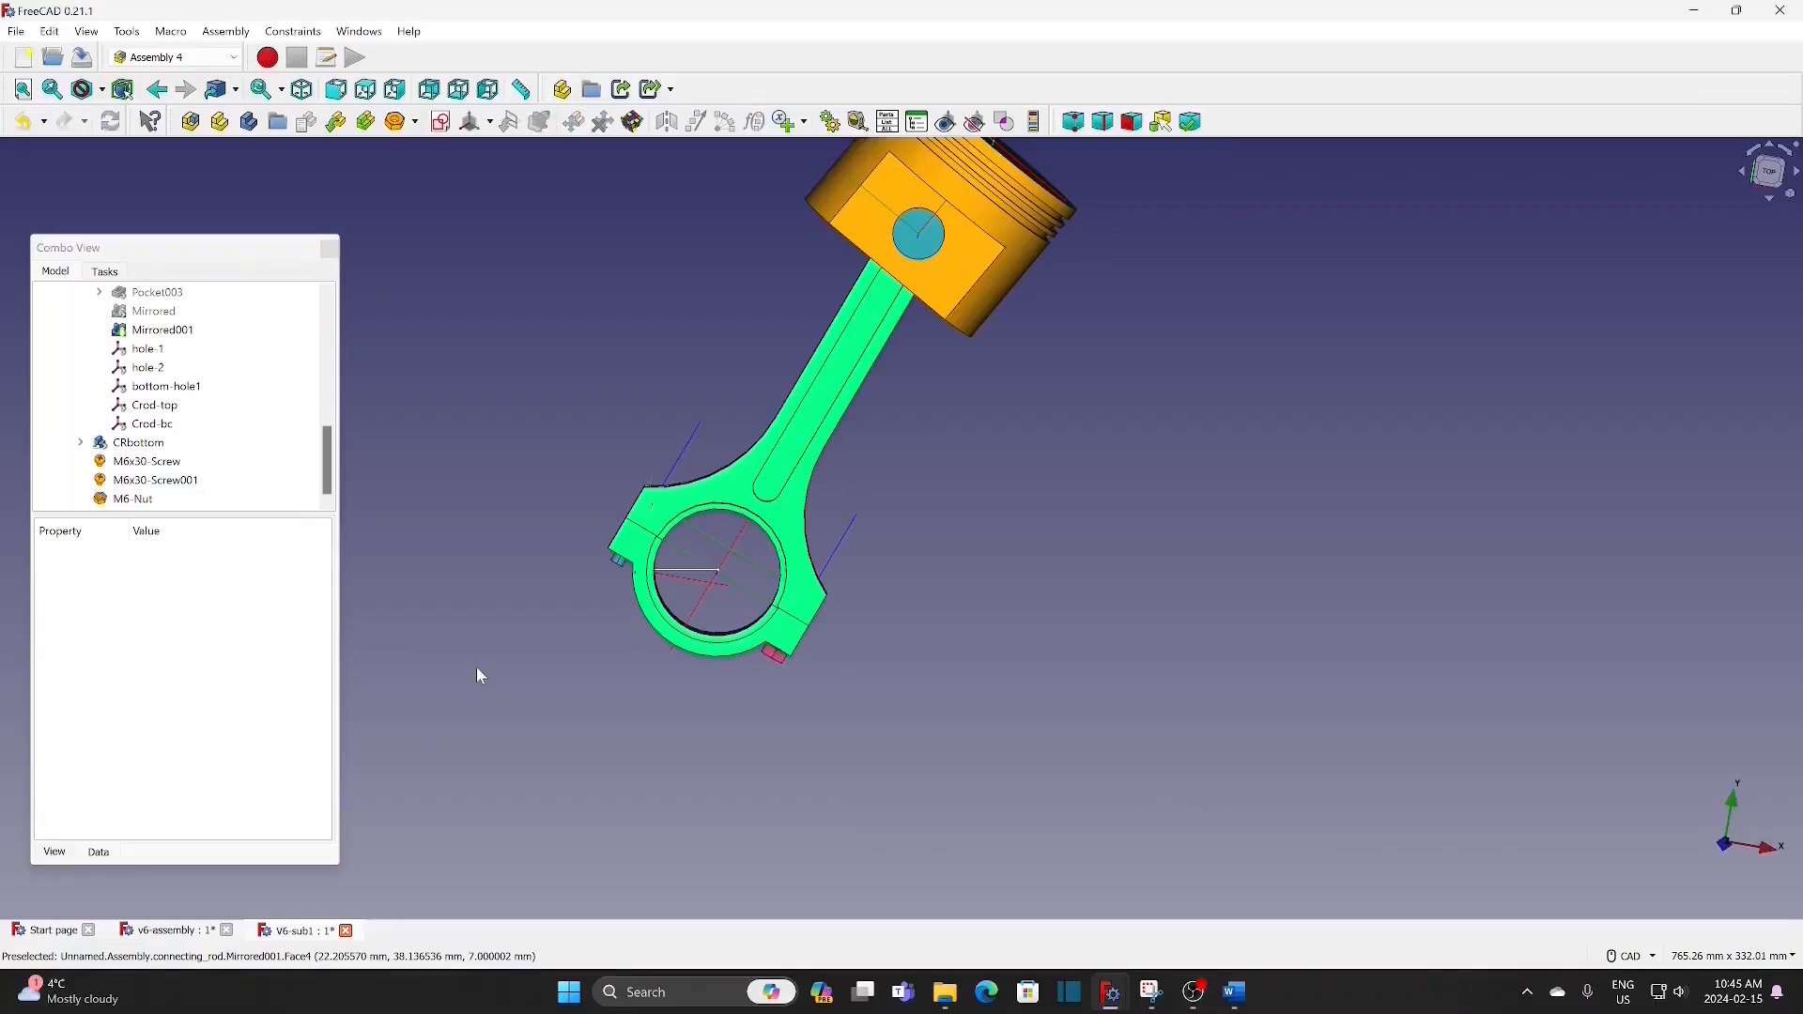
Step: Insert a nut on the connecting rod's hole-2 coordinate system and set its attachment offset's z position to -31 mm
left_click(690, 457)
left_click(400, 122)
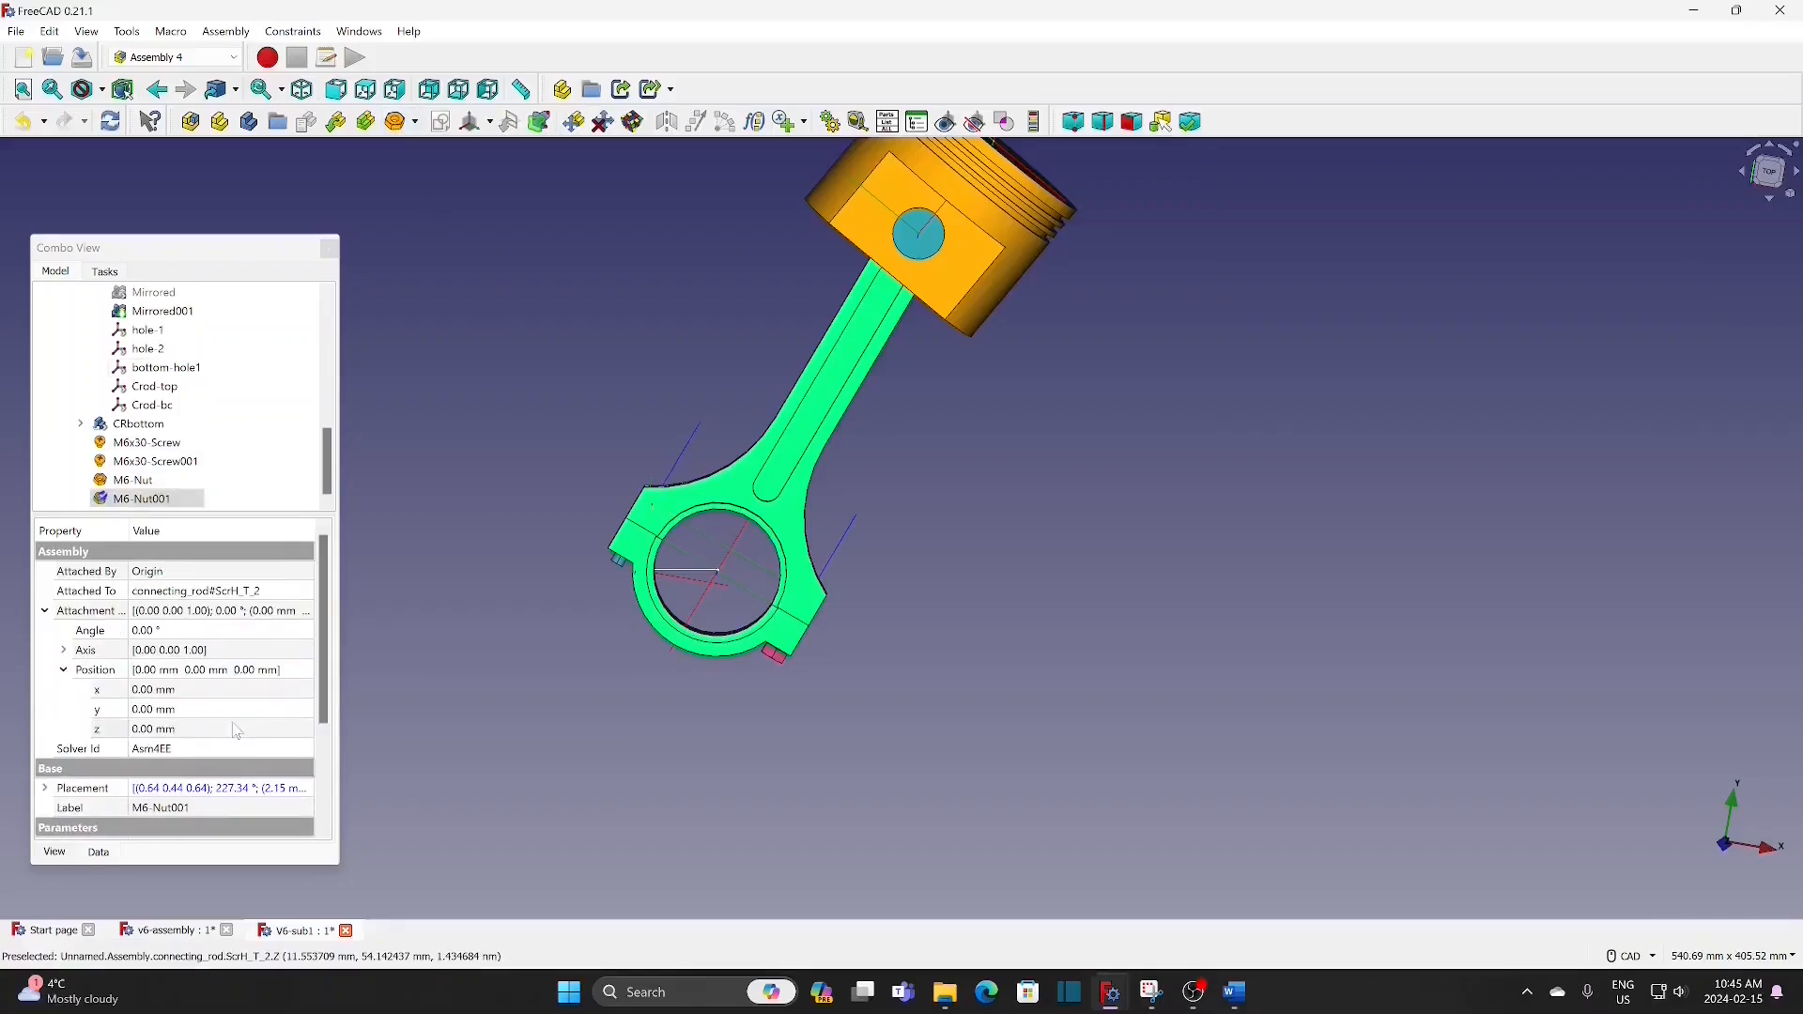
left_click(236, 731)
type("-31")
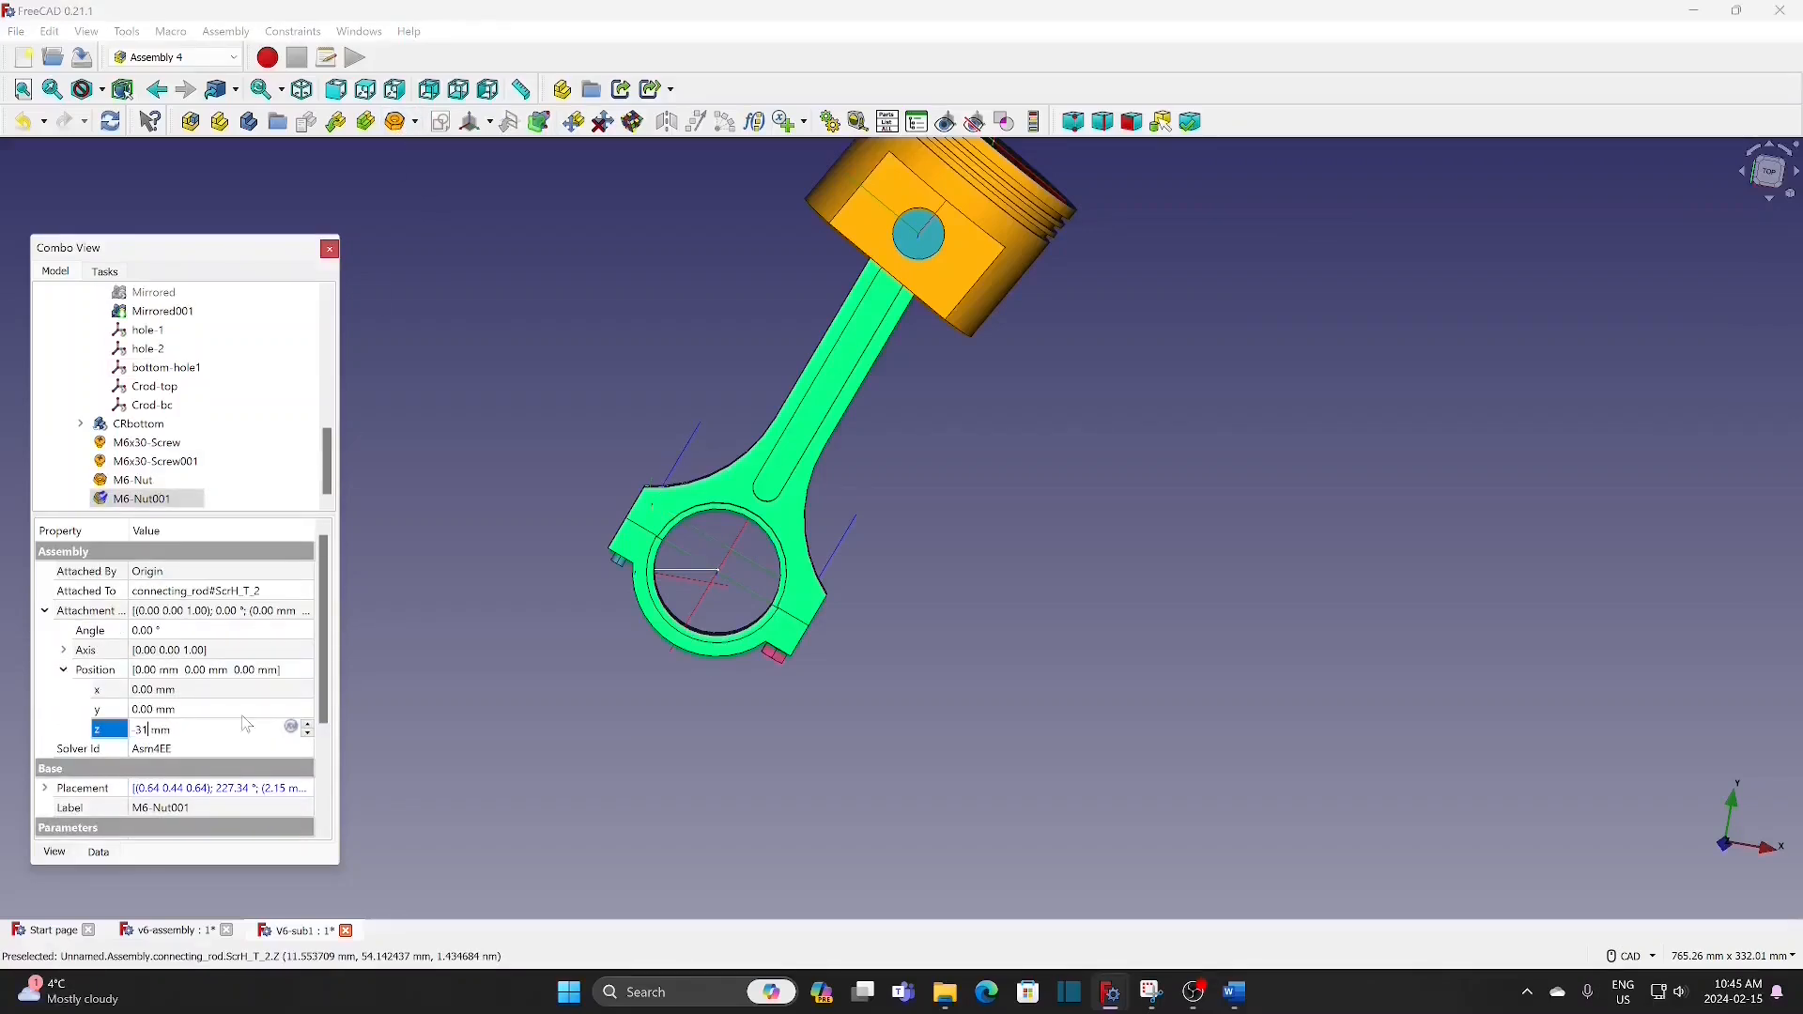
key("Return")
left_click(432, 742)
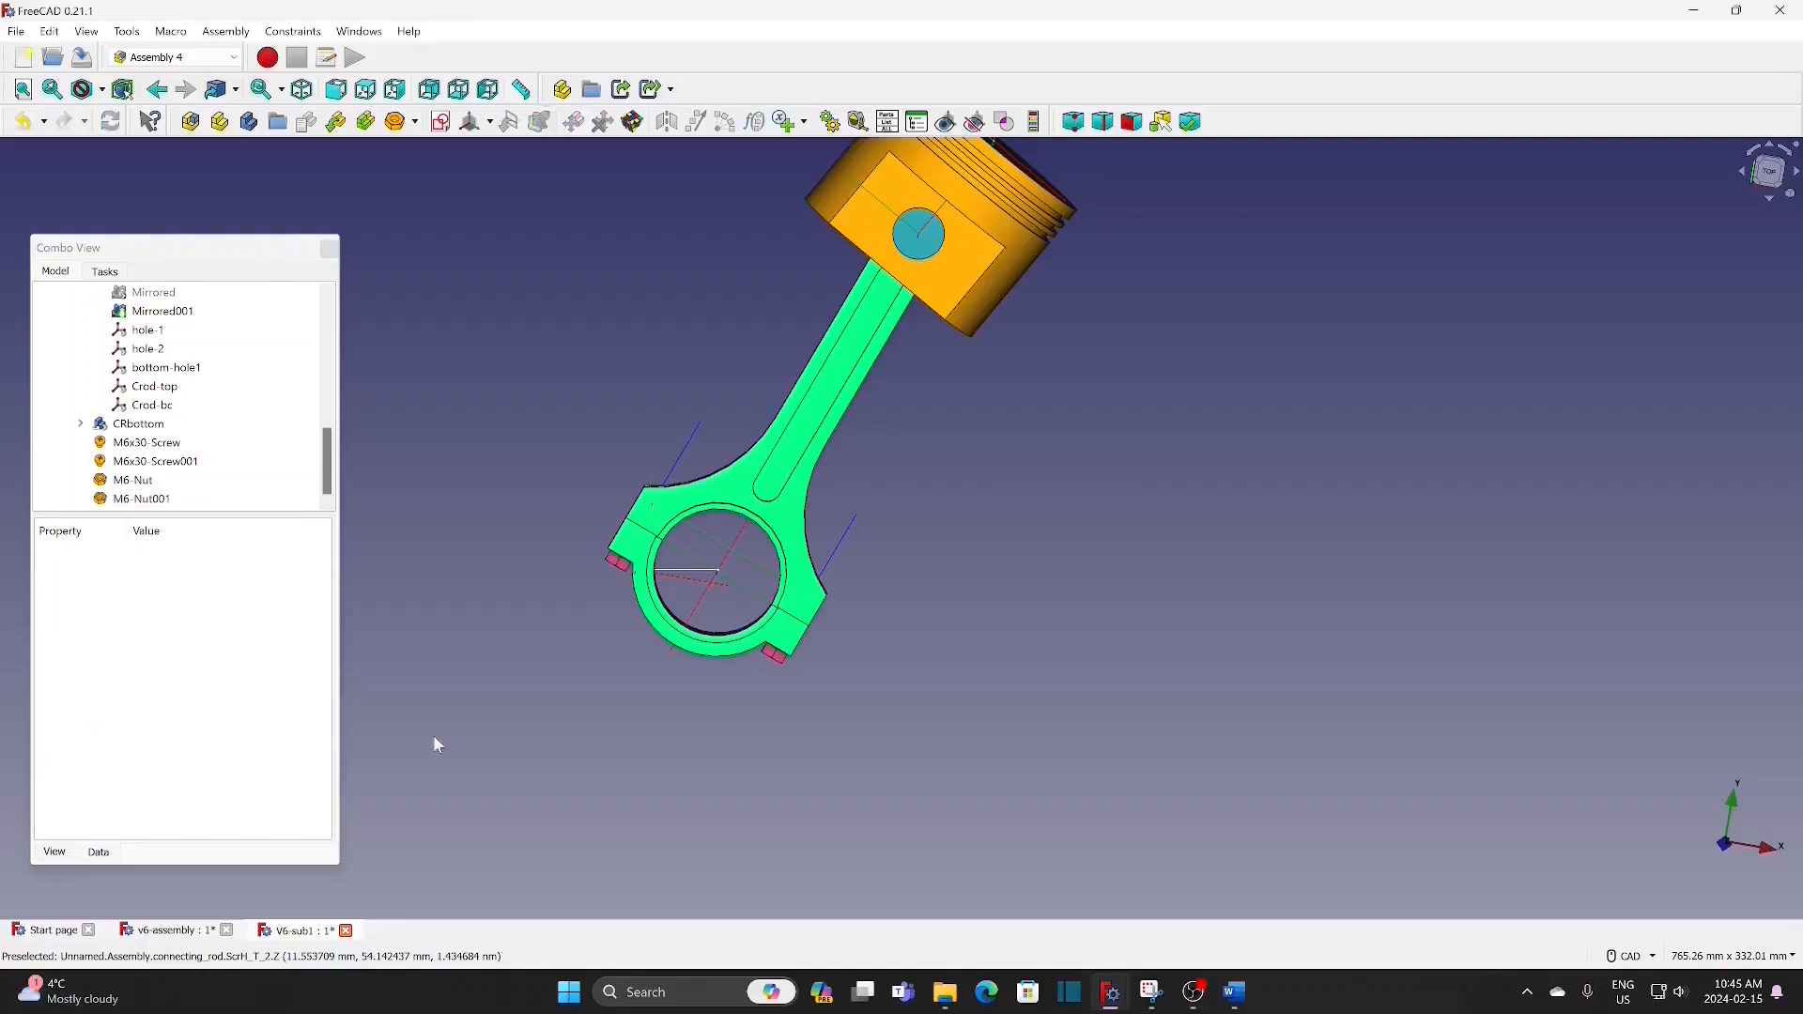
Step: Set the shape color of the hole-1 nut to the custom blue #4c99b2
left_click(150, 480)
right_click(150, 481)
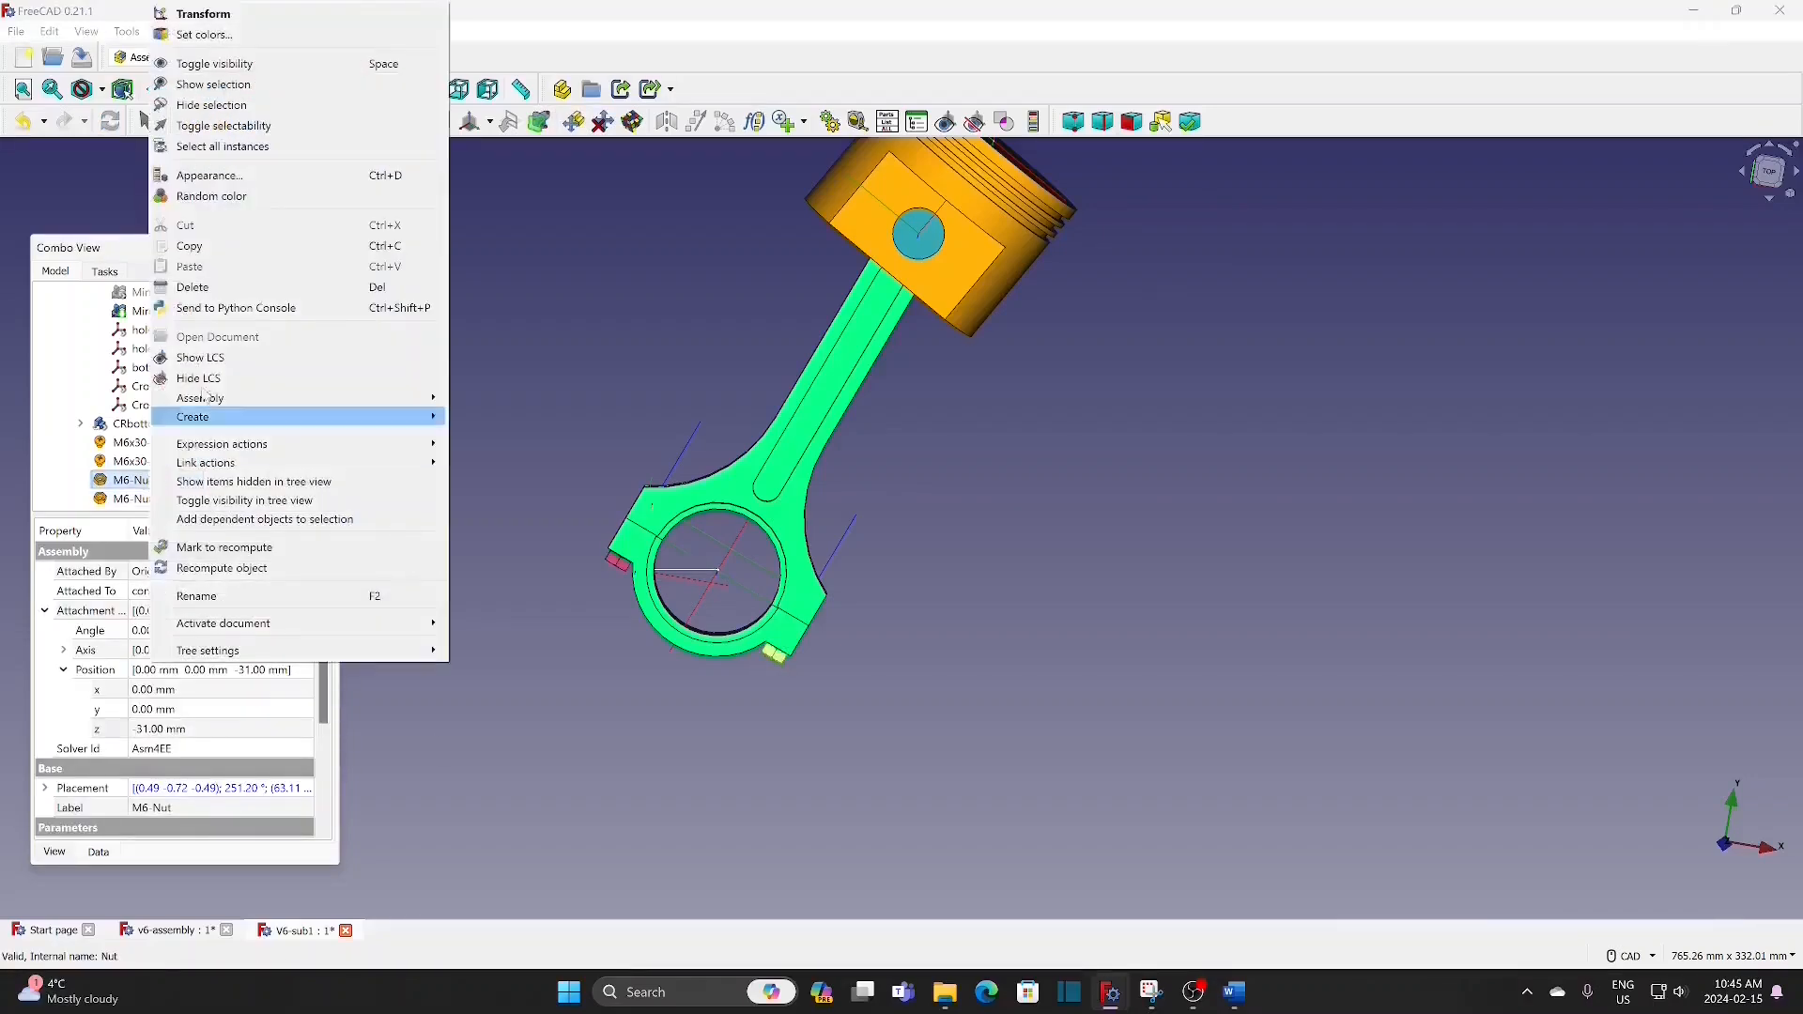
left_click(216, 183)
left_click(243, 524)
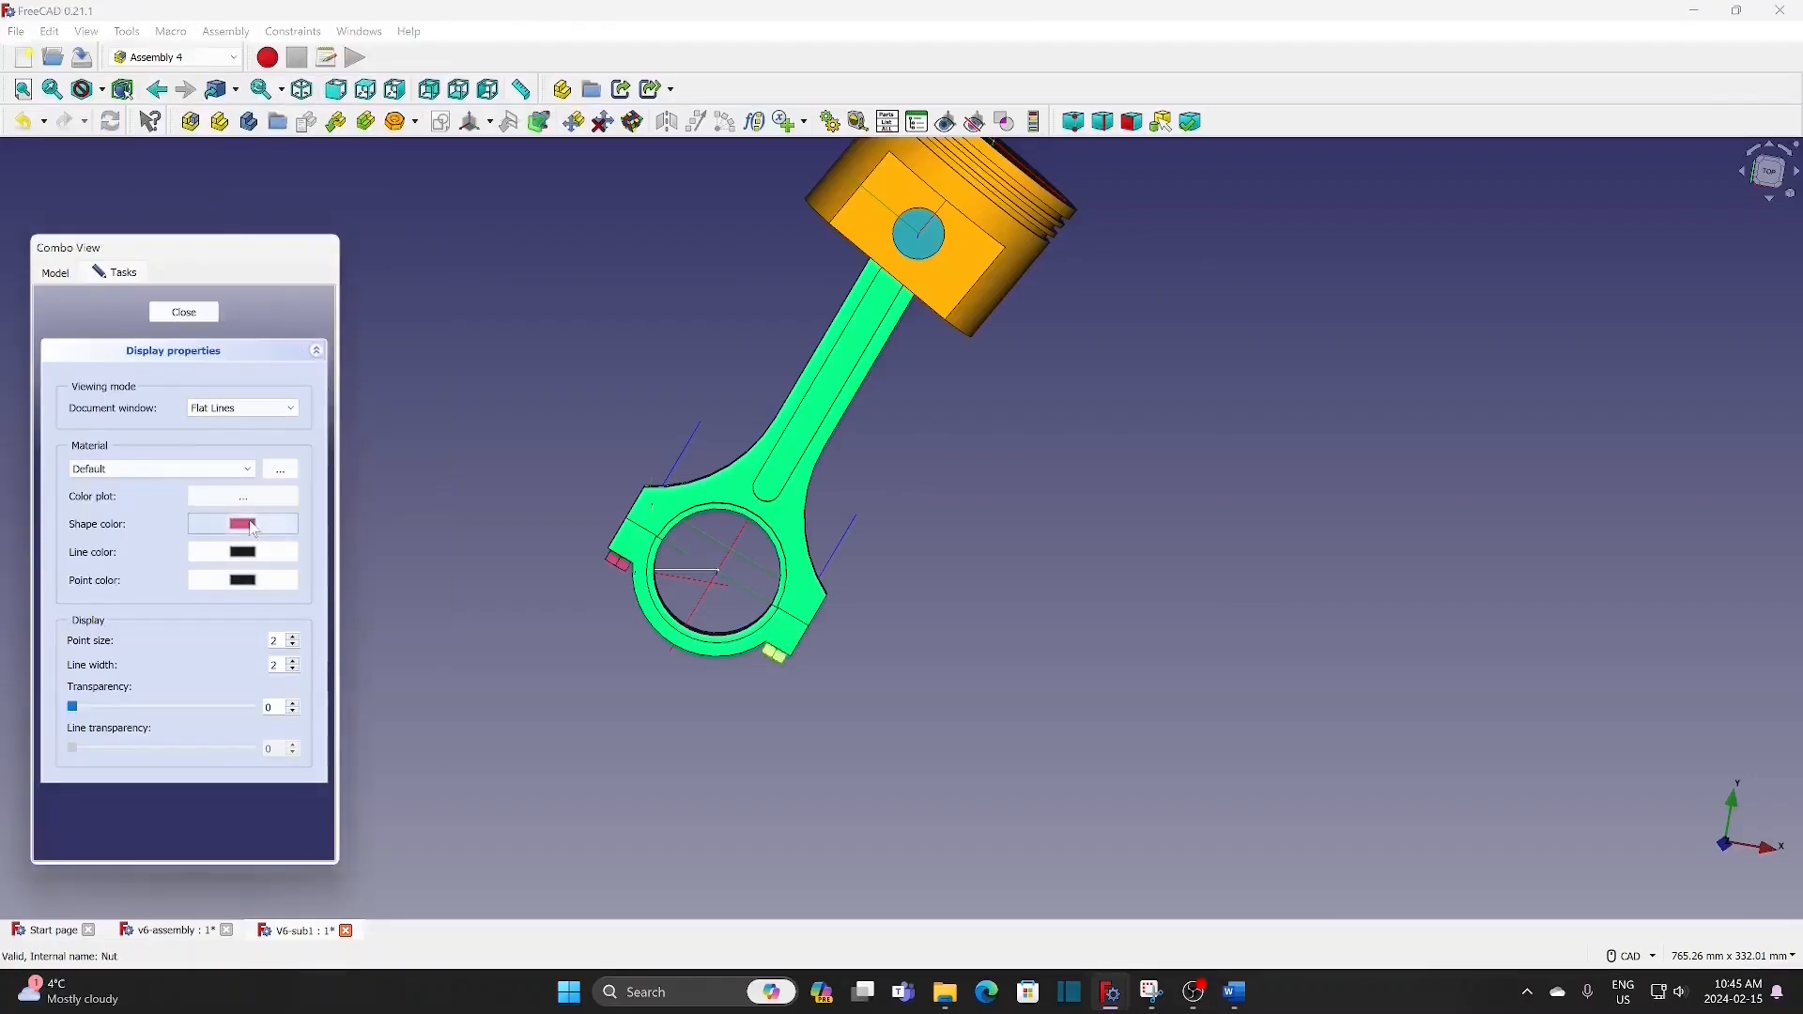
left_click(24, 641)
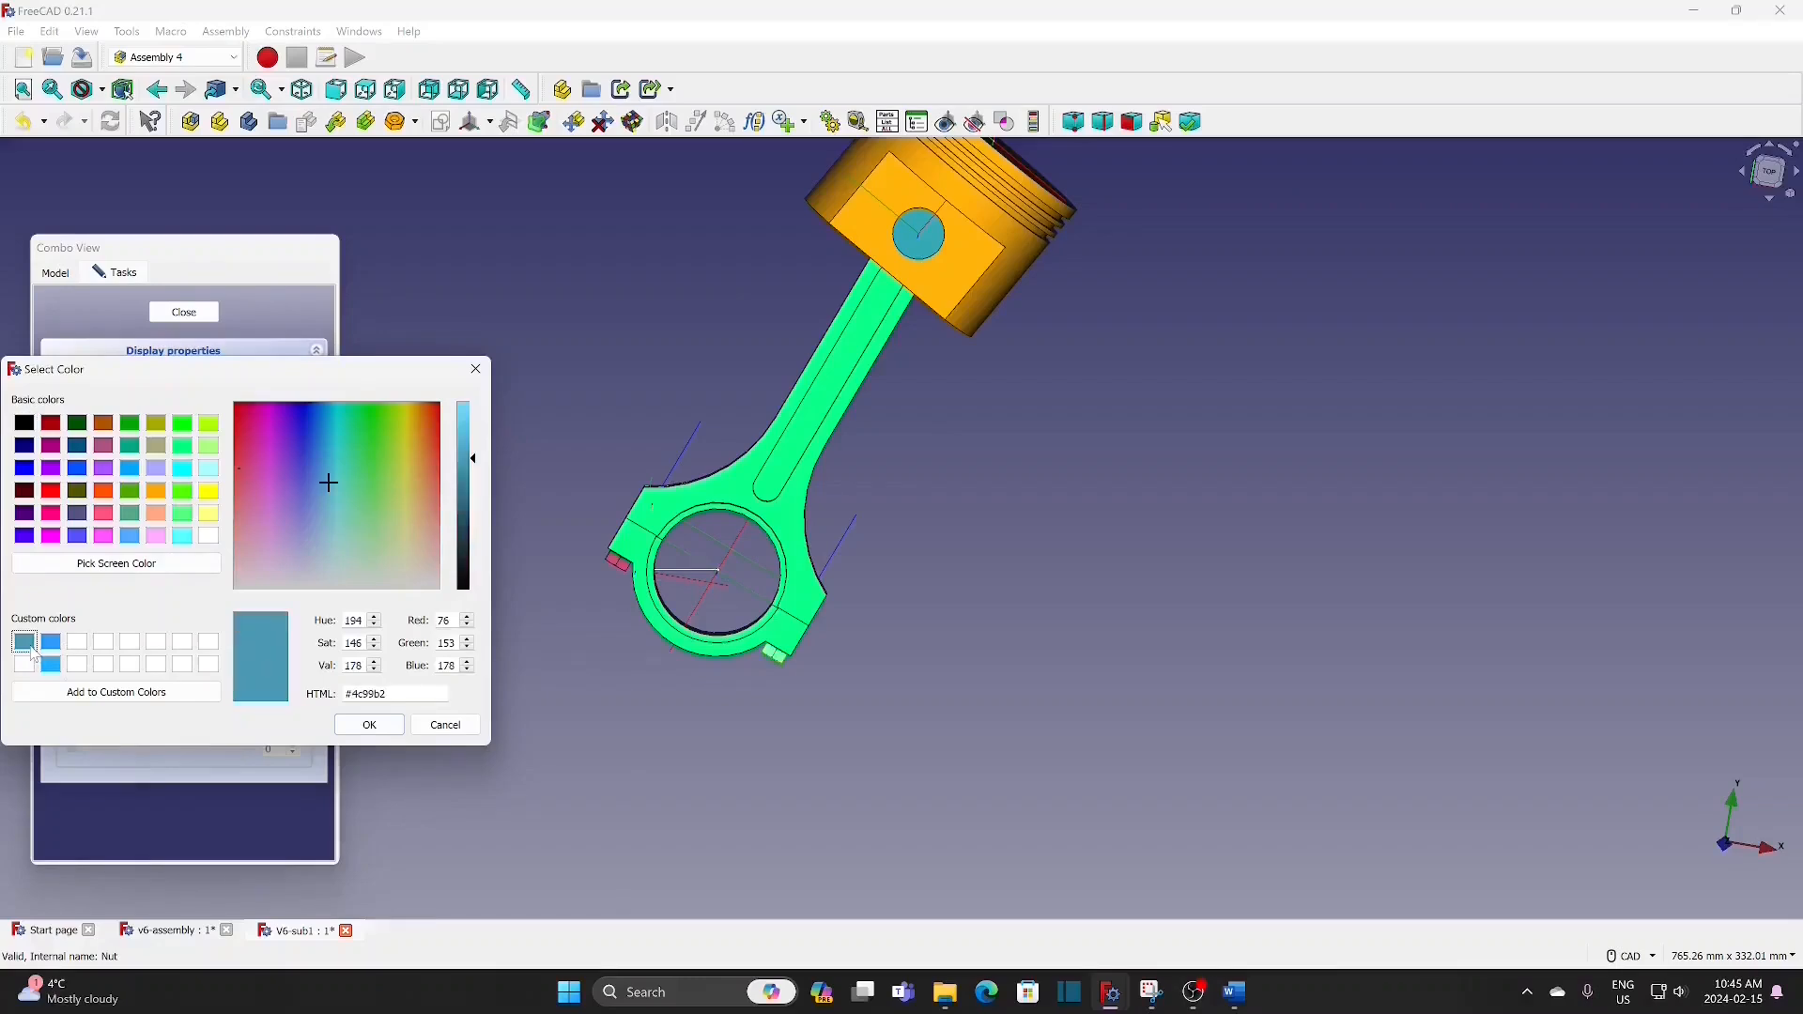
left_click(366, 726)
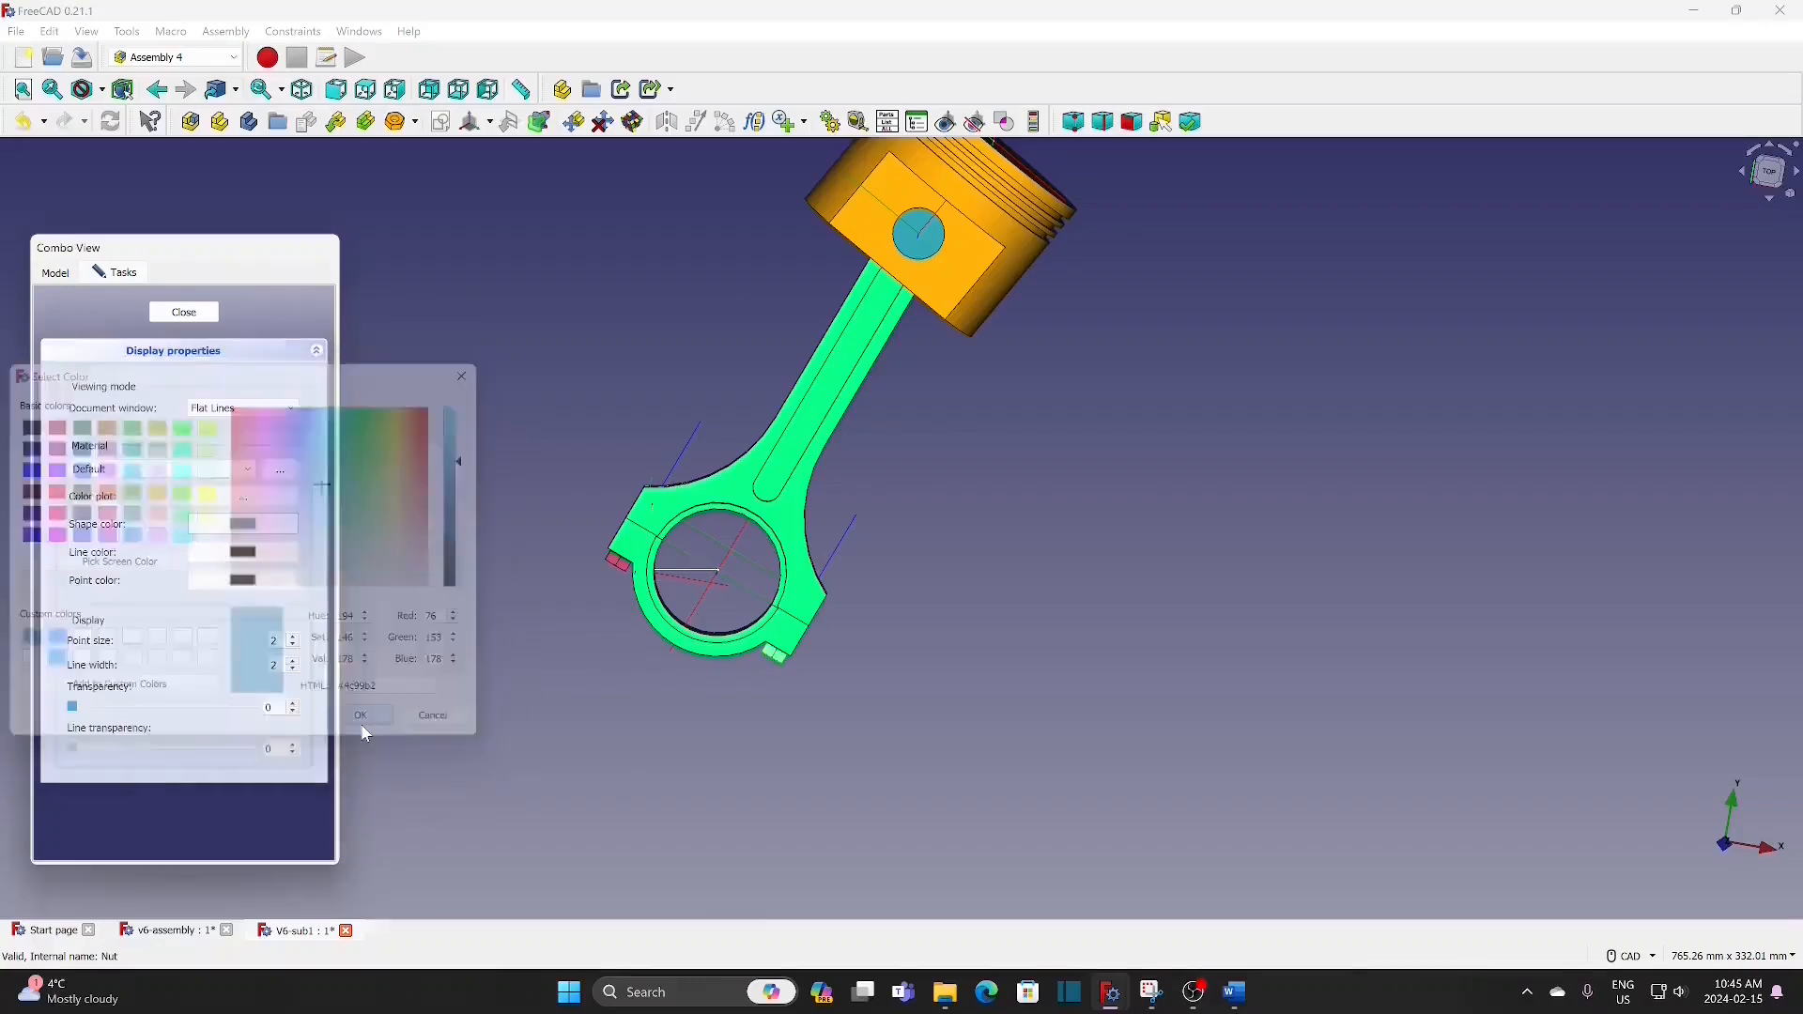
left_click(184, 312)
left_click(404, 559)
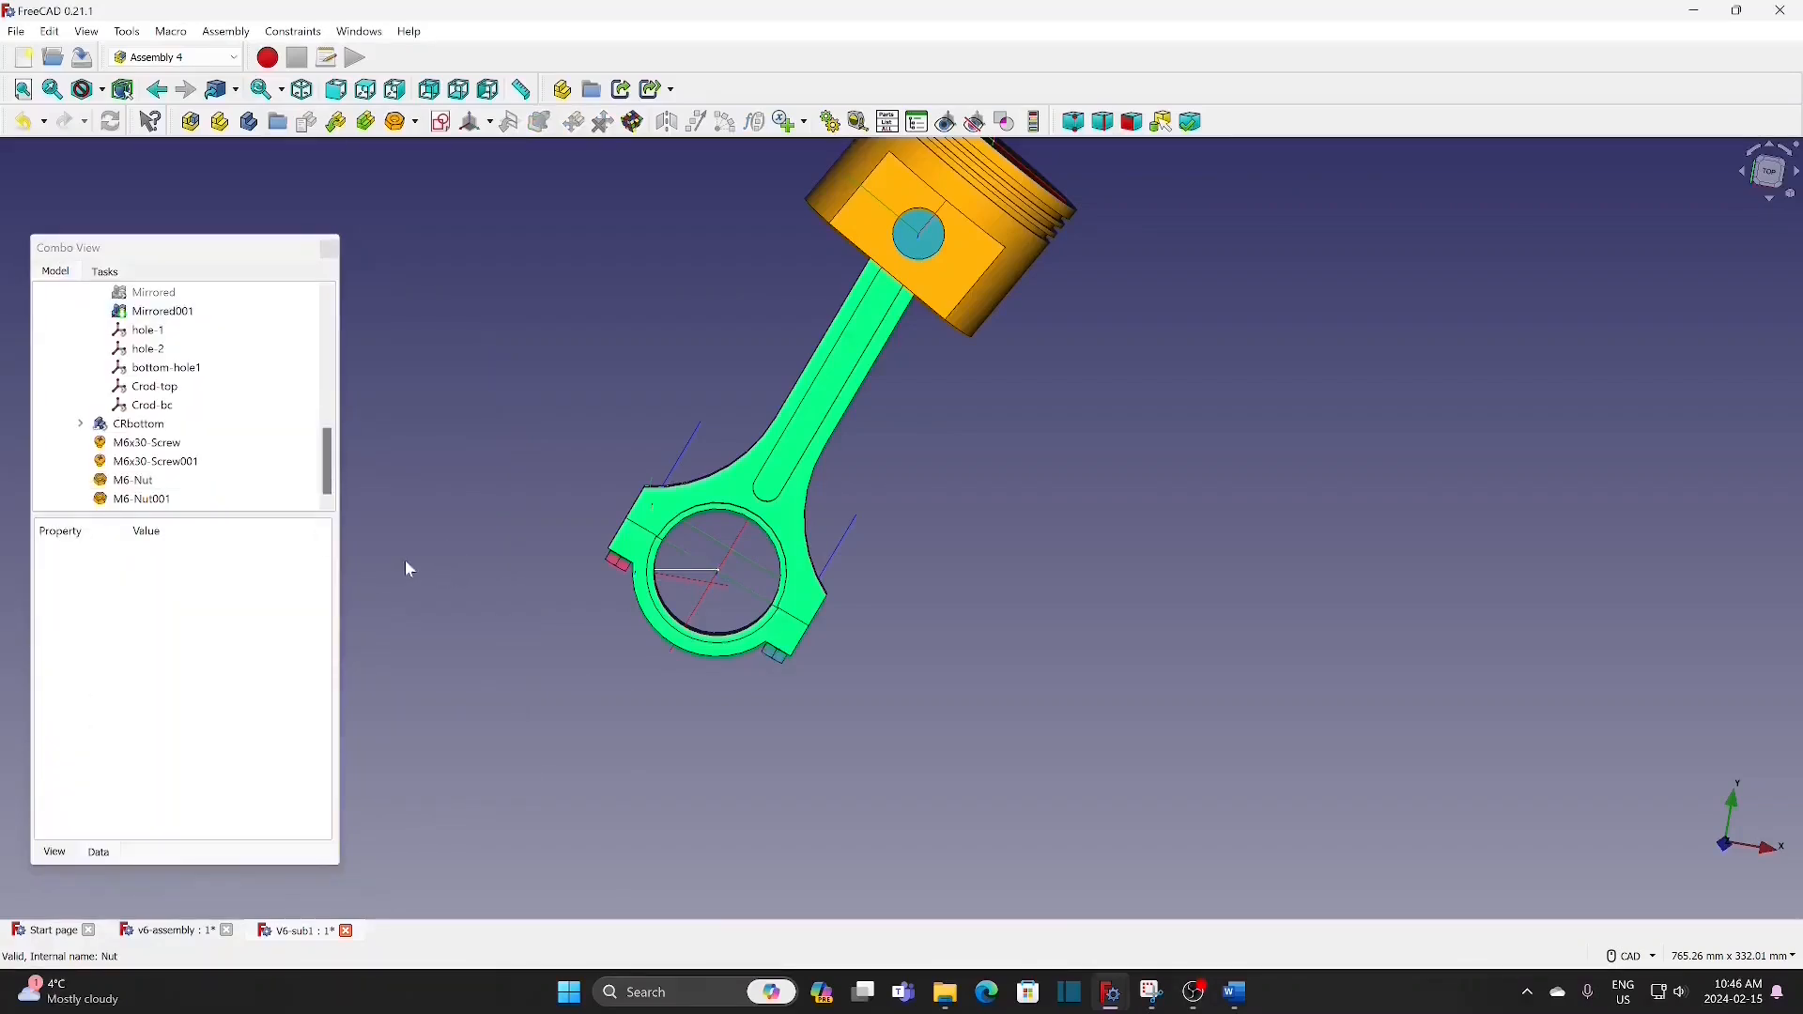
Step: Give the hole-2 nut the same custom blue shape color as the hole-1 nut
left_click(150, 499)
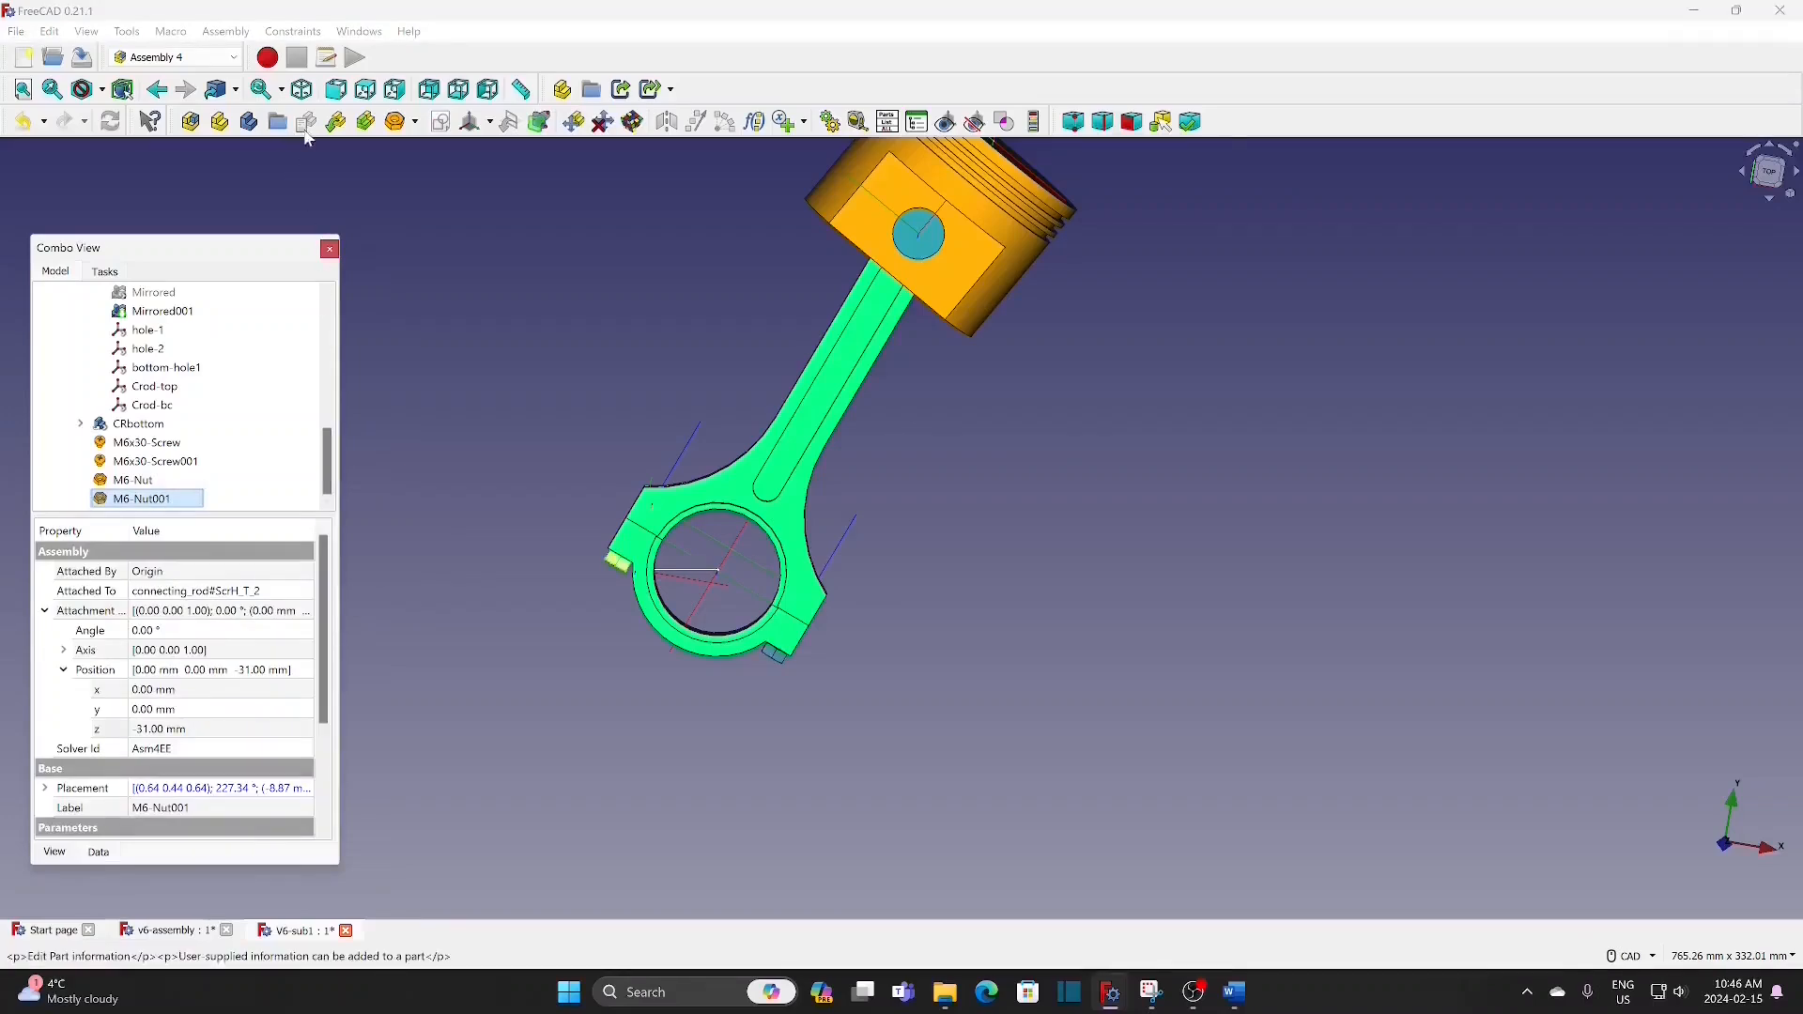
right_click(180, 507)
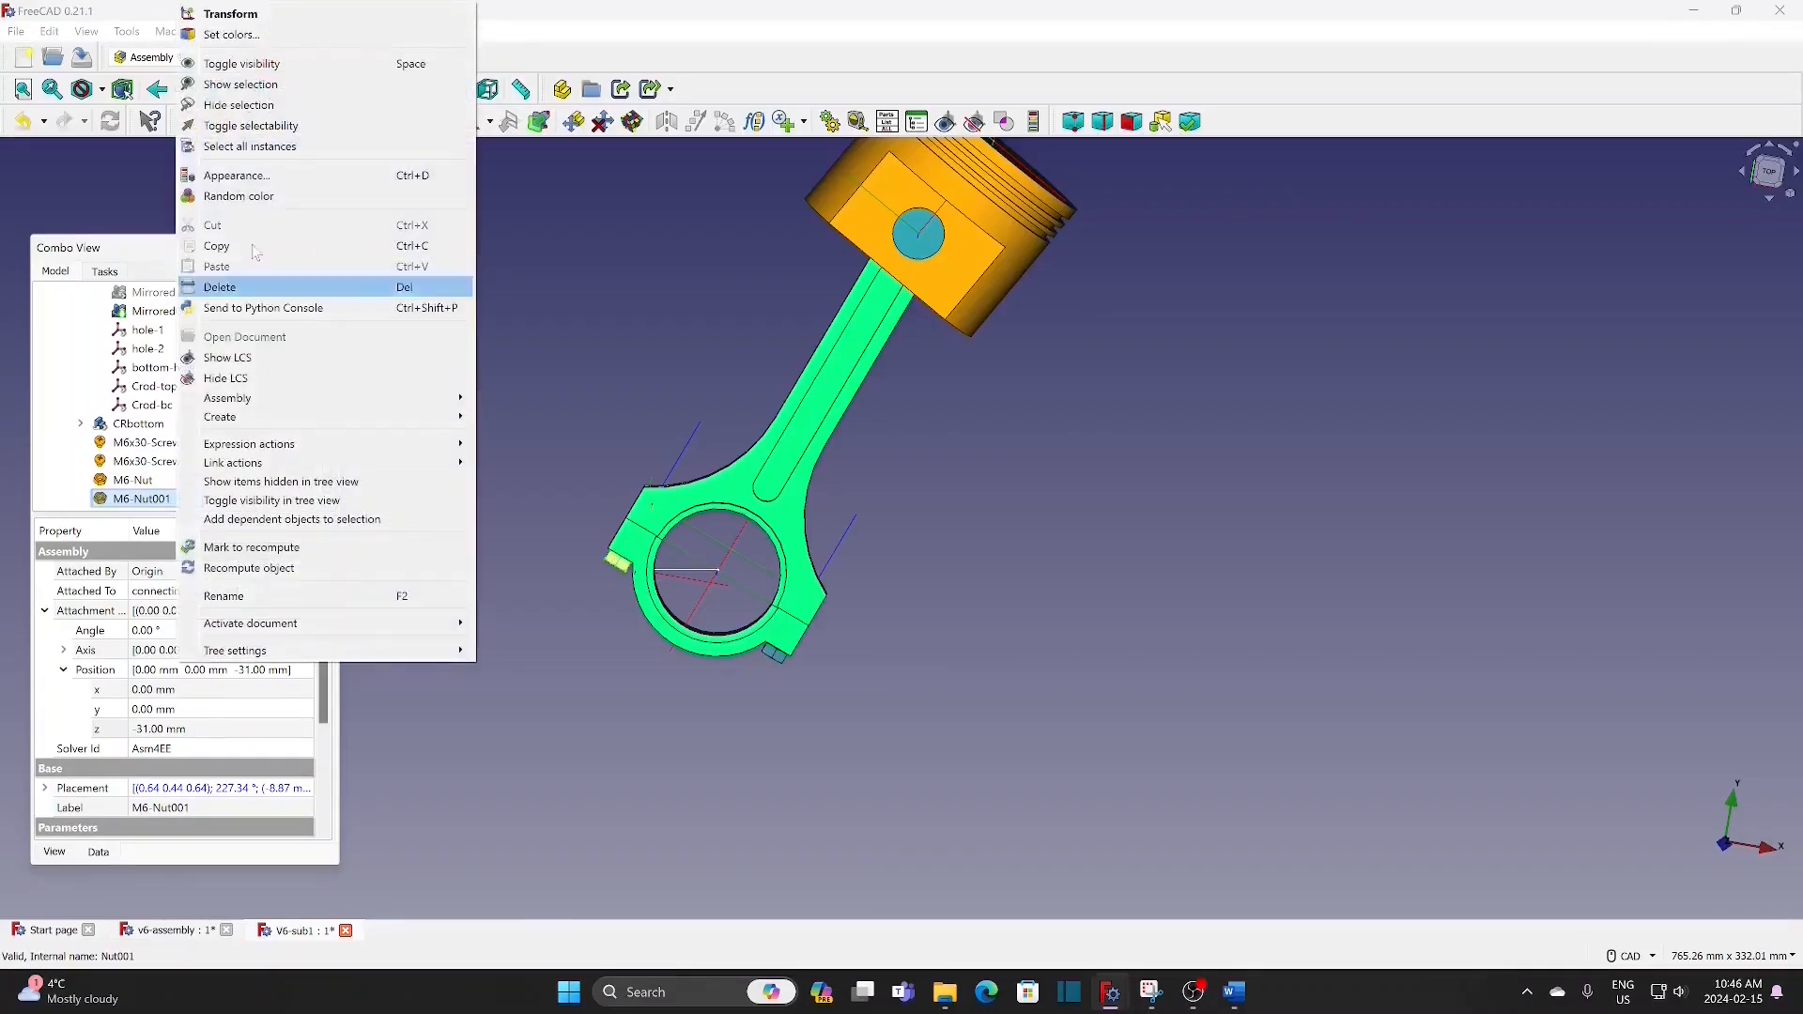
left_click(246, 174)
left_click(242, 524)
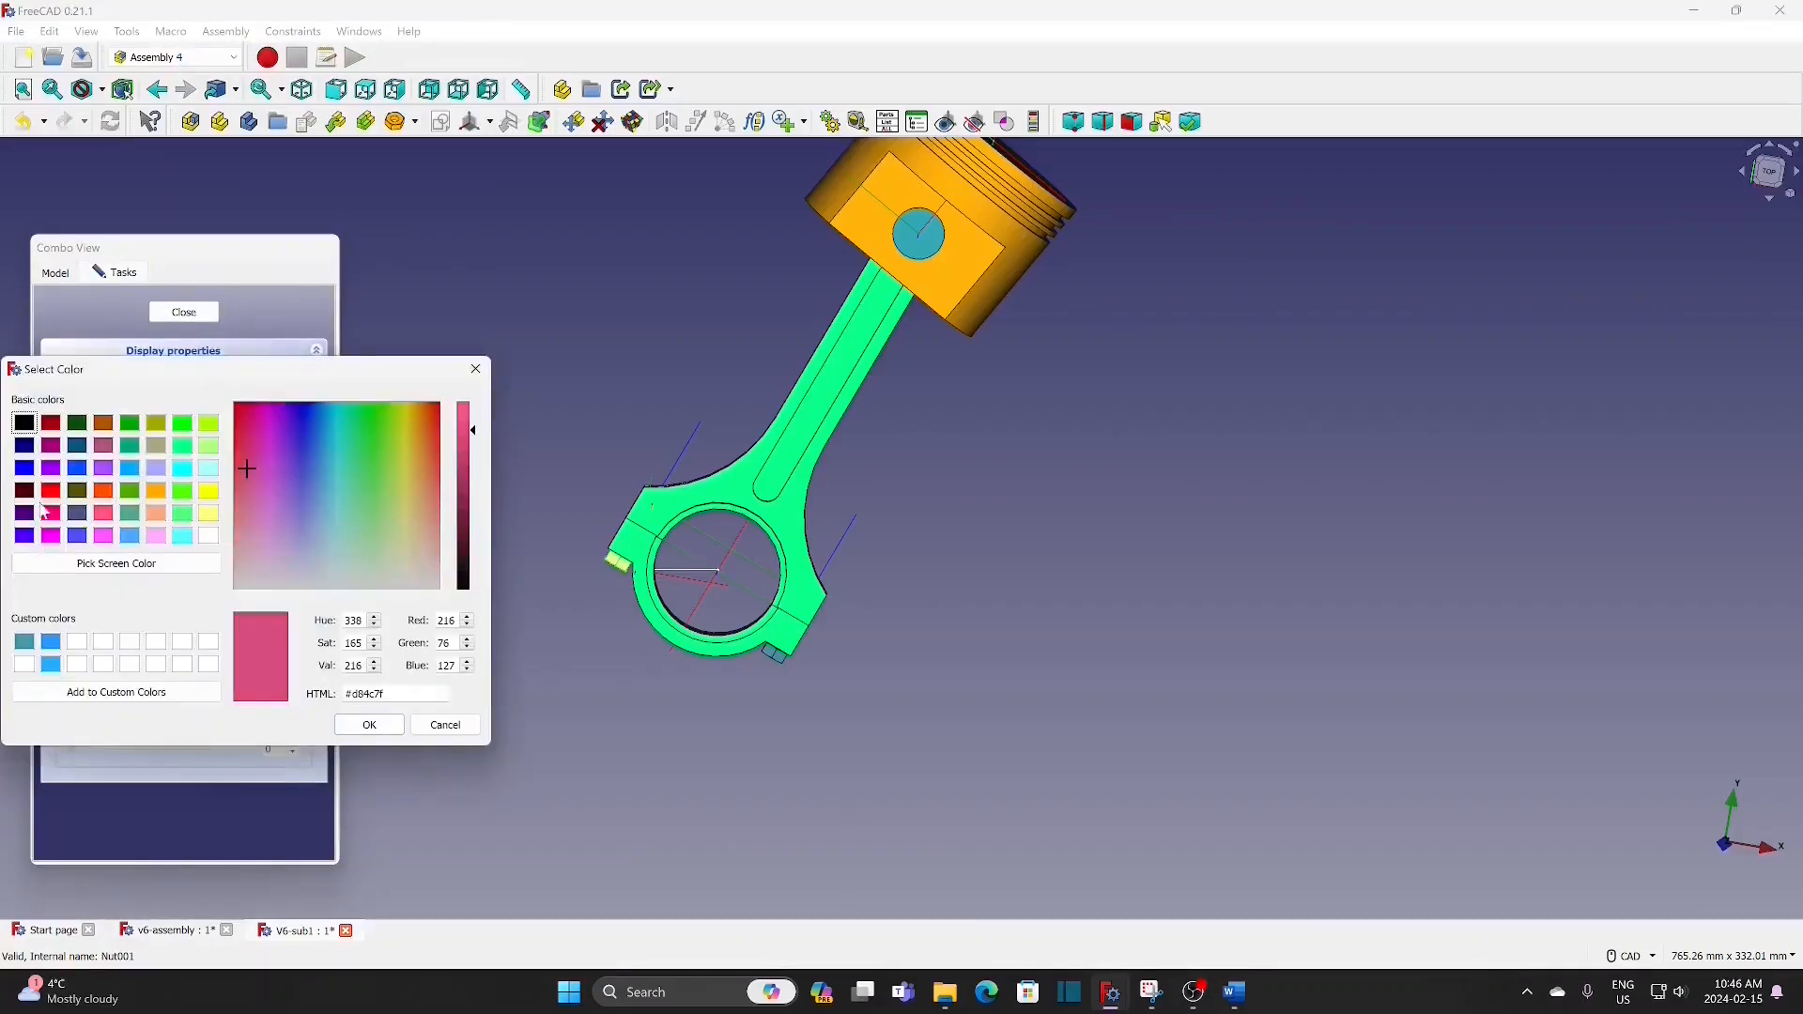
left_click(28, 644)
left_click(376, 724)
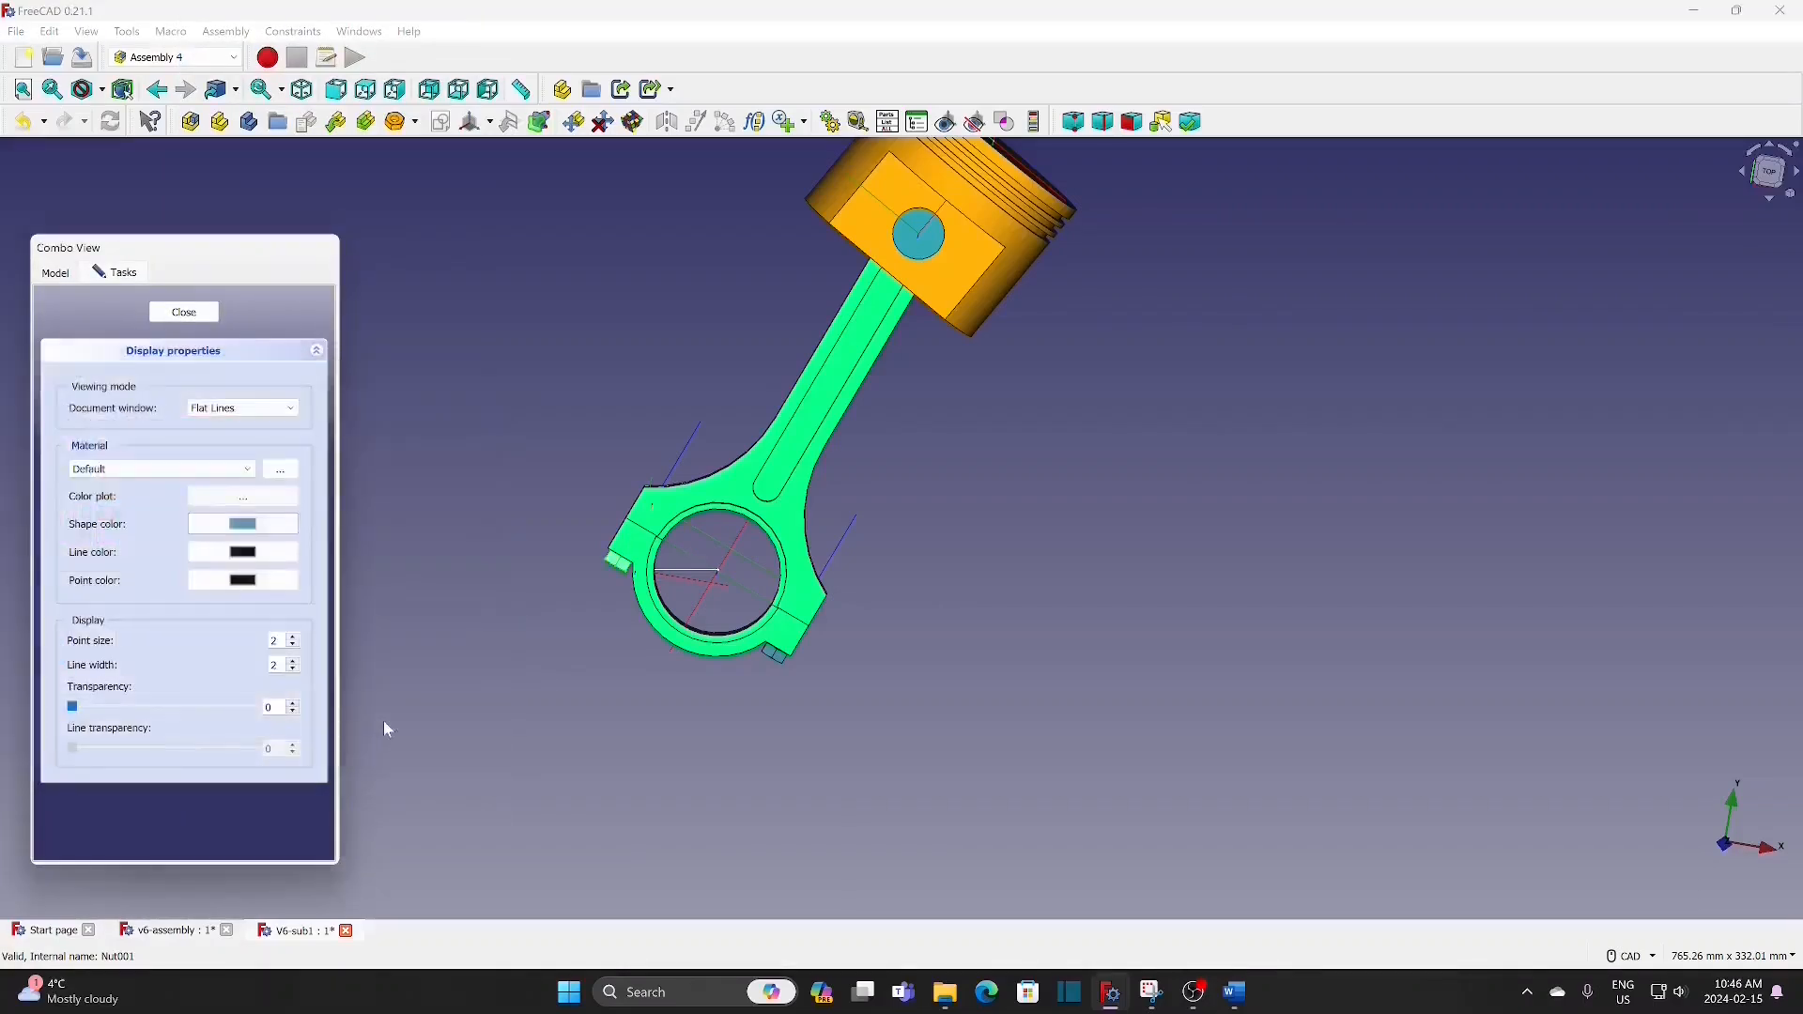
left_click(184, 312)
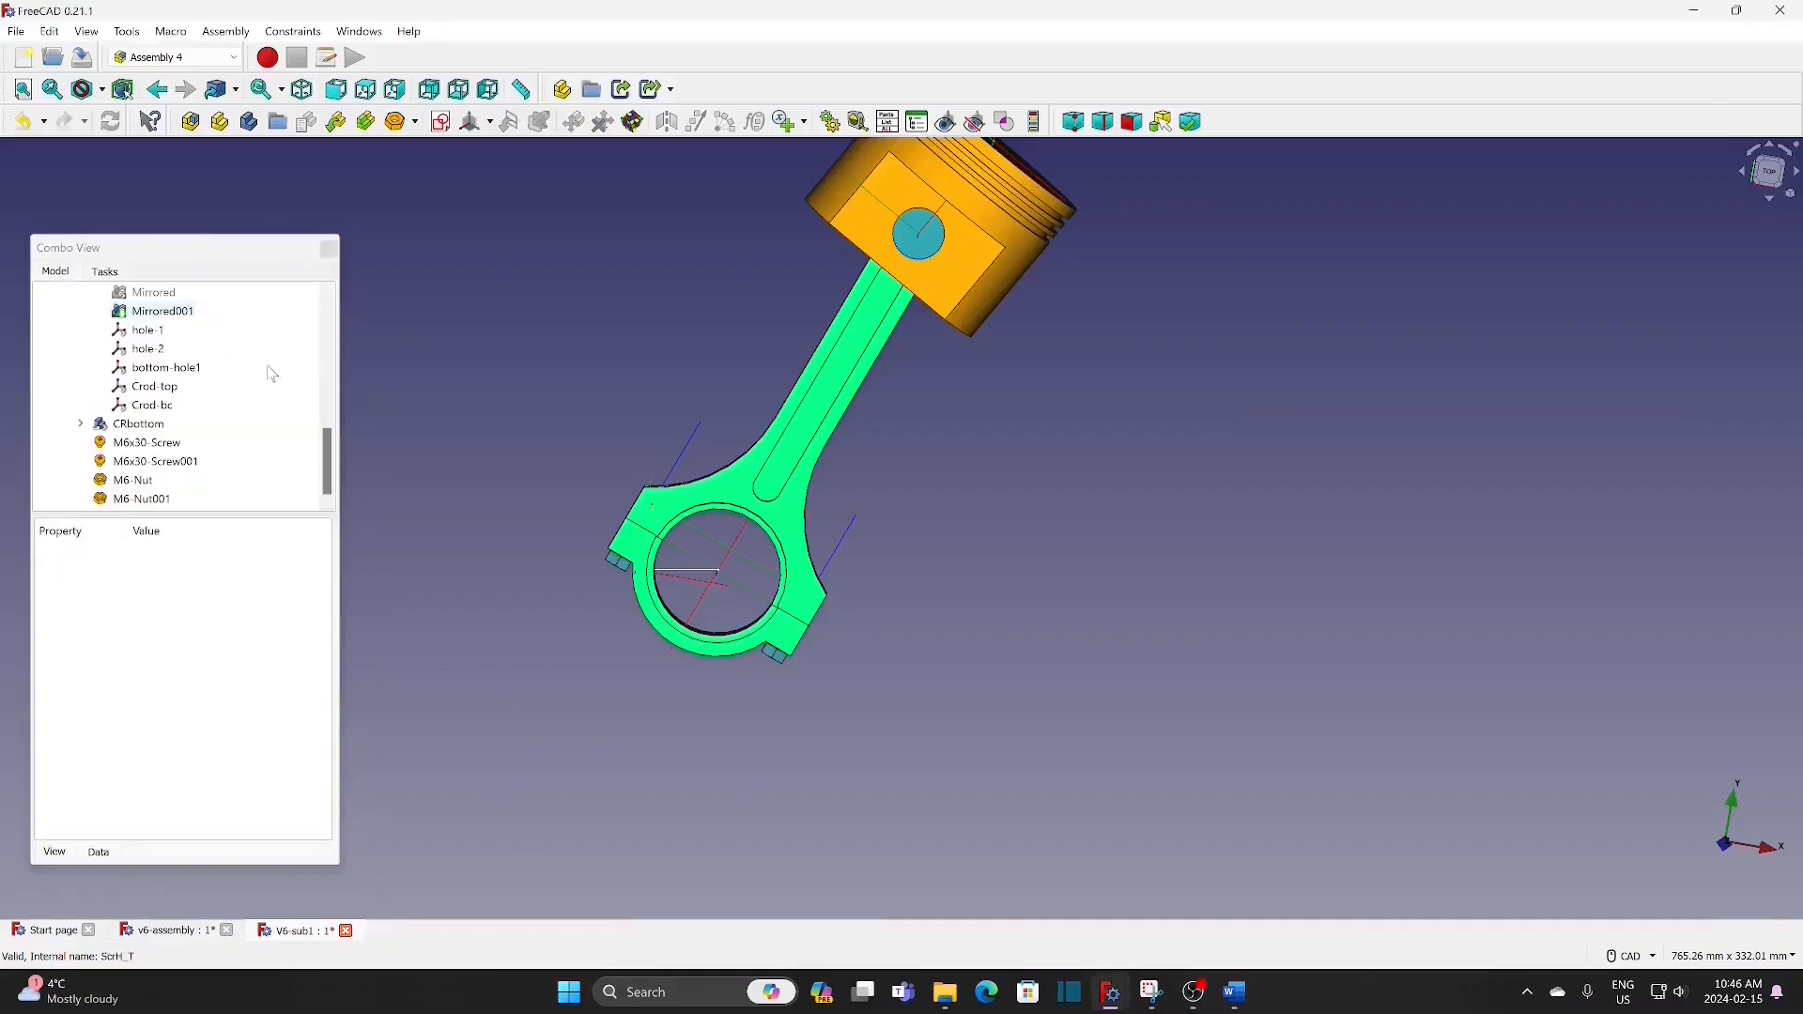
scroll(495, 455, "down", 1)
middle_click_drag(893, 491, 1021, 627)
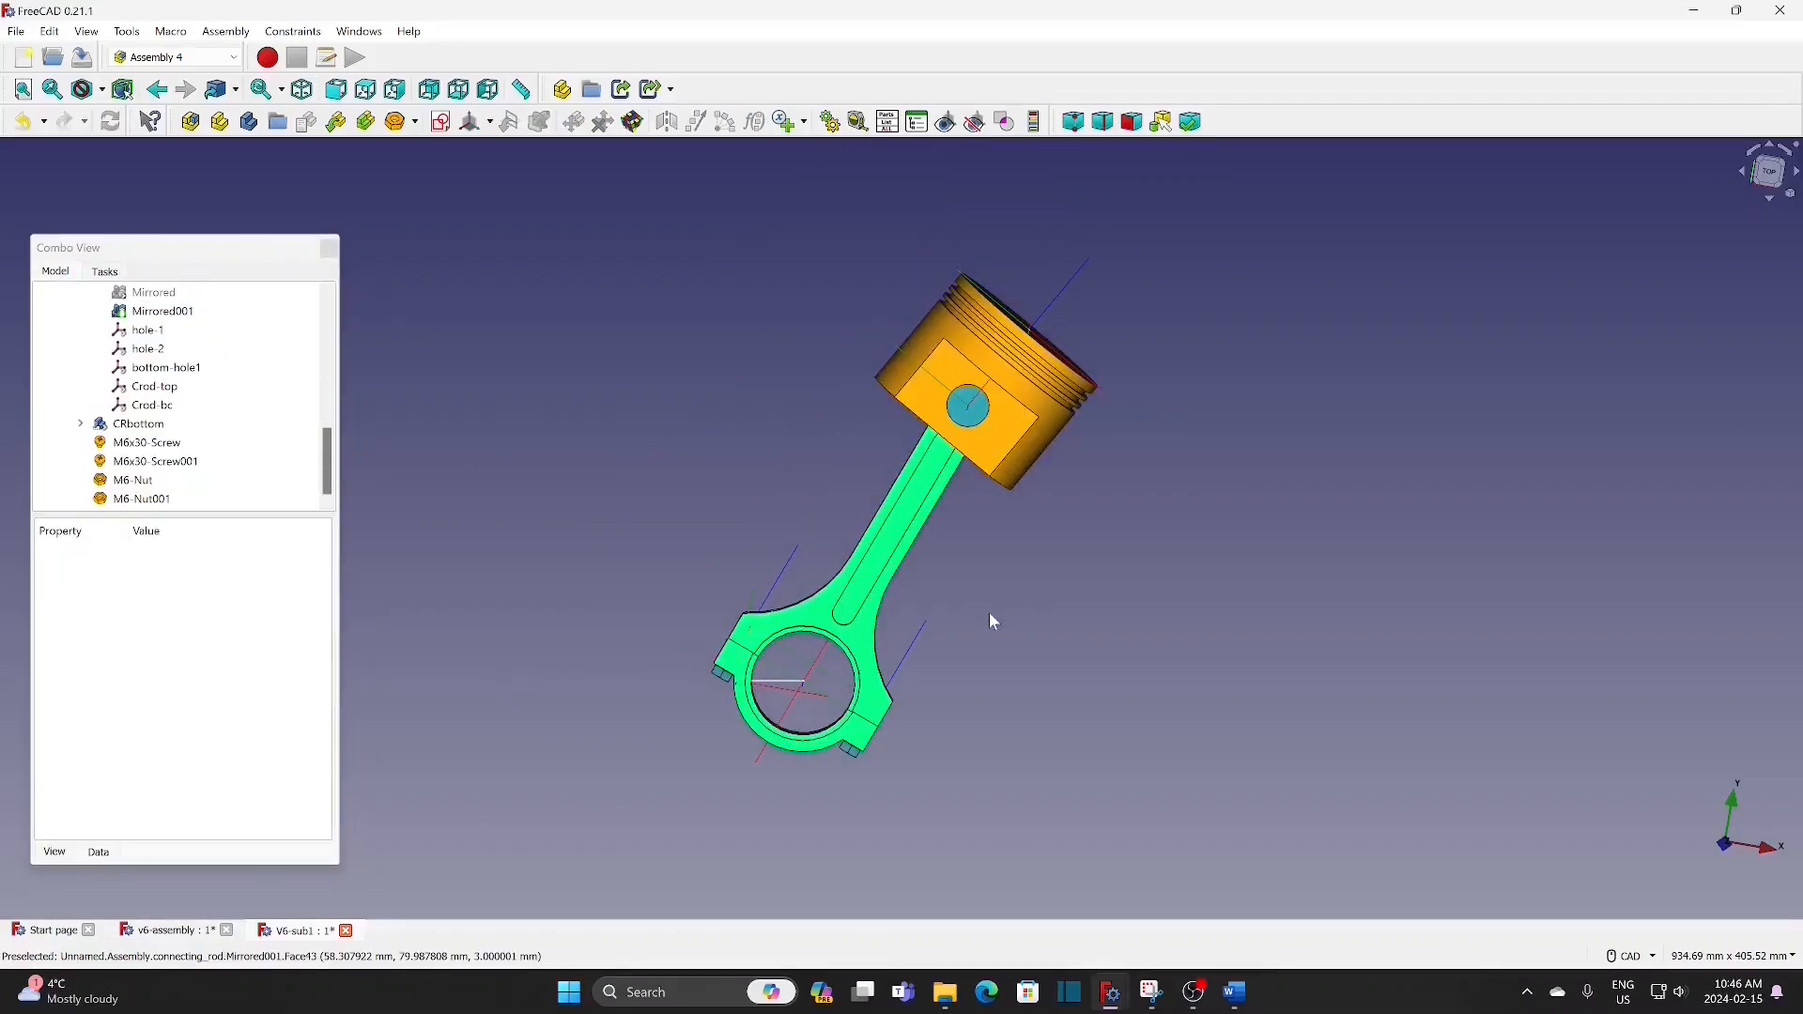
scroll(1030, 627, "down", 1)
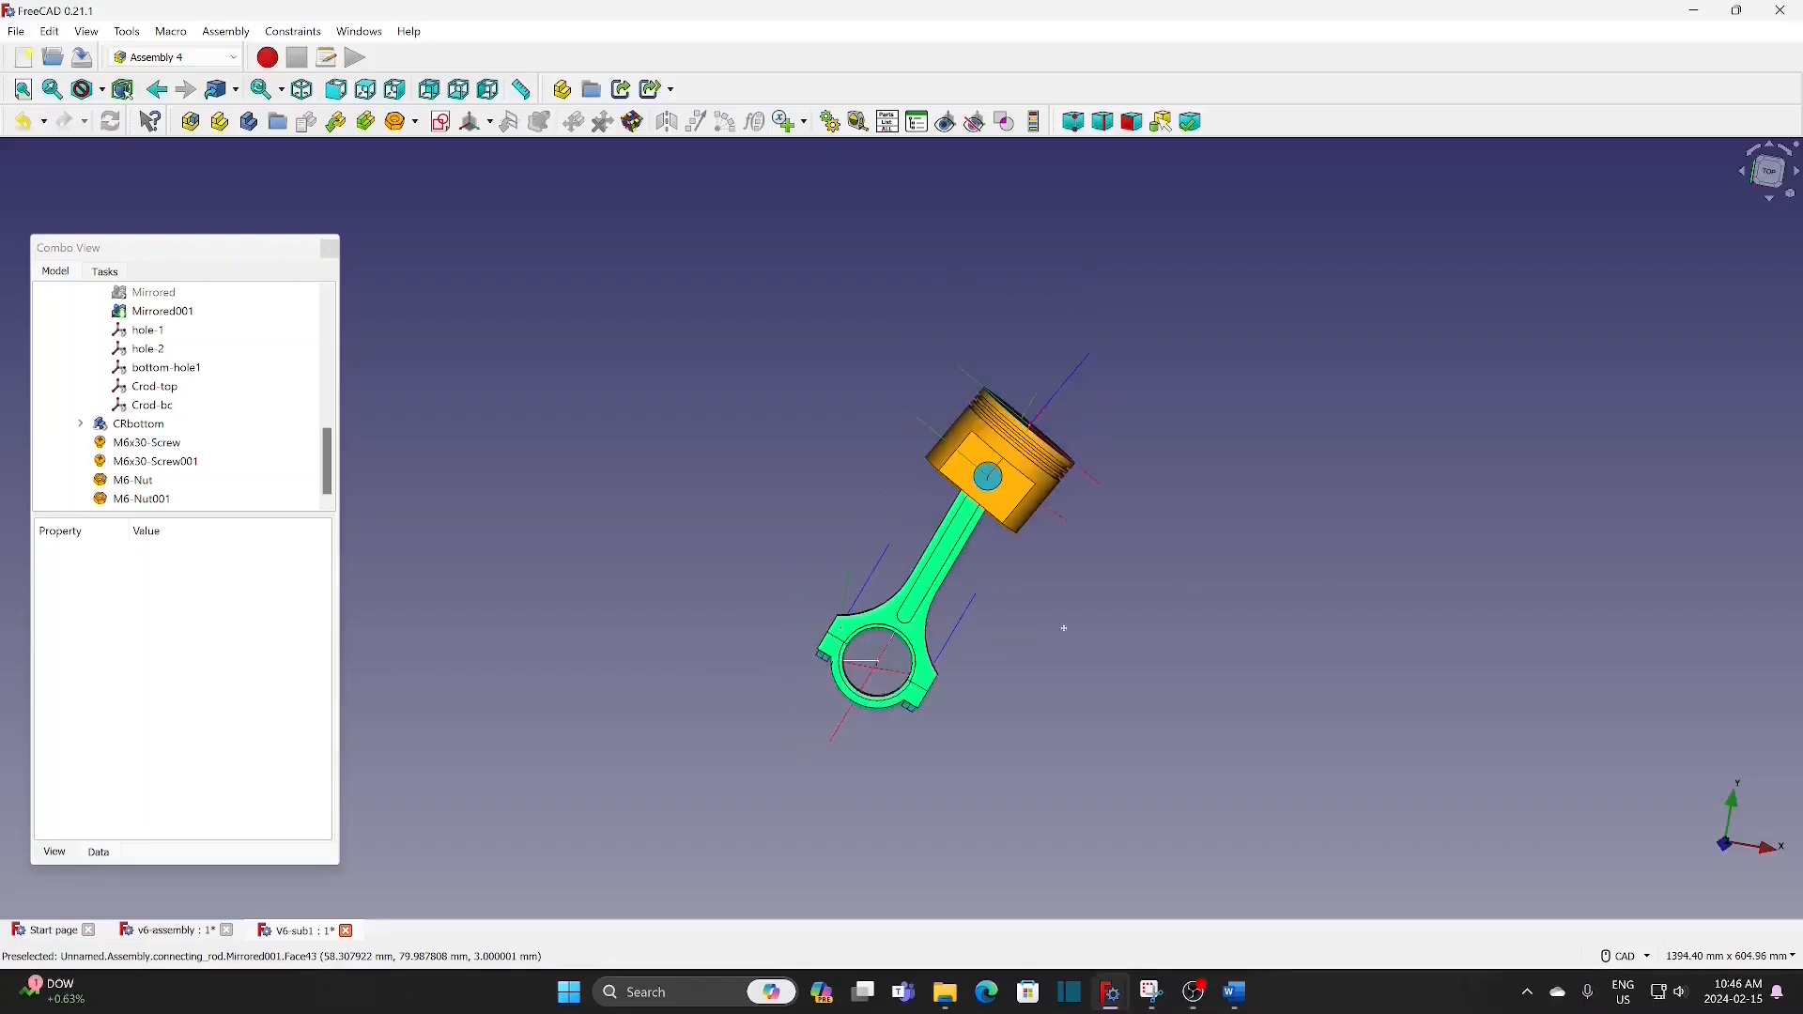
middle_click_drag(1063, 628, 1010, 598)
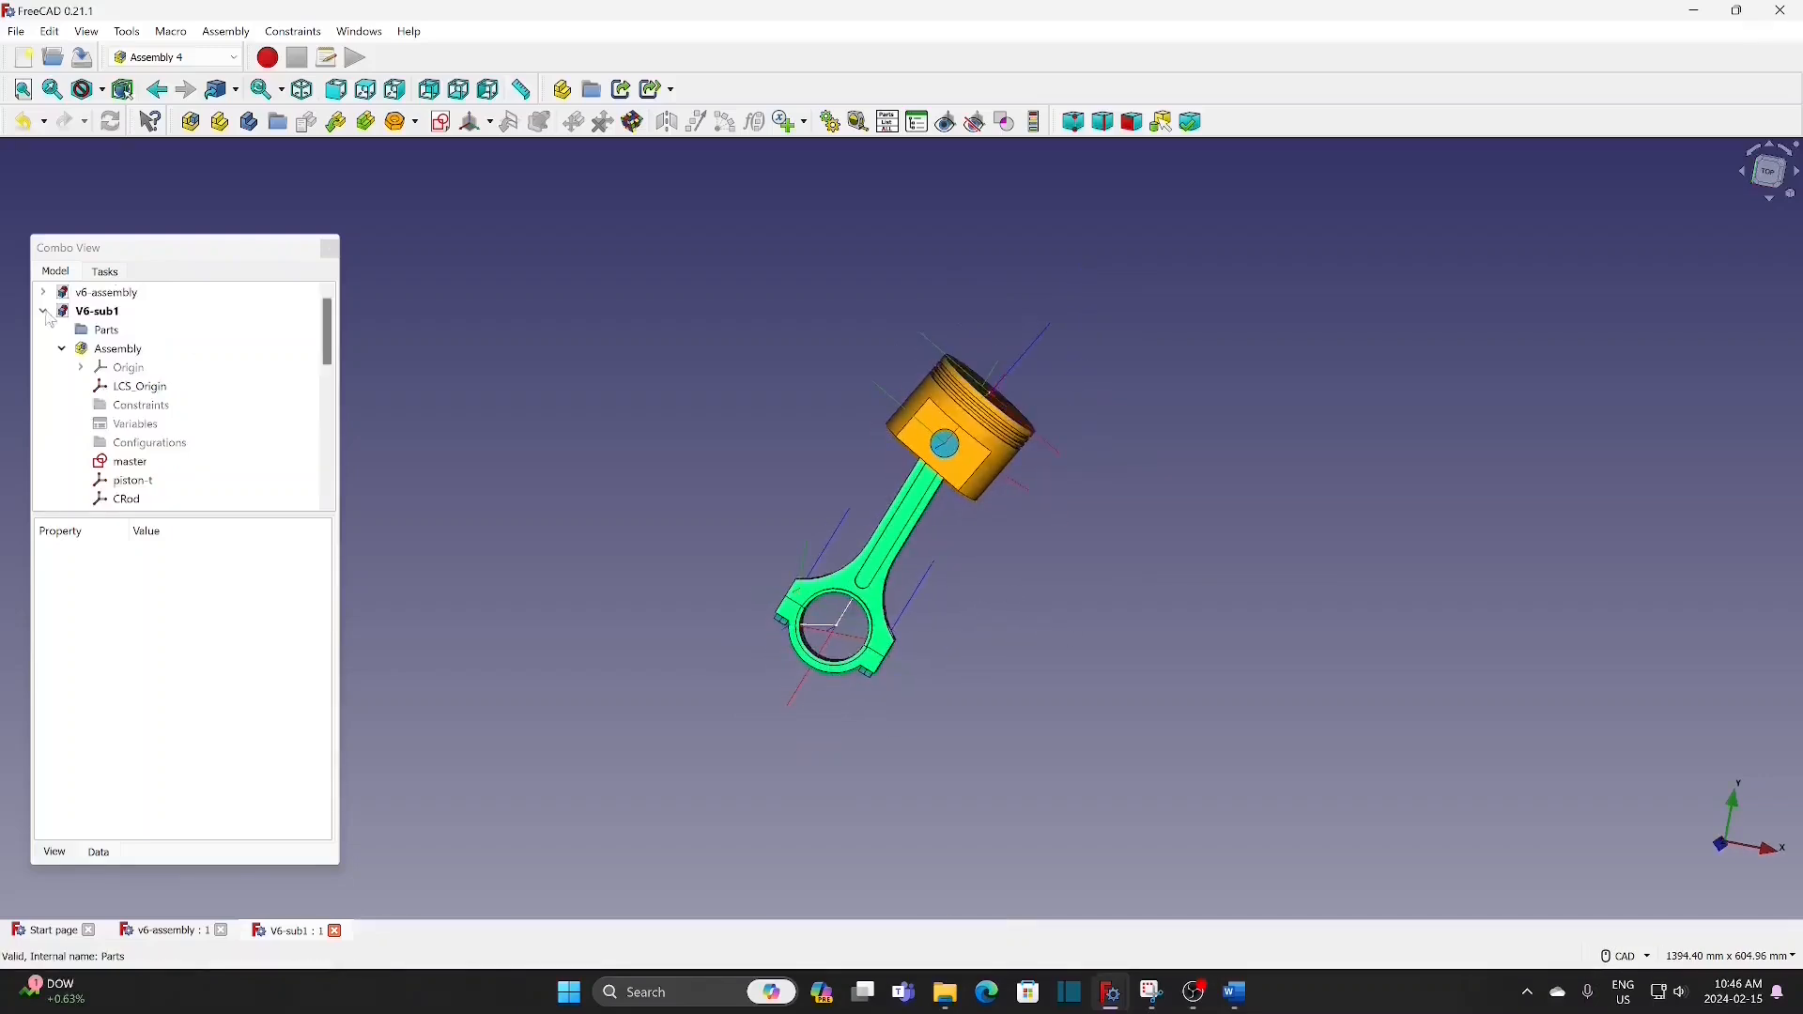
Step: Save the V6-sub1 document under the name V6-sub3 in the copy-1 folder, replacing the existing file
left_click(44, 312)
left_click(45, 311)
left_click(45, 312)
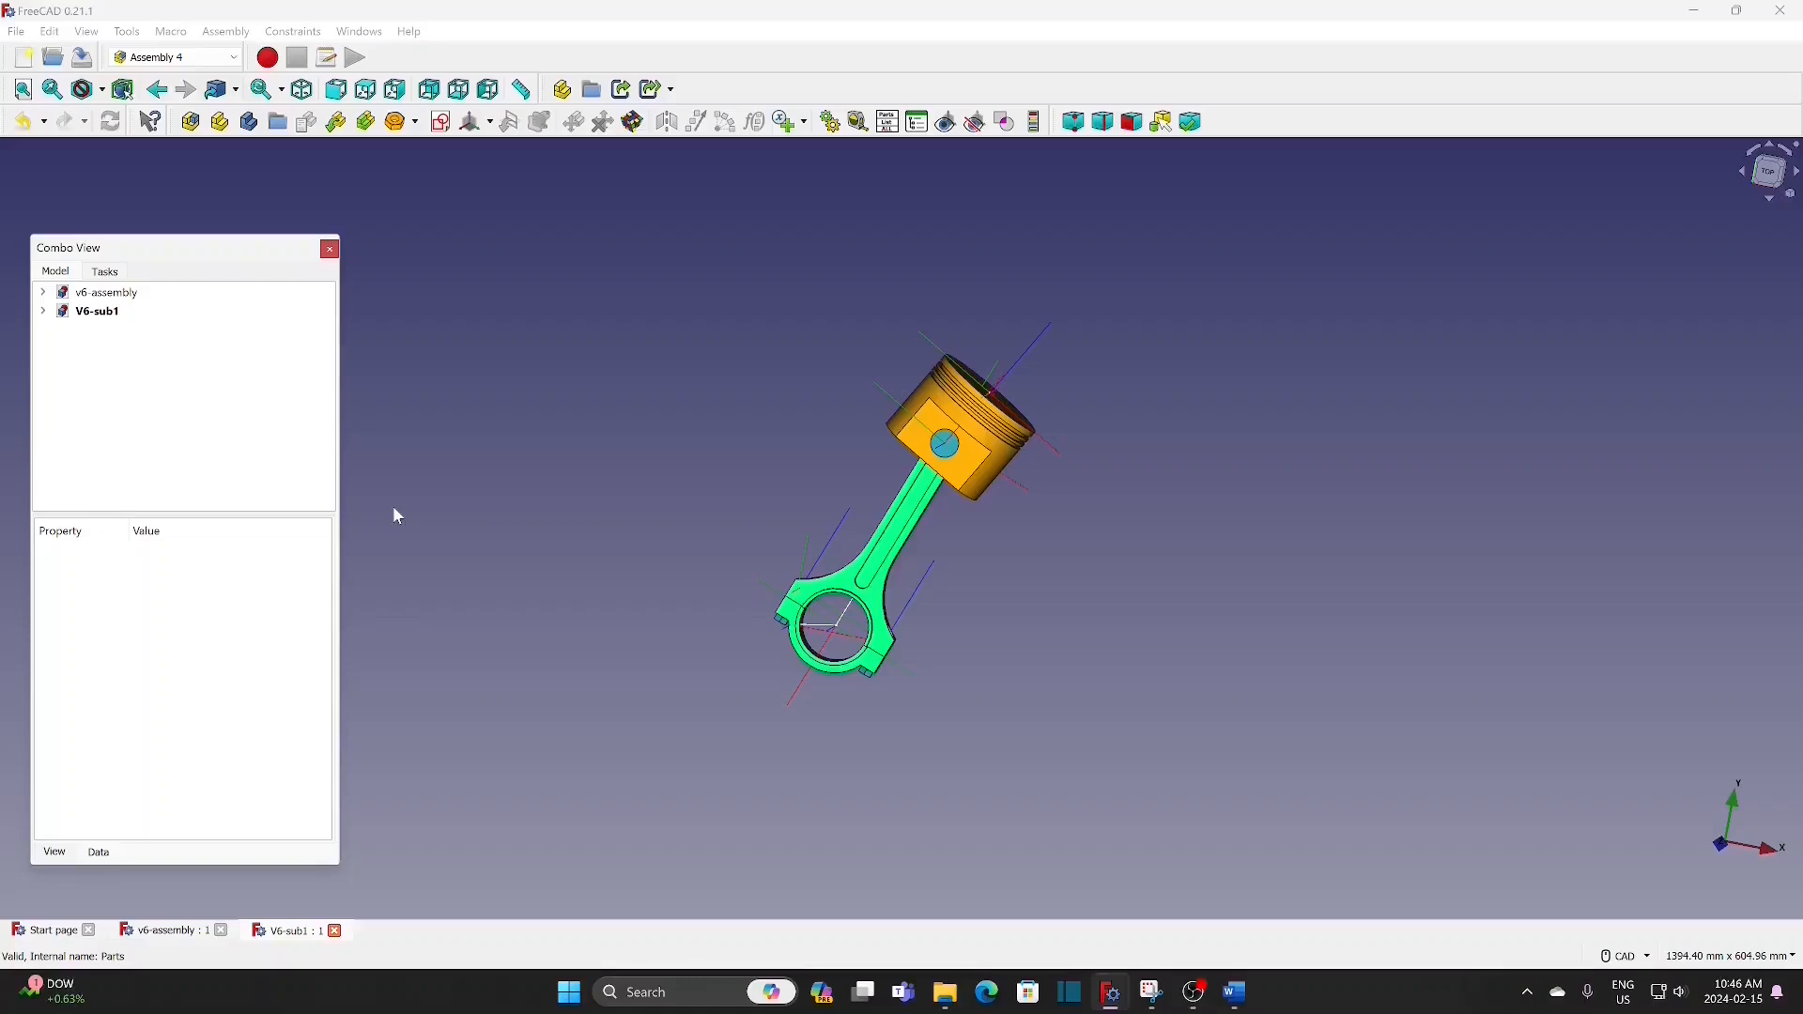
left_click(98, 311)
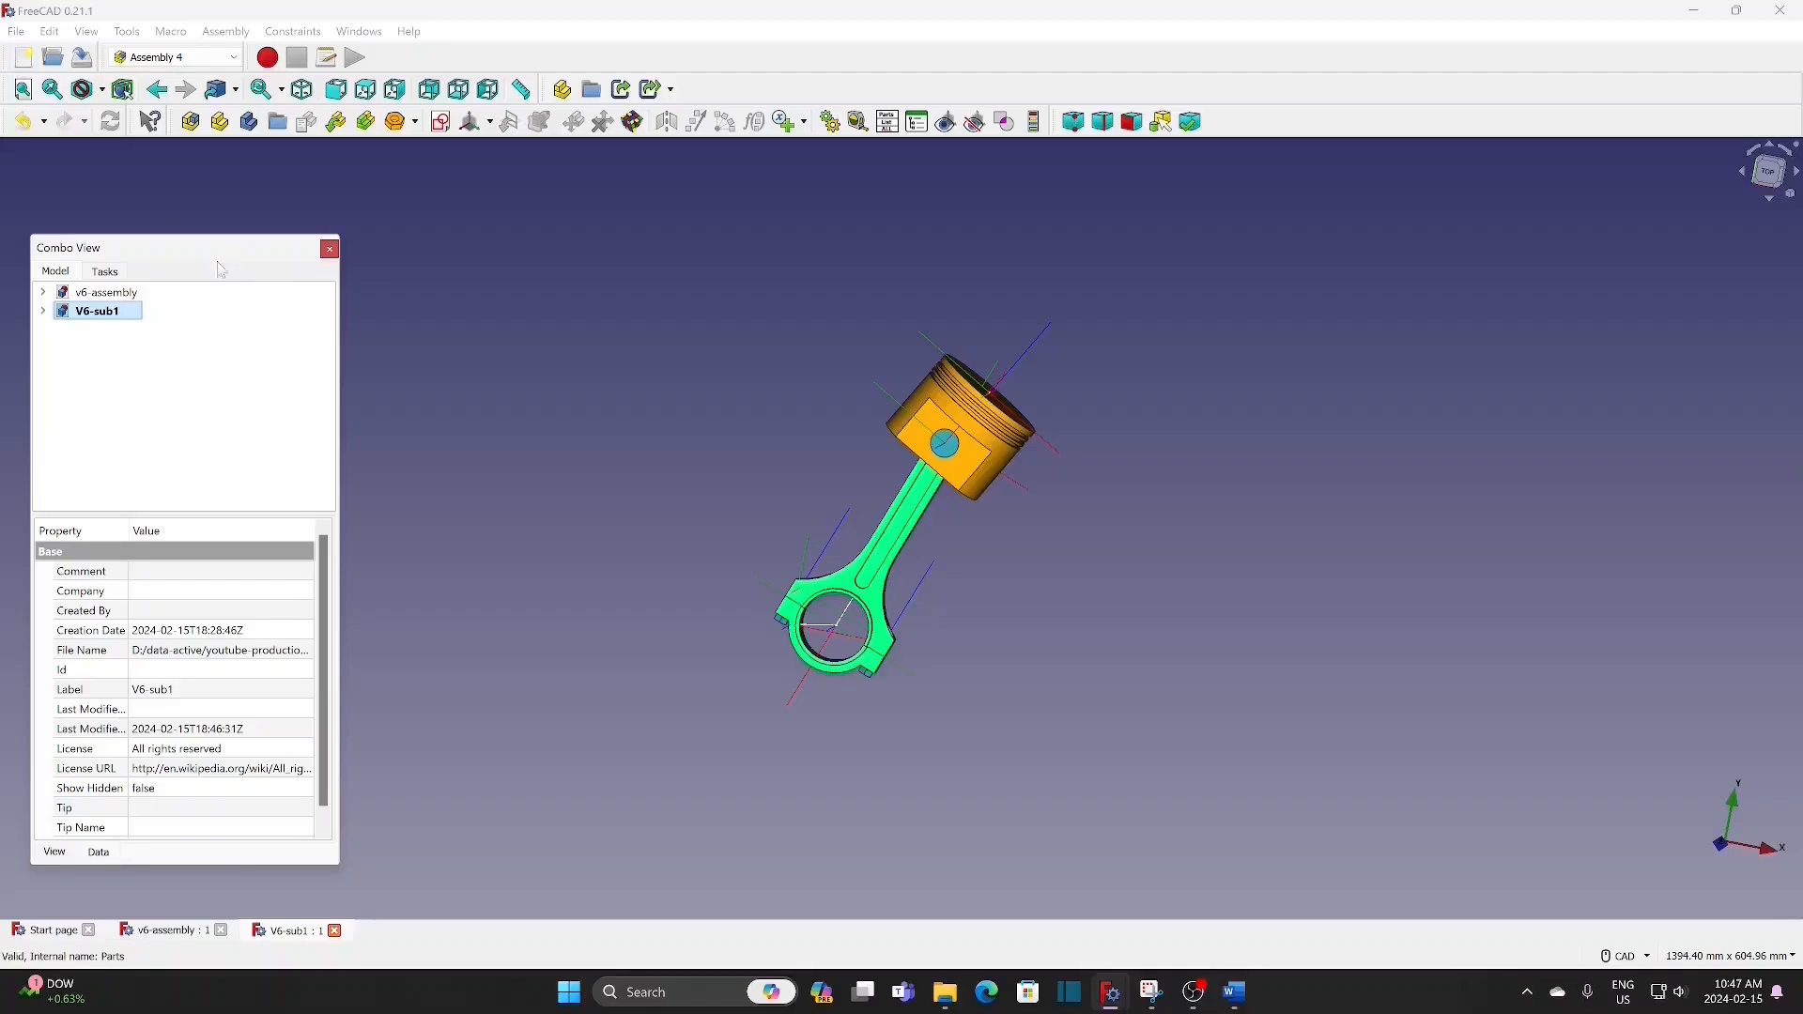
left_click(16, 31)
left_click(80, 195)
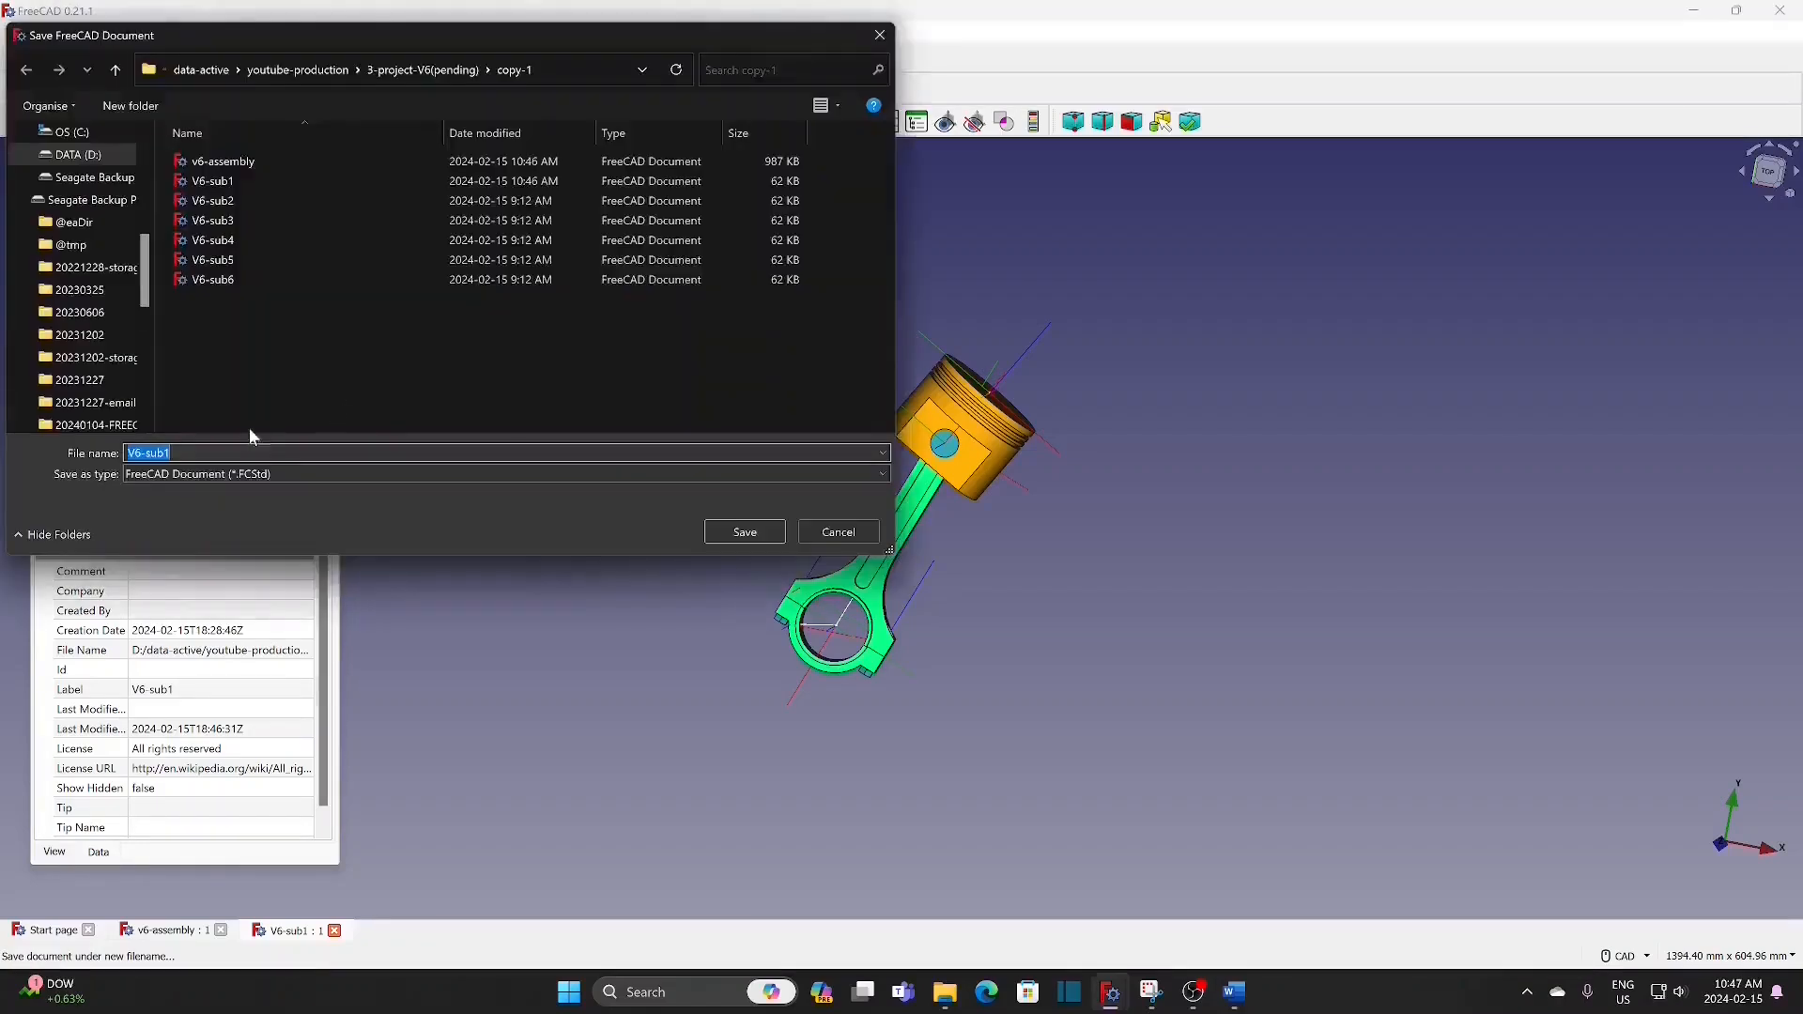
left_click(232, 223)
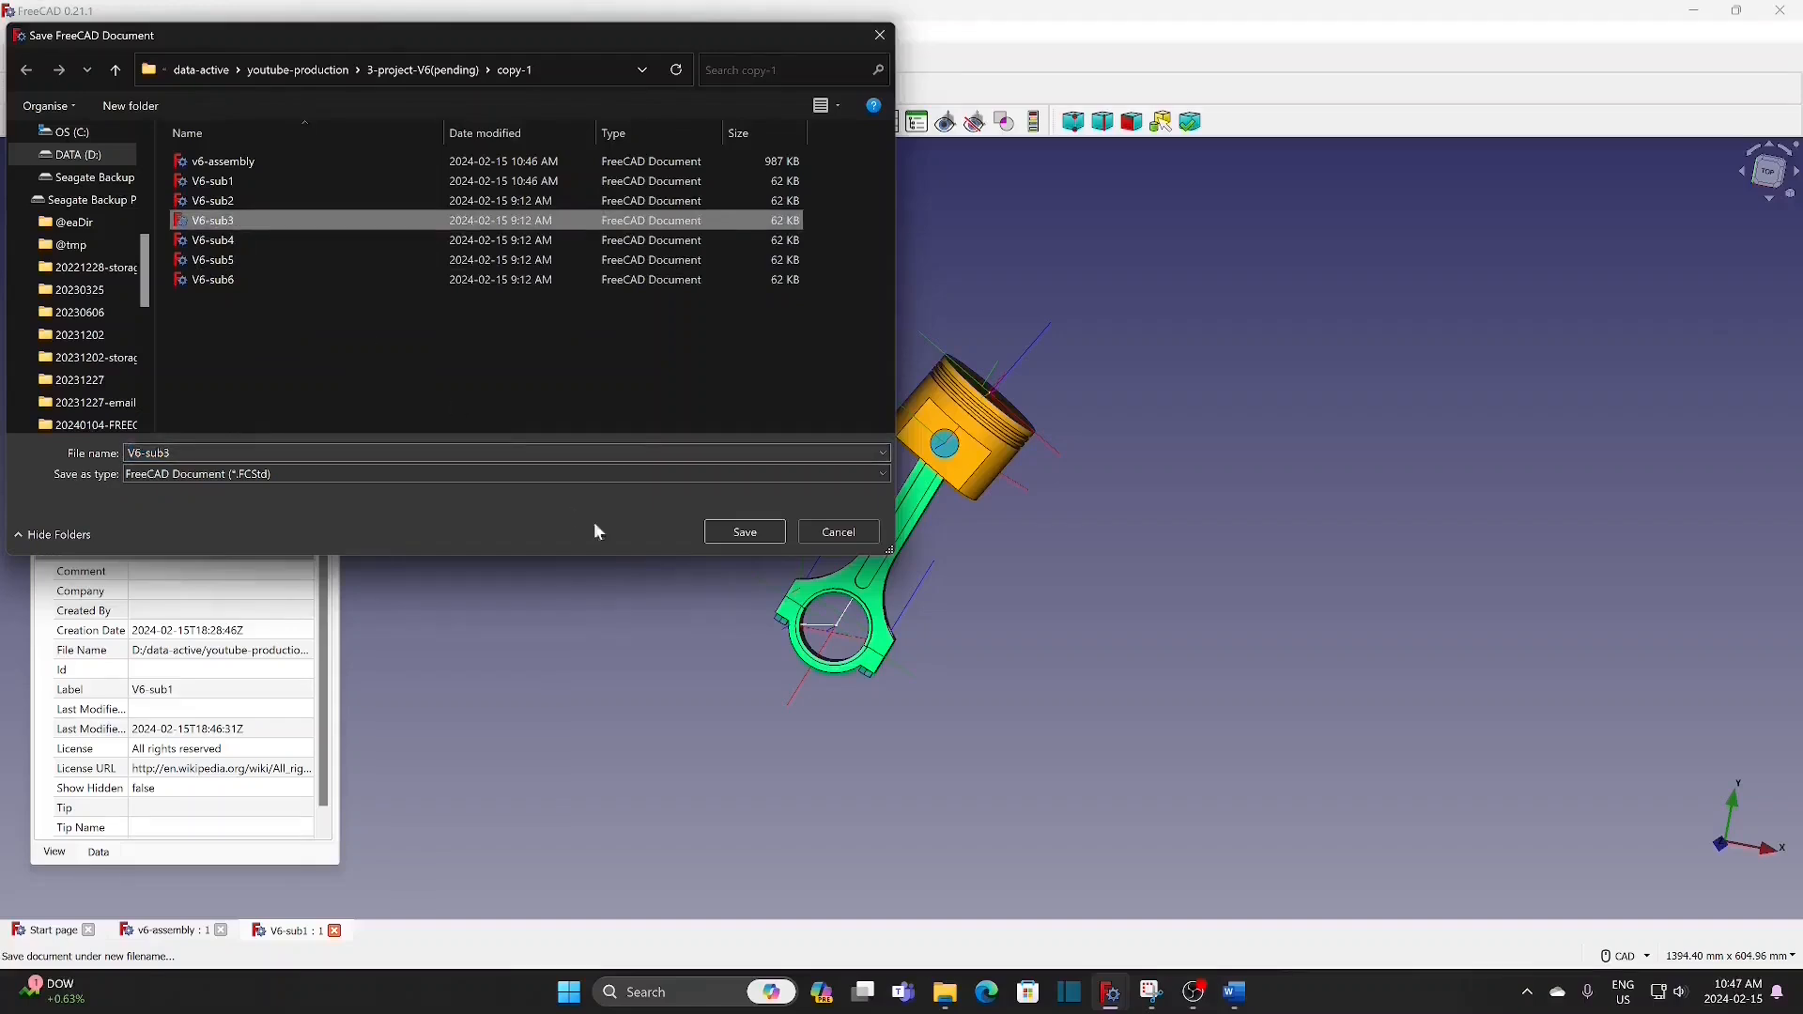
left_click(724, 532)
left_click(947, 499)
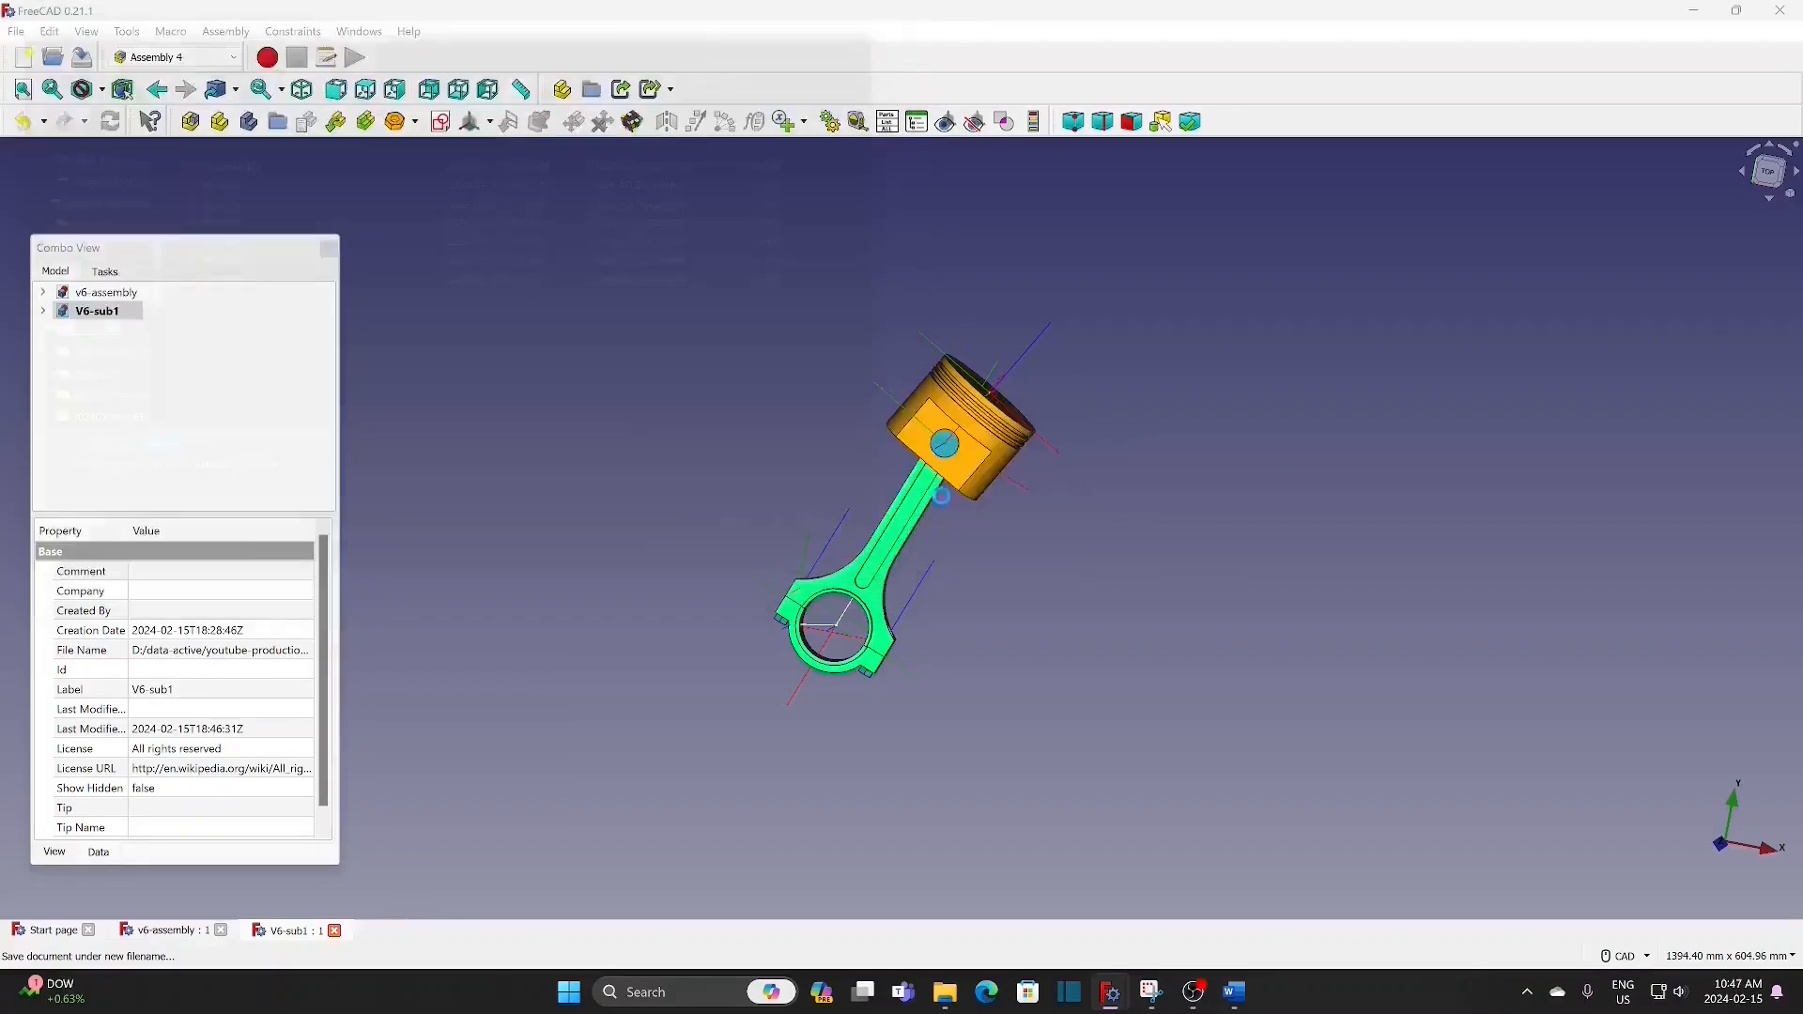
Step: Save the V6-sub3 document under the name V6-sub5, replacing the existing file
left_click(17, 33)
left_click(72, 195)
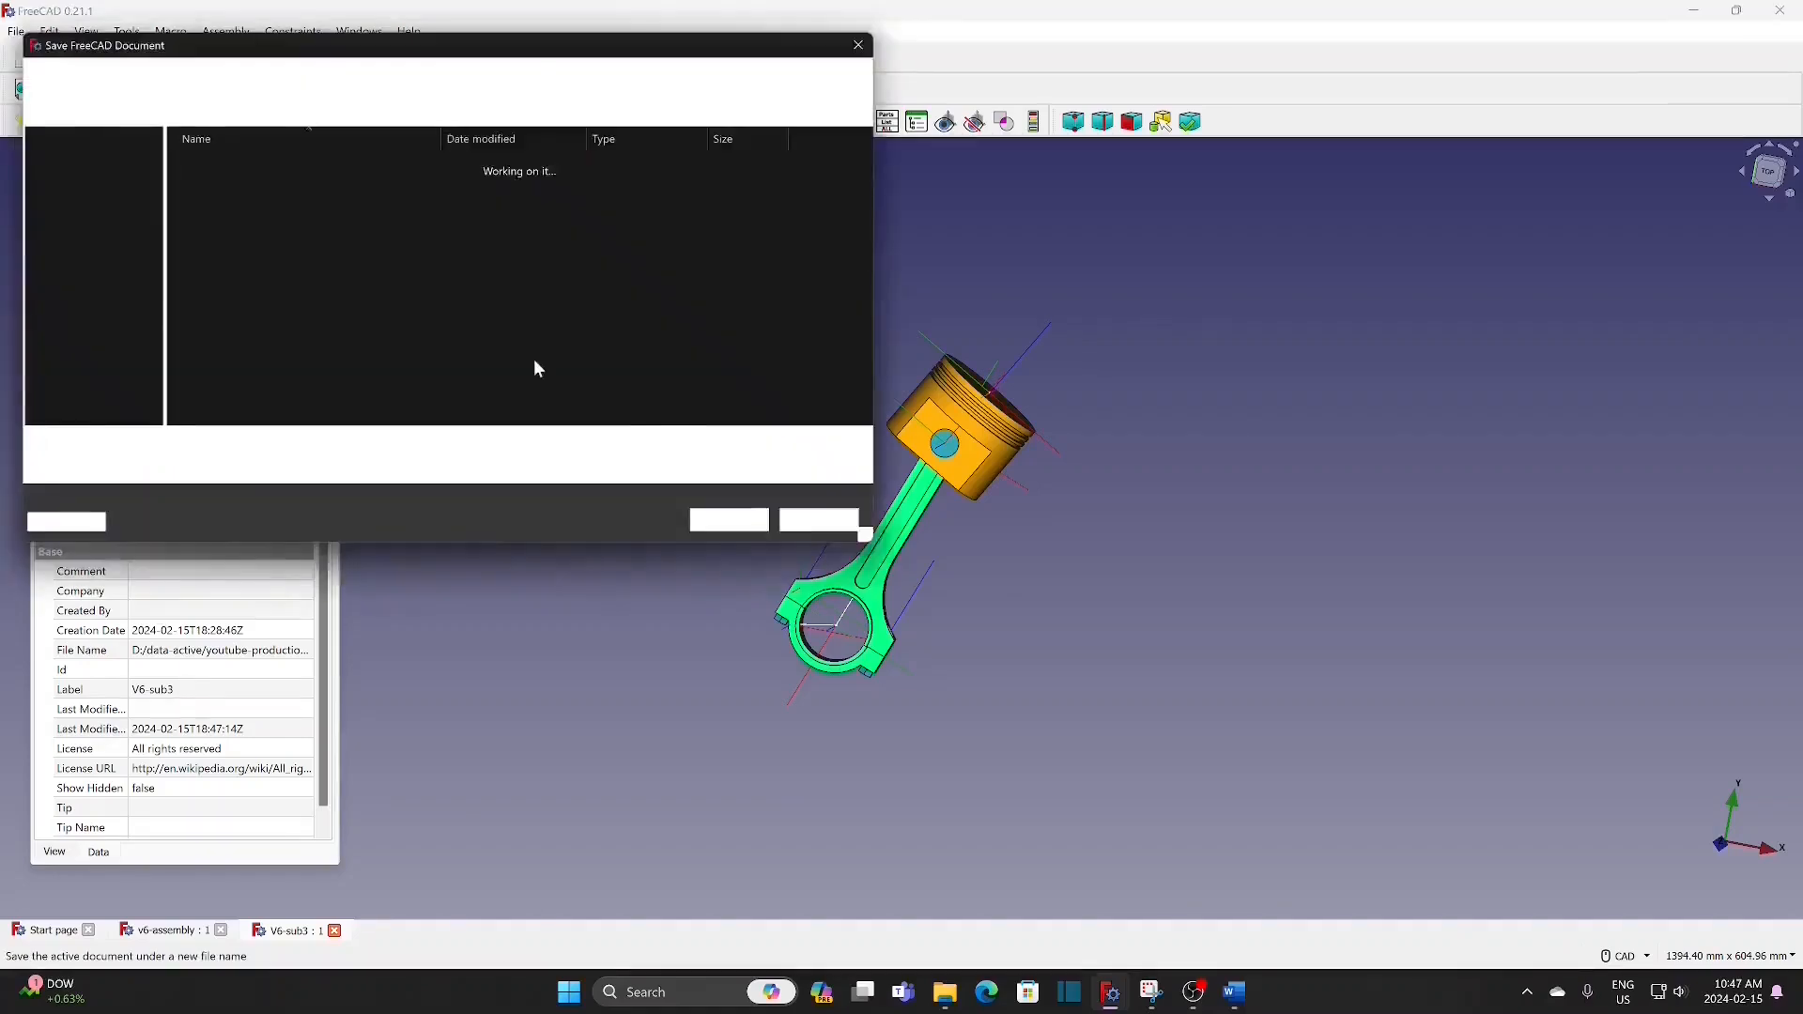
left_click(226, 260)
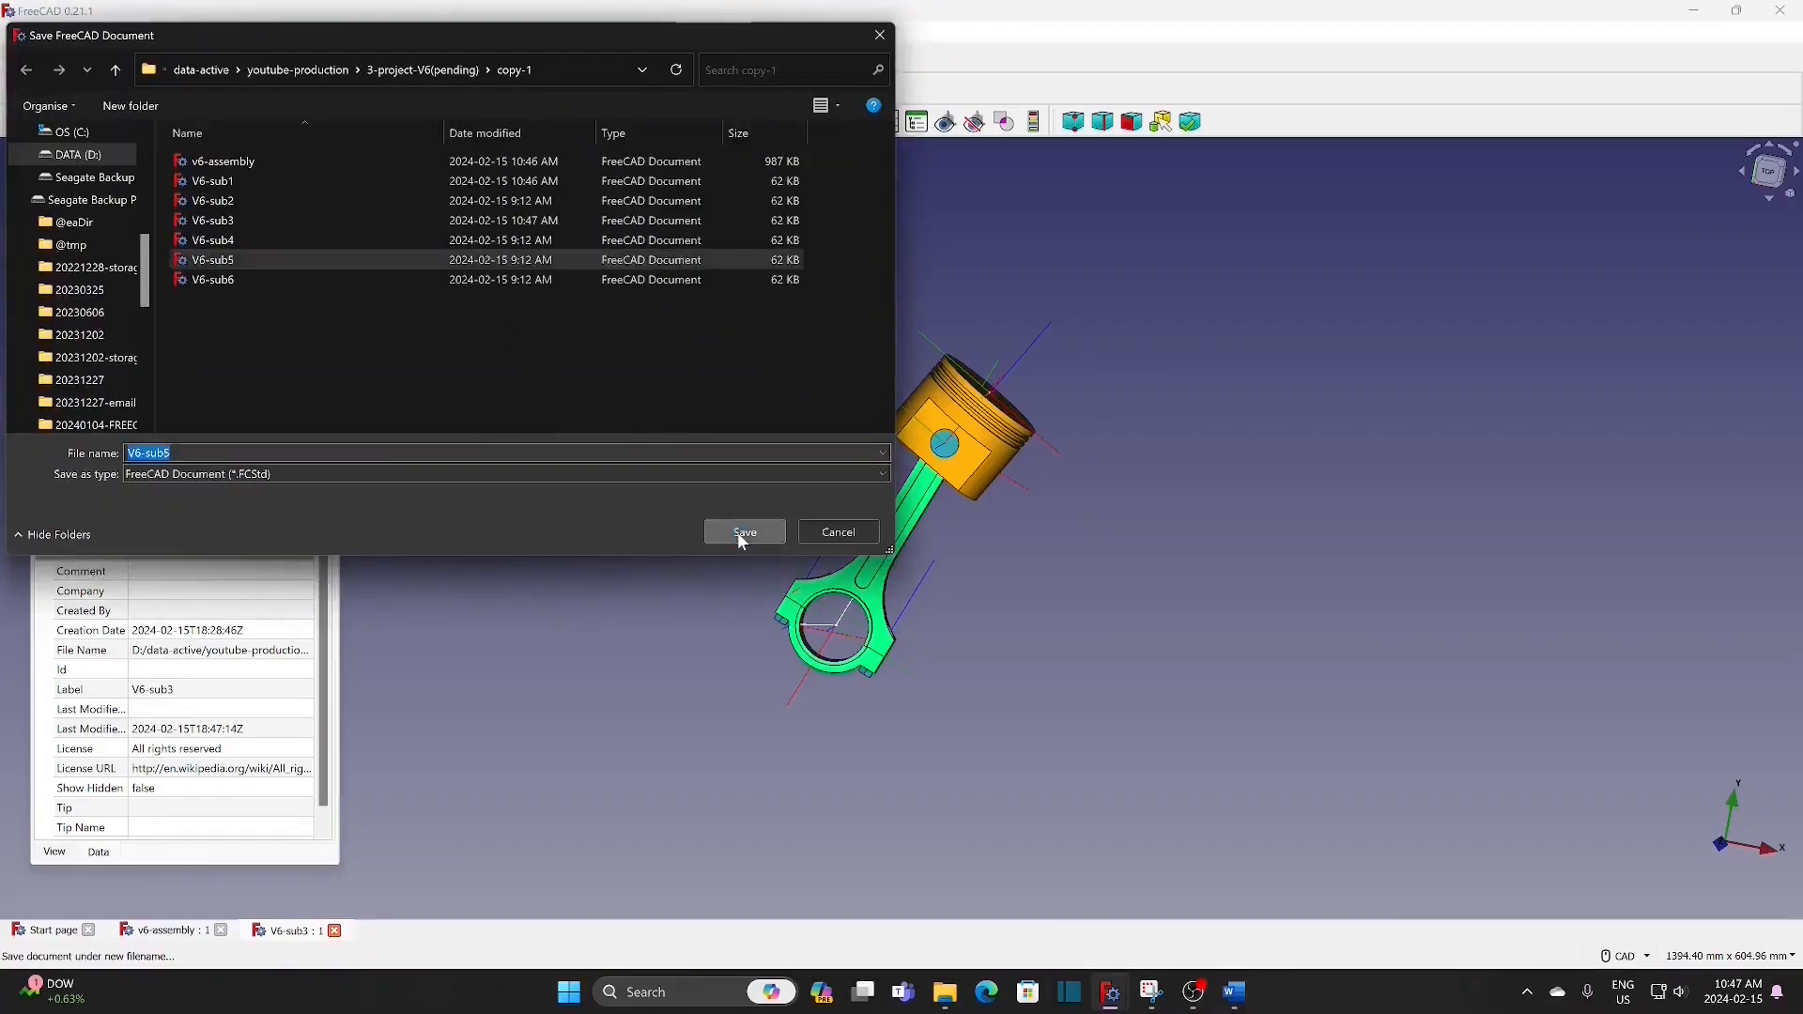
left_click(745, 531)
left_click(948, 495)
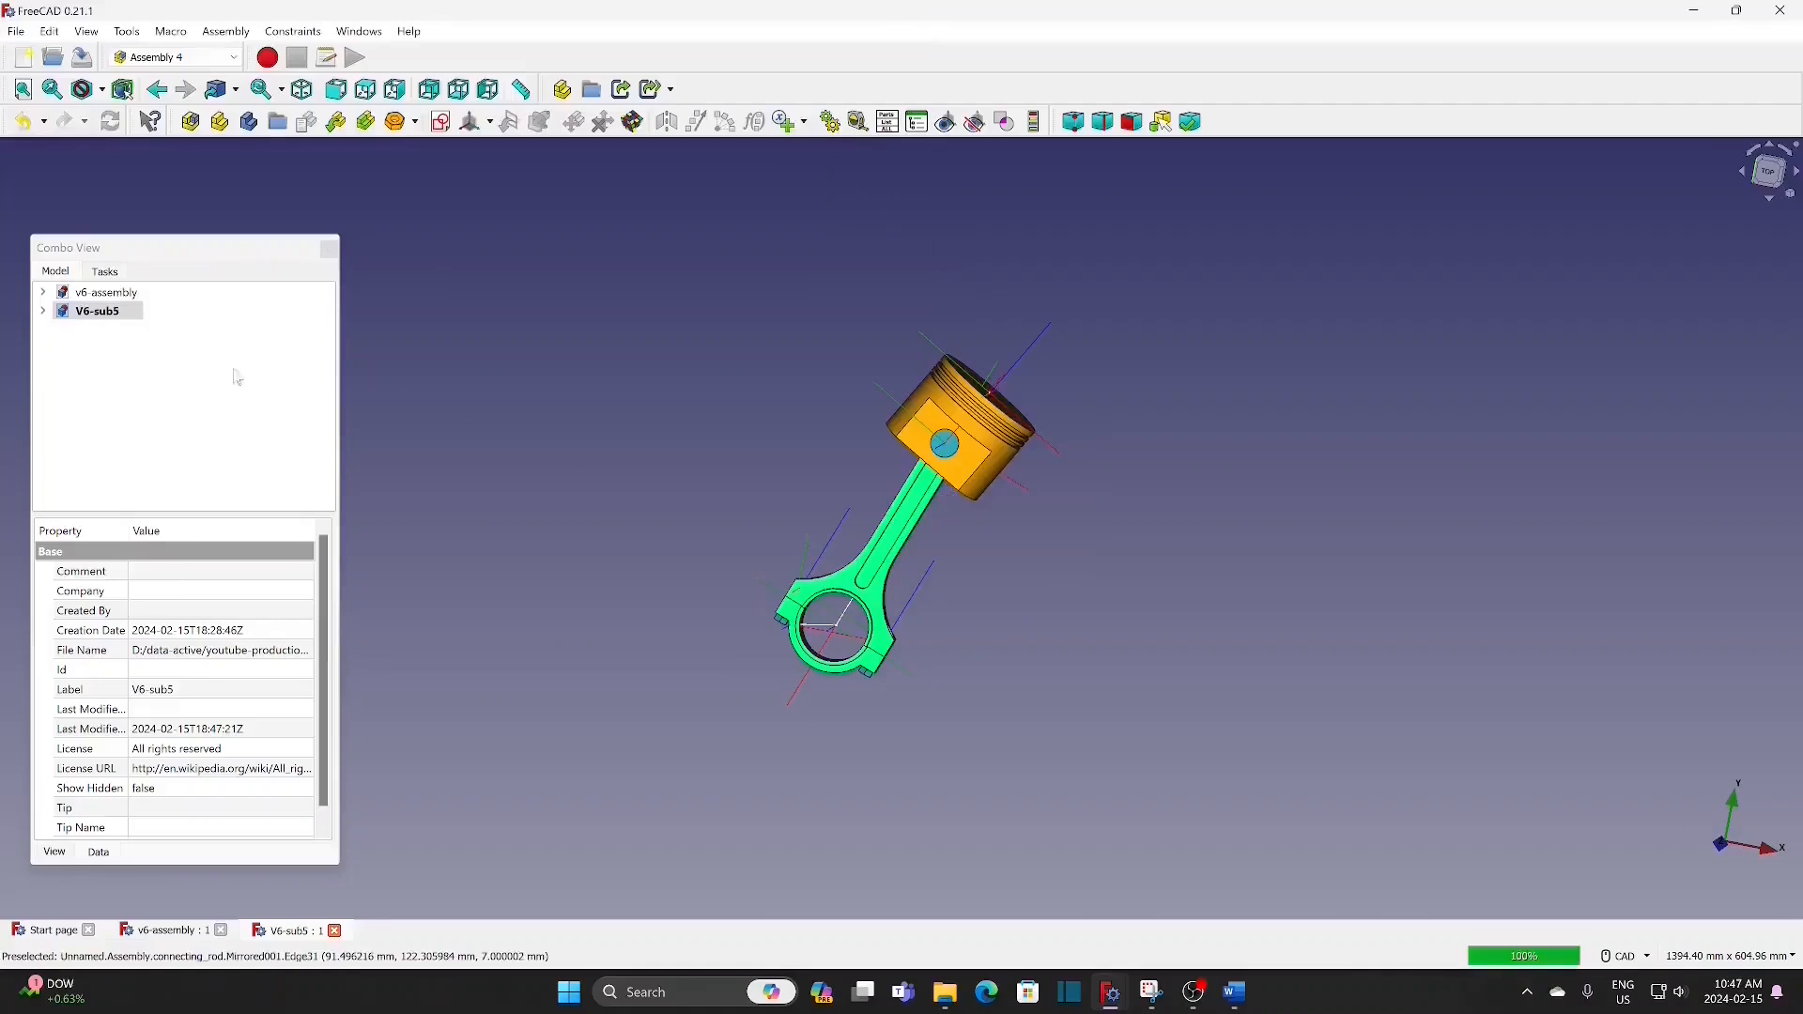
Step: Set the angle constraint in the V6-sub5 master sketch to 120° and close the sketch
left_click(43, 311)
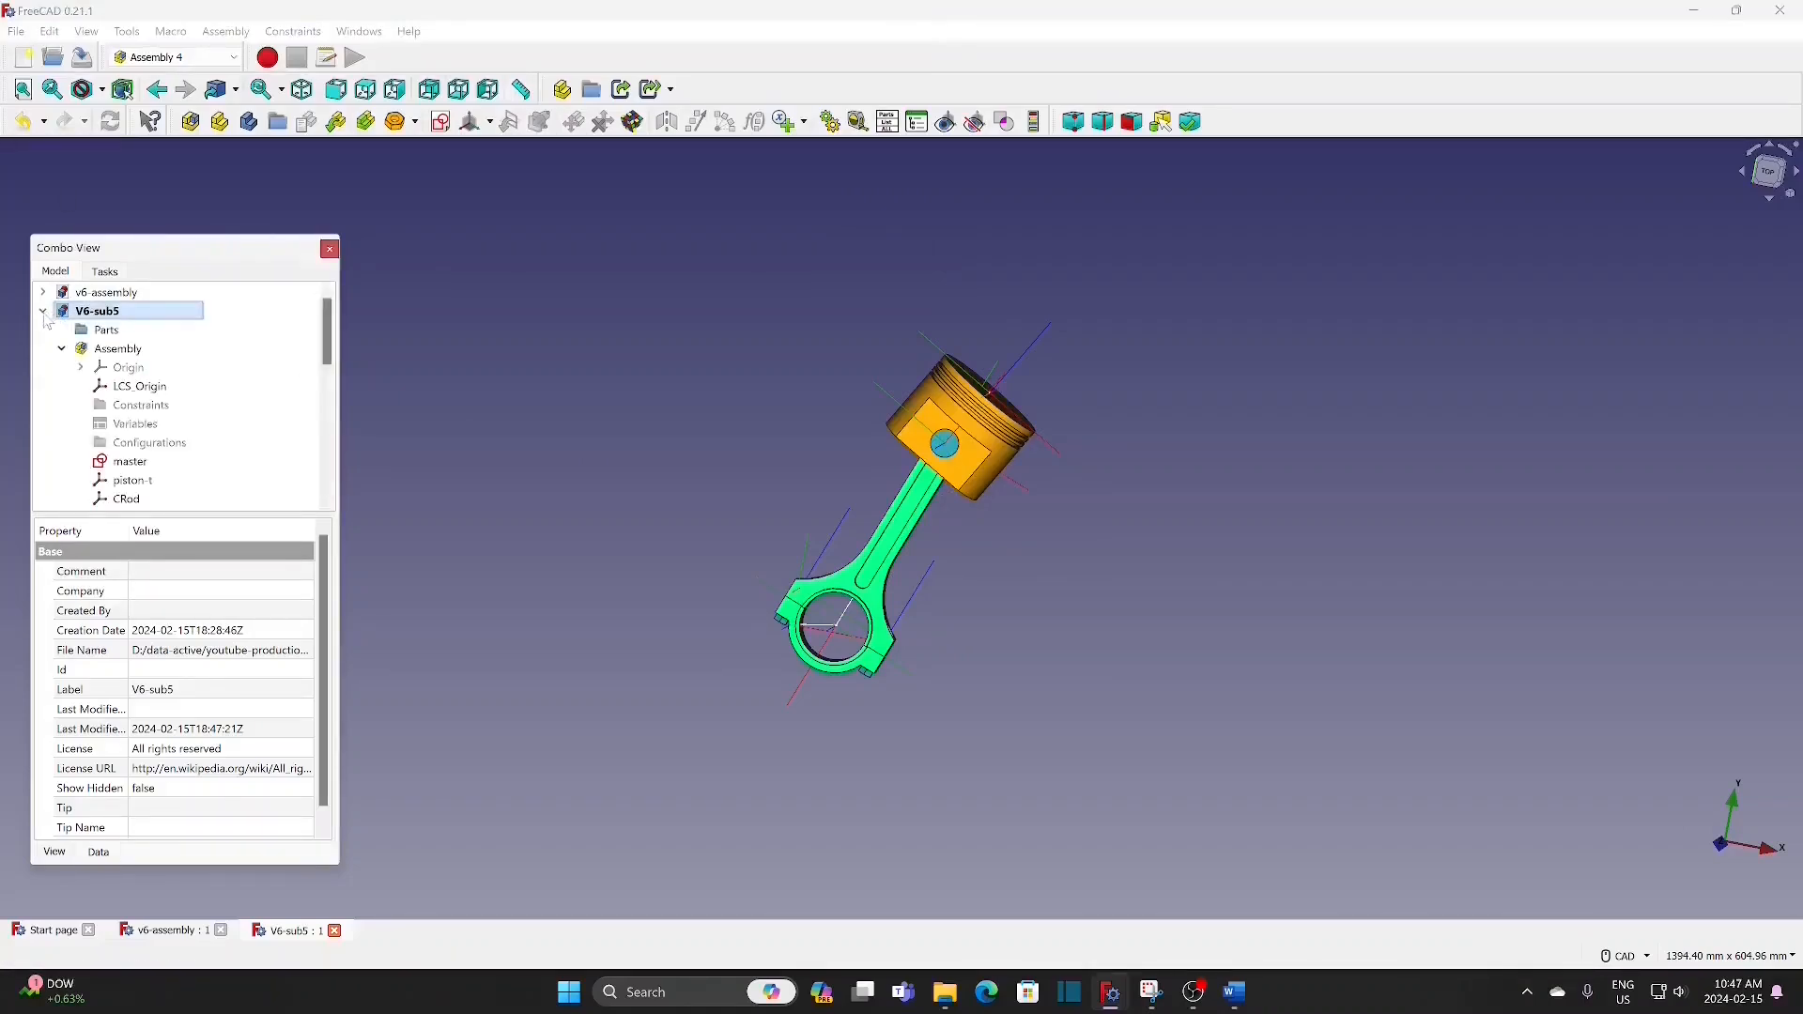
double_click(131, 462)
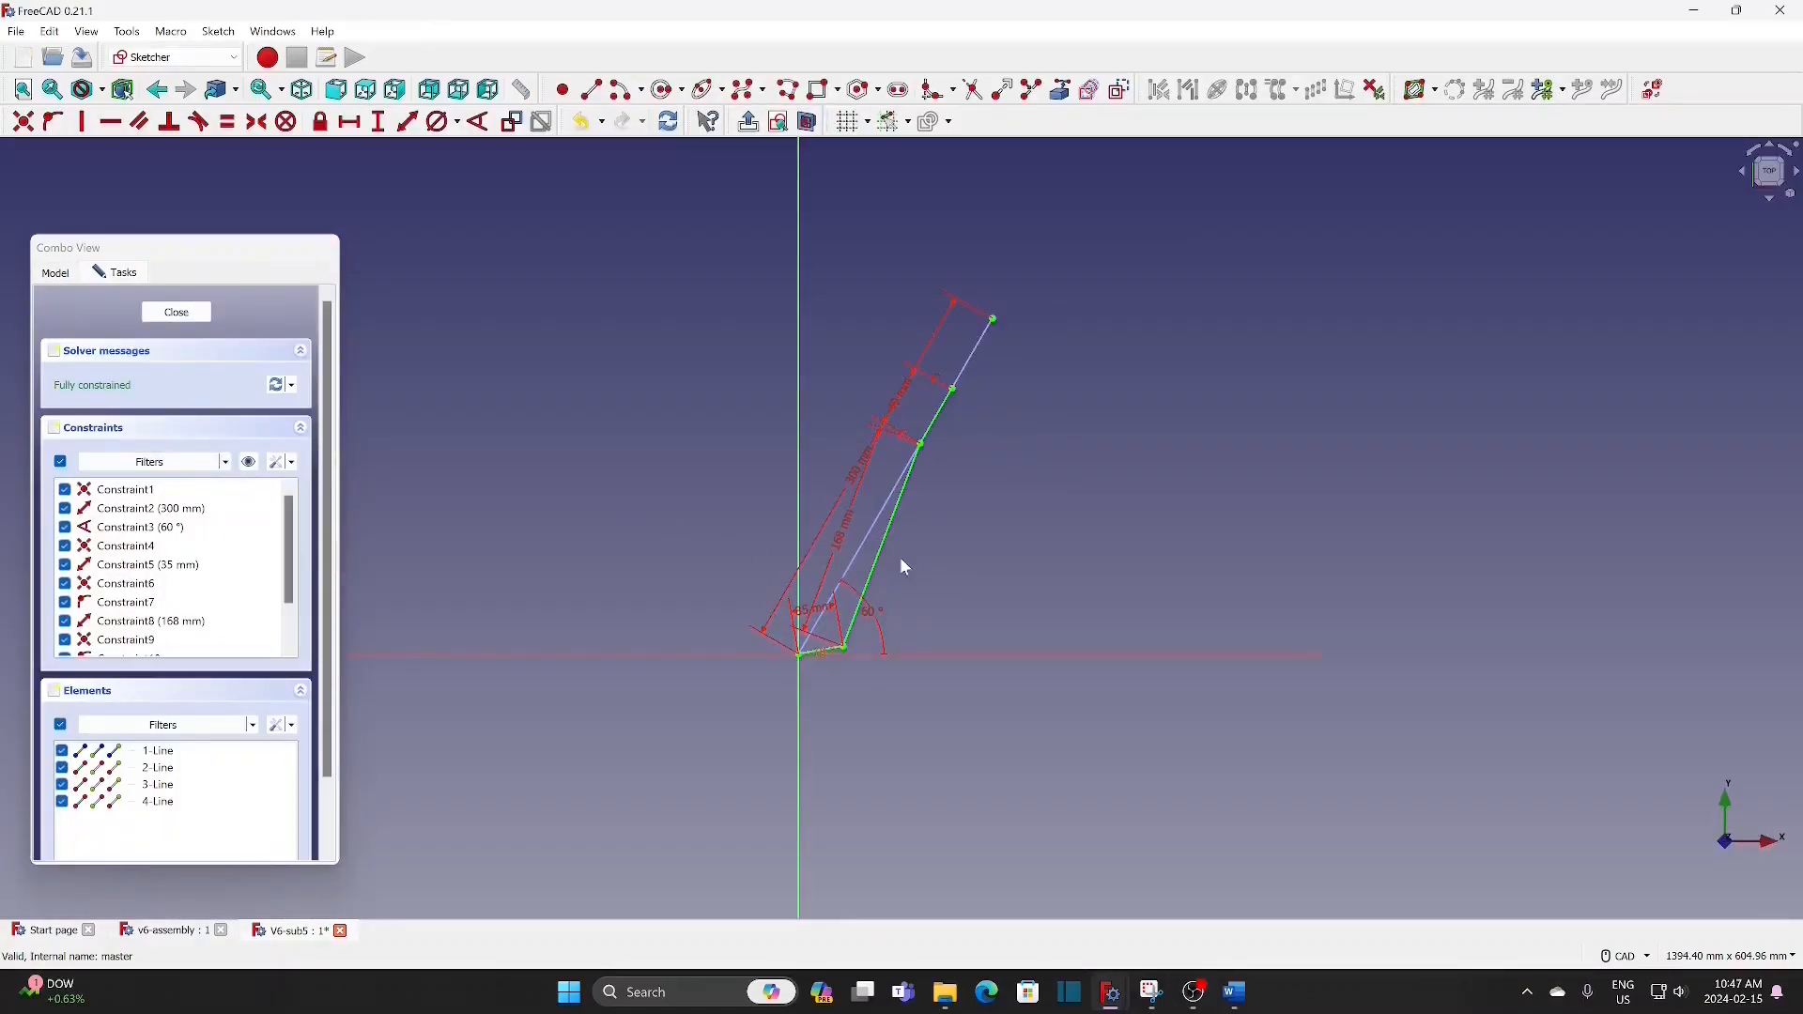
double_click(871, 610)
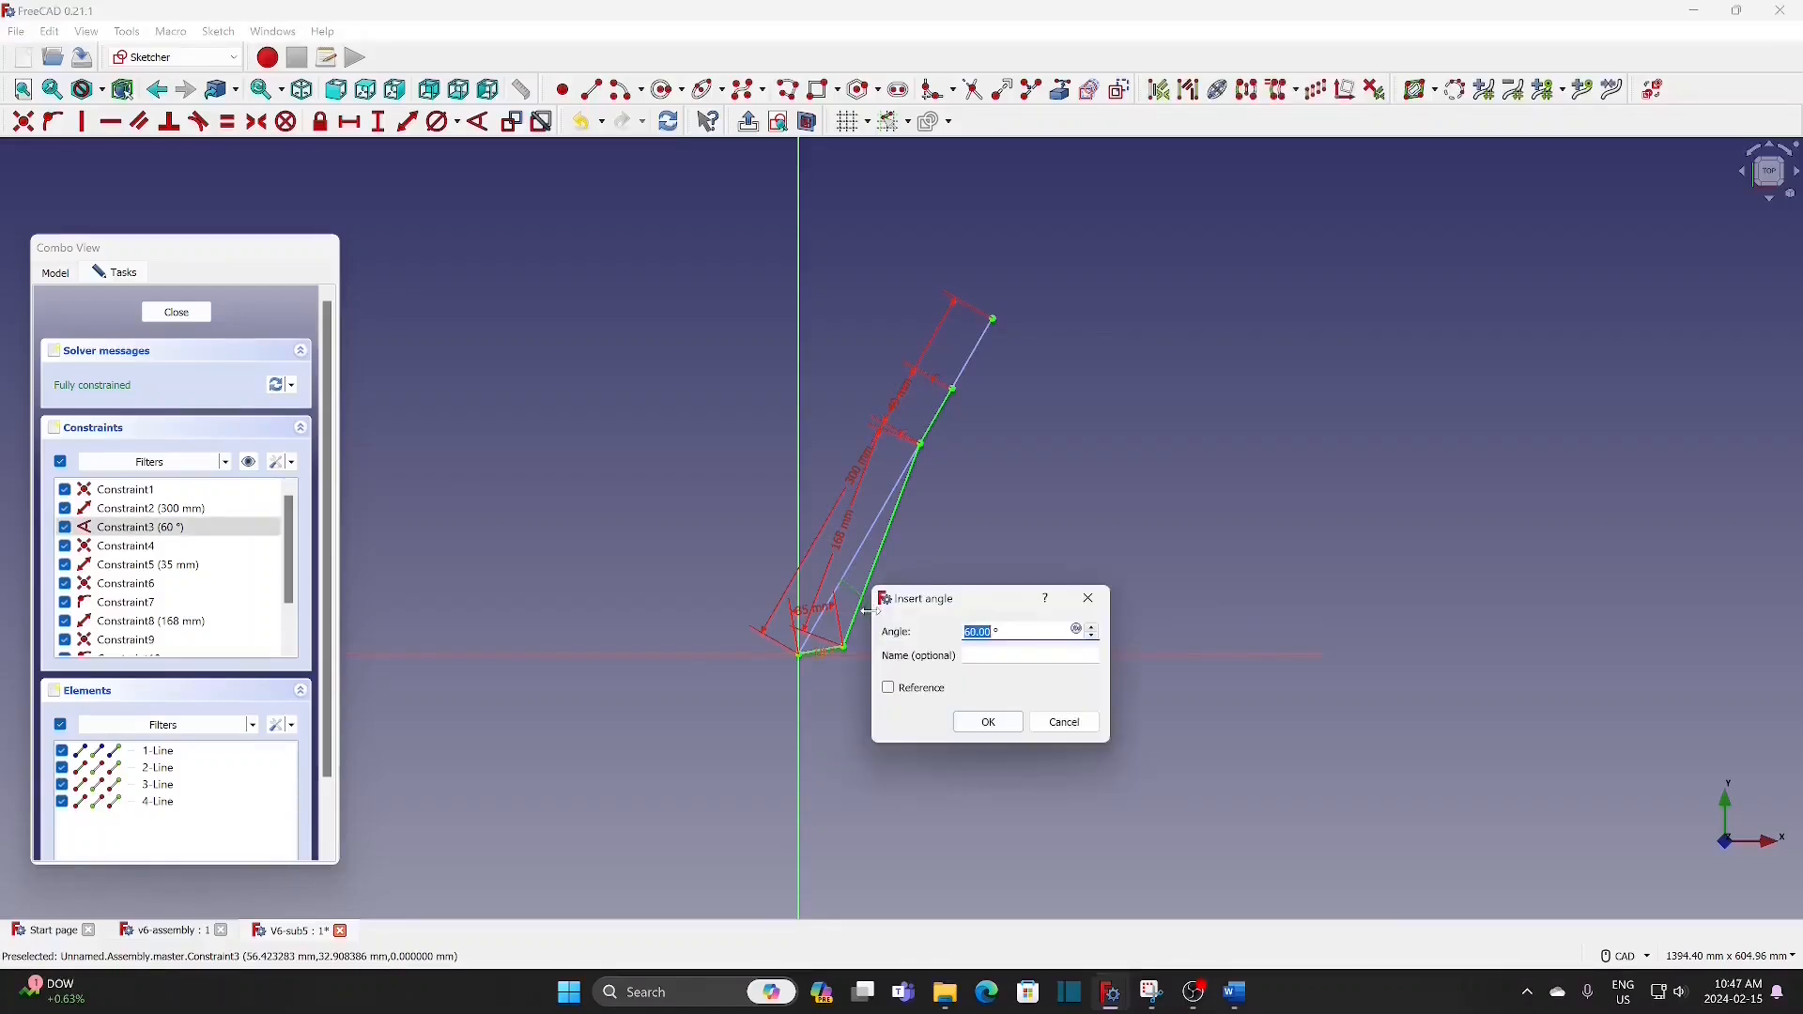
type("120")
left_click(991, 725)
left_click(180, 318)
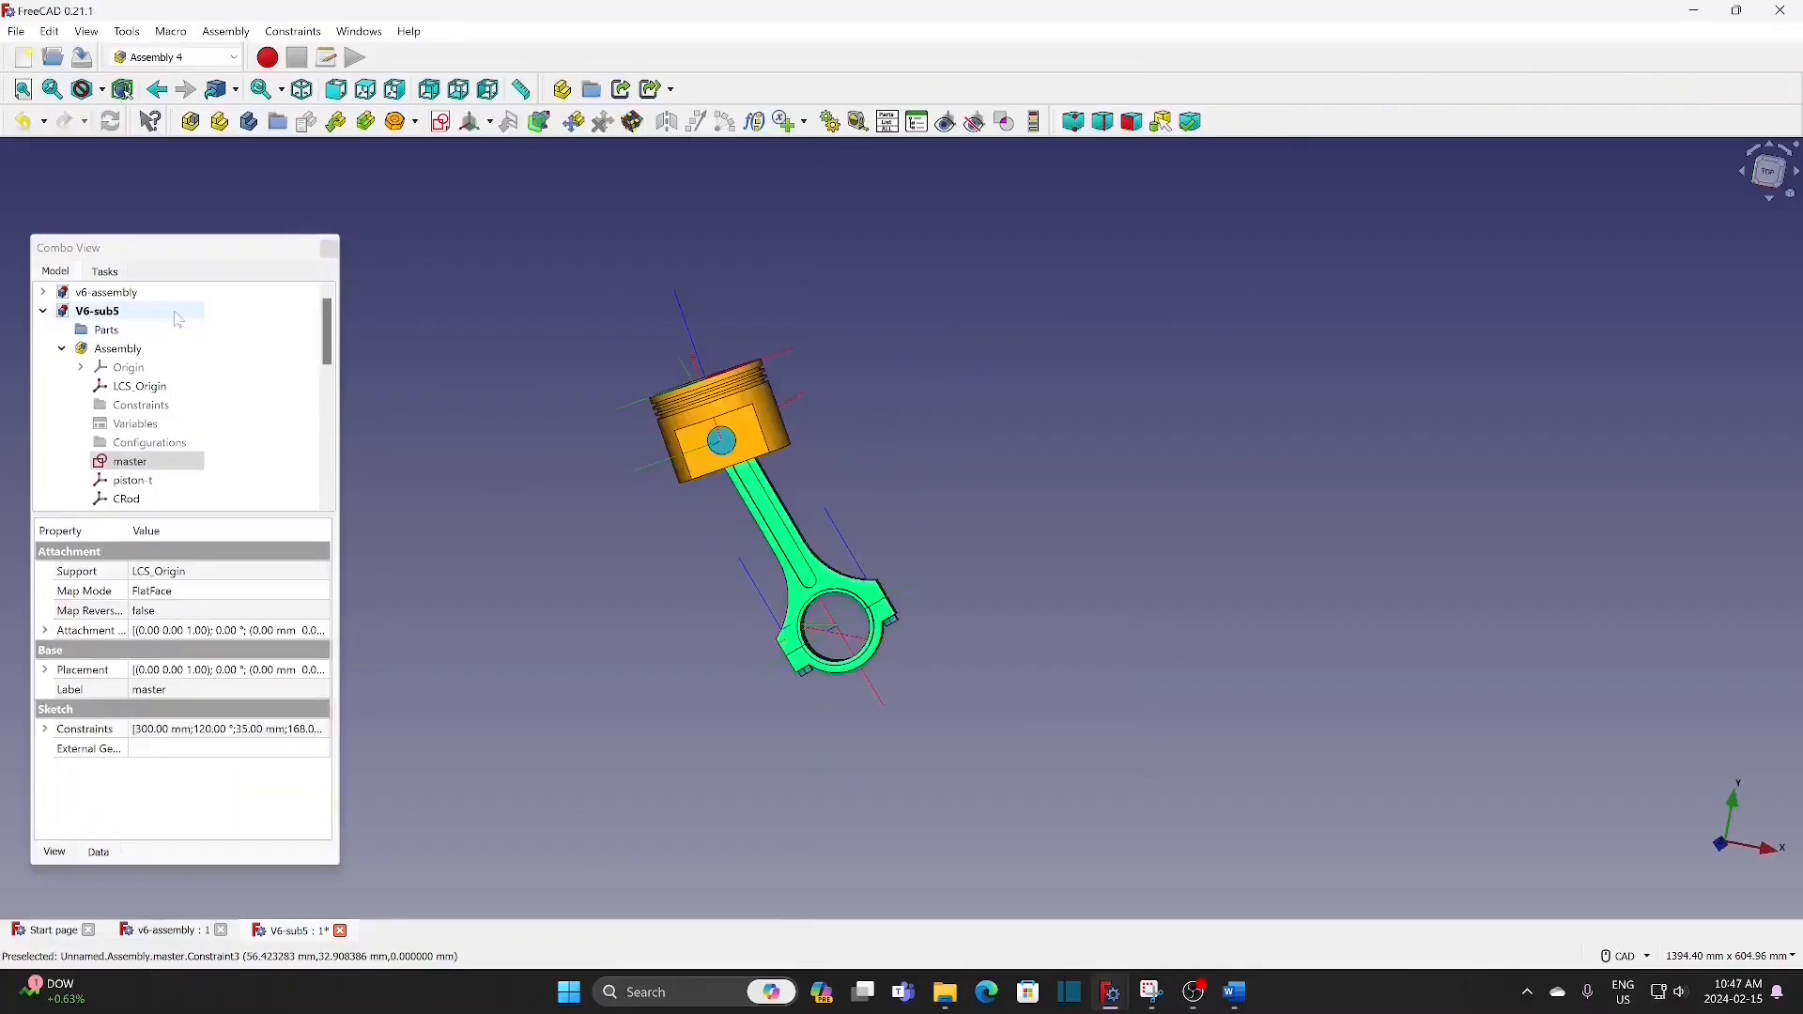
Step: Save the modified V6-sub5 document under the name V6-sub2, replacing the existing file
left_click(43, 311)
left_click(119, 314)
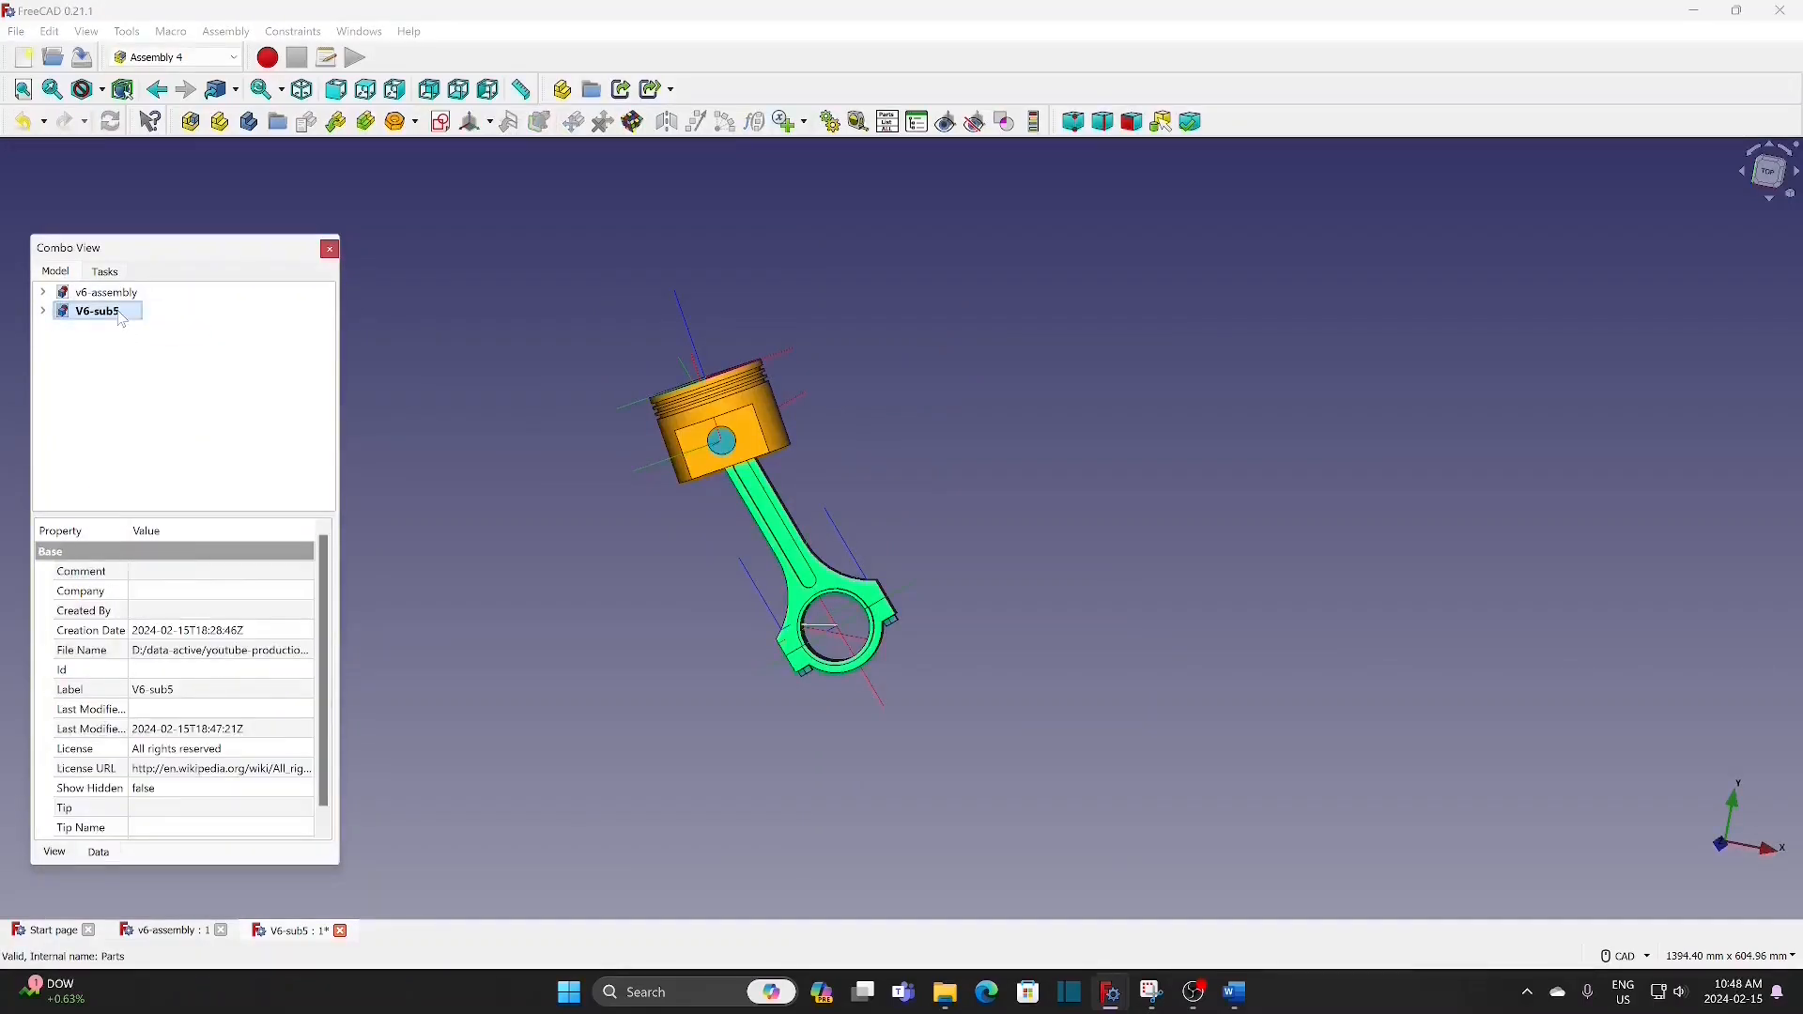
left_click(16, 31)
left_click(77, 208)
left_click(240, 199)
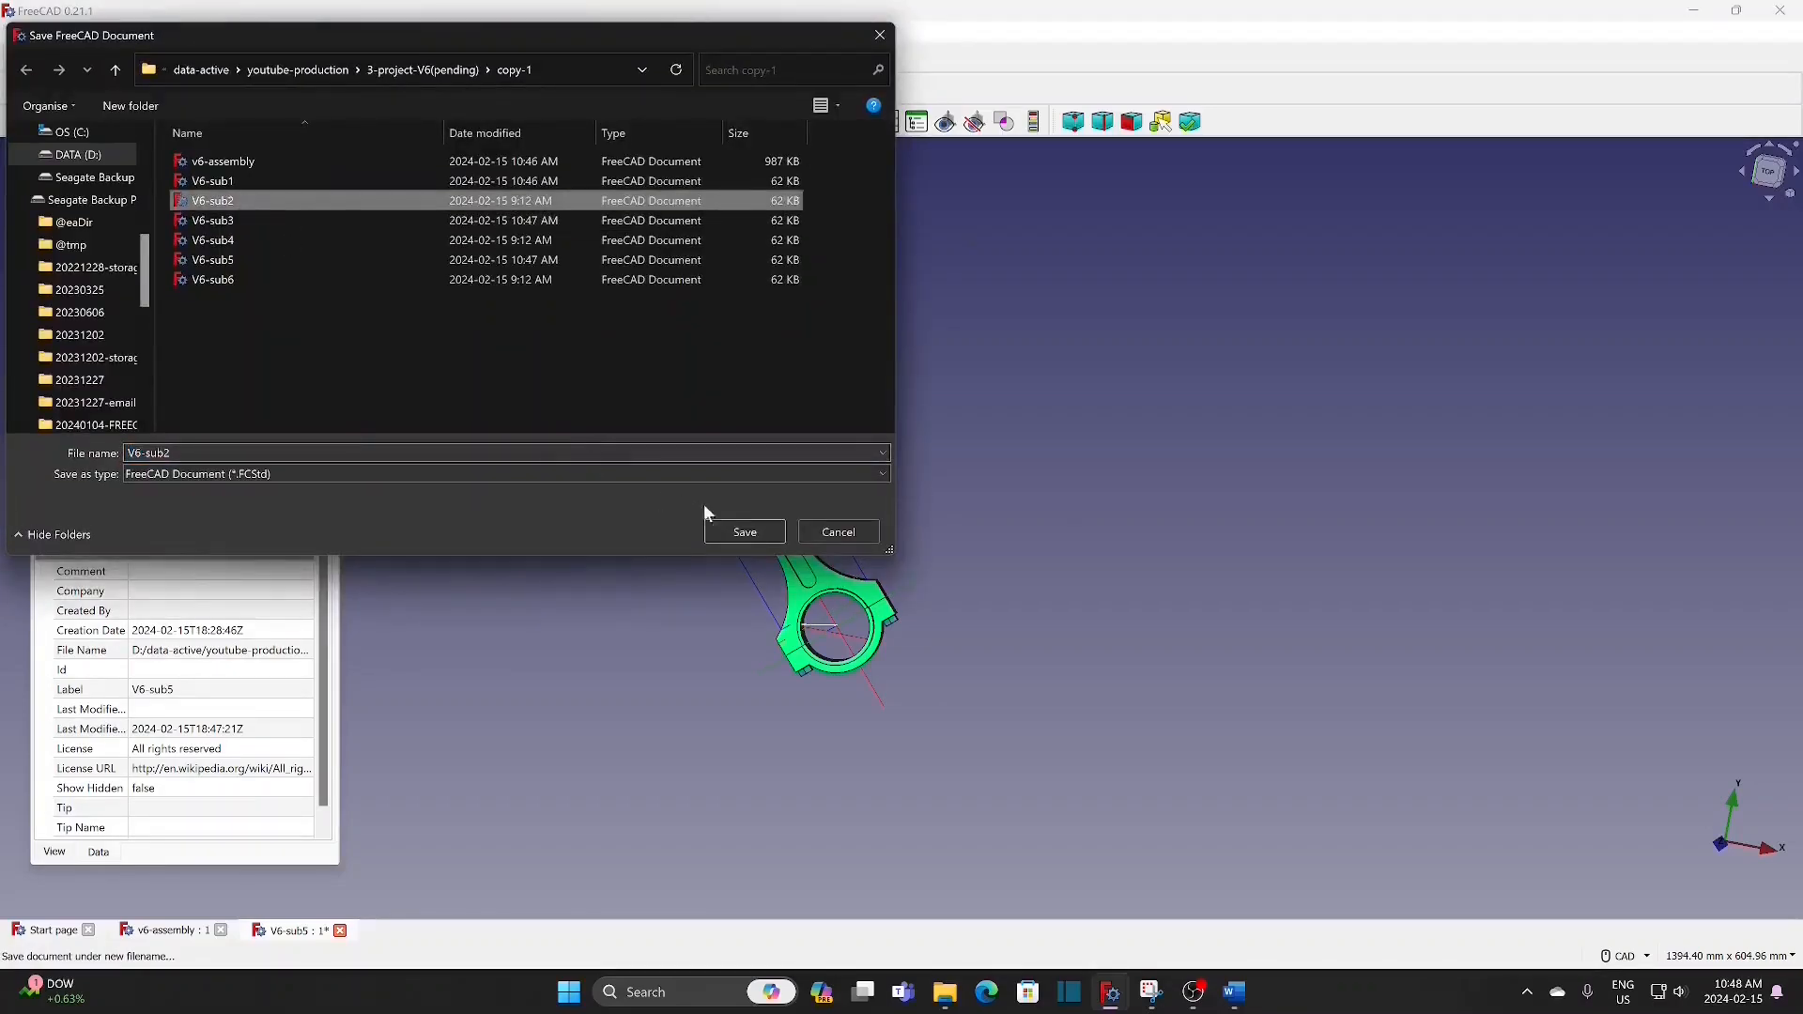
left_click(942, 495)
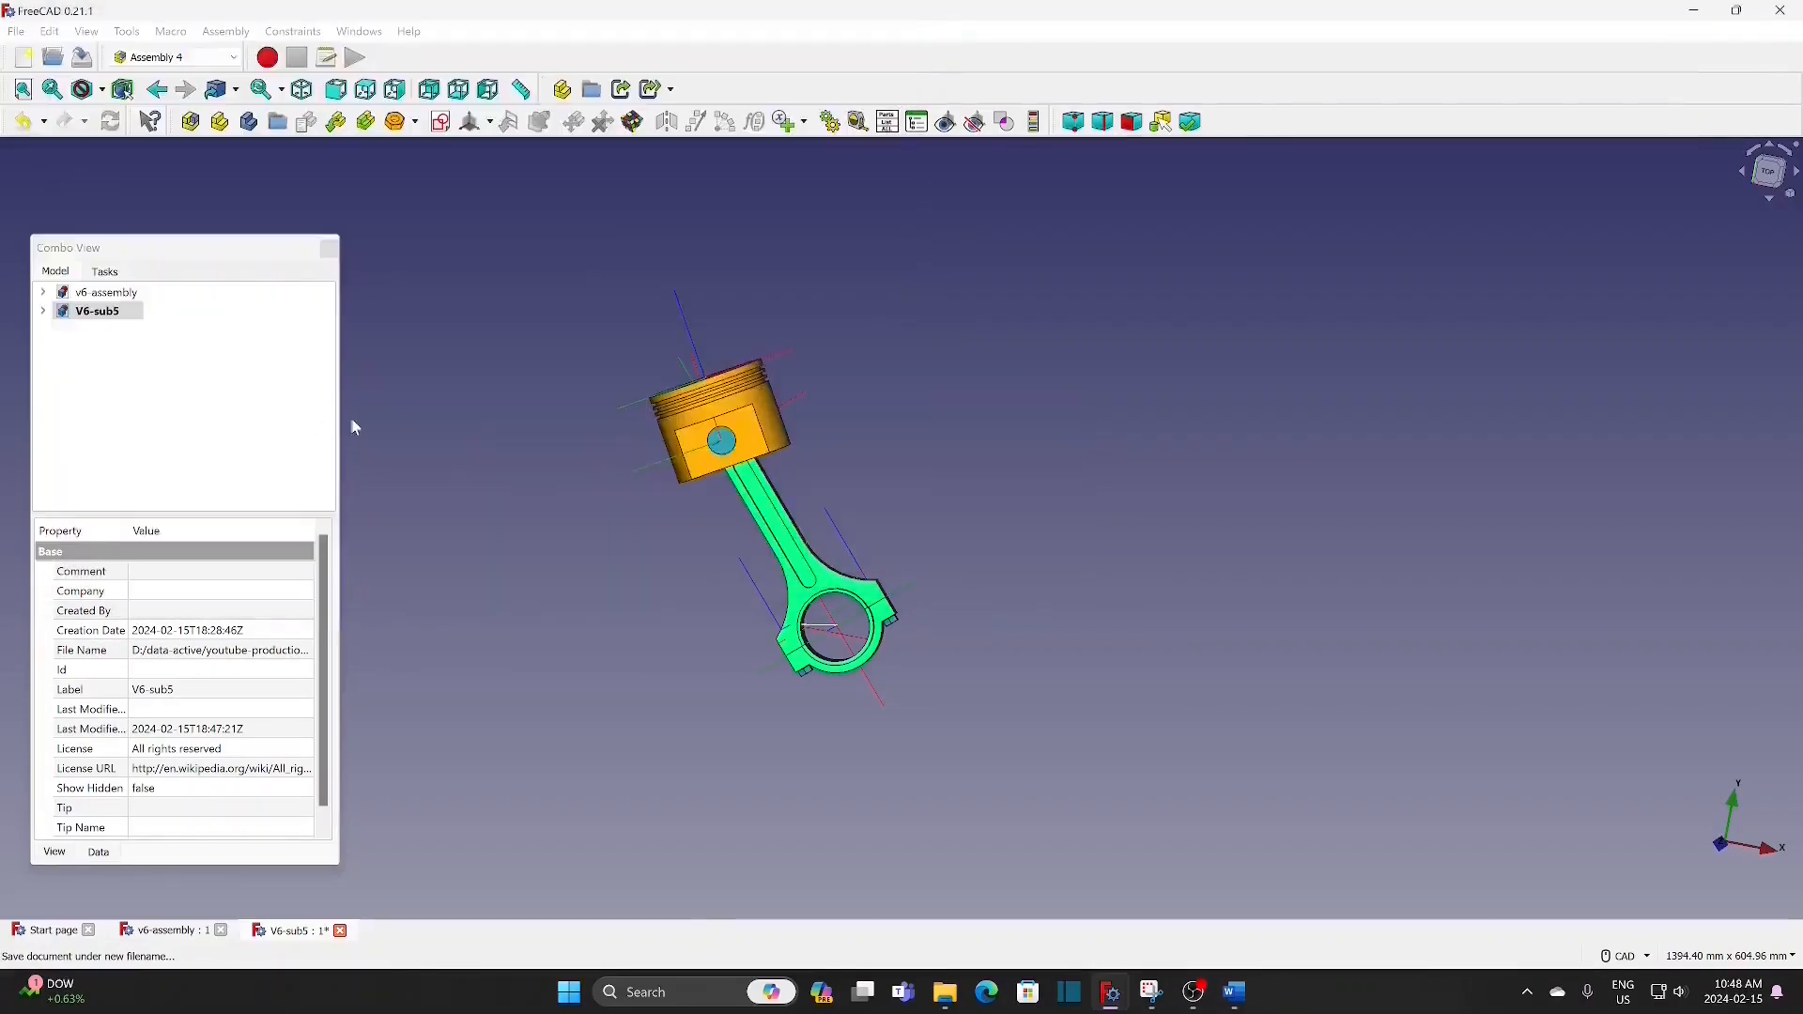
Step: Save the V6-sub2 document under the name V6-sub4, replacing the existing file
left_click(16, 34)
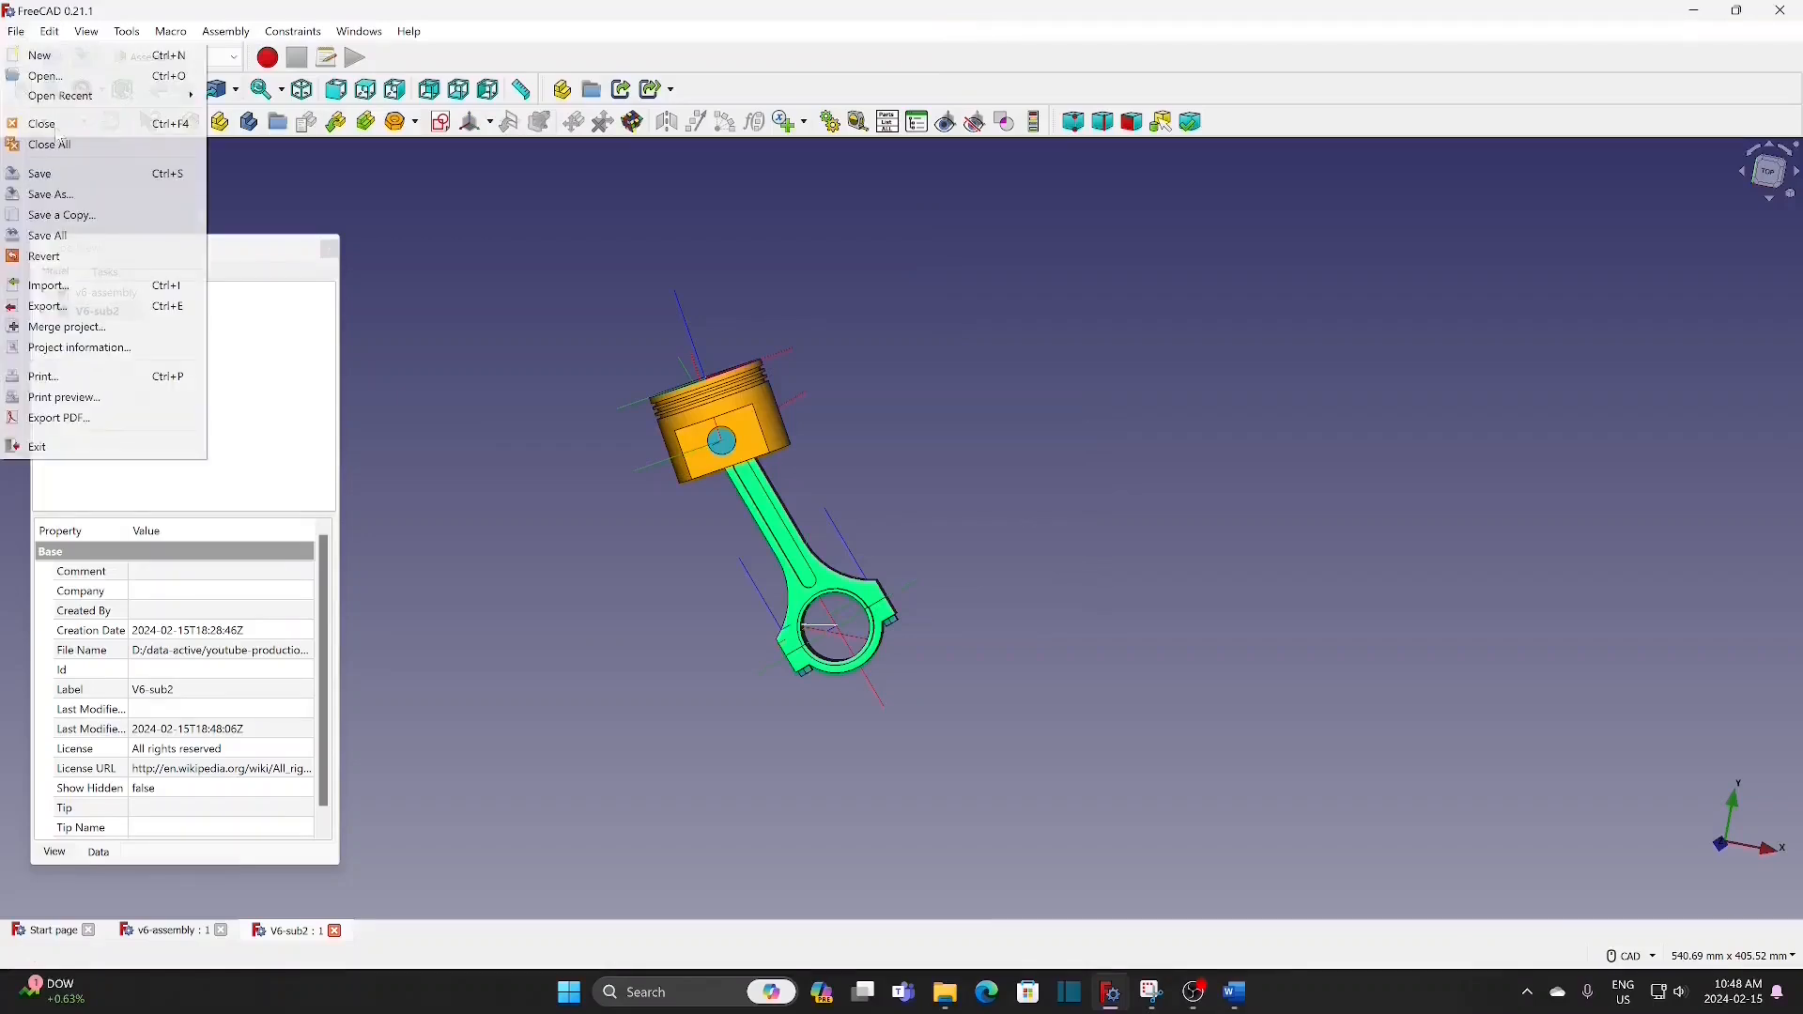
left_click(69, 197)
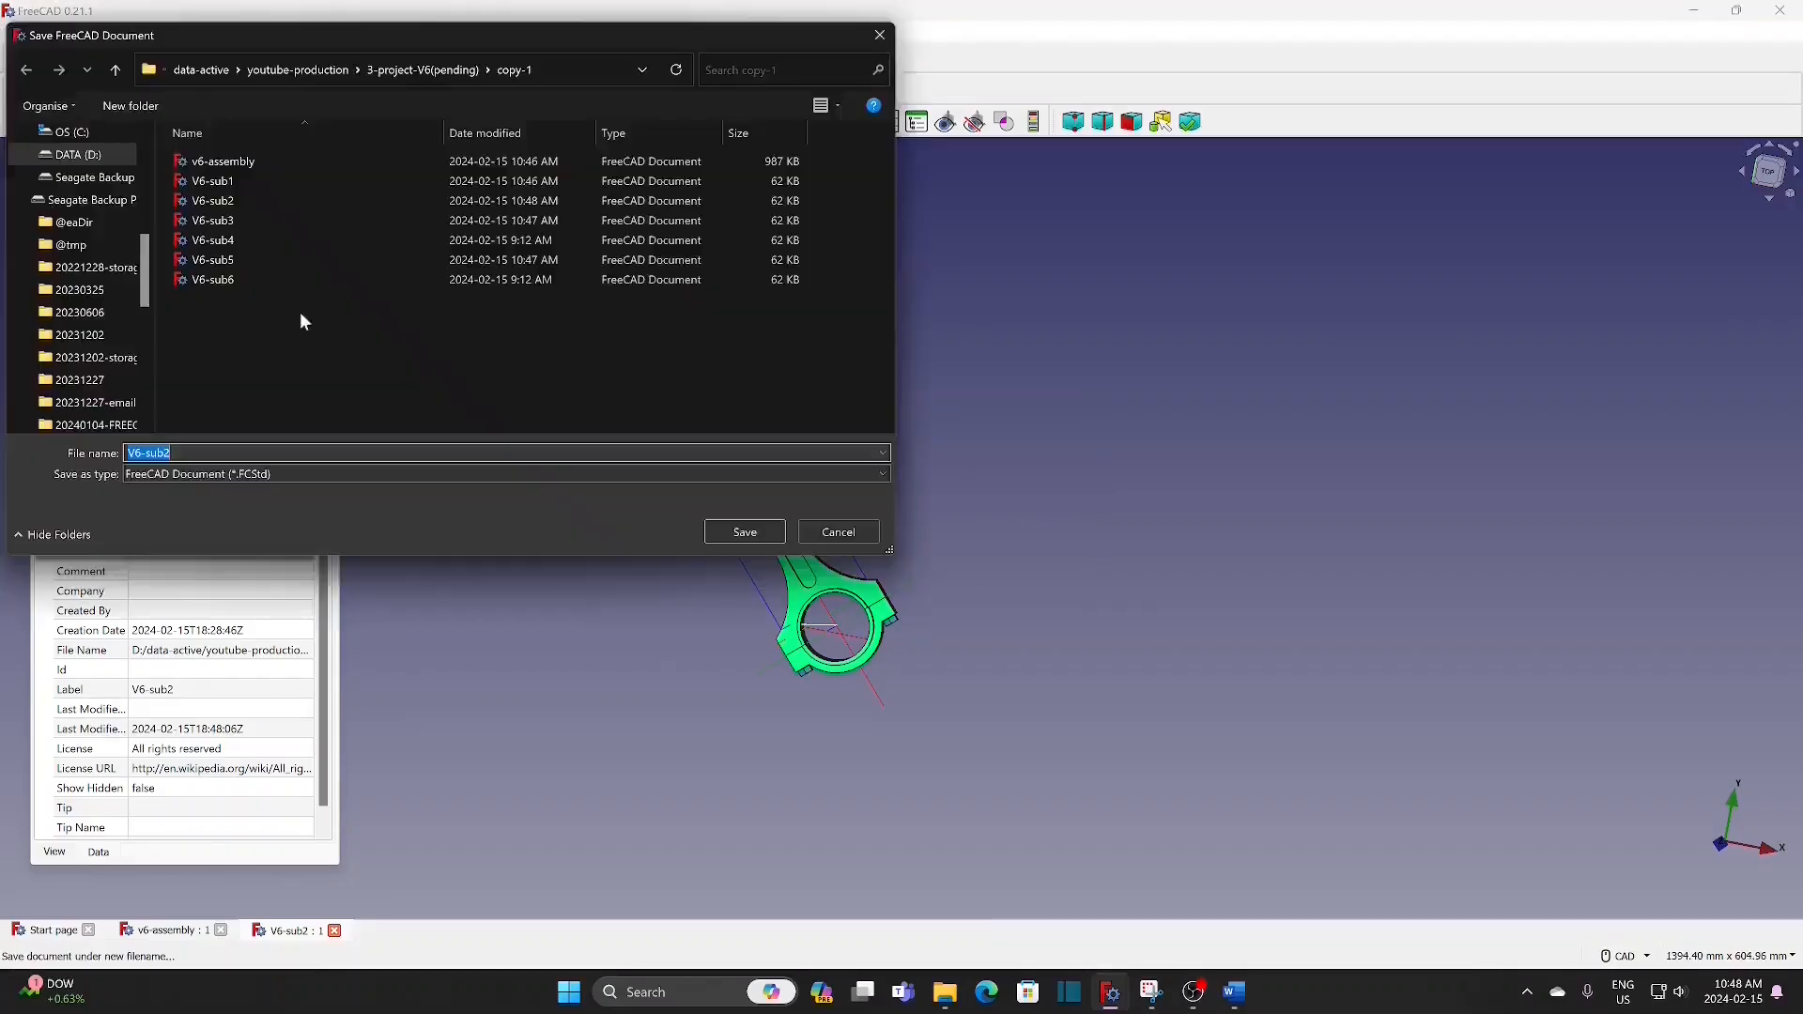
left_click(225, 240)
left_click(744, 533)
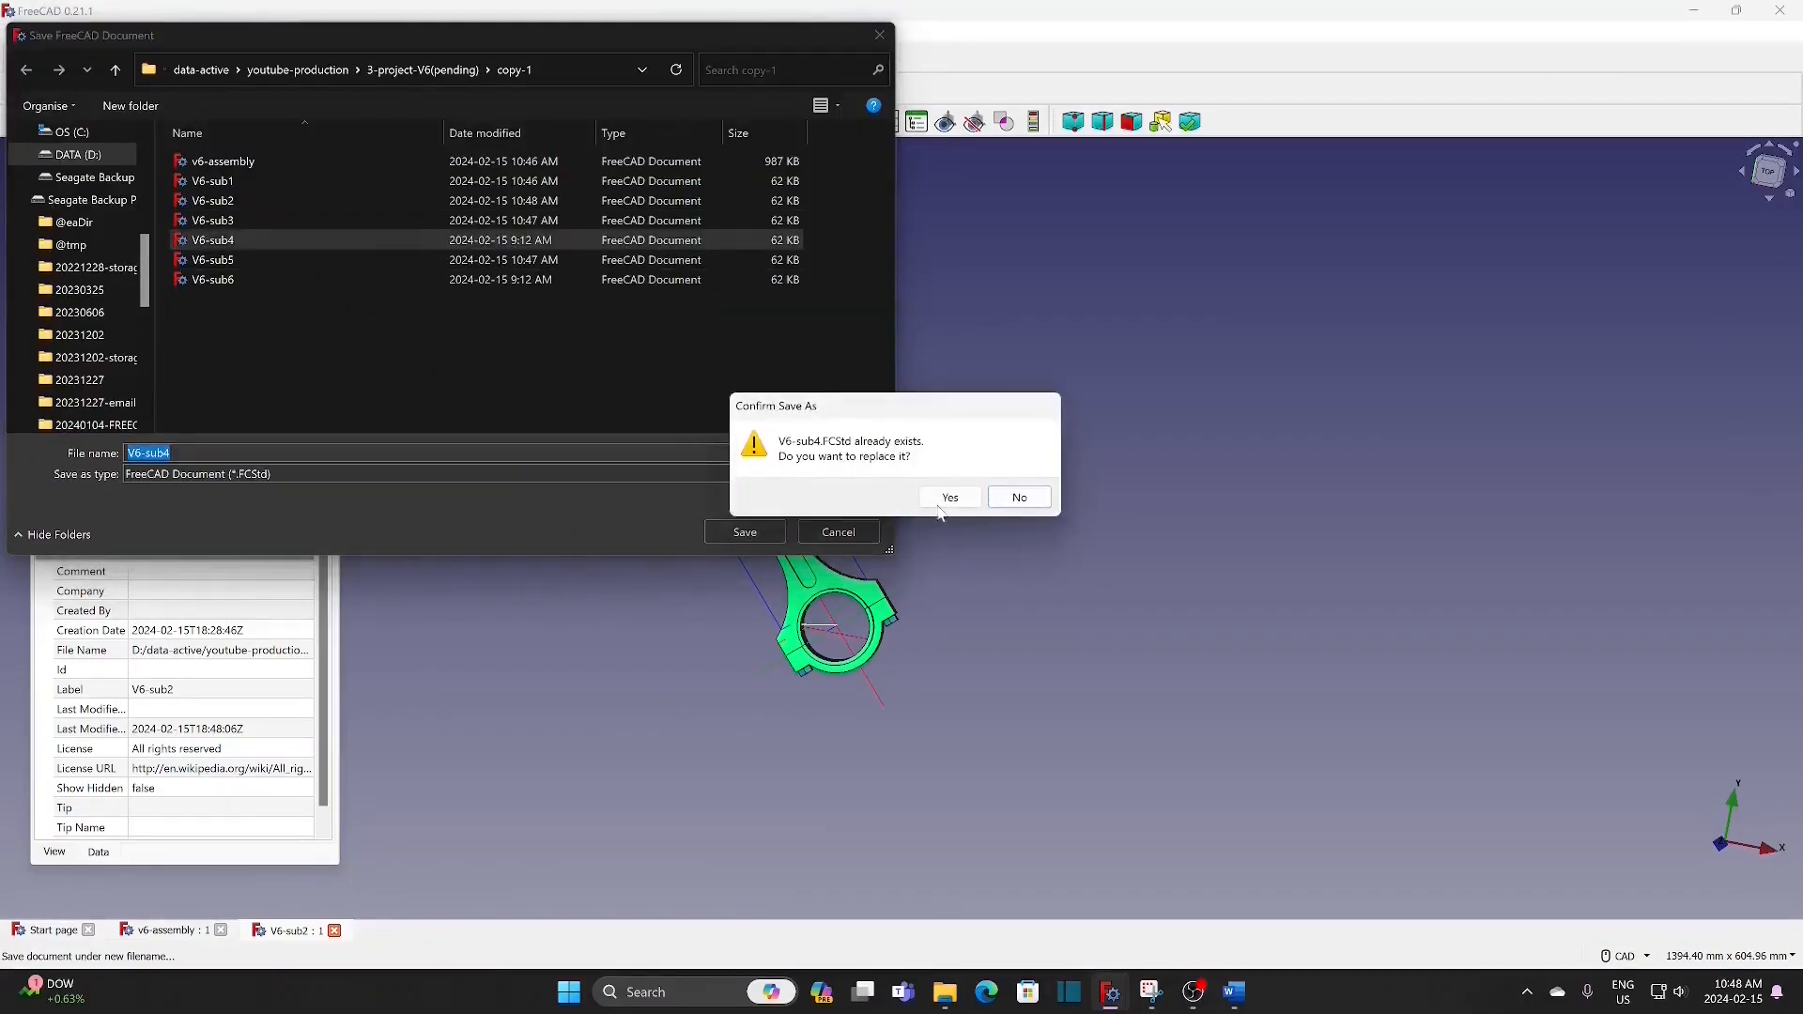
left_click(948, 496)
Step: Save the V6-sub4 document under the name V6-sub6, replacing the existing file
left_click(16, 31)
left_click(56, 194)
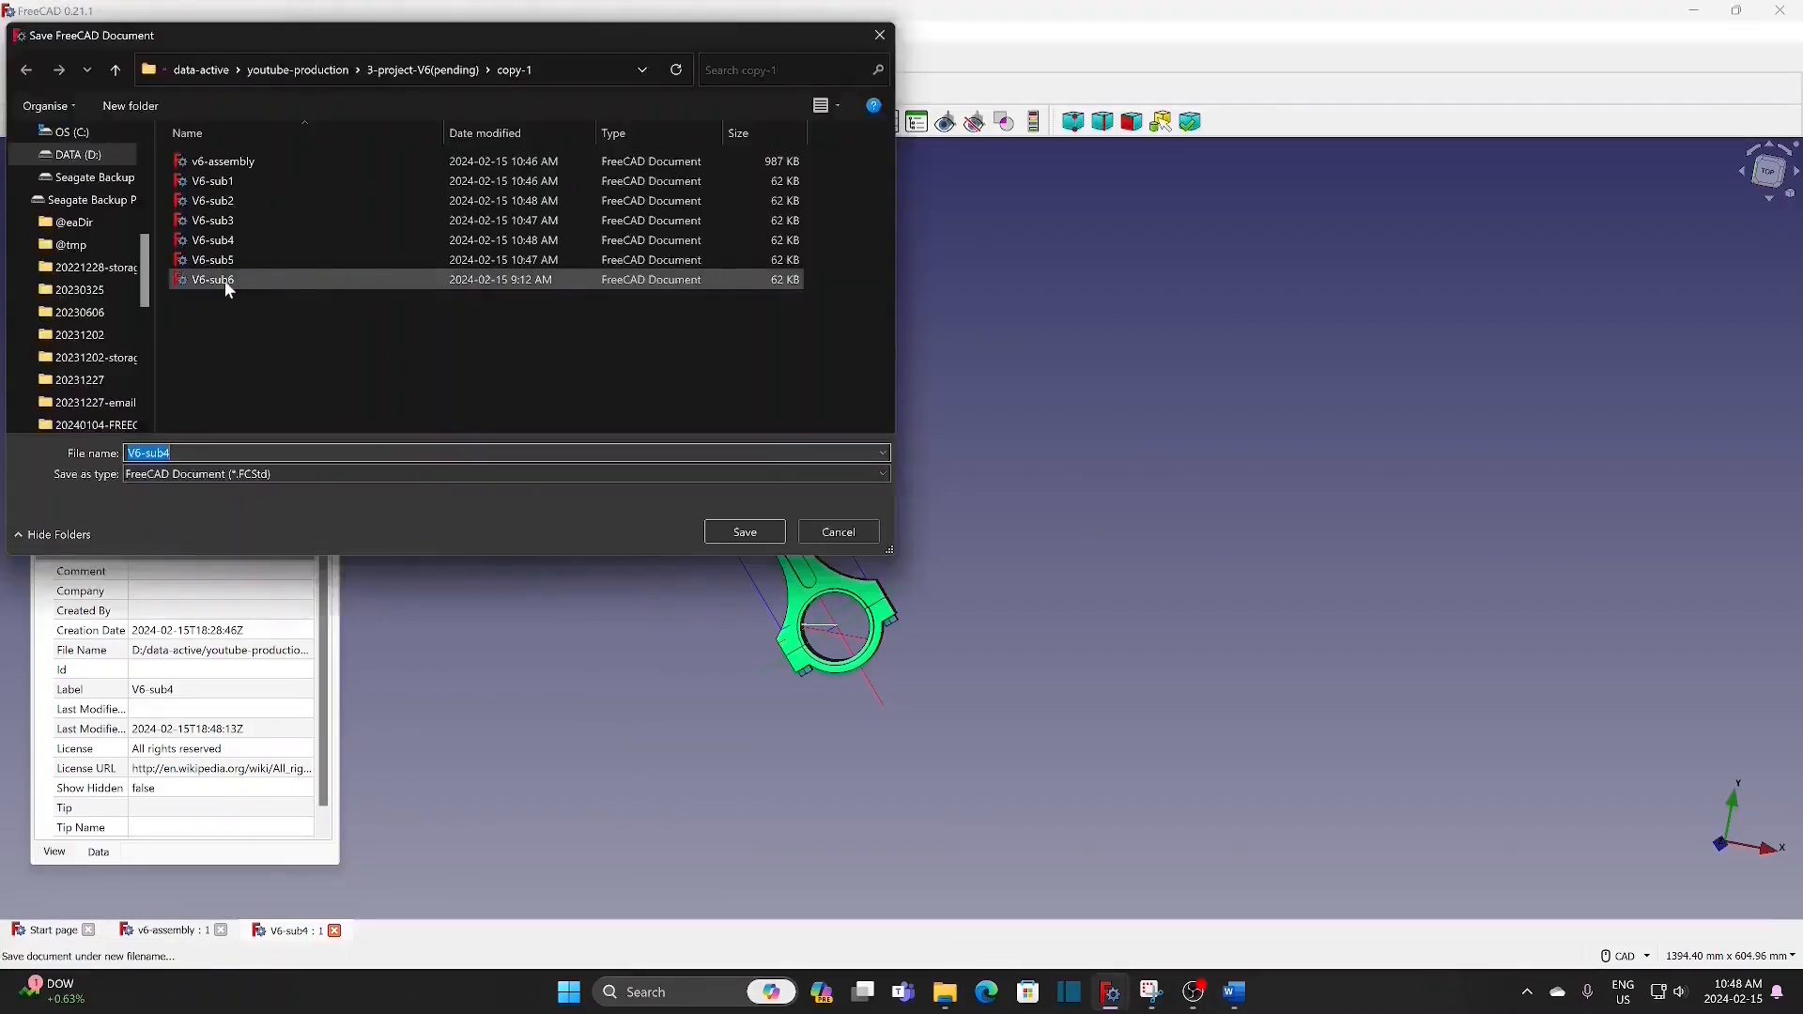
left_click(224, 279)
left_click(754, 530)
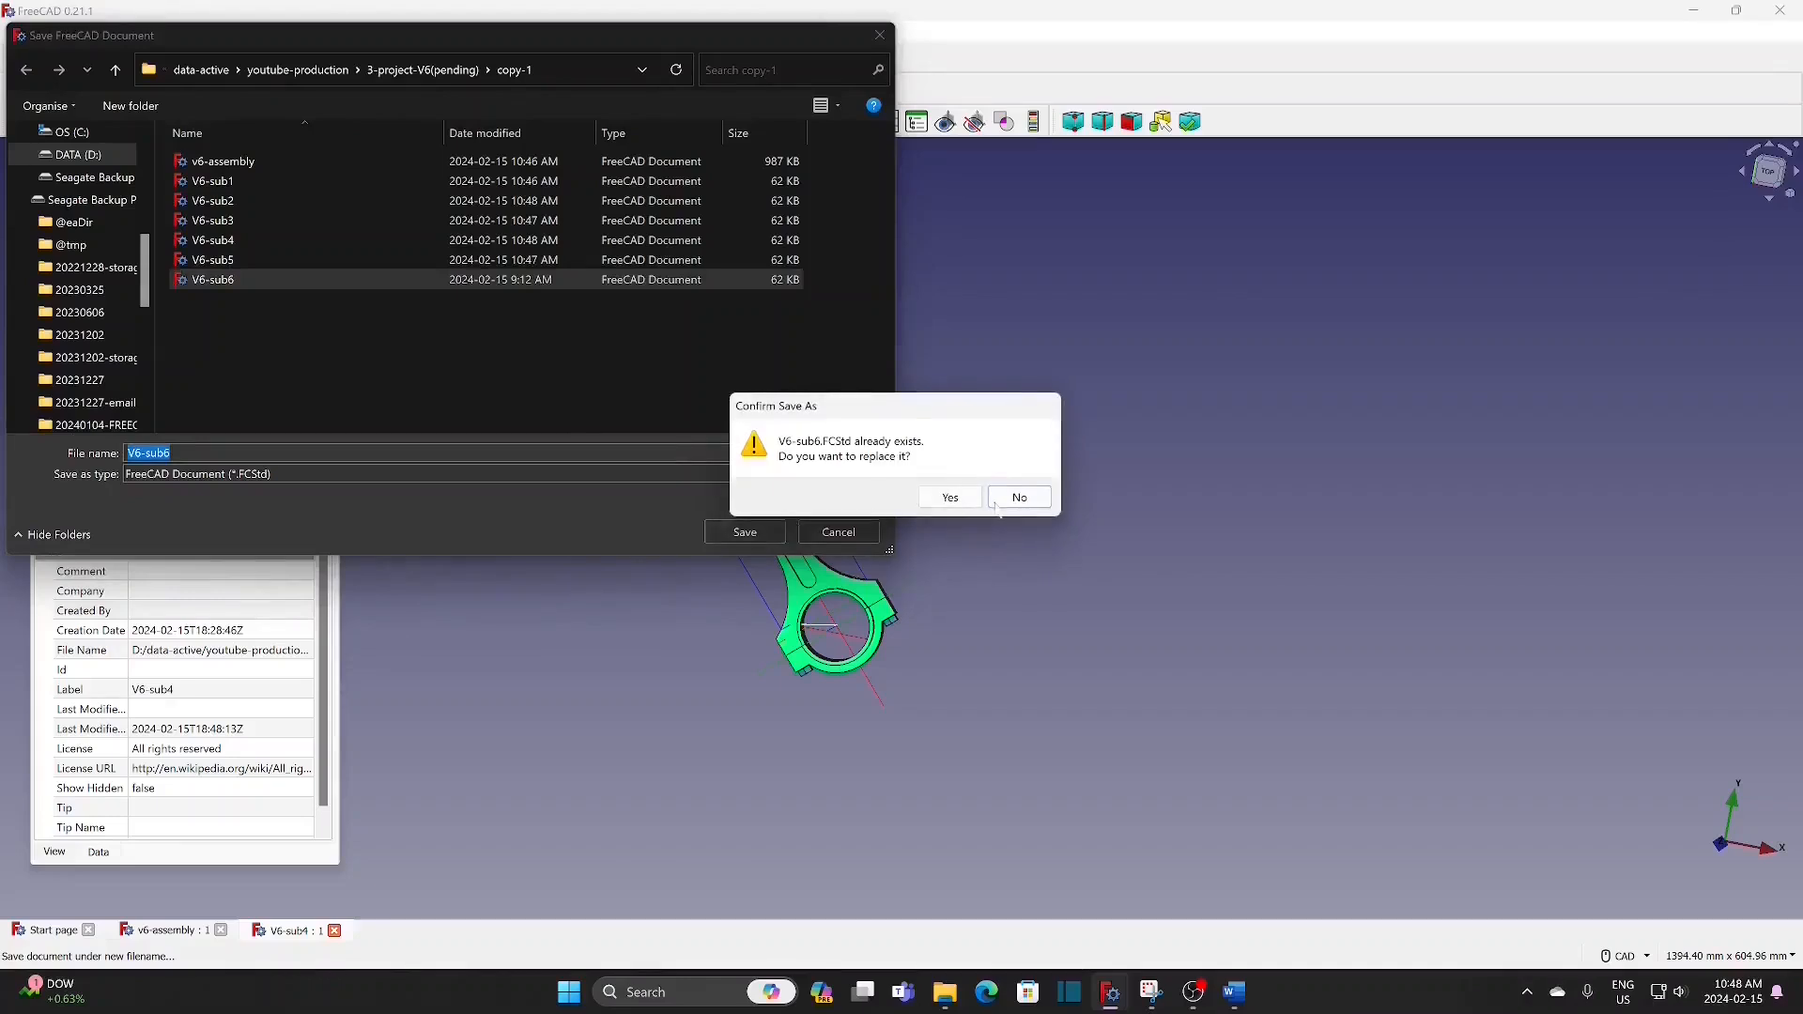
left_click(950, 496)
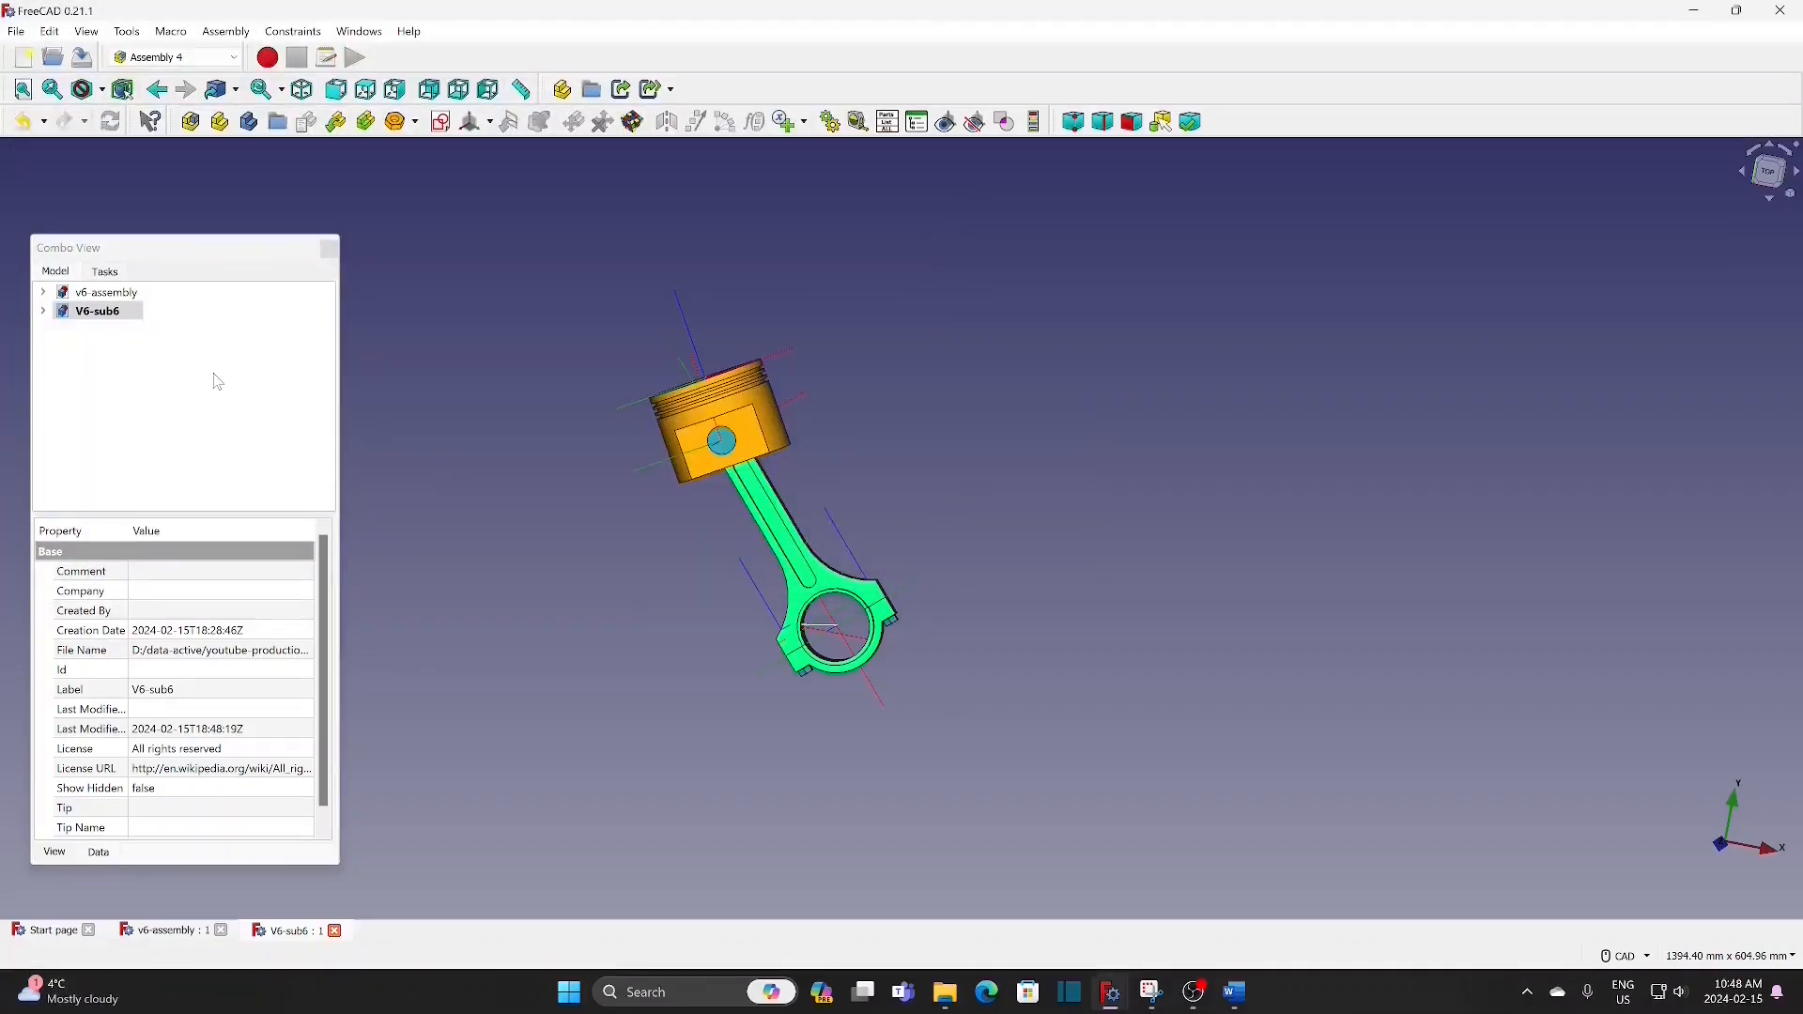
Step: Open the V6-sub1 through V6-sub5 documents together from the copy-1 folder and collapse the V6-sub5 tree
left_click(17, 31)
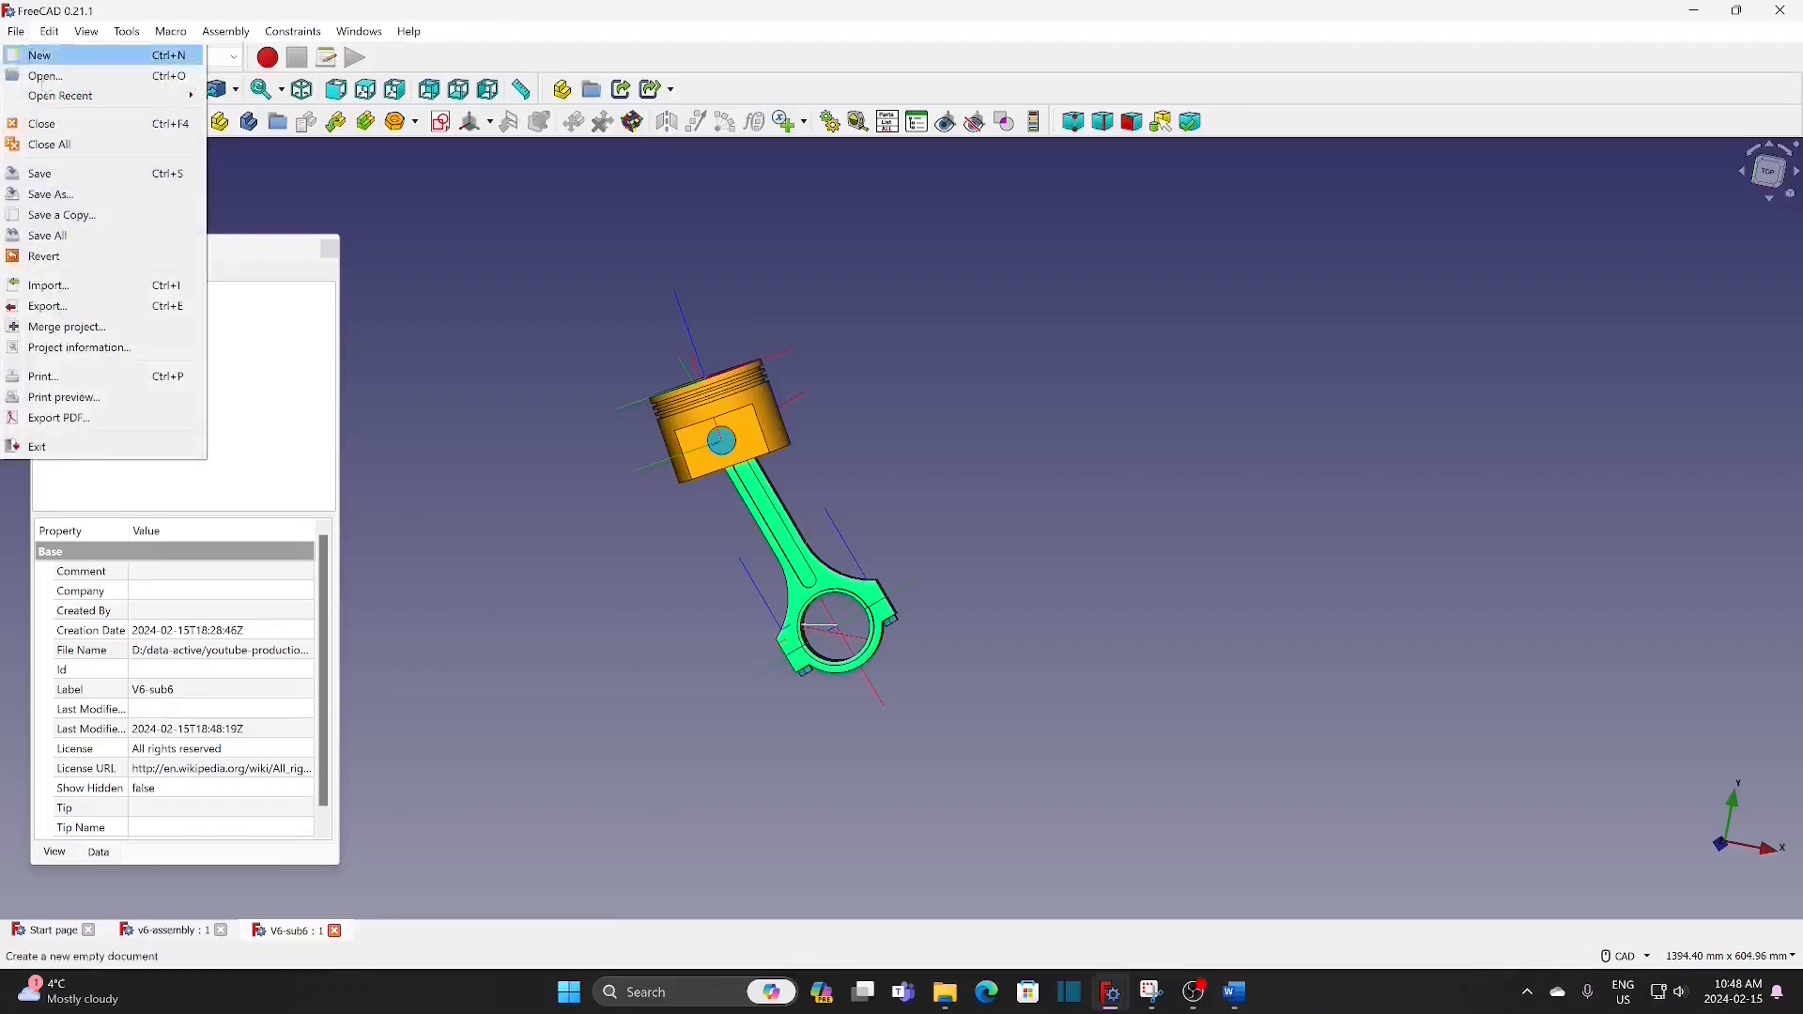
left_click(43, 70)
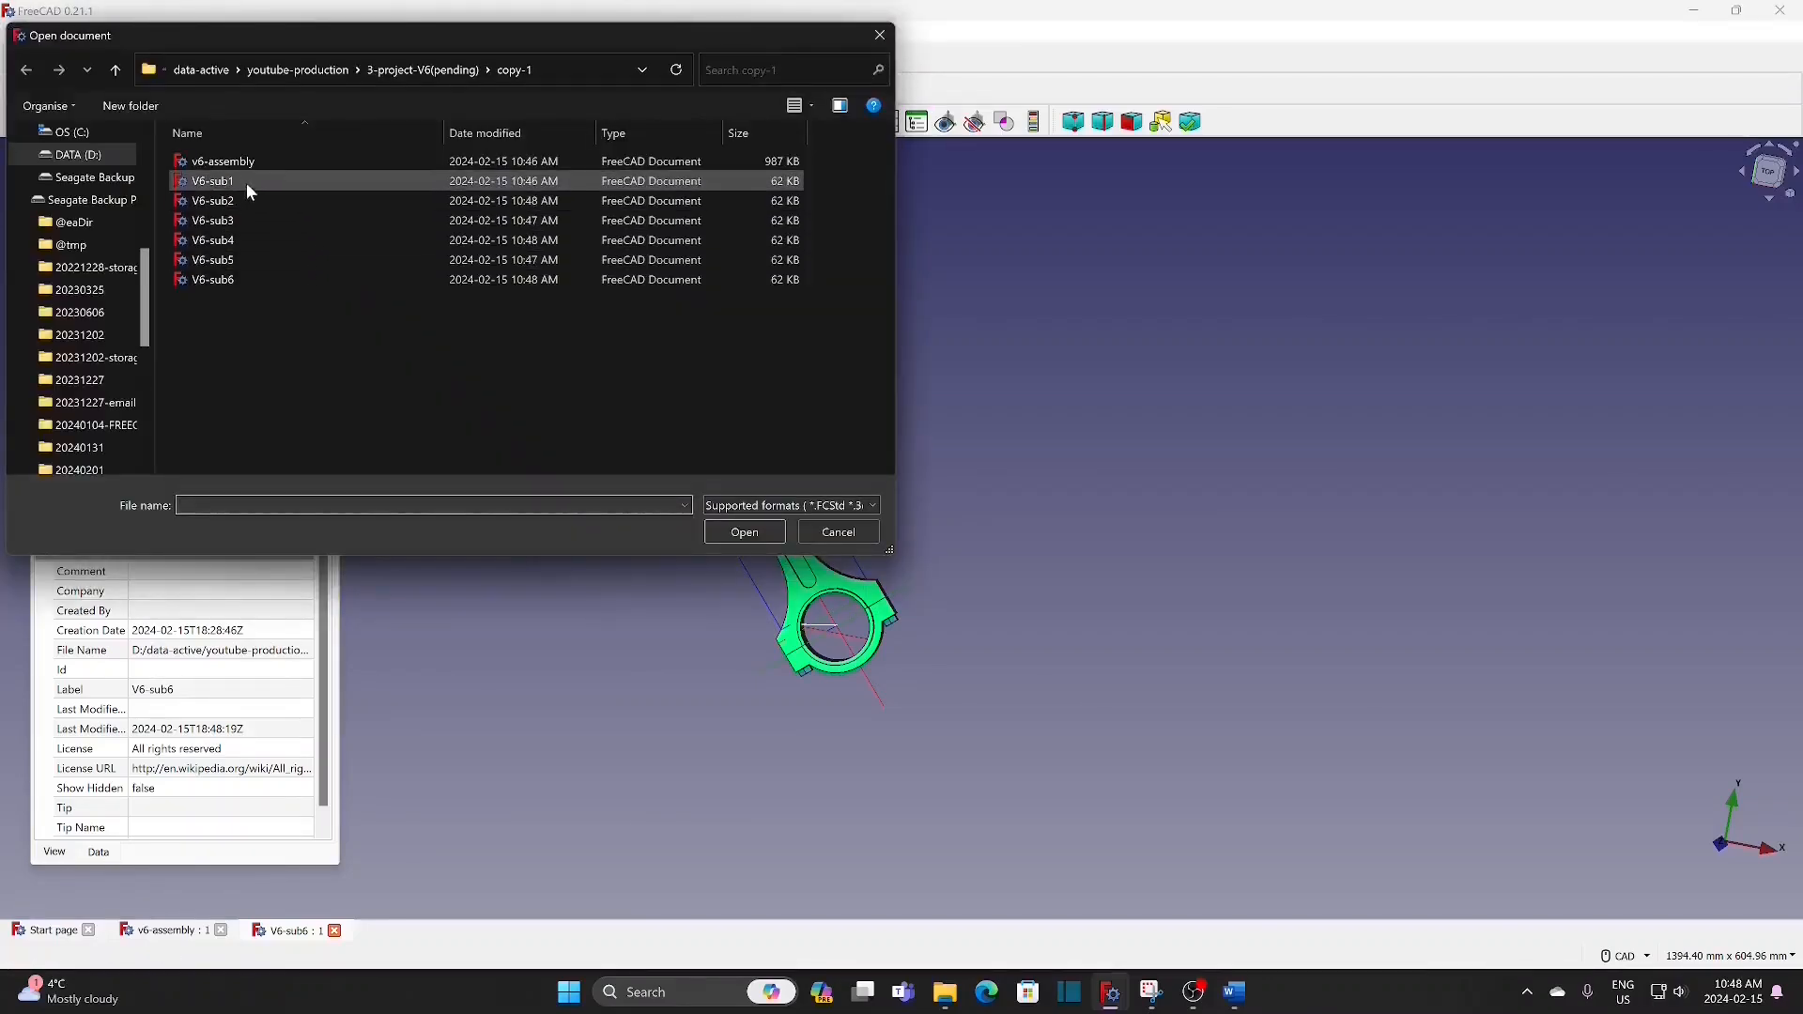
left_click(243, 180)
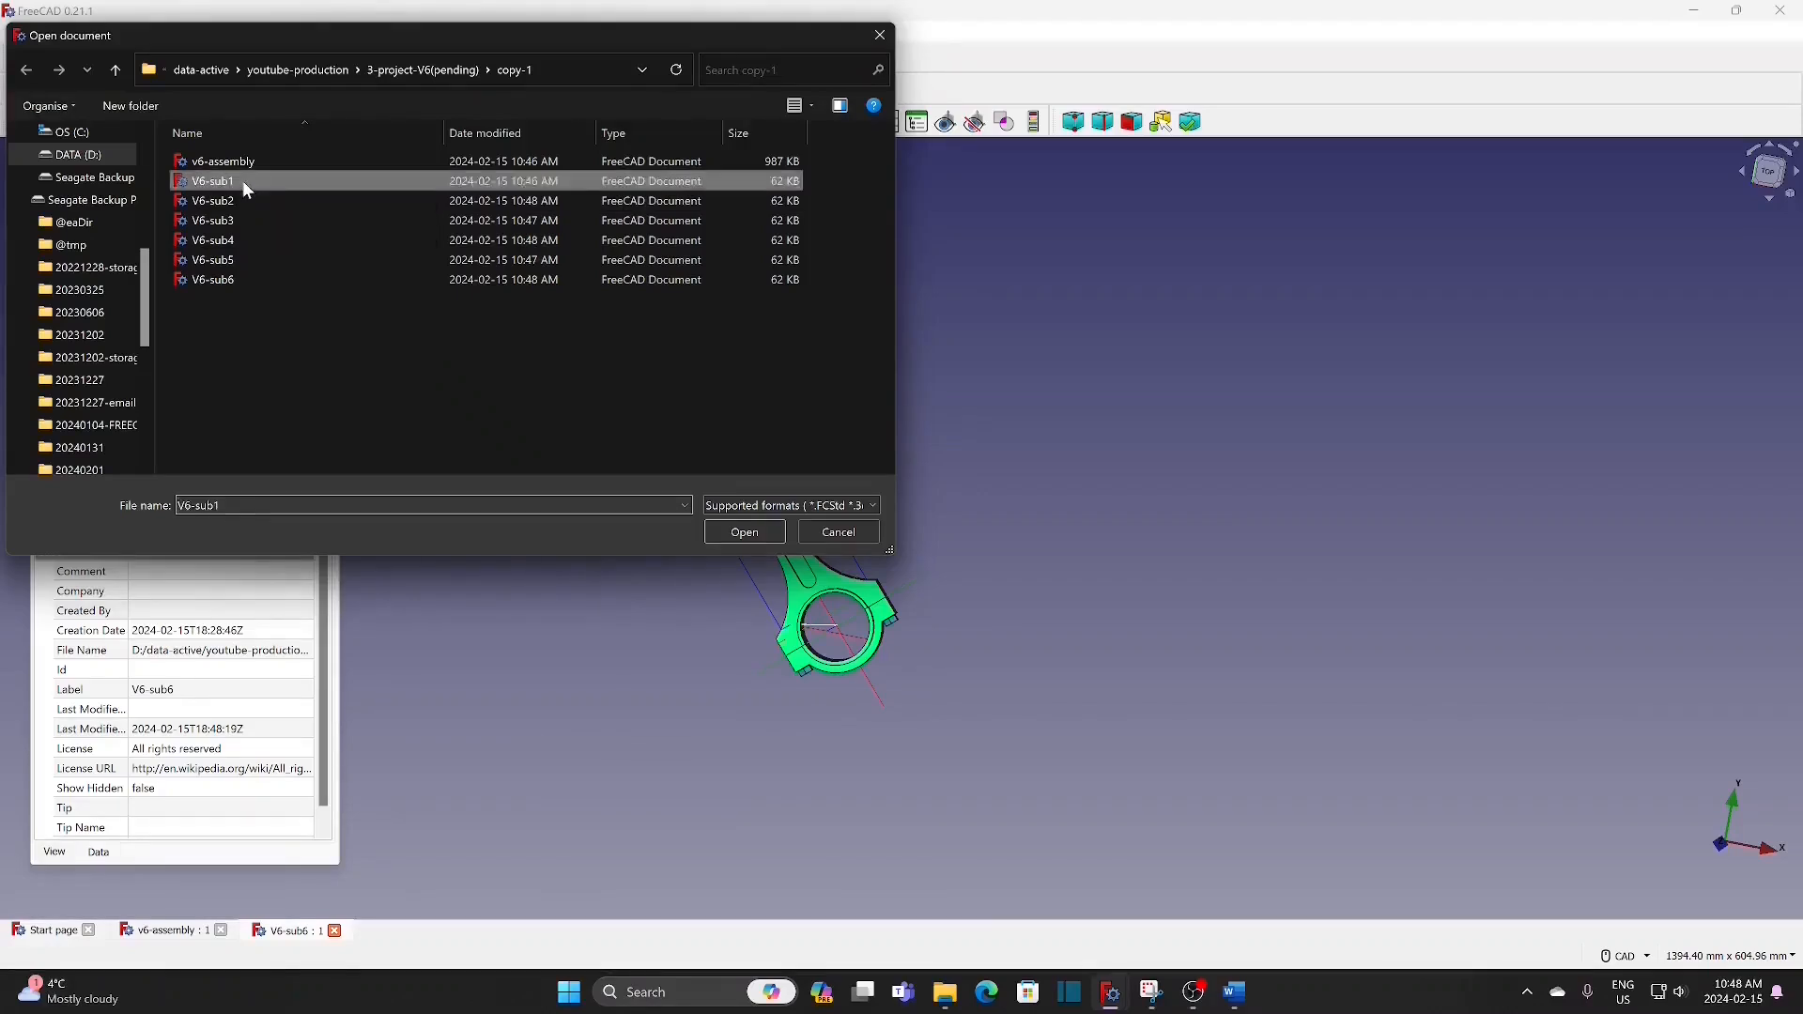
left_click(232, 259, "shift")
left_click(728, 533)
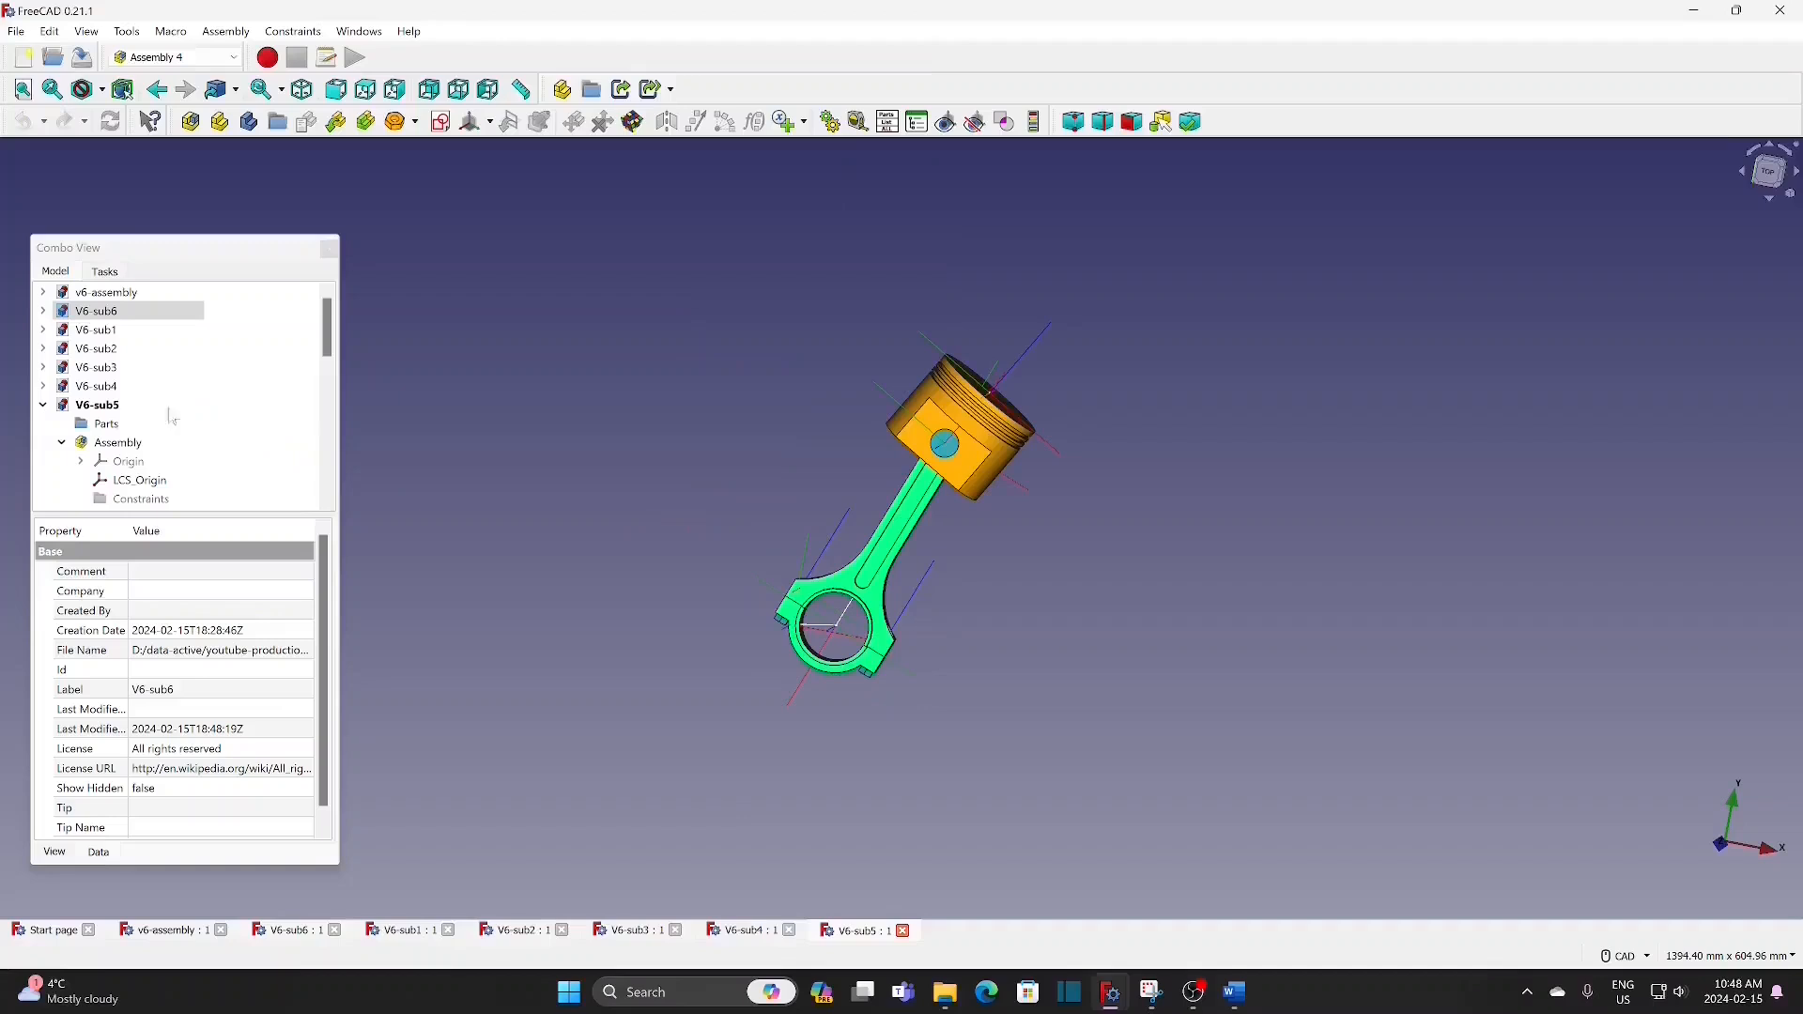
left_click(43, 405)
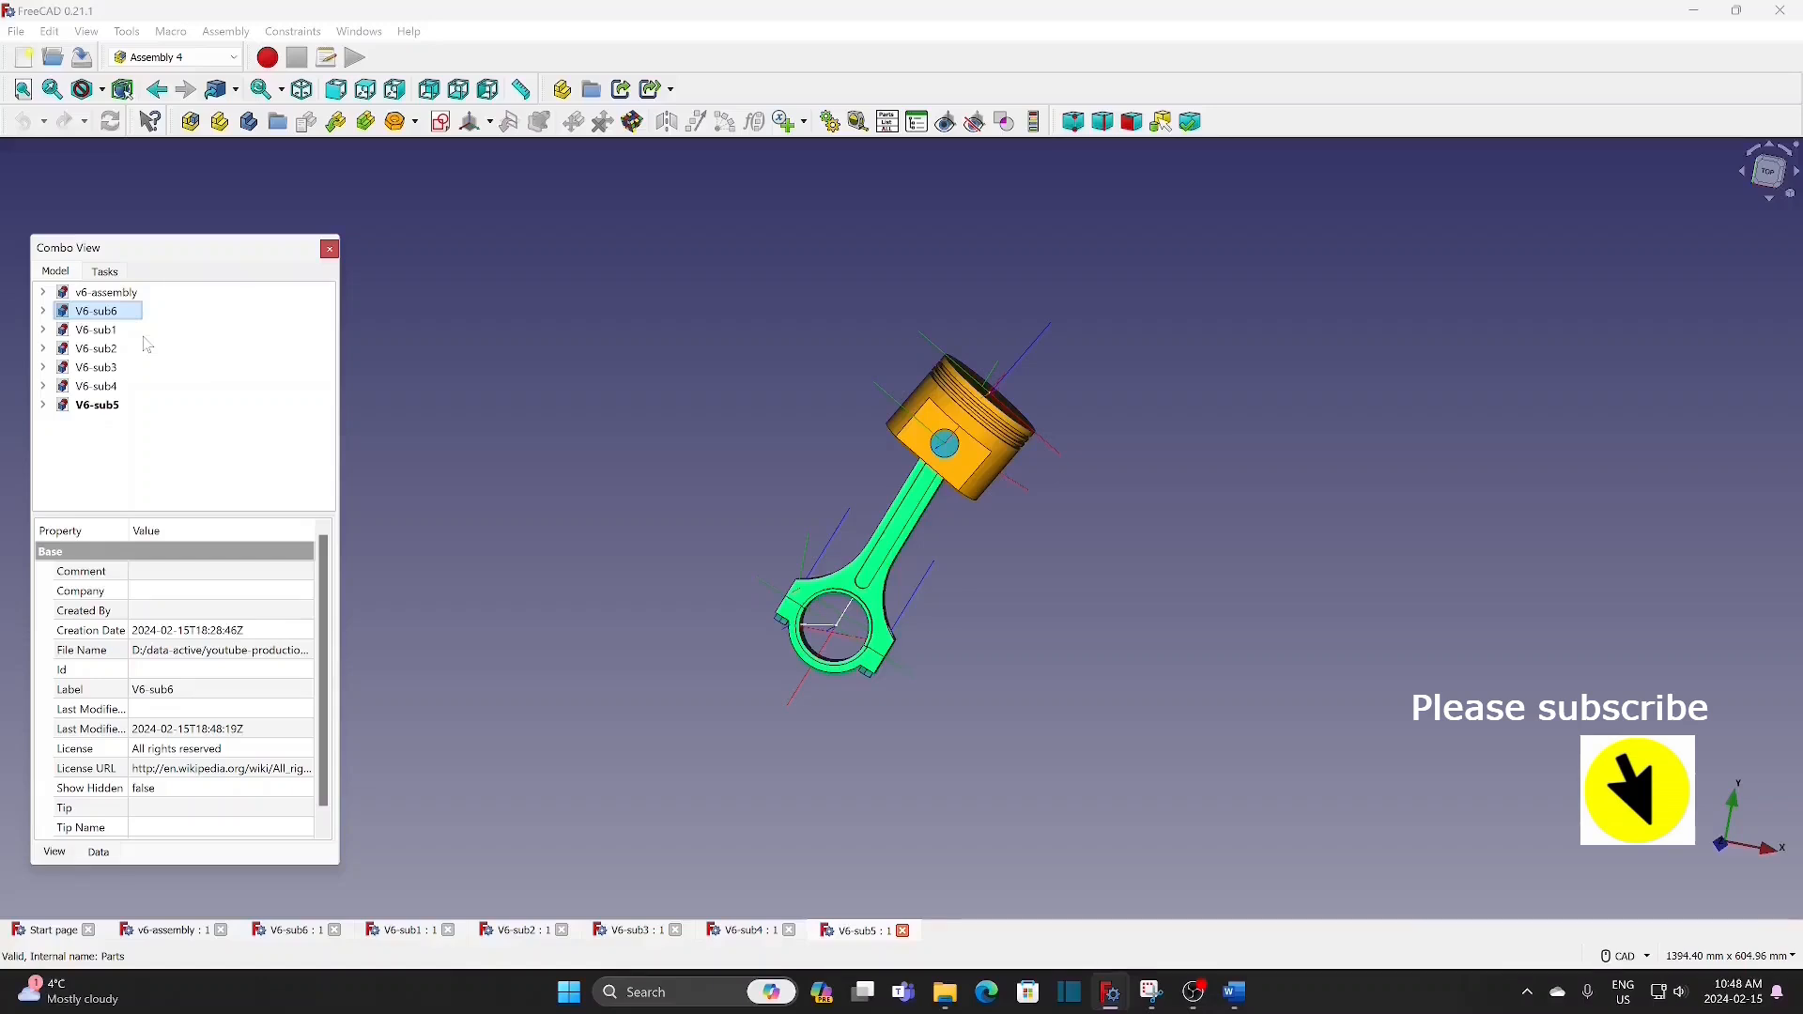
Step: In the V6-sub2 master sketch, set the 35 mm crank line's angle expression to <<v6-assembly>>#Variables.angle-20 and close the sketch
left_click(103, 333)
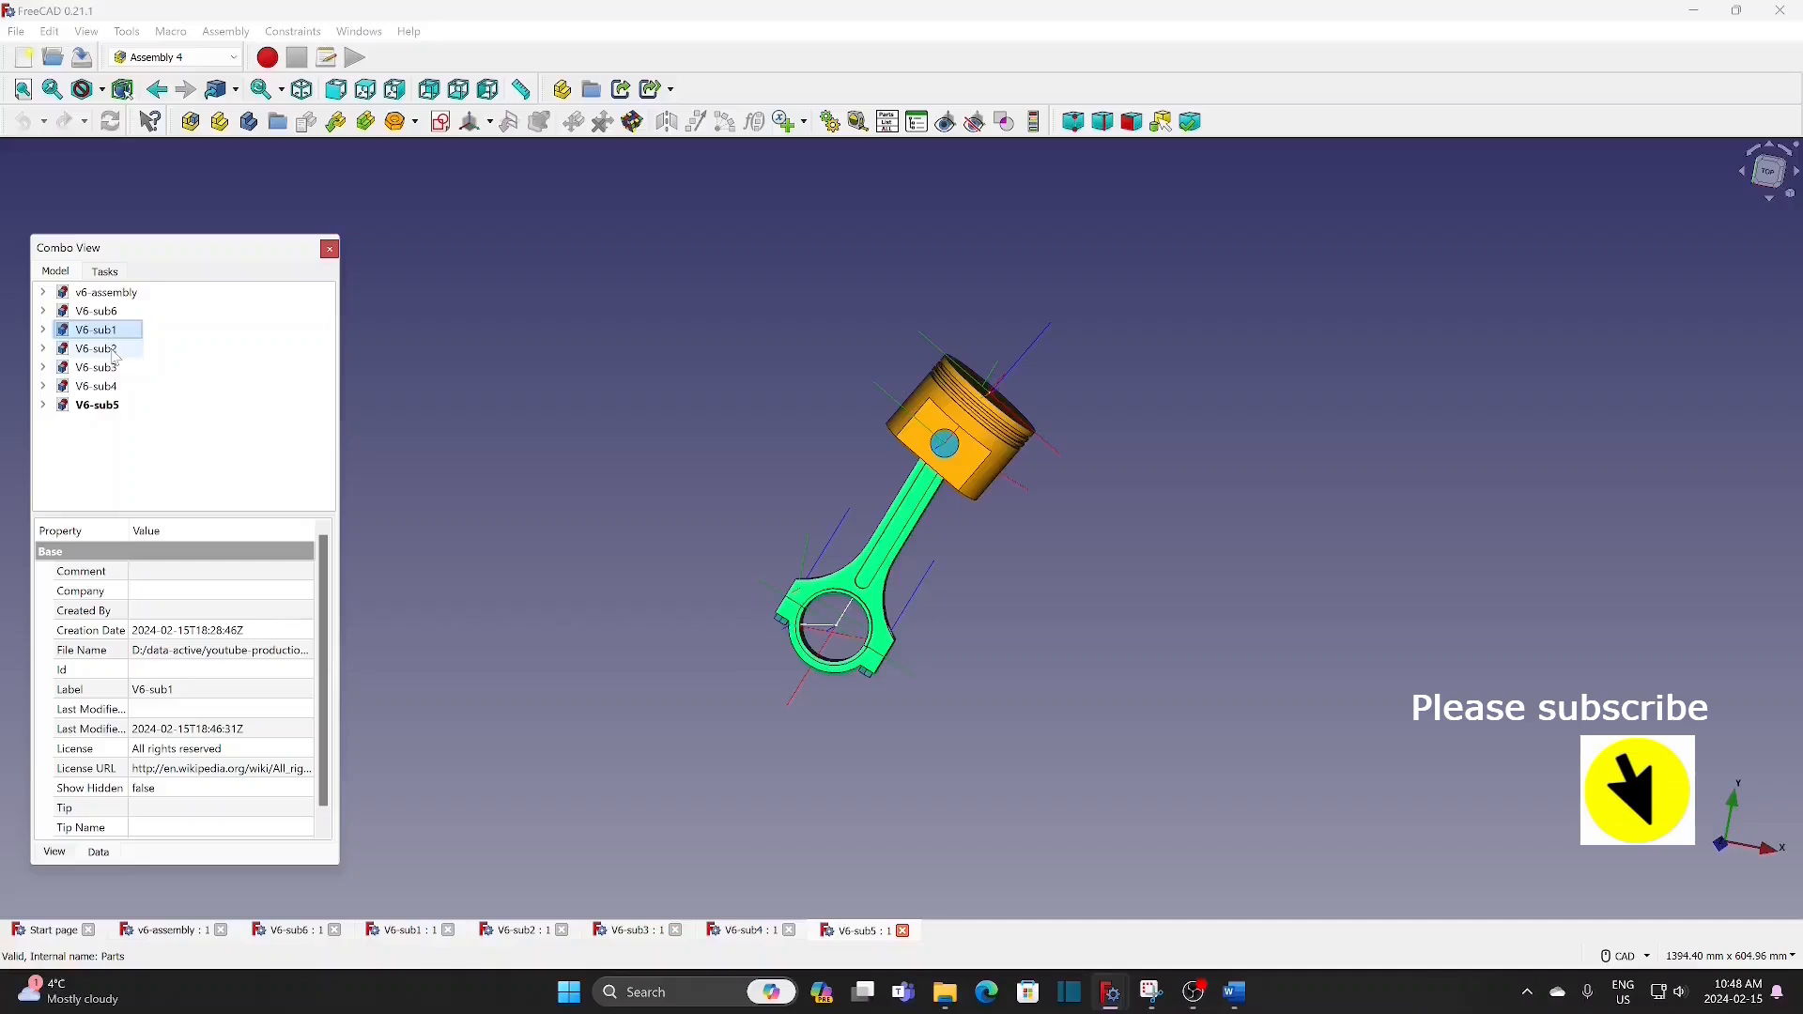
left_click(43, 349)
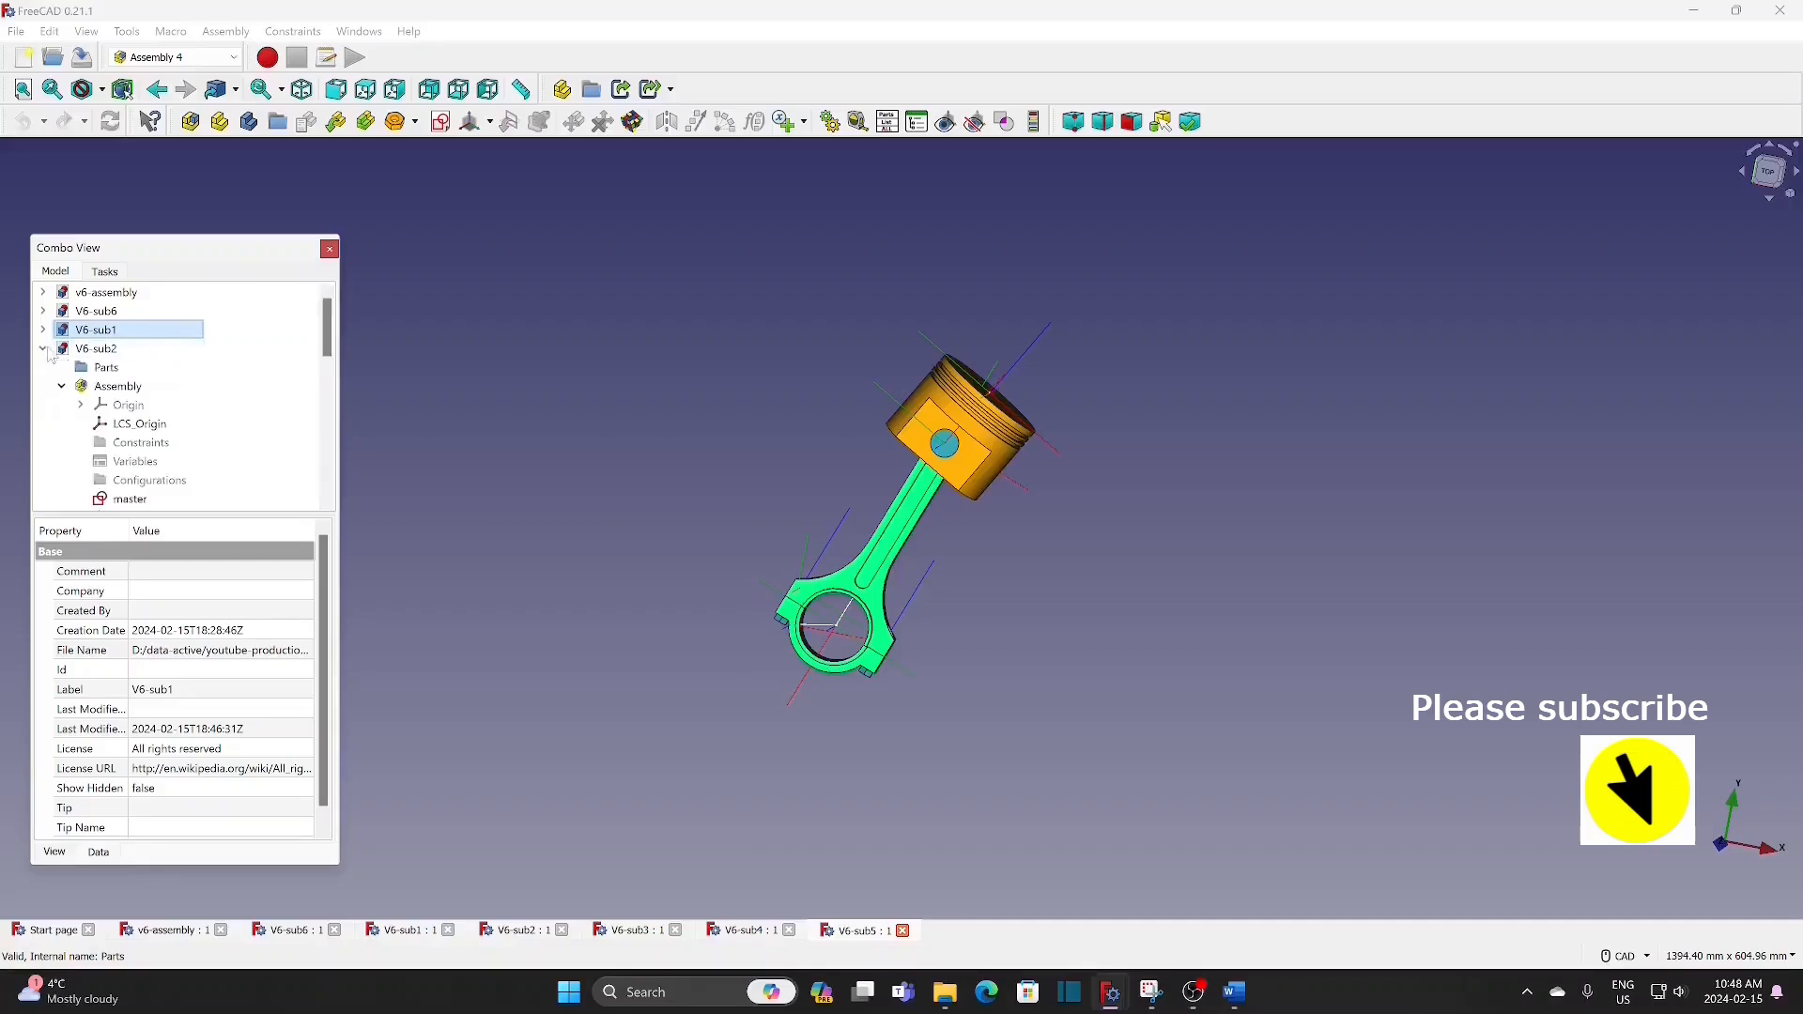
double_click(129, 500)
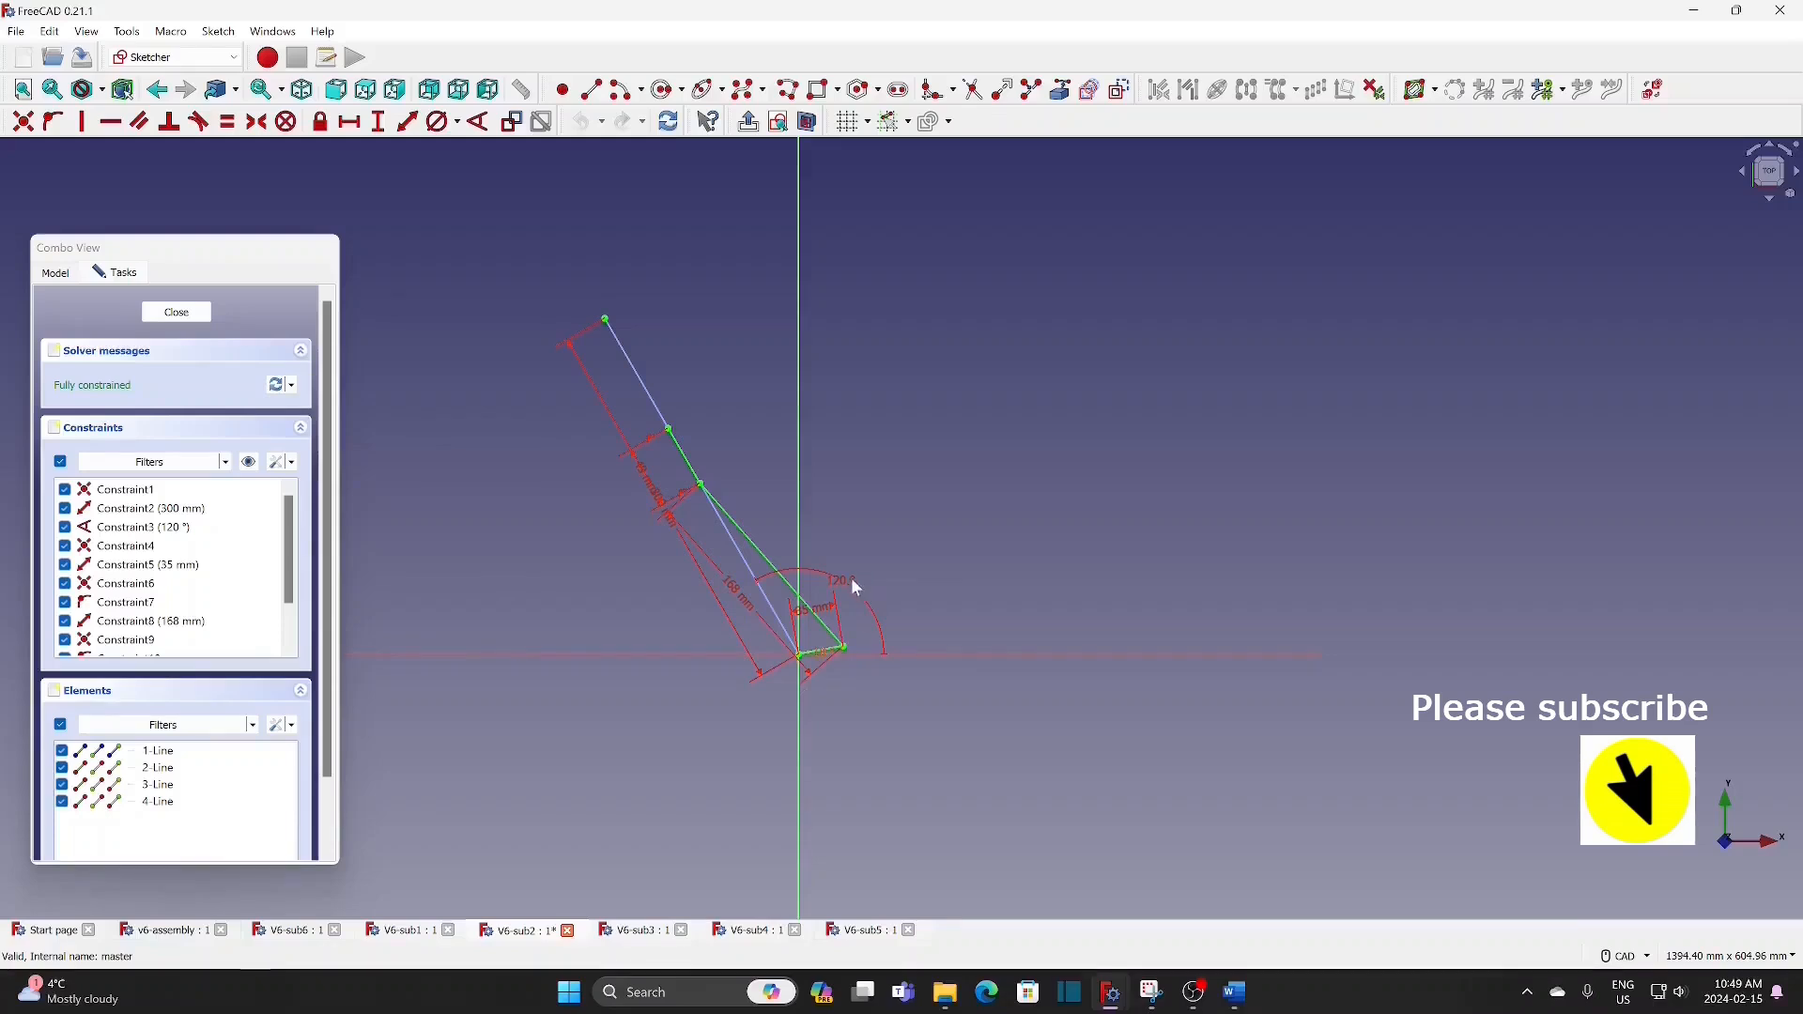
scroll(836, 657, "up", 3)
scroll(825, 657, "up", 3)
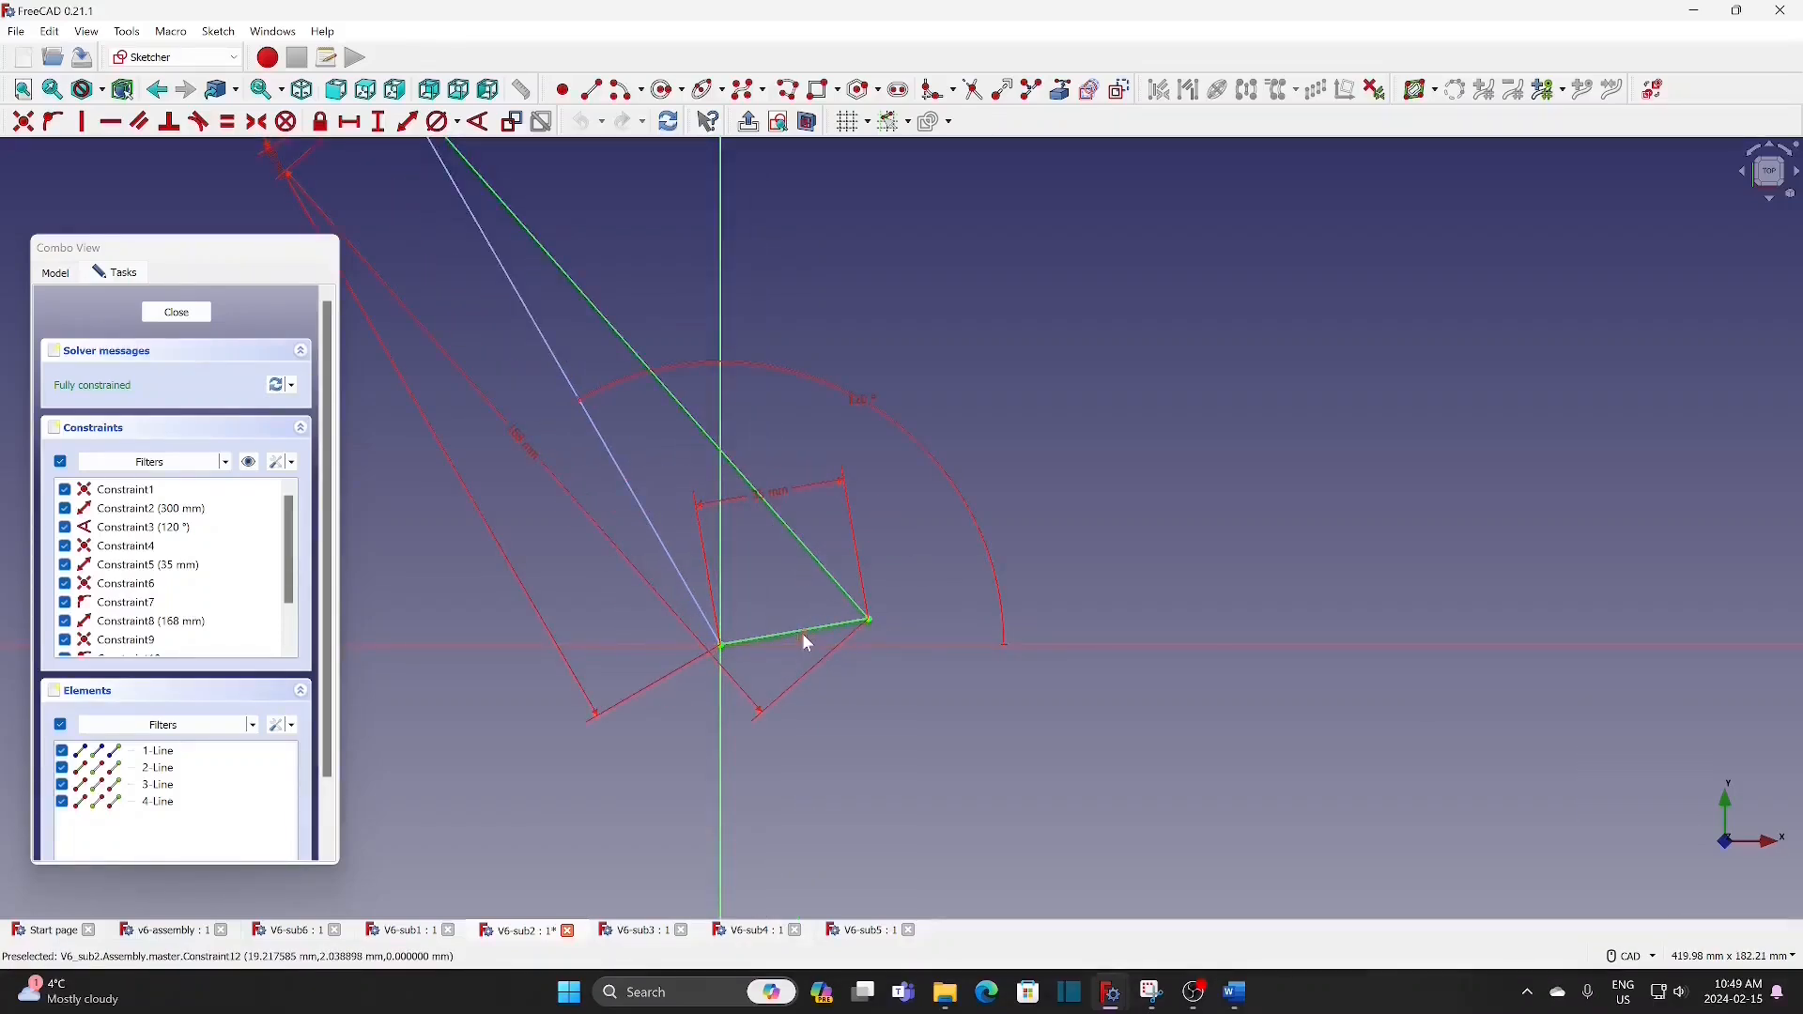
double_click(802, 636)
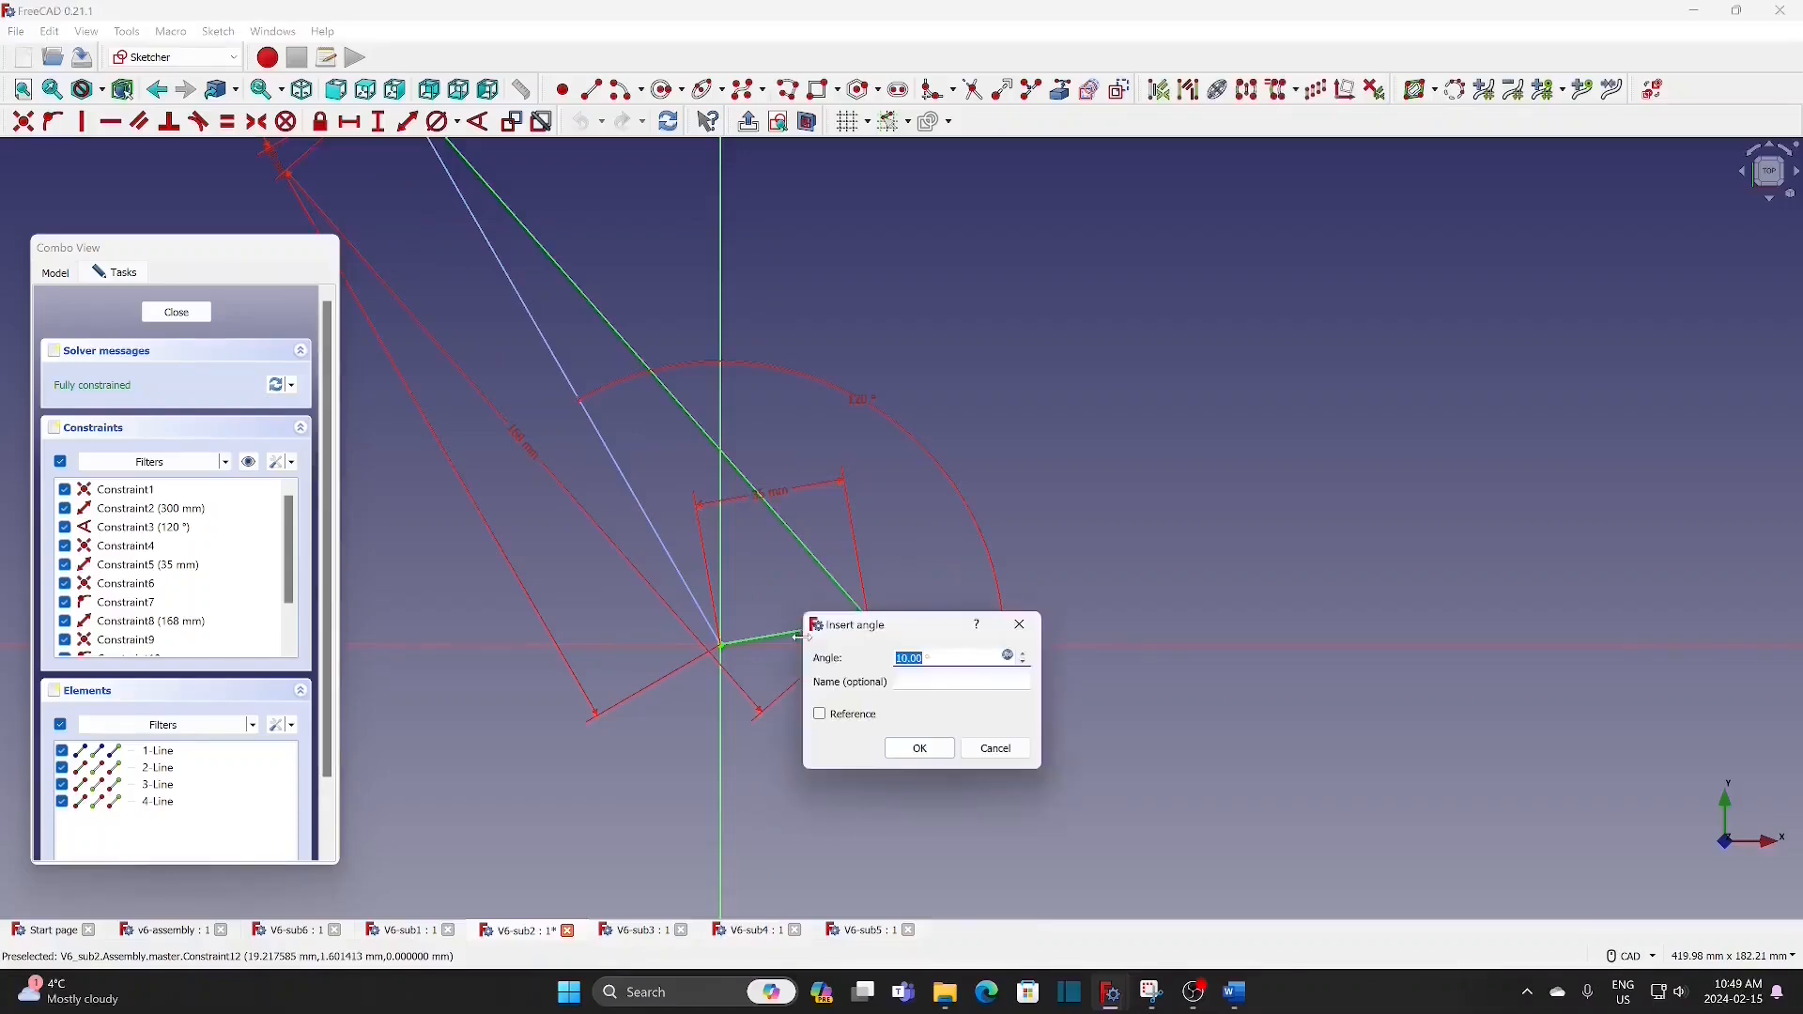
left_click(1008, 656)
type("<<v6-assembly>>#Variables.angle")
type("-20")
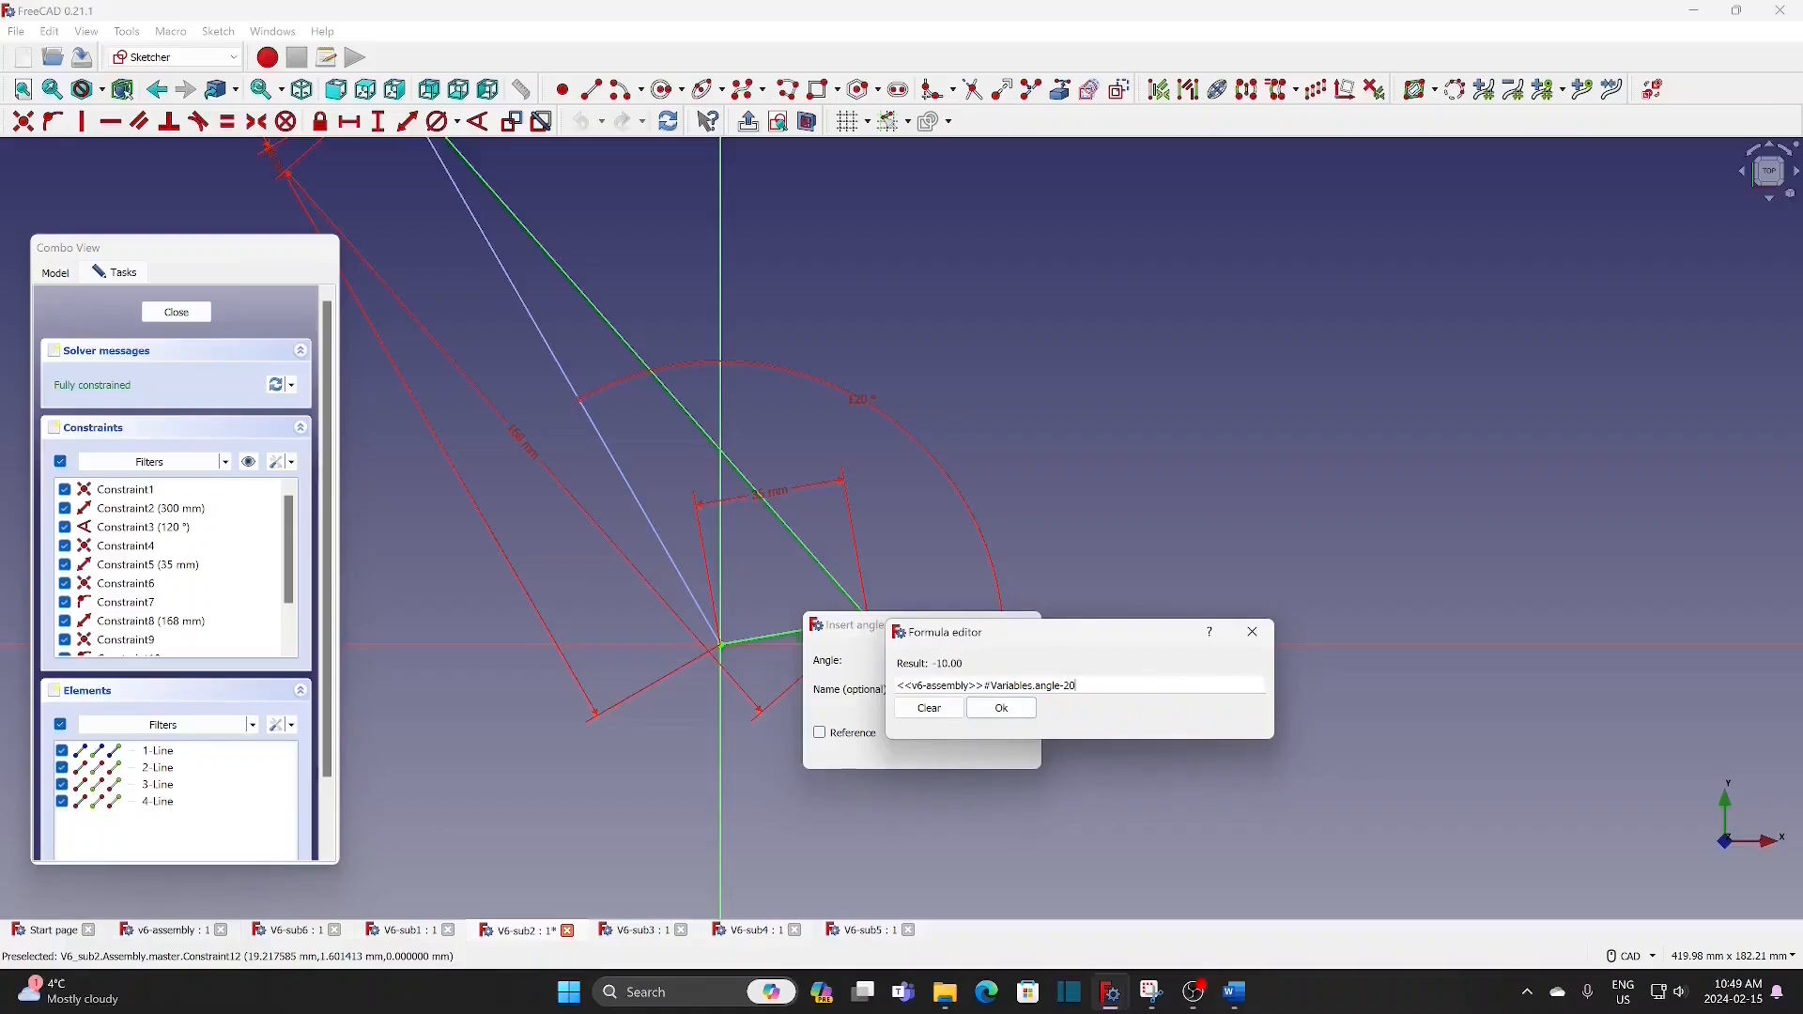
left_click(1001, 708)
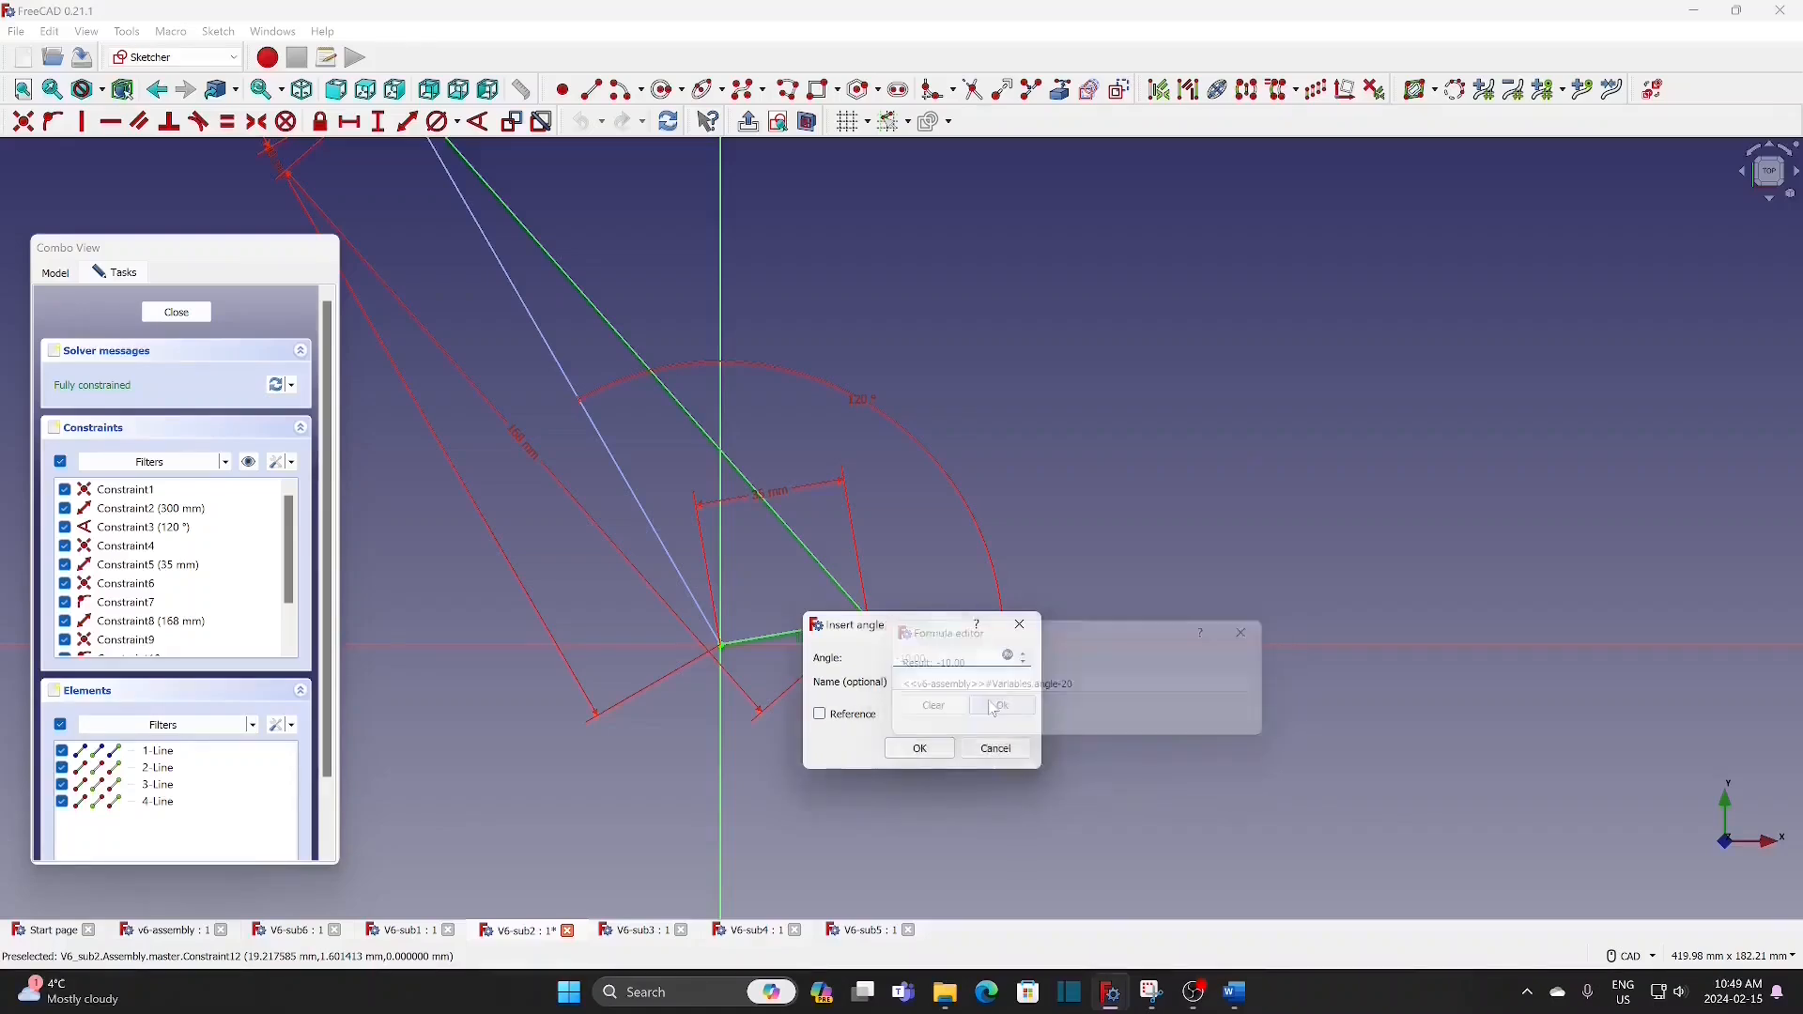
left_click(921, 748)
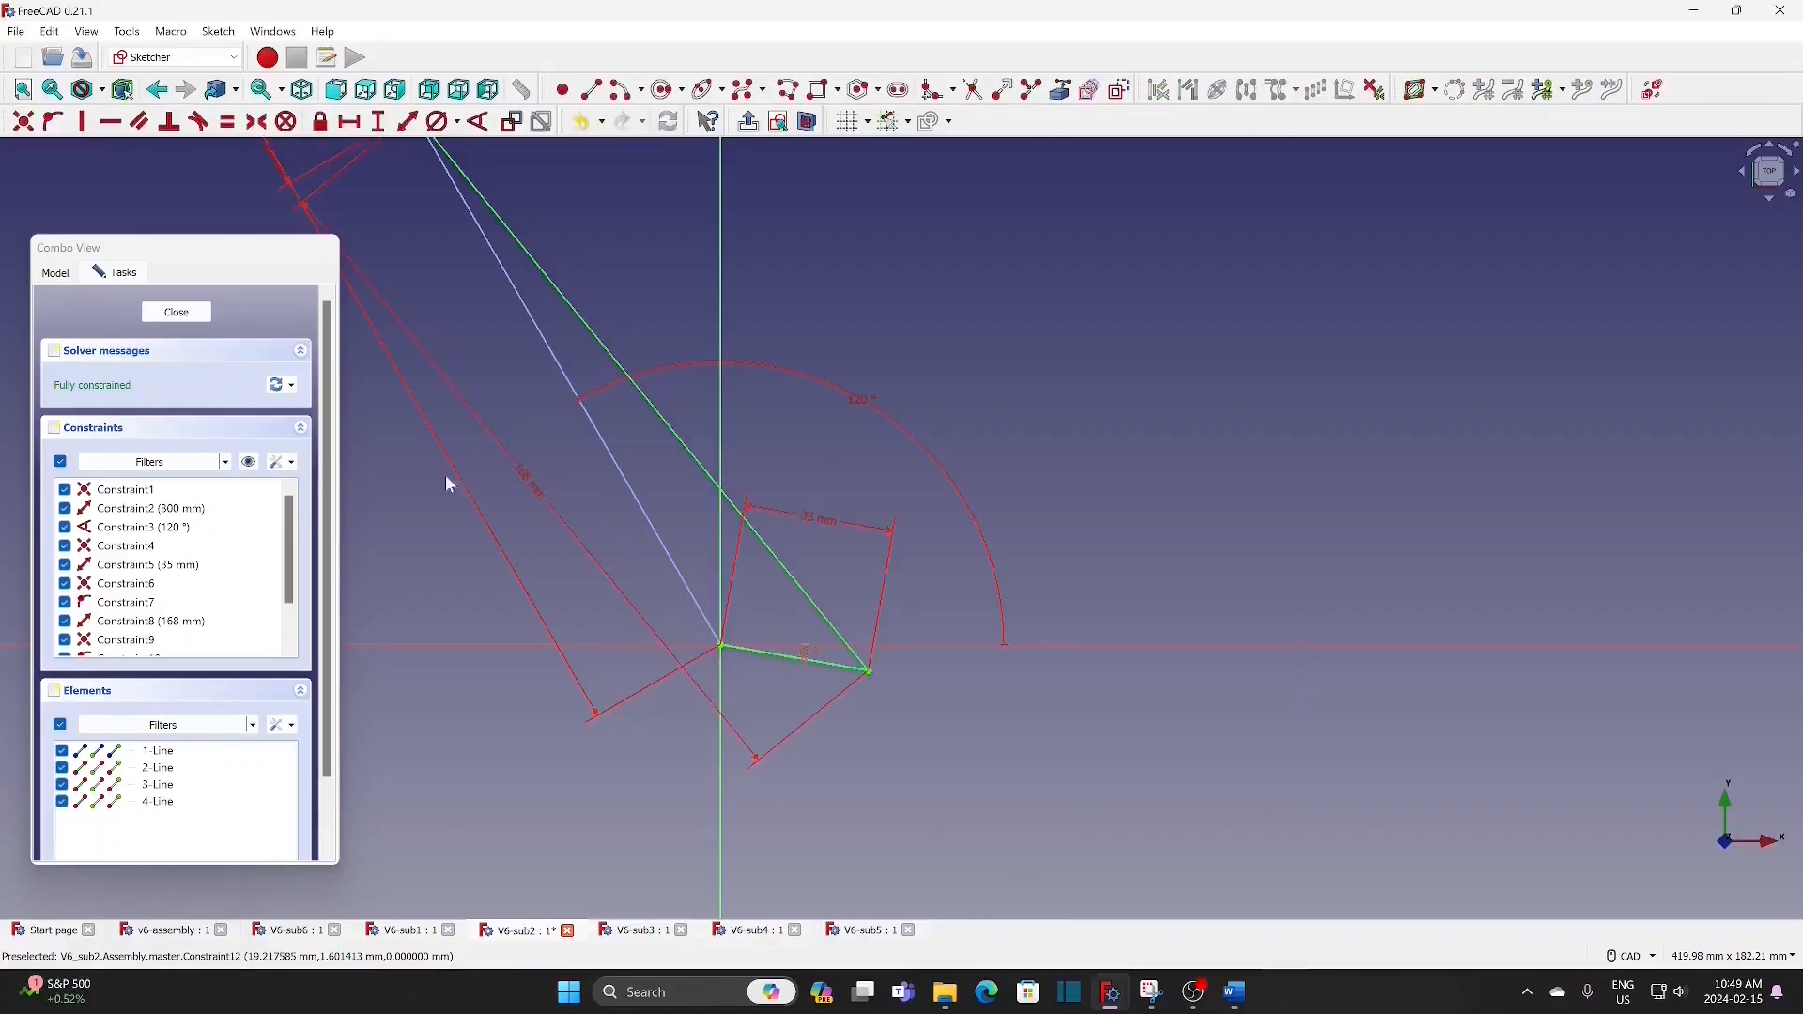
left_click(177, 312)
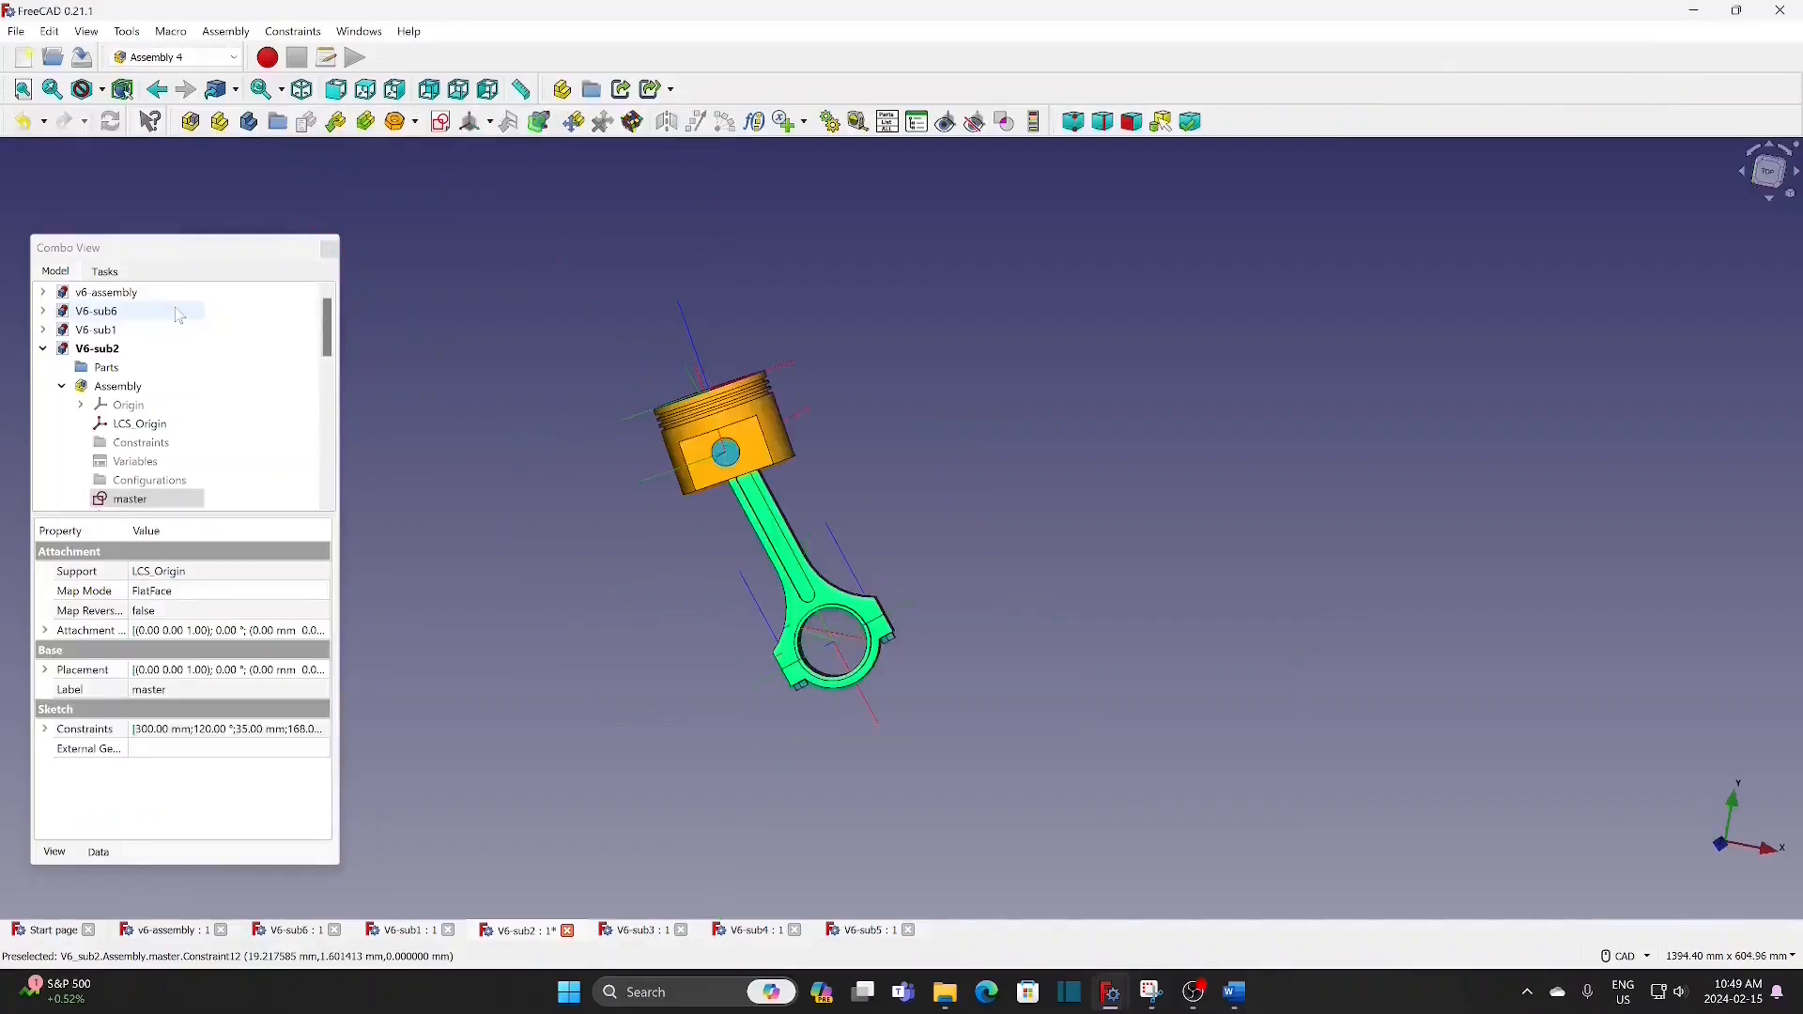
Step: In the V6-sub3 master sketch, set the 35 mm crank line's angle expression to <<v6-assembly>>#Variables.angle+120 and close the sketch
left_click(44, 350)
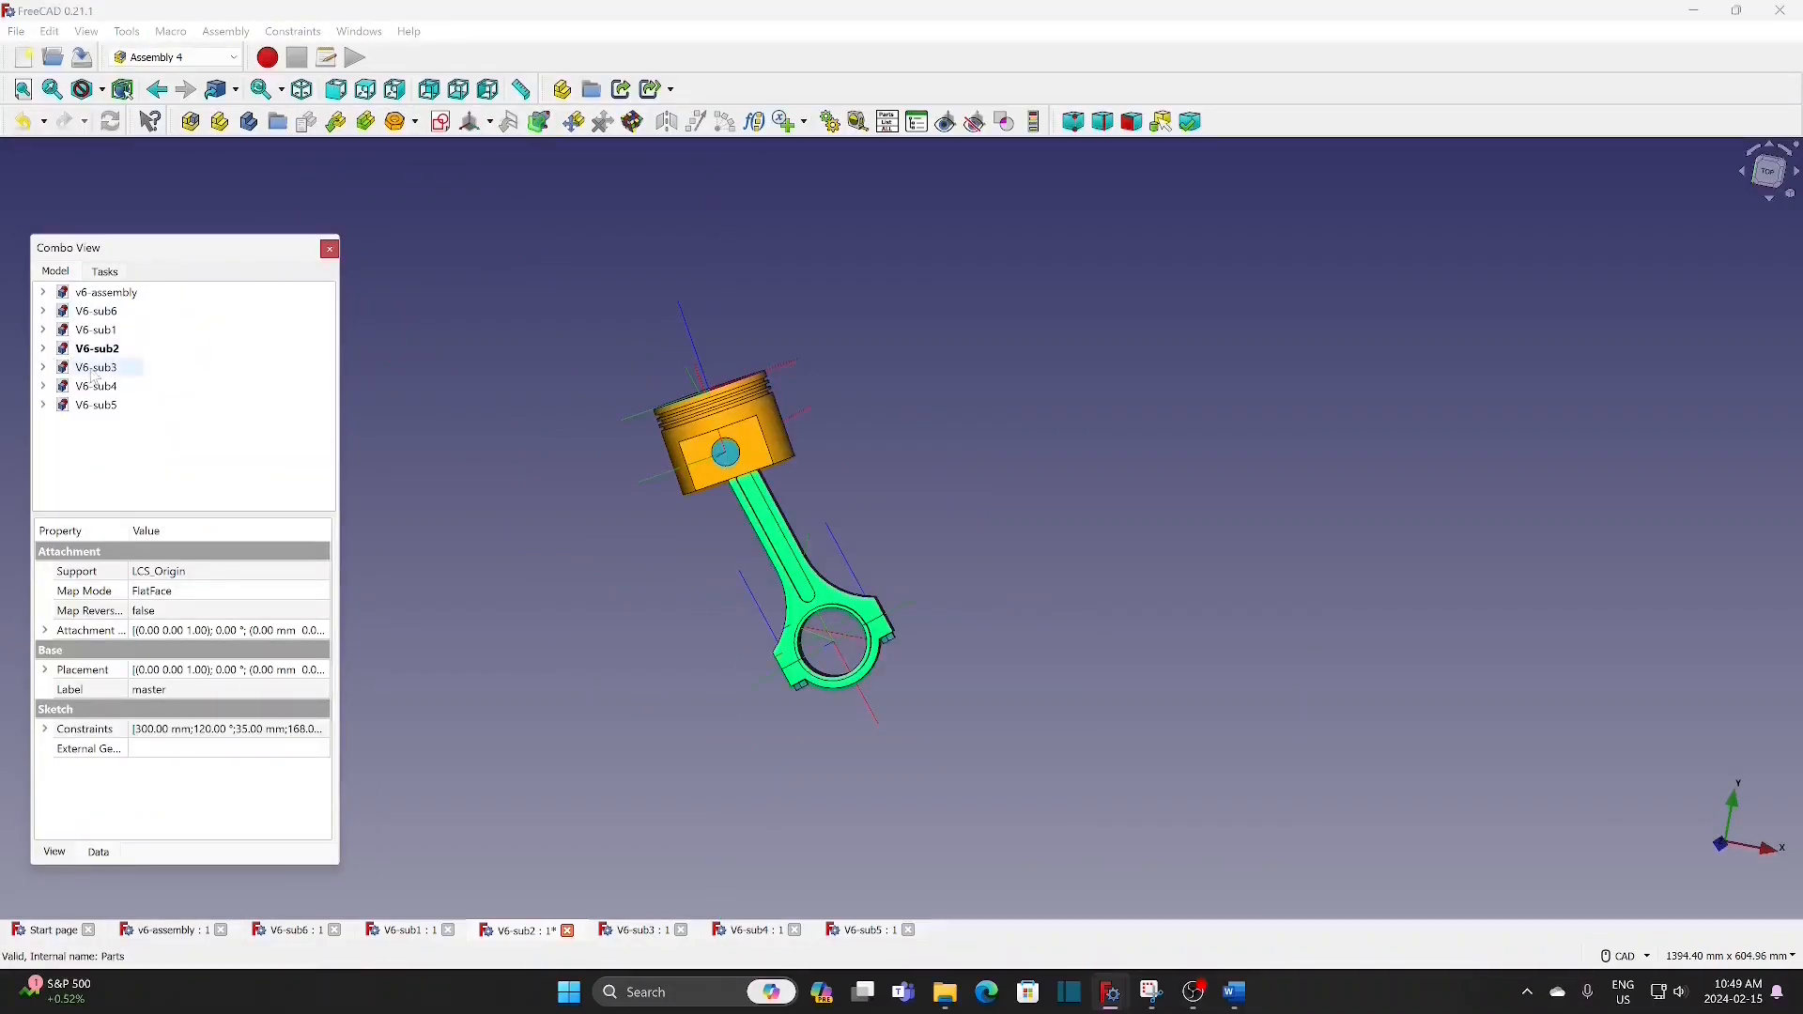
left_click(44, 368)
scroll(145, 461, "down", 3)
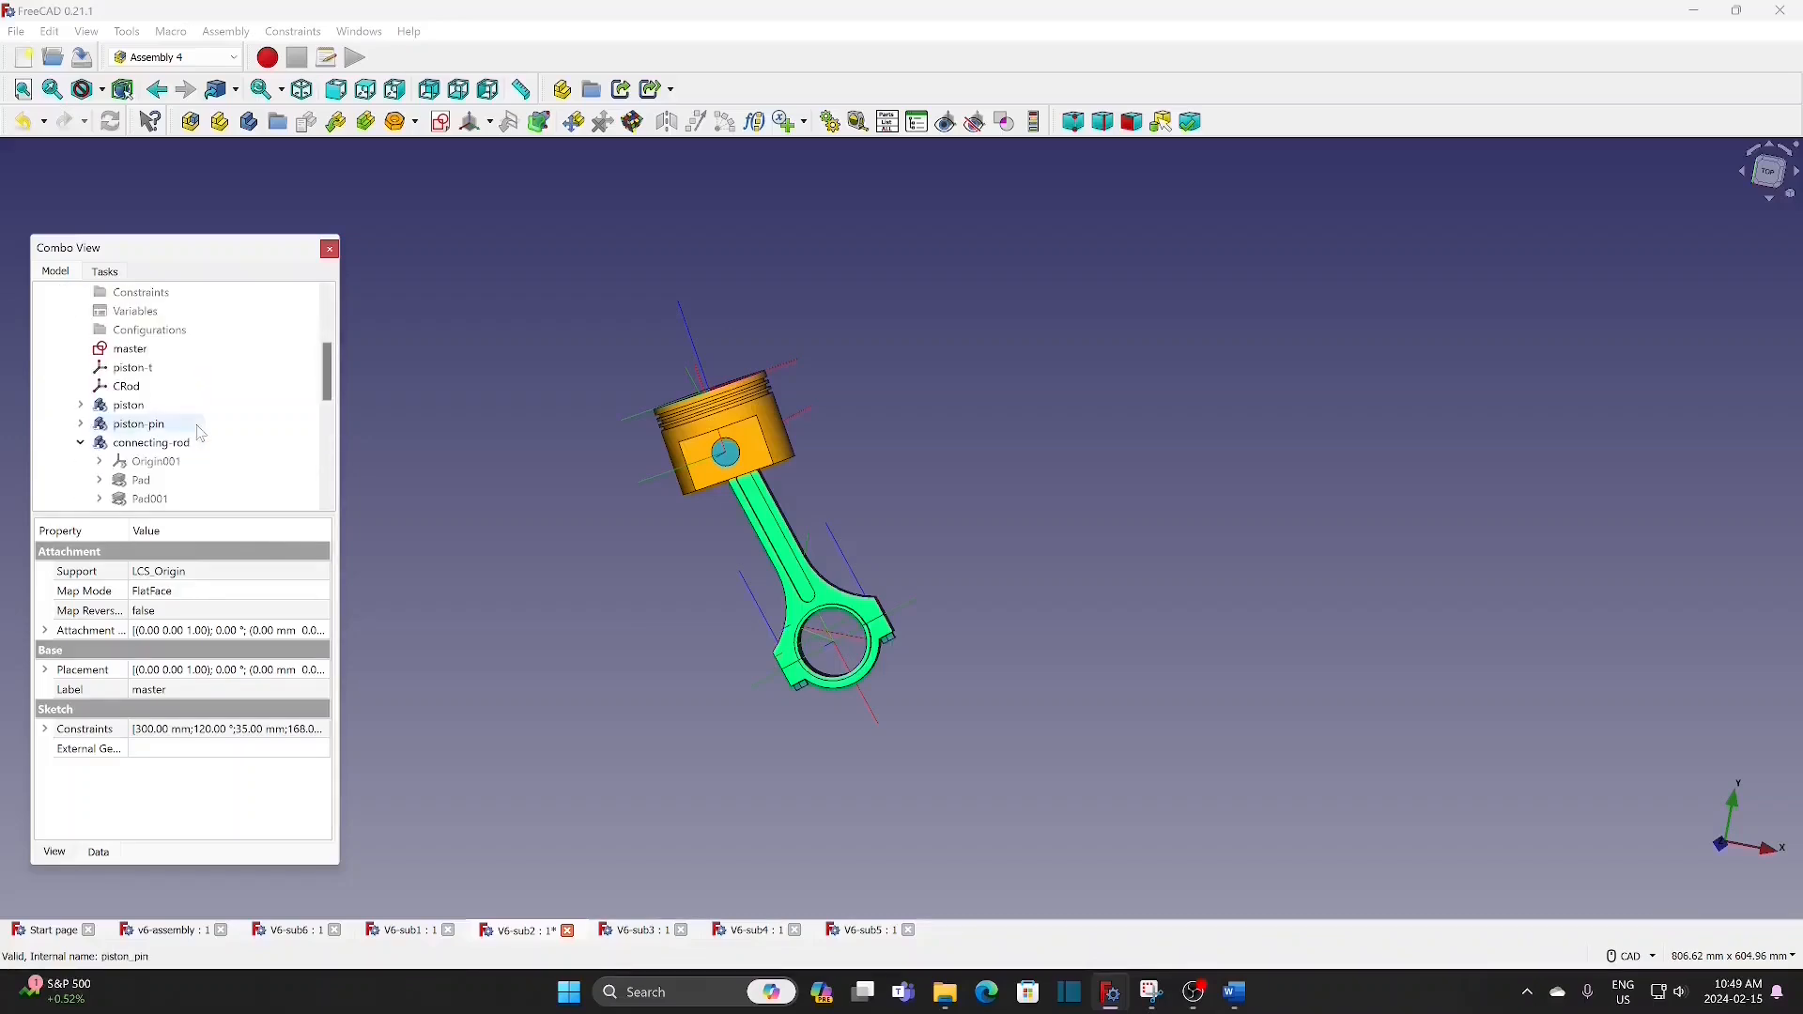
left_click(137, 351)
double_click(137, 353)
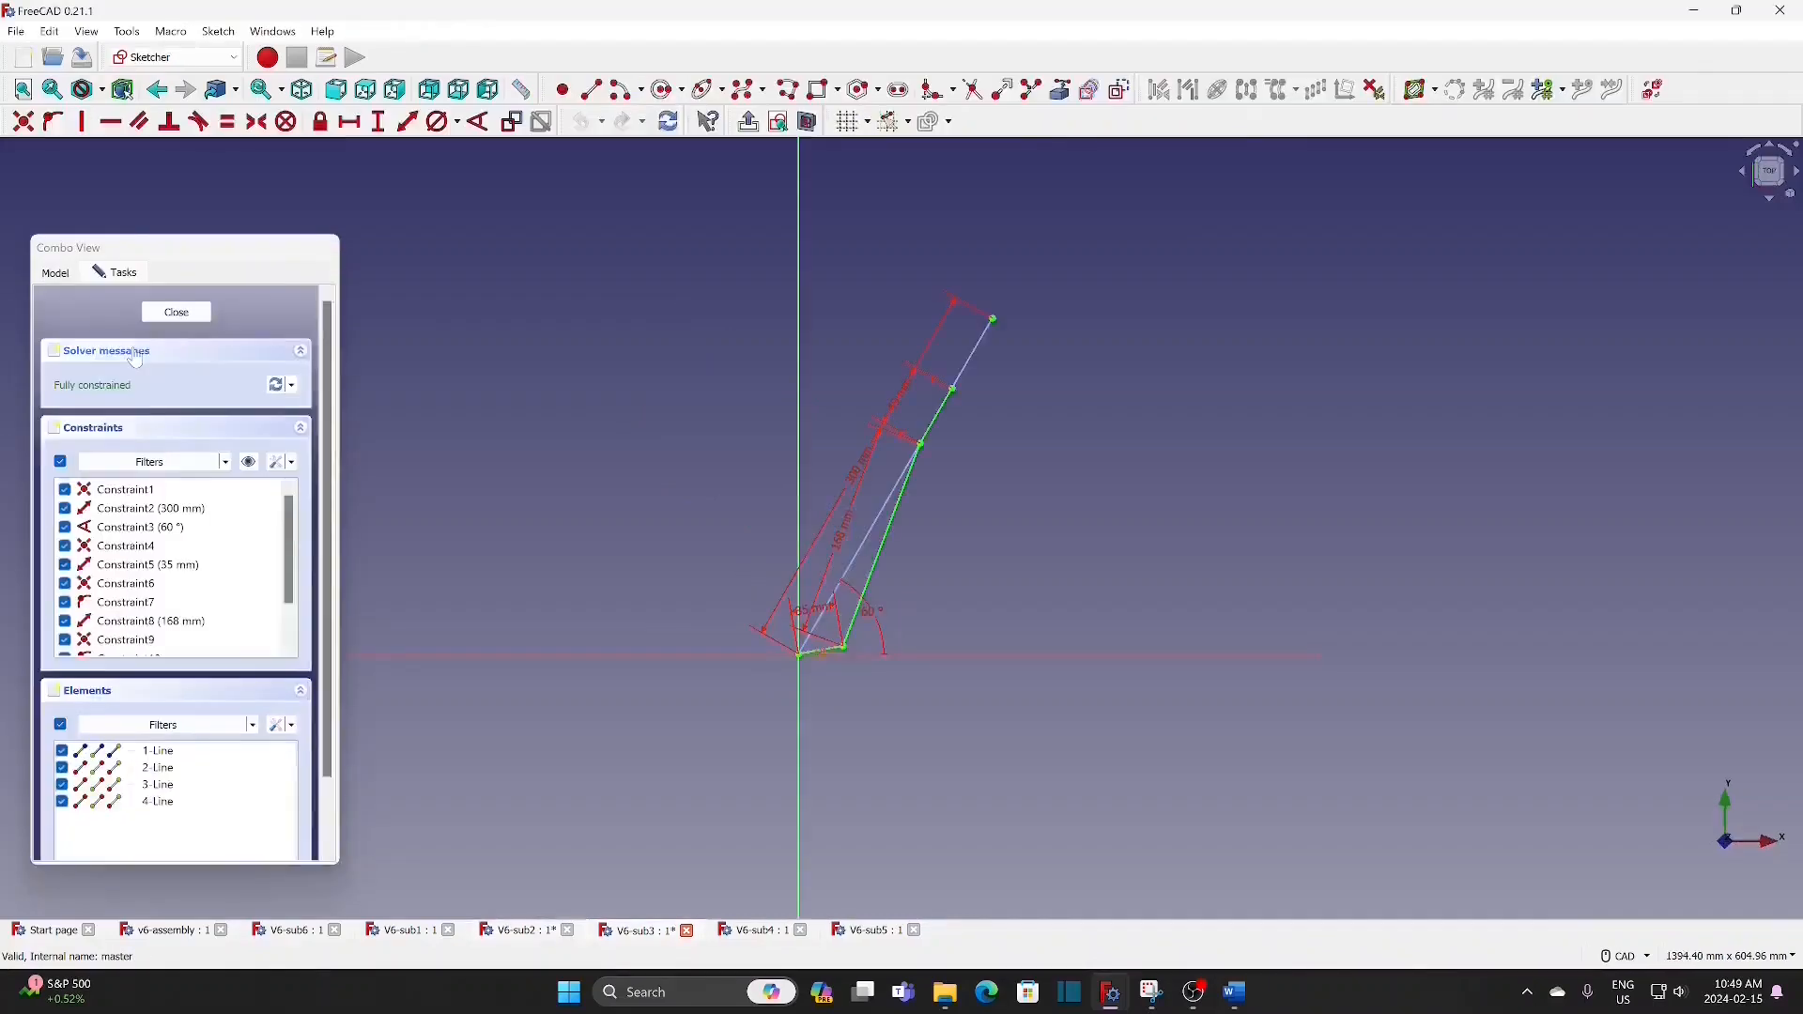
scroll(828, 676, "up", 5)
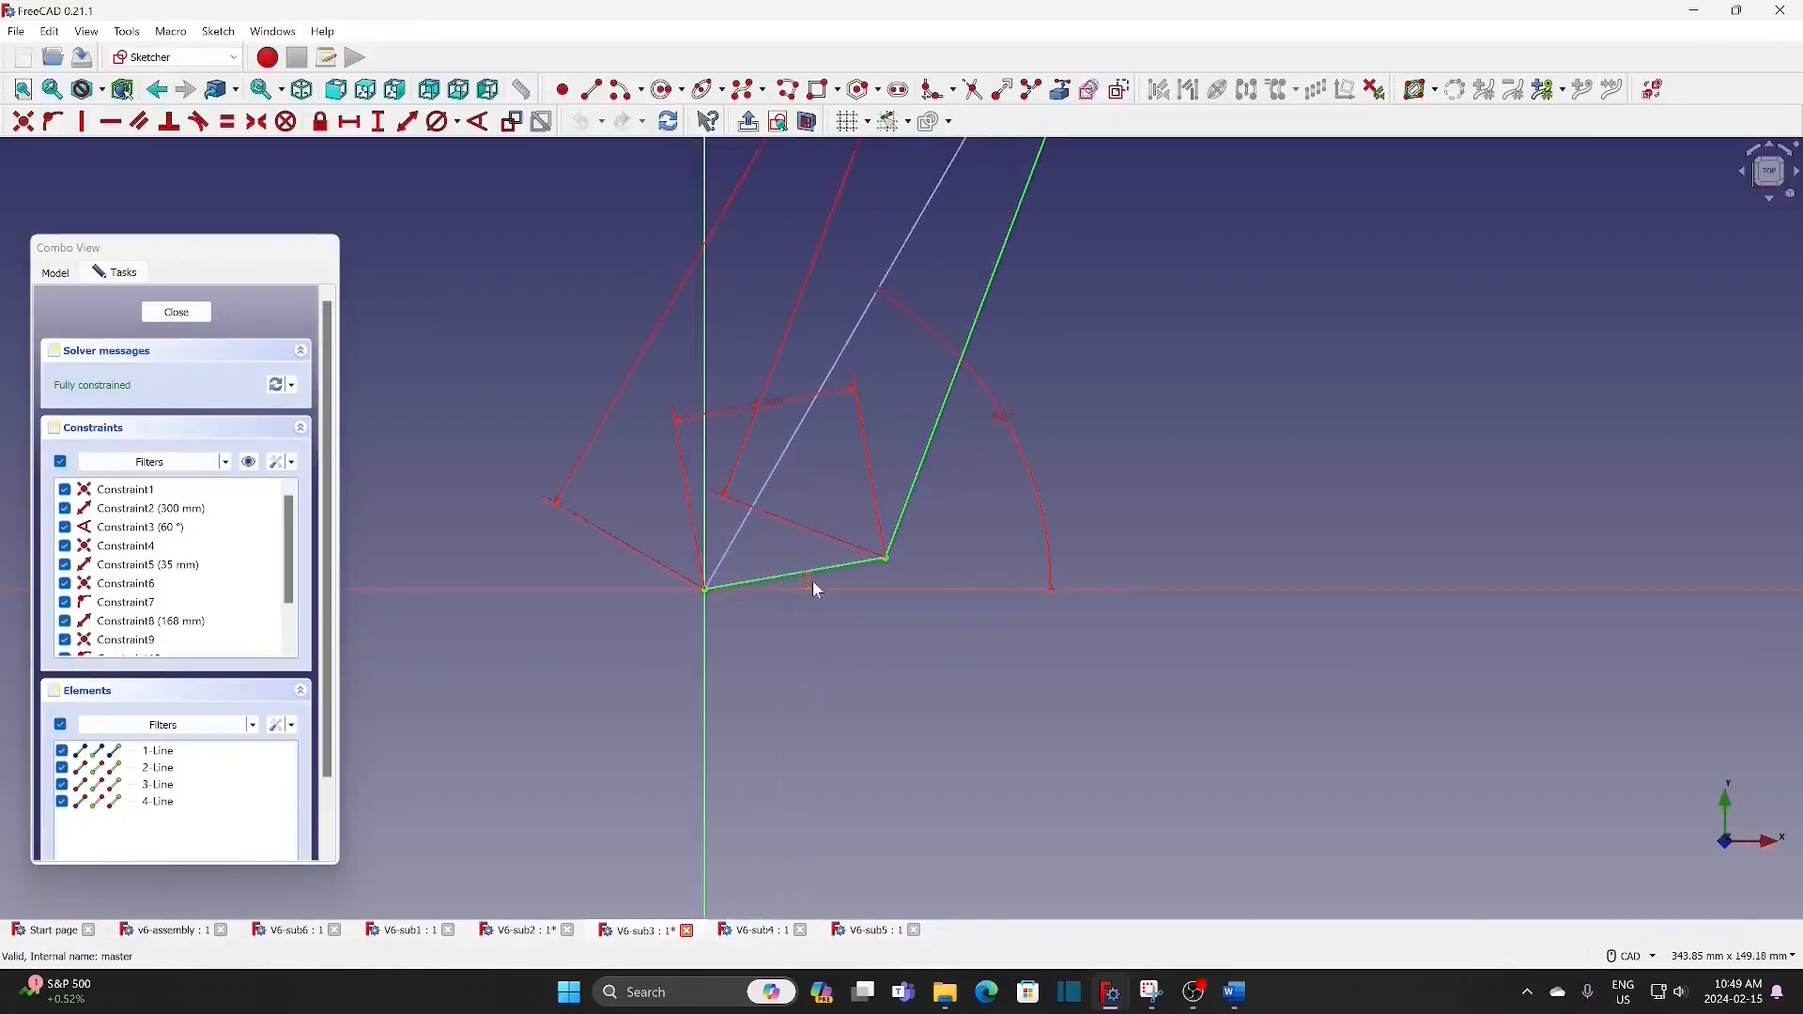
double_click(810, 586)
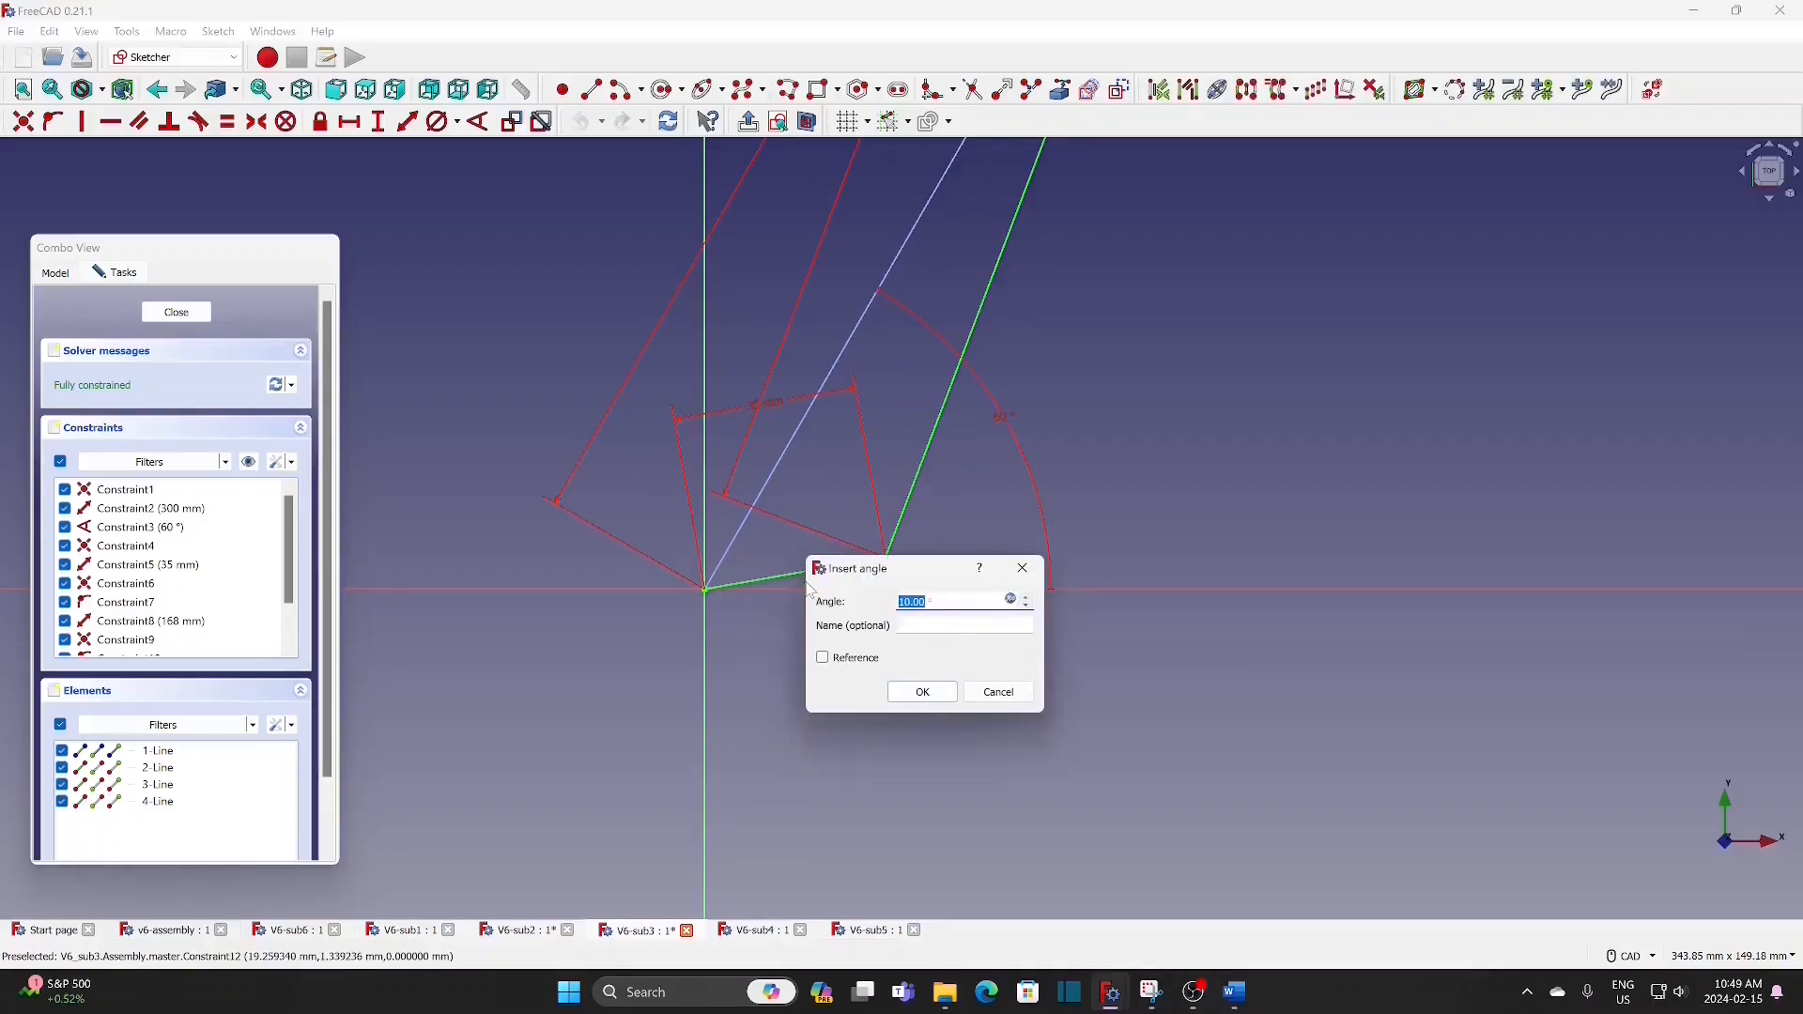
left_click(1012, 601)
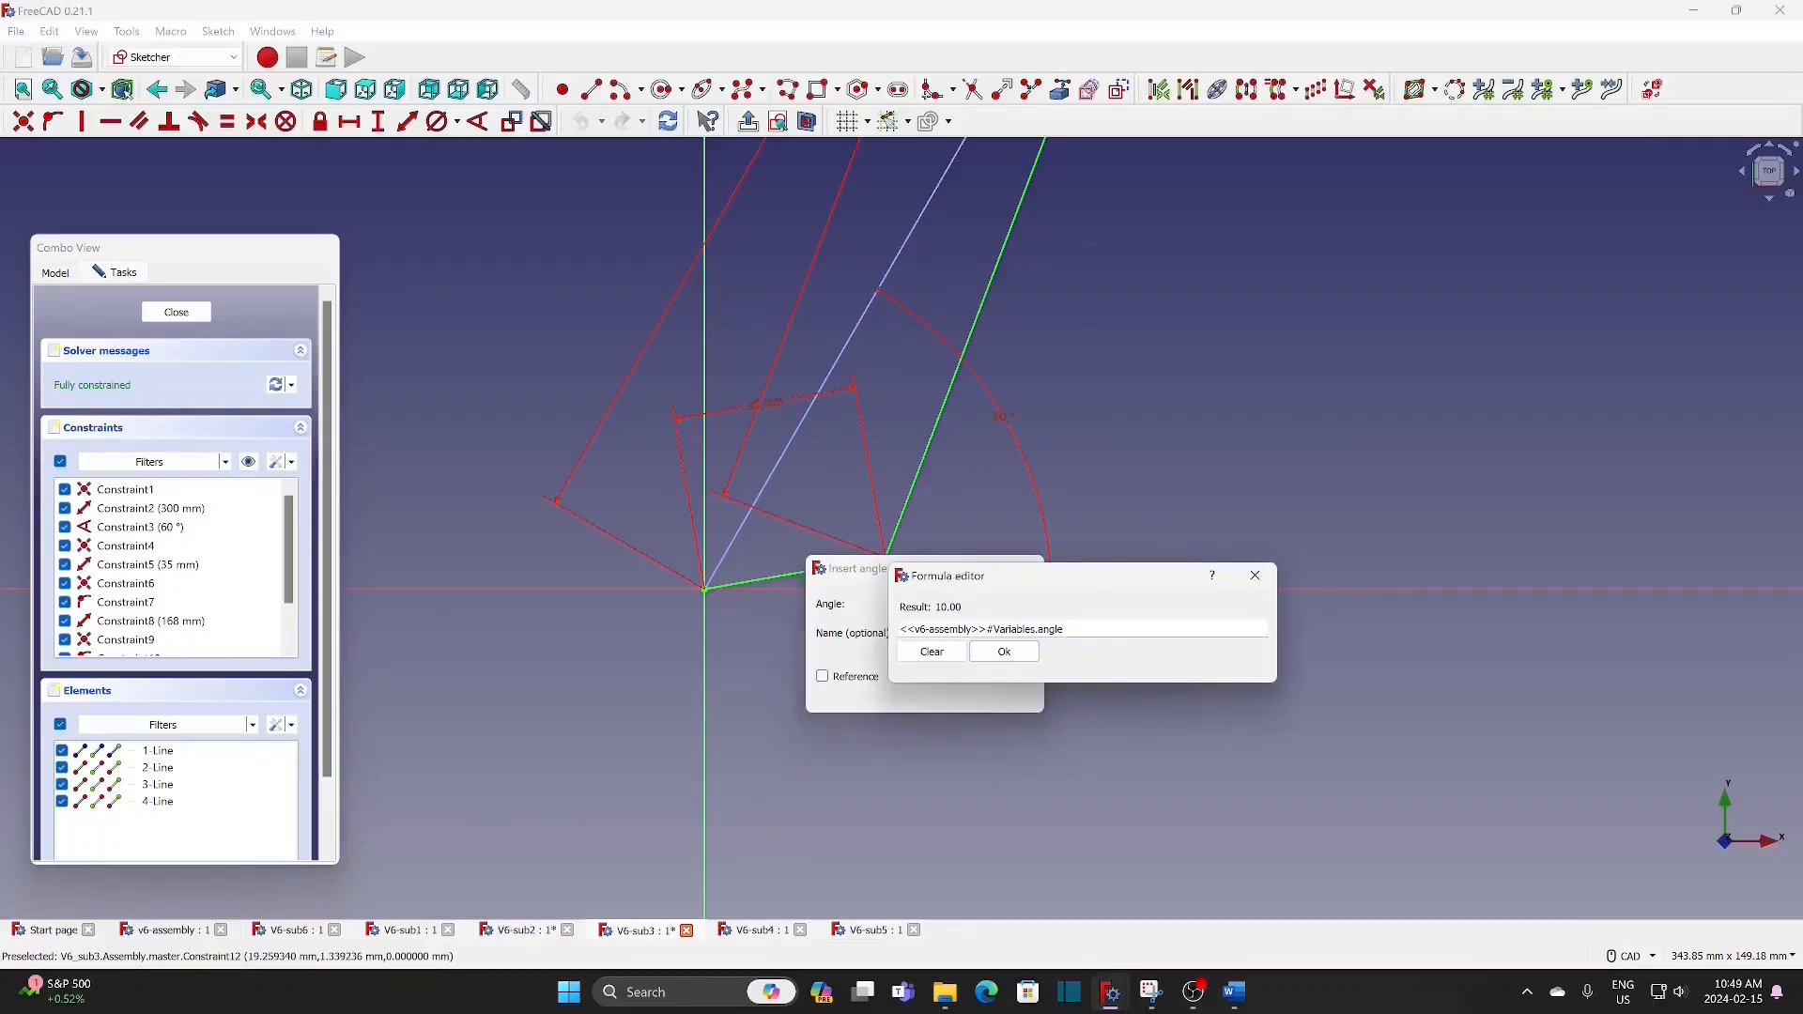
type("+120")
left_click(1021, 657)
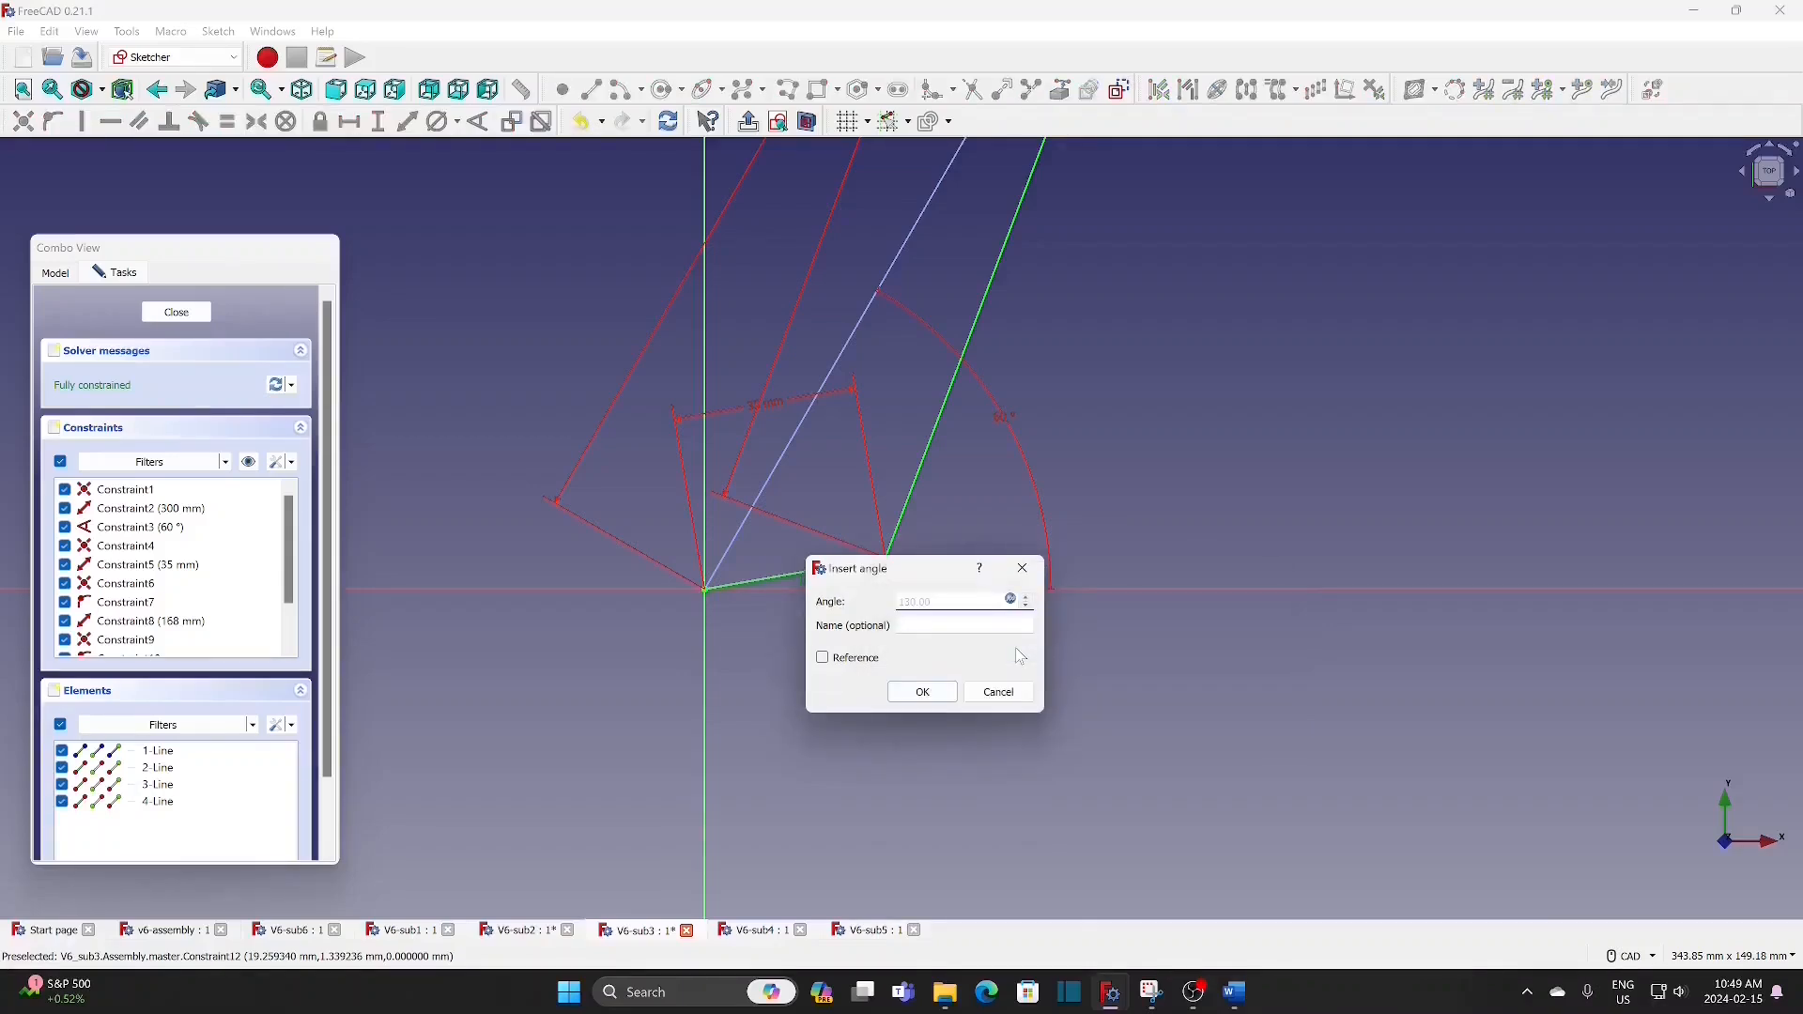
left_click(923, 693)
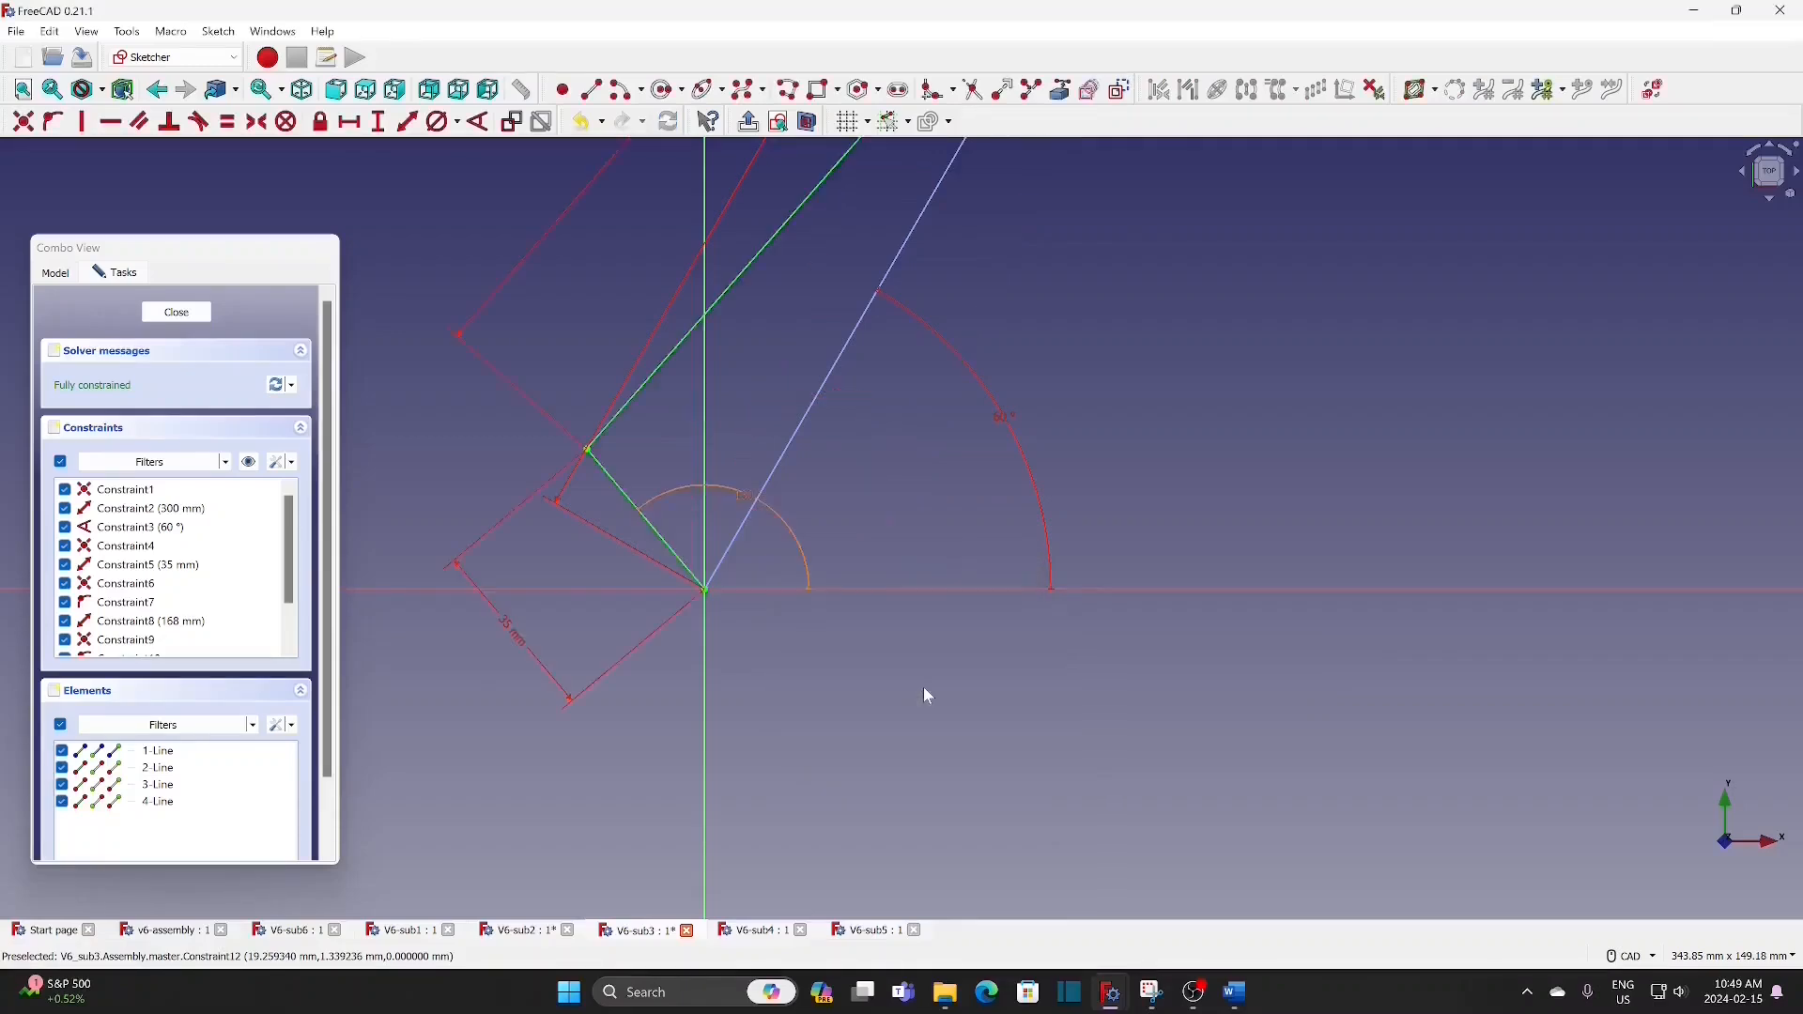
left_click(189, 314)
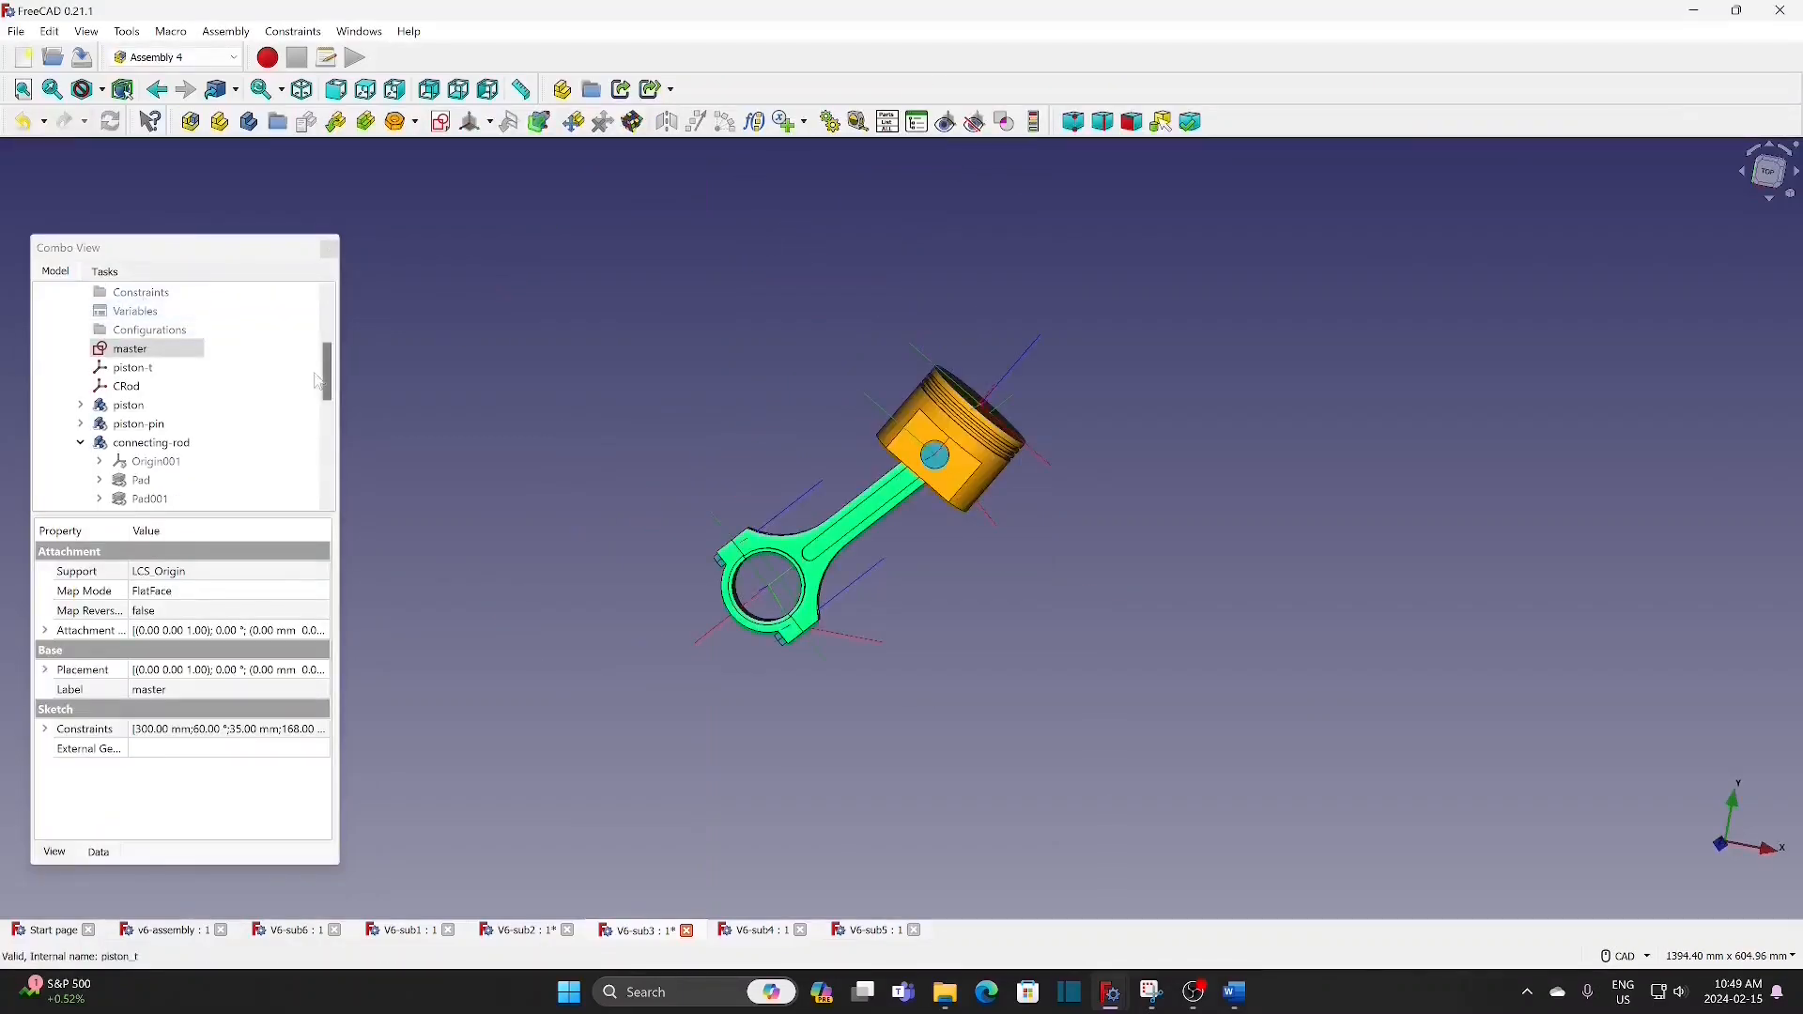
Step: In the V6-sub4 master sketch, set the 35 mm crank line's angle expression to <<v6-assembly>>#Variables.angle+100 and close the sketch
left_click_drag(327, 383, 332, 339)
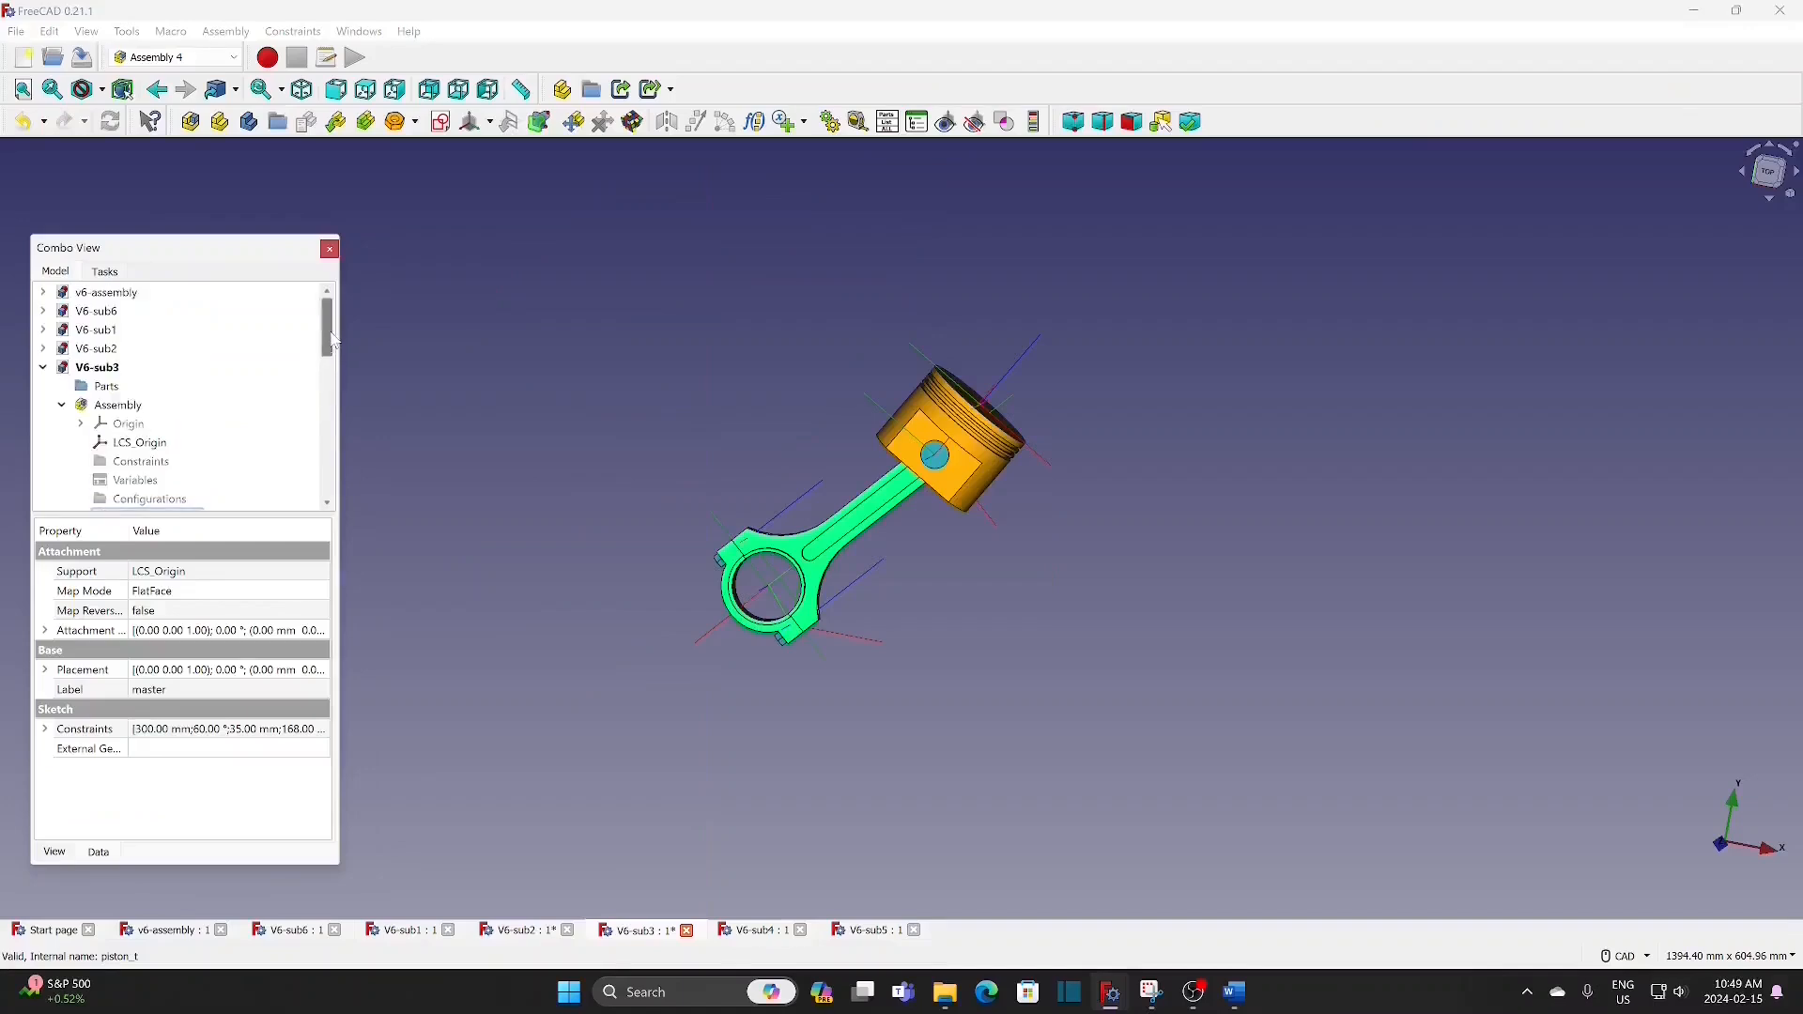
left_click(43, 368)
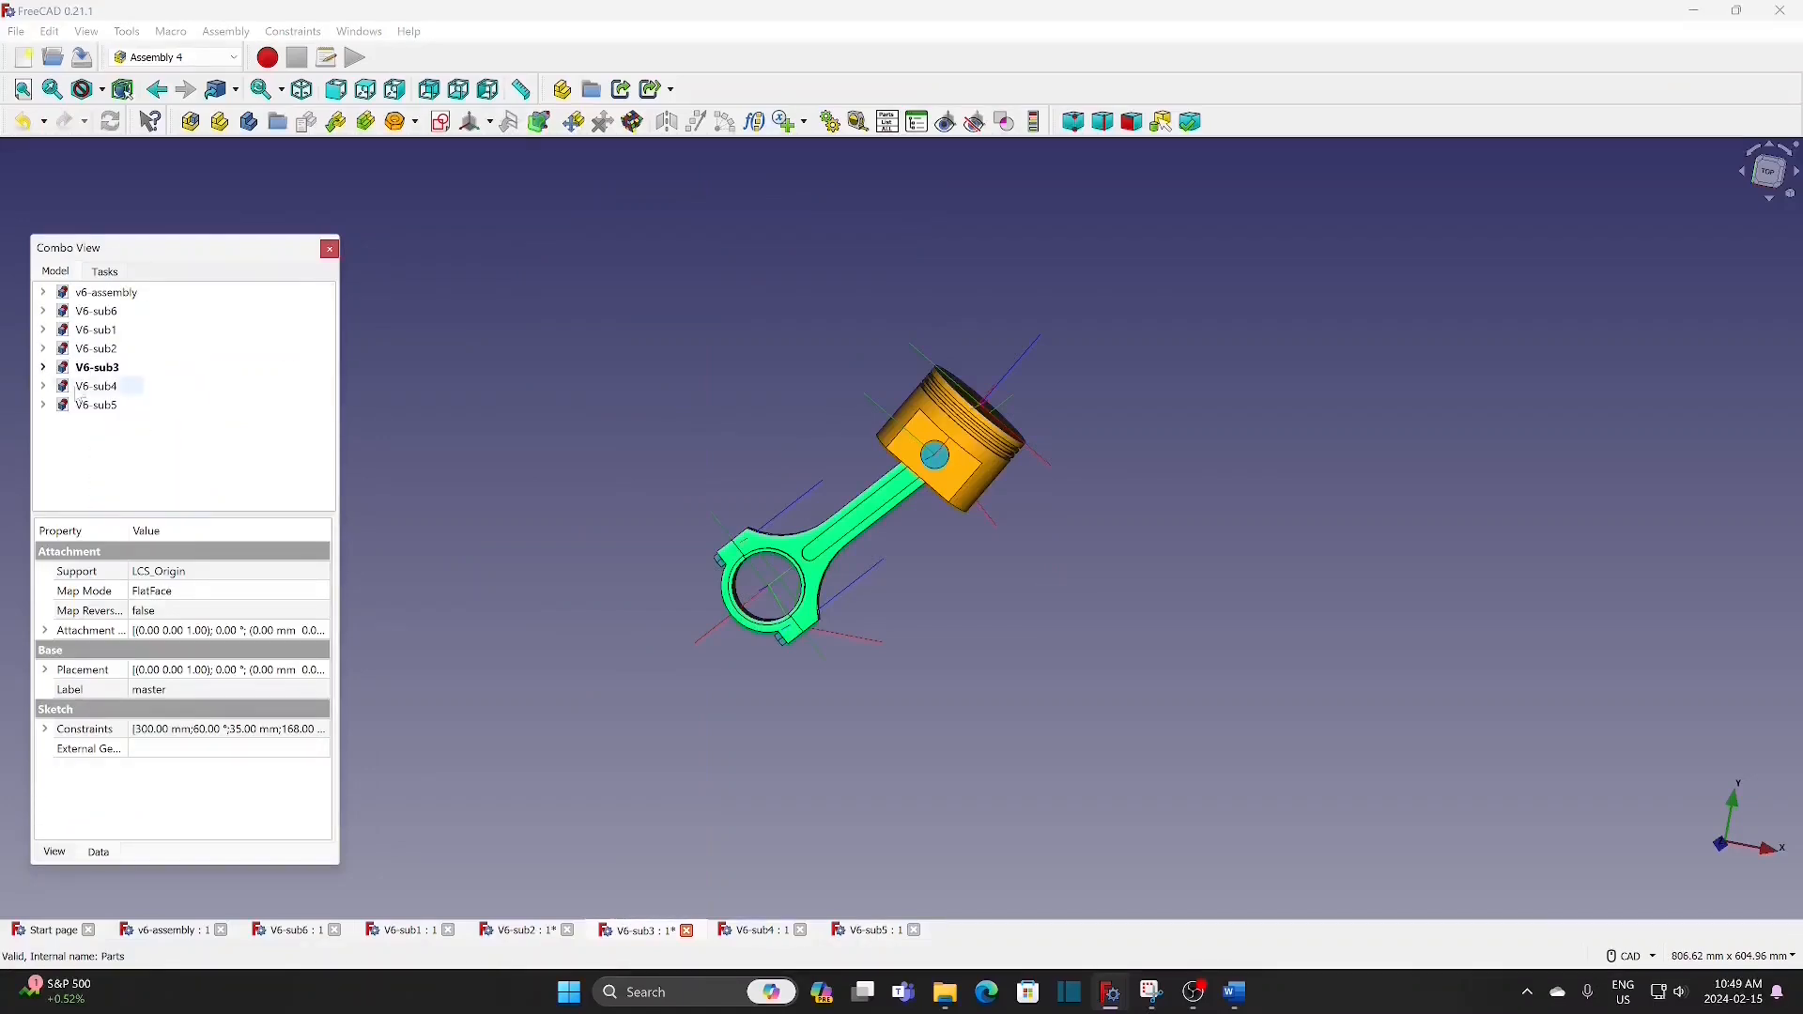
left_click(43, 386)
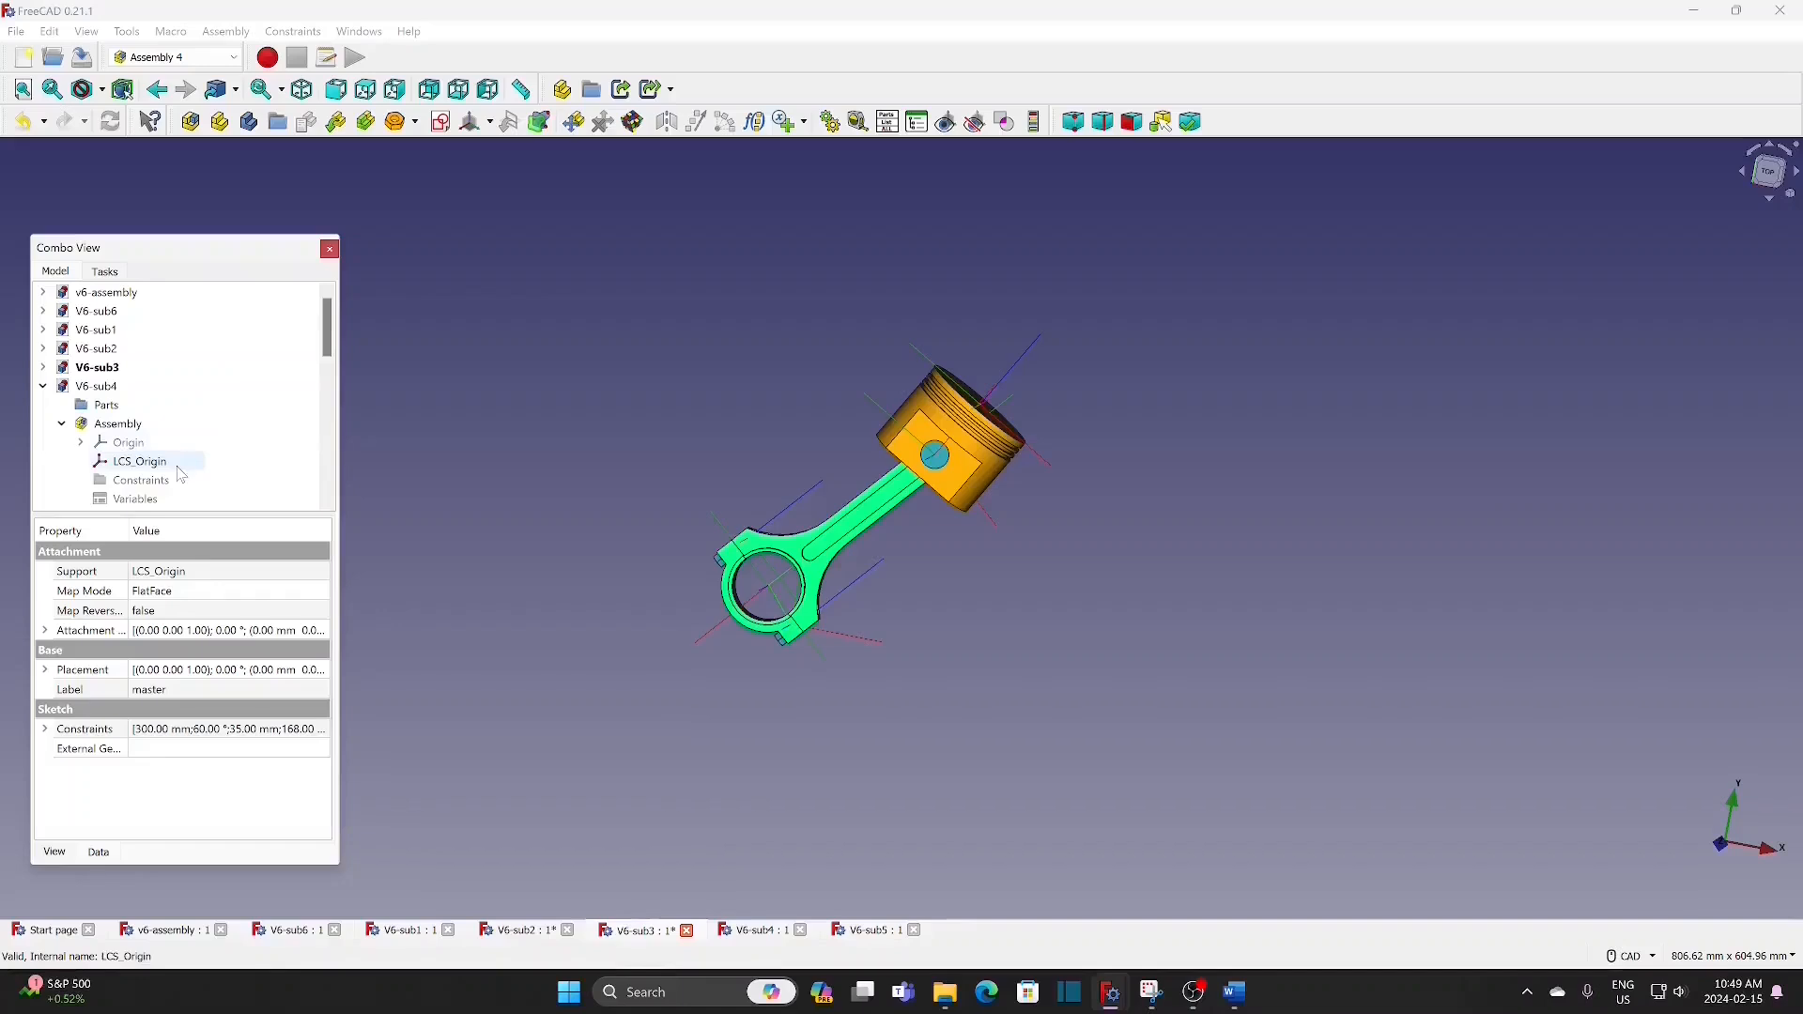
scroll(150, 437, "down", 2)
double_click(129, 425)
scroll(827, 675, "up", 5)
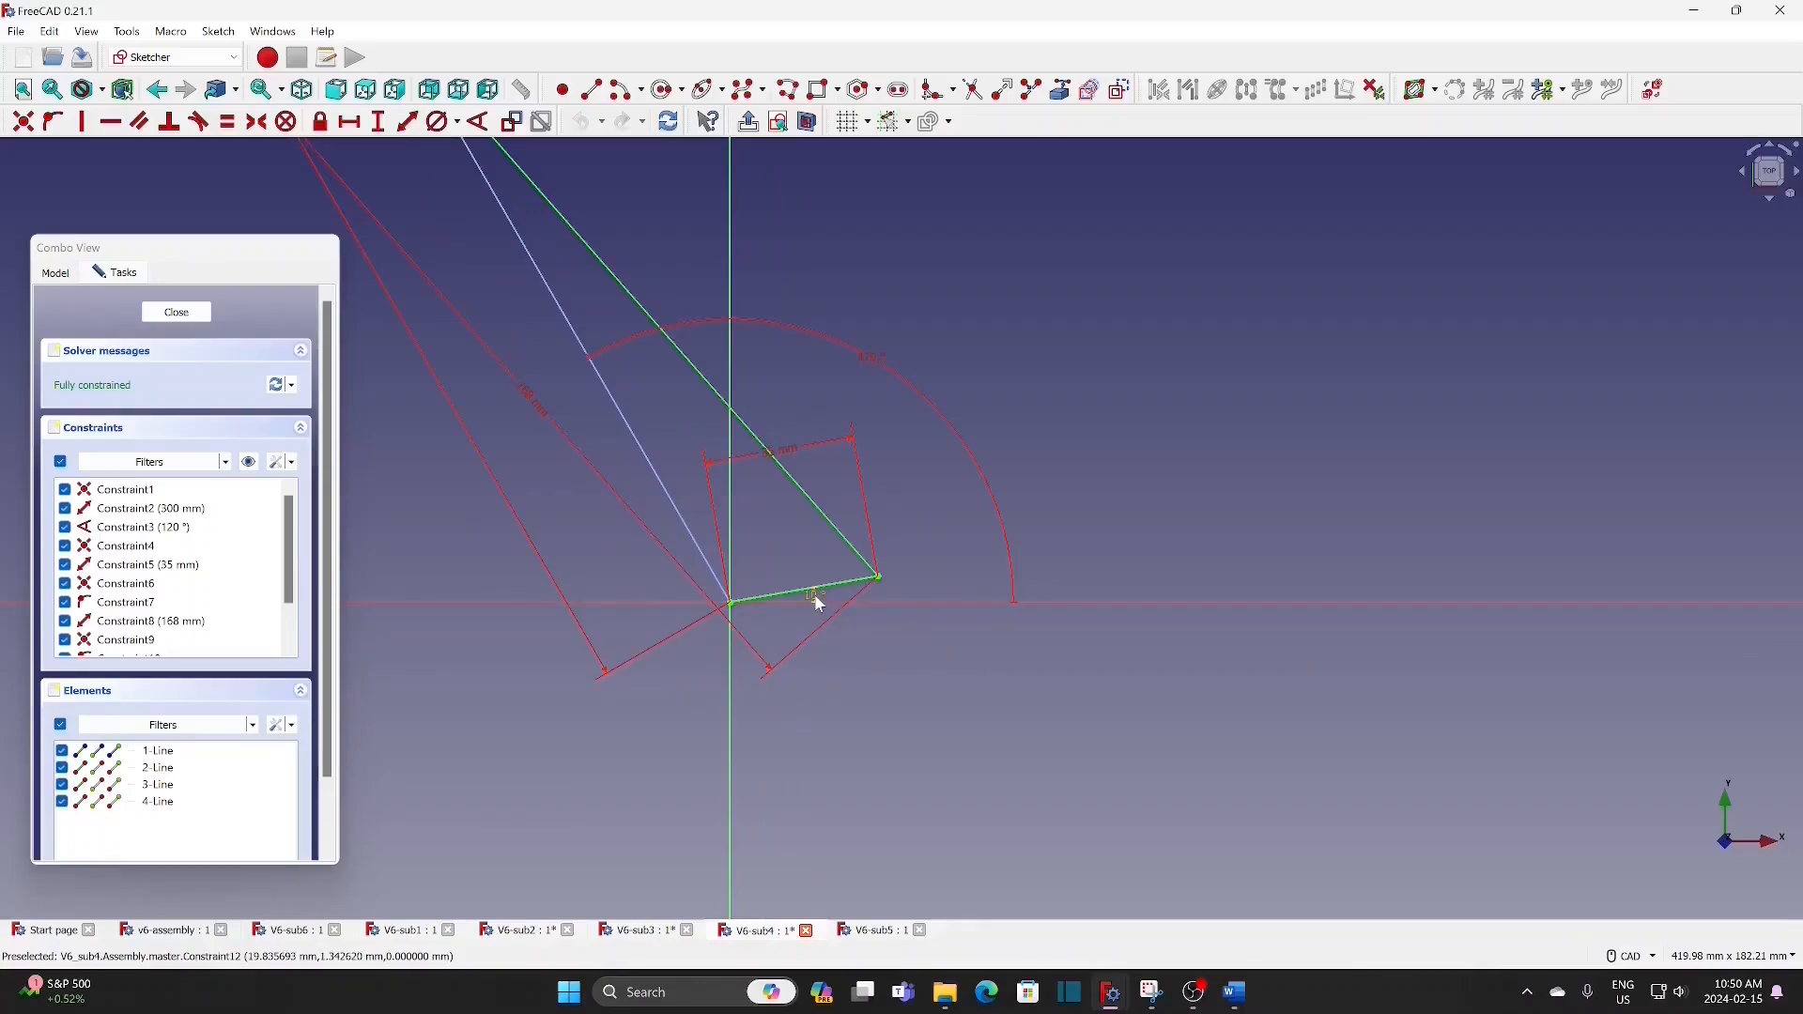
double_click(812, 597)
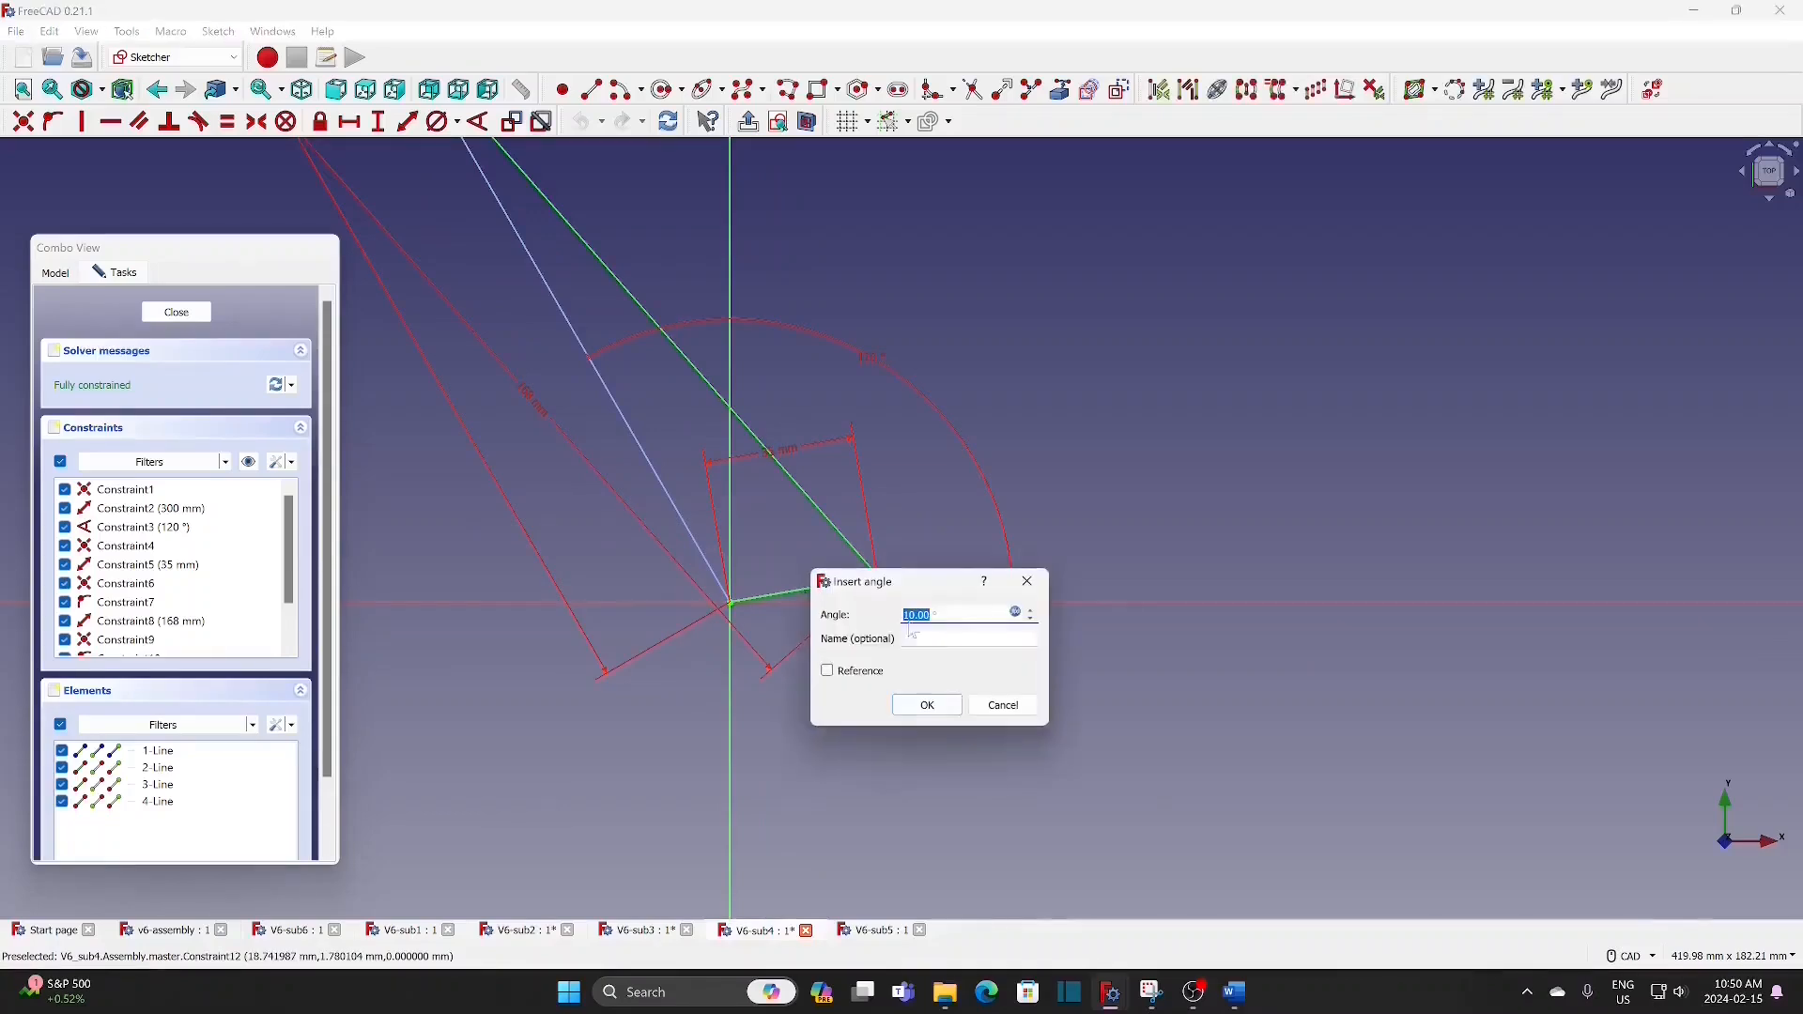
left_click(1016, 612)
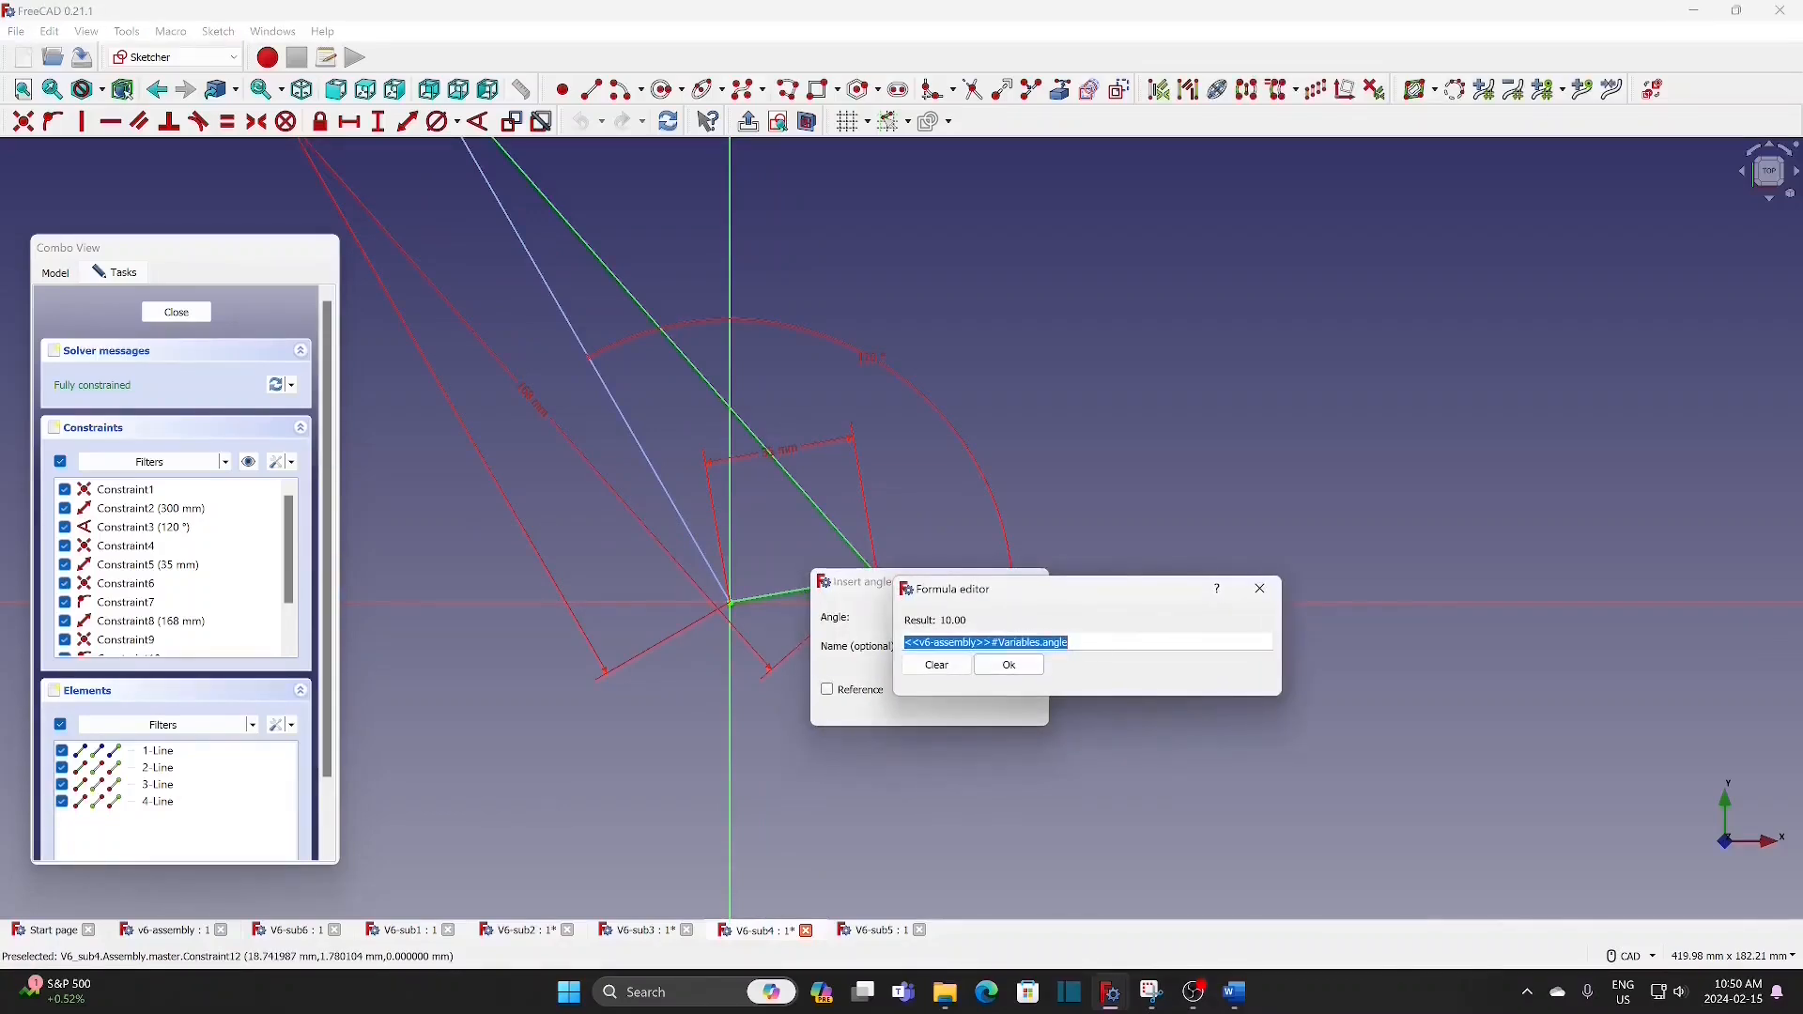
left_click(1070, 642)
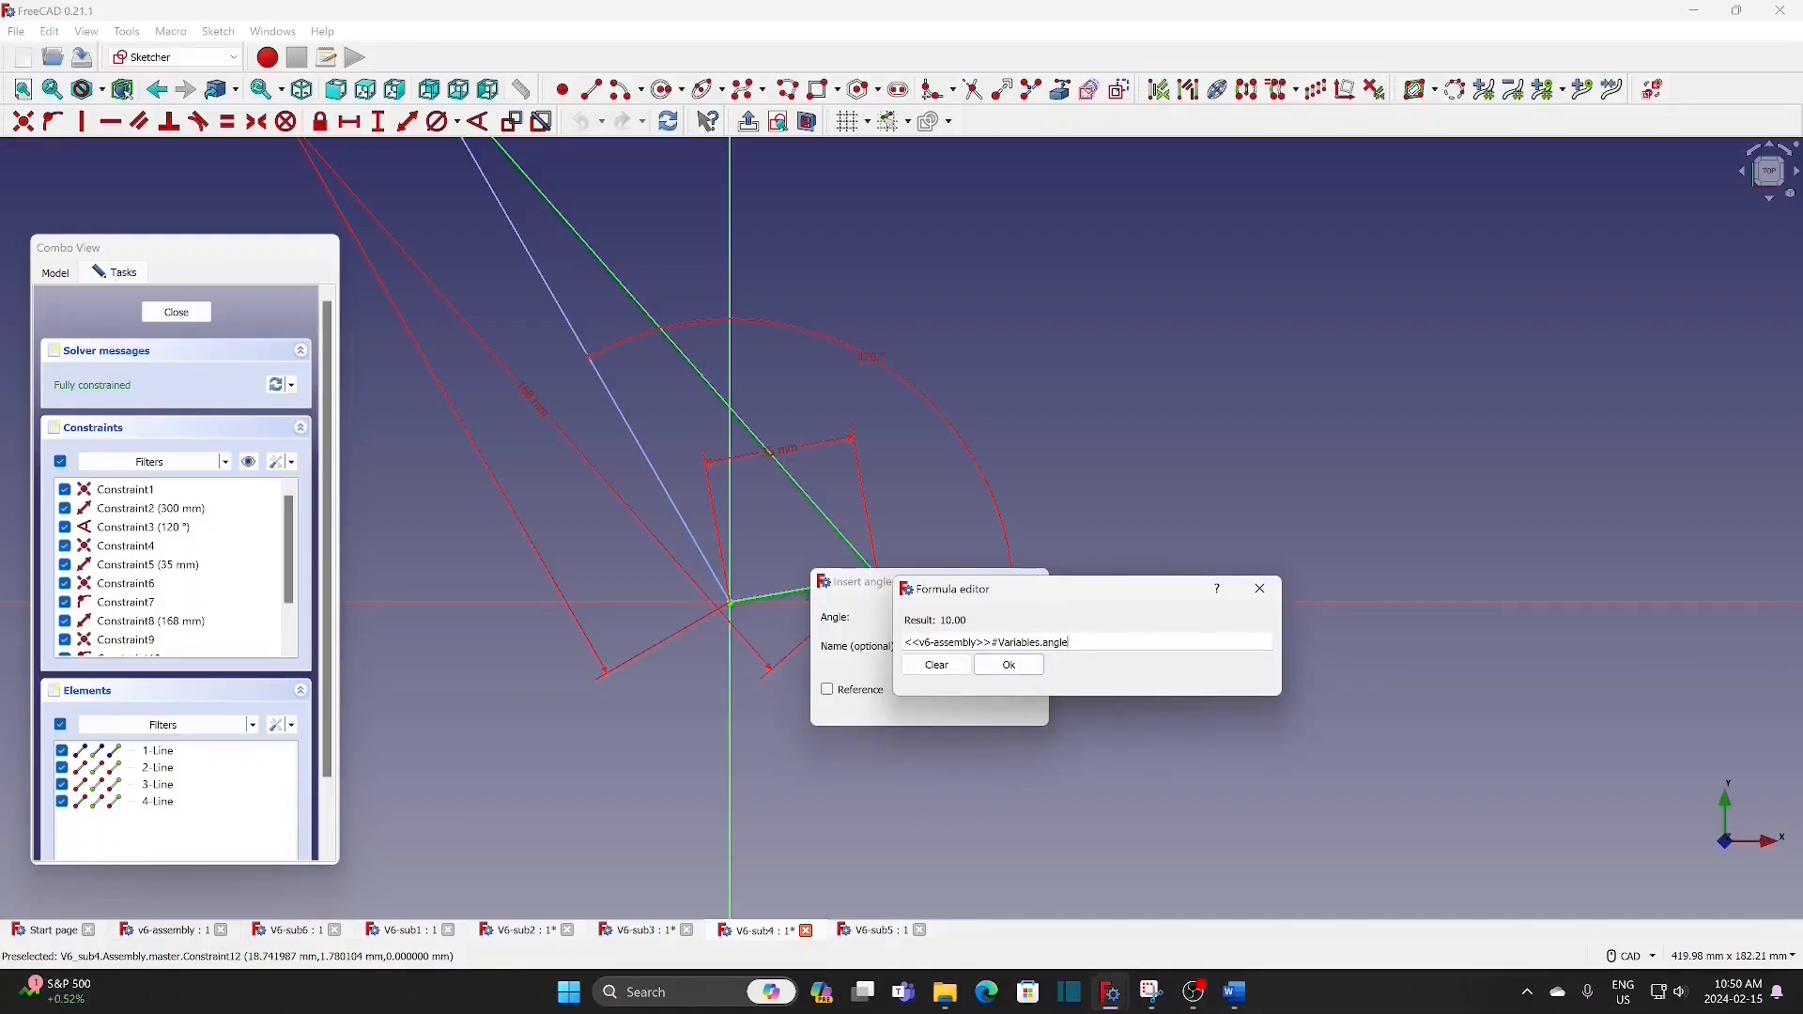
type("+100")
left_click(1008, 664)
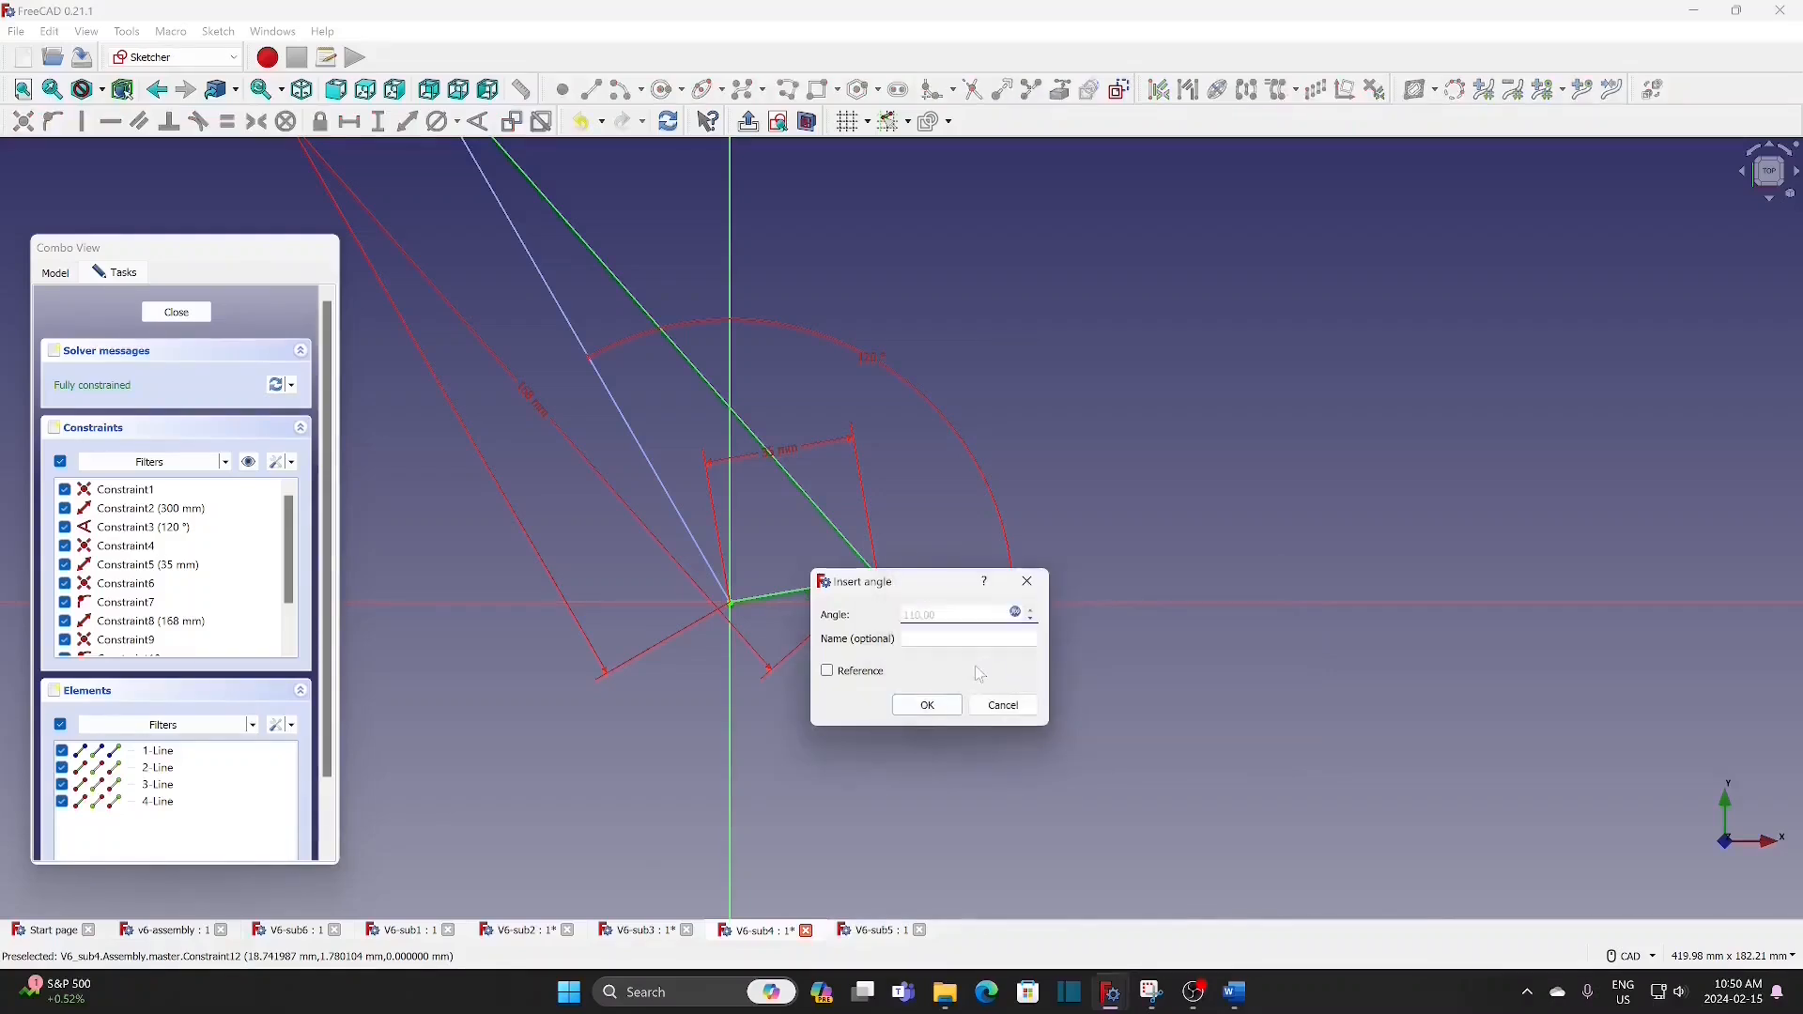
left_click(928, 707)
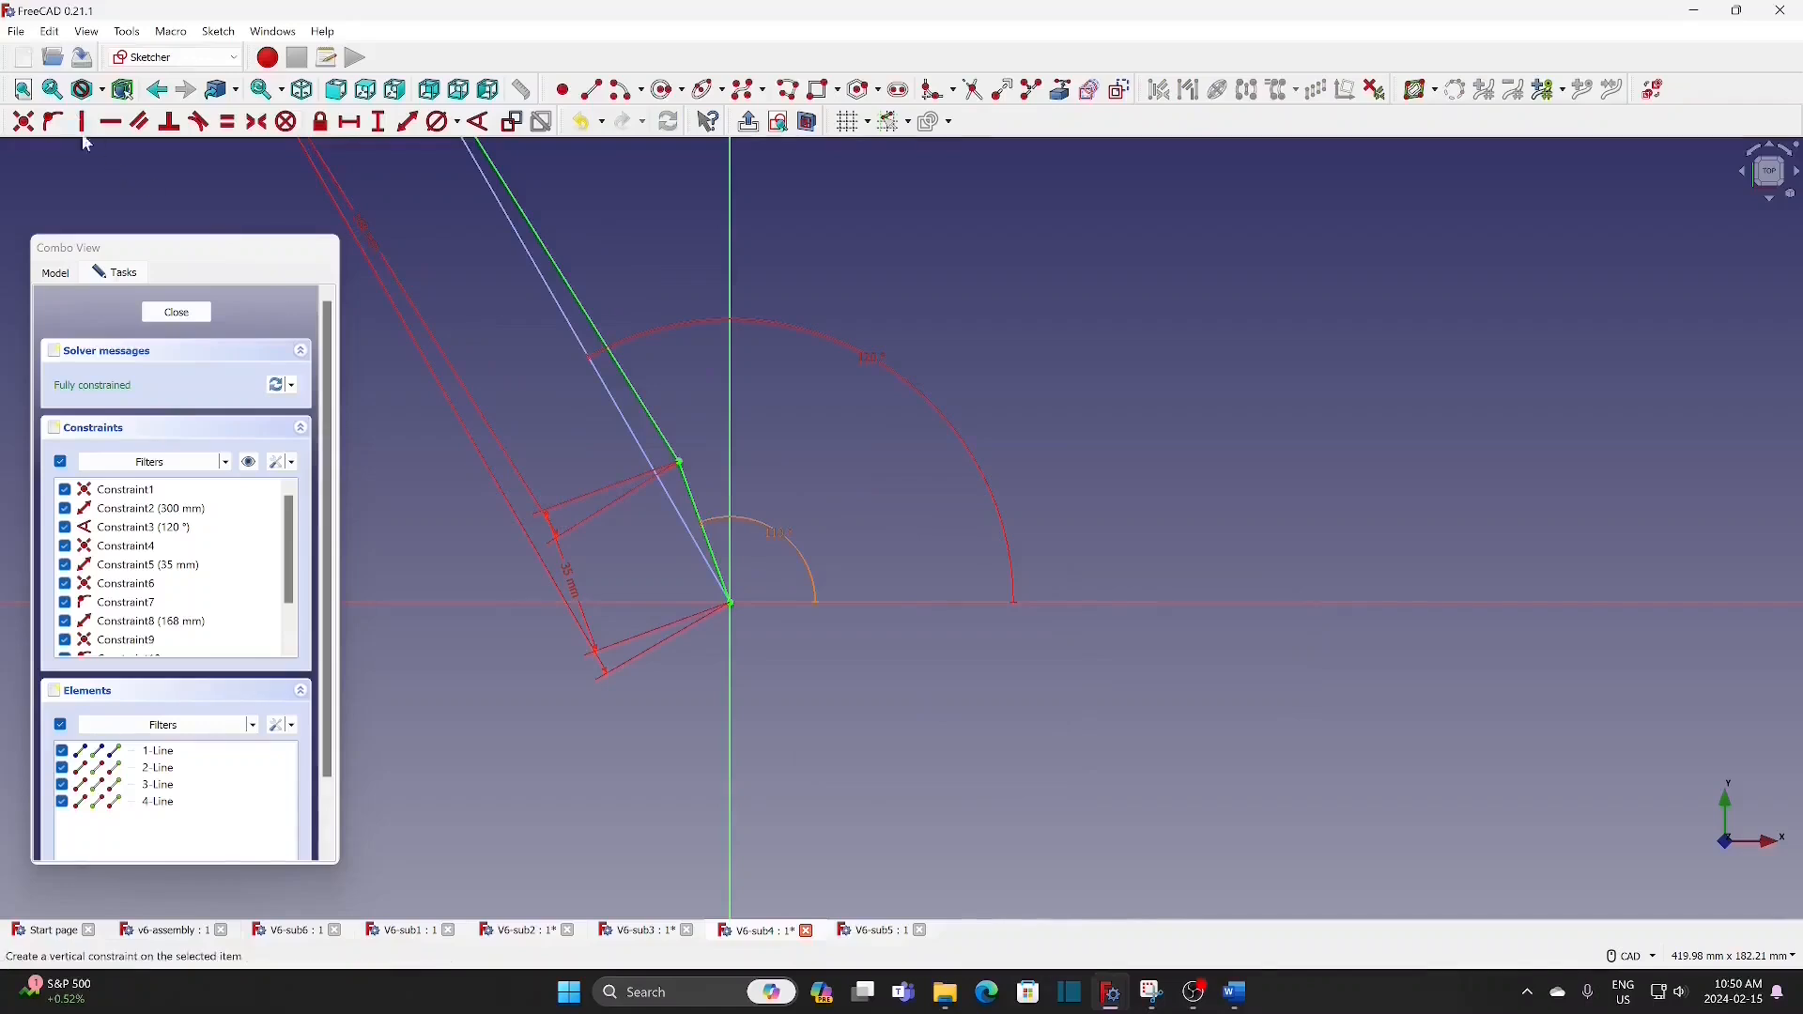
left_click(176, 312)
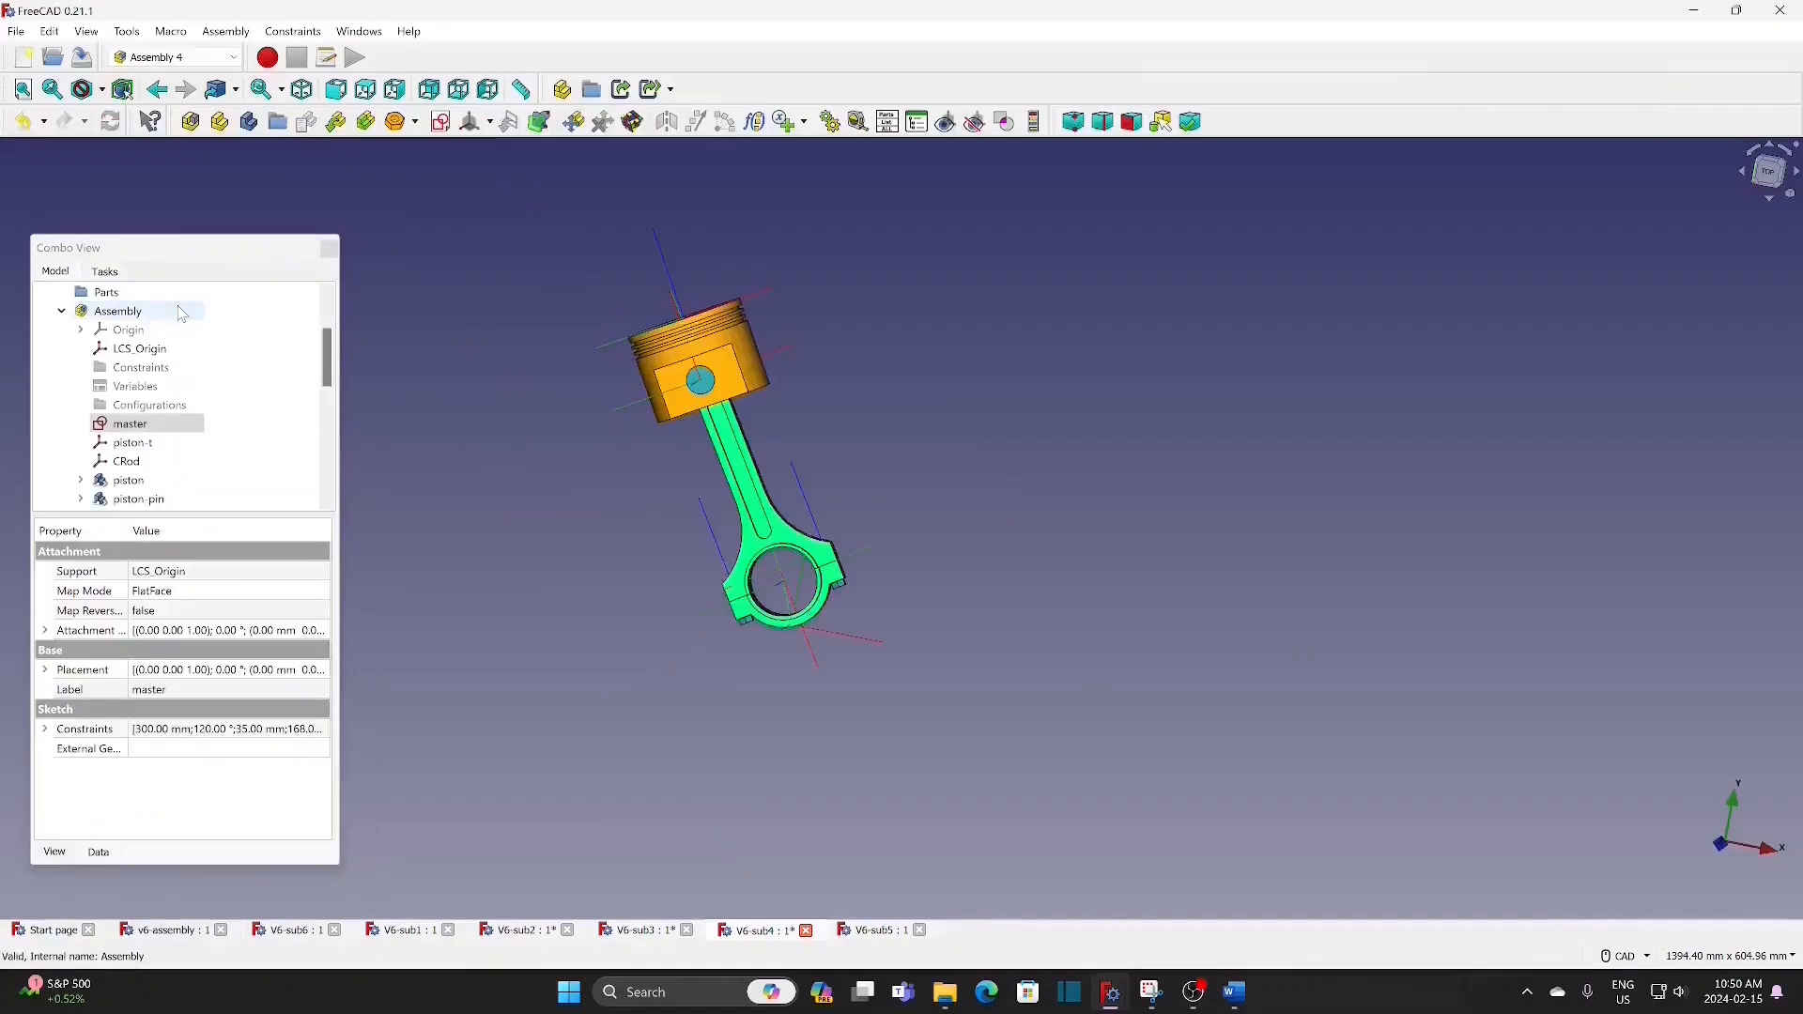
Step: In the V6-sub5 master sketch, set the 35 mm crank line's angle expression to <<v6-assembly>>#Variables.angle+240 and close the sketch
left_click(62, 311)
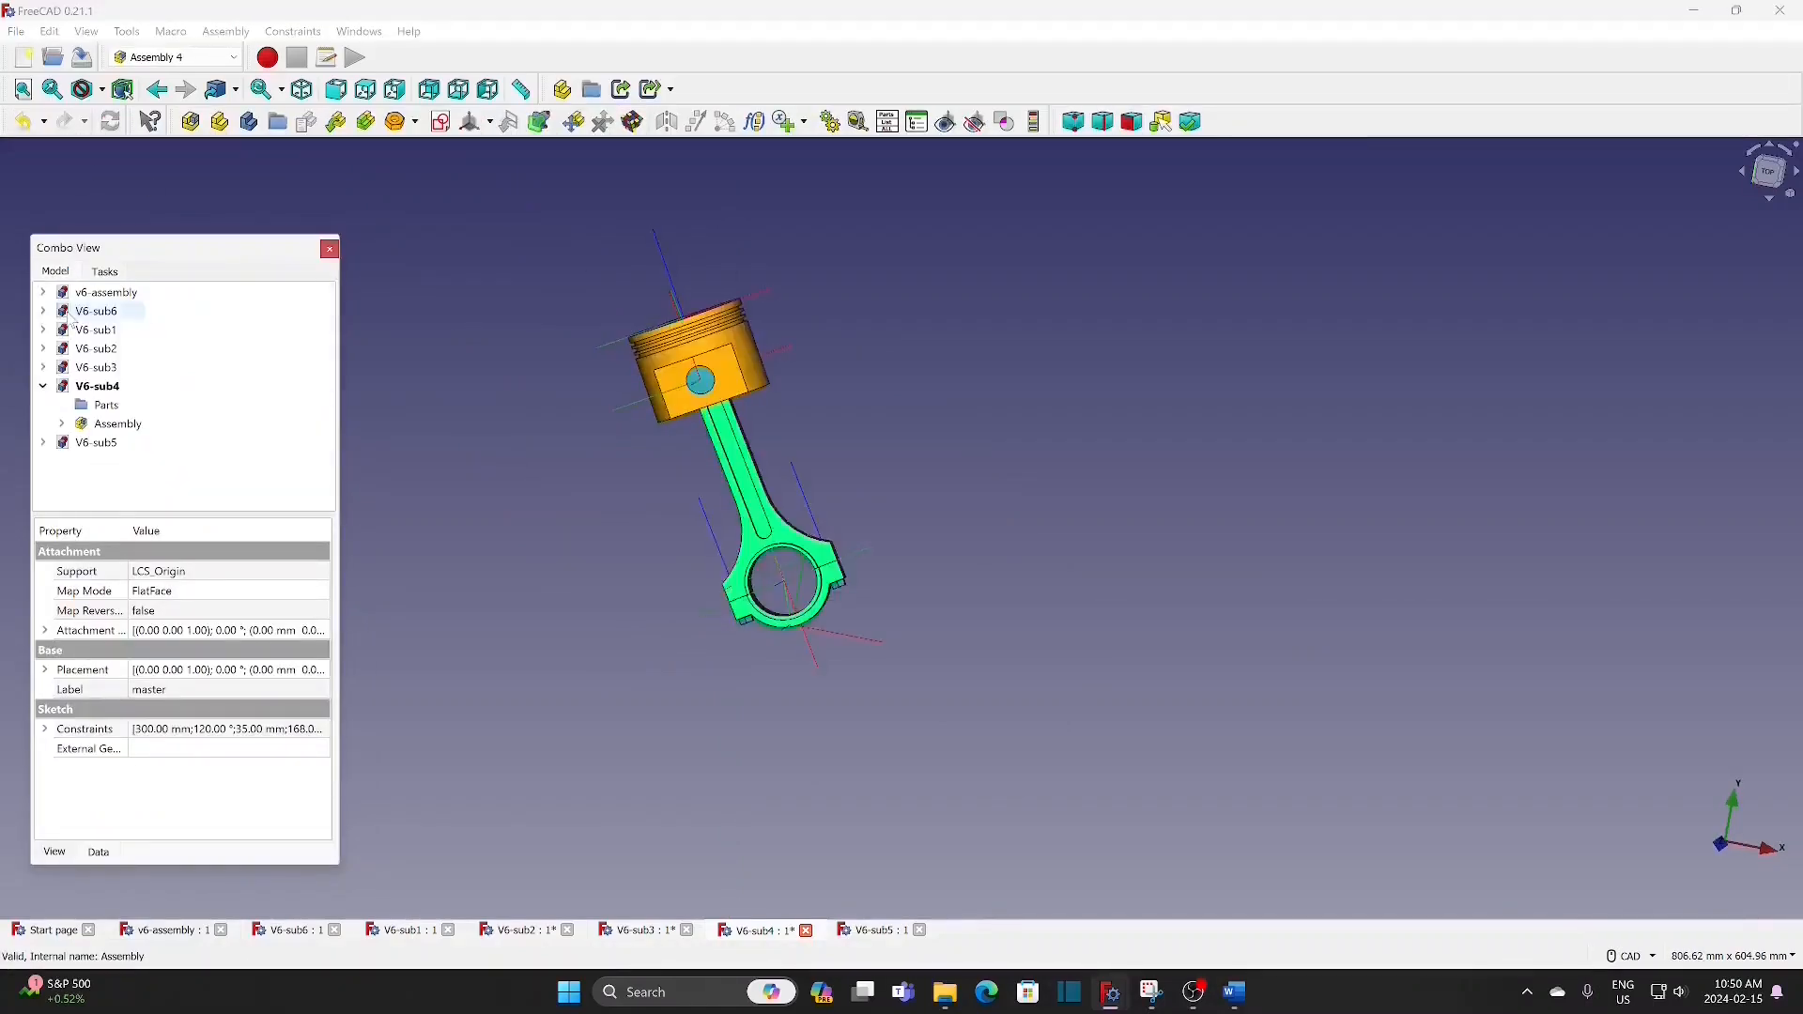
double_click(97, 442)
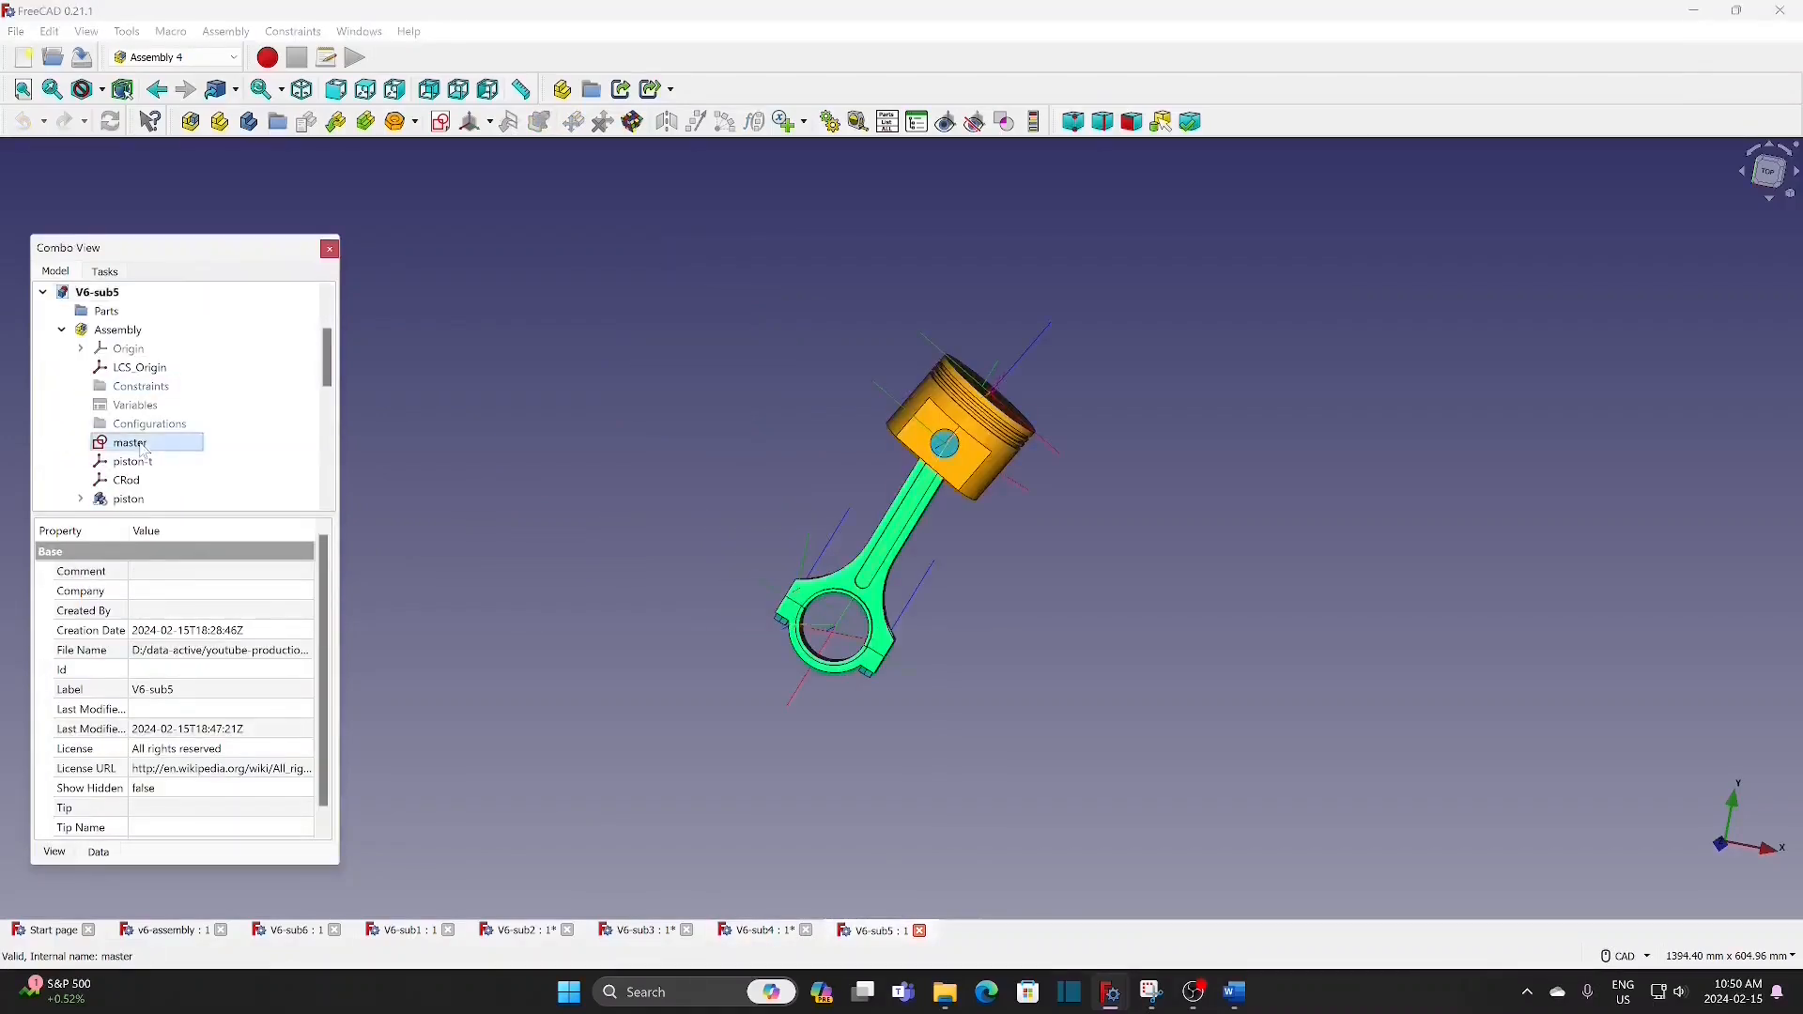
double_click(132, 442)
scroll(834, 651, "up", 2)
double_click(802, 633)
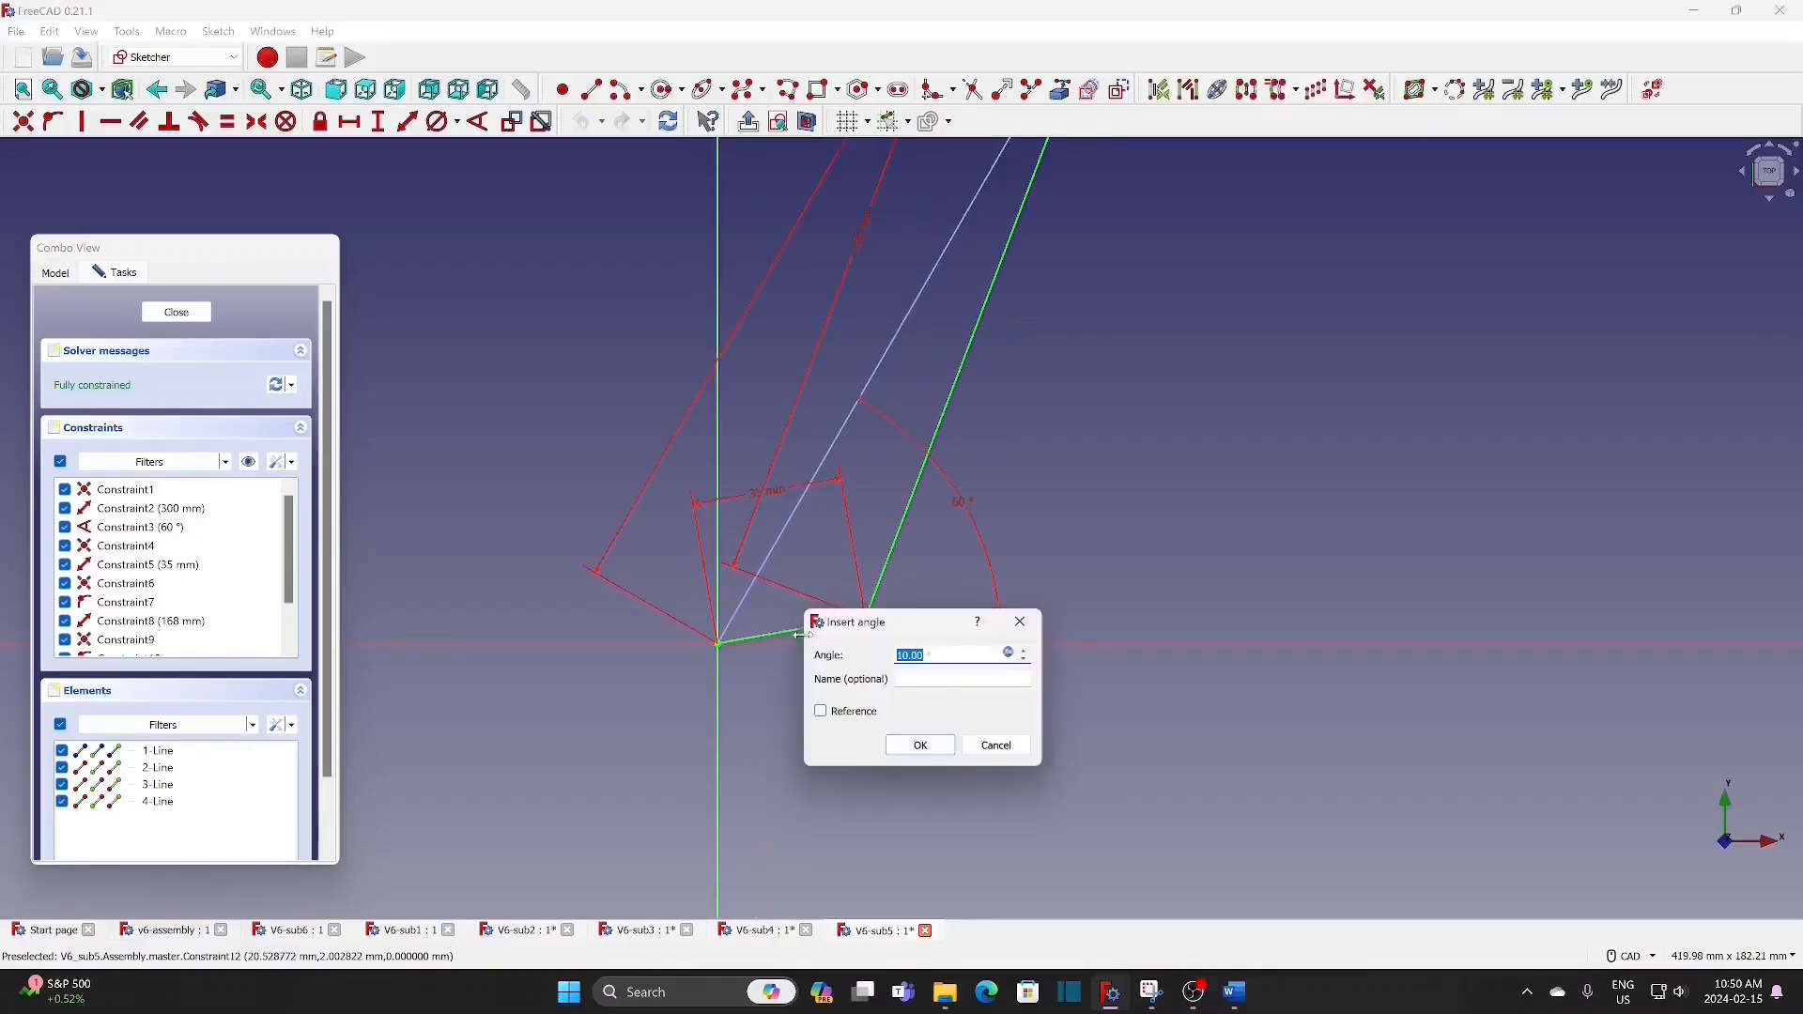
left_click(1009, 652)
type("+240")
left_click(1002, 705)
left_click(924, 745)
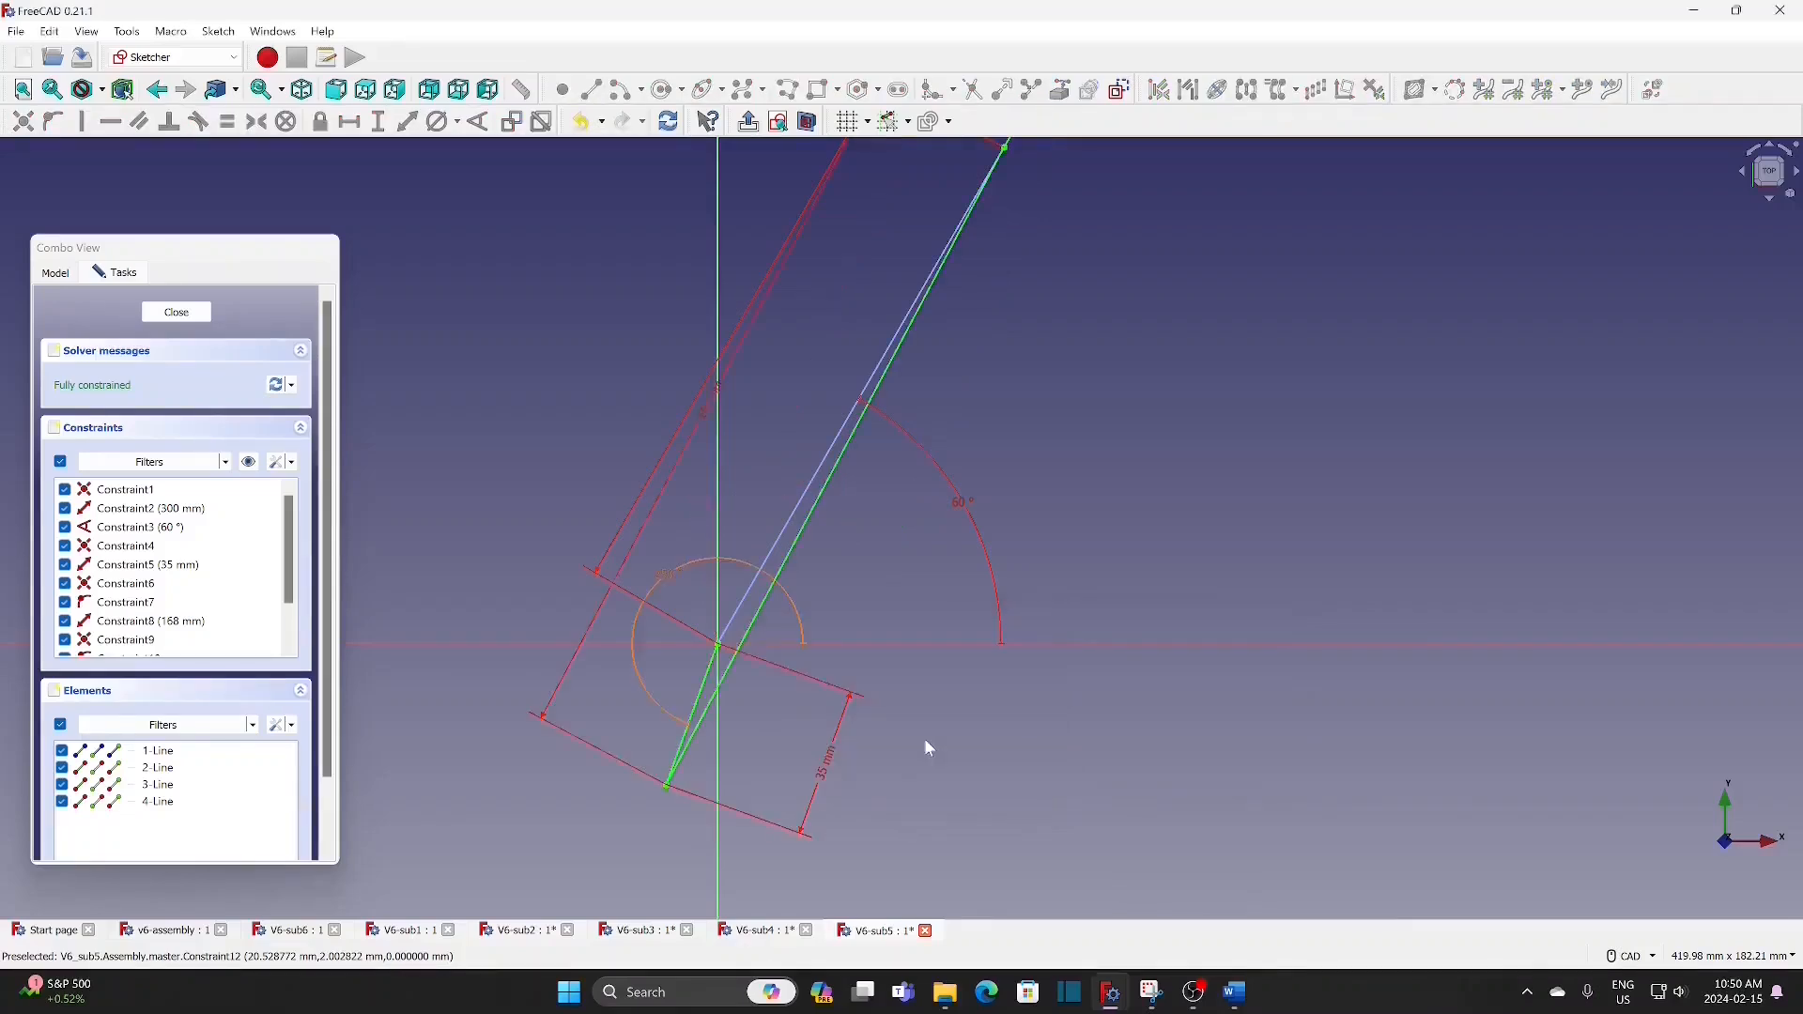
left_click(179, 314)
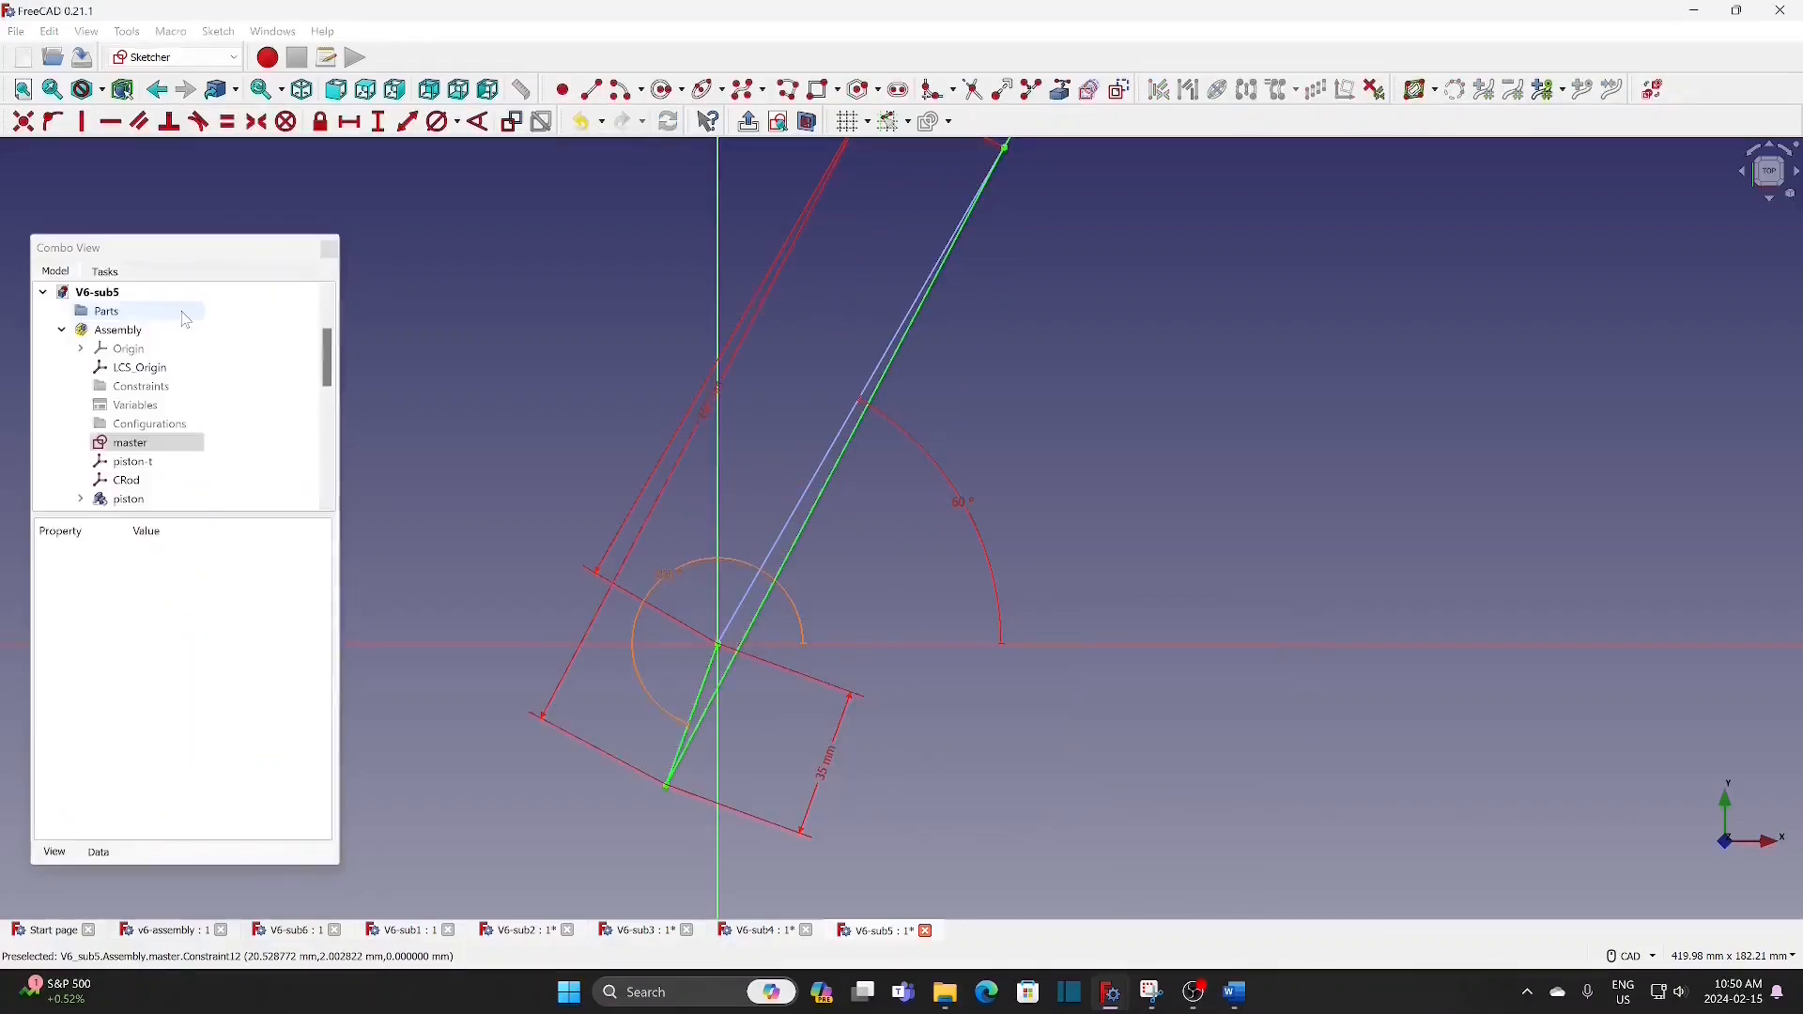
Step: In the V6-sub6 master sketch, set the 35 mm crank line's angle expression to <<v6-assembly>>#Variables.angle+220 and close the sketch
left_click(41, 293)
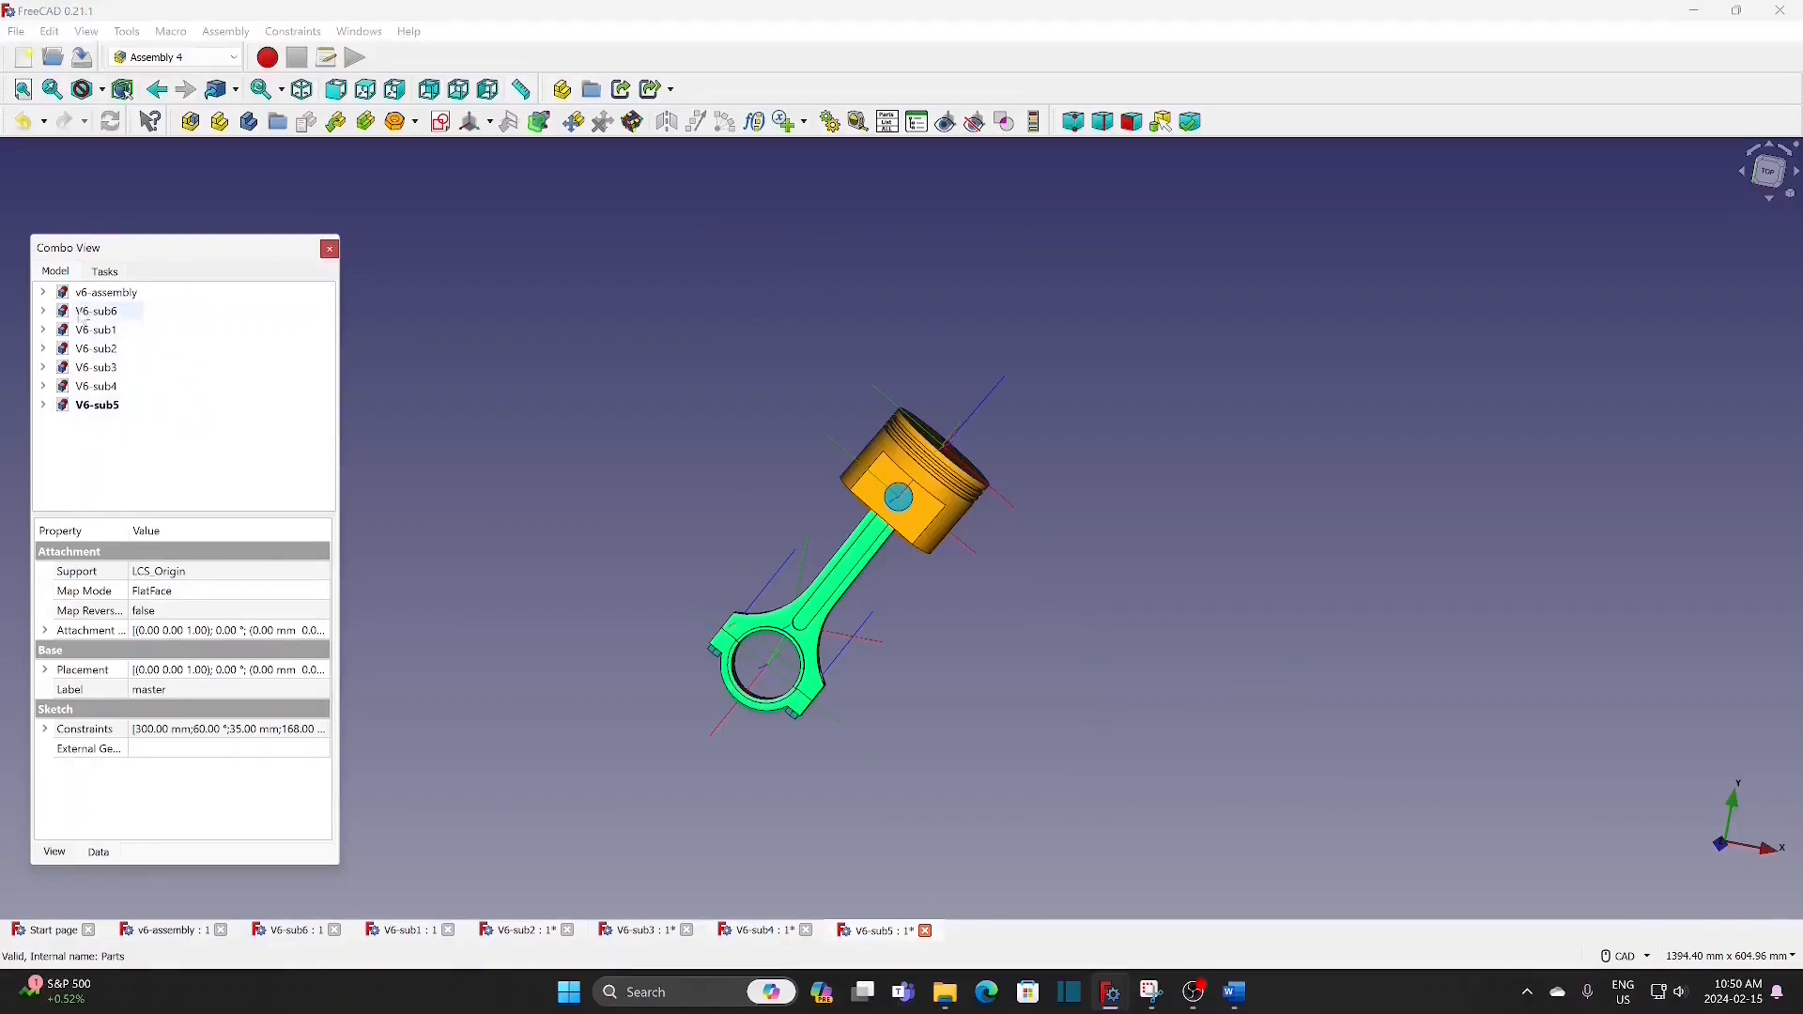
left_click(42, 311)
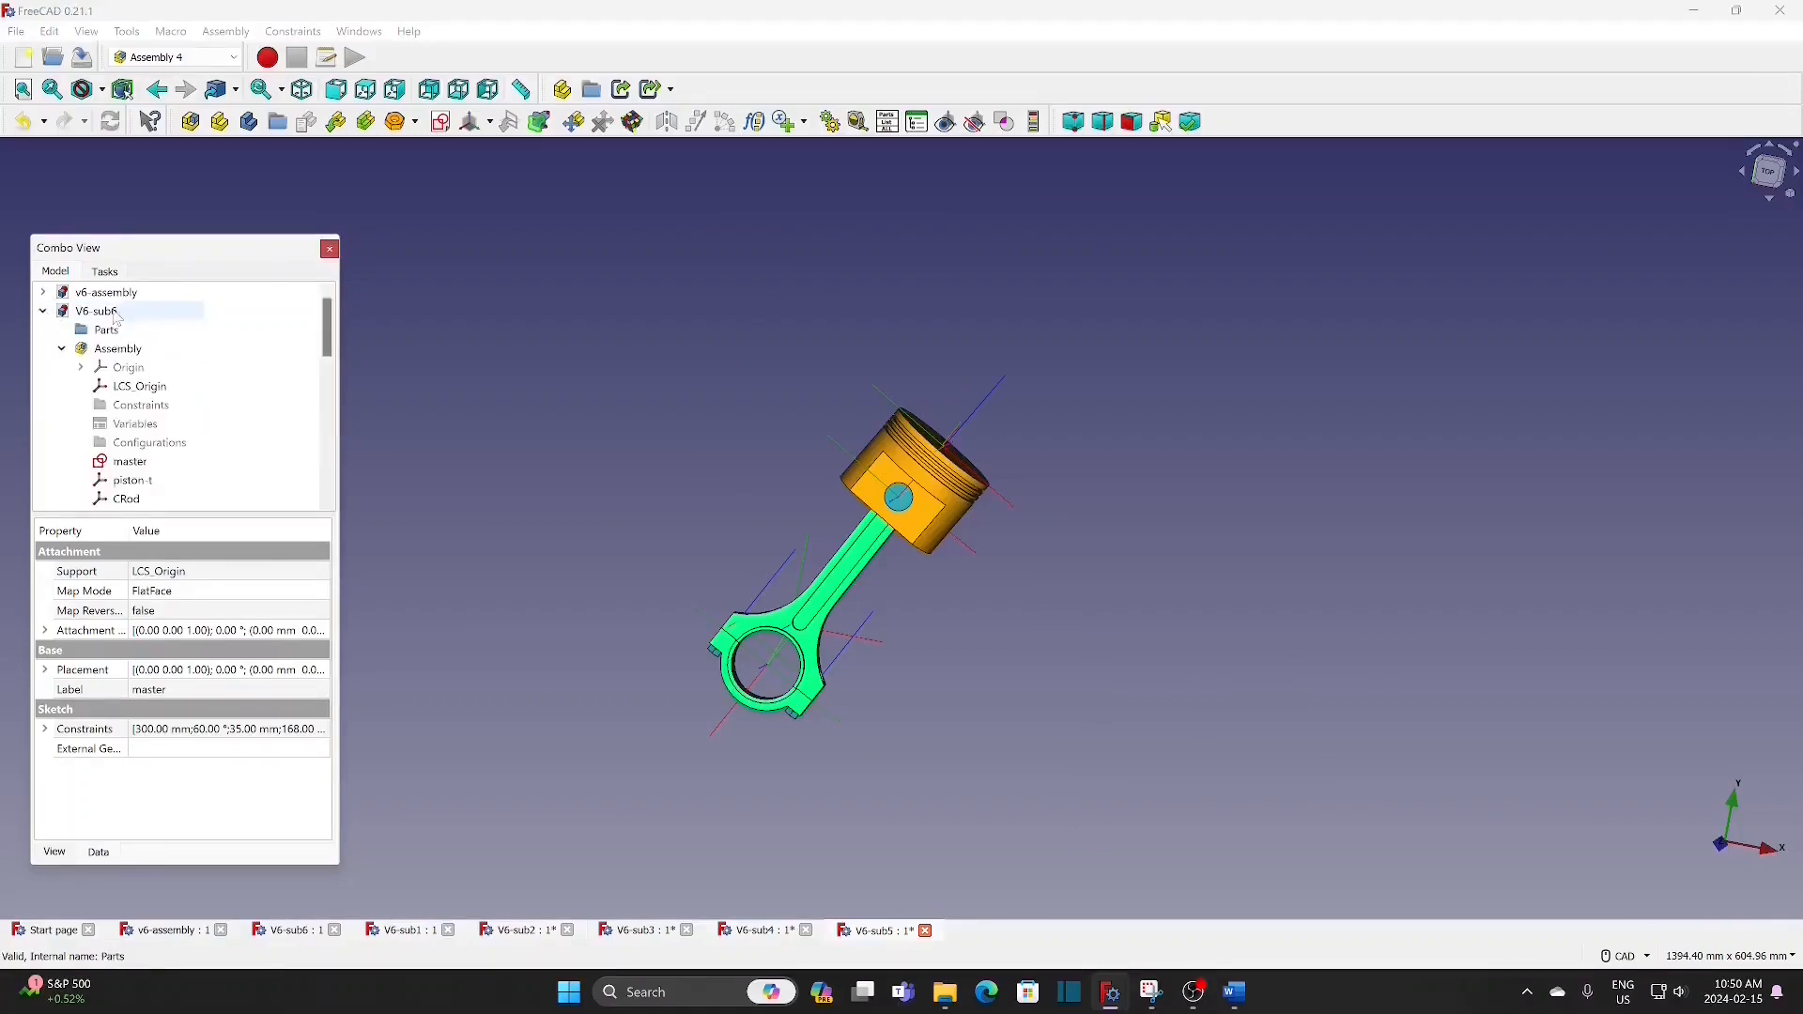
double_click(139, 464)
scroll(830, 683, "up", 3)
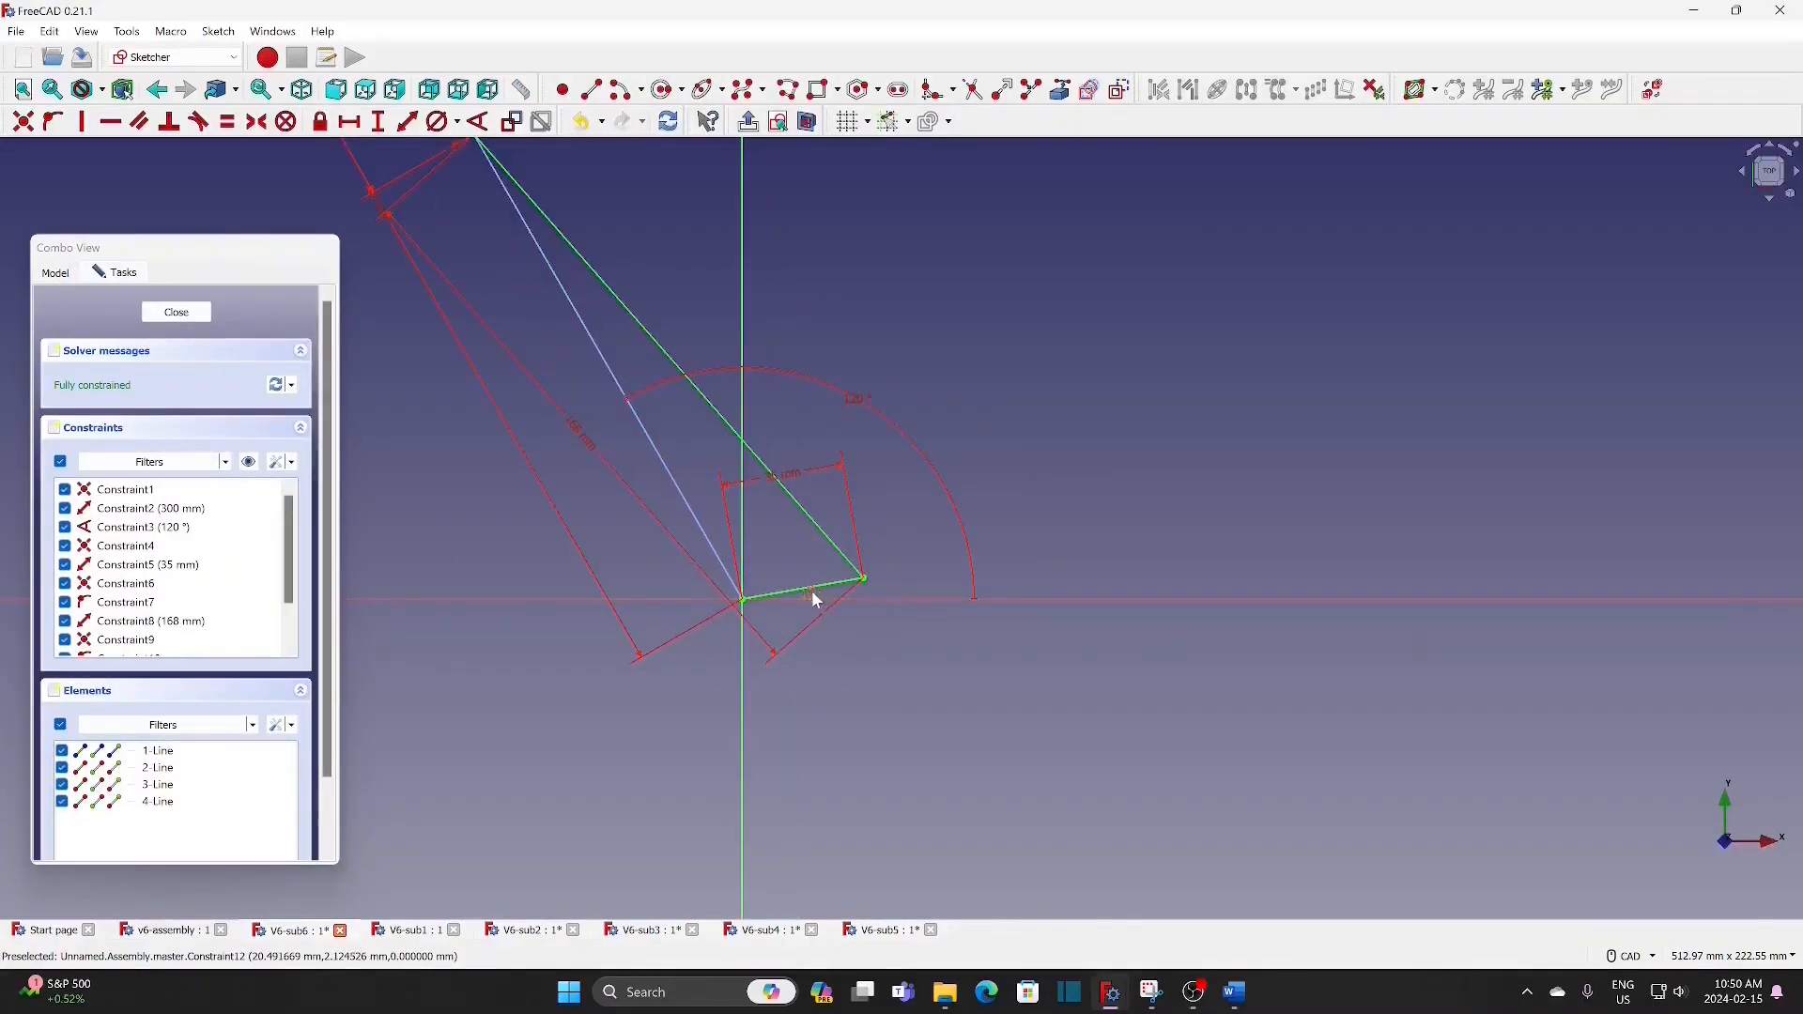
double_click(811, 594)
left_click(1016, 611)
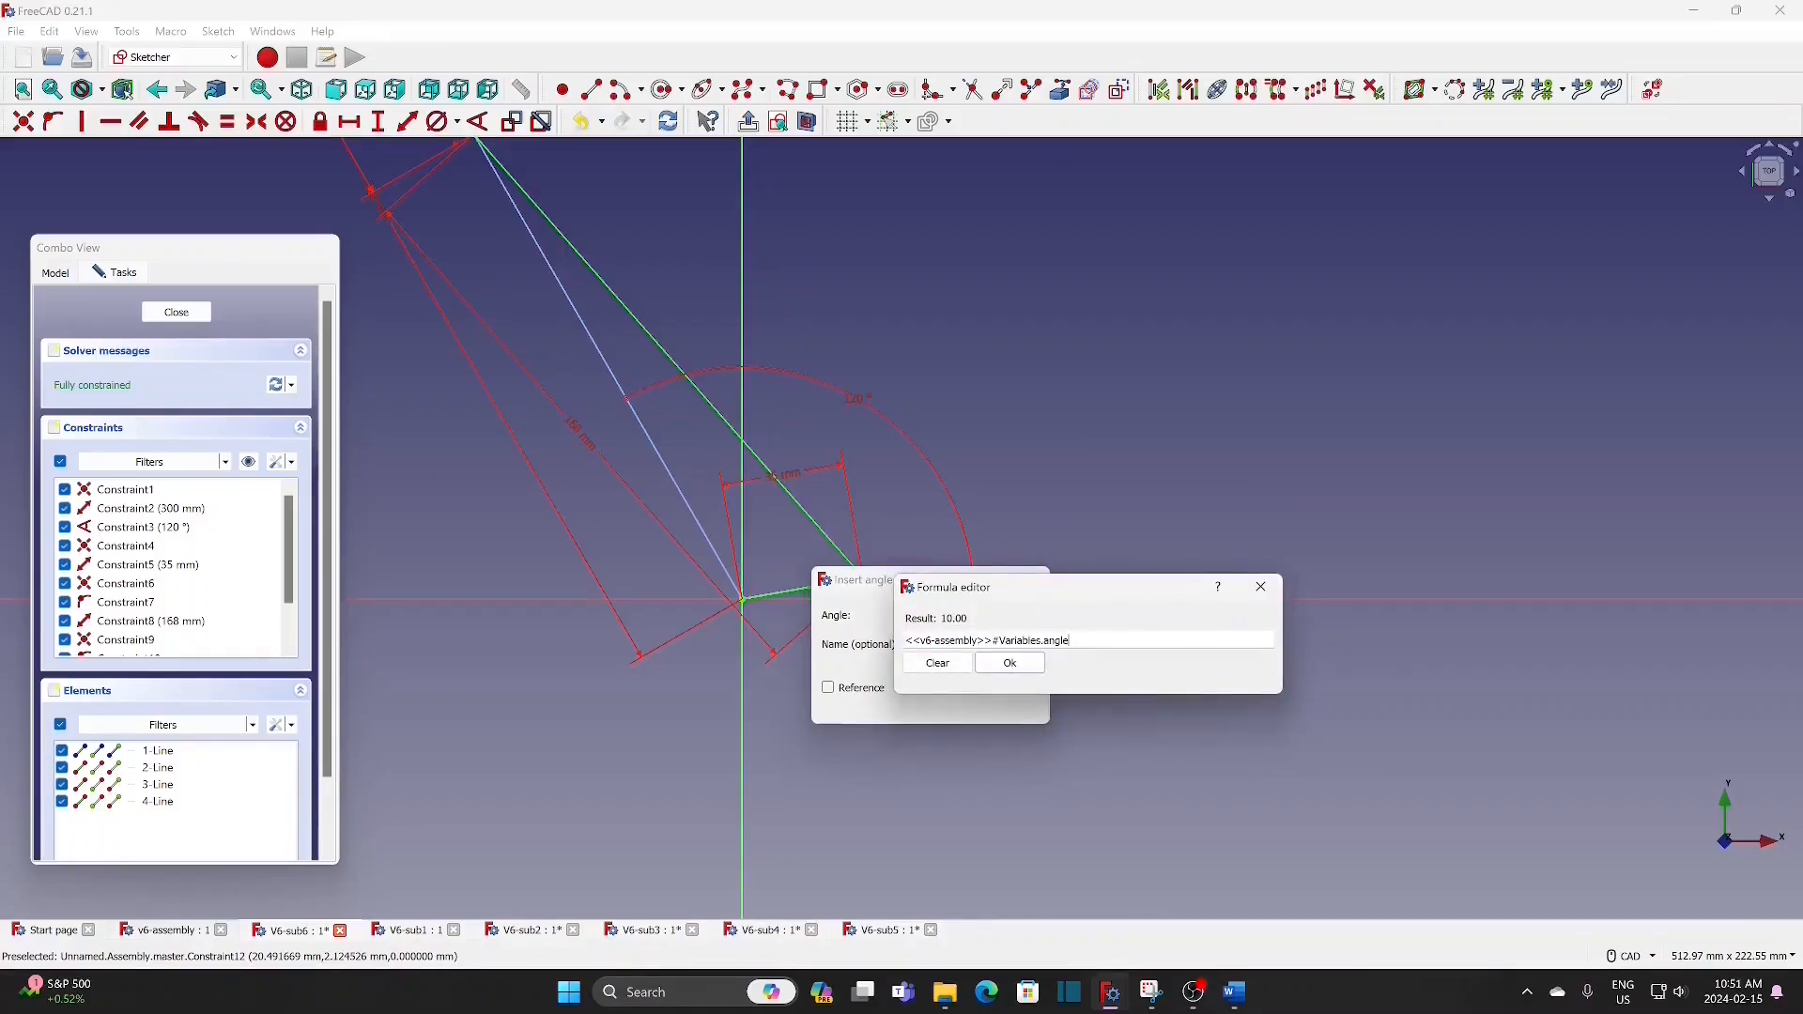
type("+220")
left_click(1009, 665)
left_click(925, 703)
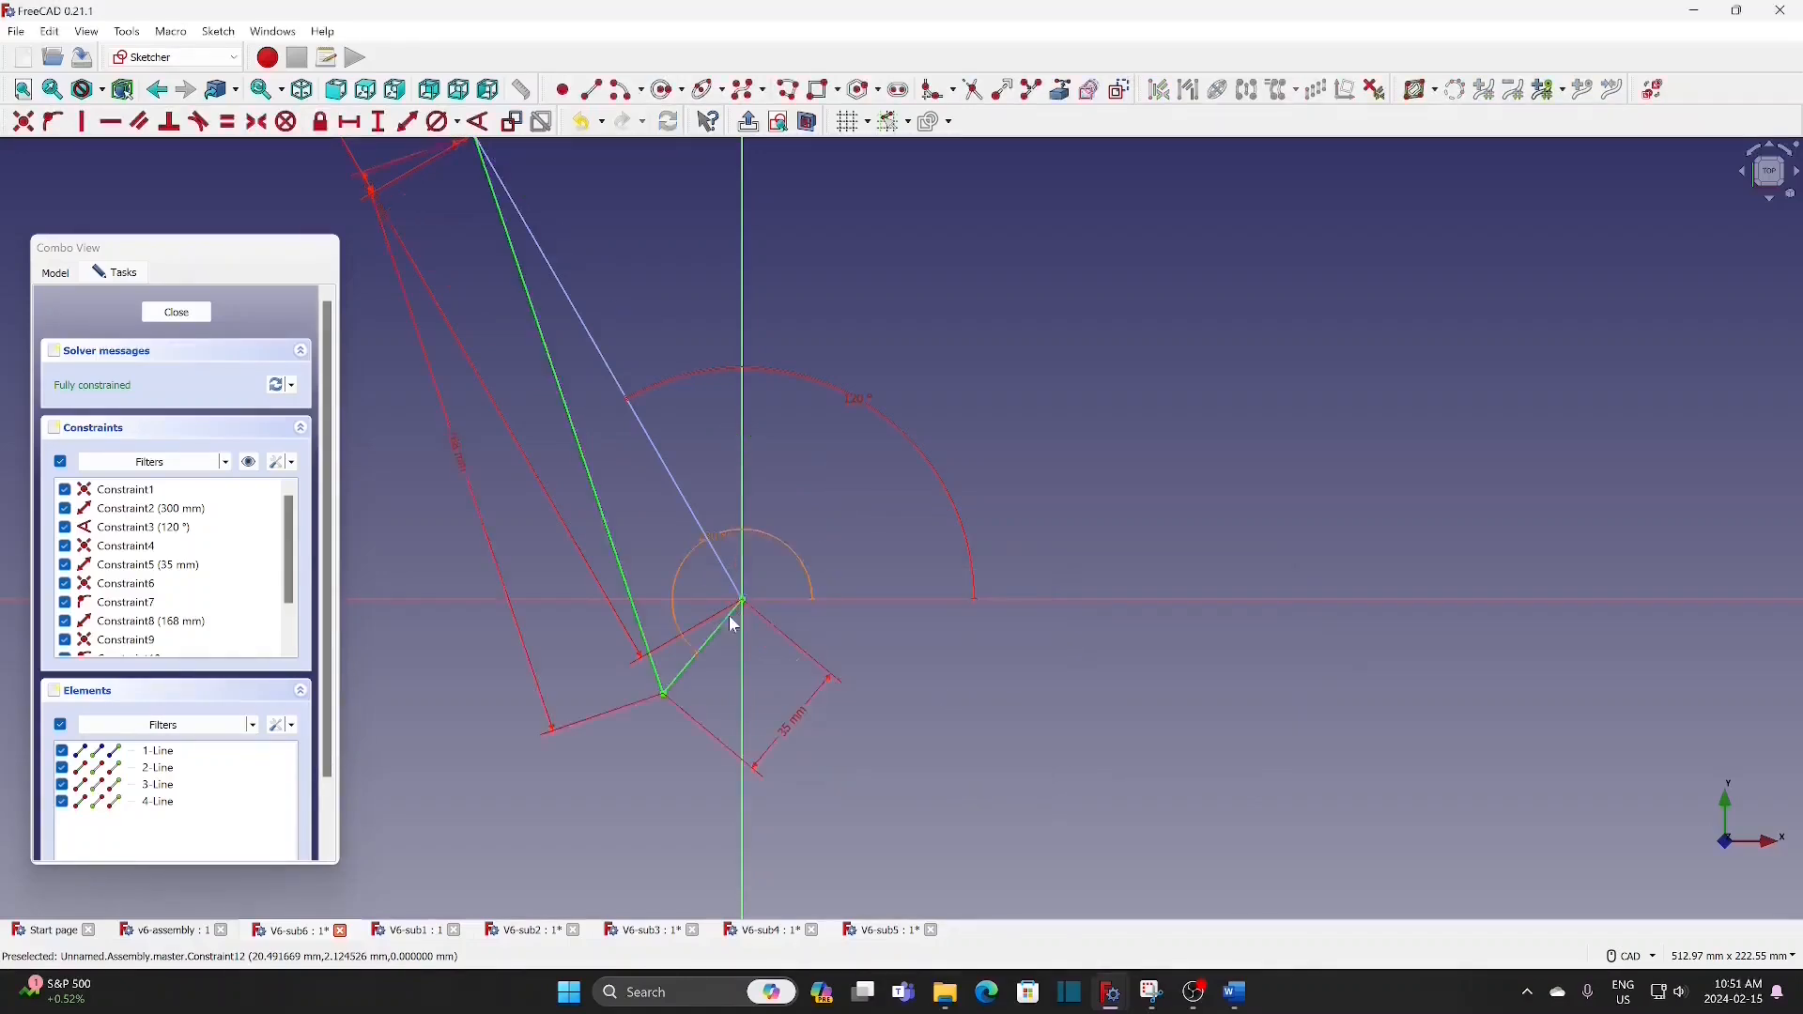
left_click(192, 313)
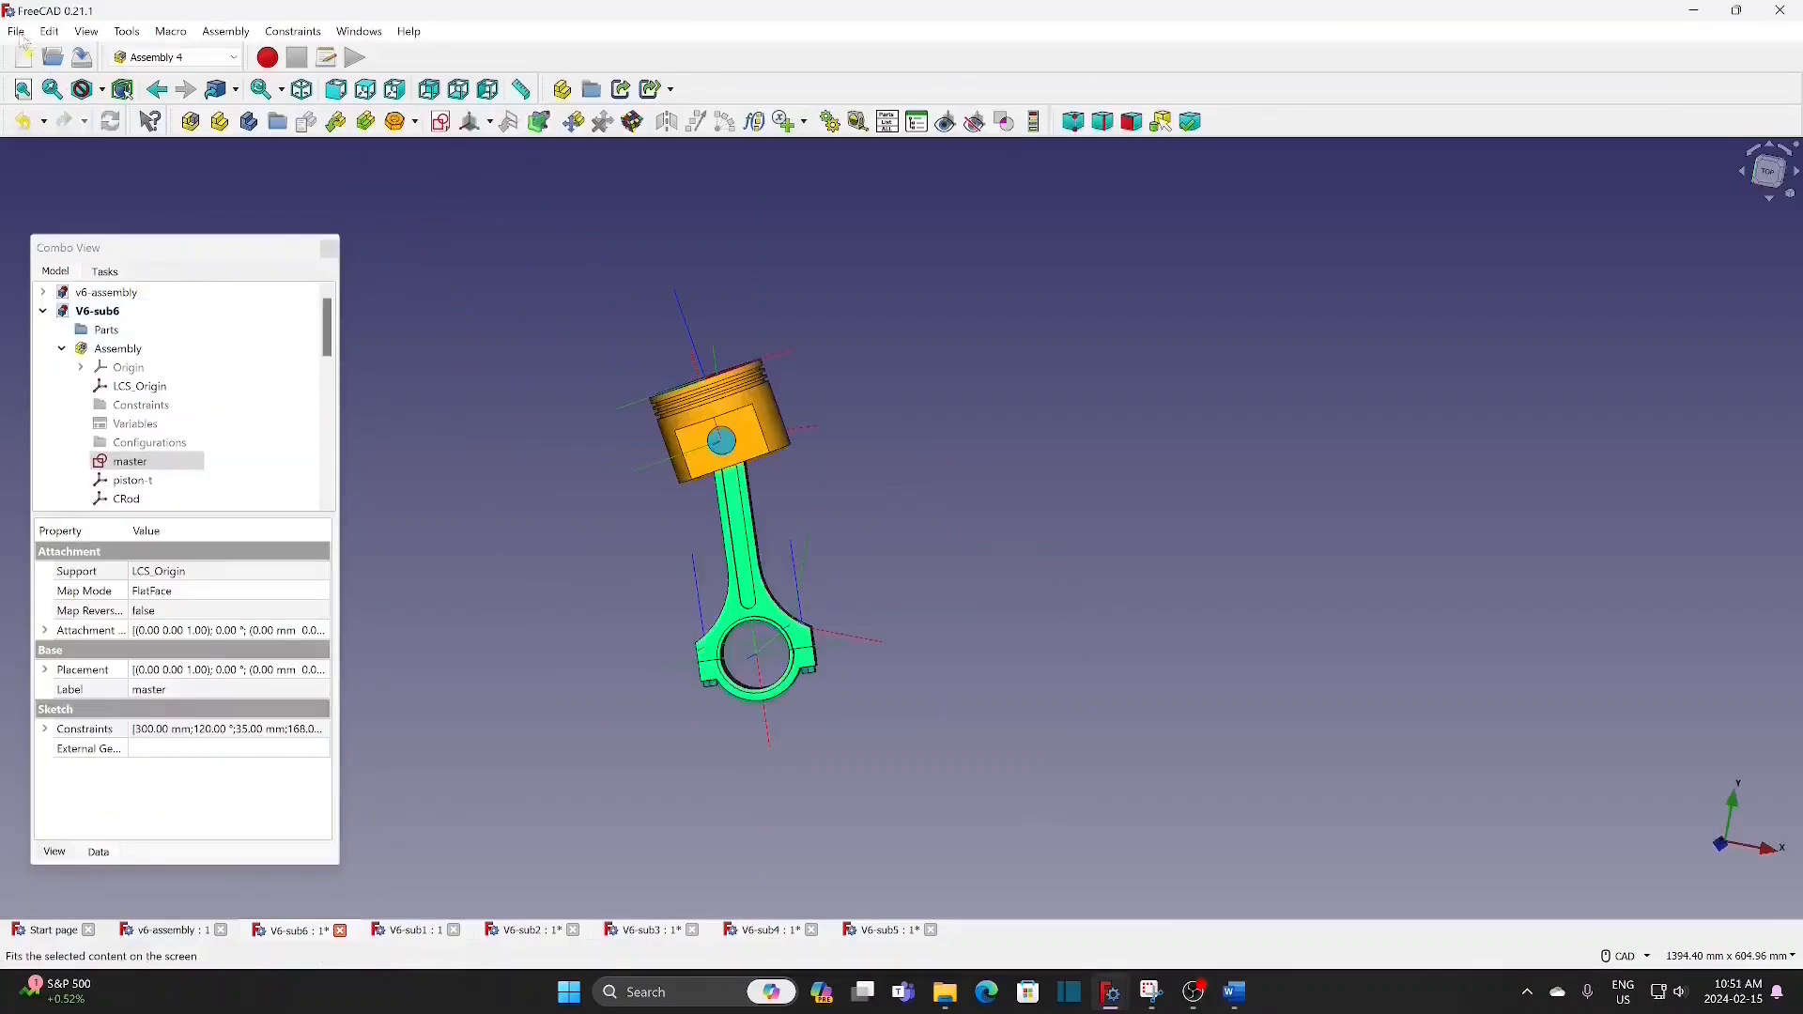
Step: Save the V6-sub6 document and collapse its tree
left_click(15, 32)
left_click(42, 172)
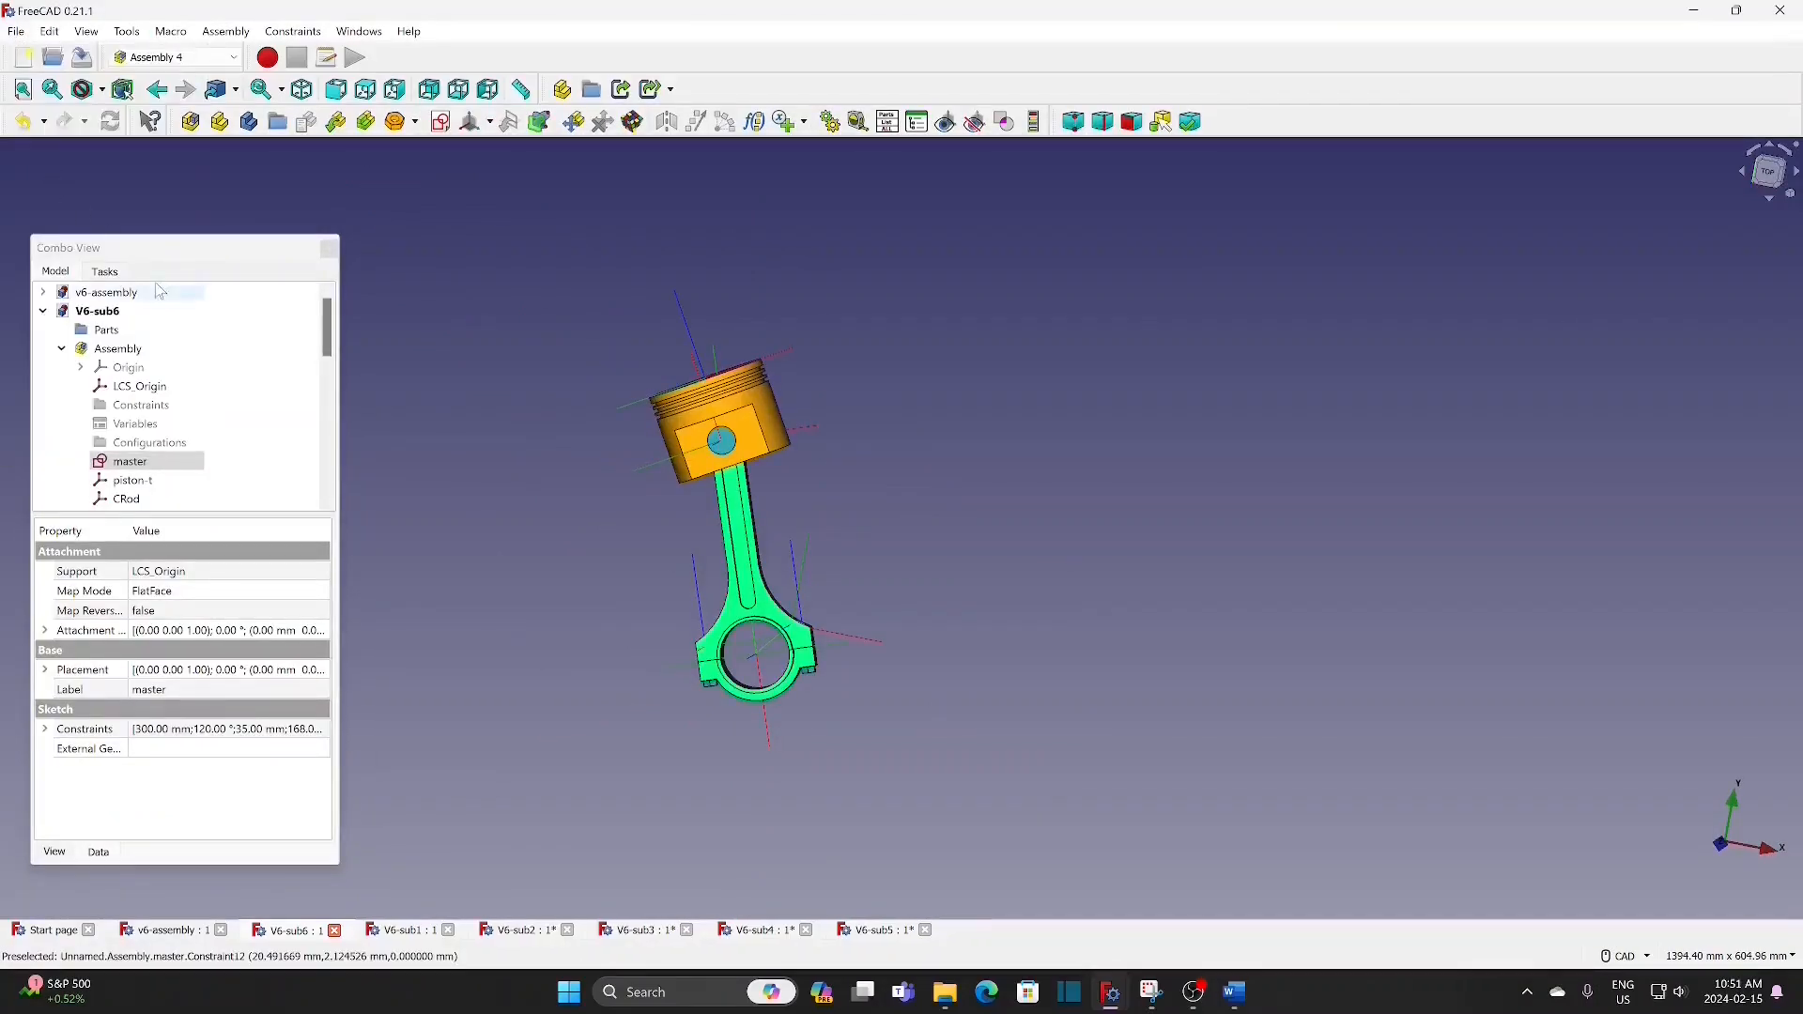
left_click(44, 313)
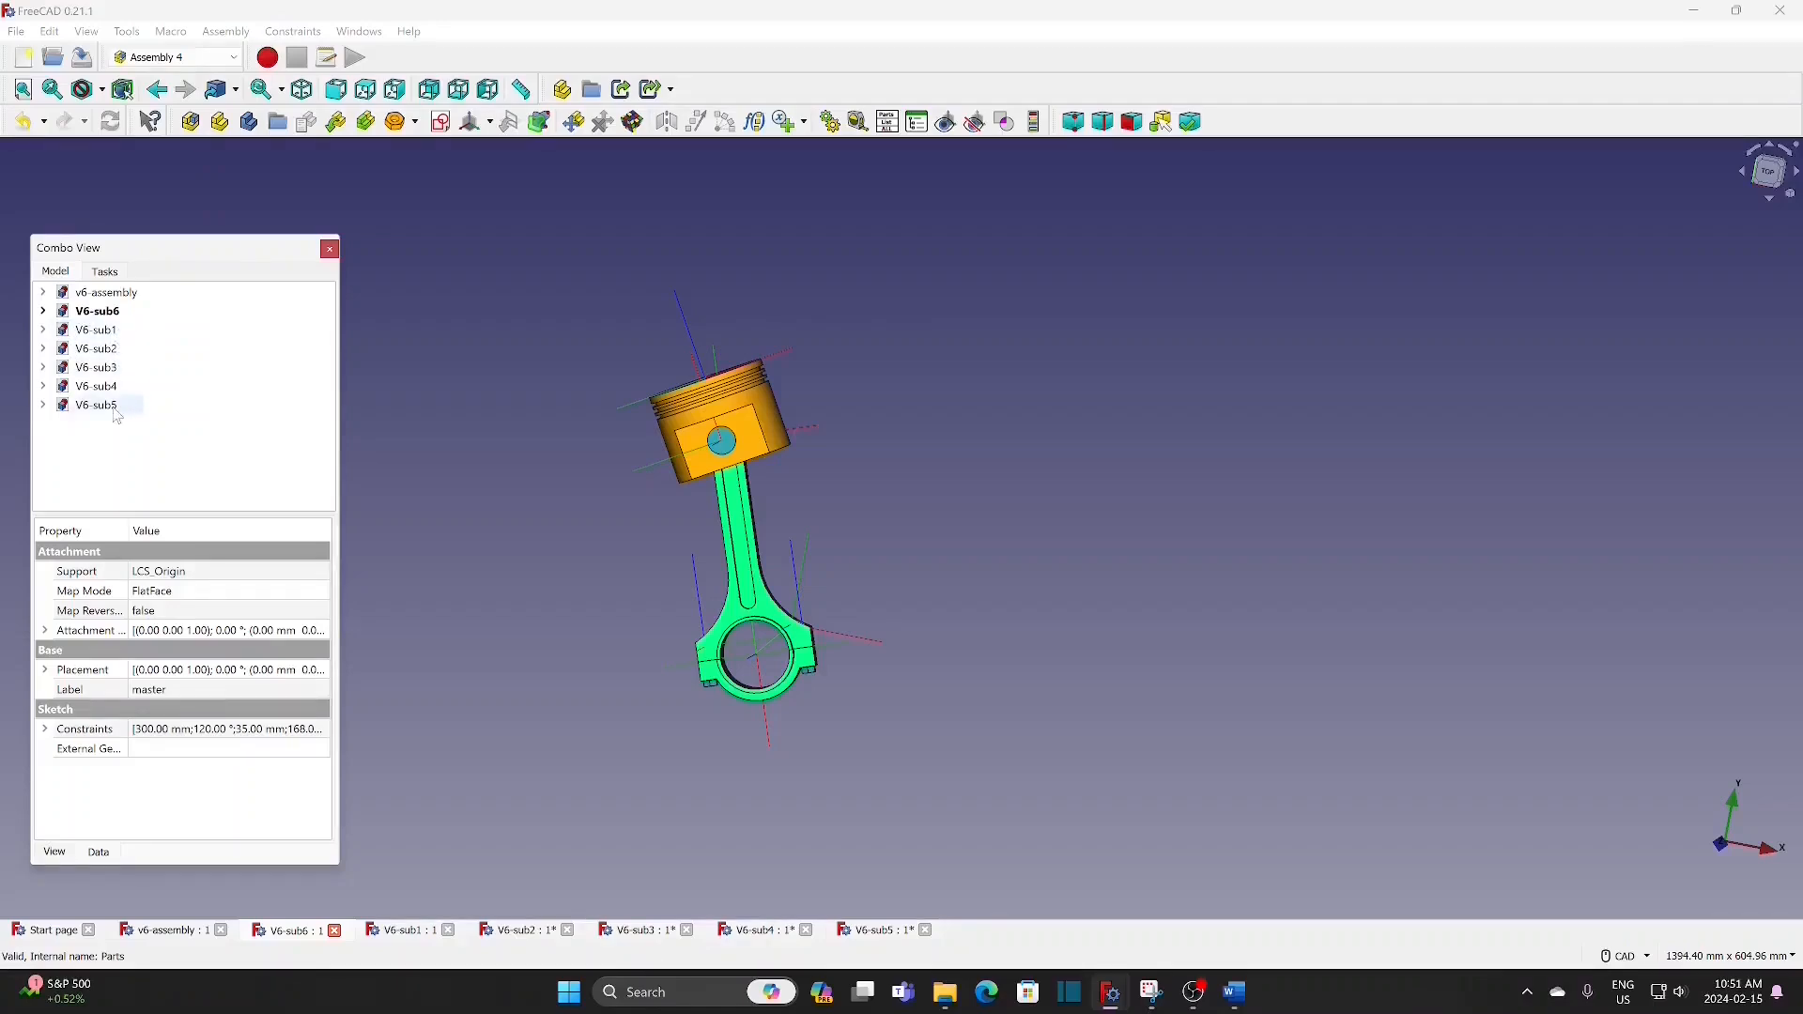
Step: Insert the V6_sub1 assembly as a linked part named V6_sub1 into the v6-assembly document's Assembly
left_click(44, 293)
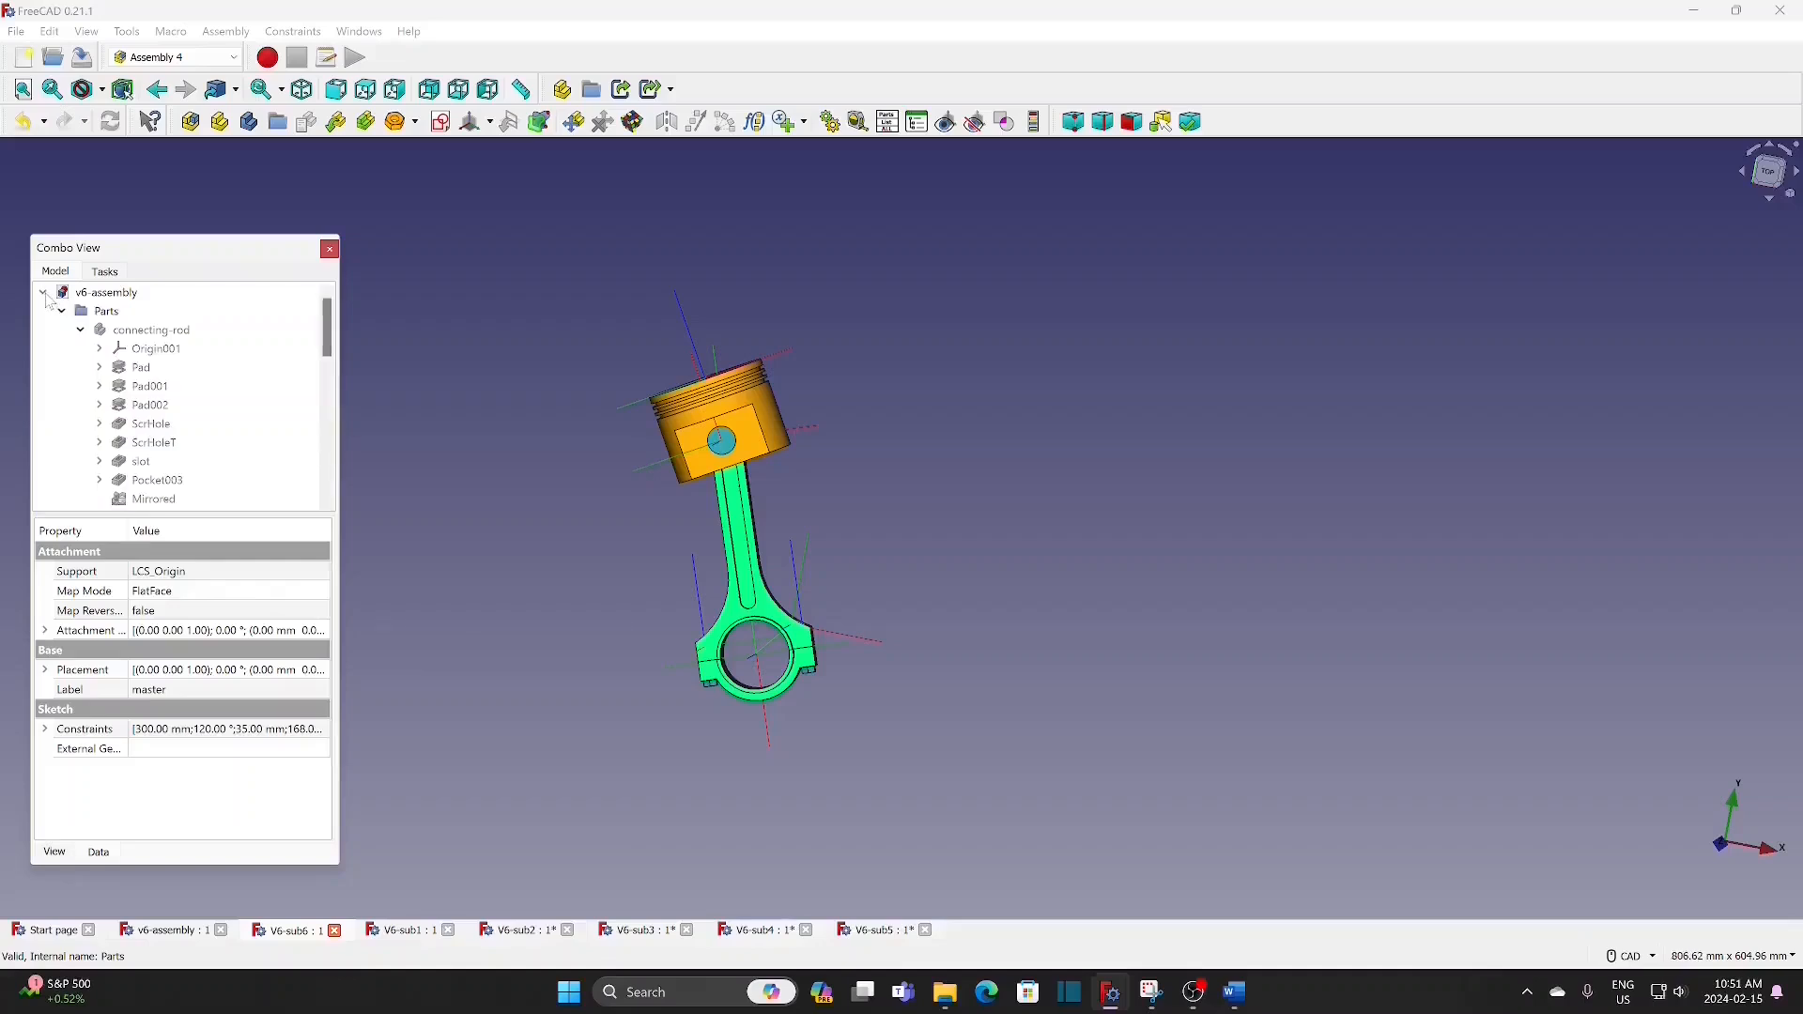
left_click_drag(327, 320, 318, 435)
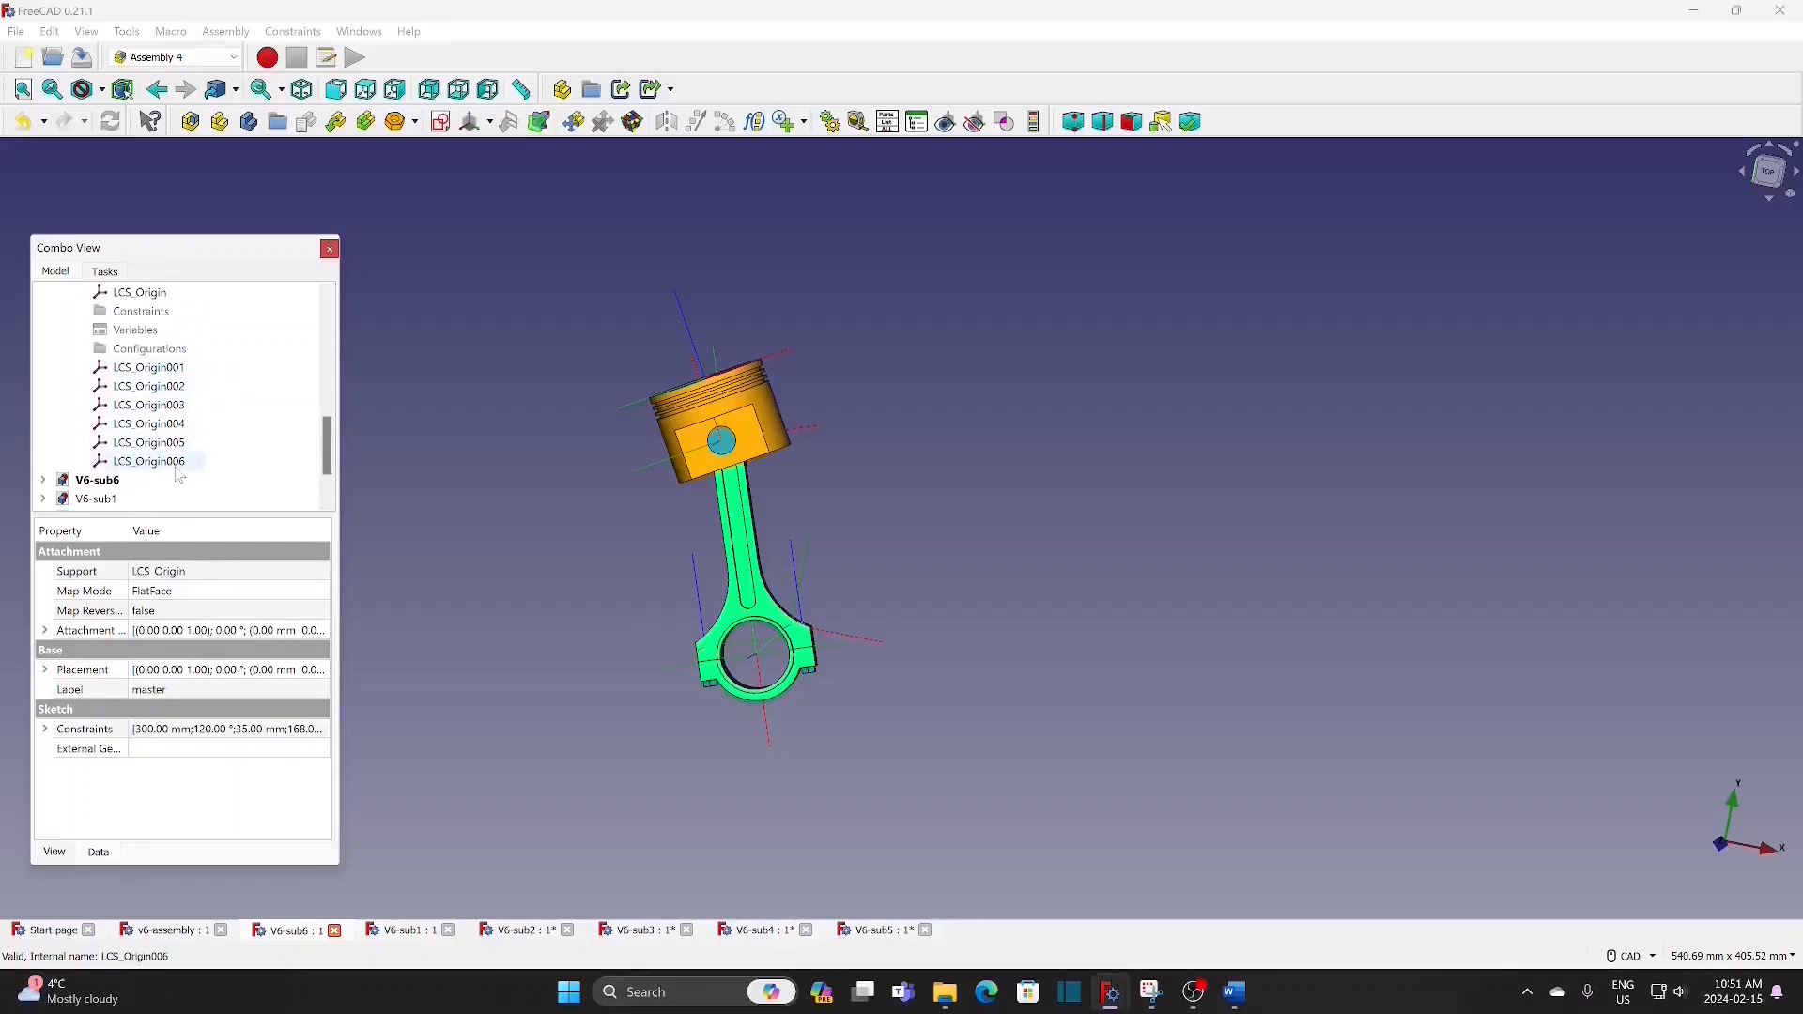
scroll(318, 458, "up", 2)
left_click(133, 374)
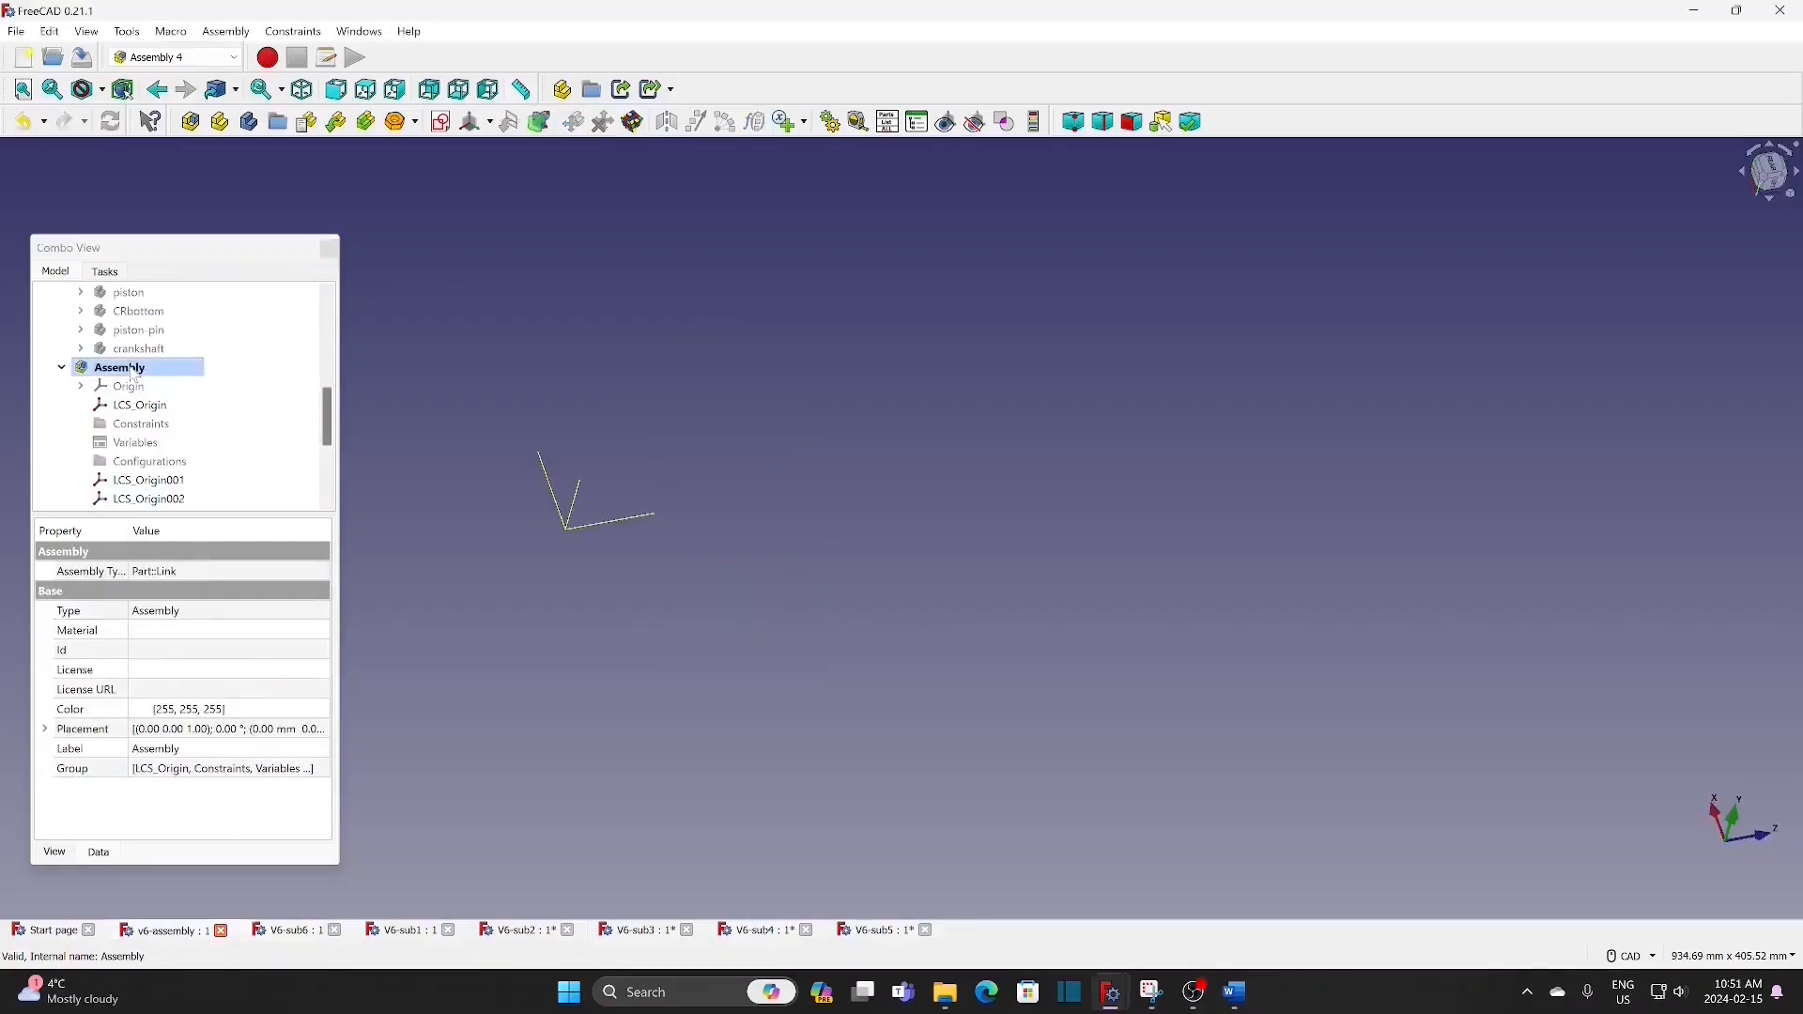
left_click(335, 121)
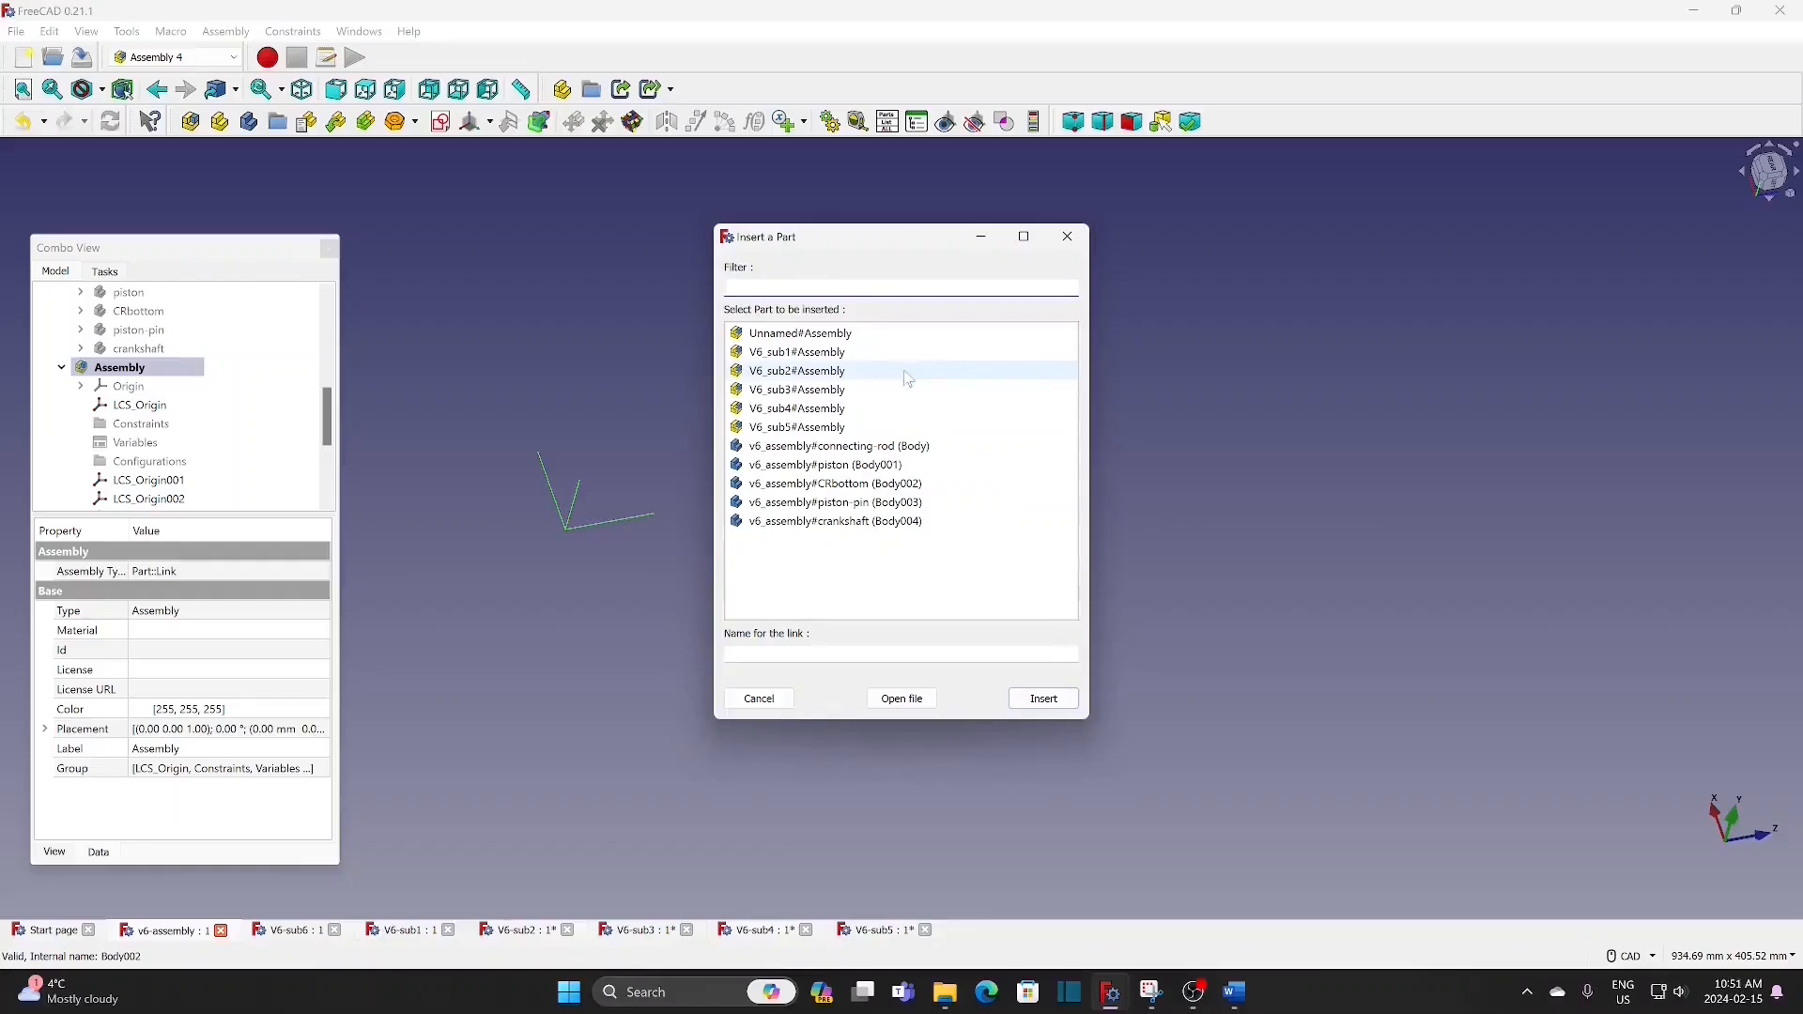
left_click(841, 352)
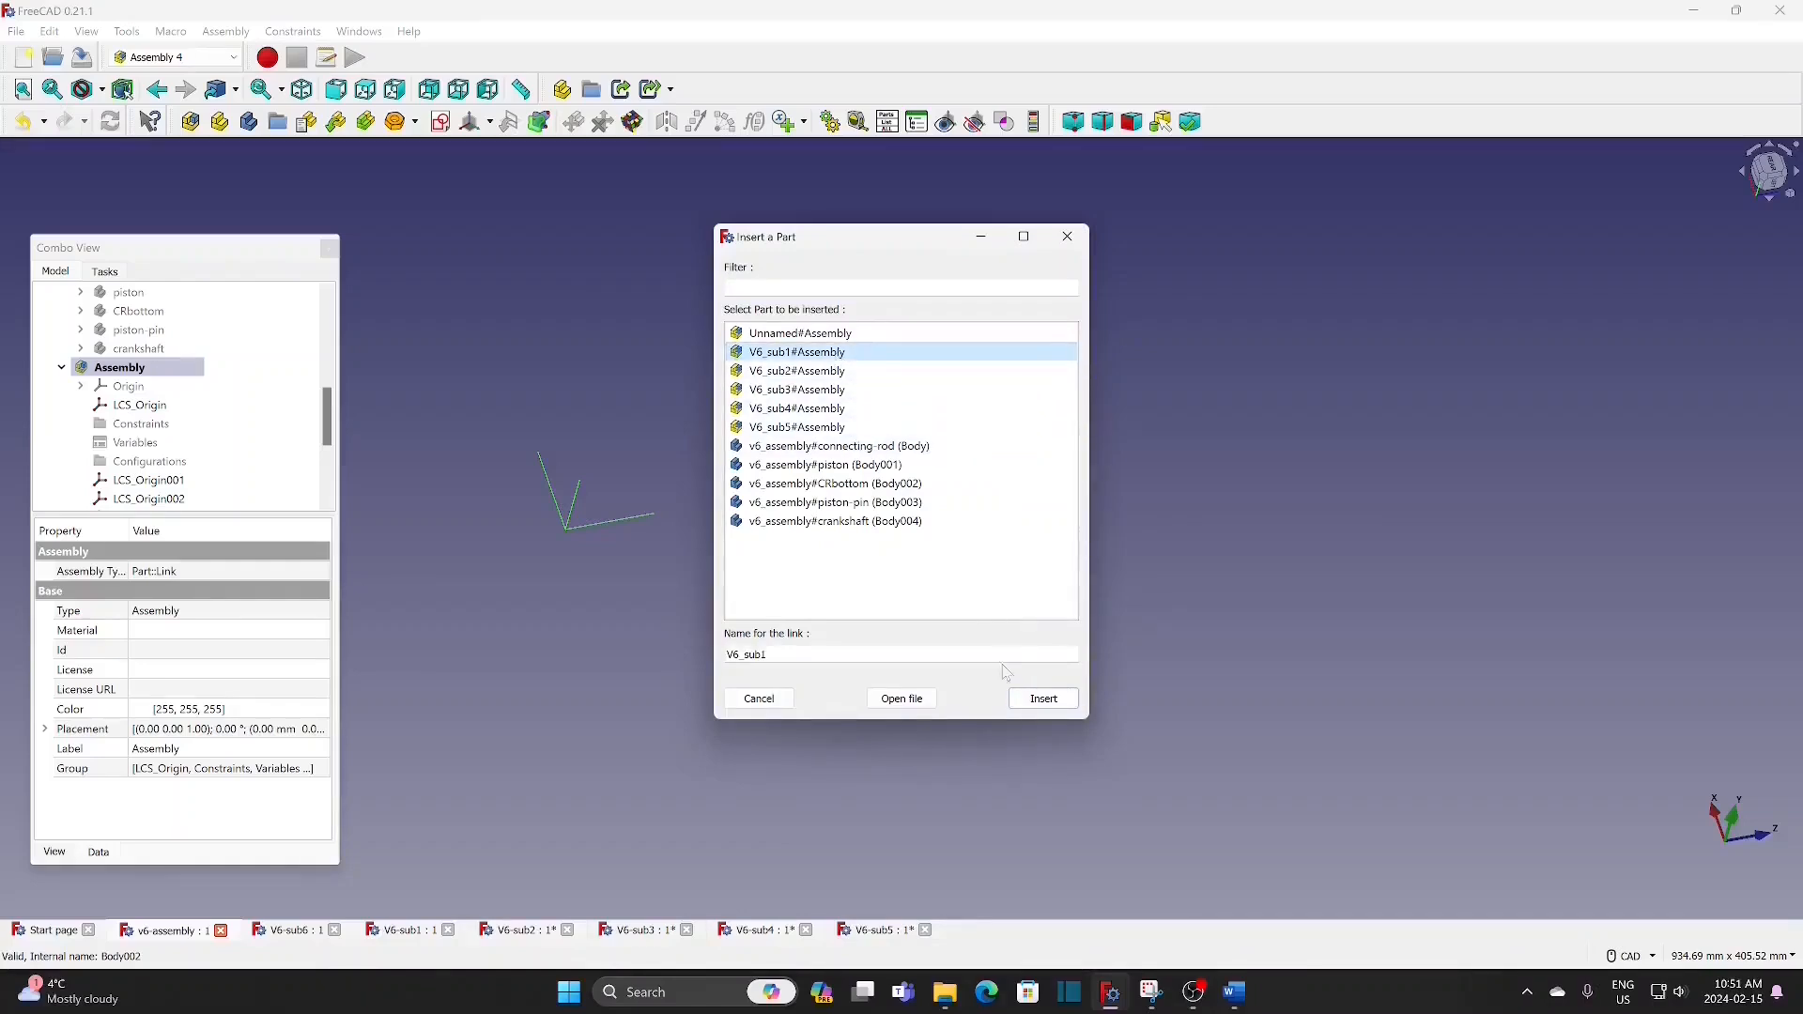
left_click(1044, 699)
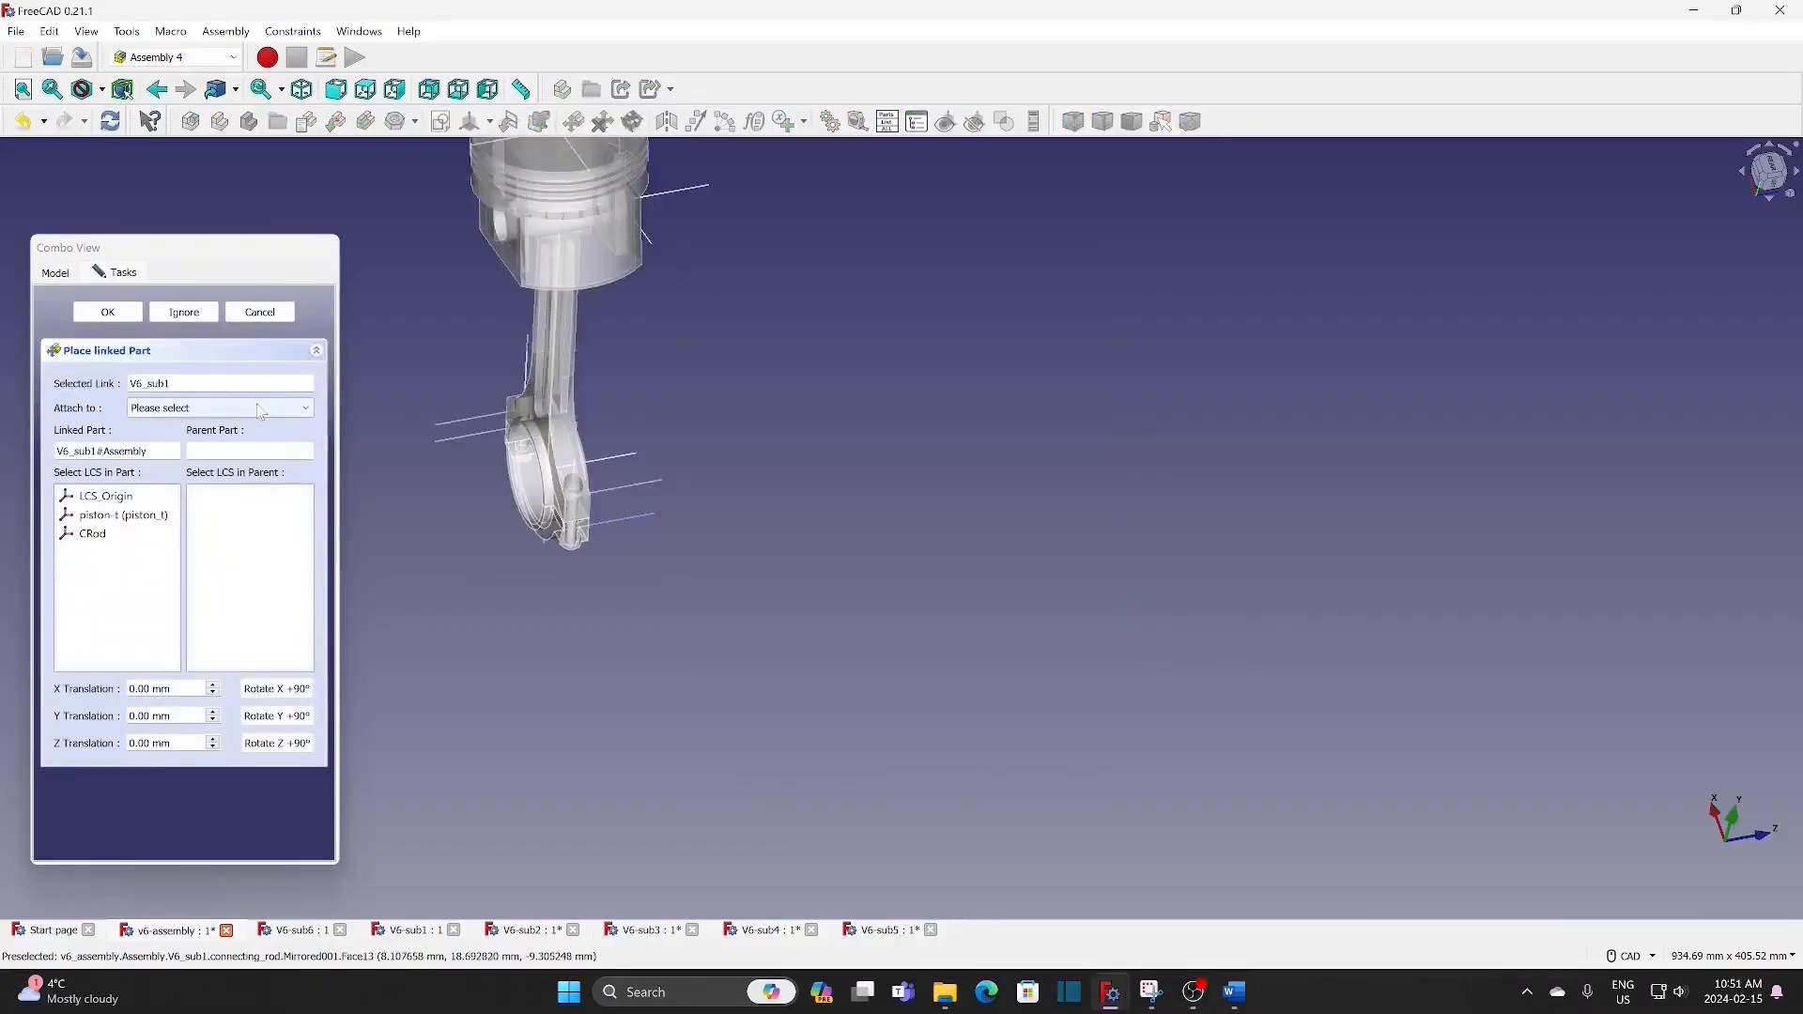
Step: Attach the V6_sub1 link's LCS_Origin to LCS_Origin001 of the Parent Assembly and accept the placement
left_click(261, 411)
left_click(229, 446)
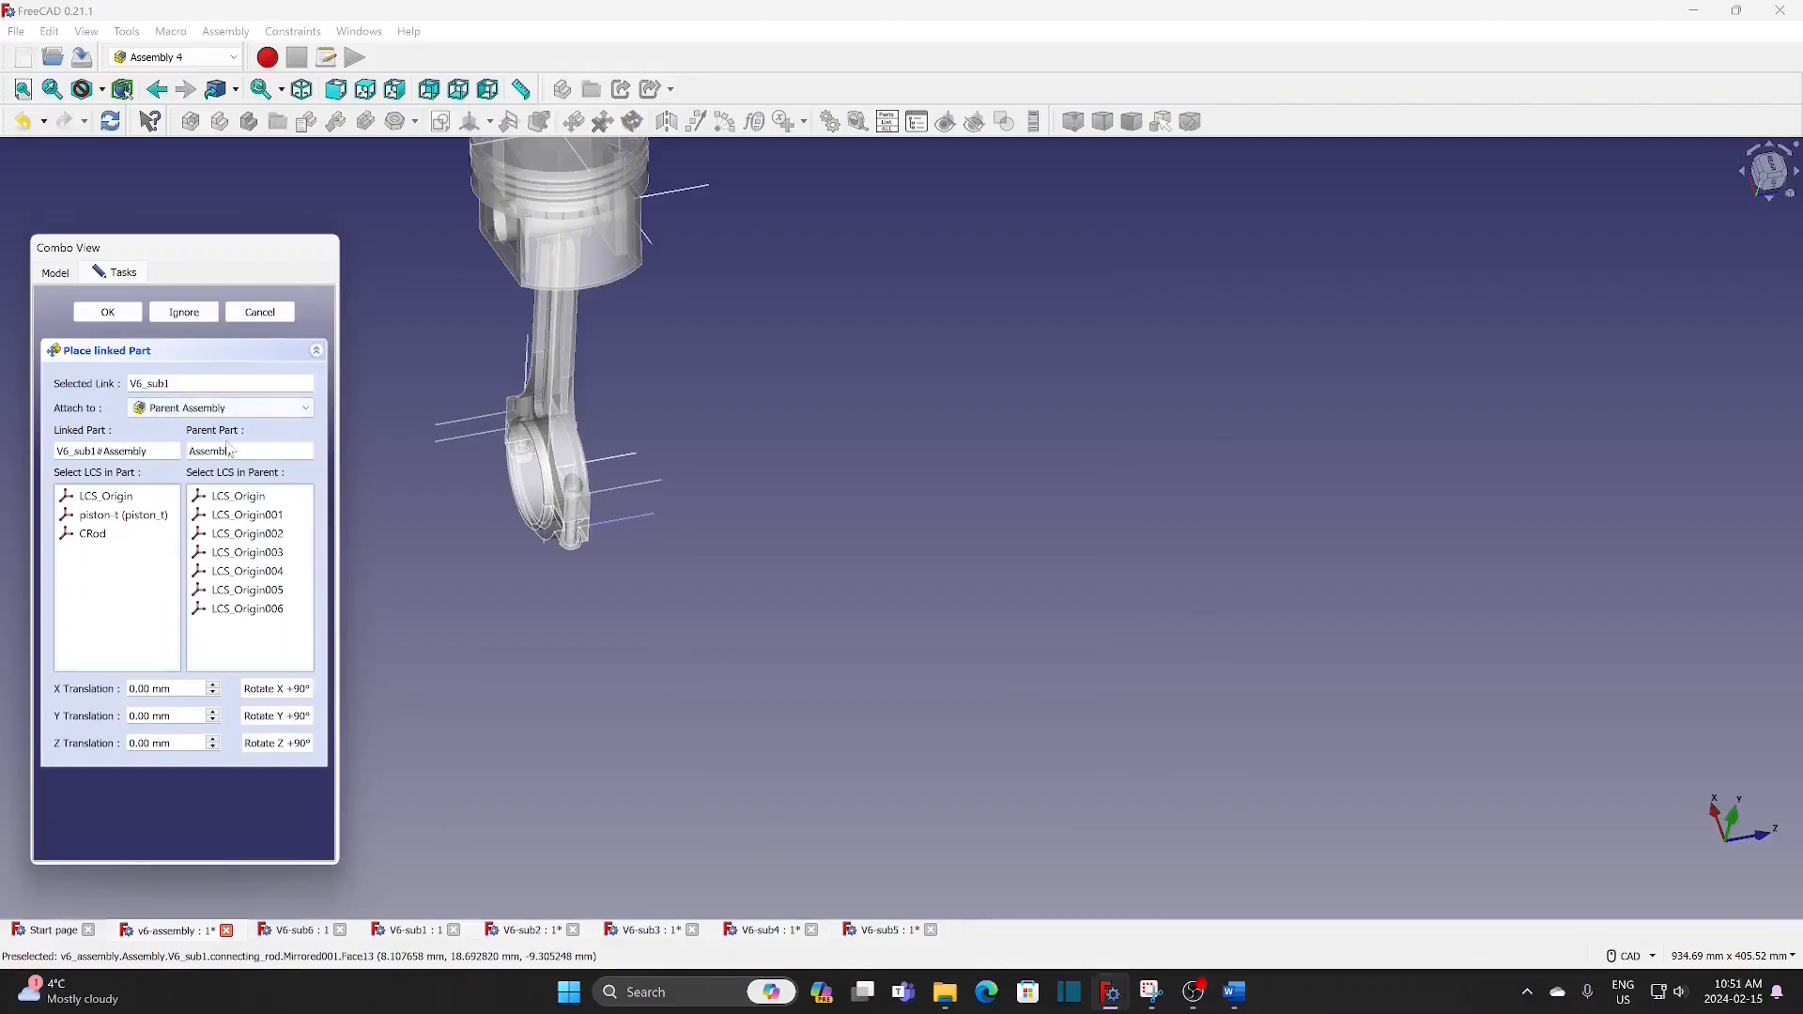
left_click(243, 516)
left_click(127, 500)
left_click(108, 312)
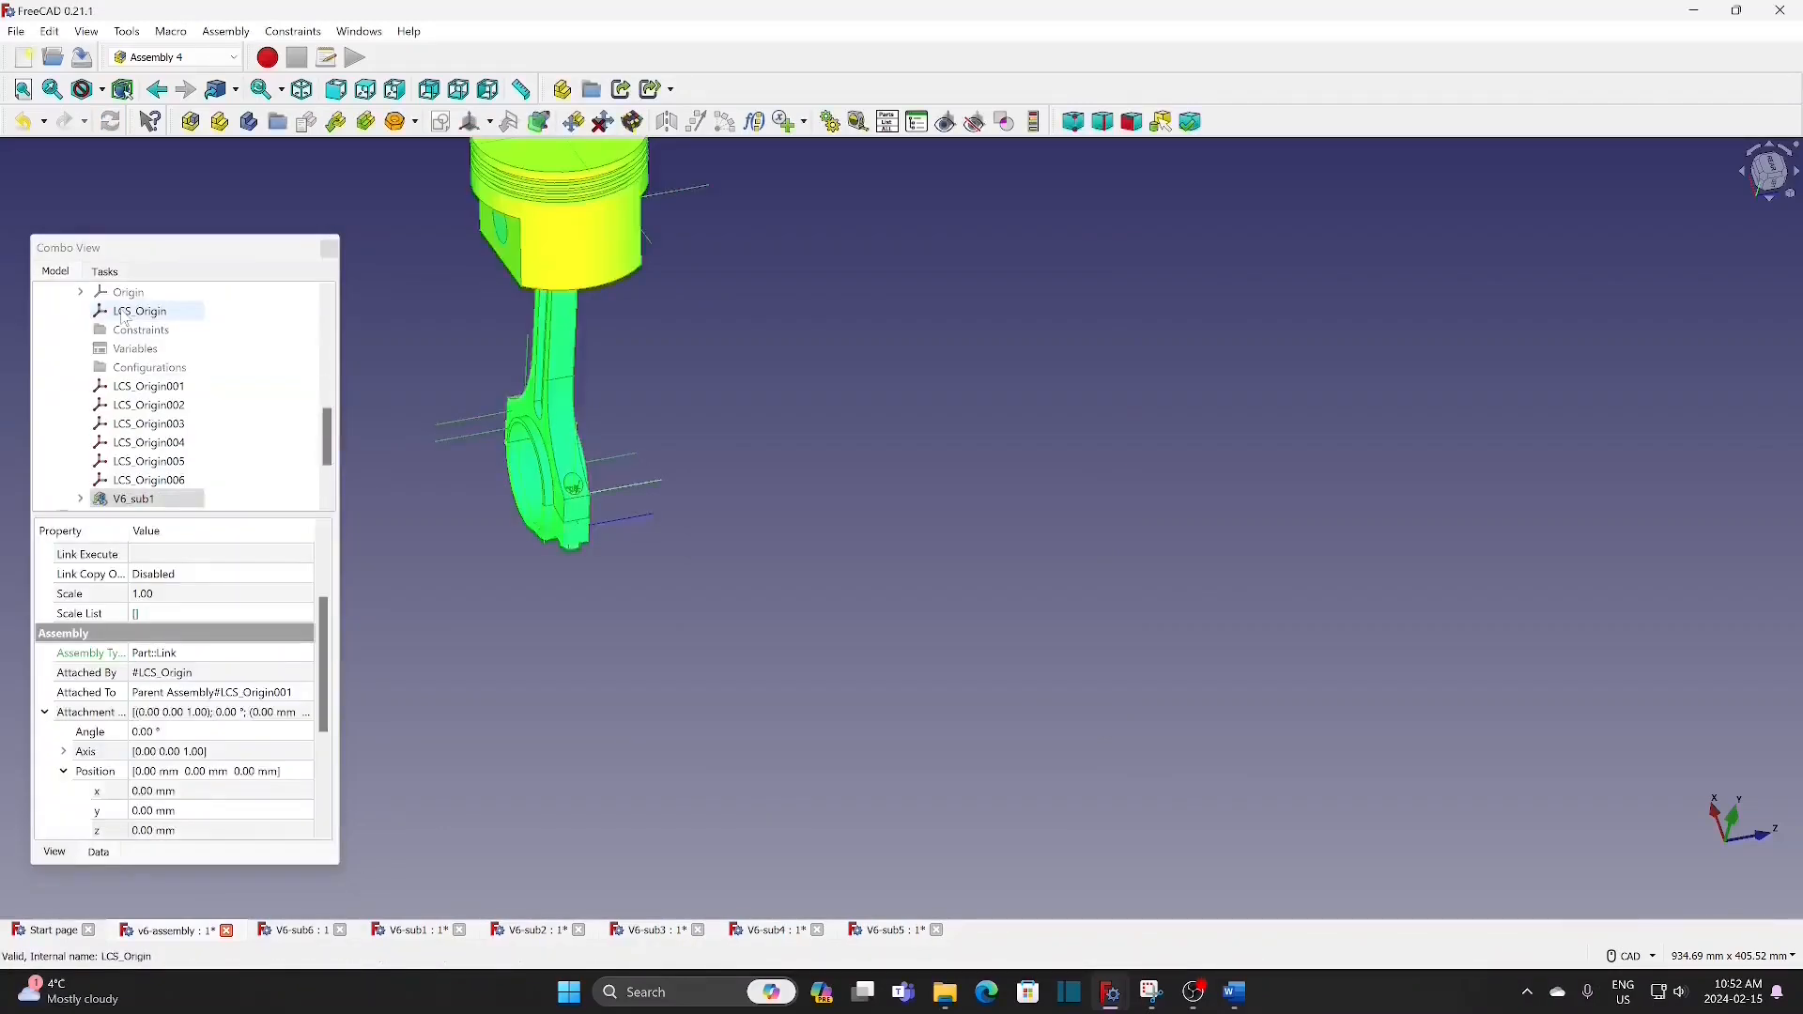
Step: Insert the V6_sub2 assembly as a linked part and attach its LCS_Origin to LCS_Origin002 of the Parent Assembly
left_click(336, 122)
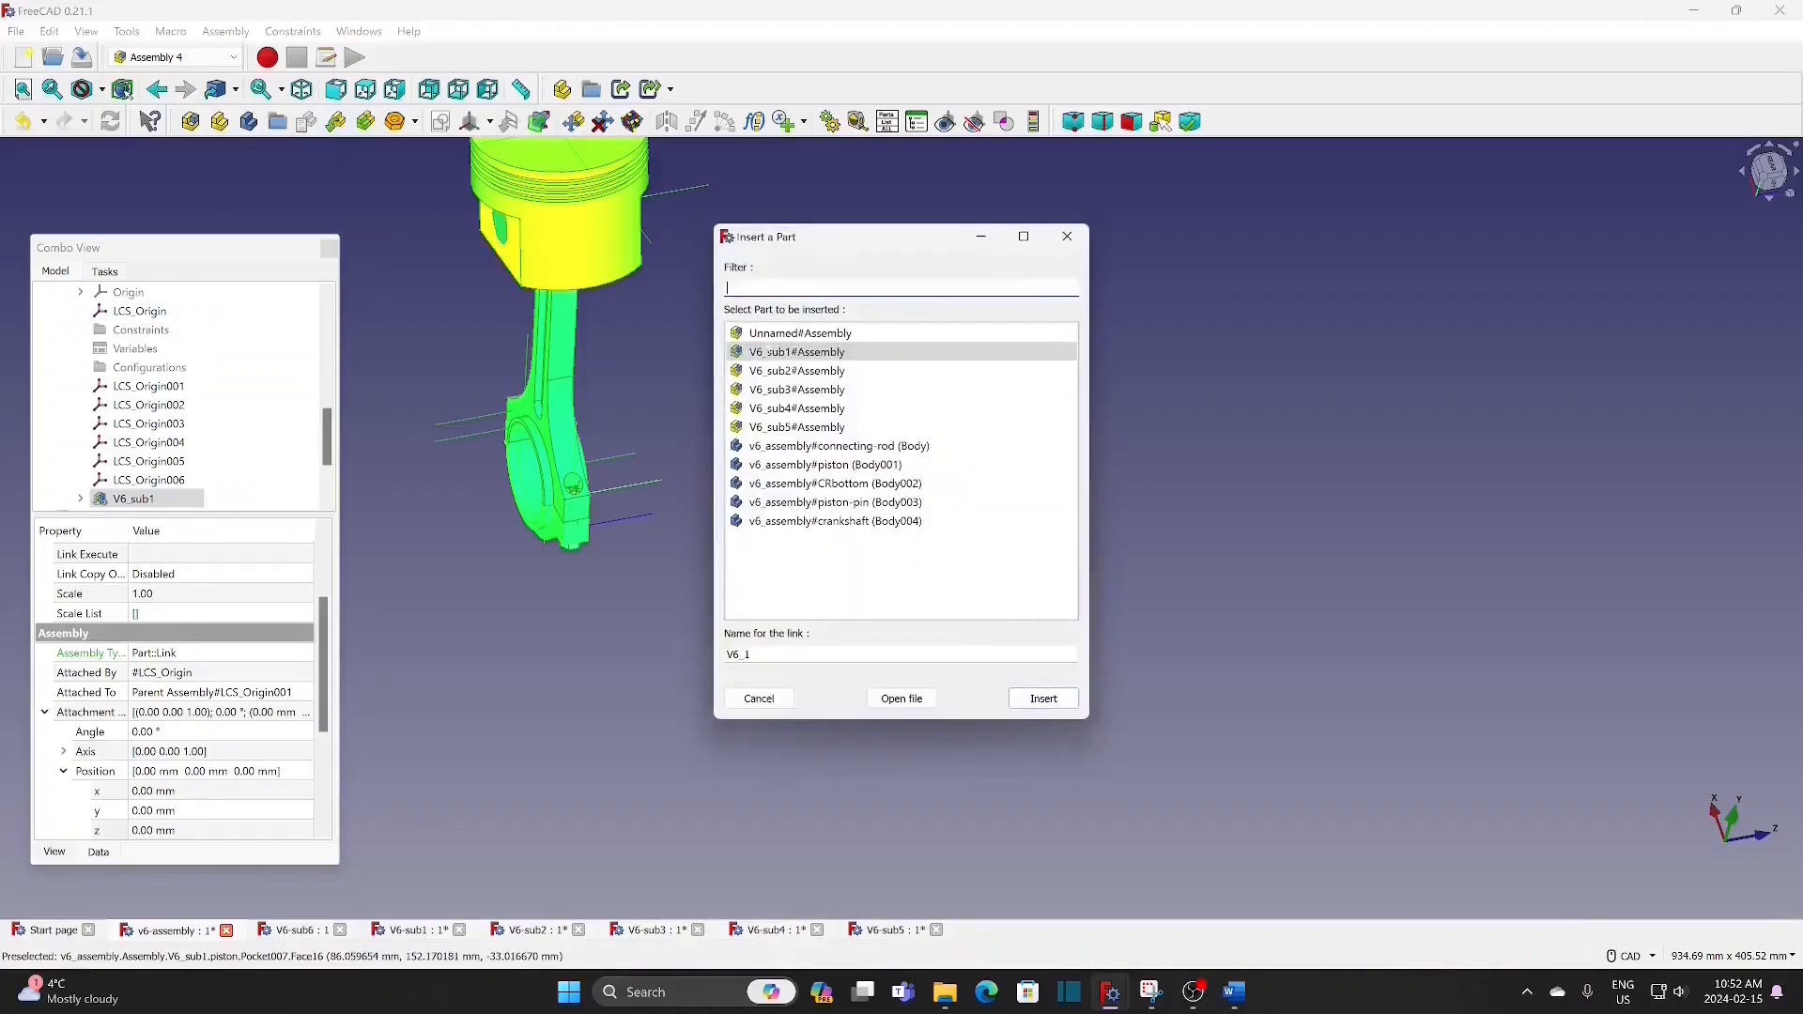
left_click(841, 372)
left_click(1041, 700)
left_click(218, 408)
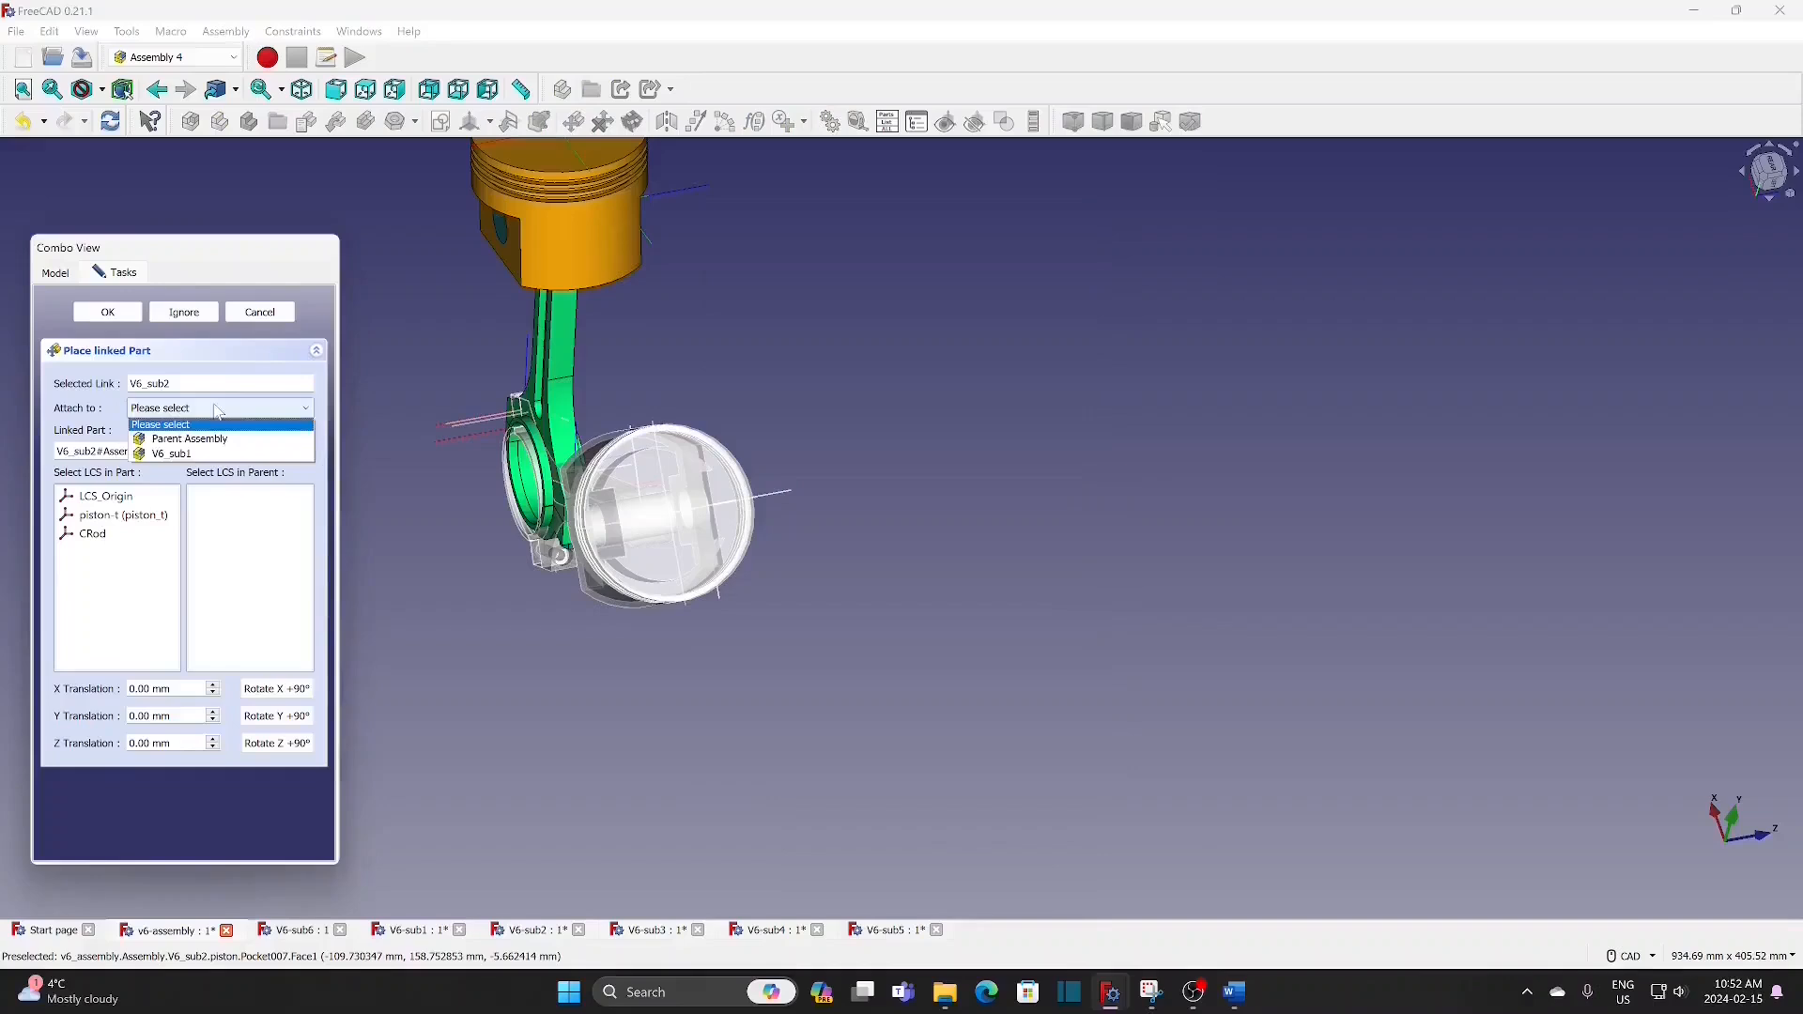
left_click(188, 438)
left_click(246, 533)
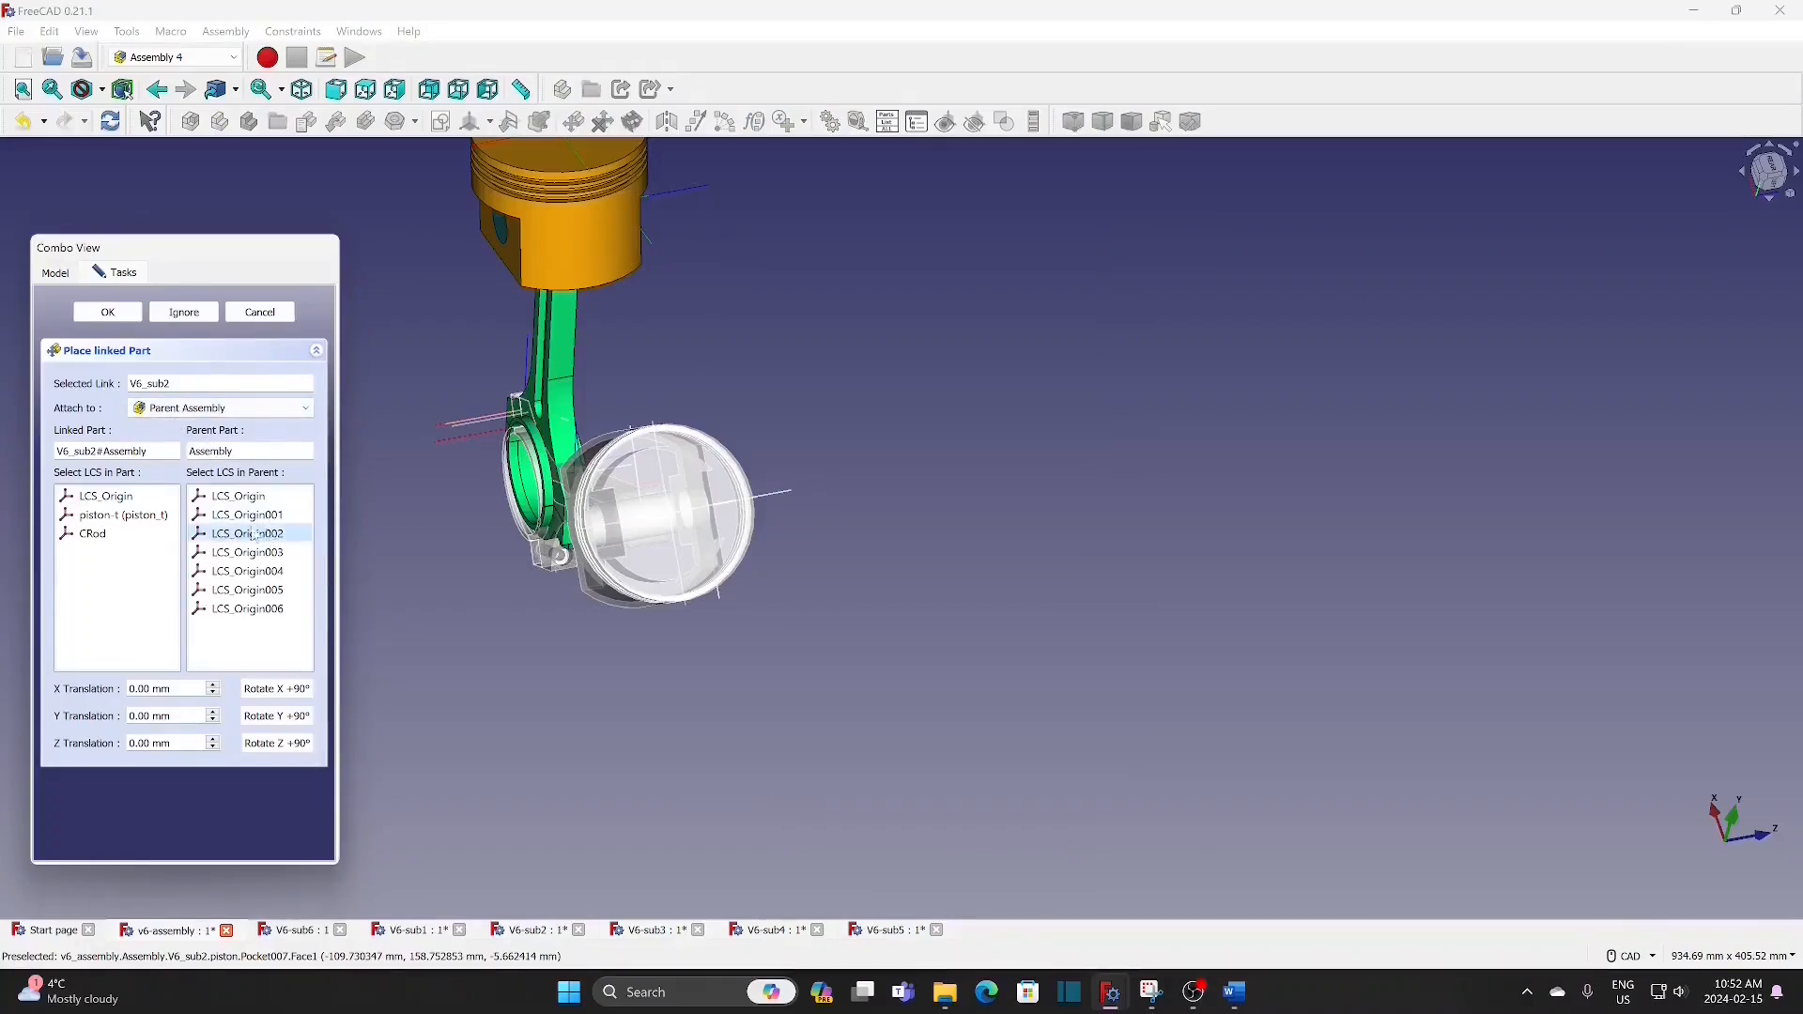
left_click(120, 501)
left_click(108, 312)
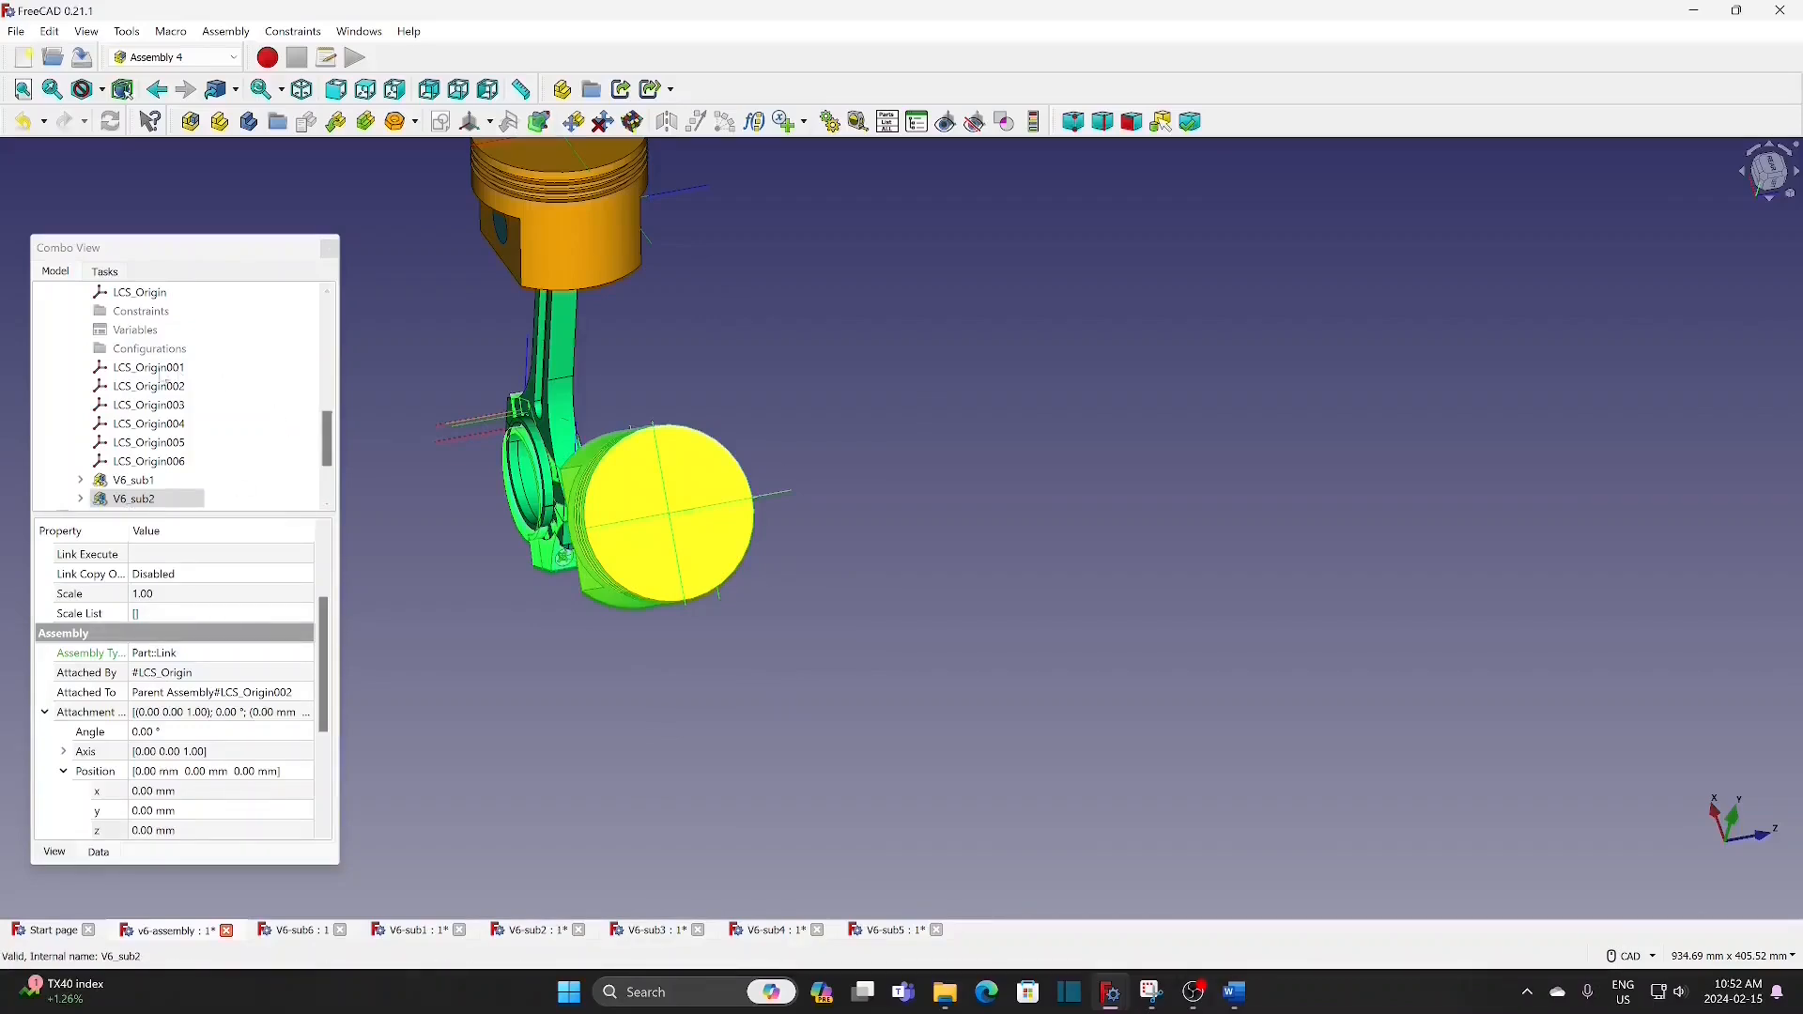
Step: Set the x position of LCS_Origin001's attachment offset to 78 mm
left_click(157, 372)
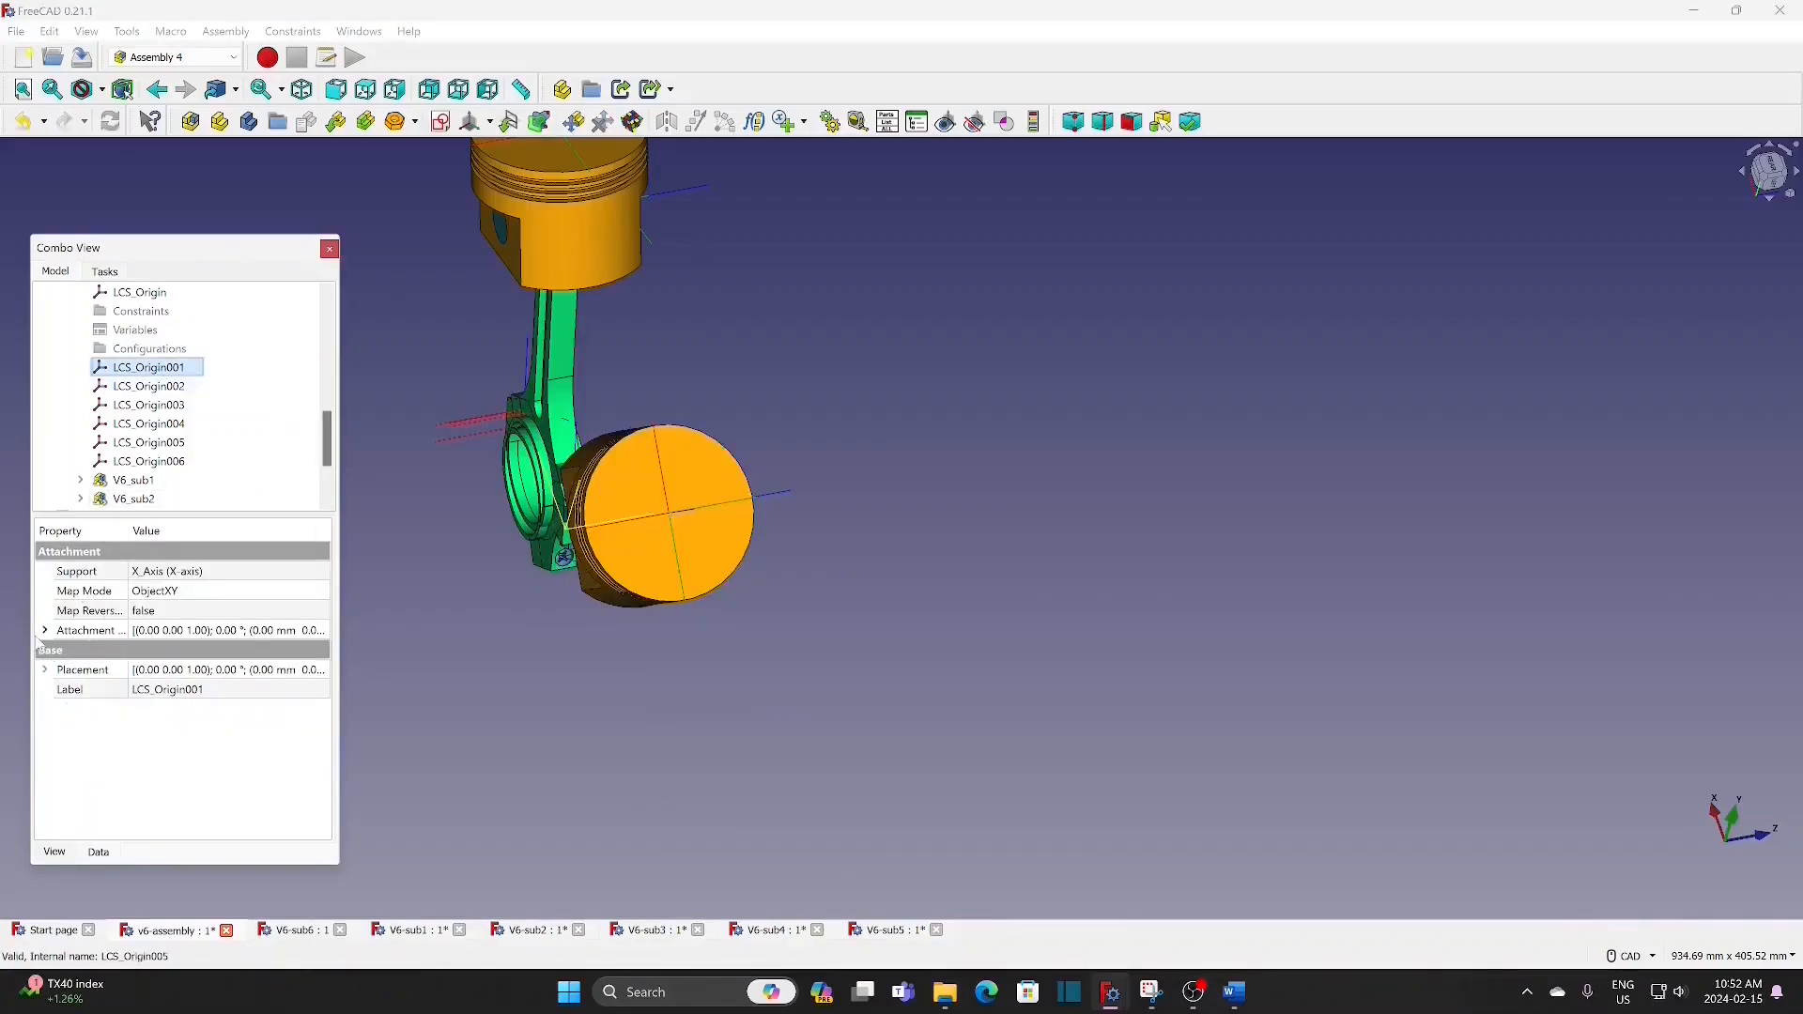
left_click(45, 631)
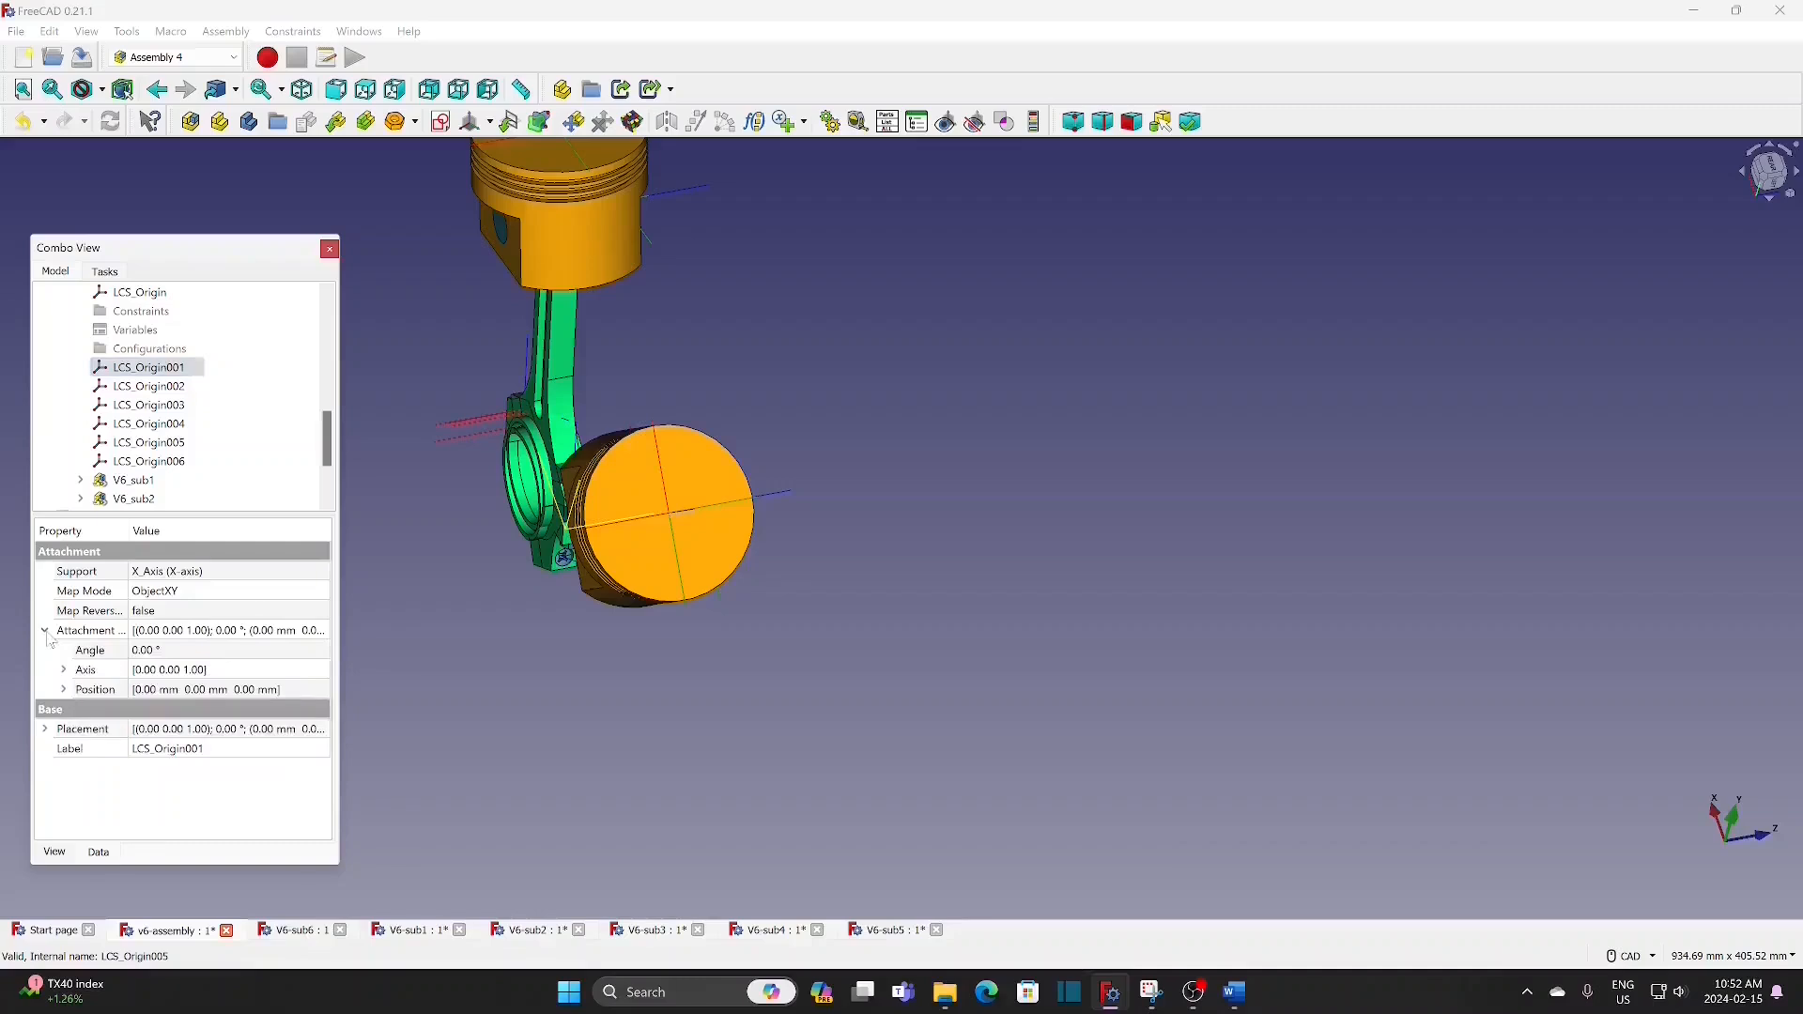
left_click(64, 691)
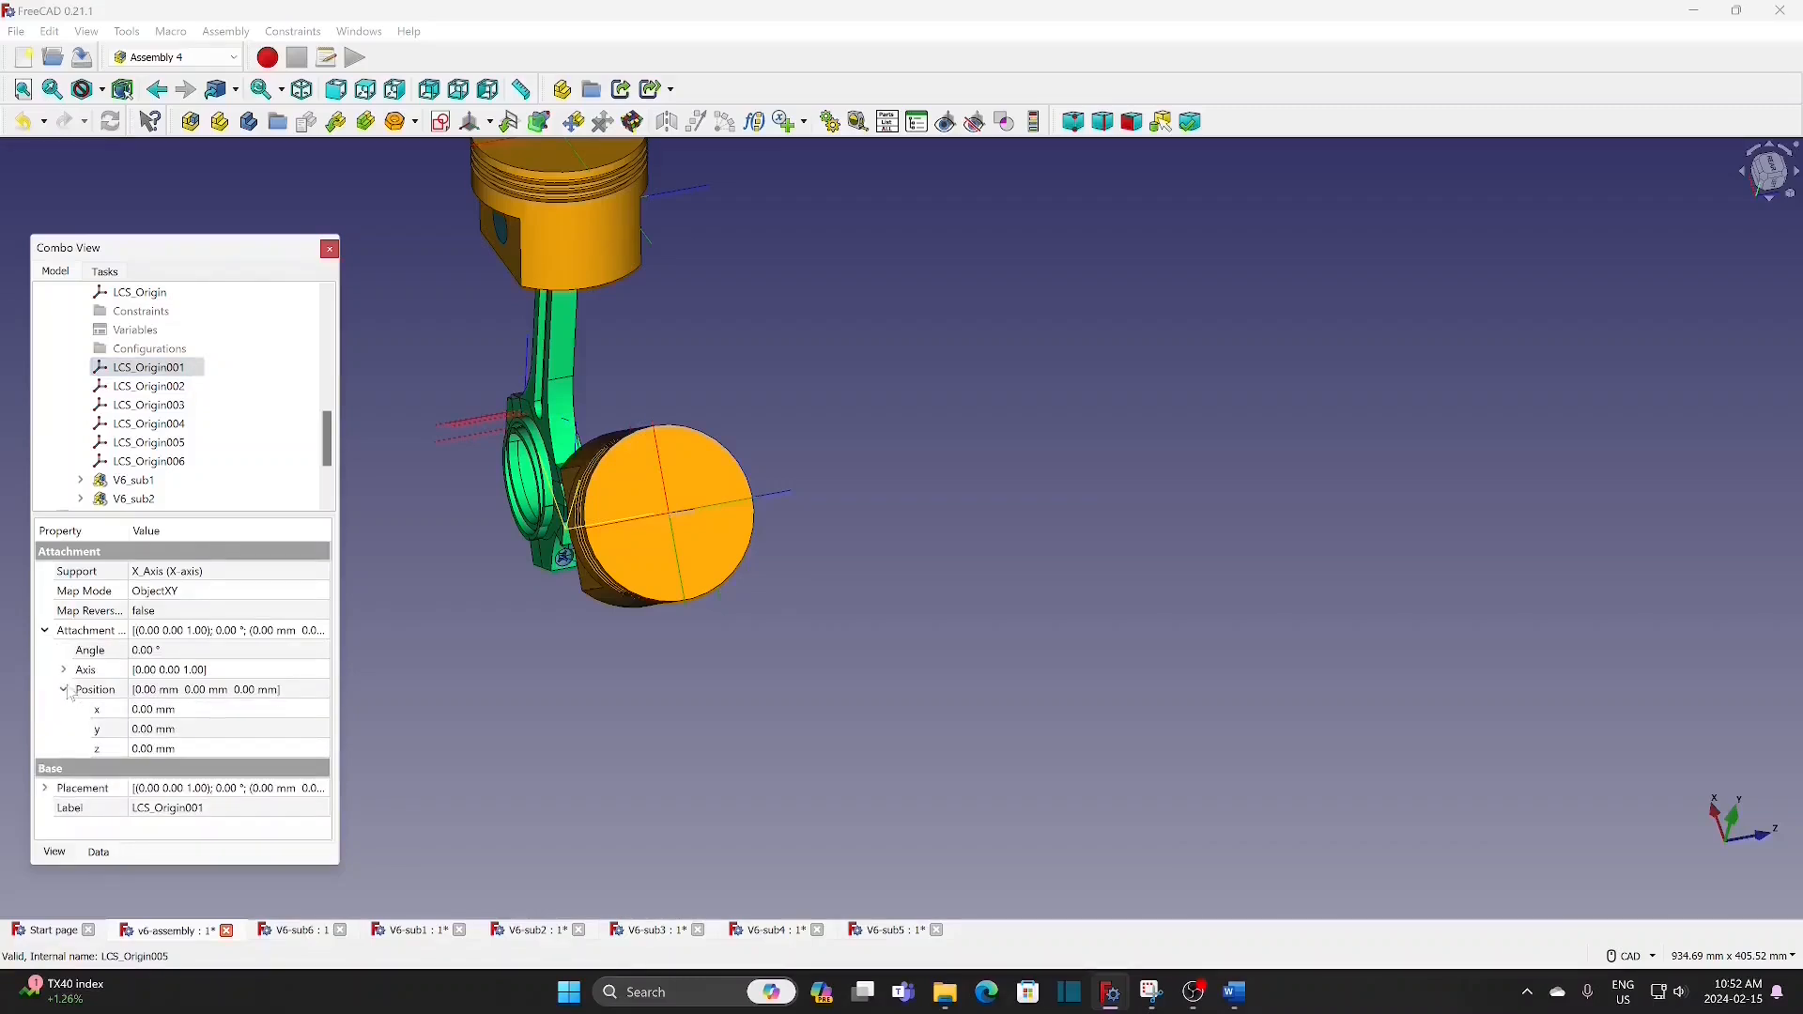
left_click(193, 711)
type("78")
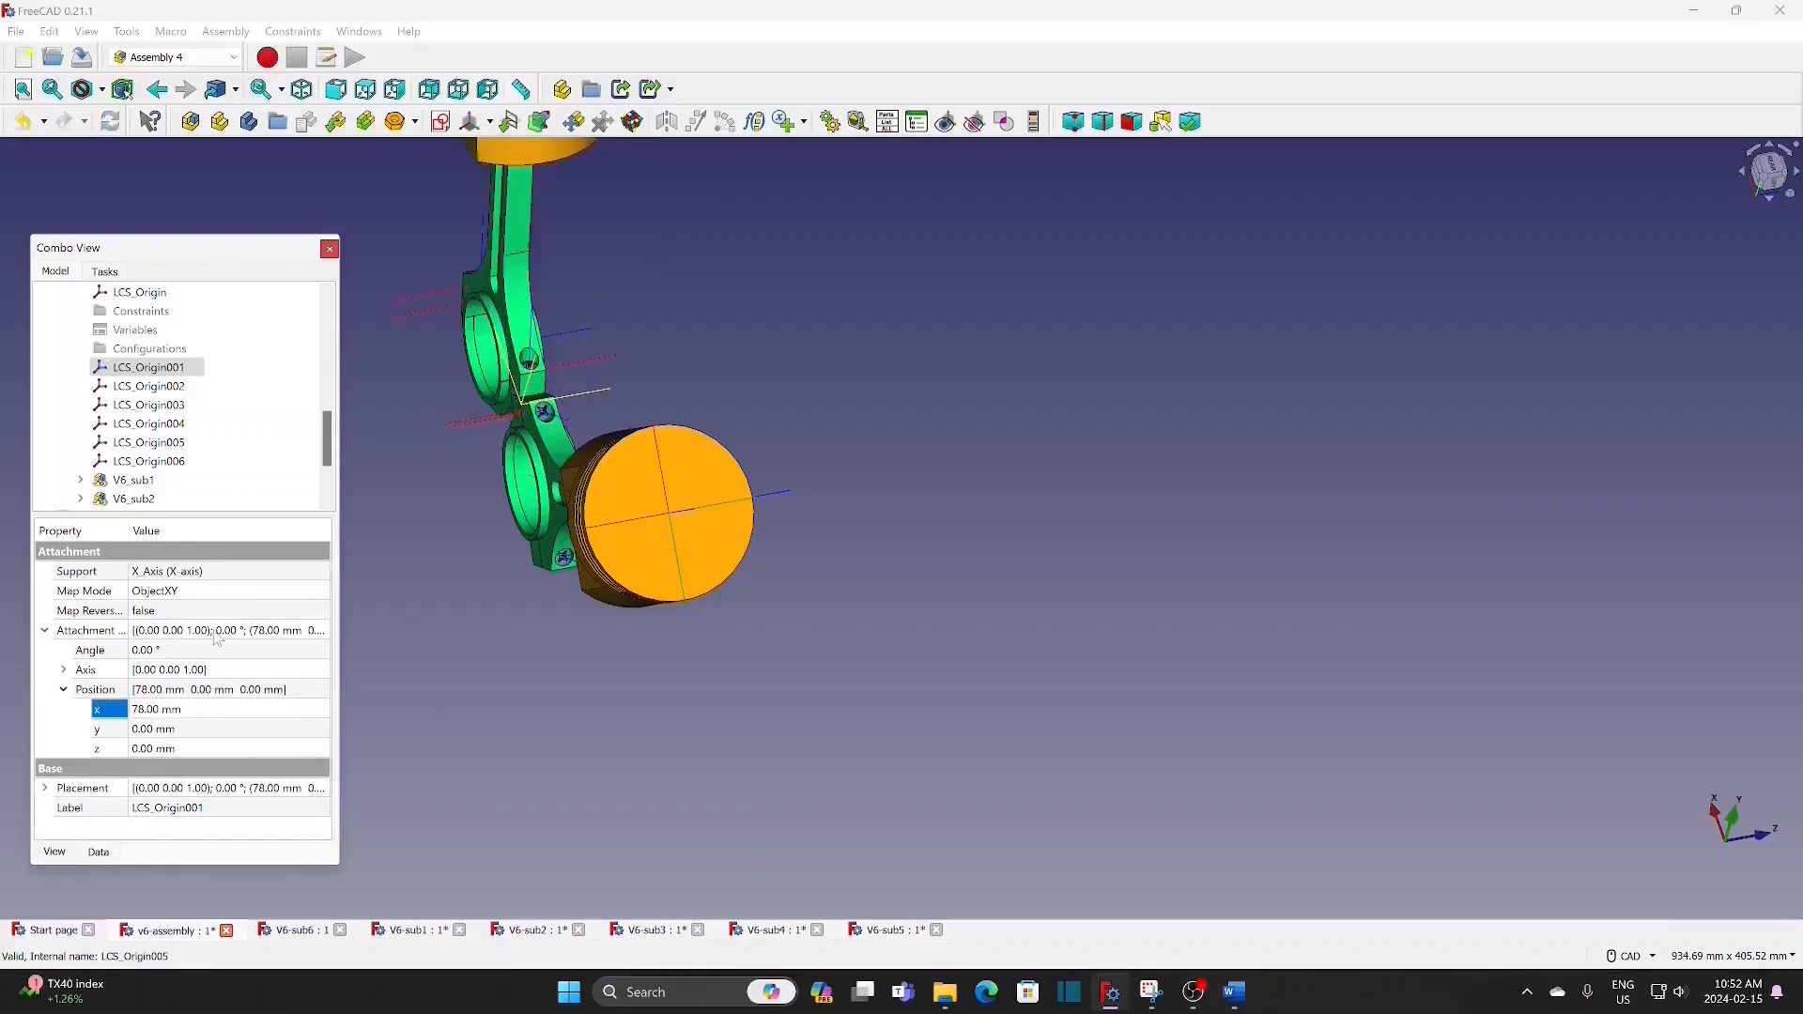
Step: Set the z position of LCS_Origin002's attachment offset to 102 mm
left_click(149, 386)
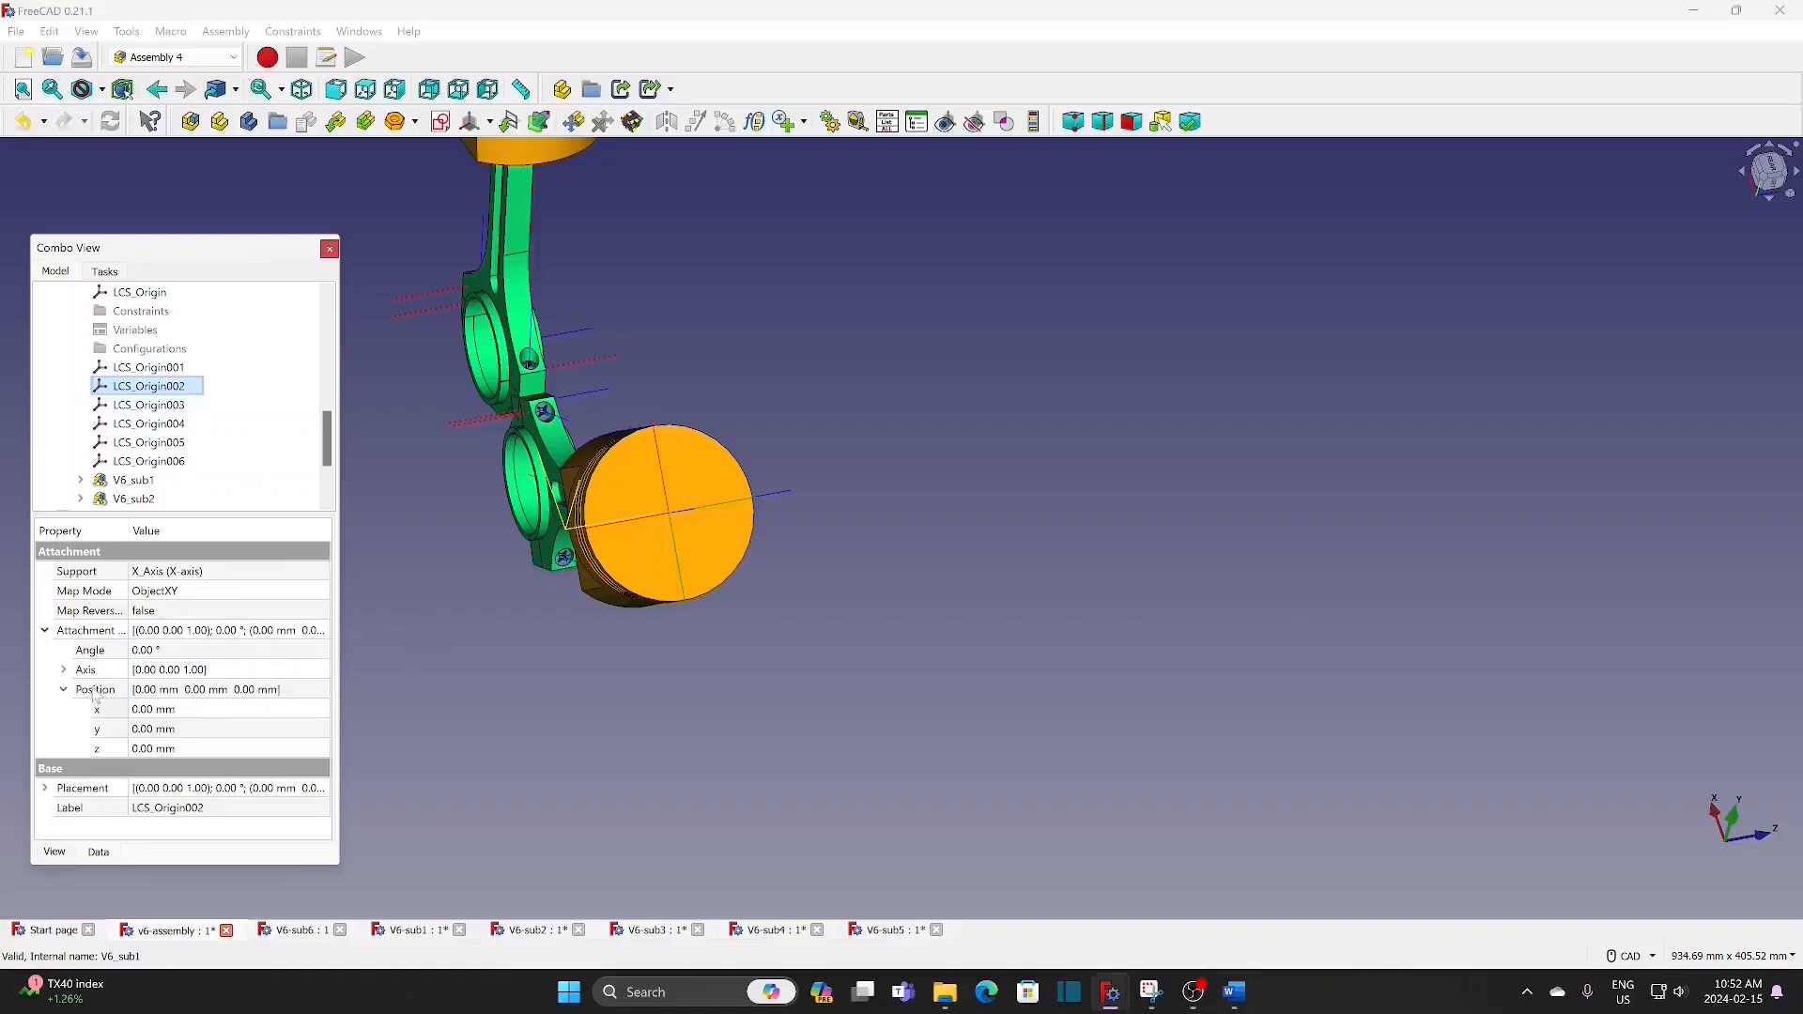
left_click(223, 751)
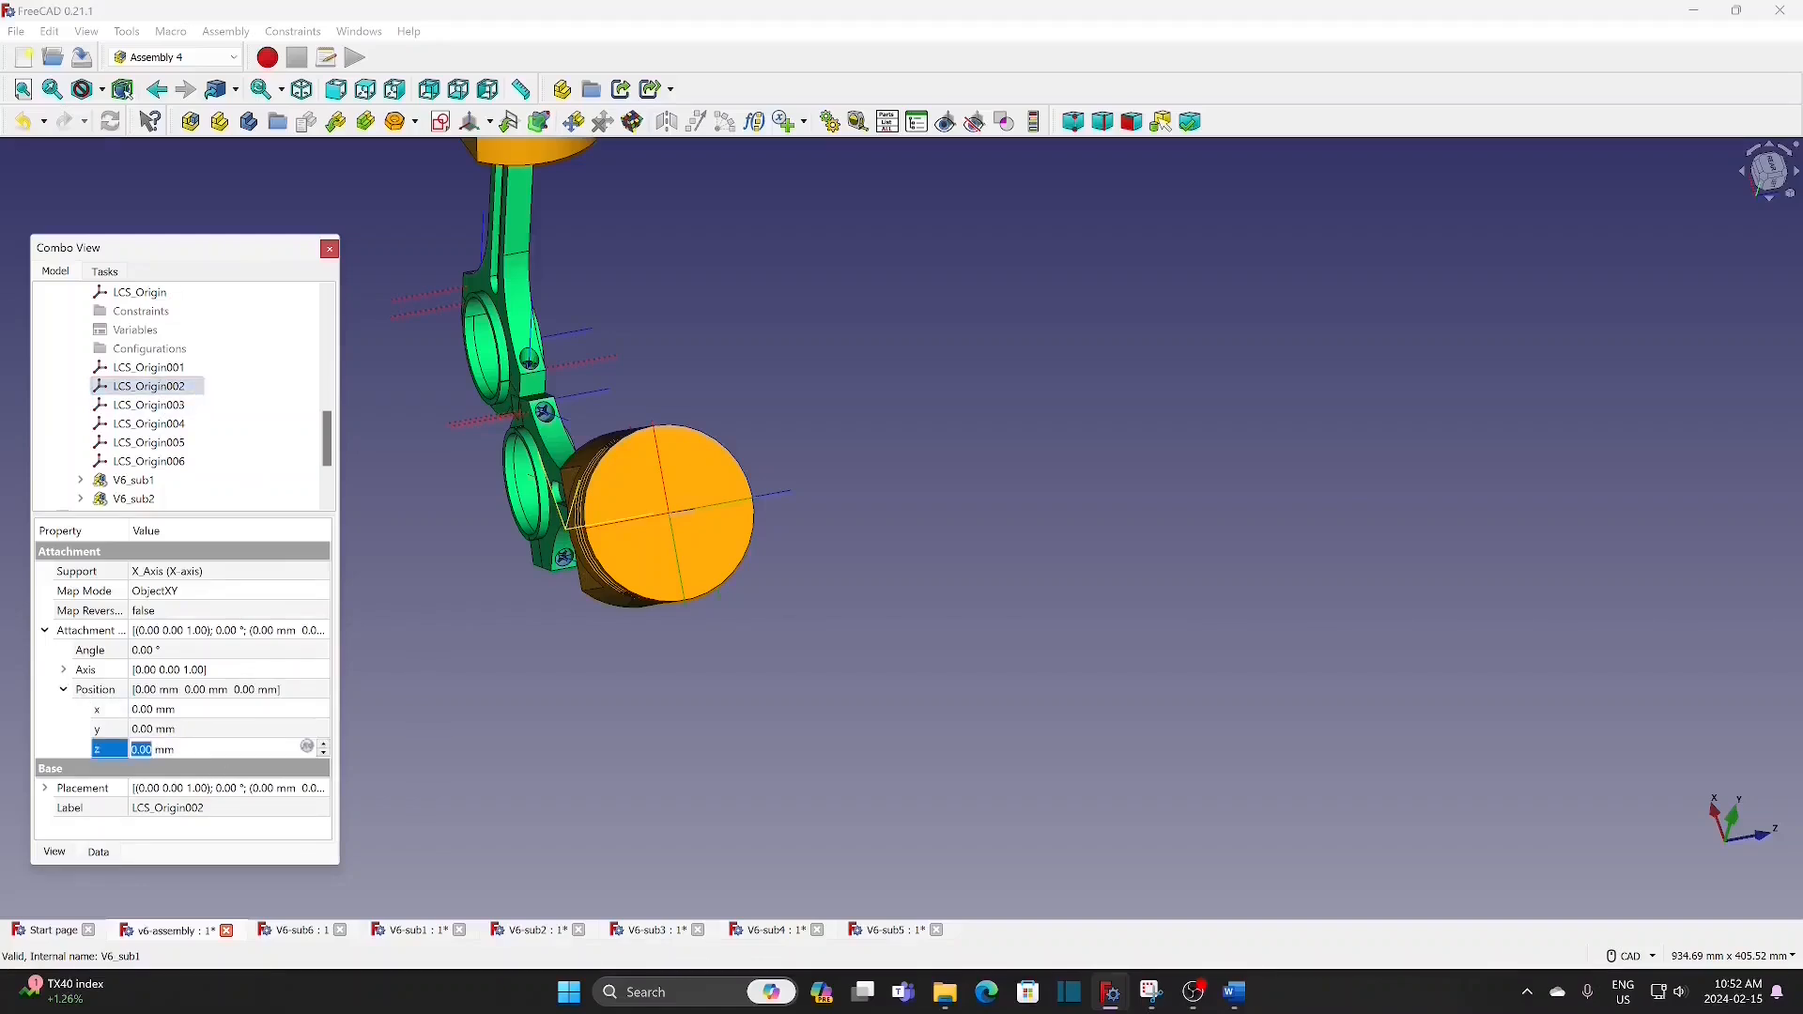
type("102")
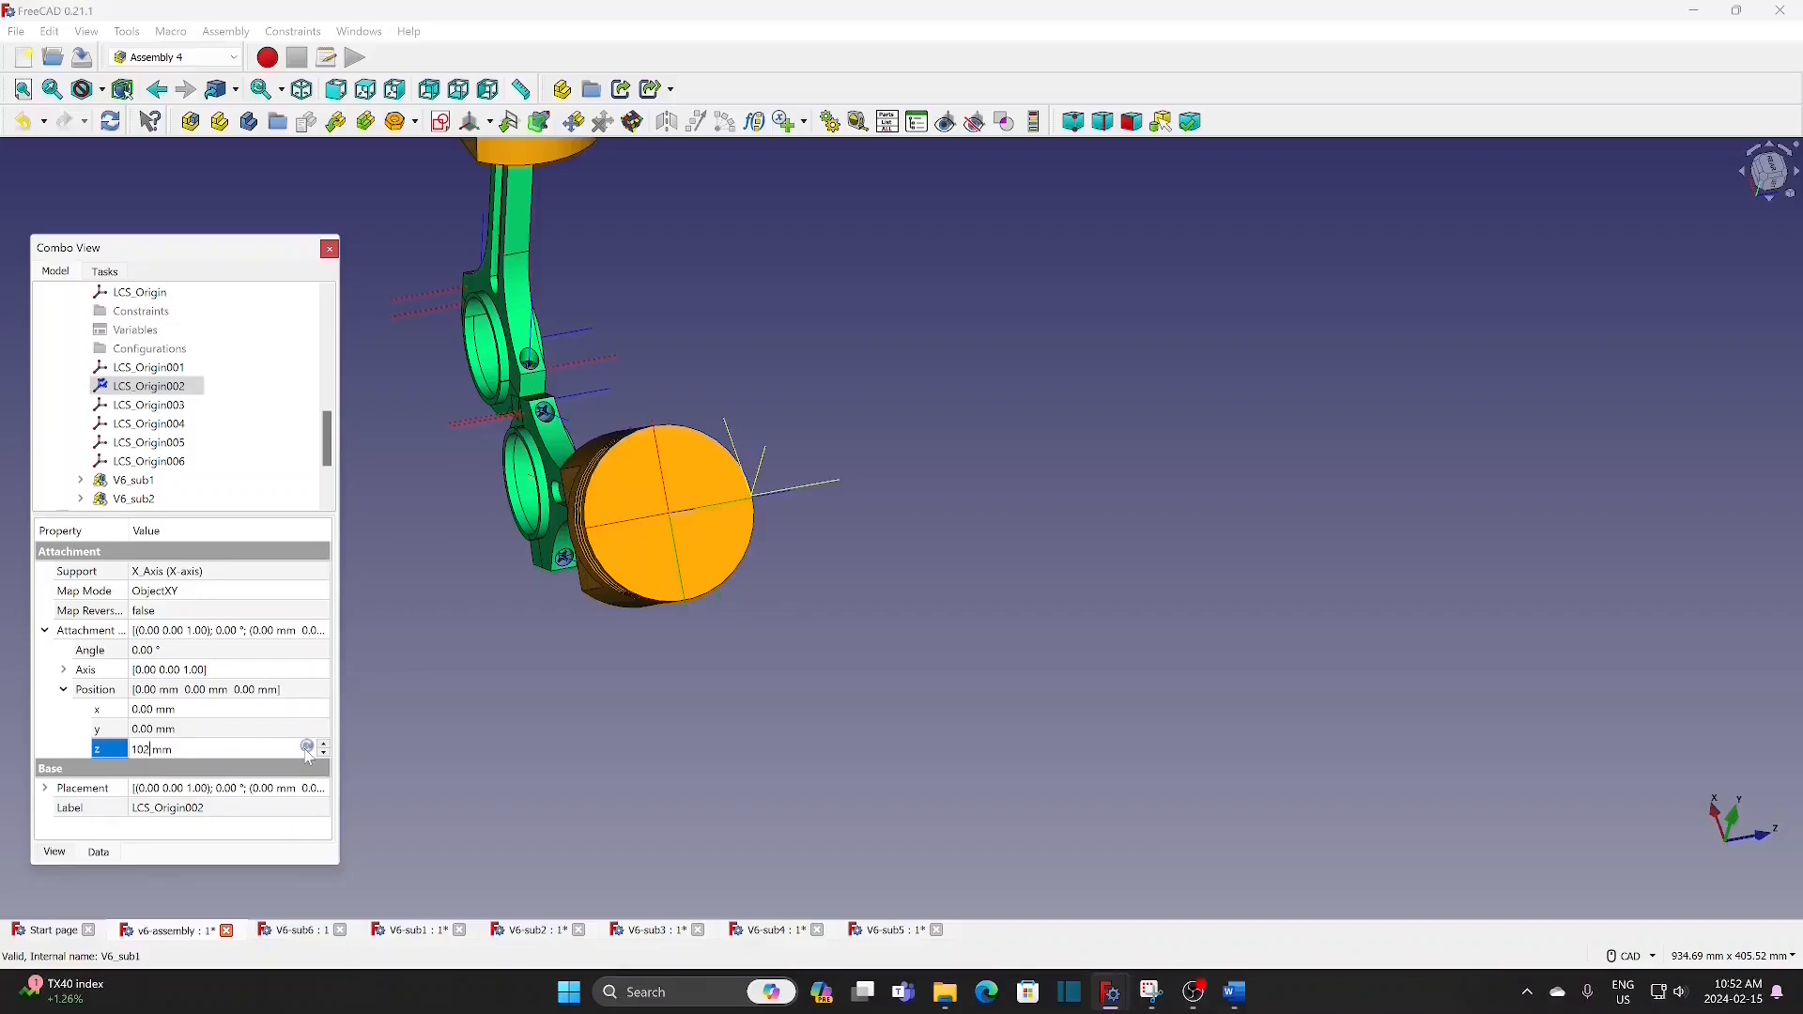
key("Return")
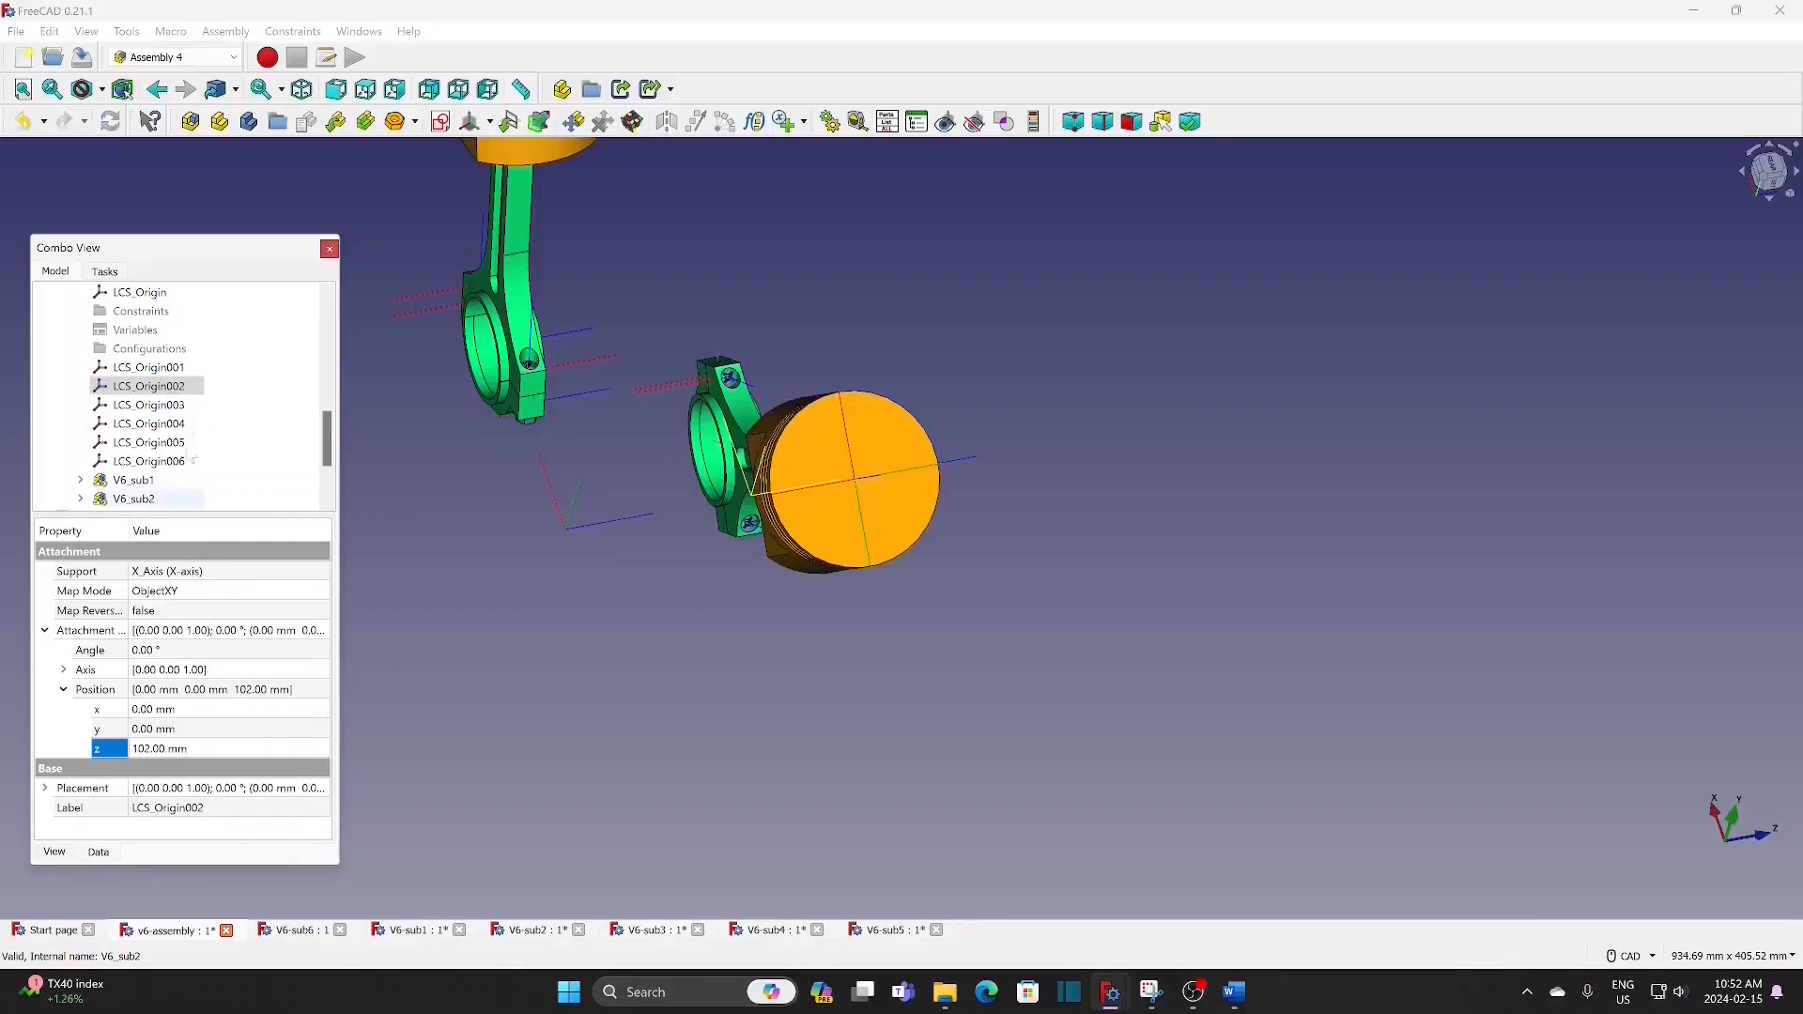
Step: Set the z position of LCS_Origin003's attachment offset to 180 mm
left_click(184, 407)
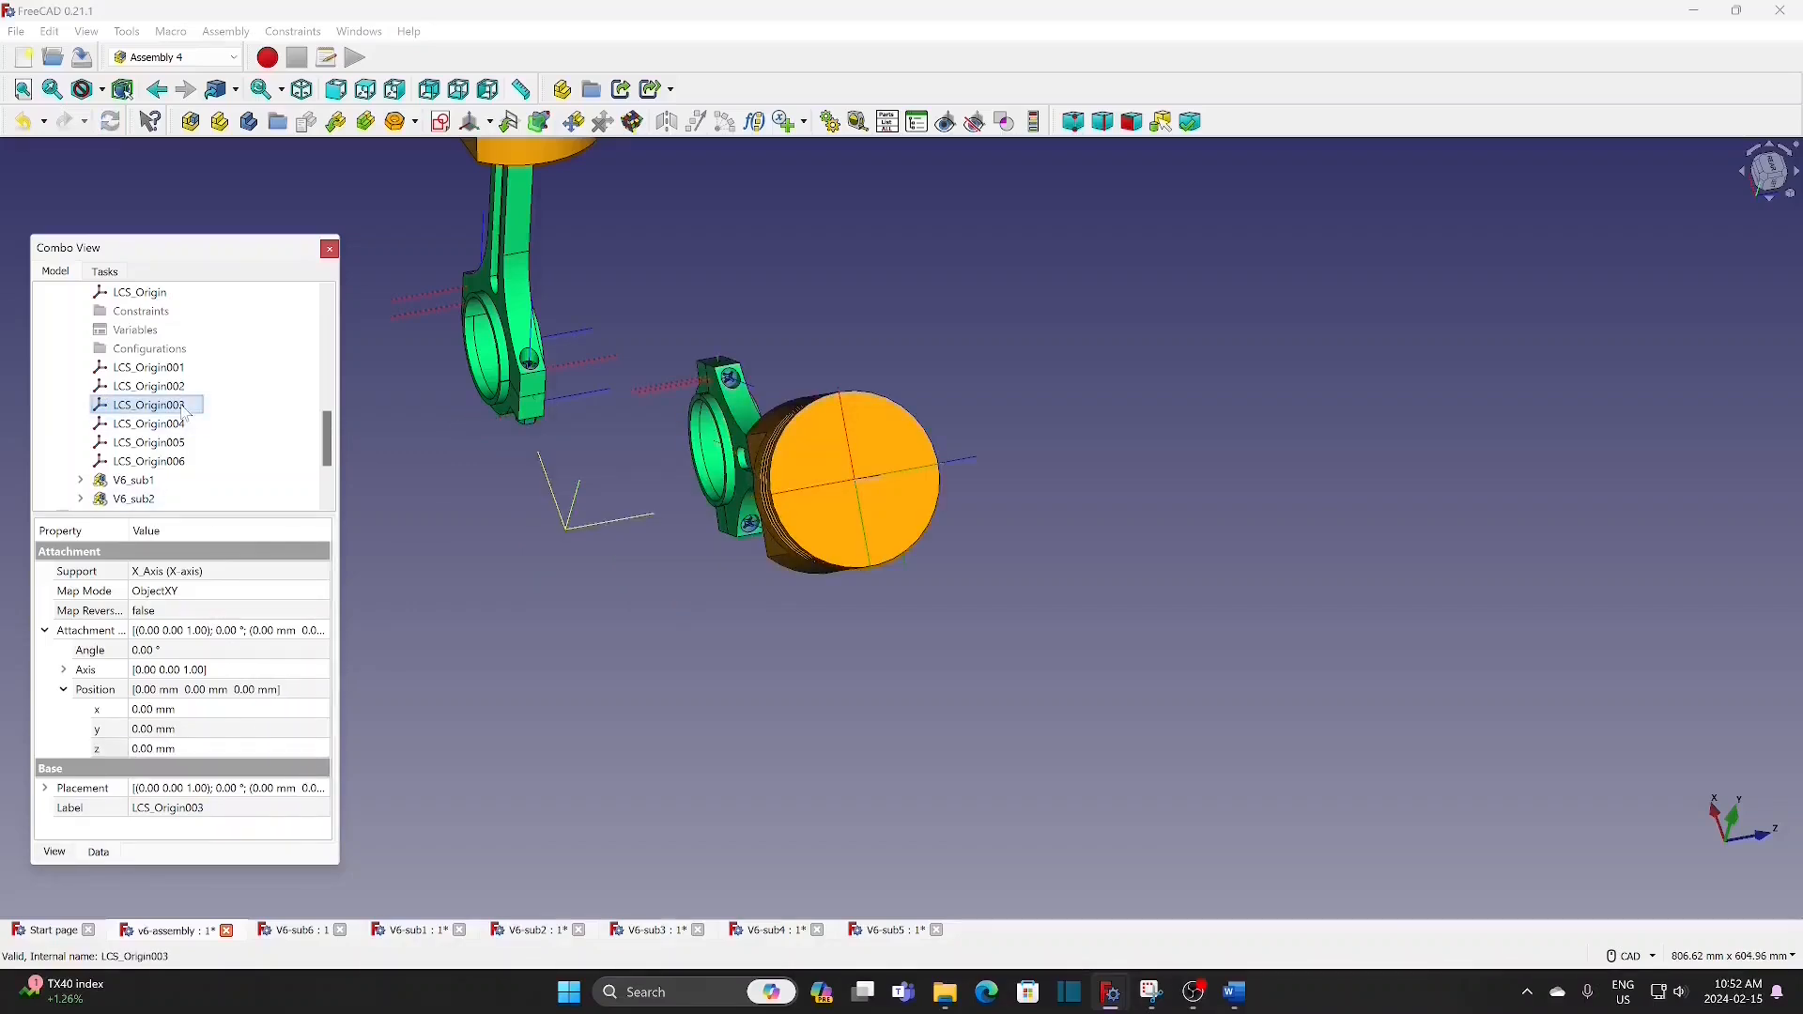
left_click(211, 751)
type("180")
key("Return")
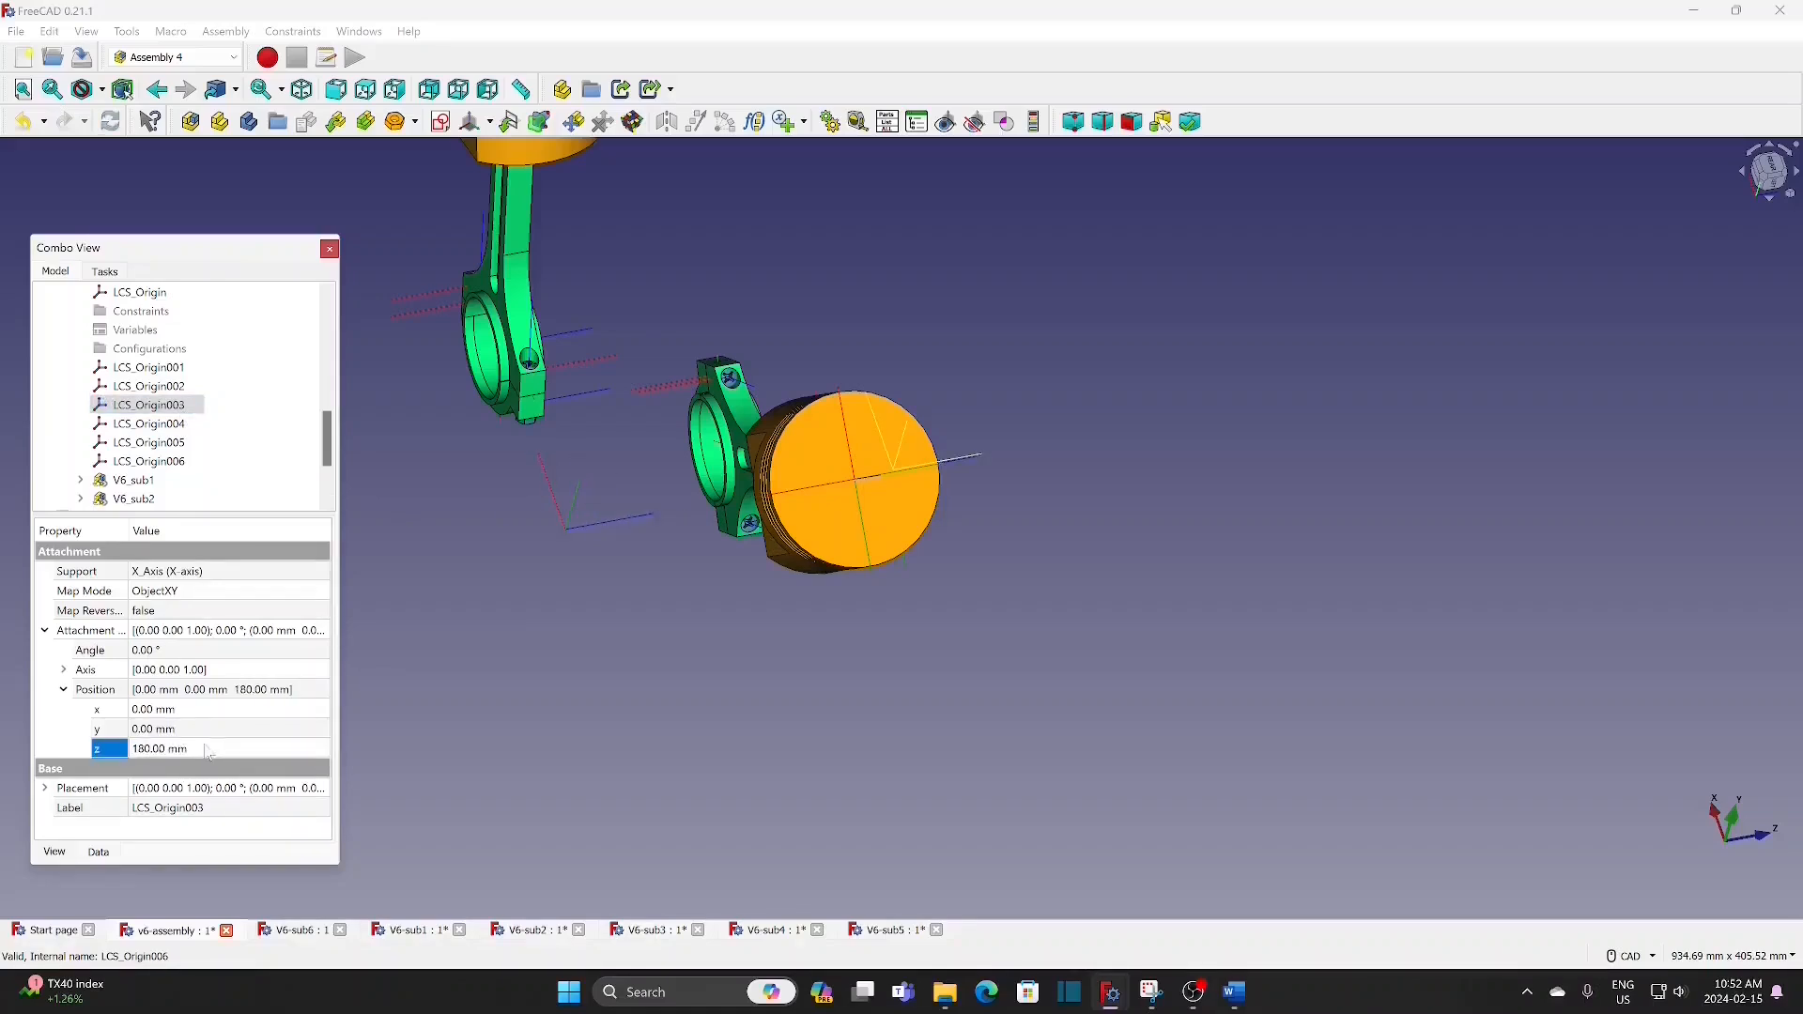
Step: Set the z position of LCS_Origin004's attachment offset to 204 mm
left_click(177, 424)
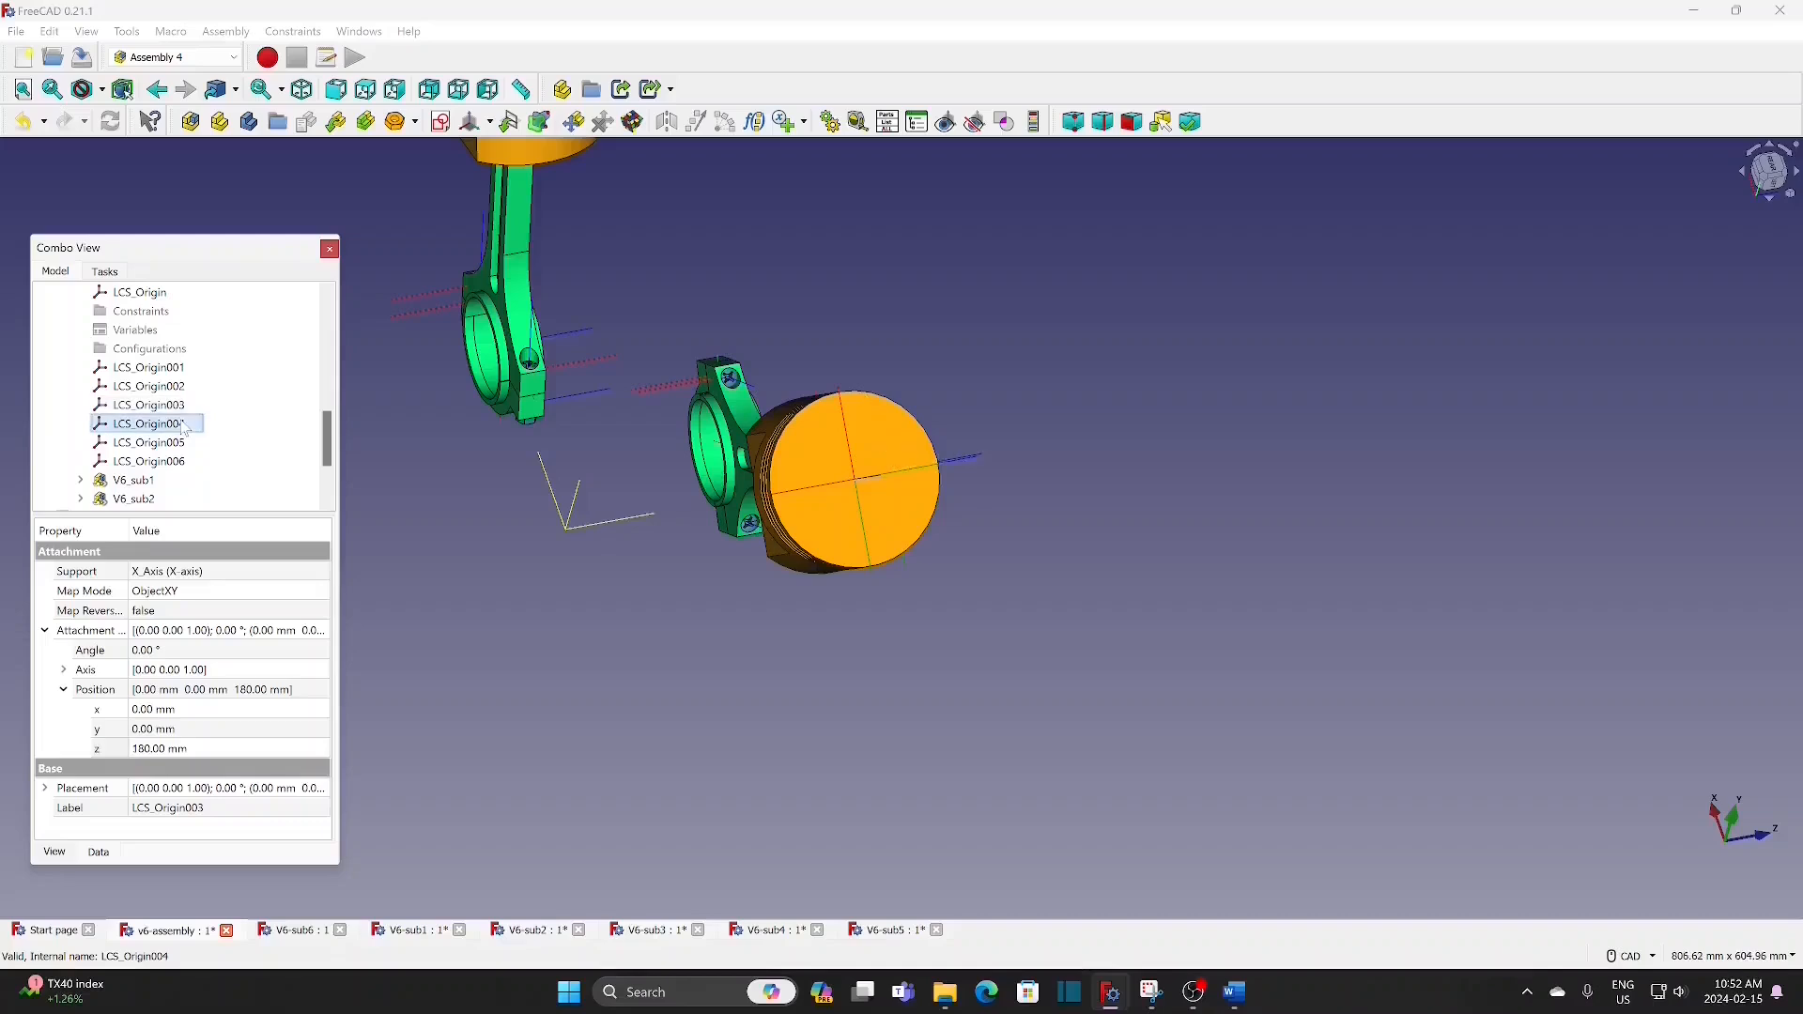
left_click(209, 752)
type("204")
key("Return")
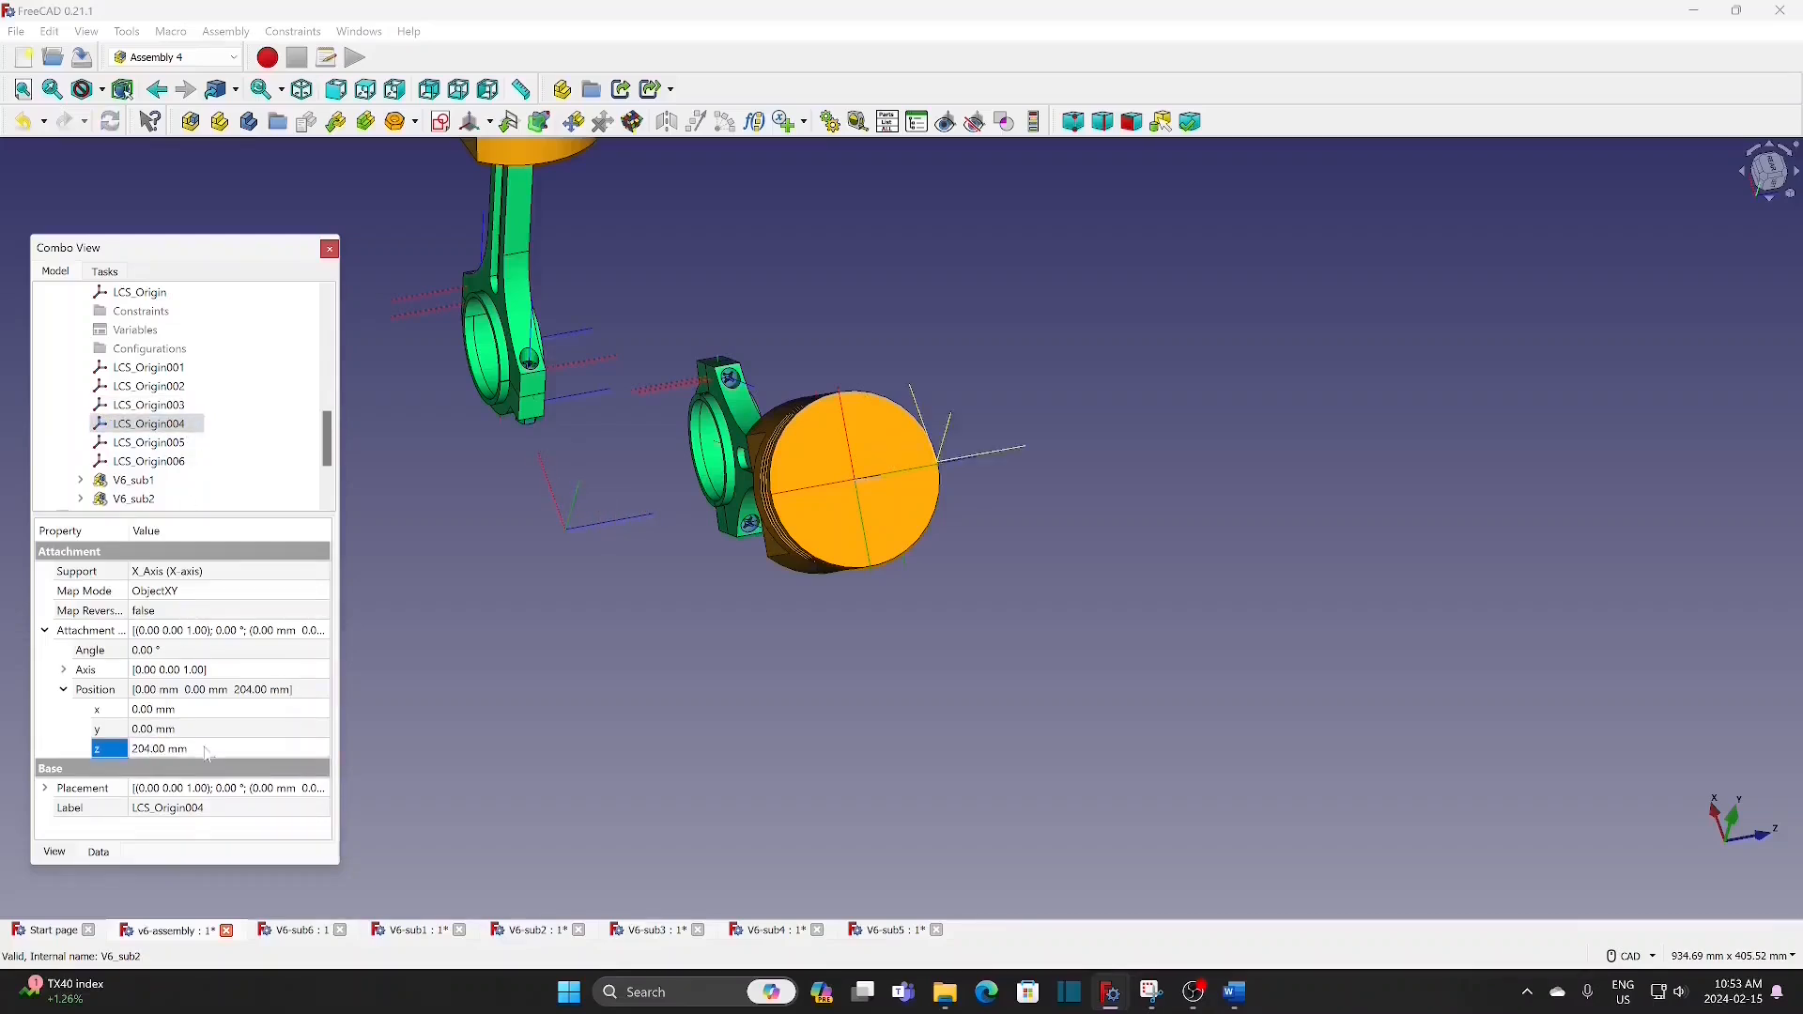
Step: Set the z position of LCS_Origin005's attachment offset to 282 mm
left_click(186, 443)
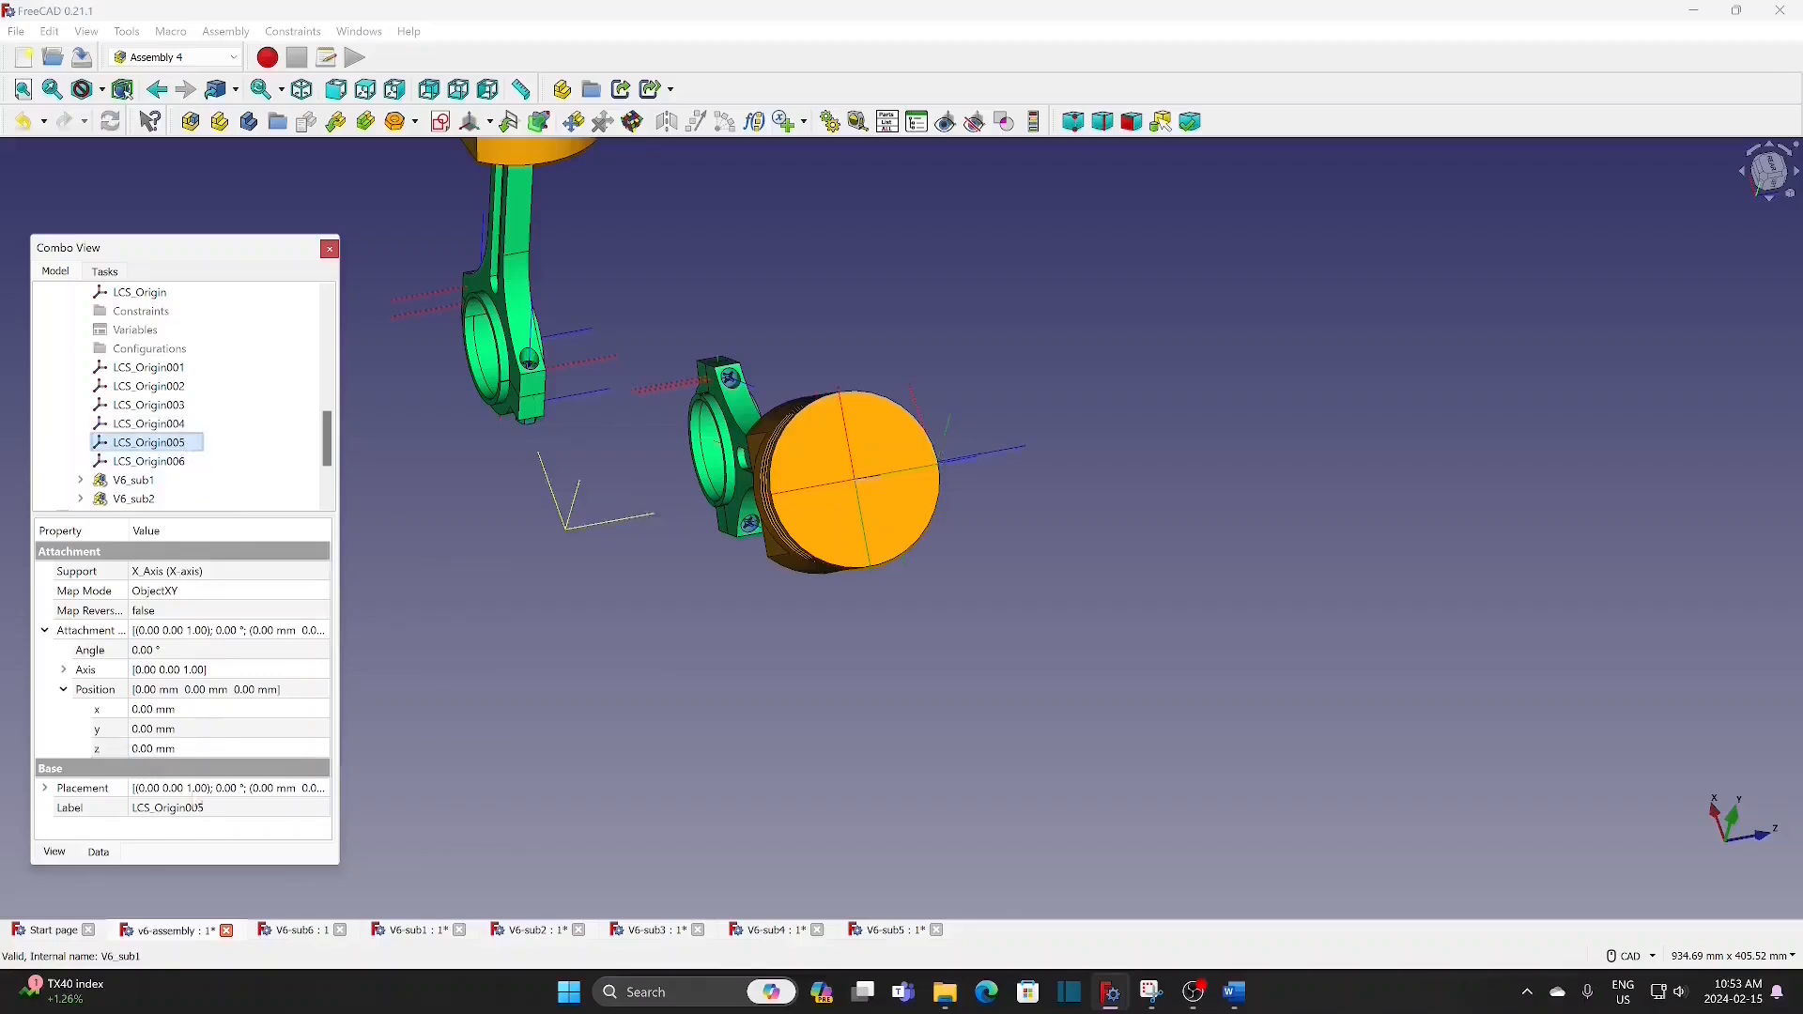
left_click(197, 750)
type("282")
key("Return")
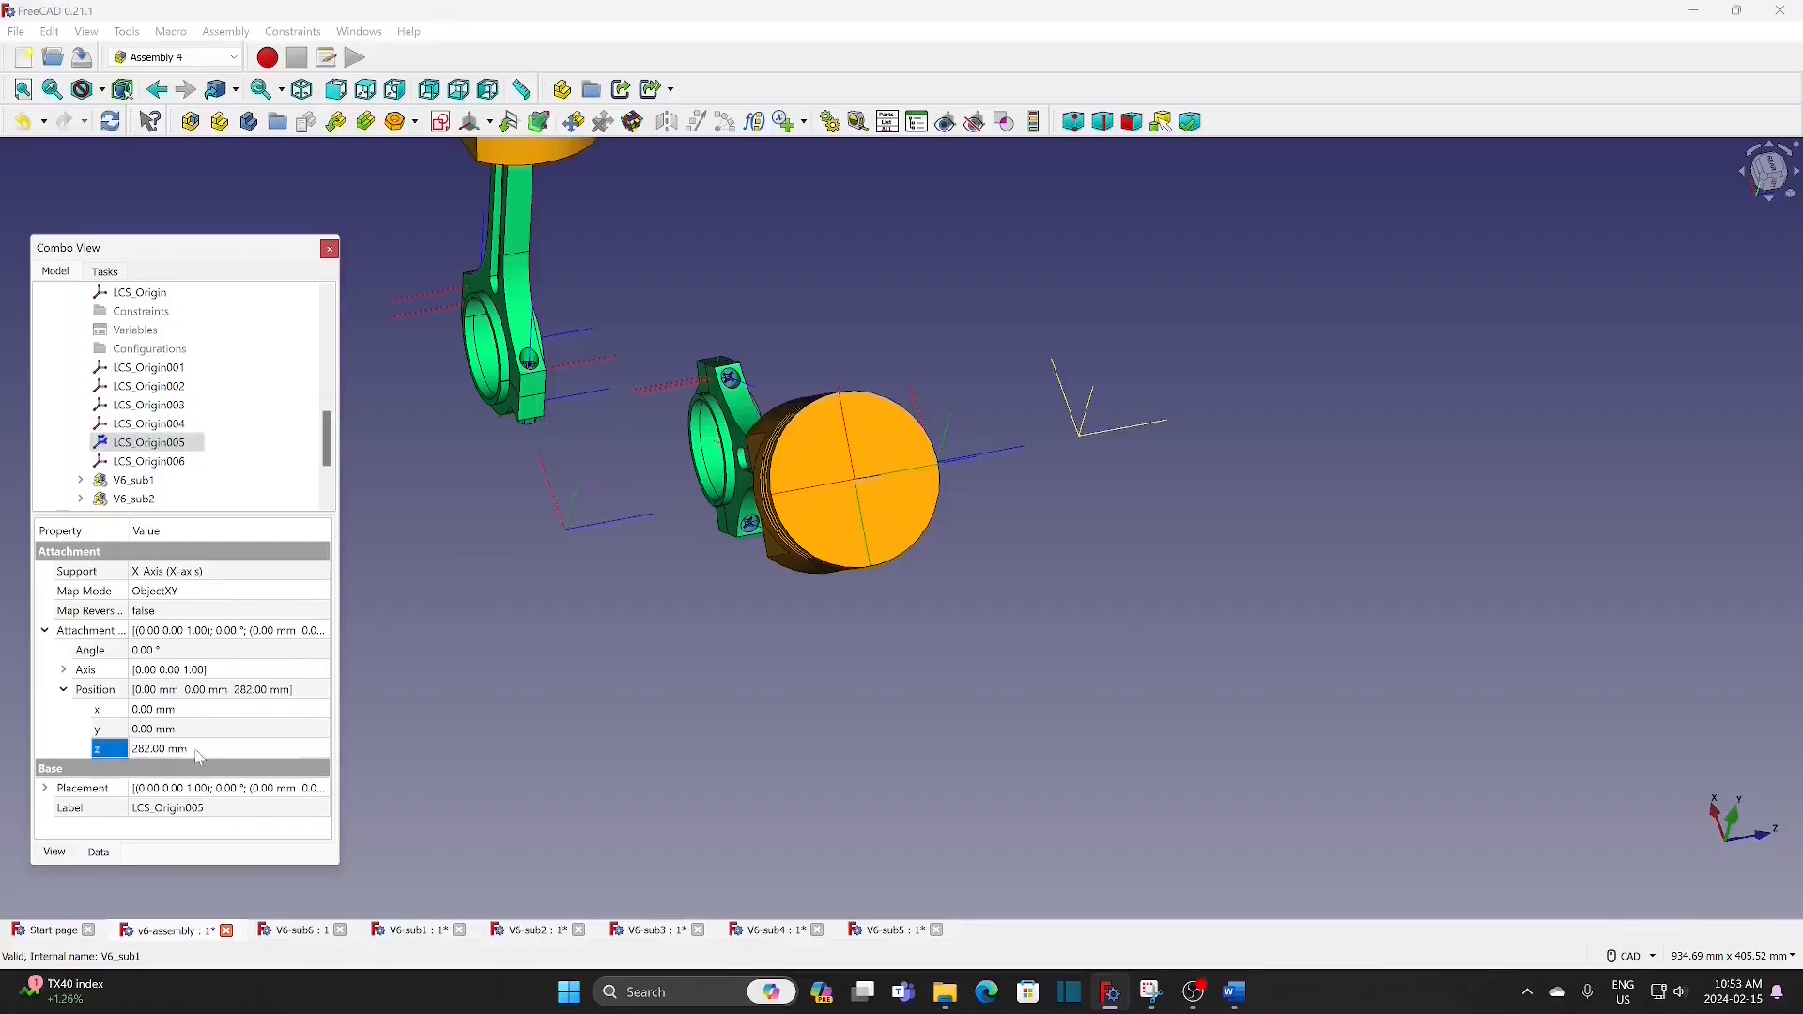
Step: Set the z position of LCS_Origin006's attachment offset to 306 mm
left_click(176, 462)
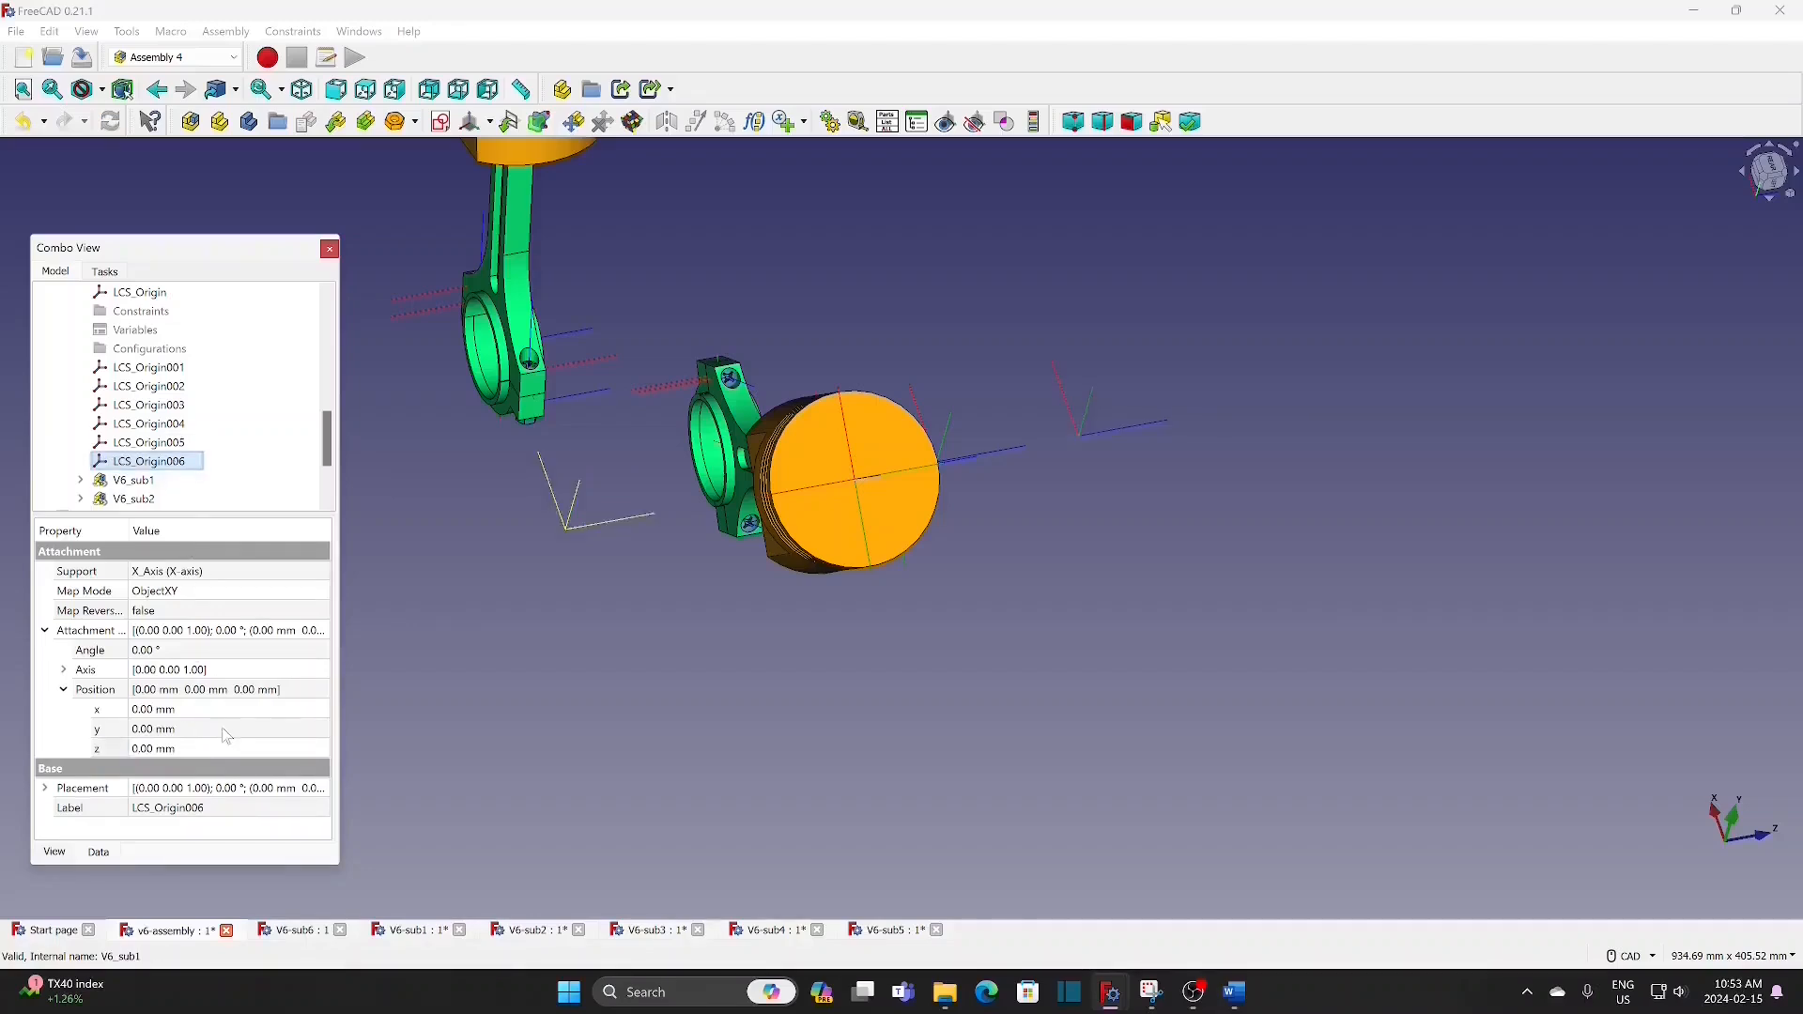
left_click(208, 753)
type("306")
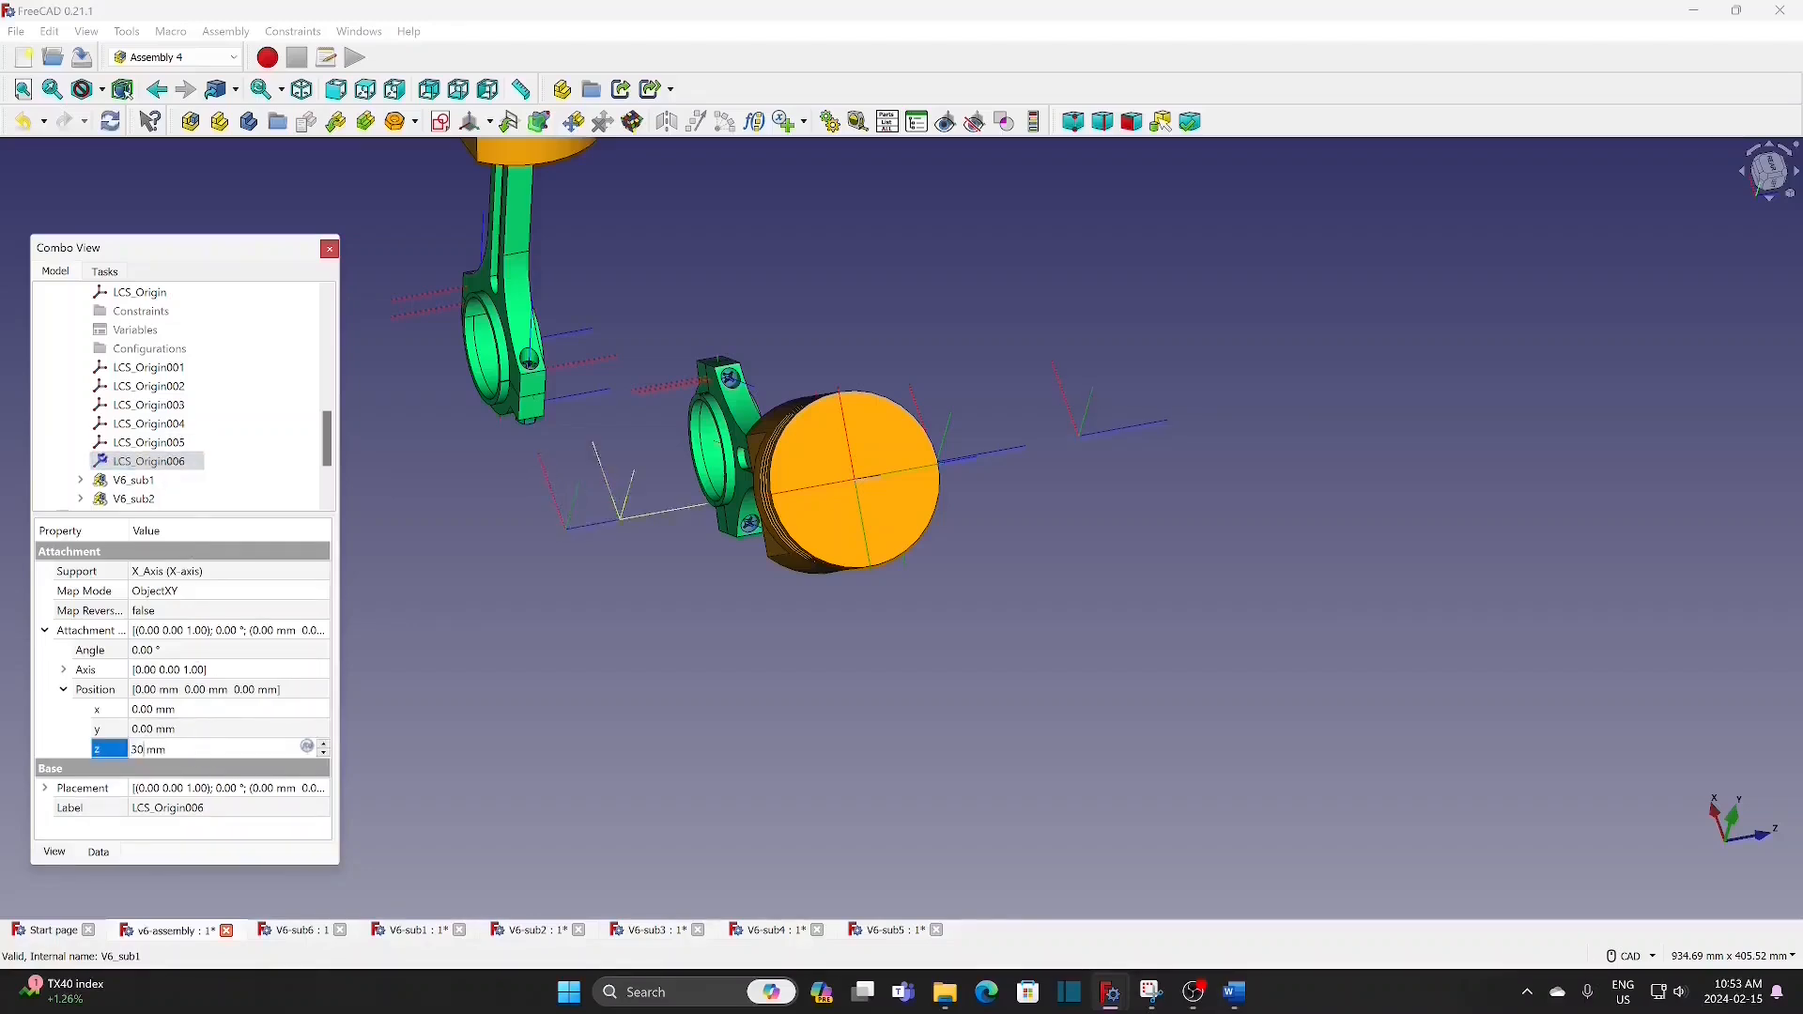
key("Return")
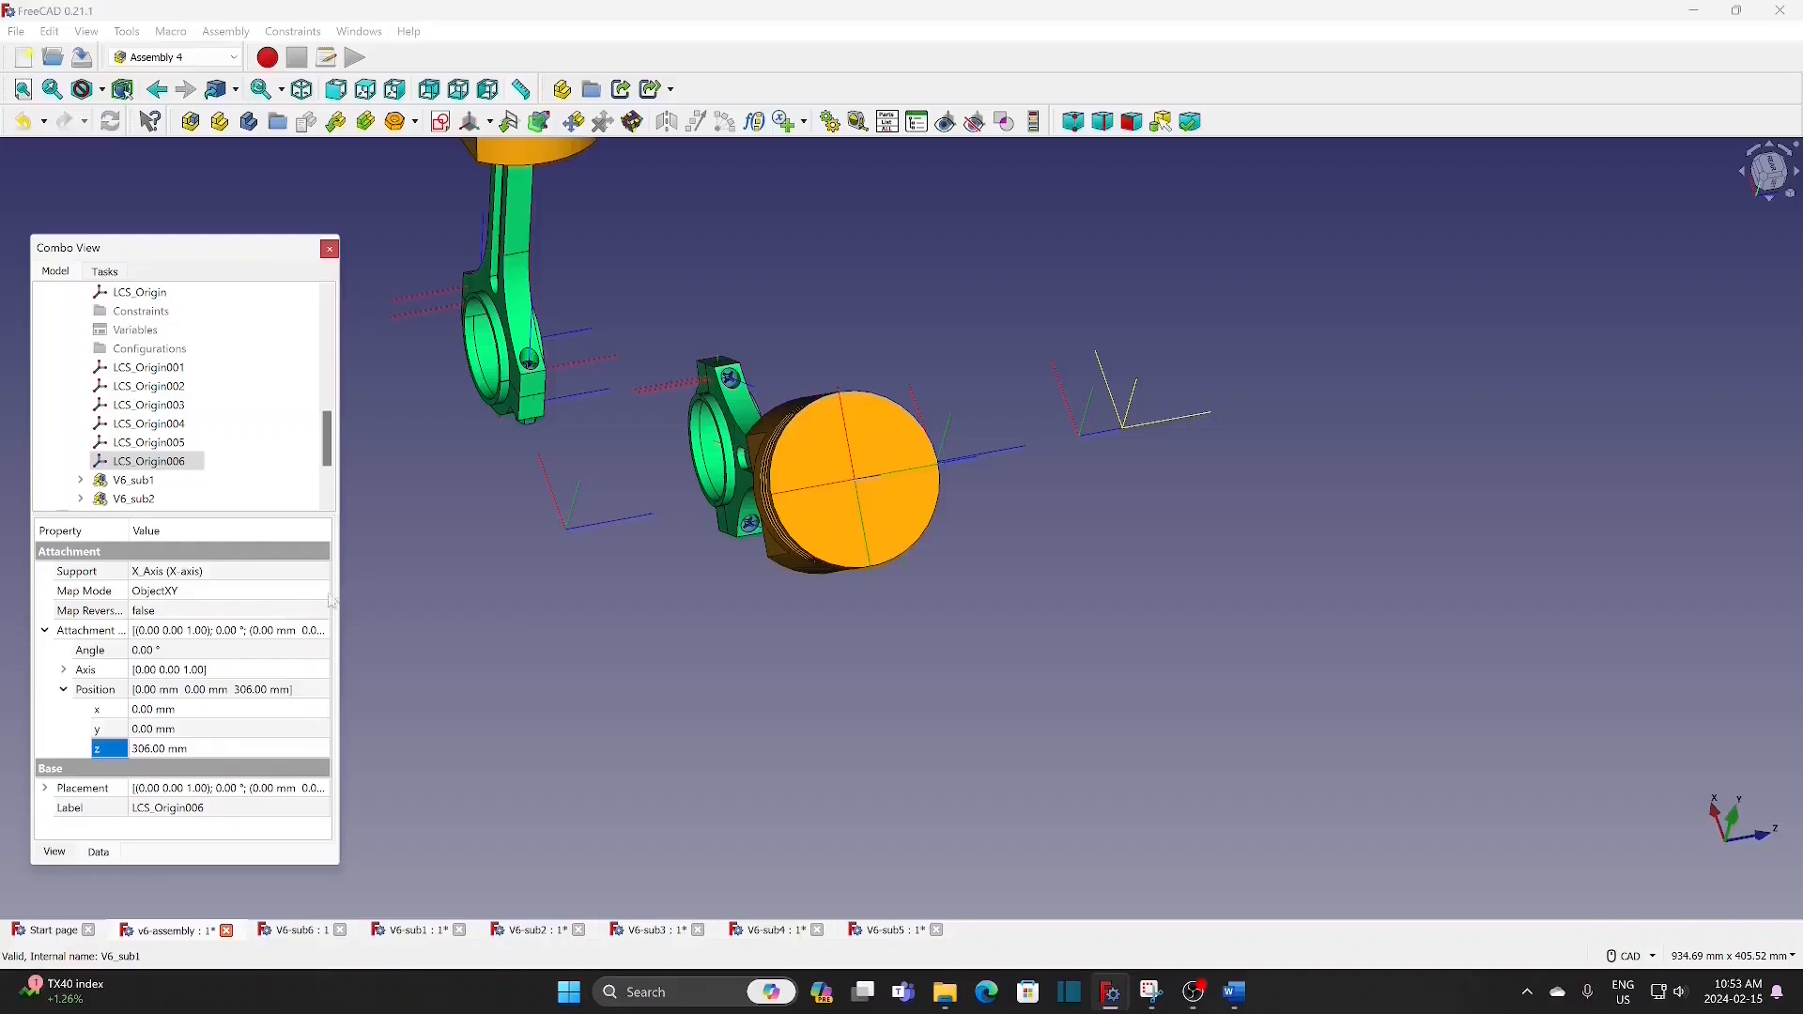
Step: Set LCS_Origin001's attachment offset position to z 78 mm and x 0 mm
scroll(532, 616, "down", 3)
left_click(179, 369)
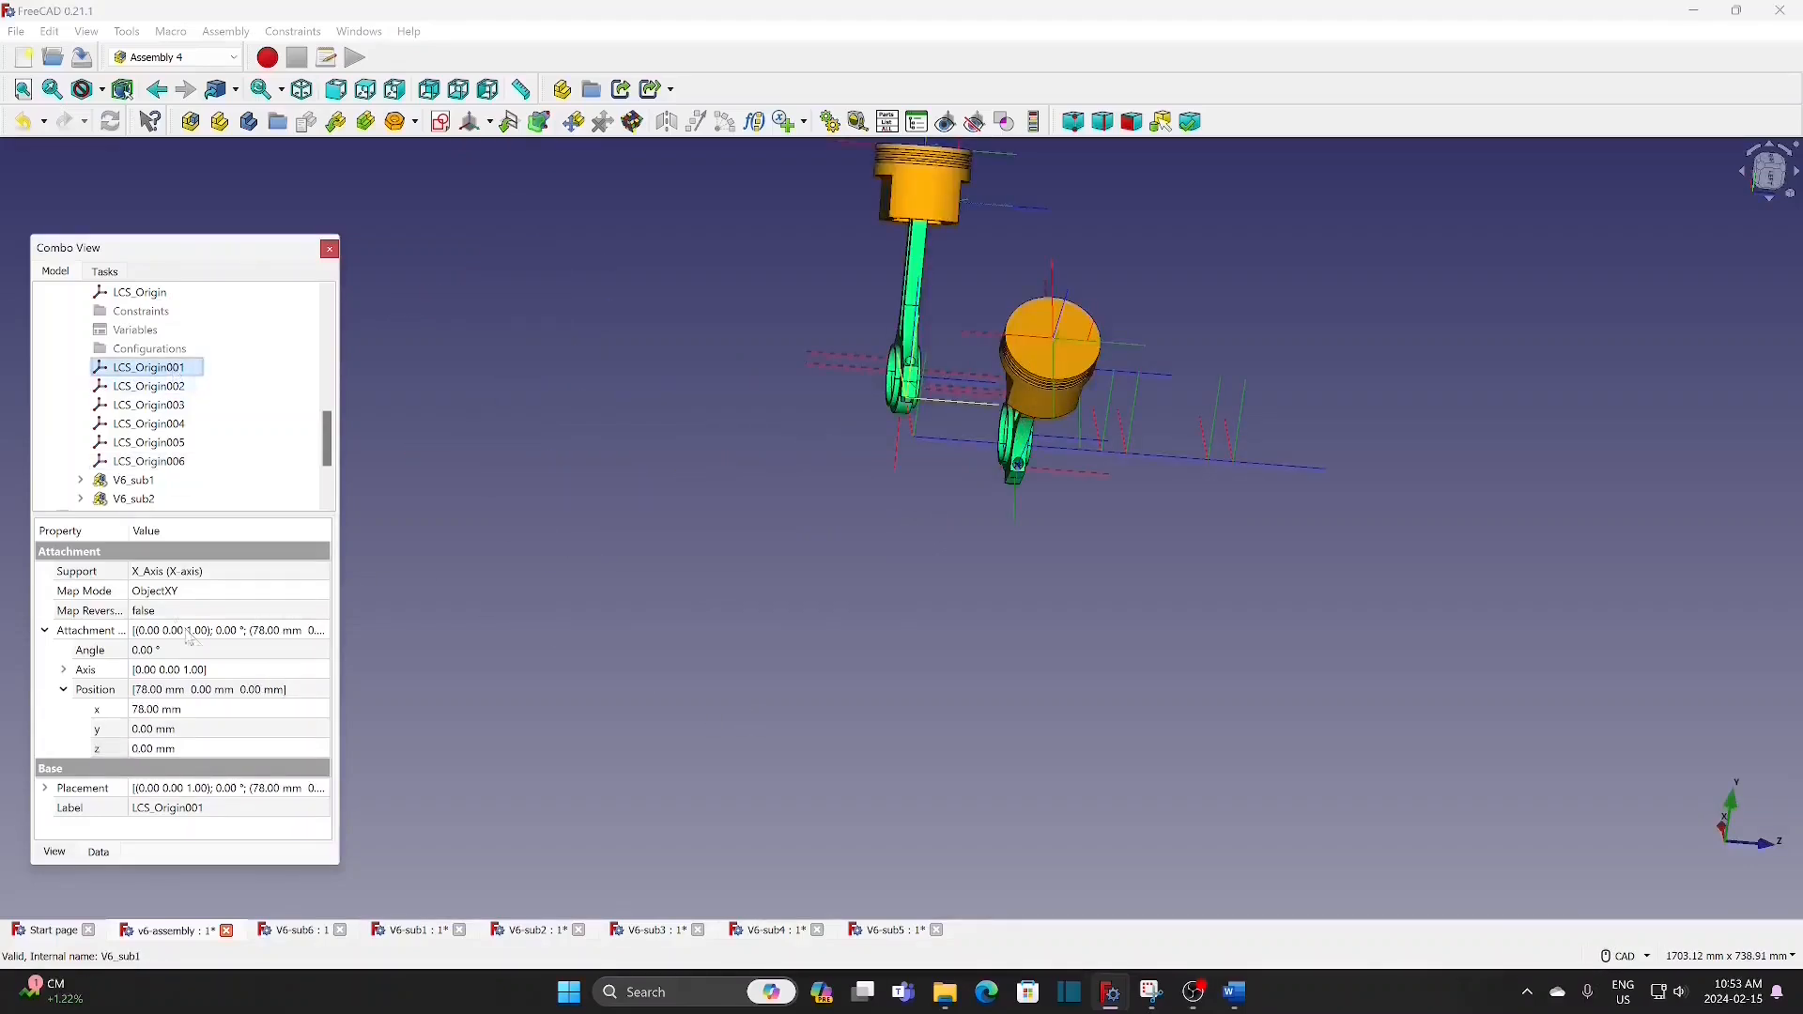
left_click(221, 750)
type("78")
left_click(263, 711)
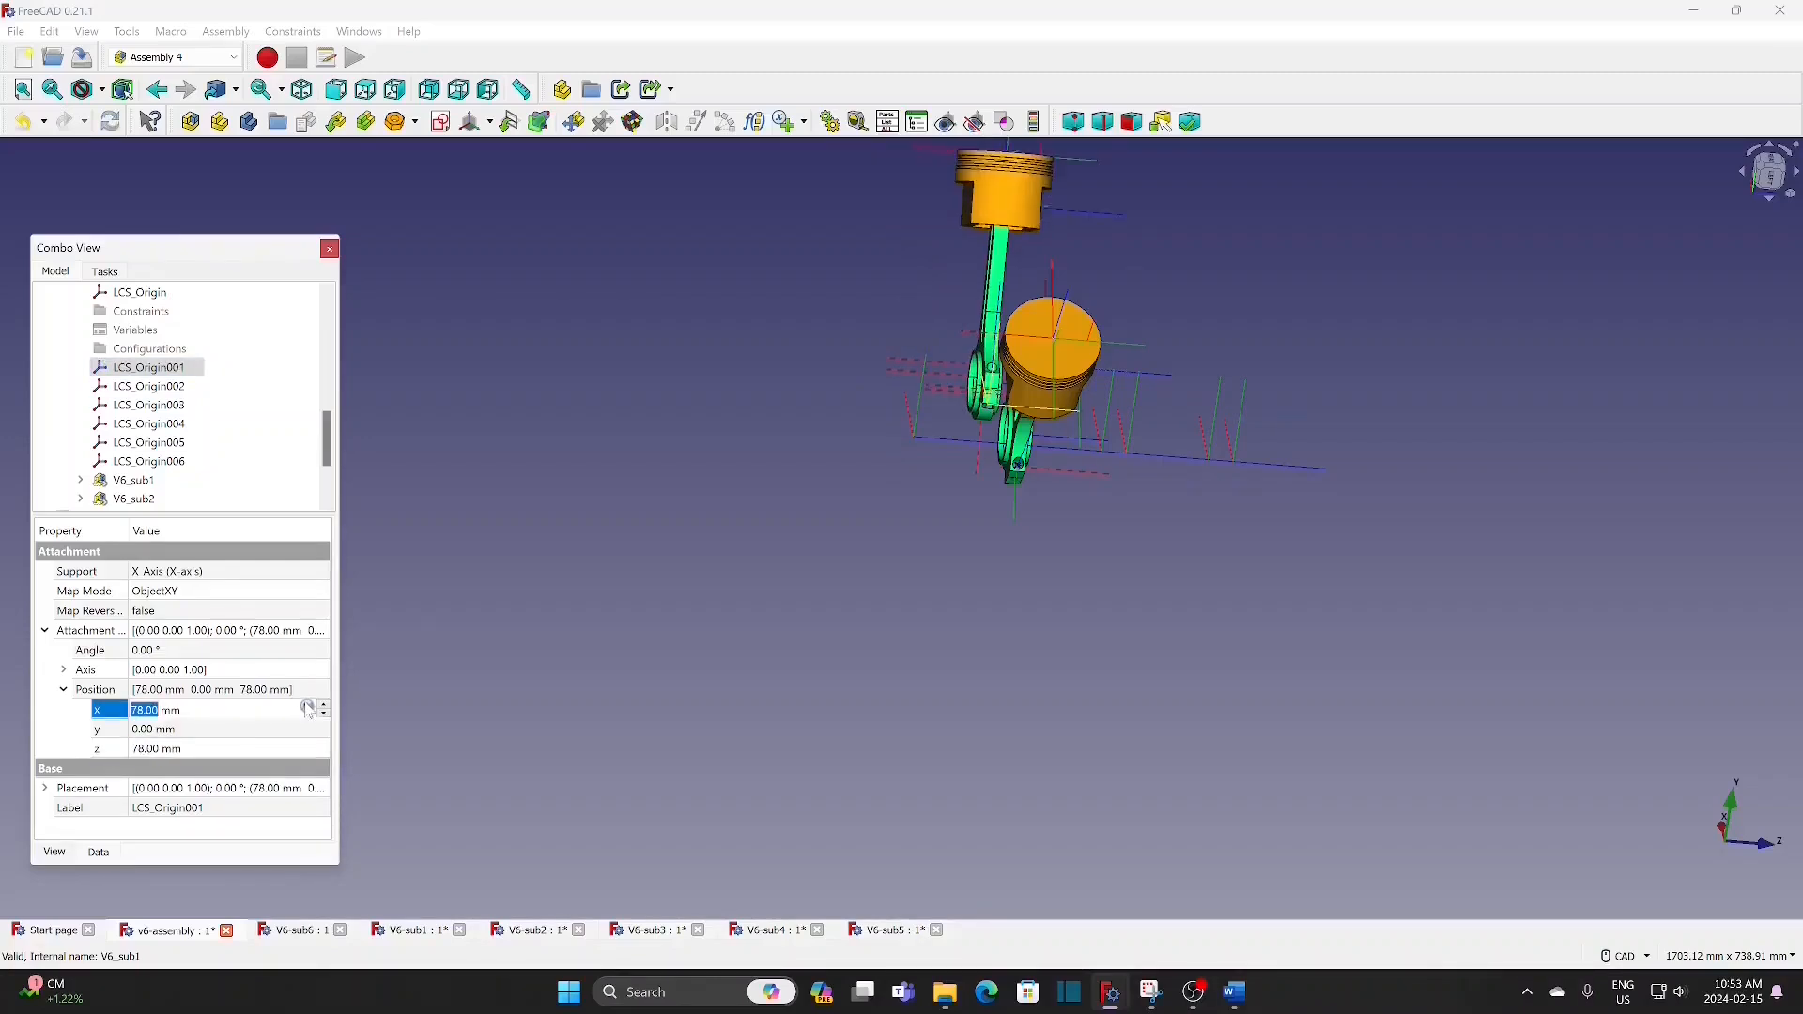
type("0")
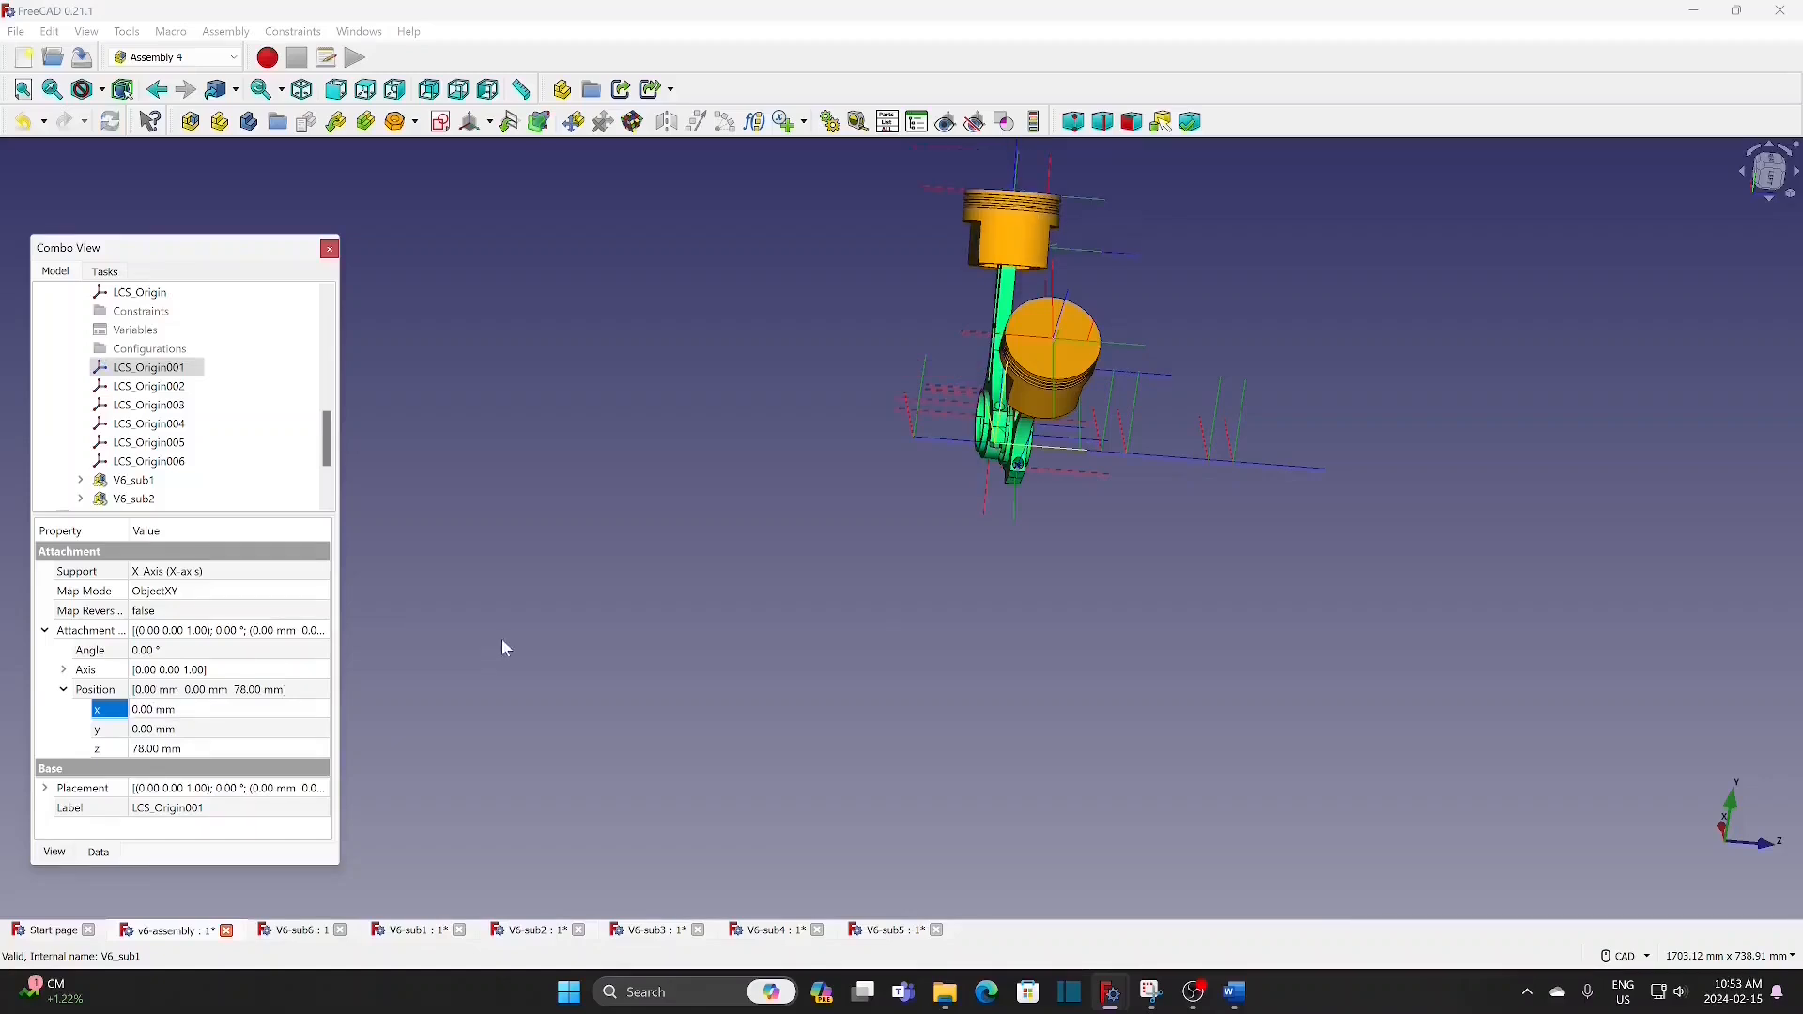
Step: Insert the V6_sub3 assembly as a linked part and attach its LCS_Origin to LCS_Origin003 of the Parent Assembly
scroll(568, 657, "up", 2)
middle_click_drag(718, 589, 526, 629)
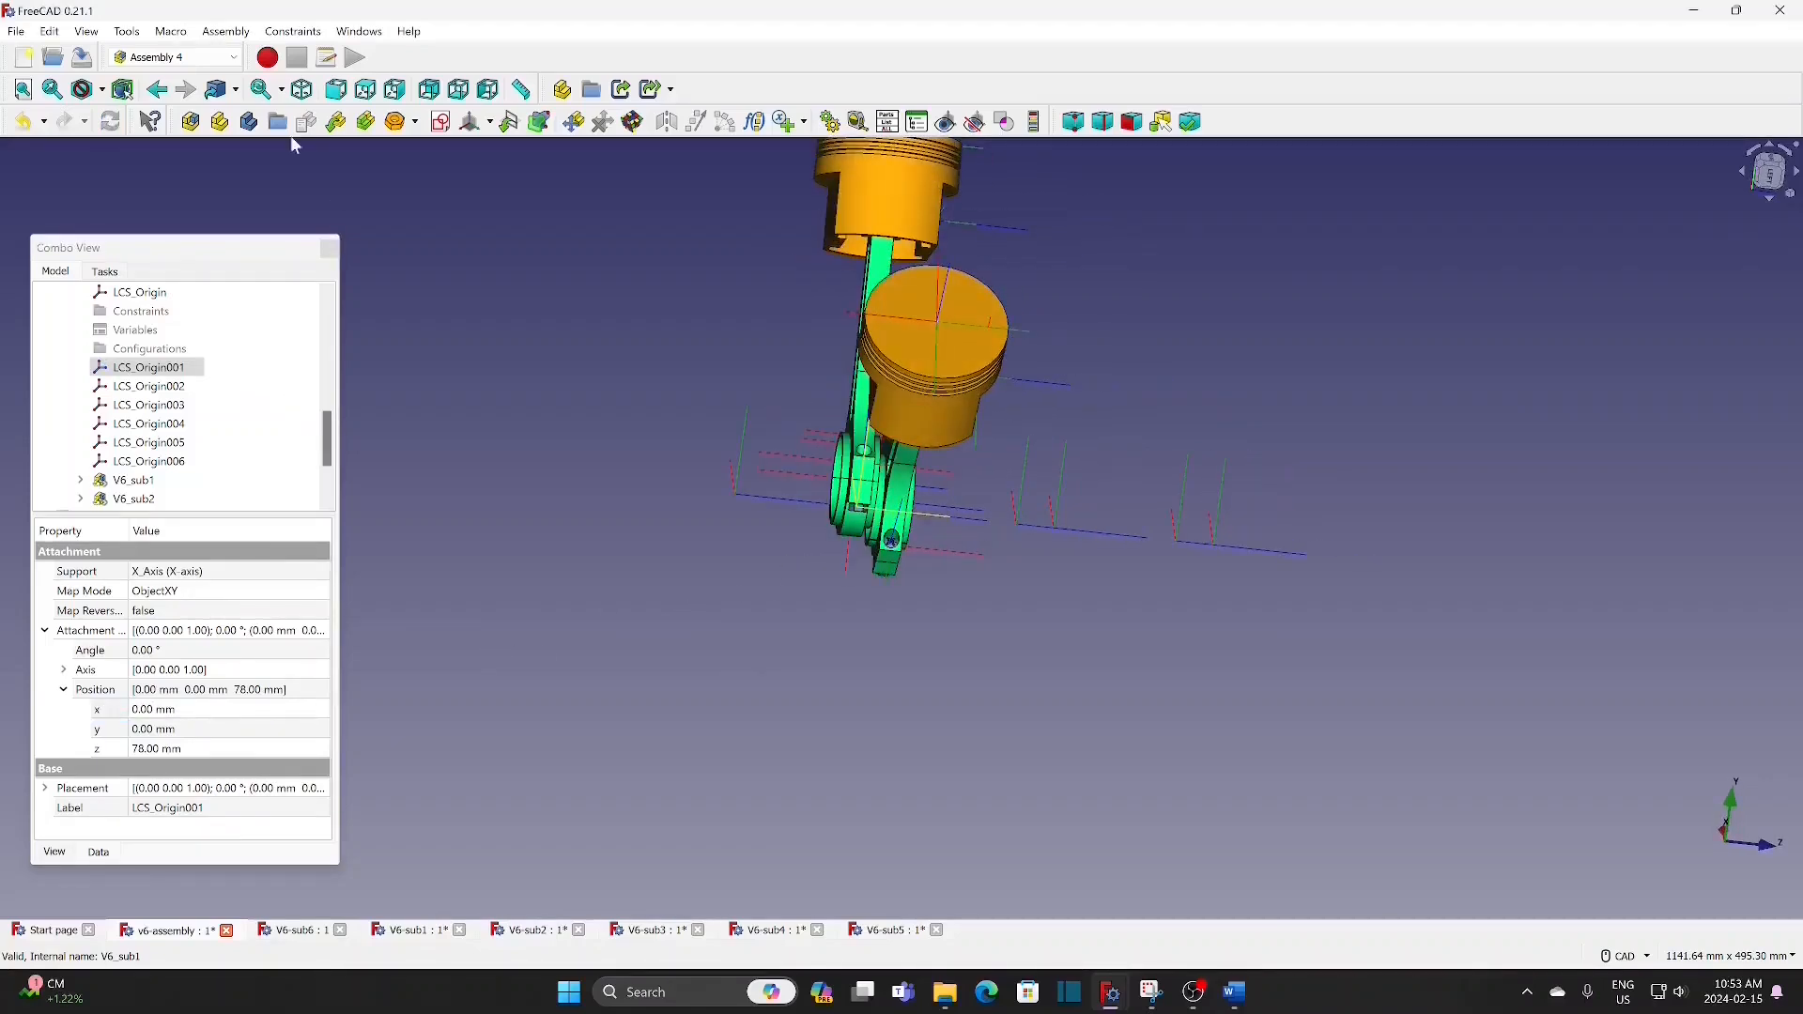
left_click(337, 124)
left_click(855, 397)
left_click(1043, 699)
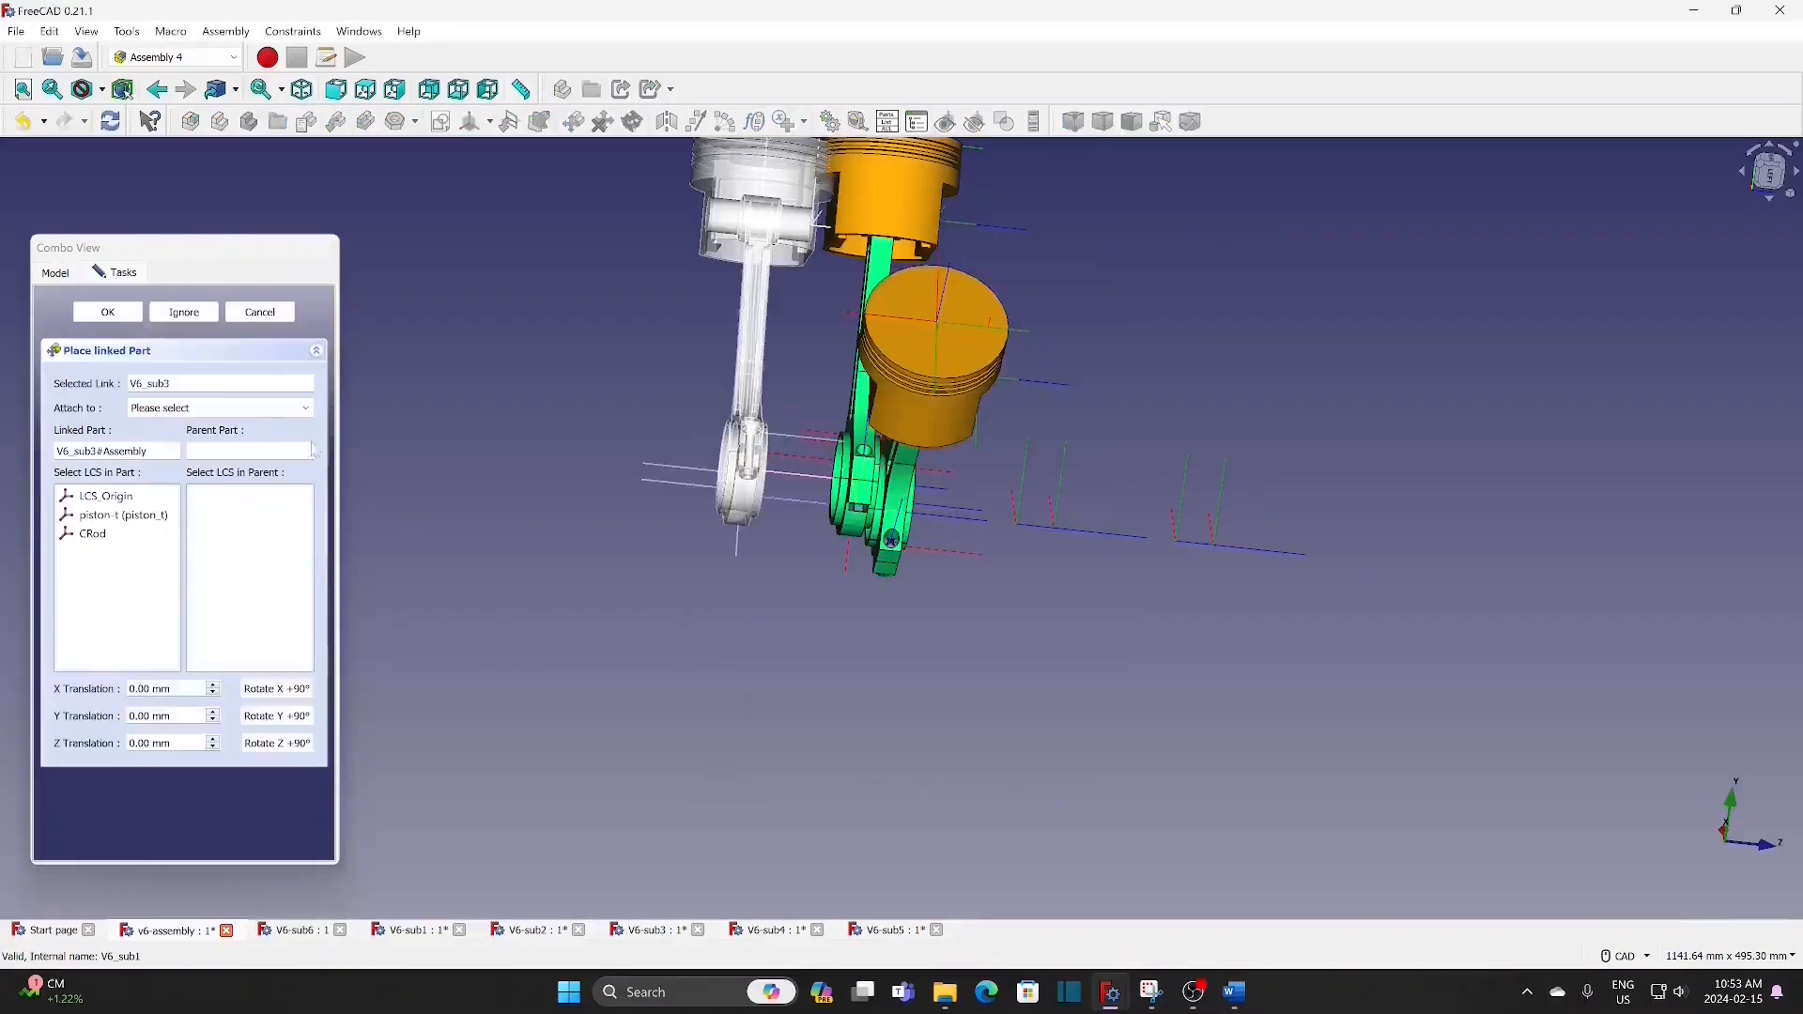
left_click(218, 407)
left_click(220, 439)
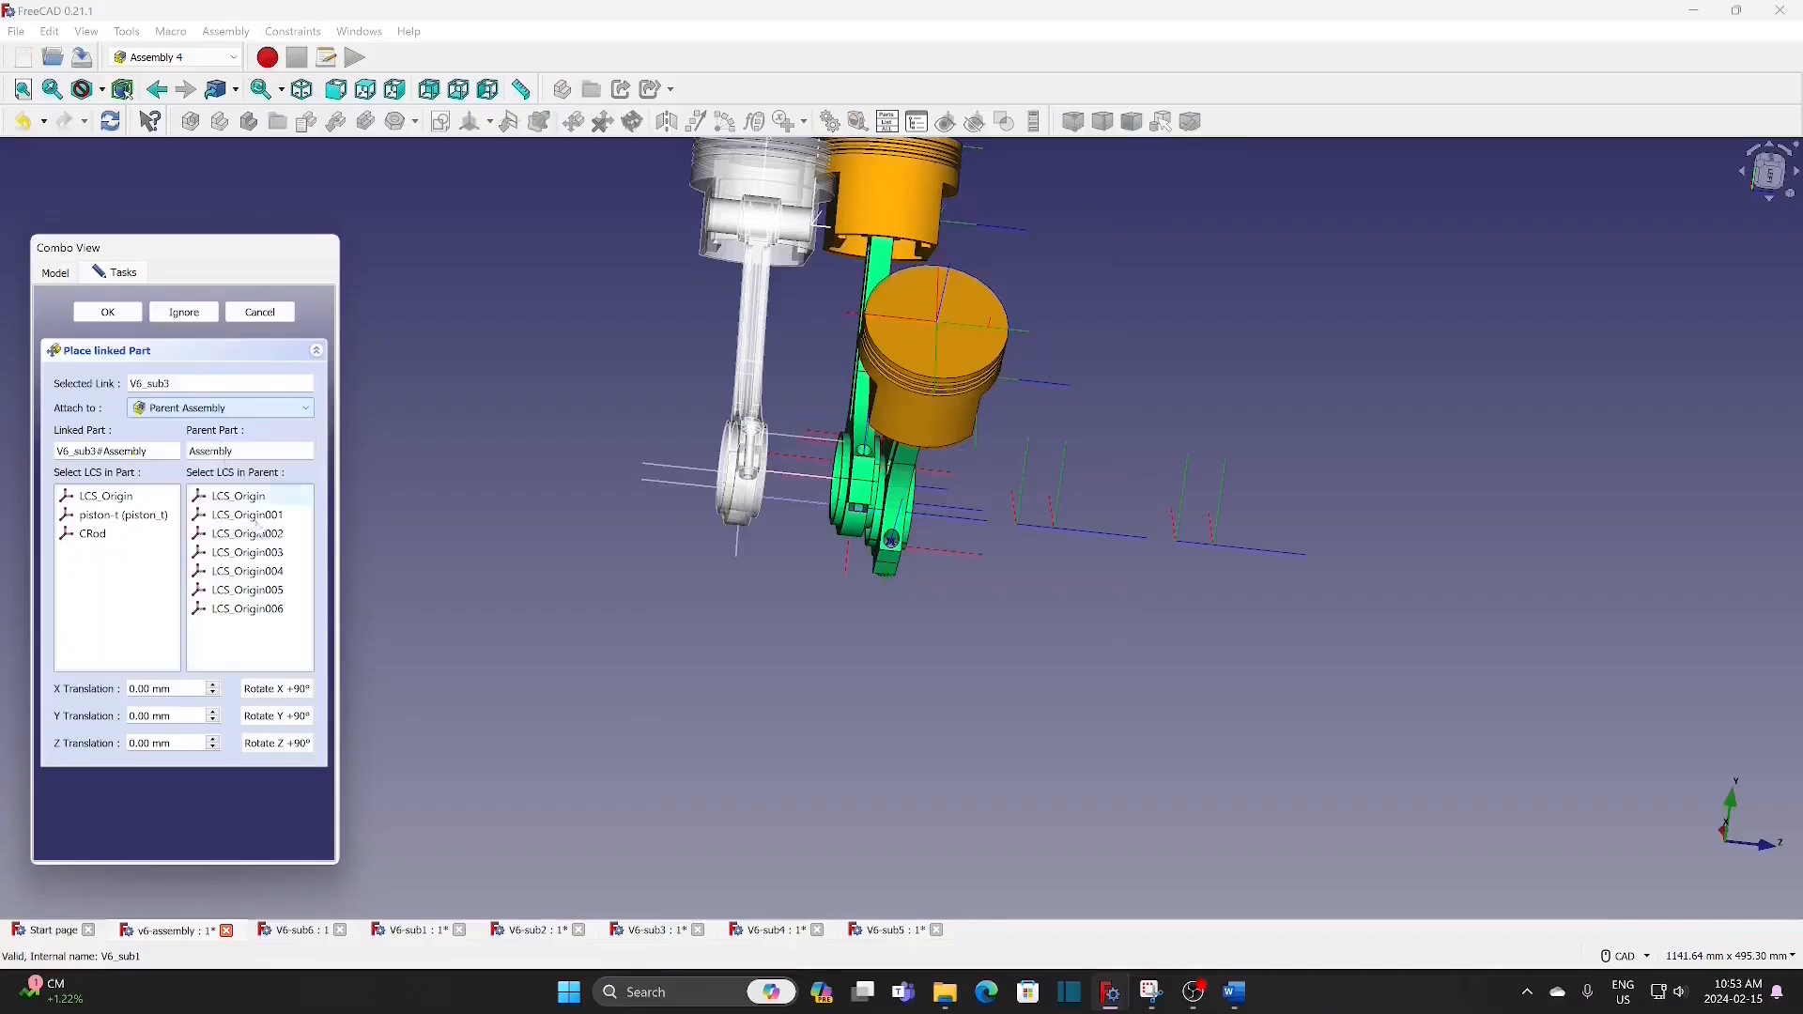
left_click(160, 495)
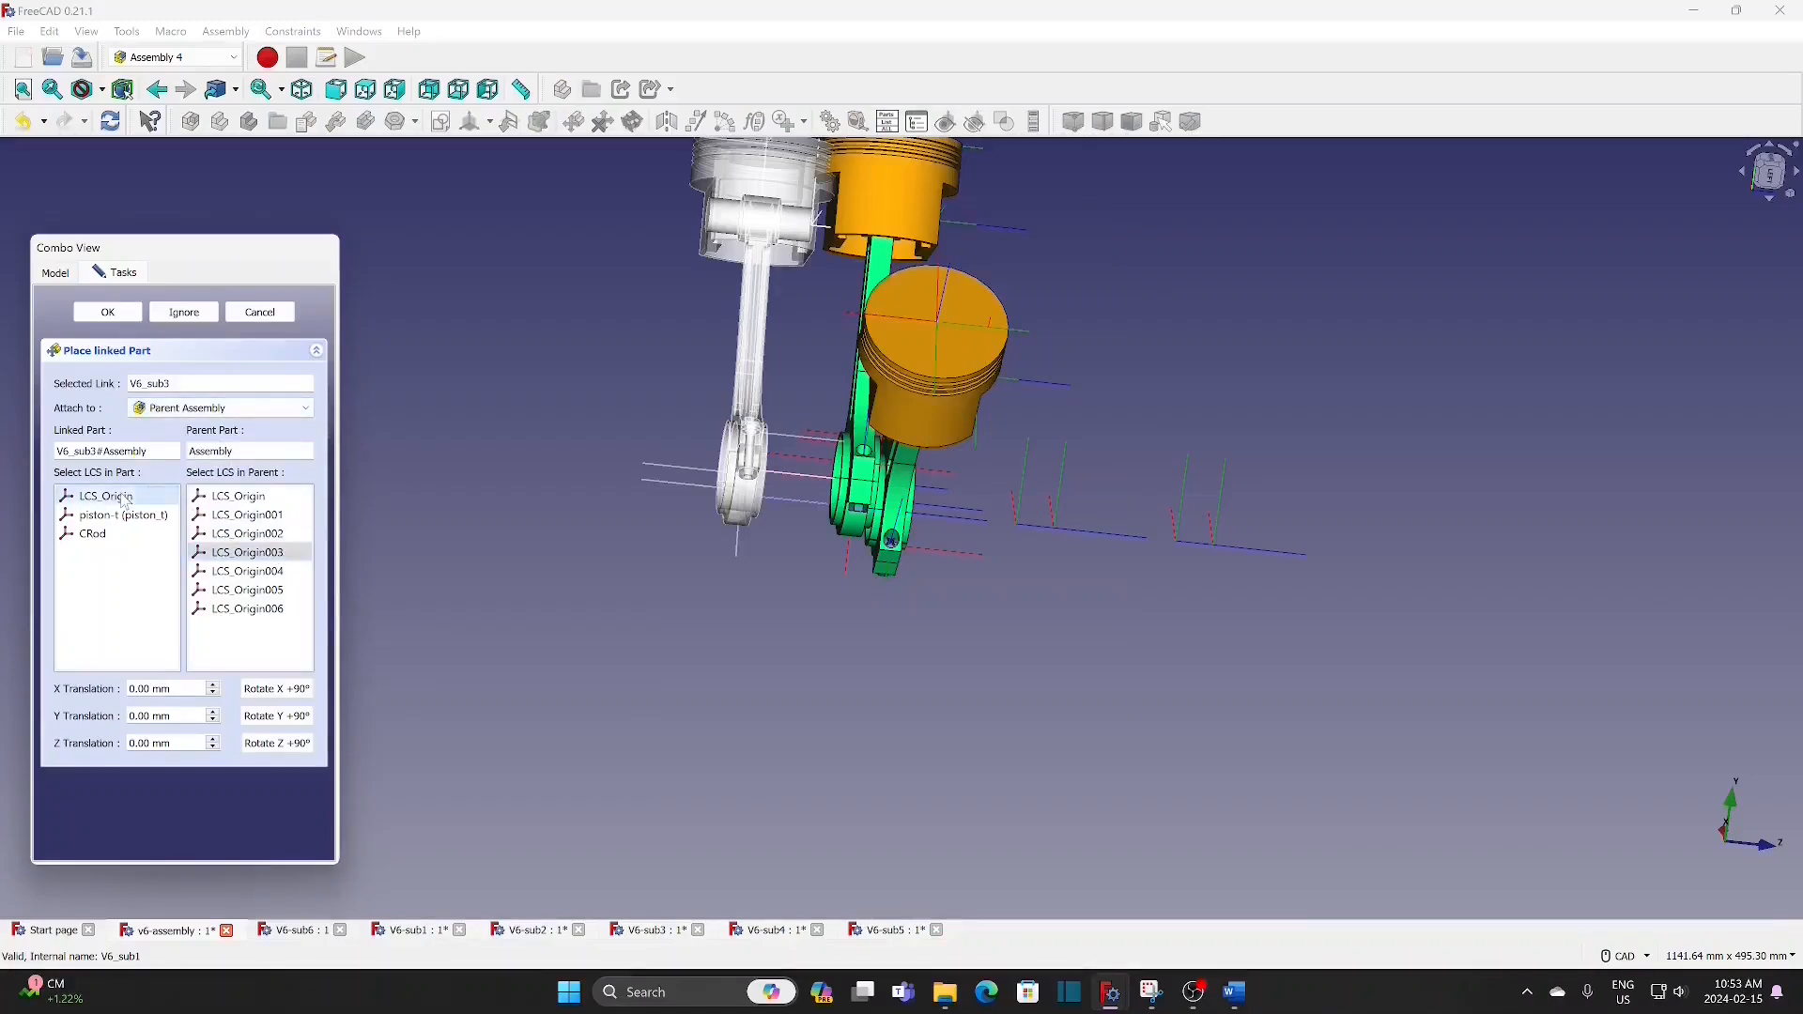
left_click(111, 314)
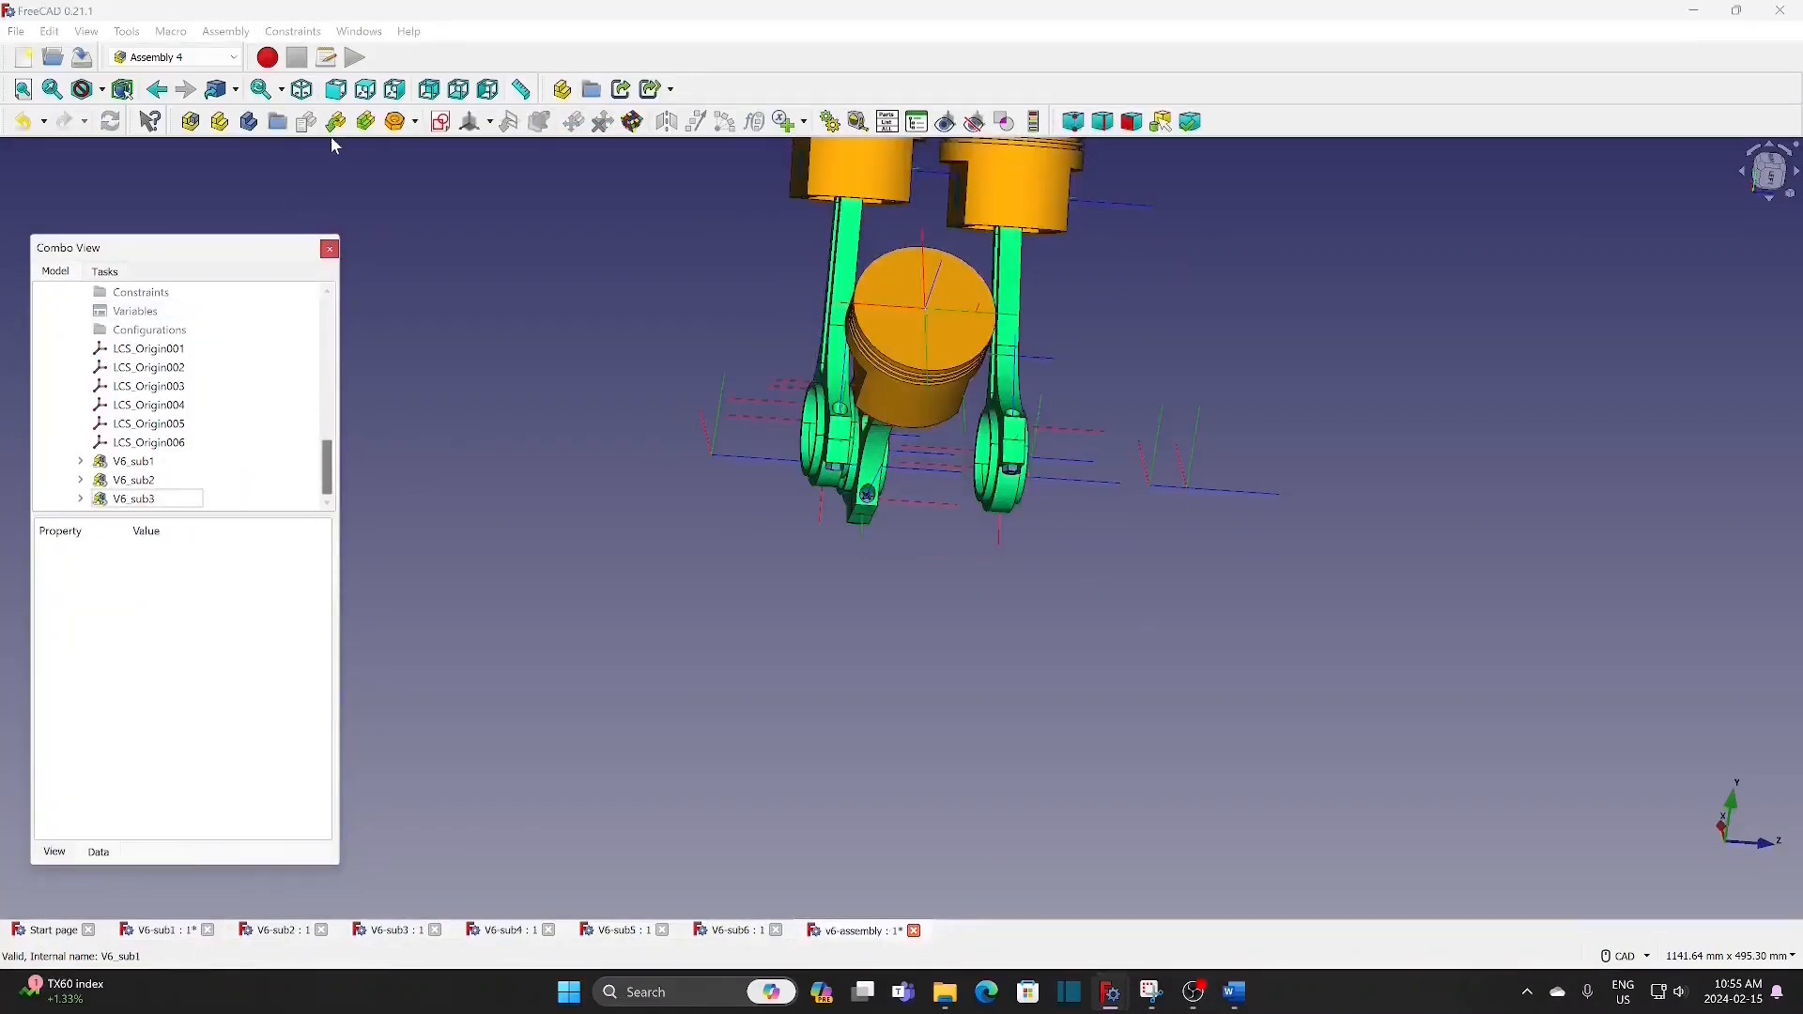
Step: Insert the V6_sub4 assembly as a linked part and attach its LCS_Origin to LCS_Origin004 of the Parent Assembly
left_click(336, 123)
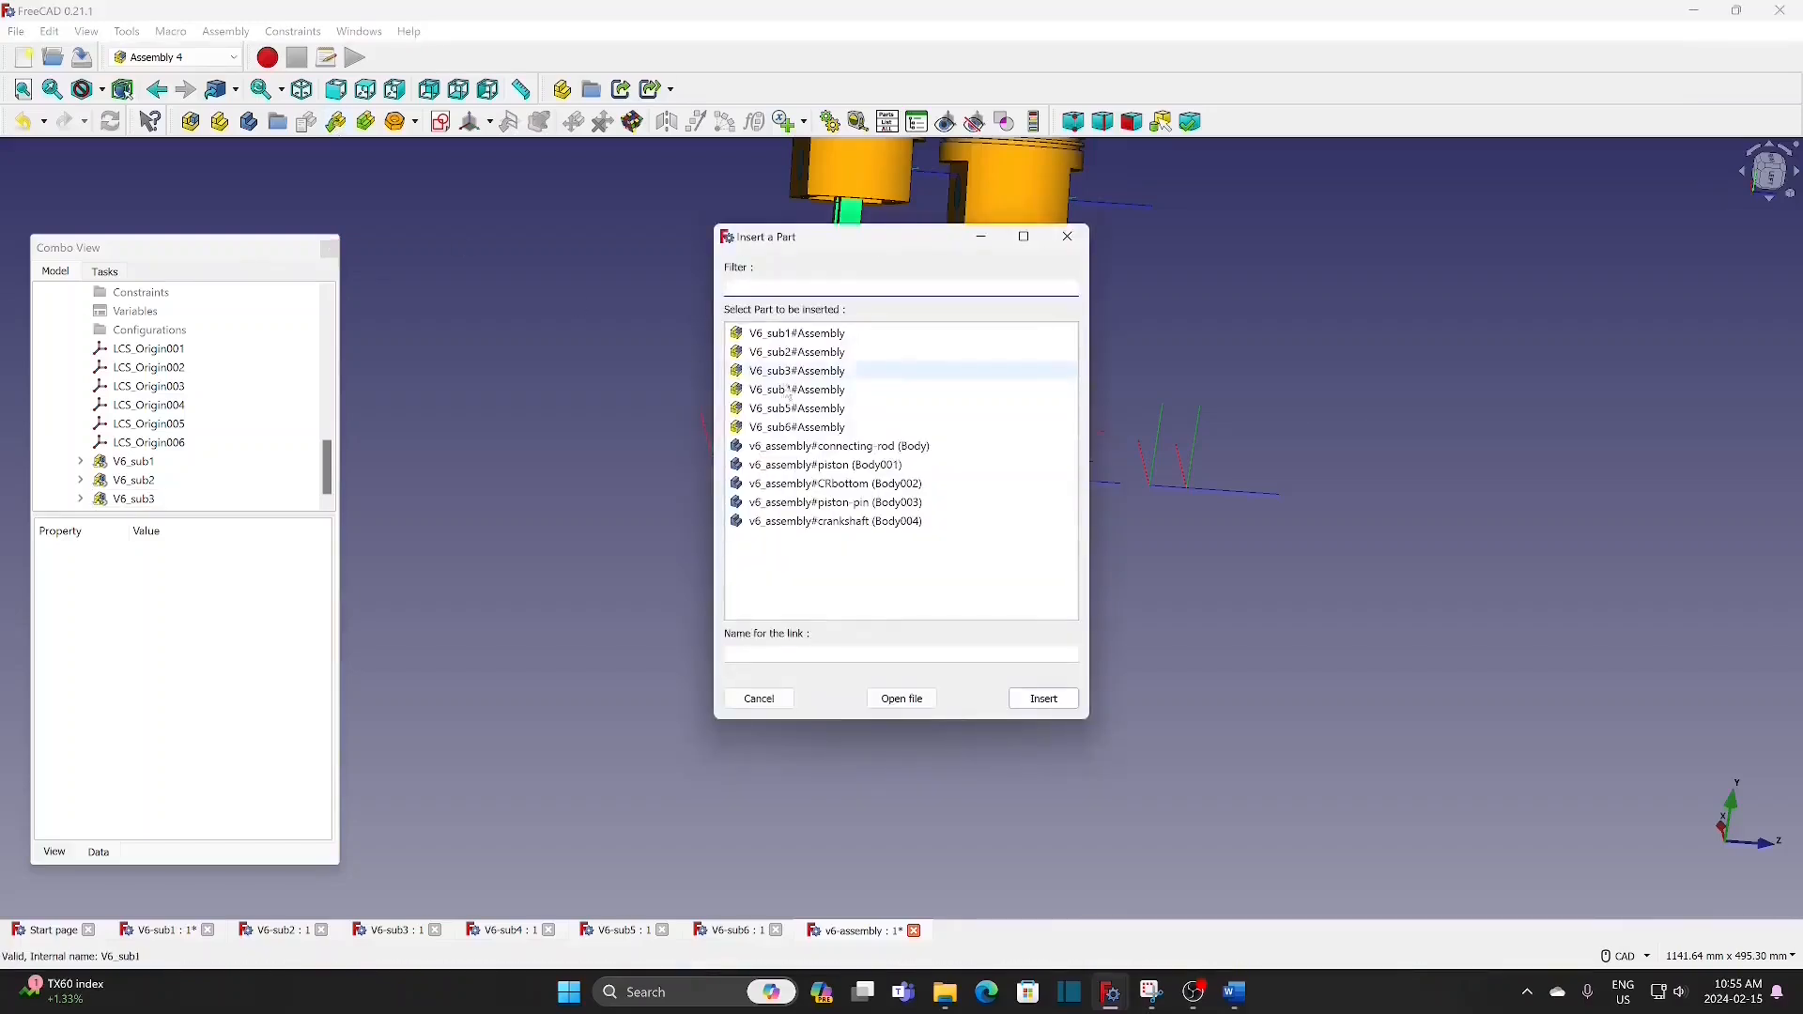
left_click(838, 389)
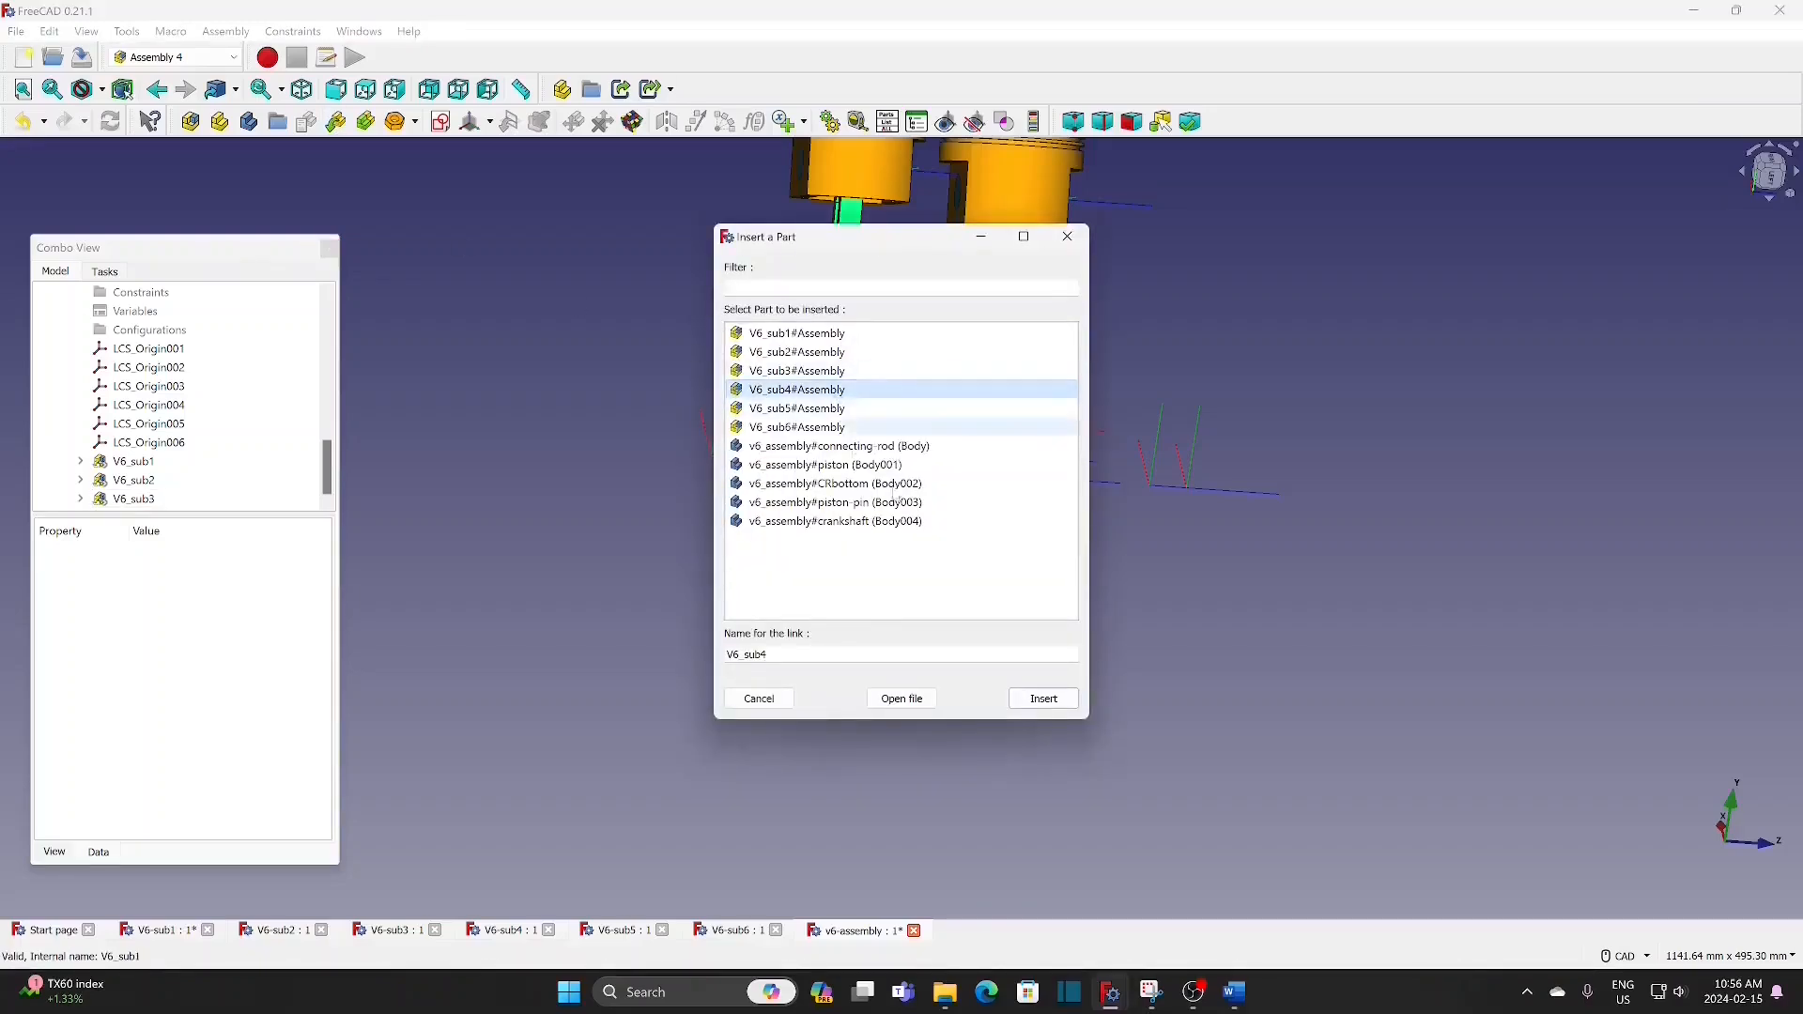
left_click(1043, 698)
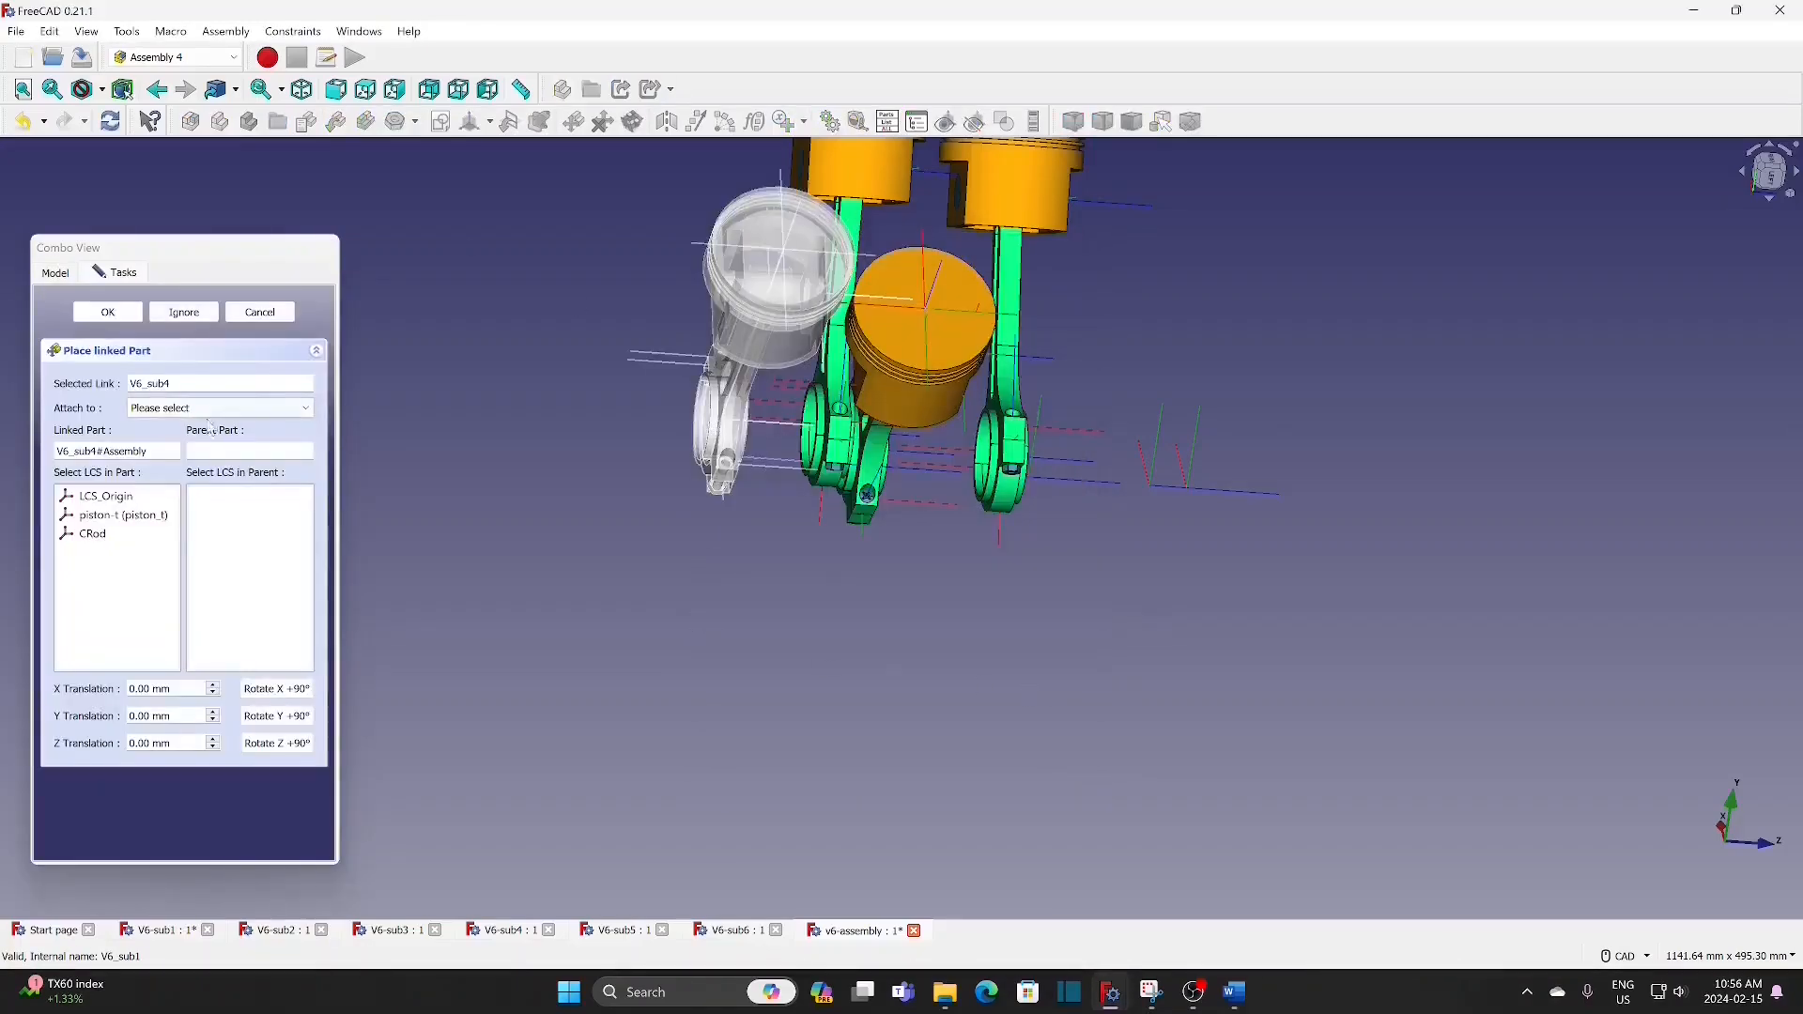
left_click(214, 407)
left_click(206, 441)
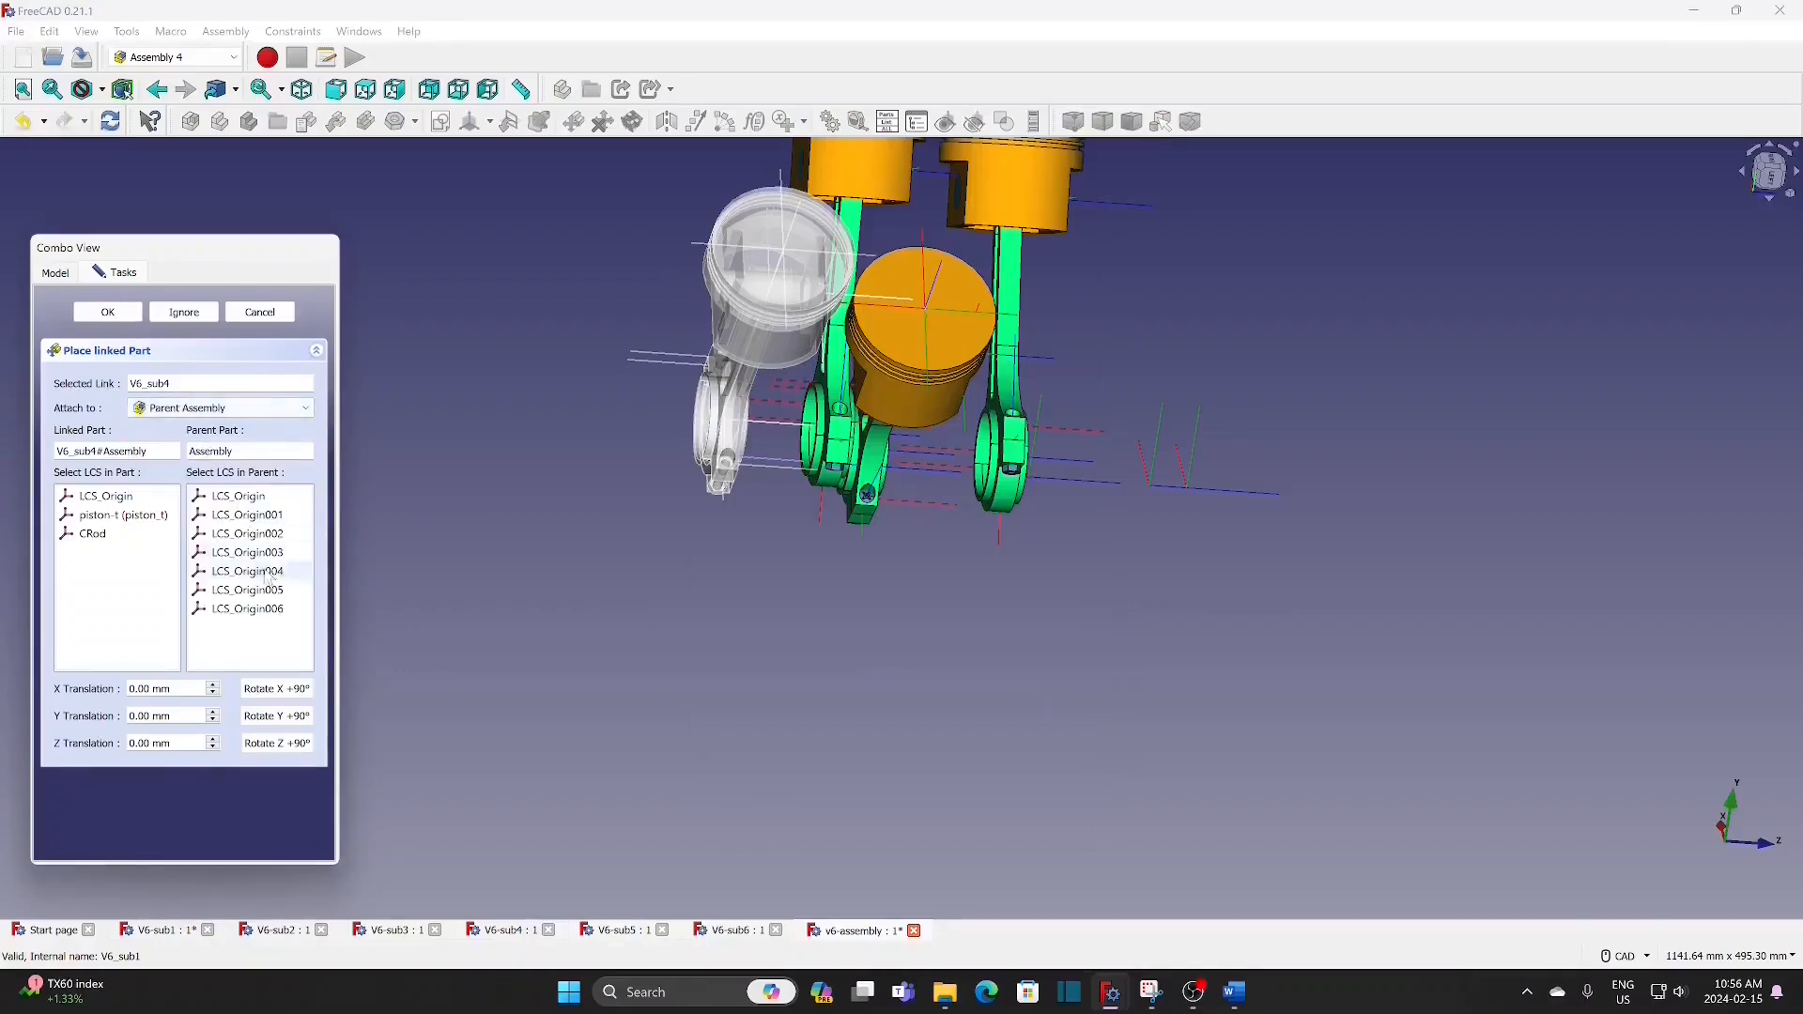
left_click(267, 573)
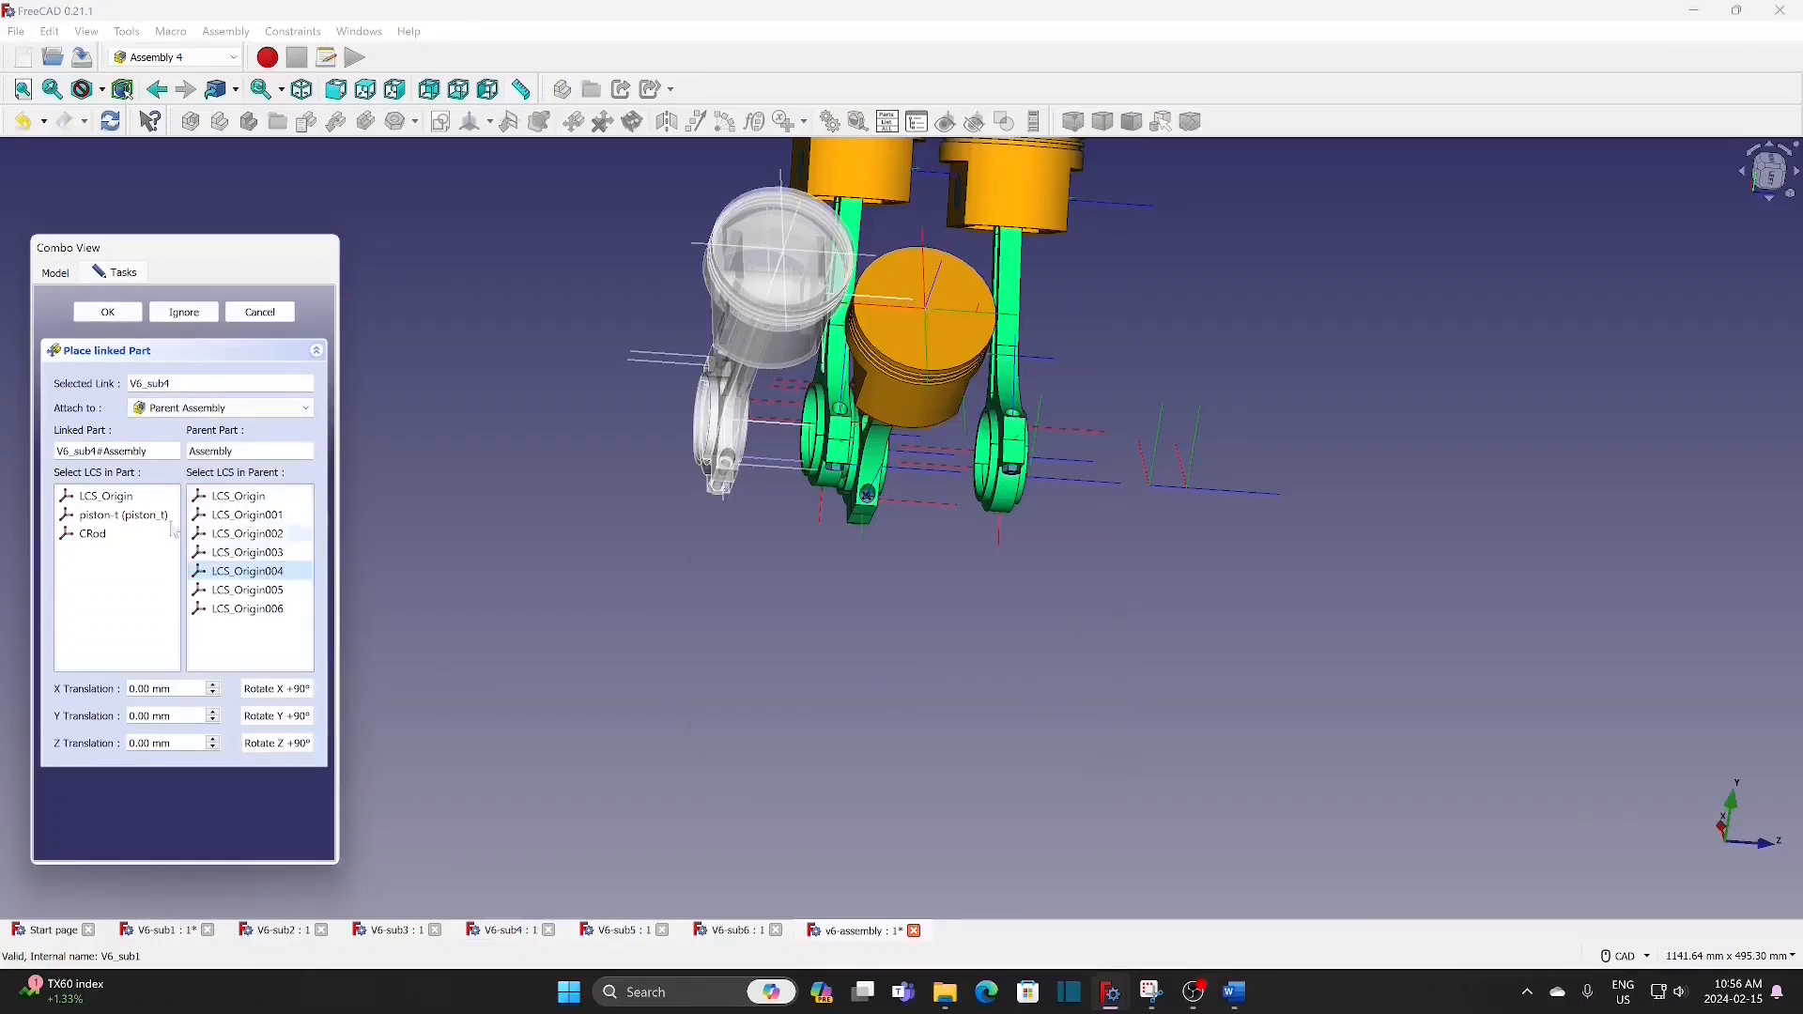
left_click(122, 497)
left_click(113, 315)
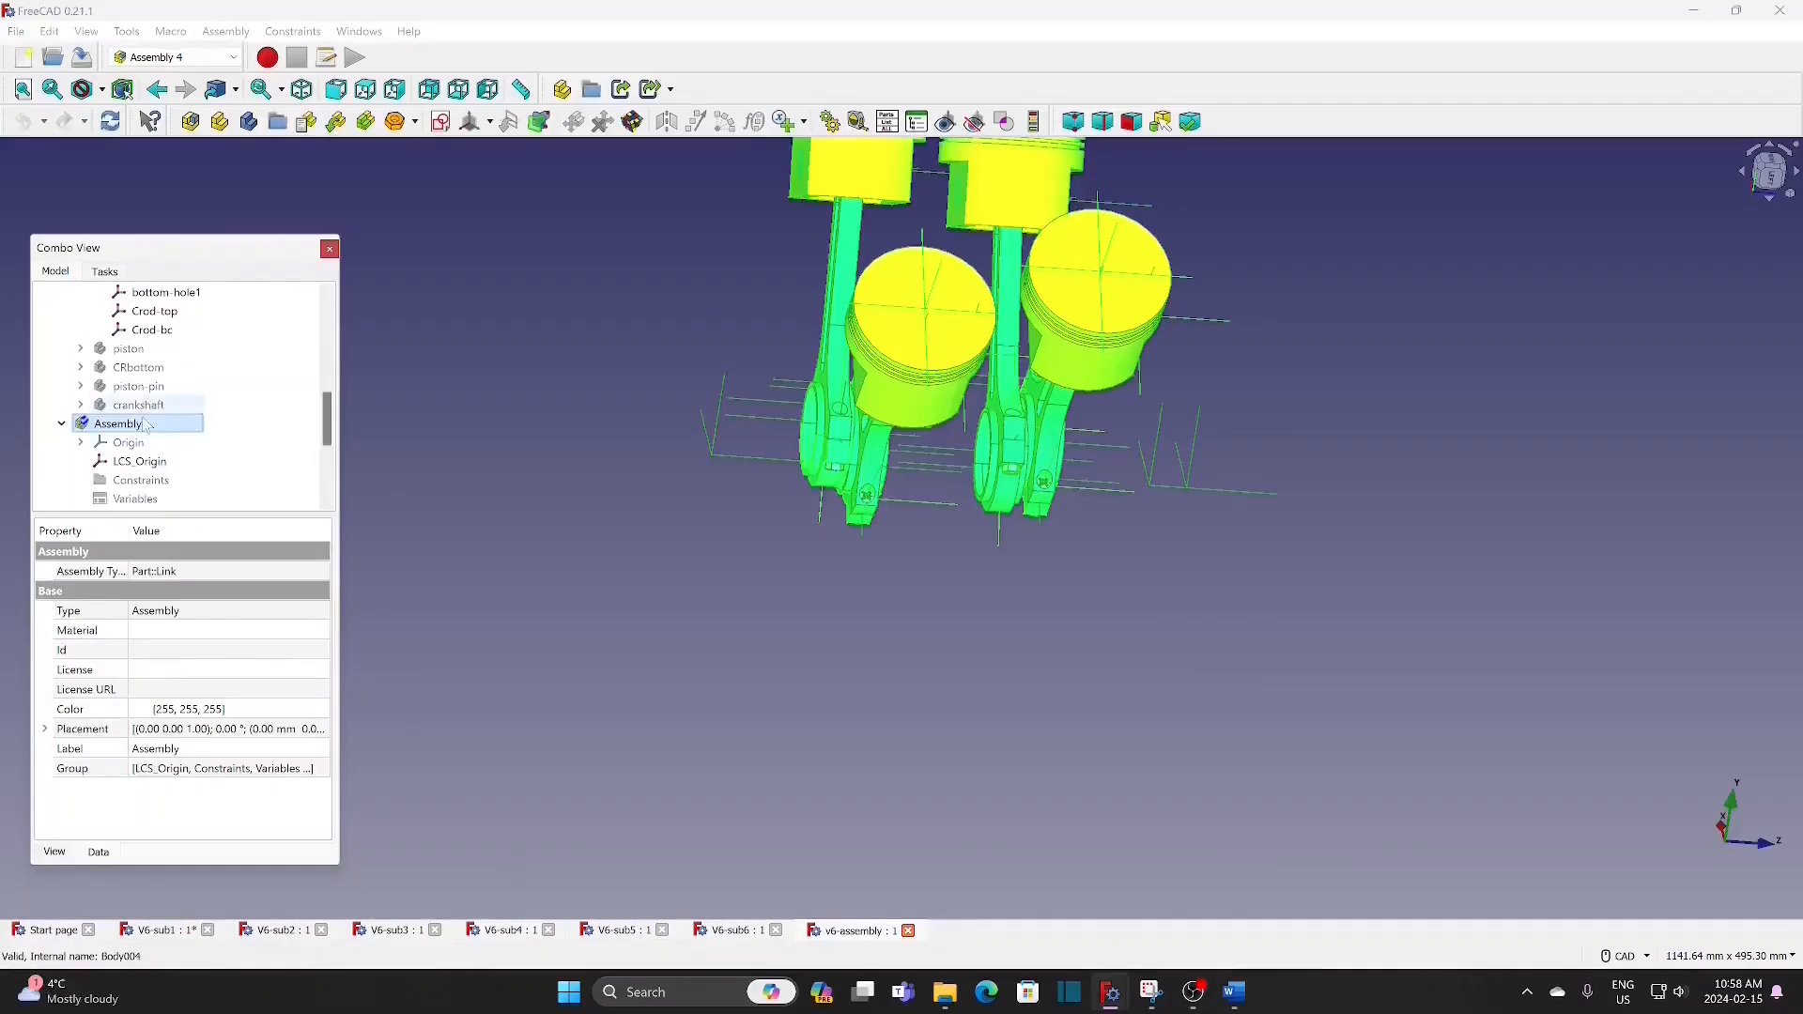
Step: Insert the V6_sub5 assembly as a linked part and attach its LCS_Origin to LCS_Origin005 of the Parent Assembly
left_click(336, 123)
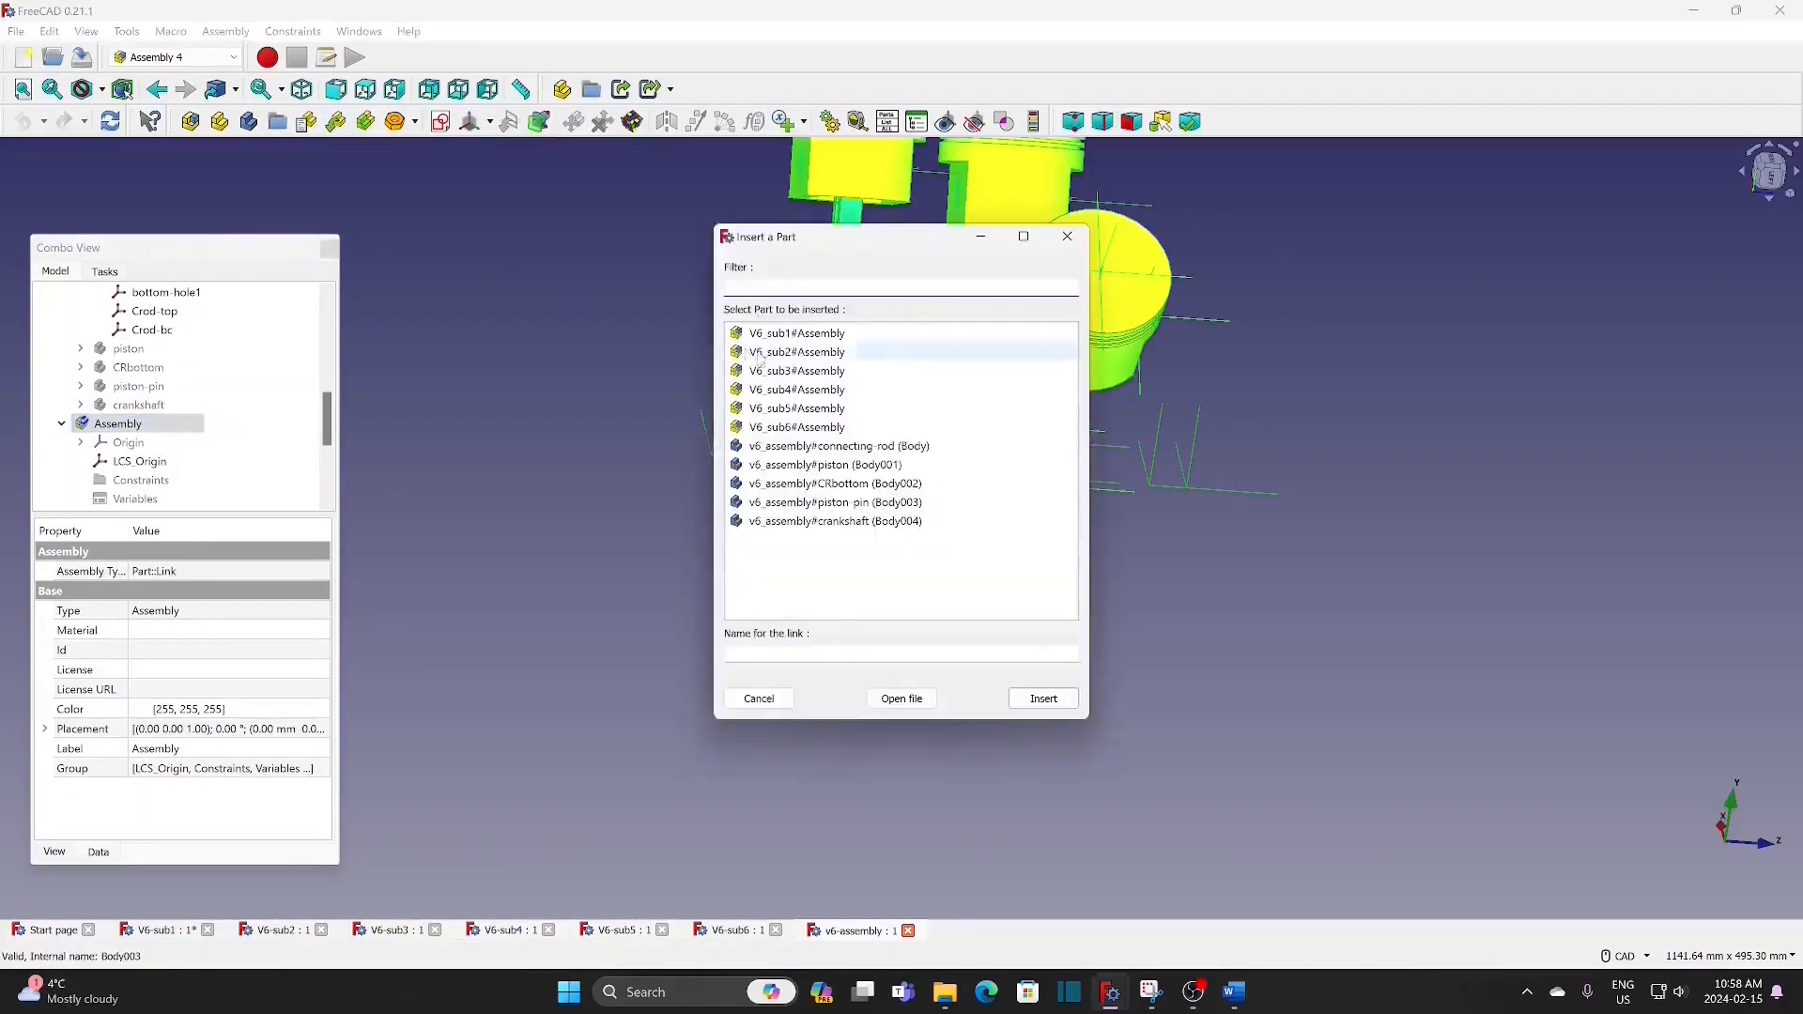
left_click(824, 411)
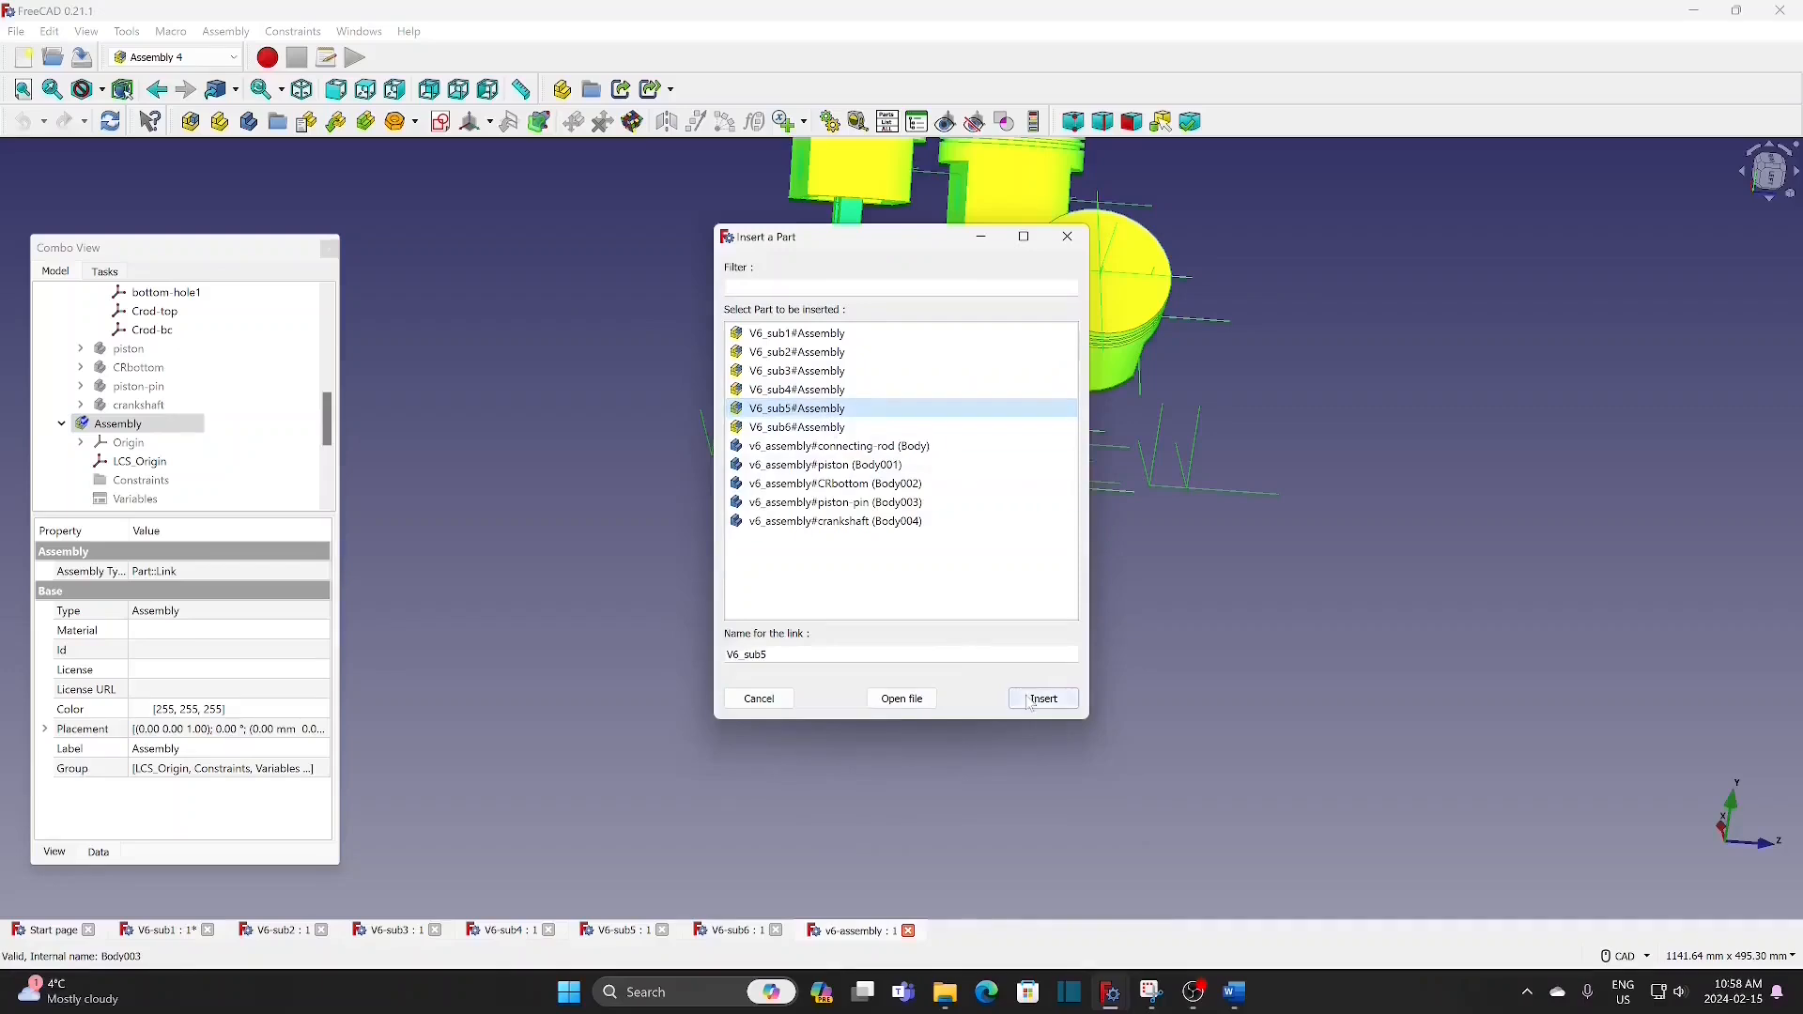
left_click(1030, 700)
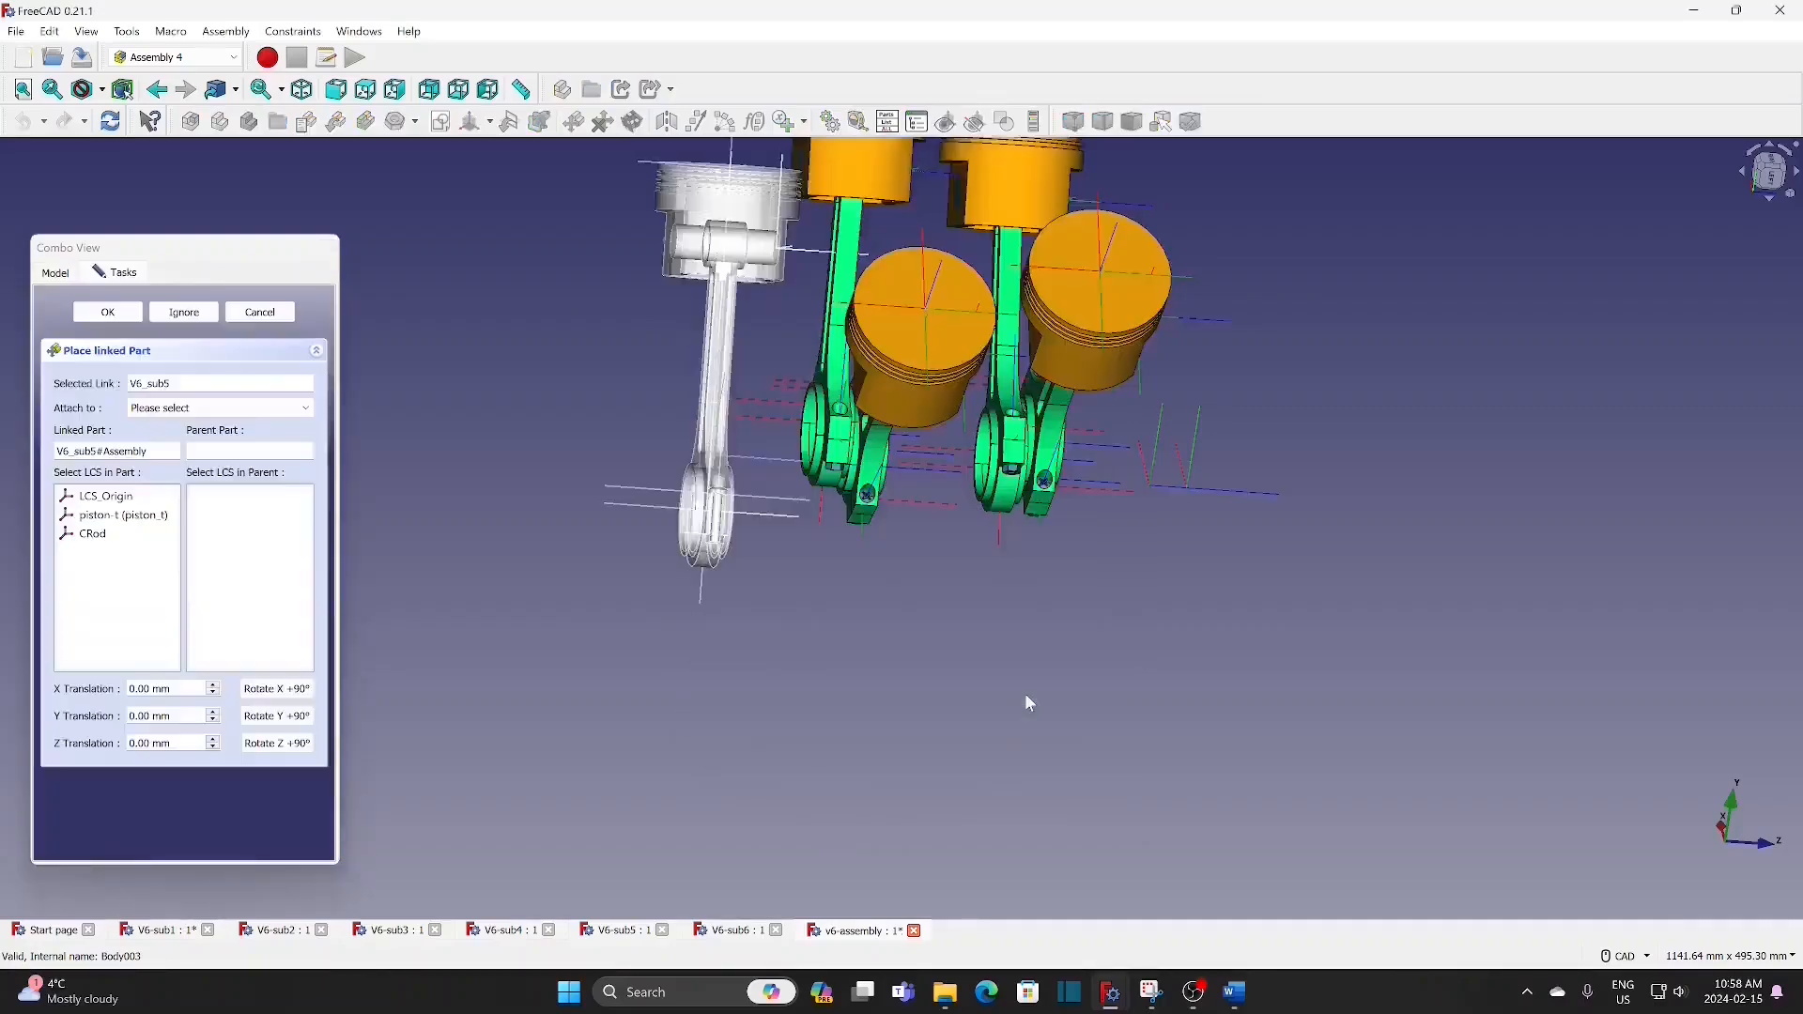
left_click(229, 410)
left_click(212, 440)
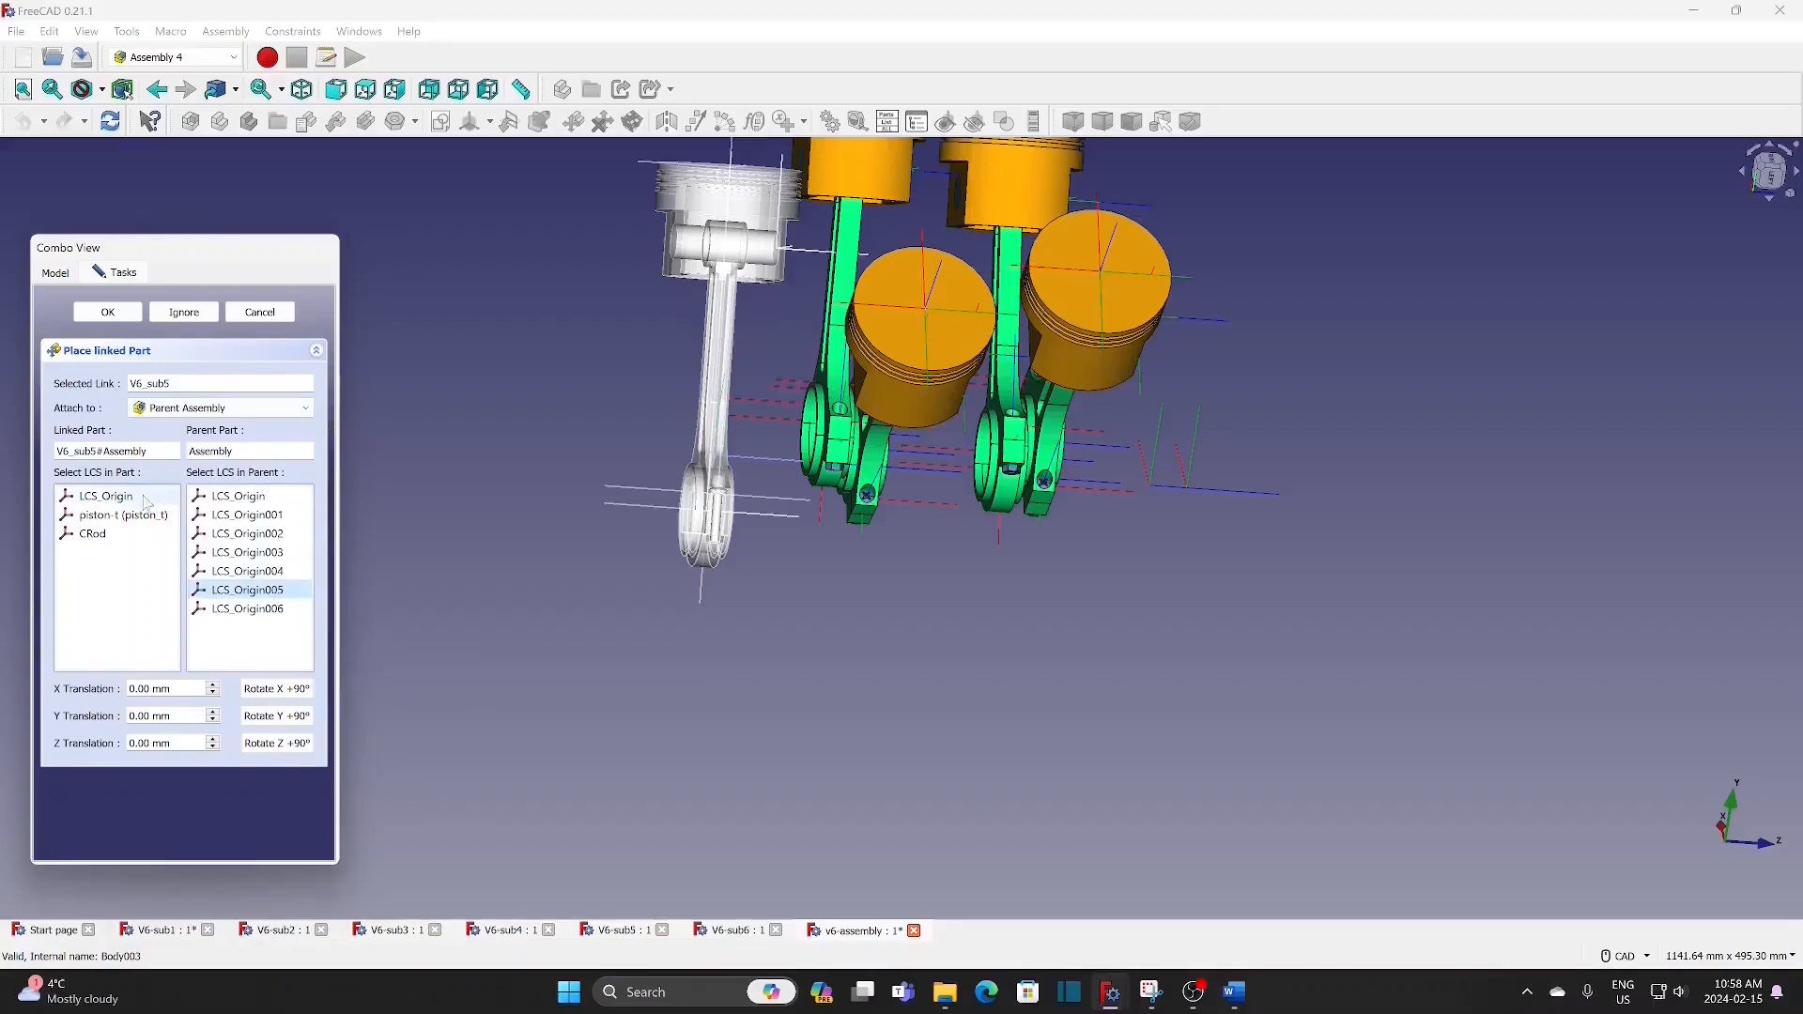
left_click(96, 497)
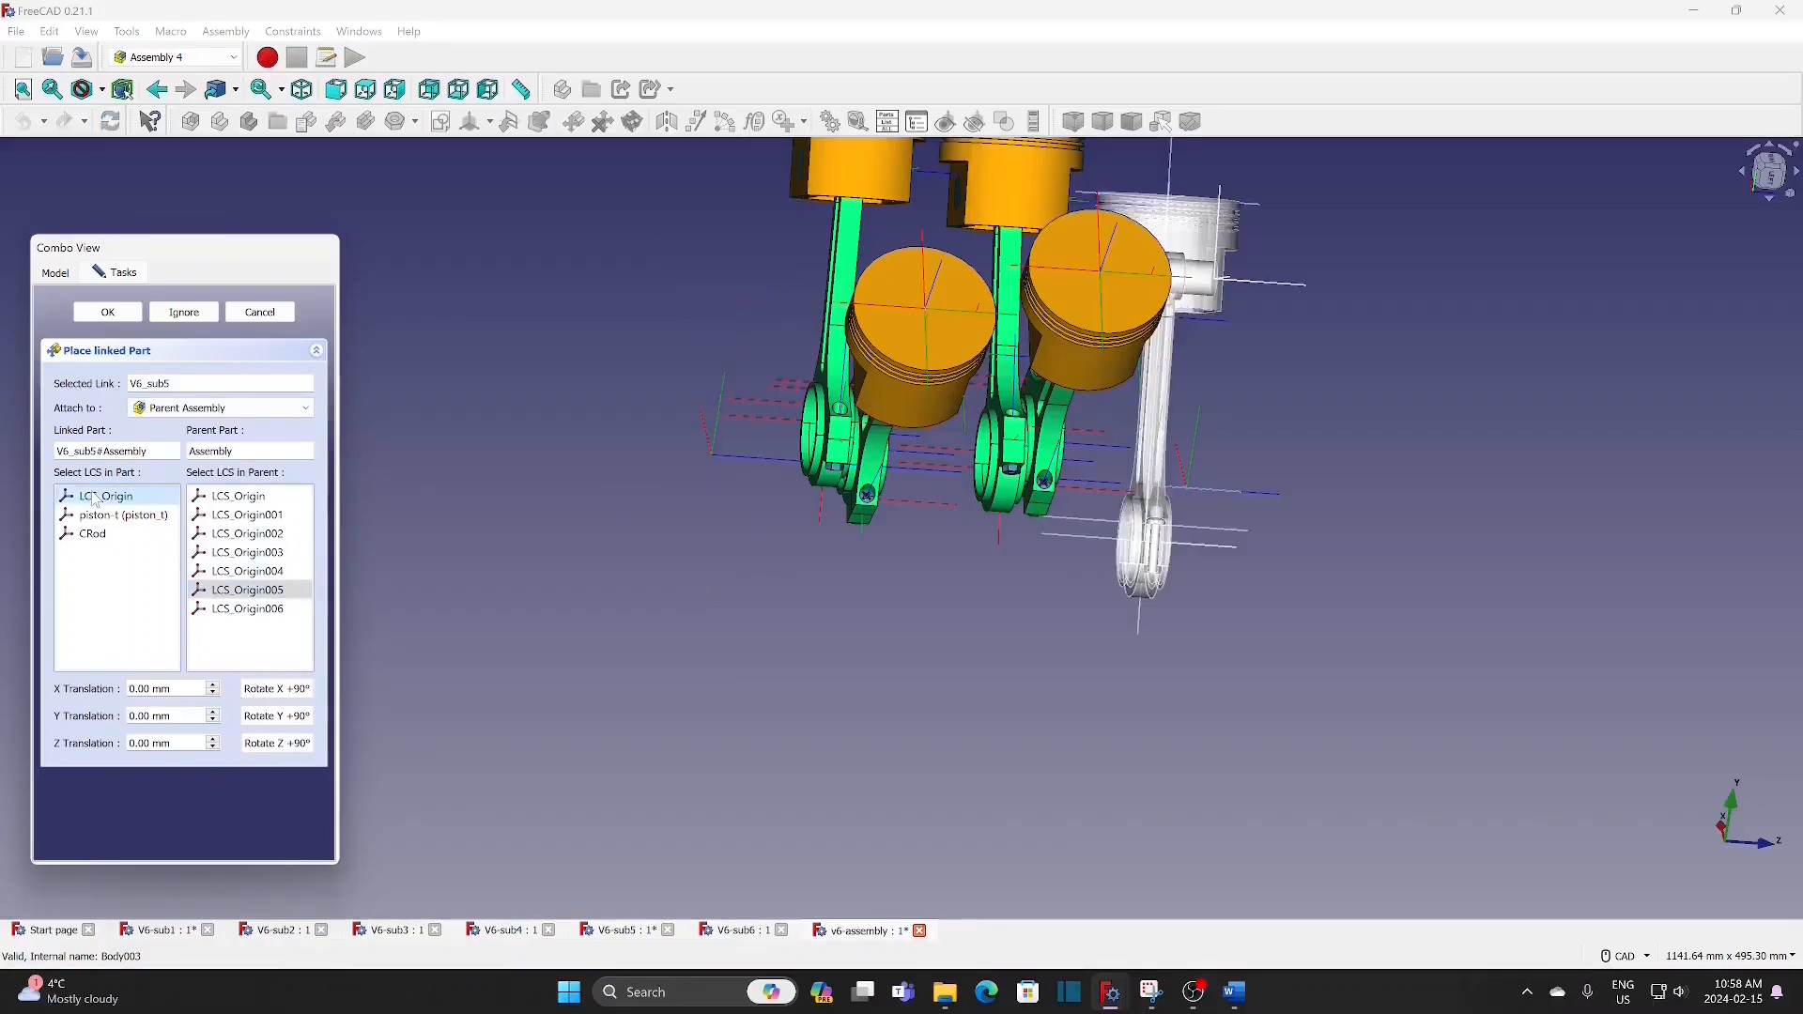
left_click(122, 313)
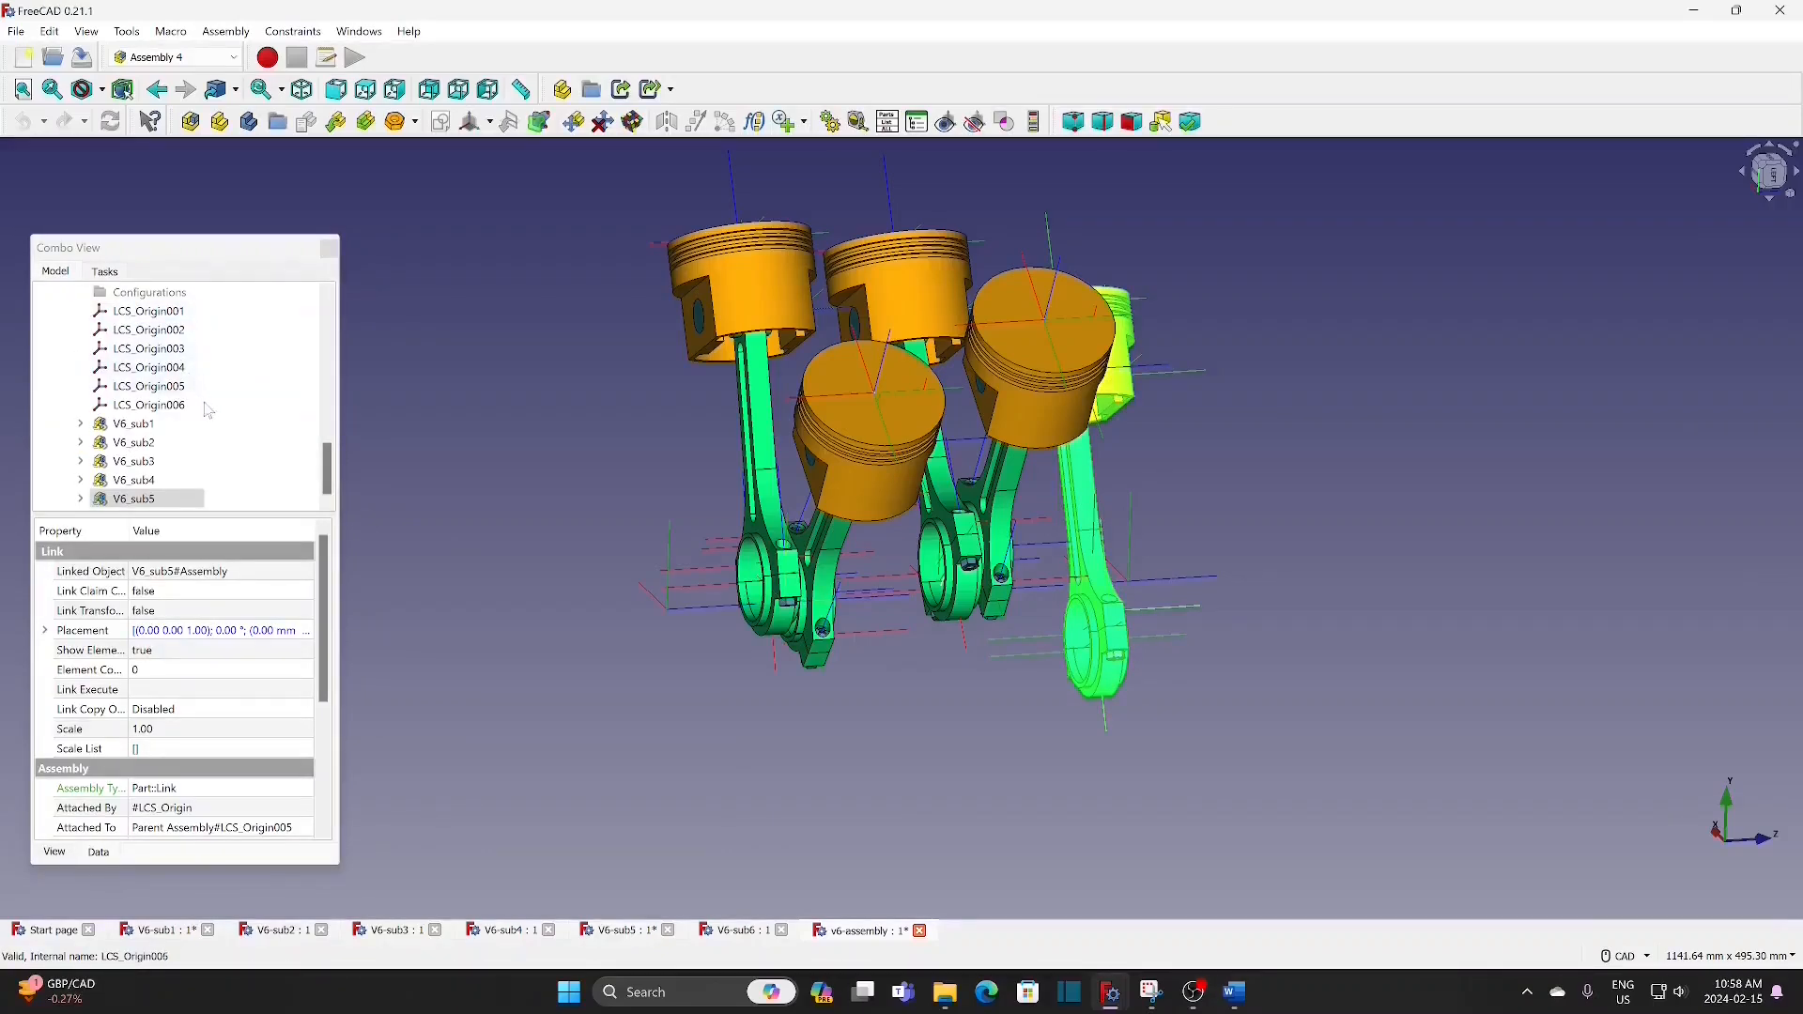
Step: Insert the V6_sub6 assembly as a linked part and attach its LCS_Origin to LCS_Origin006 of the Parent Assembly
left_click(336, 122)
left_click(796, 428)
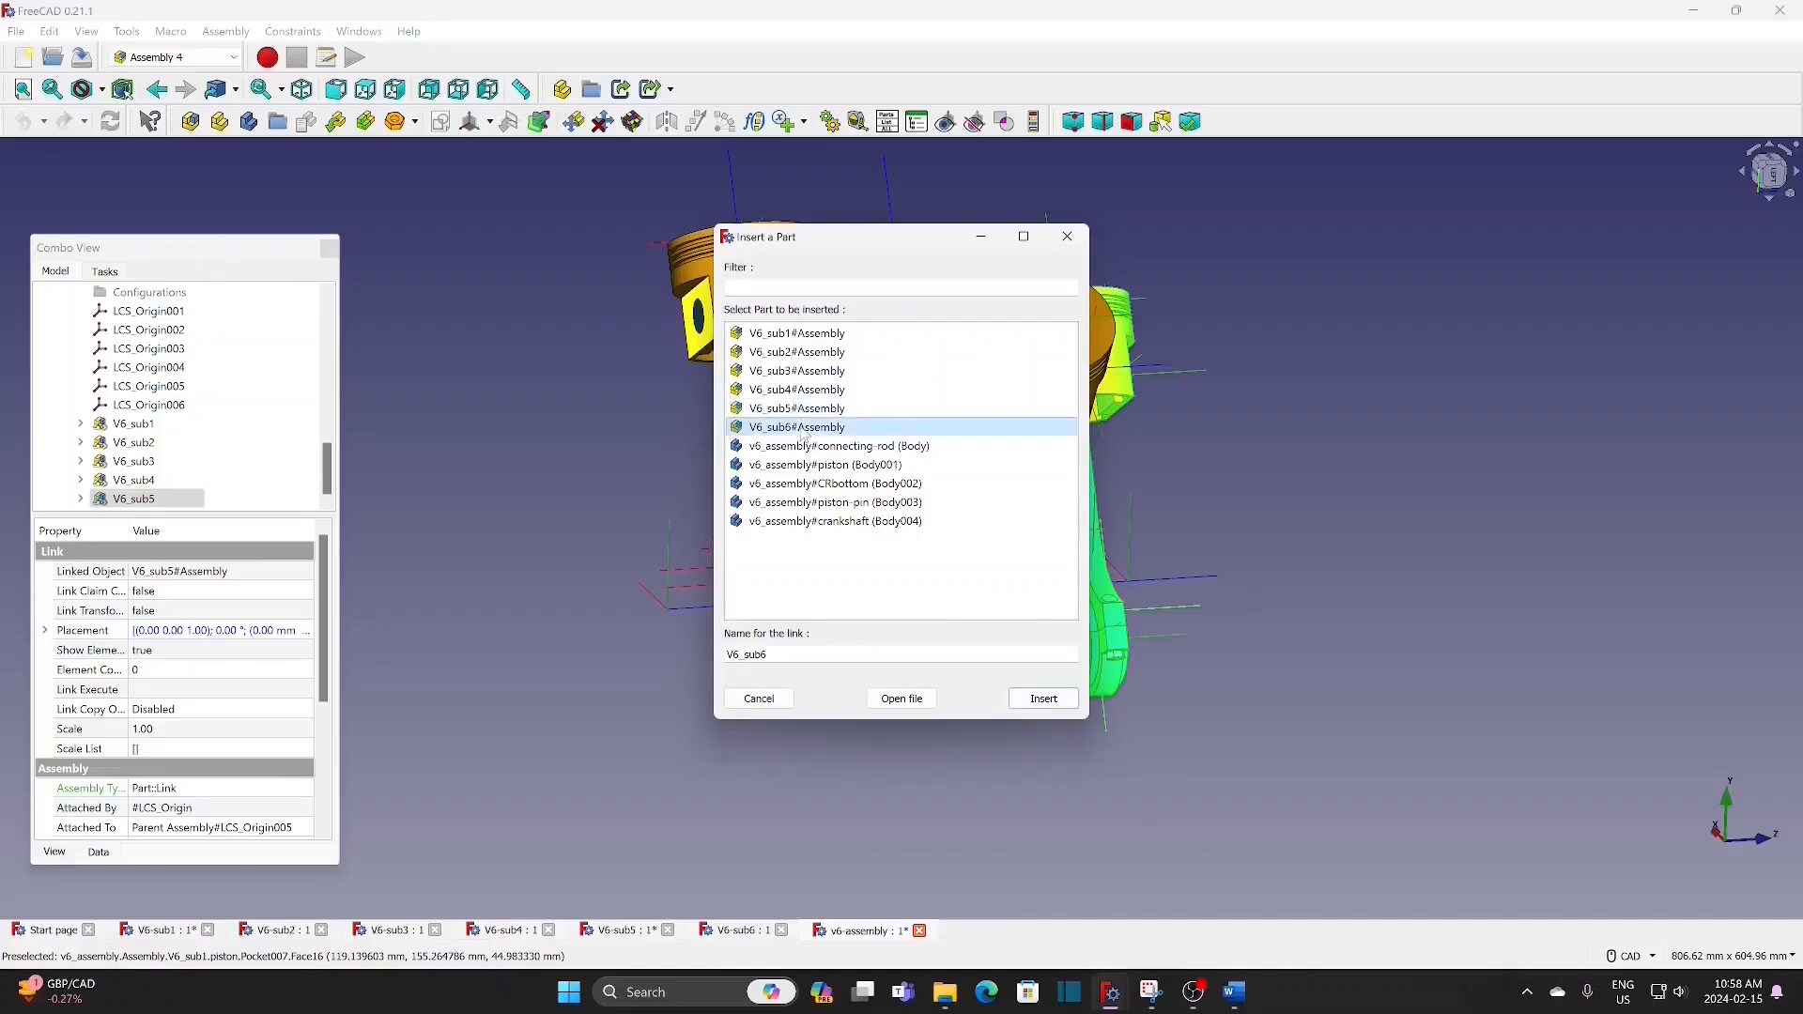
left_click(1043, 698)
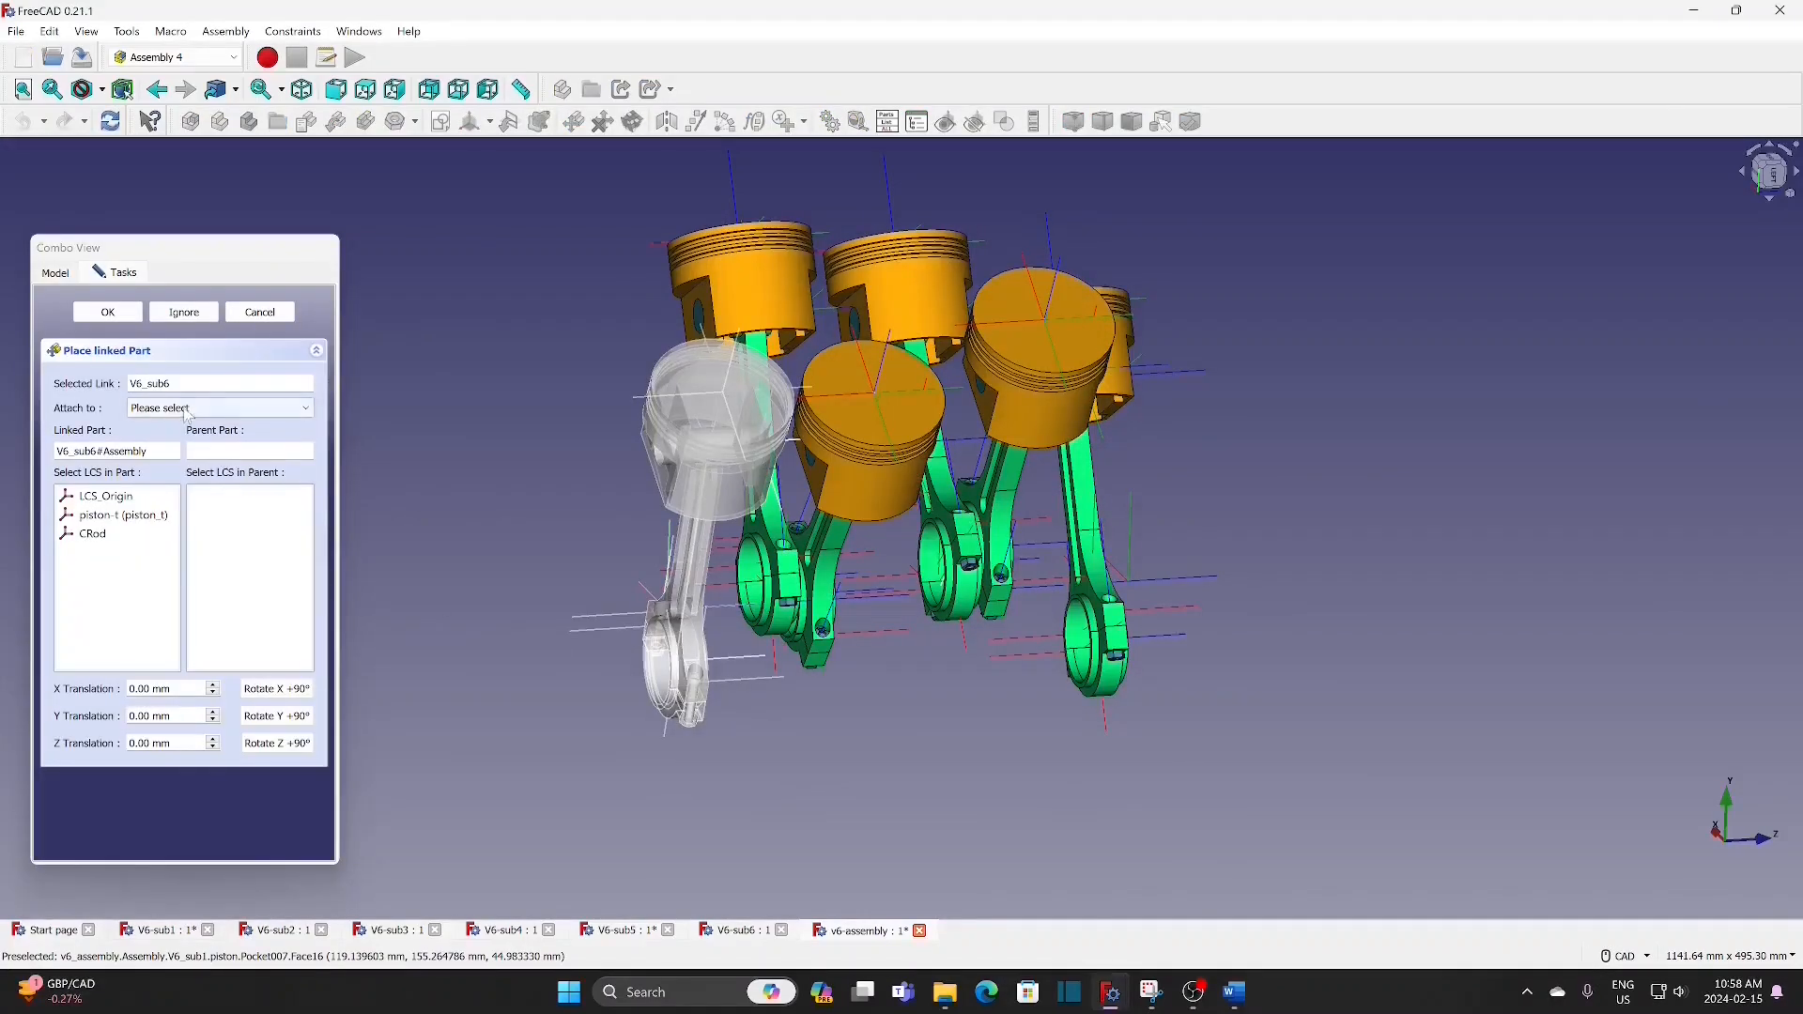
left_click(188, 409)
left_click(186, 439)
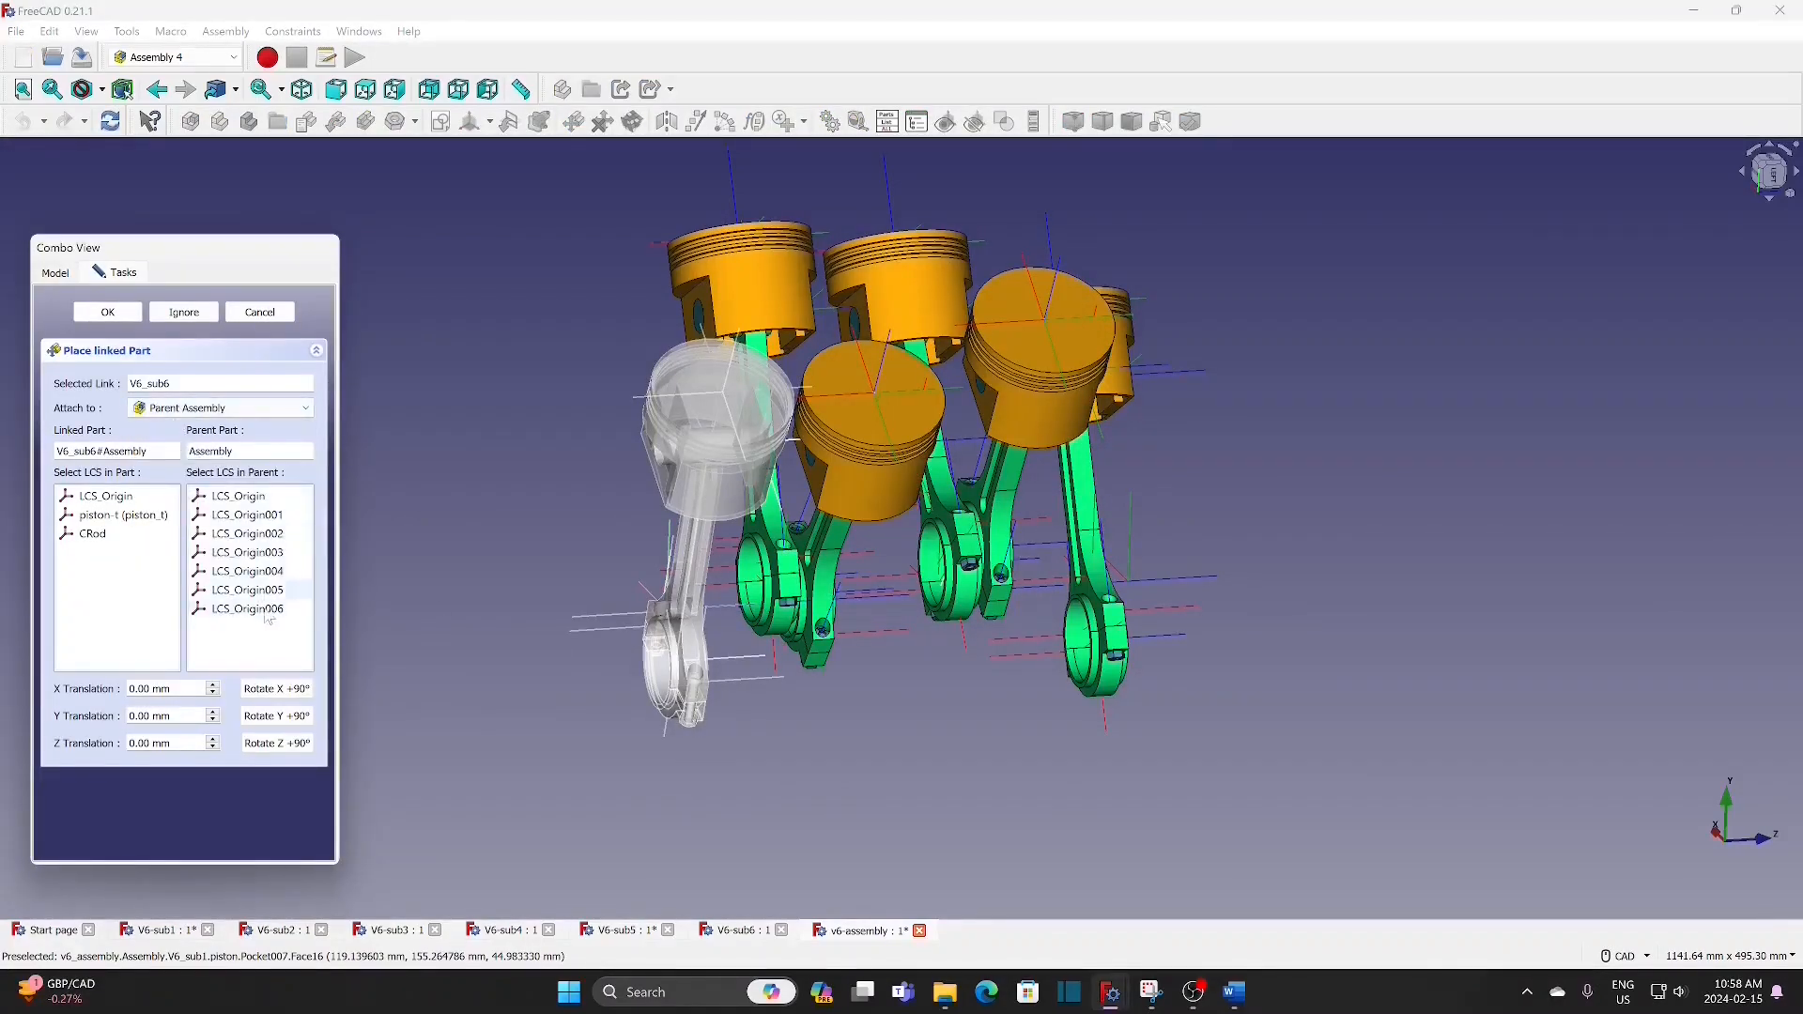
left_click(111, 497)
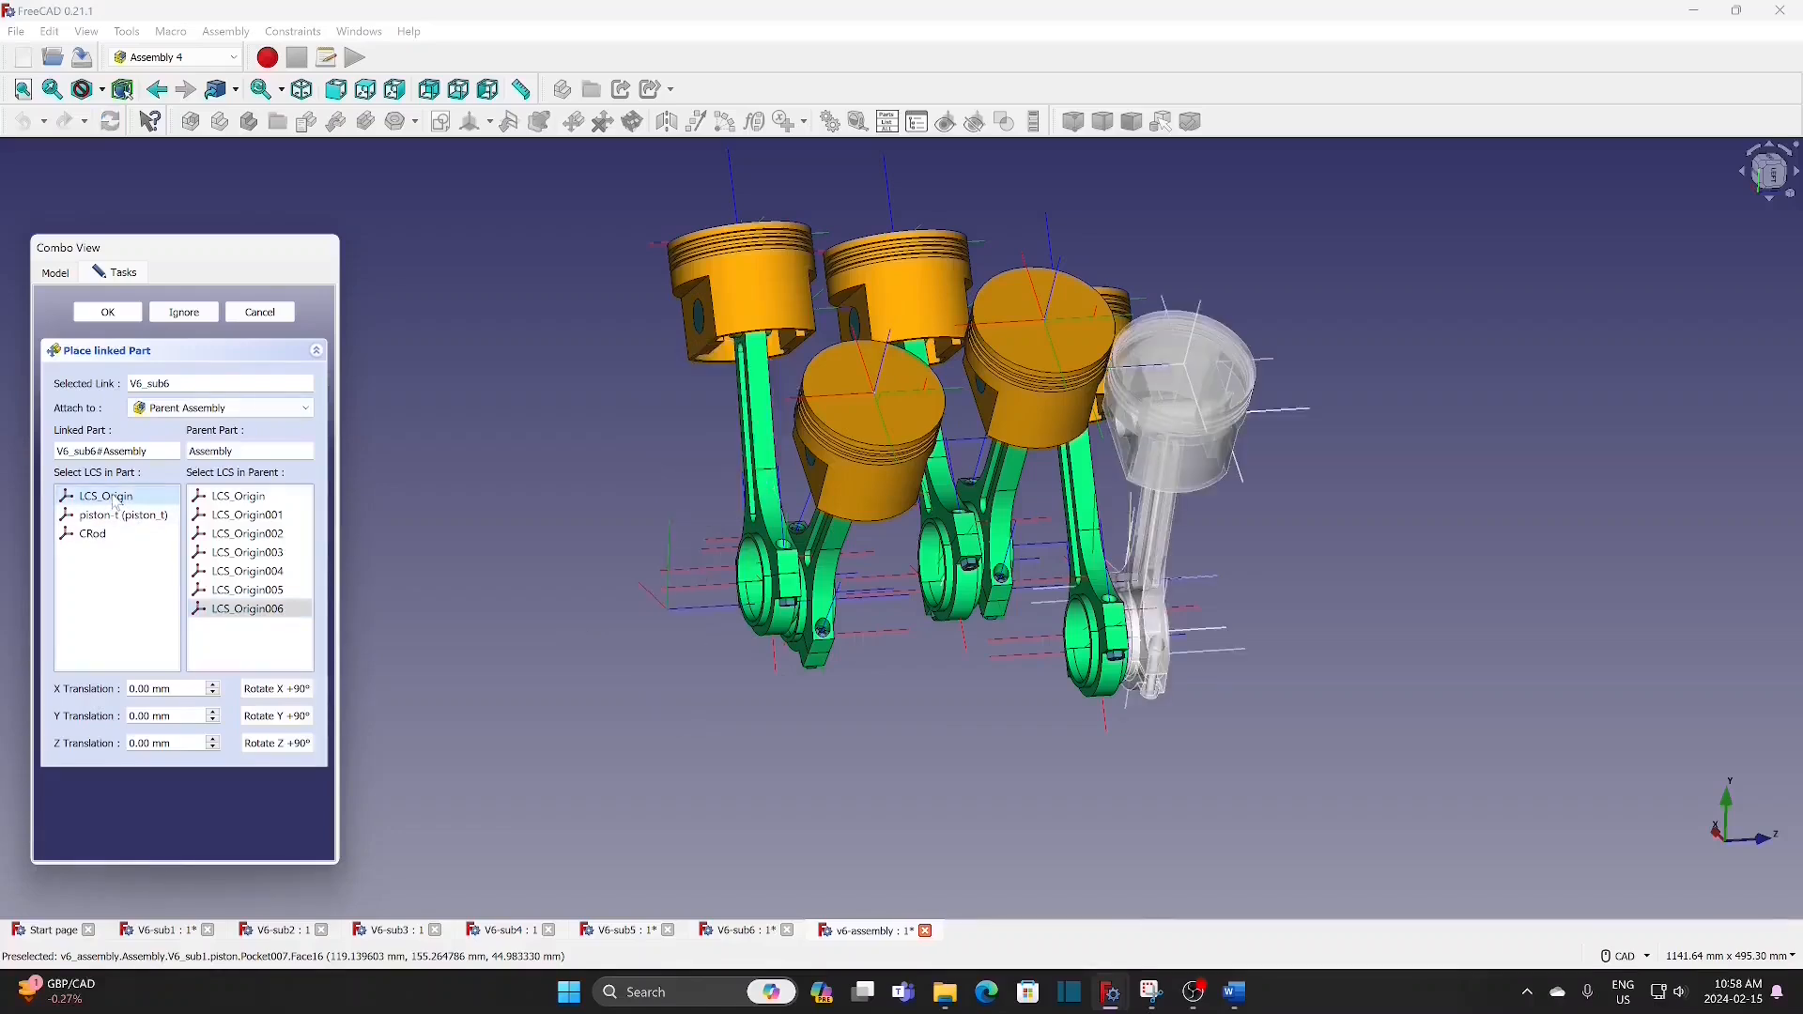
left_click(108, 313)
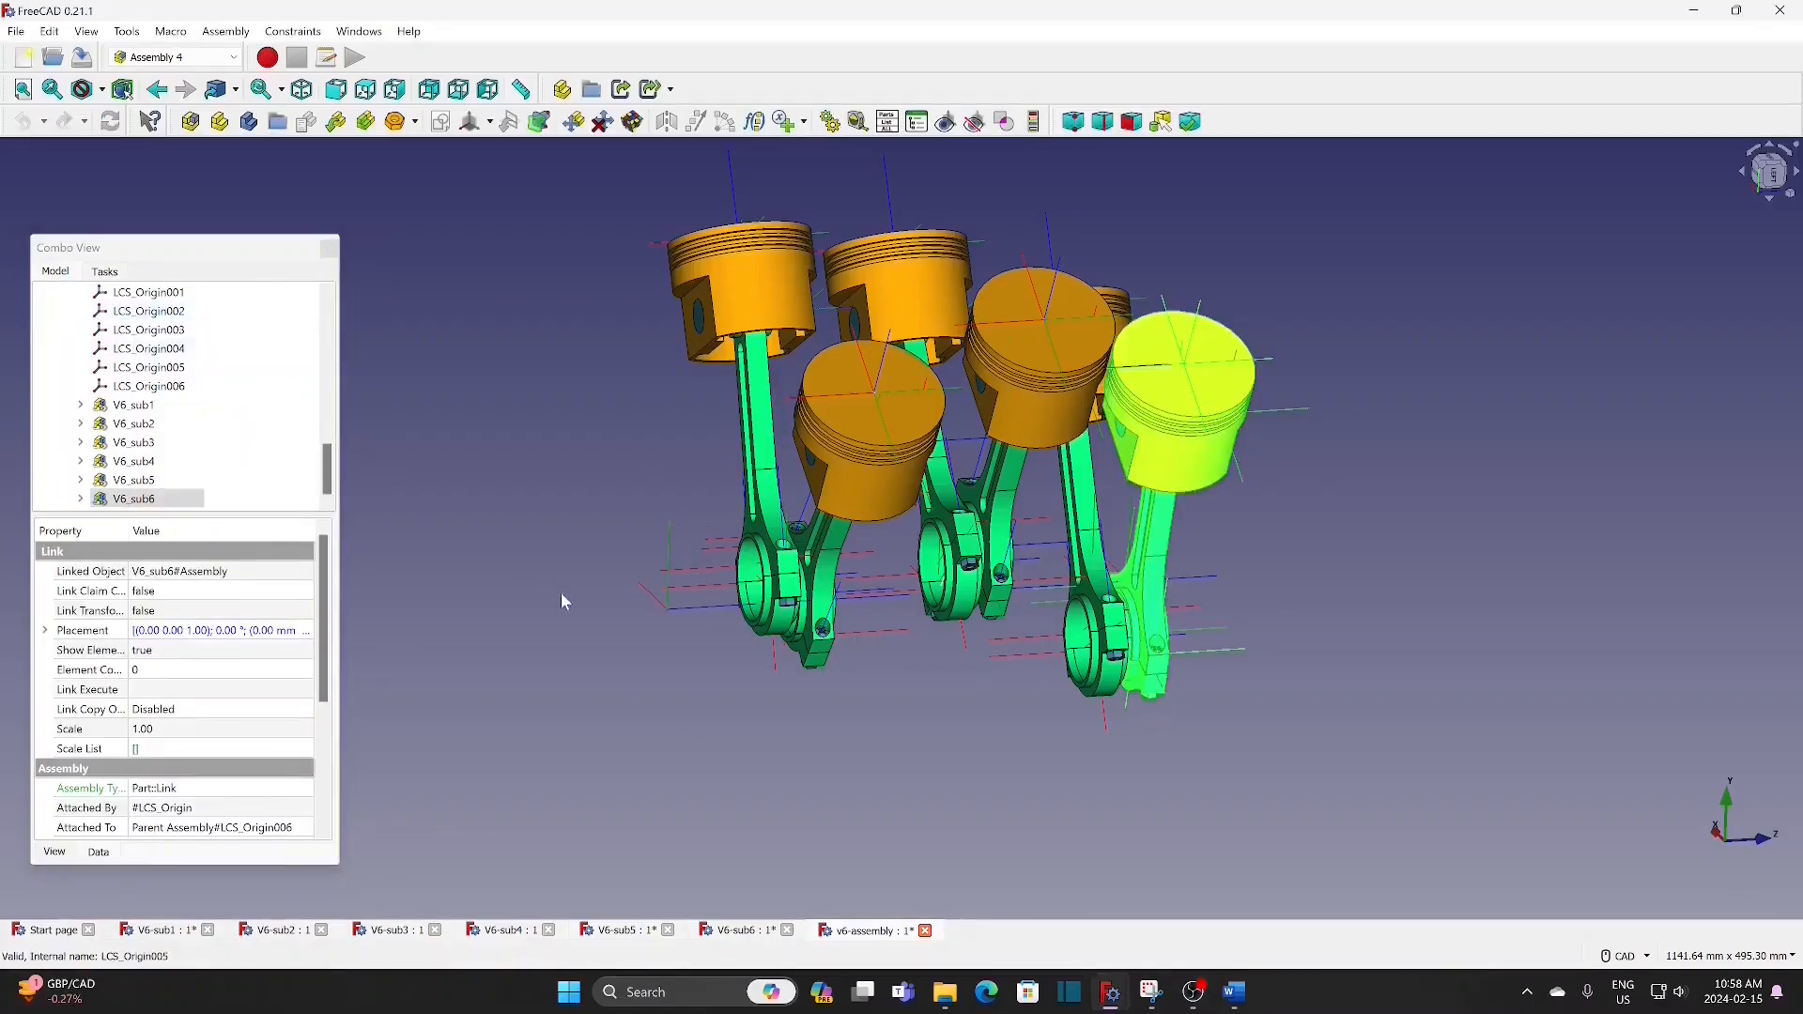
left_click(521, 622)
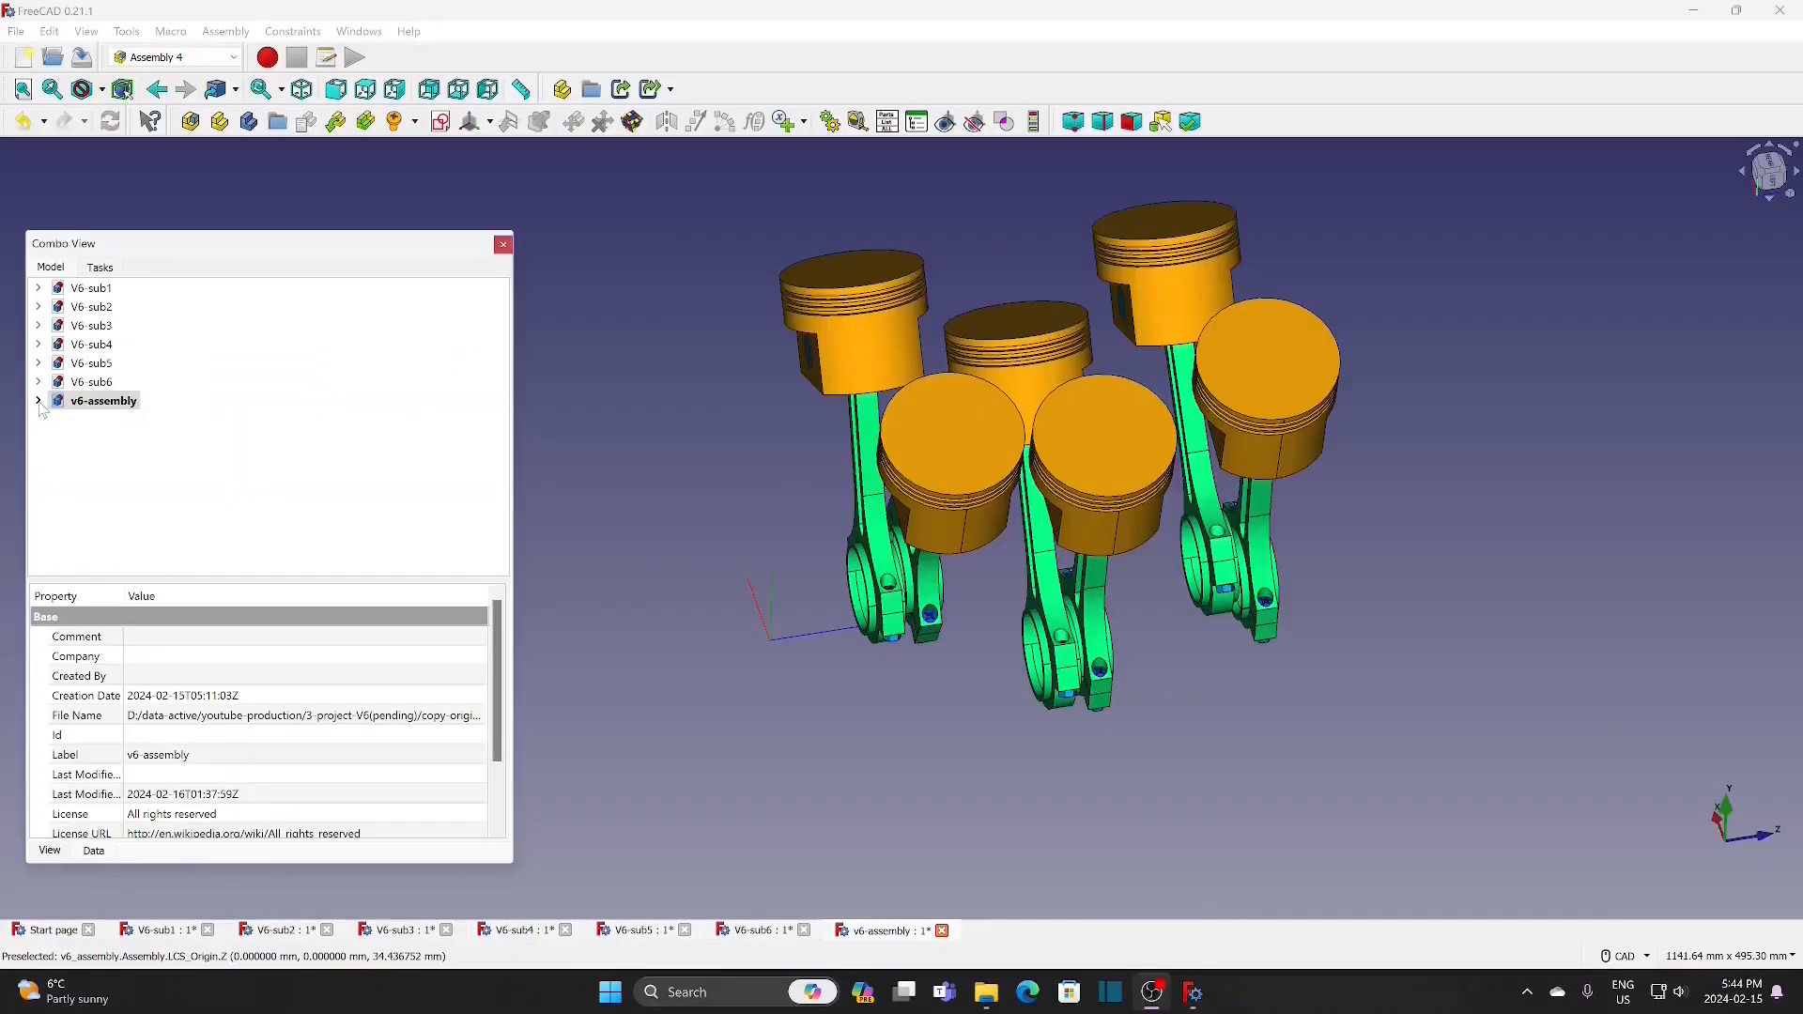
Step: Set the angle variable of the v6-assembly to 90
left_click(39, 401)
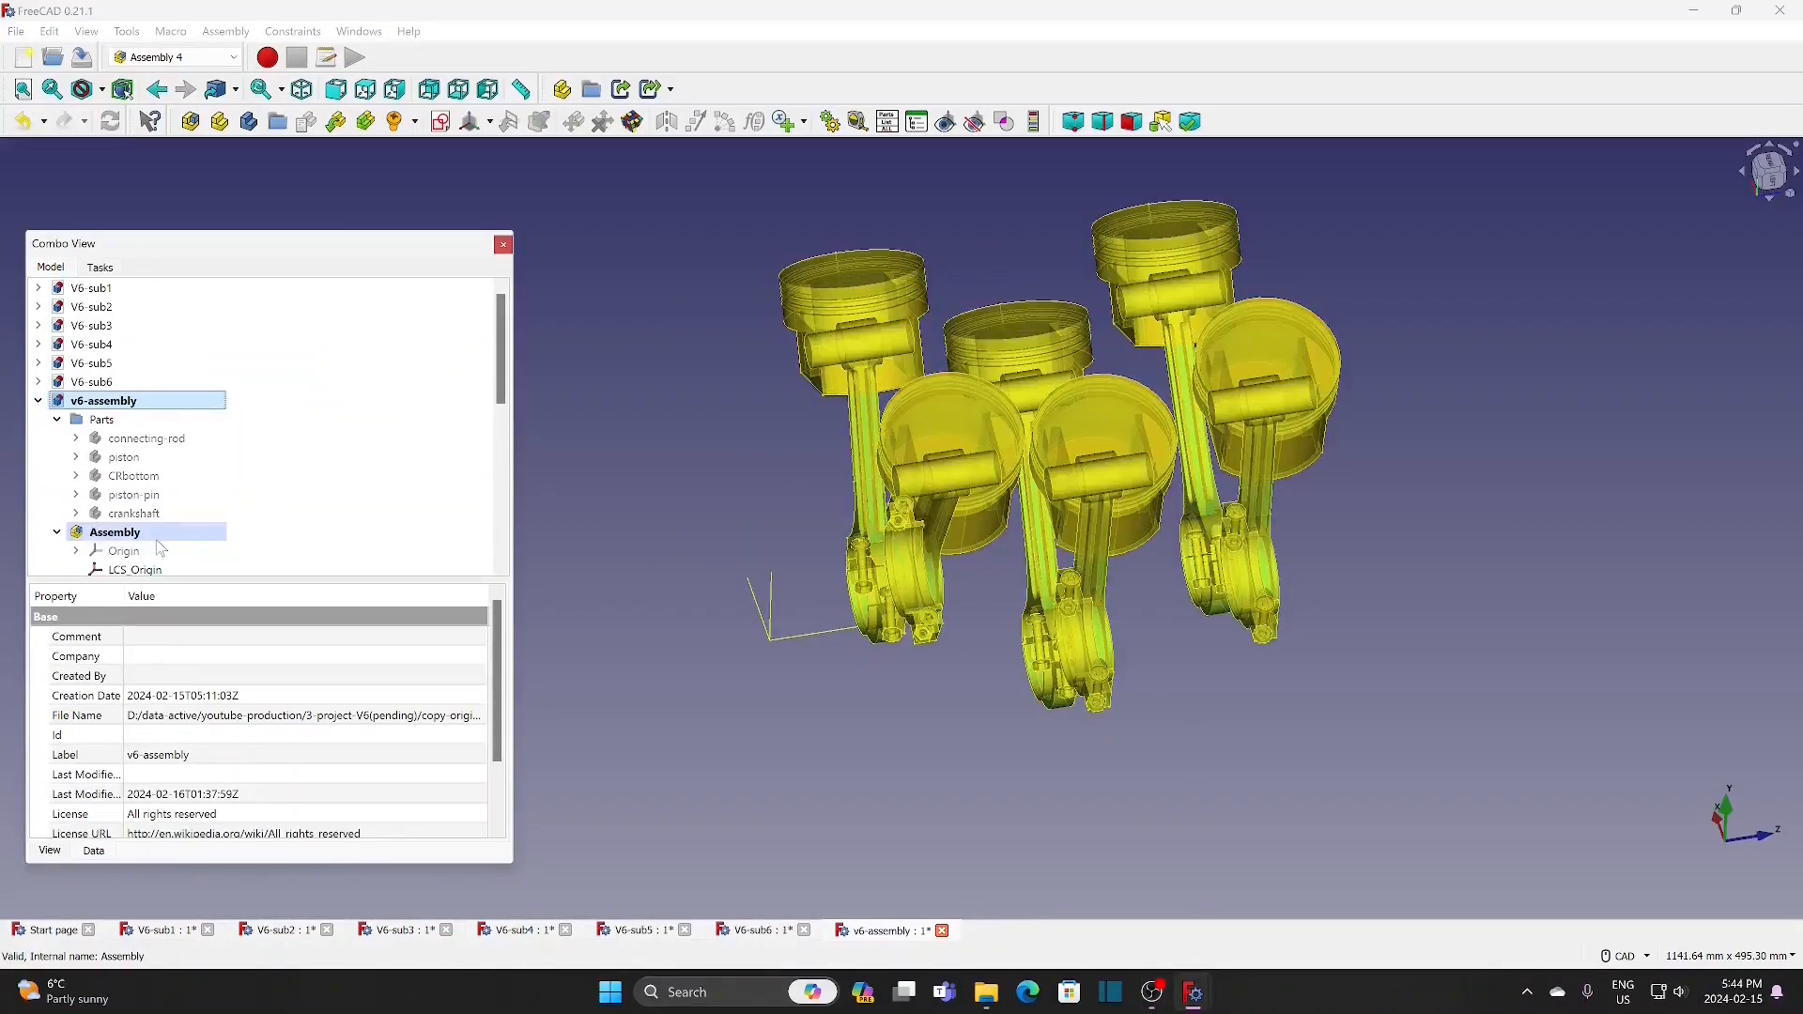
scroll(160, 541, "down", 2)
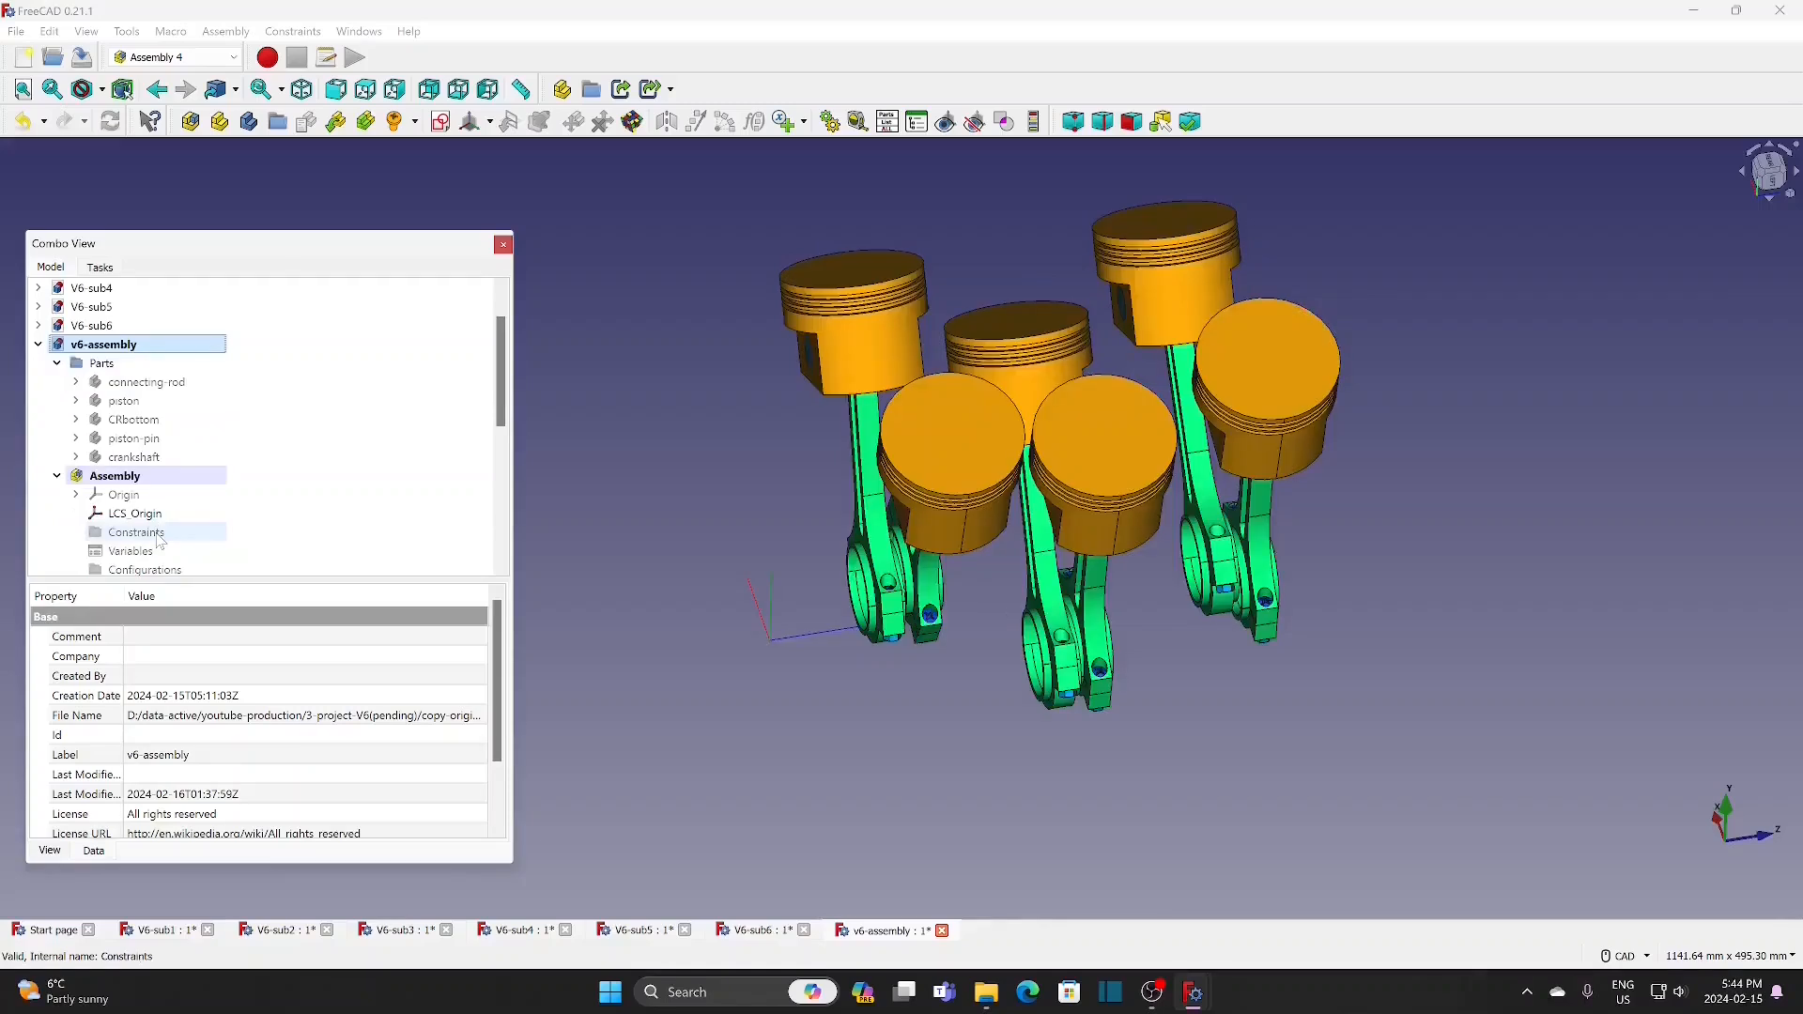
left_click(131, 495)
type("90")
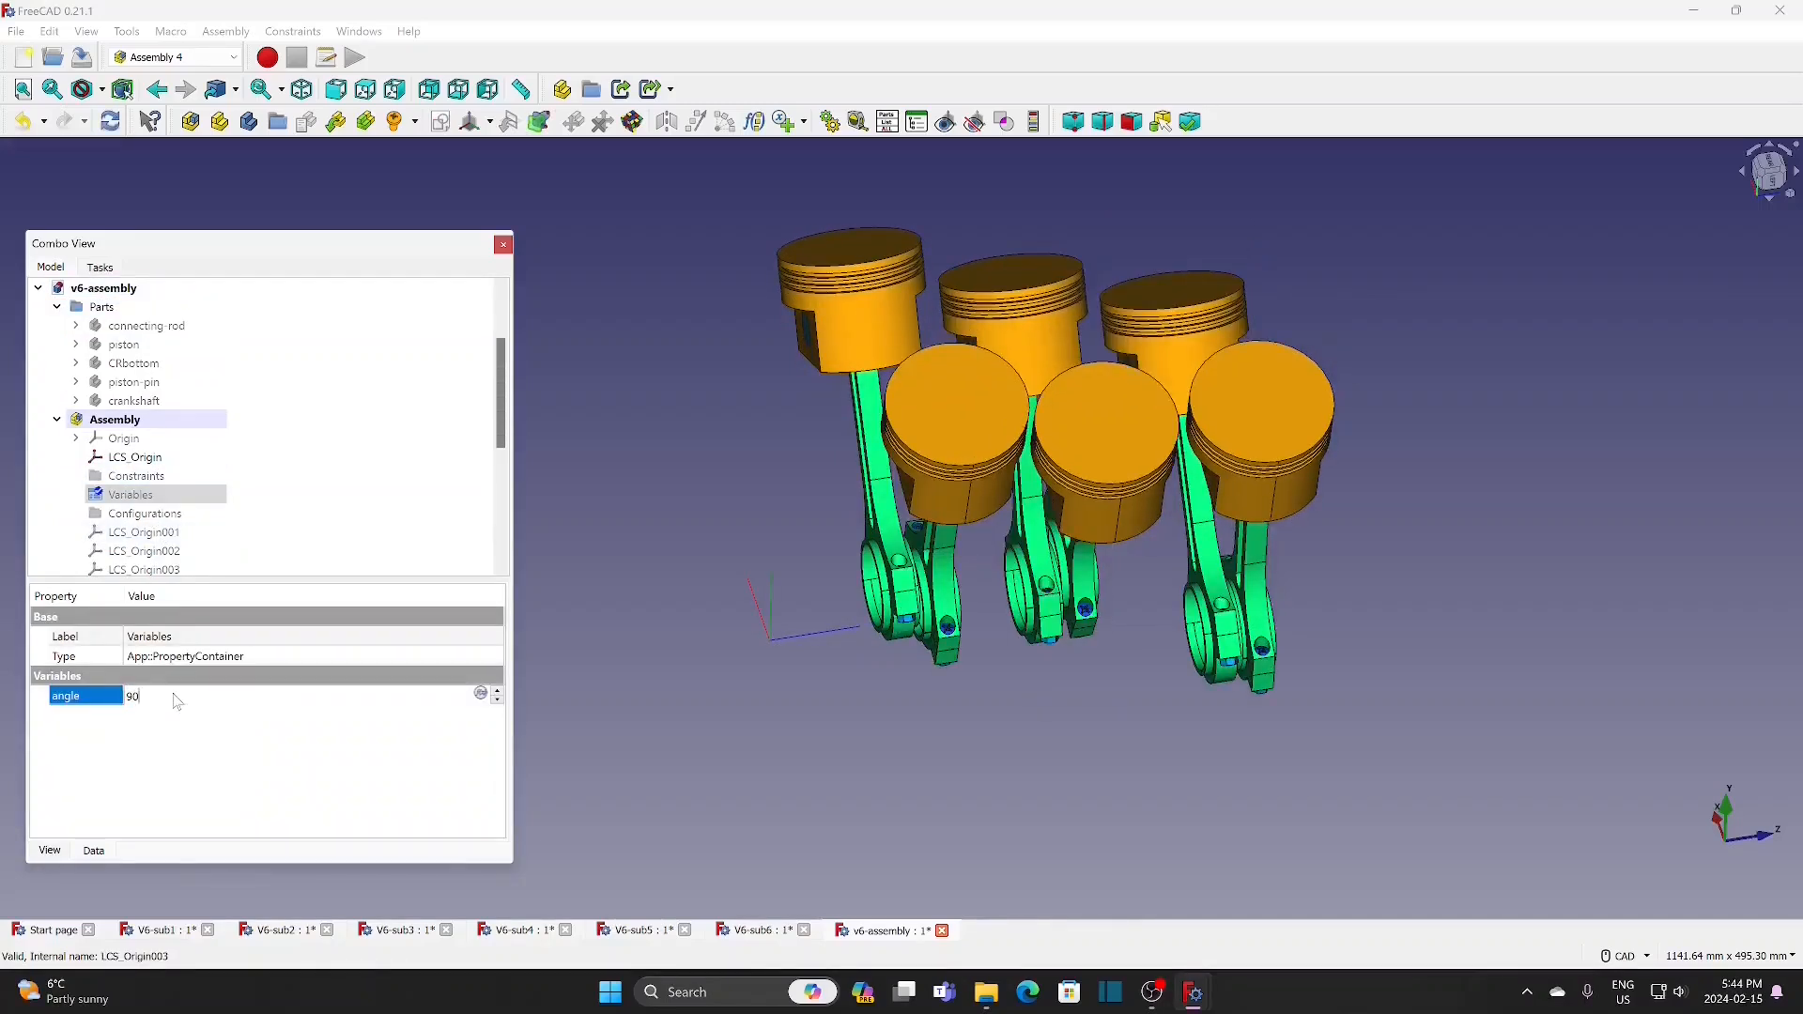
key("Return")
Step: Insert the crankshaft body as a linked part and attach its cs-c coordinate system to LCS_Origin of the Parent Assembly
left_click(114, 345)
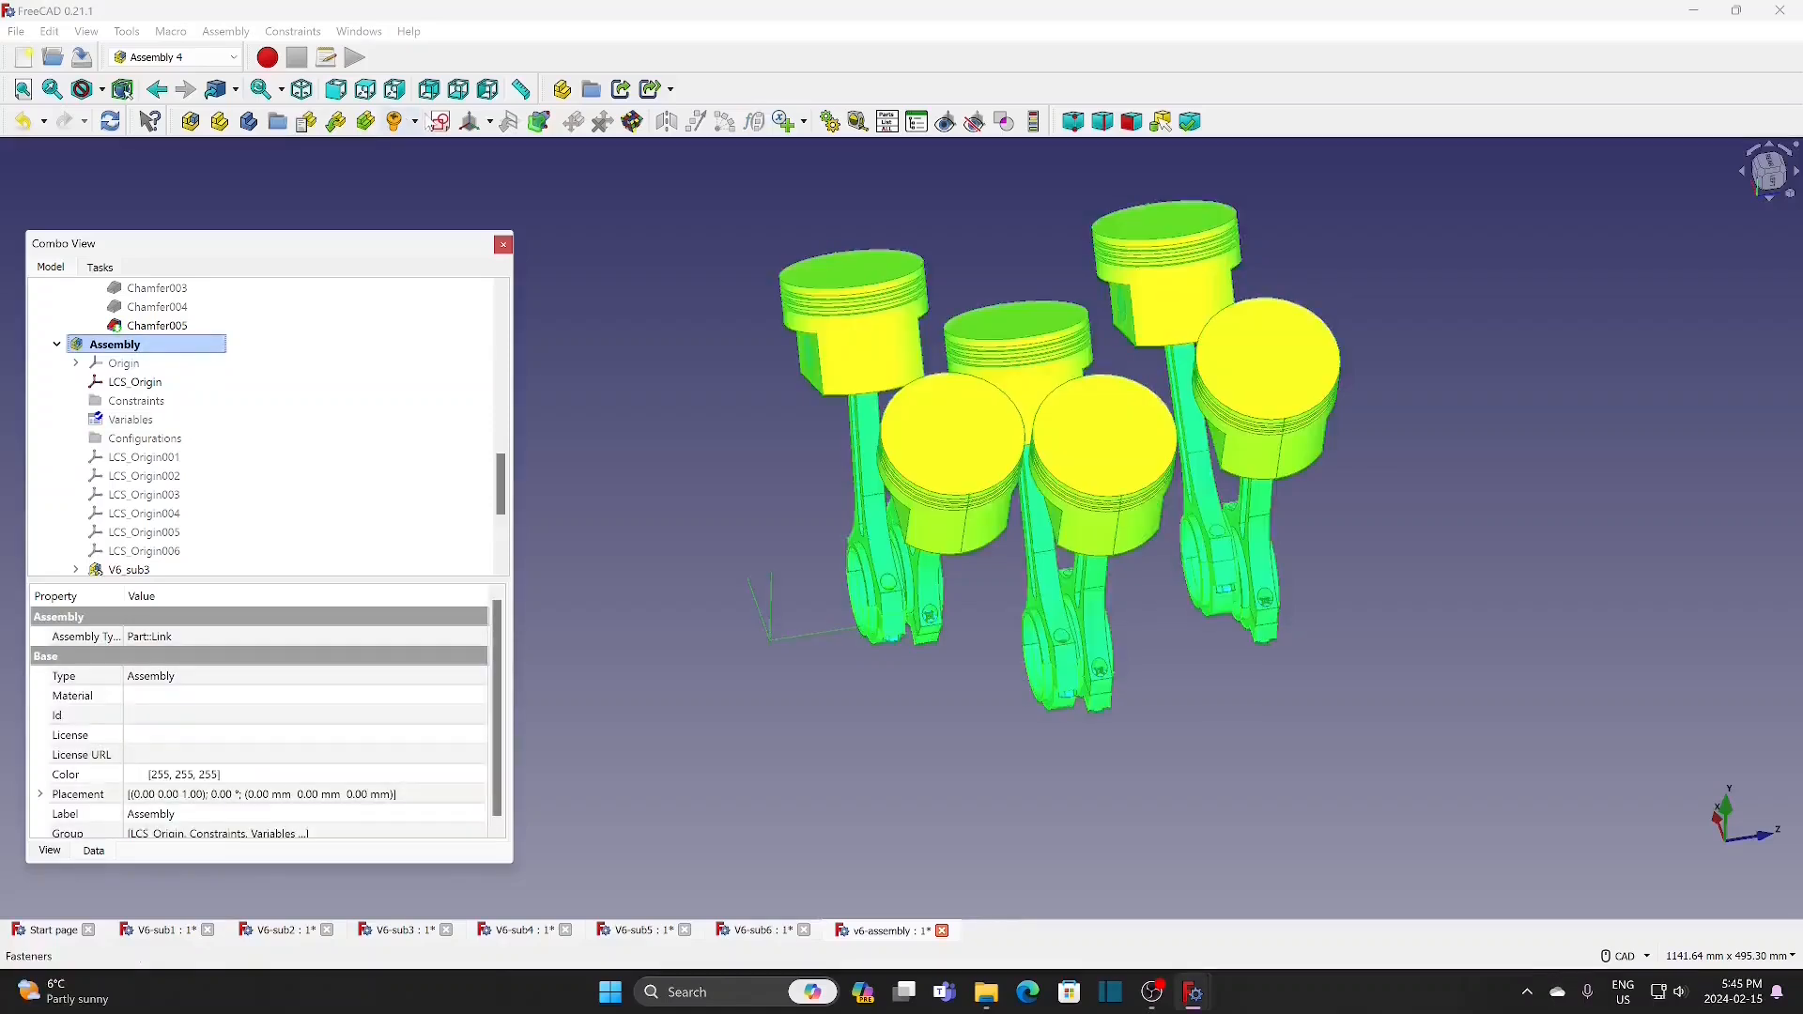
left_click(337, 123)
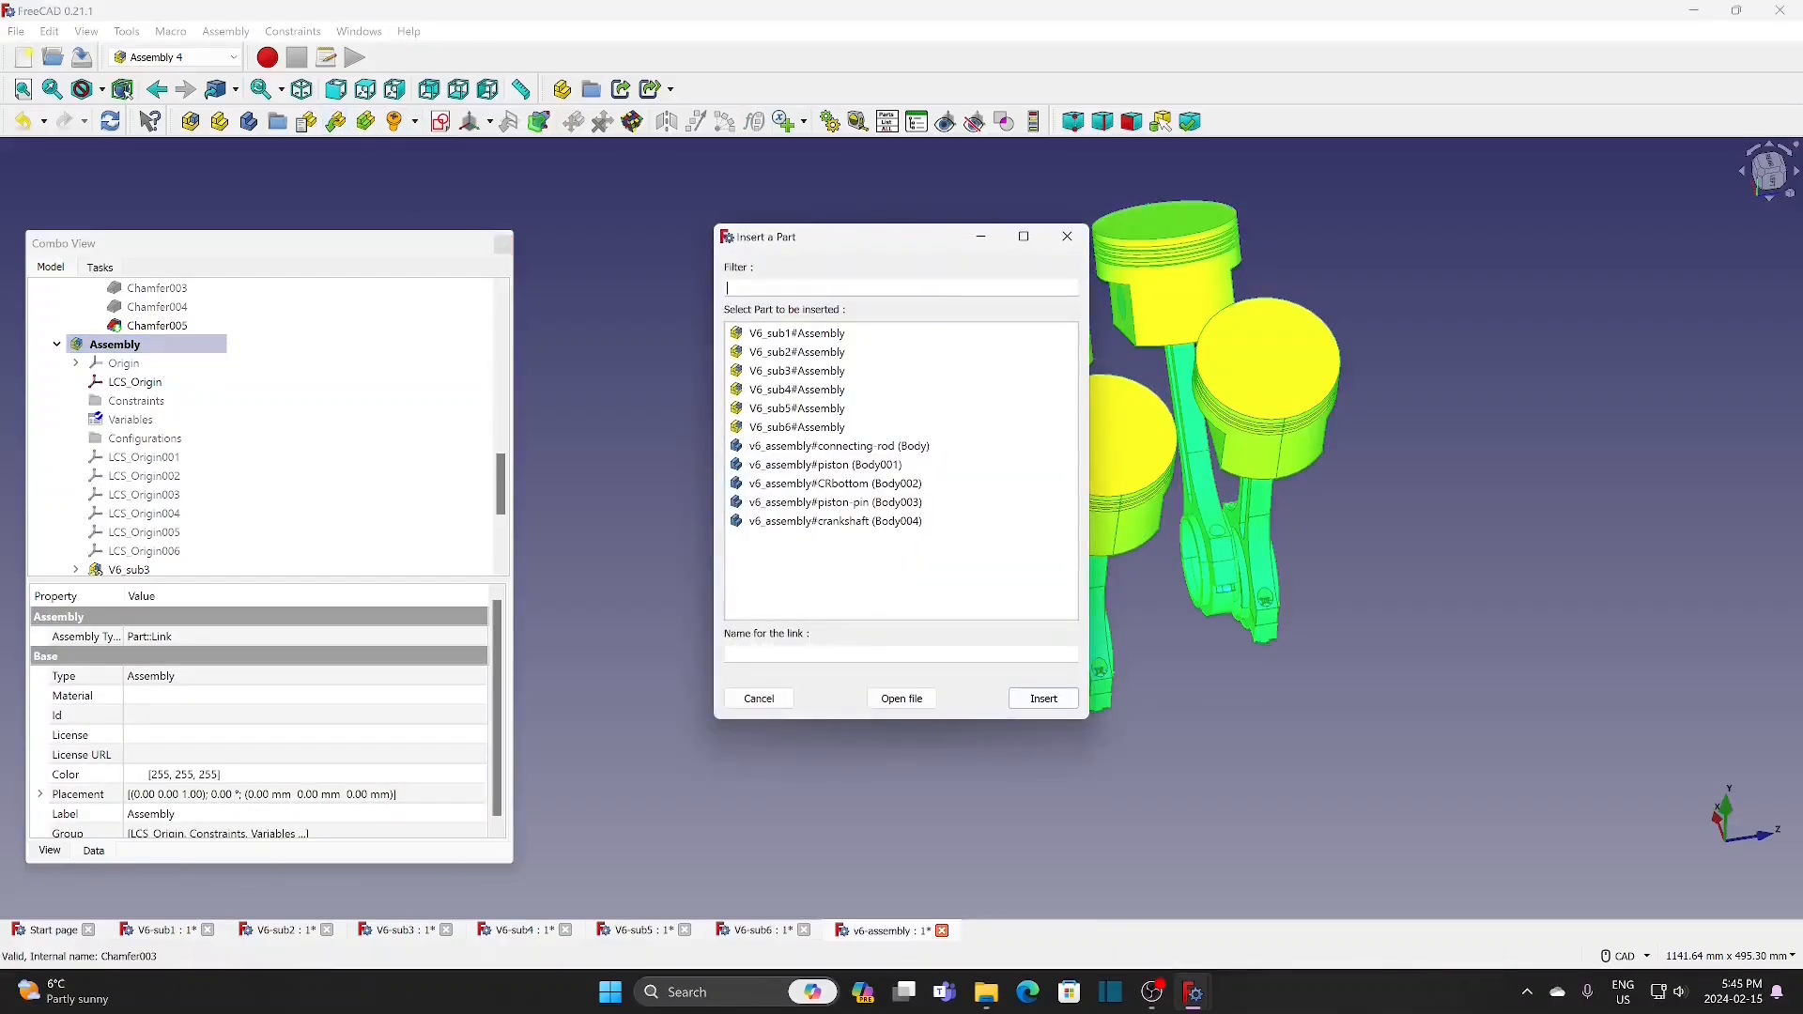
left_click(883, 522)
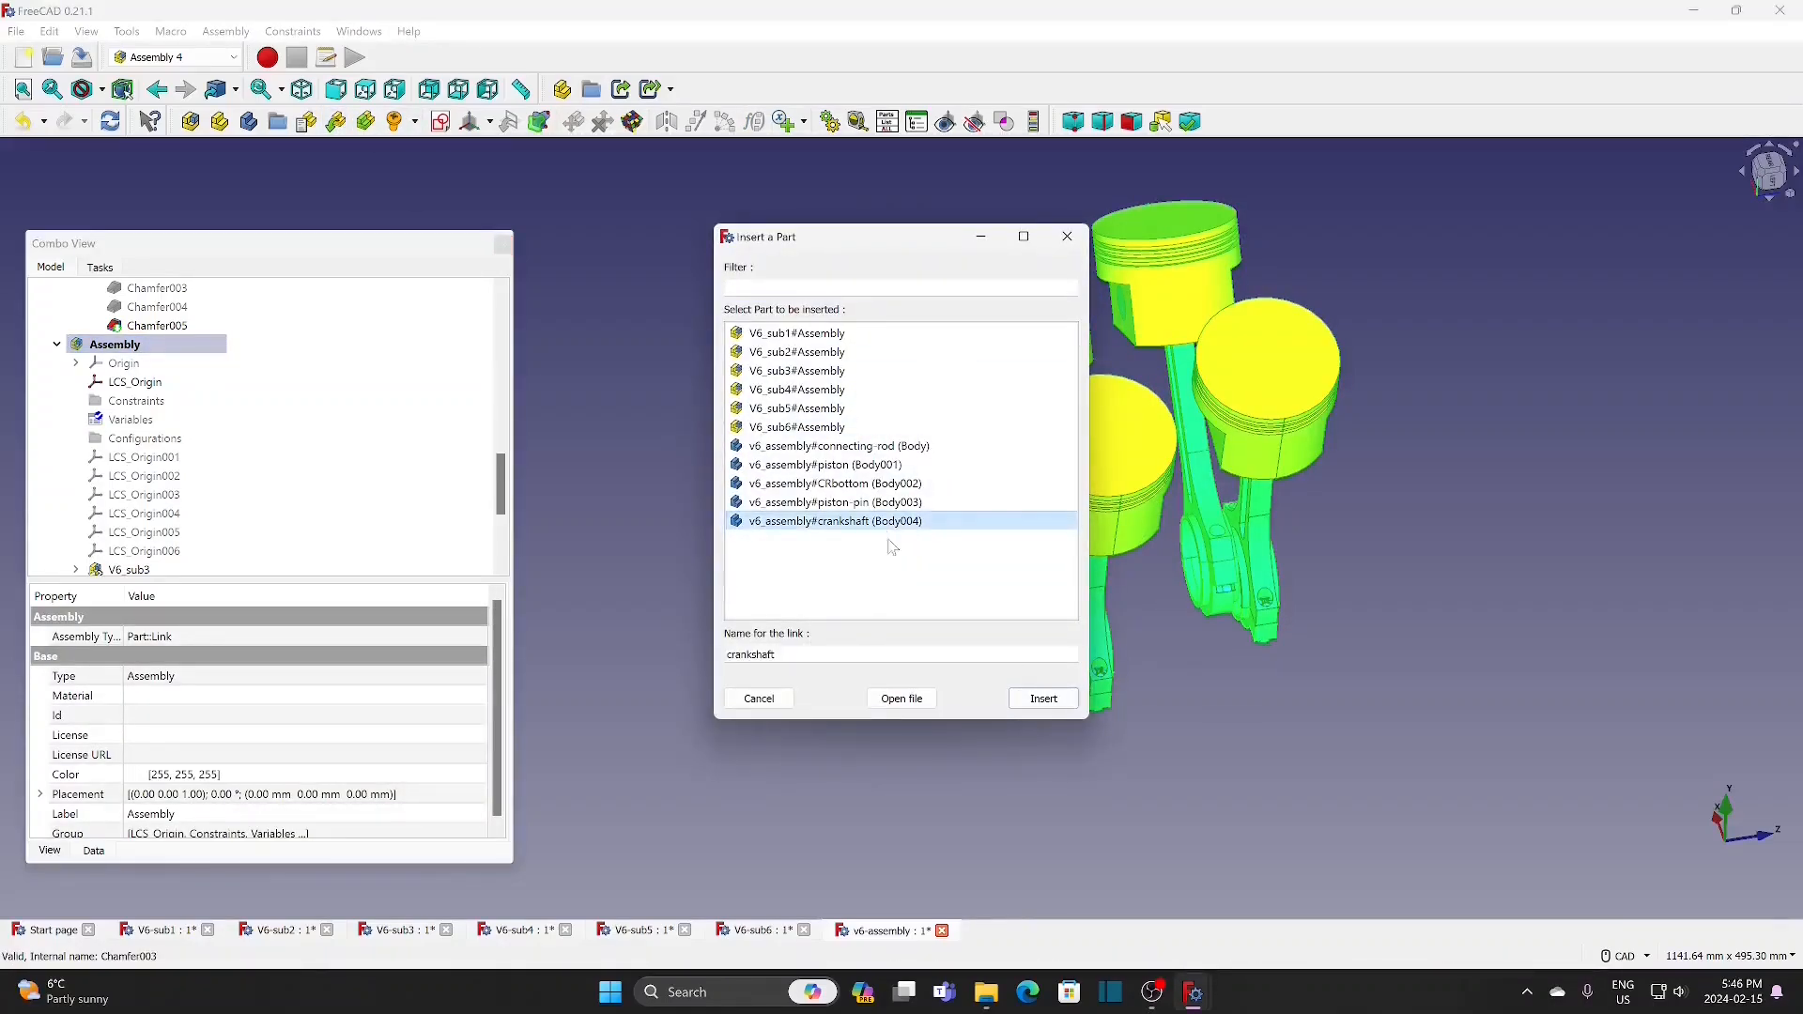
left_click(1044, 700)
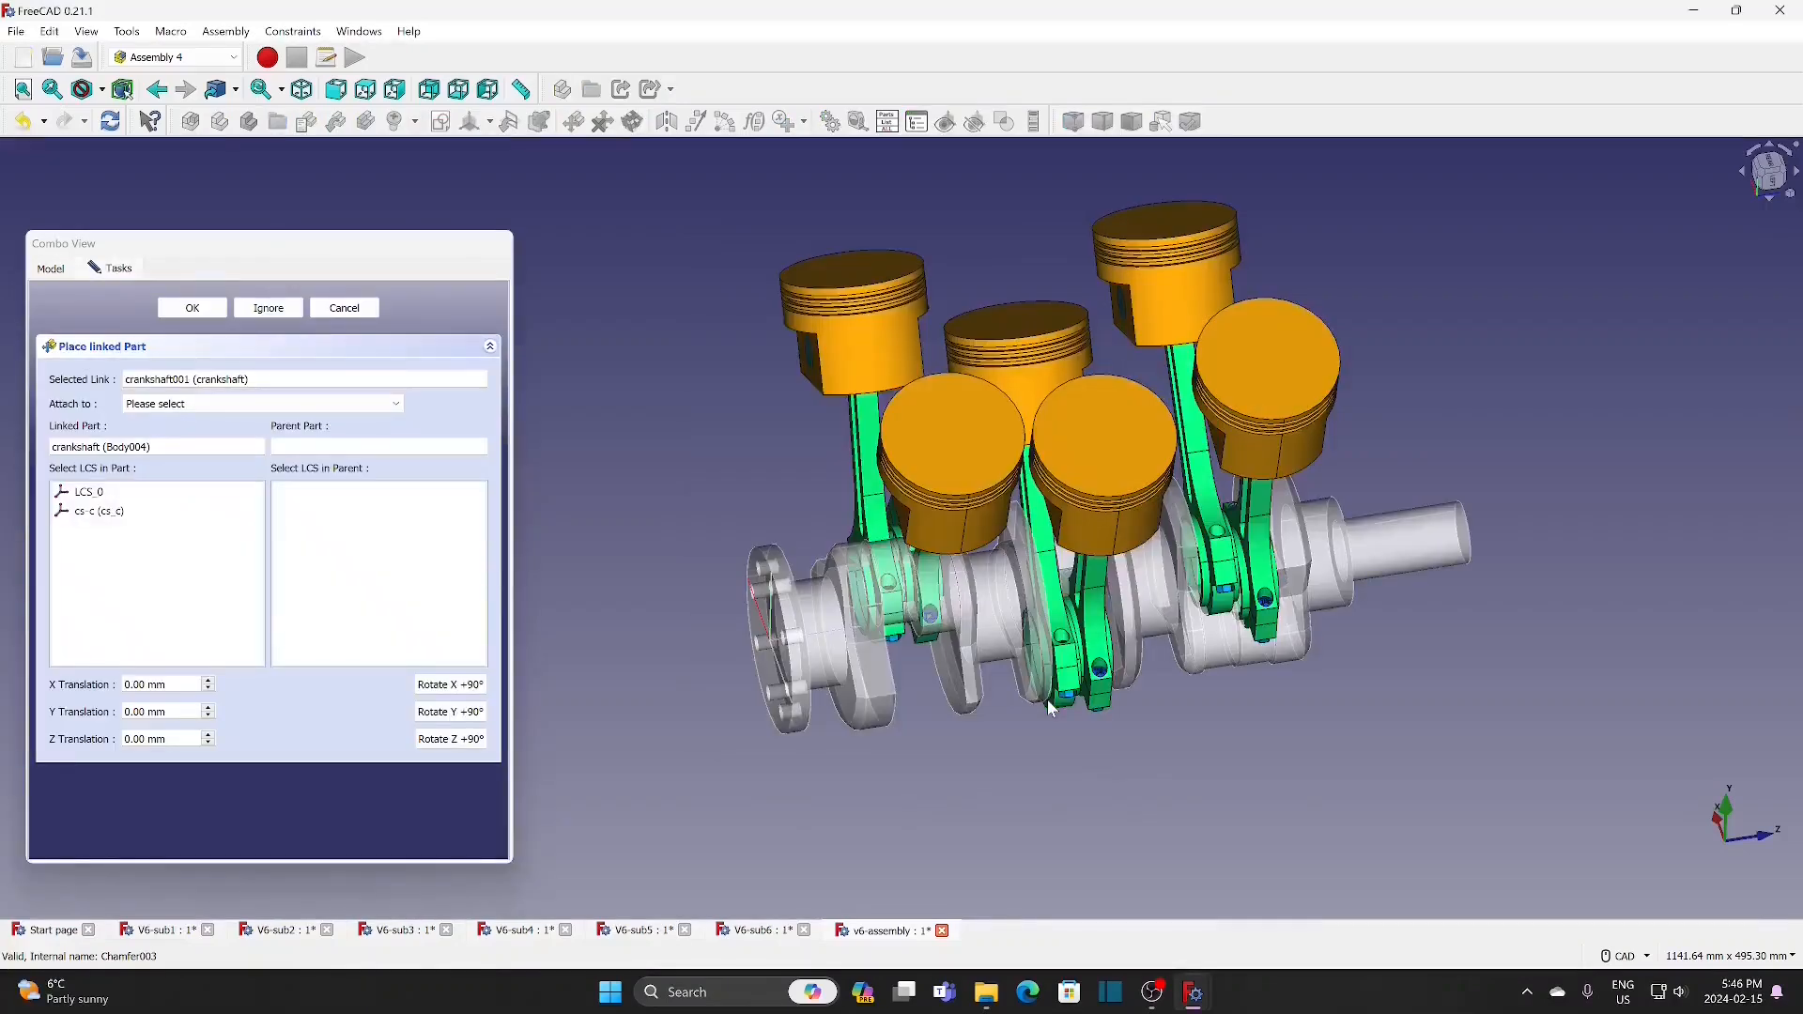
left_click(312, 404)
left_click(272, 435)
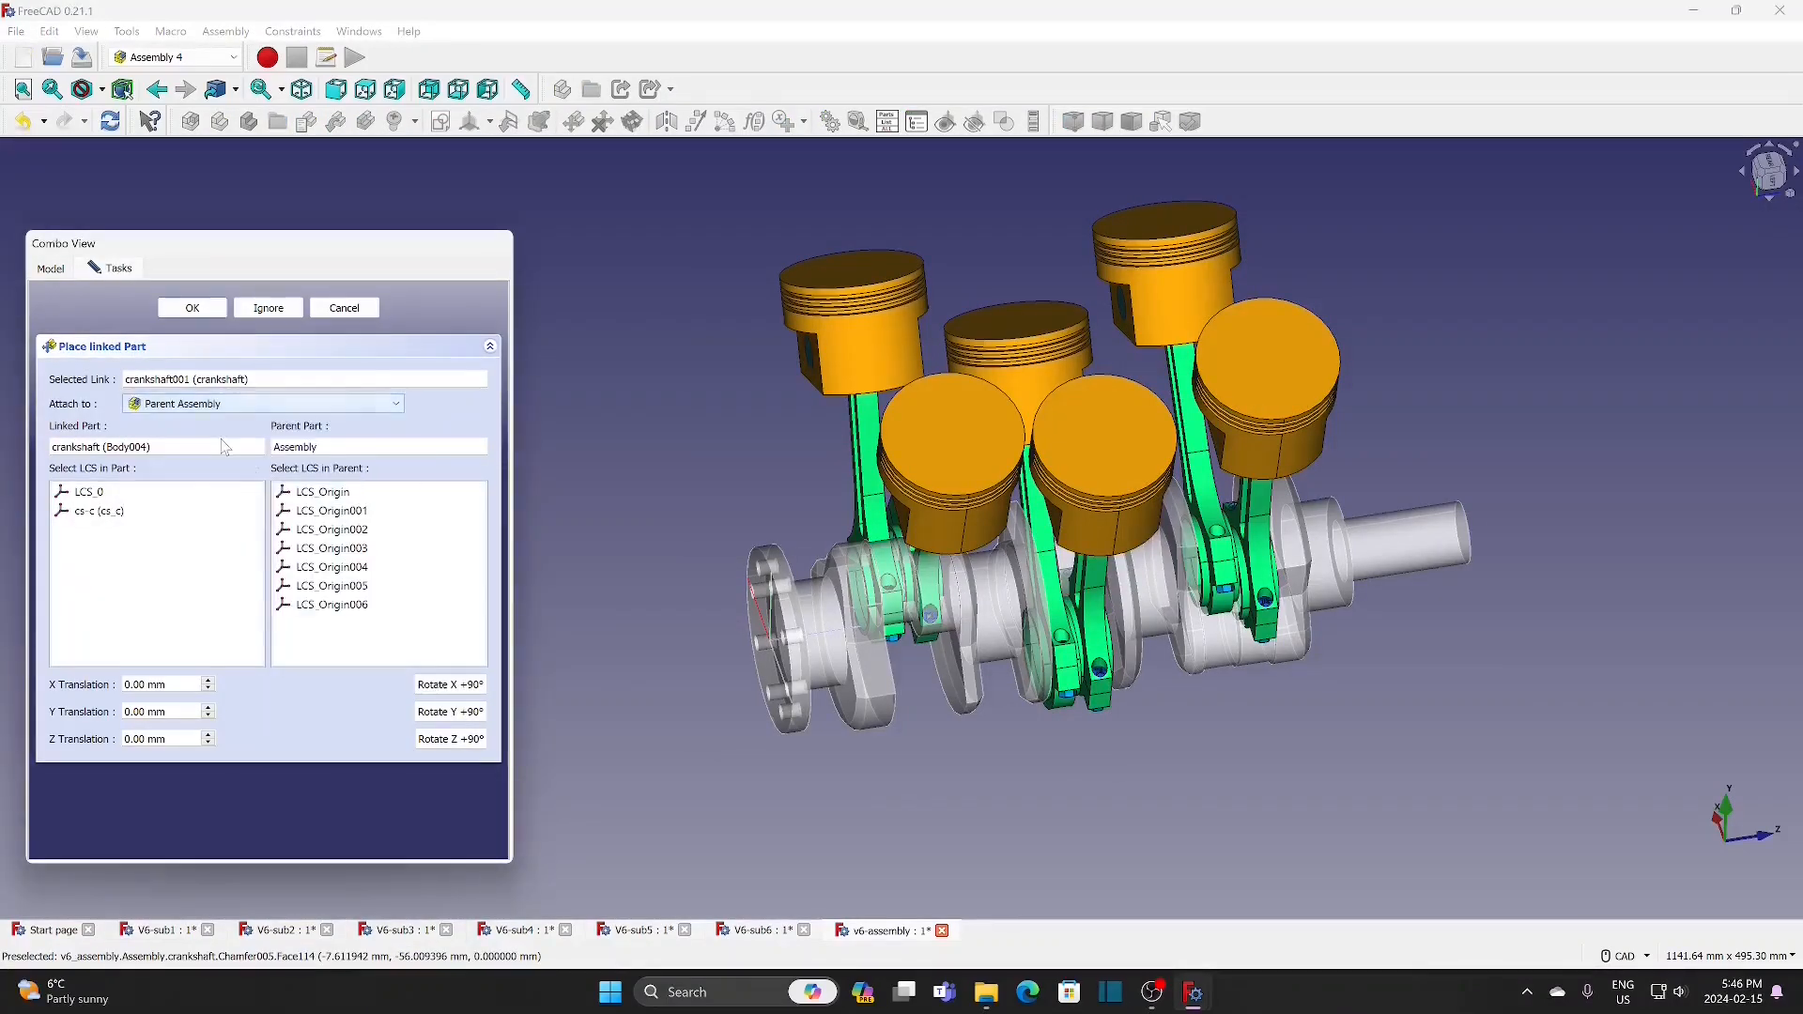
left_click(324, 492)
left_click(110, 515)
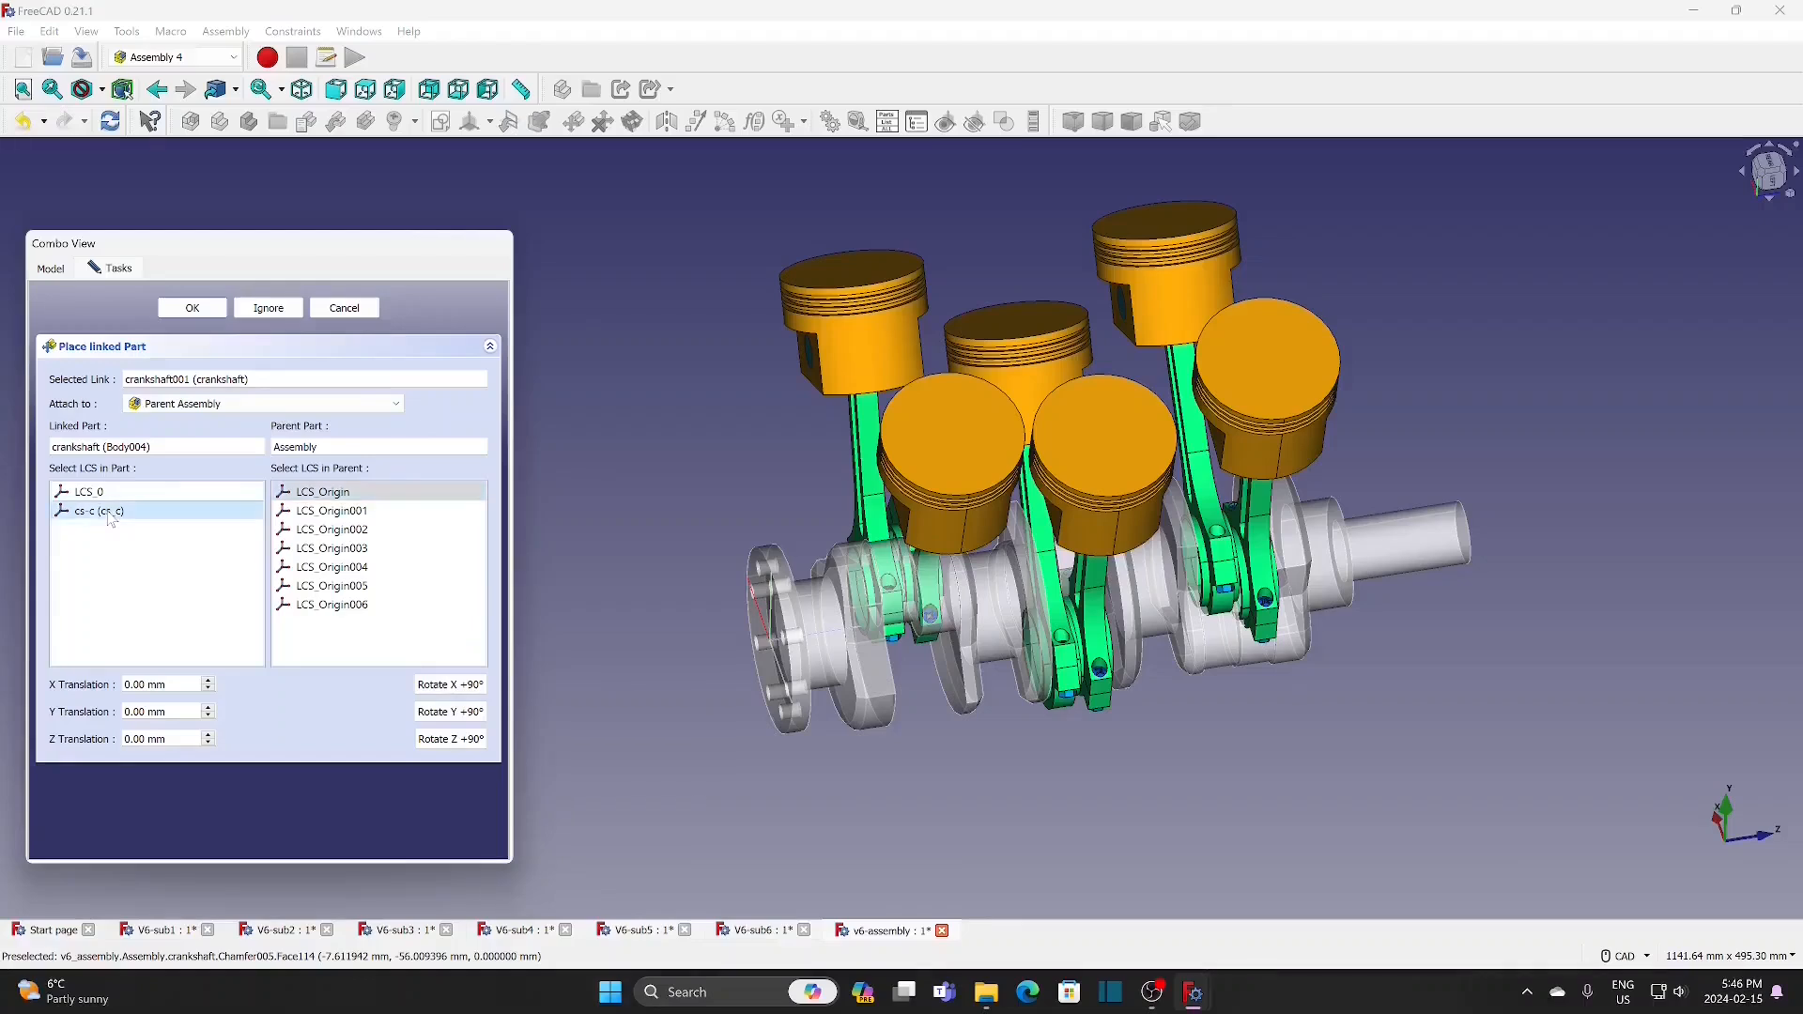
left_click(208, 308)
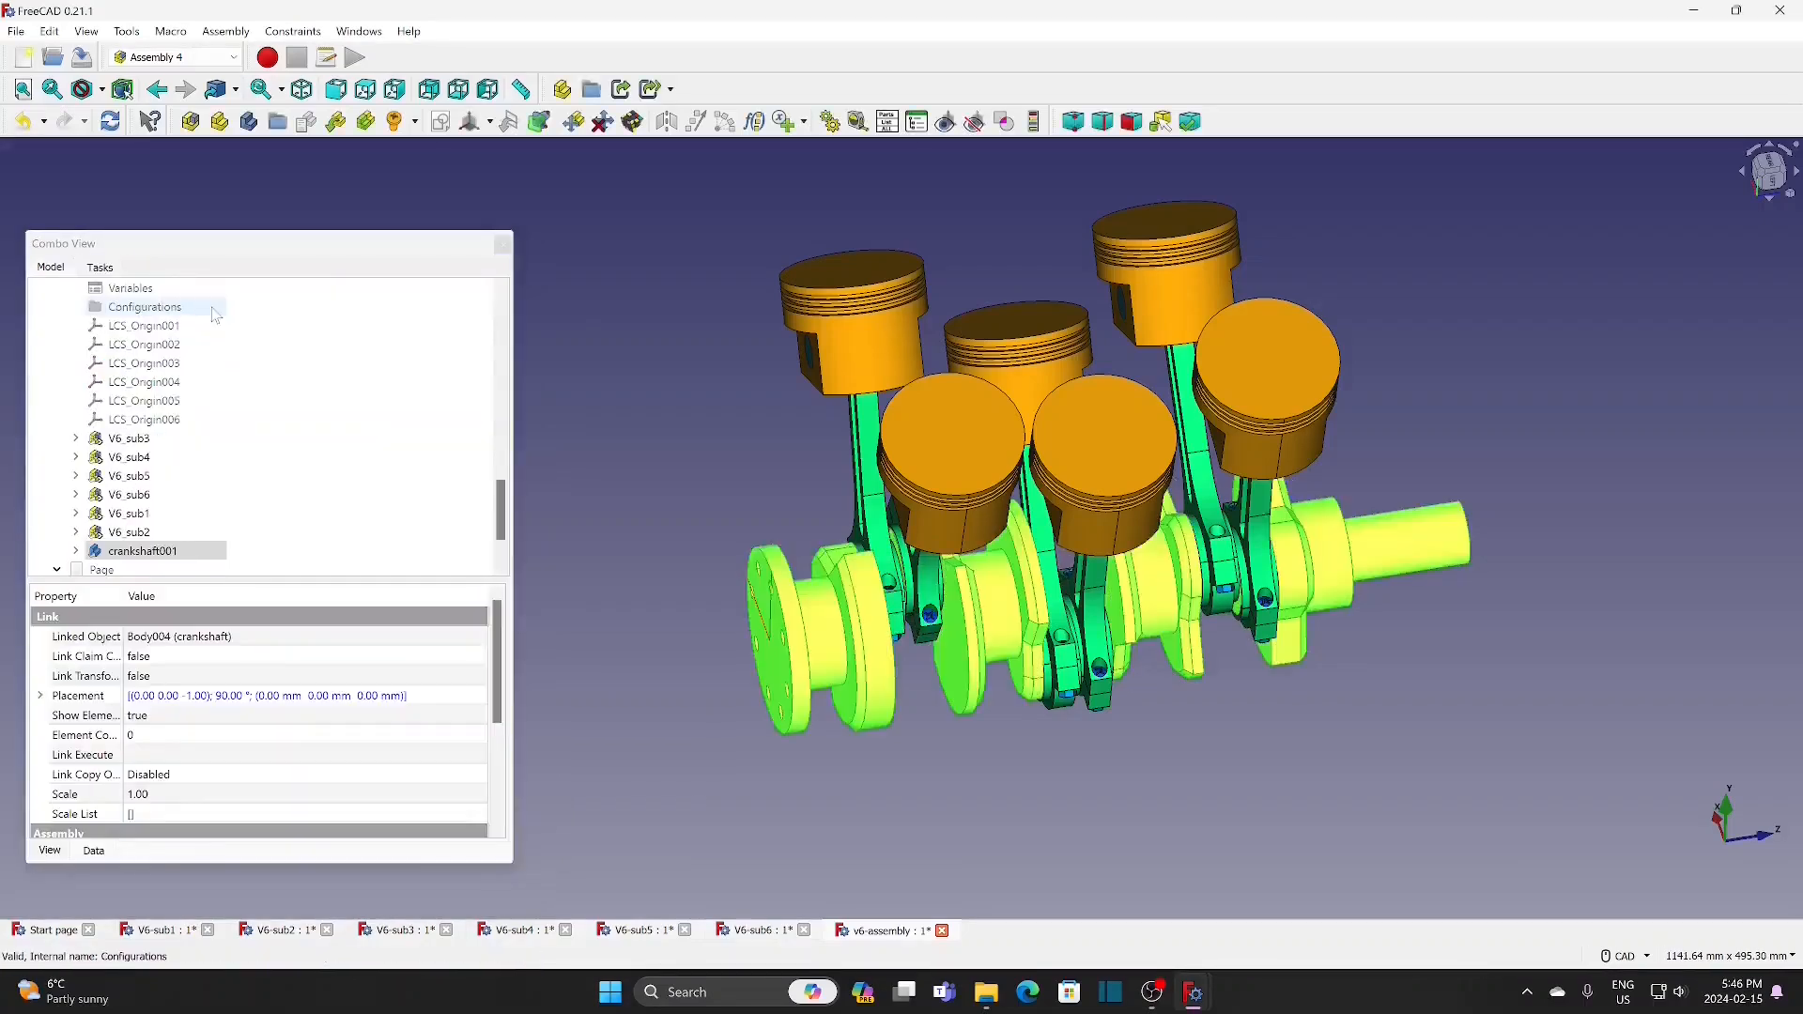
left_click(983, 768)
Step: Drive the attachment offset angle of the crankshaft's cs-c coordinate system with the v6-assembly expression Variables.angle+270
middle_click_drag(1318, 783, 1347, 740)
middle_click_drag(1169, 716, 1260, 716)
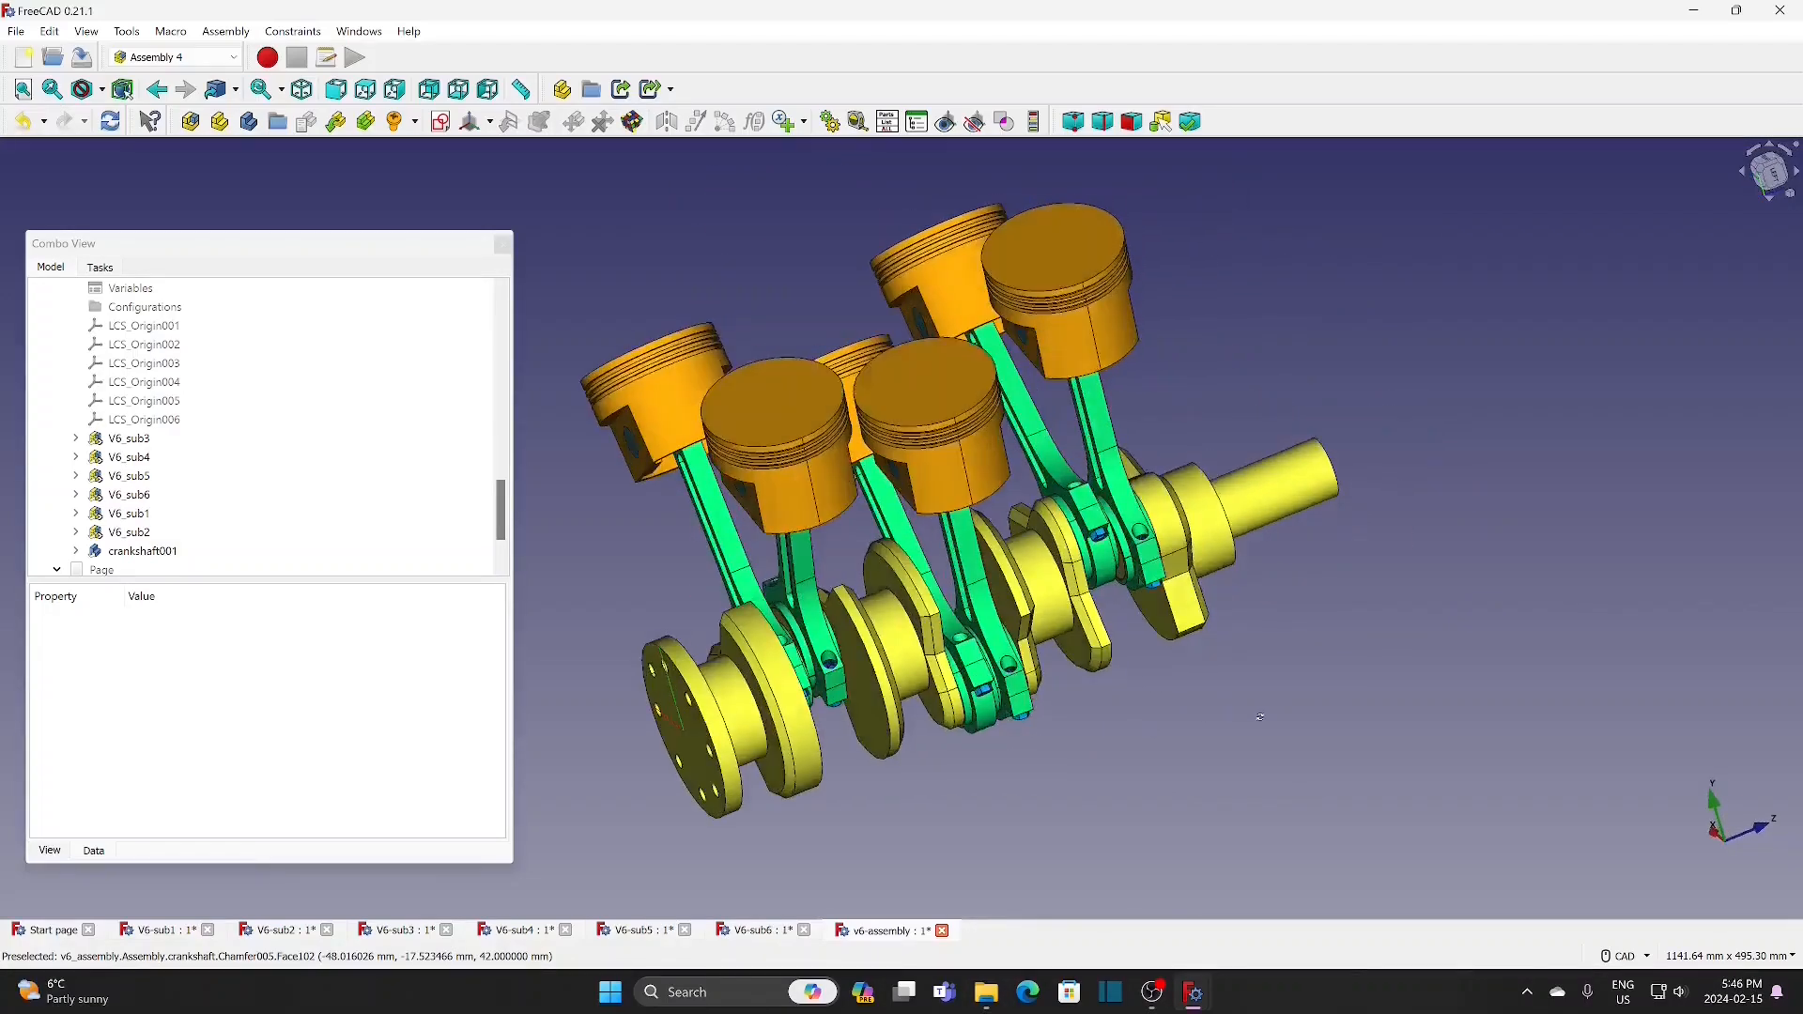
middle_click_drag(1147, 737, 1153, 745)
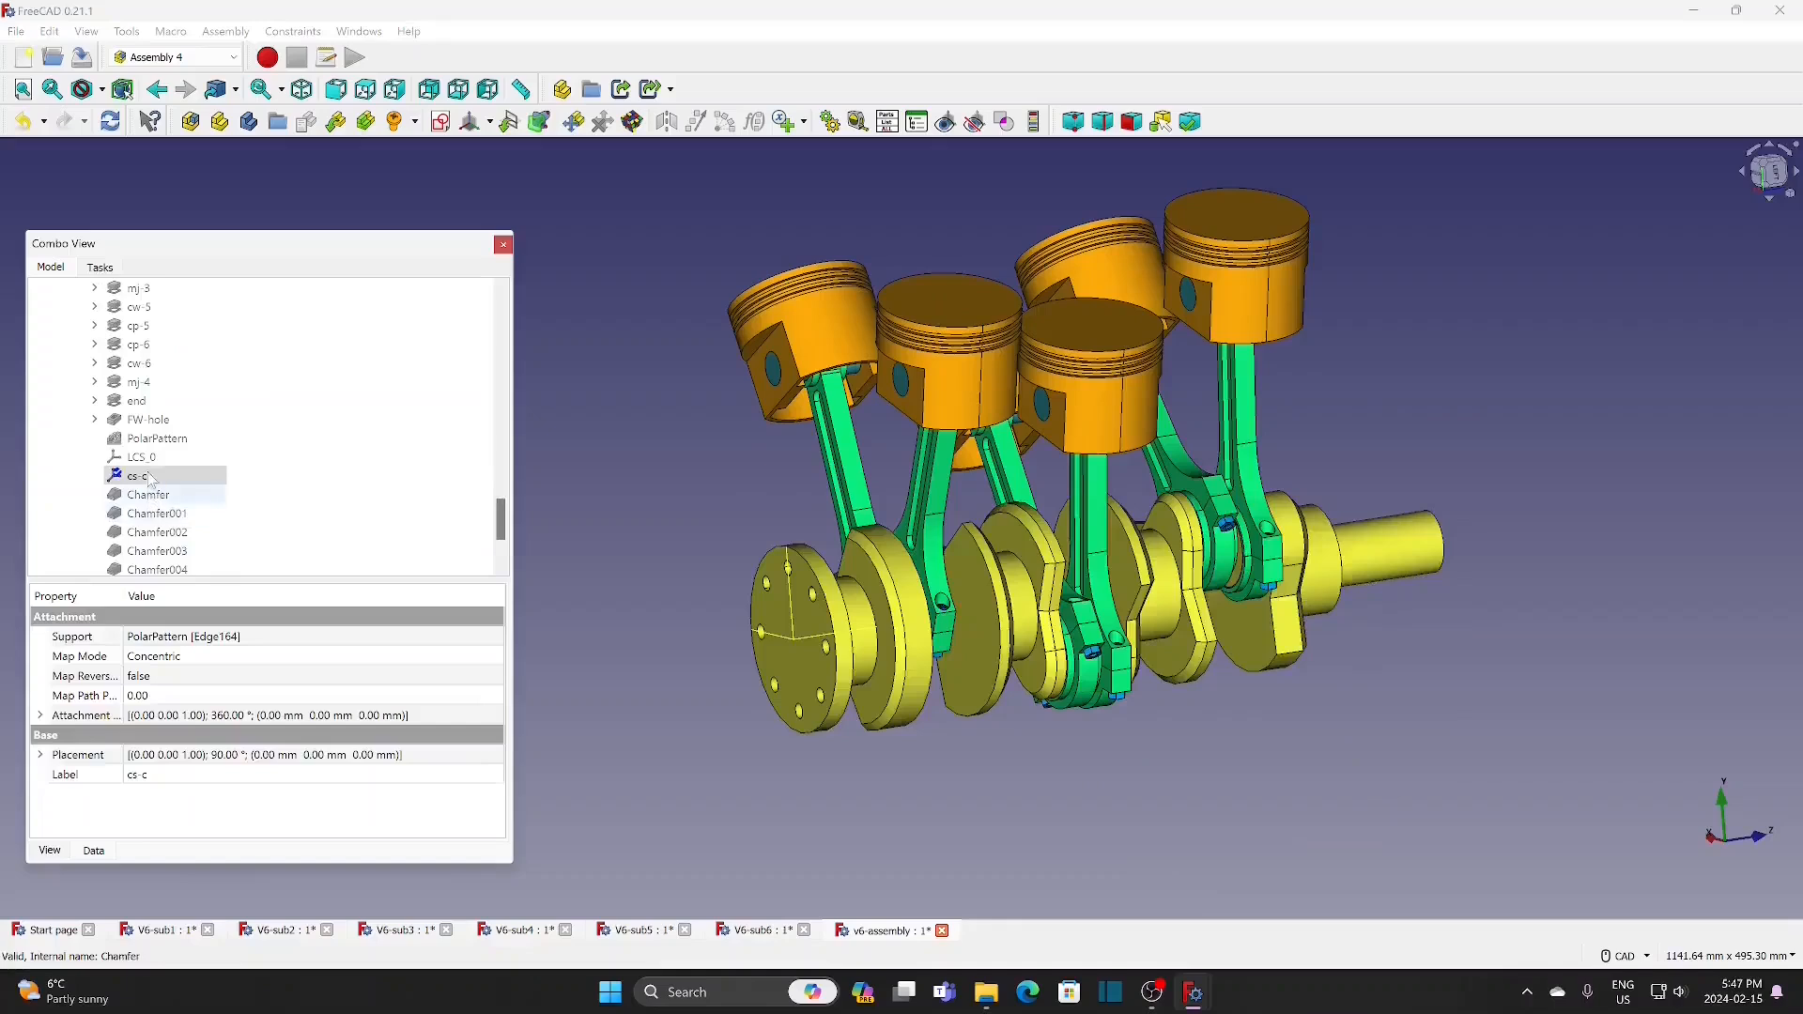
left_click(40, 716)
left_click(464, 735)
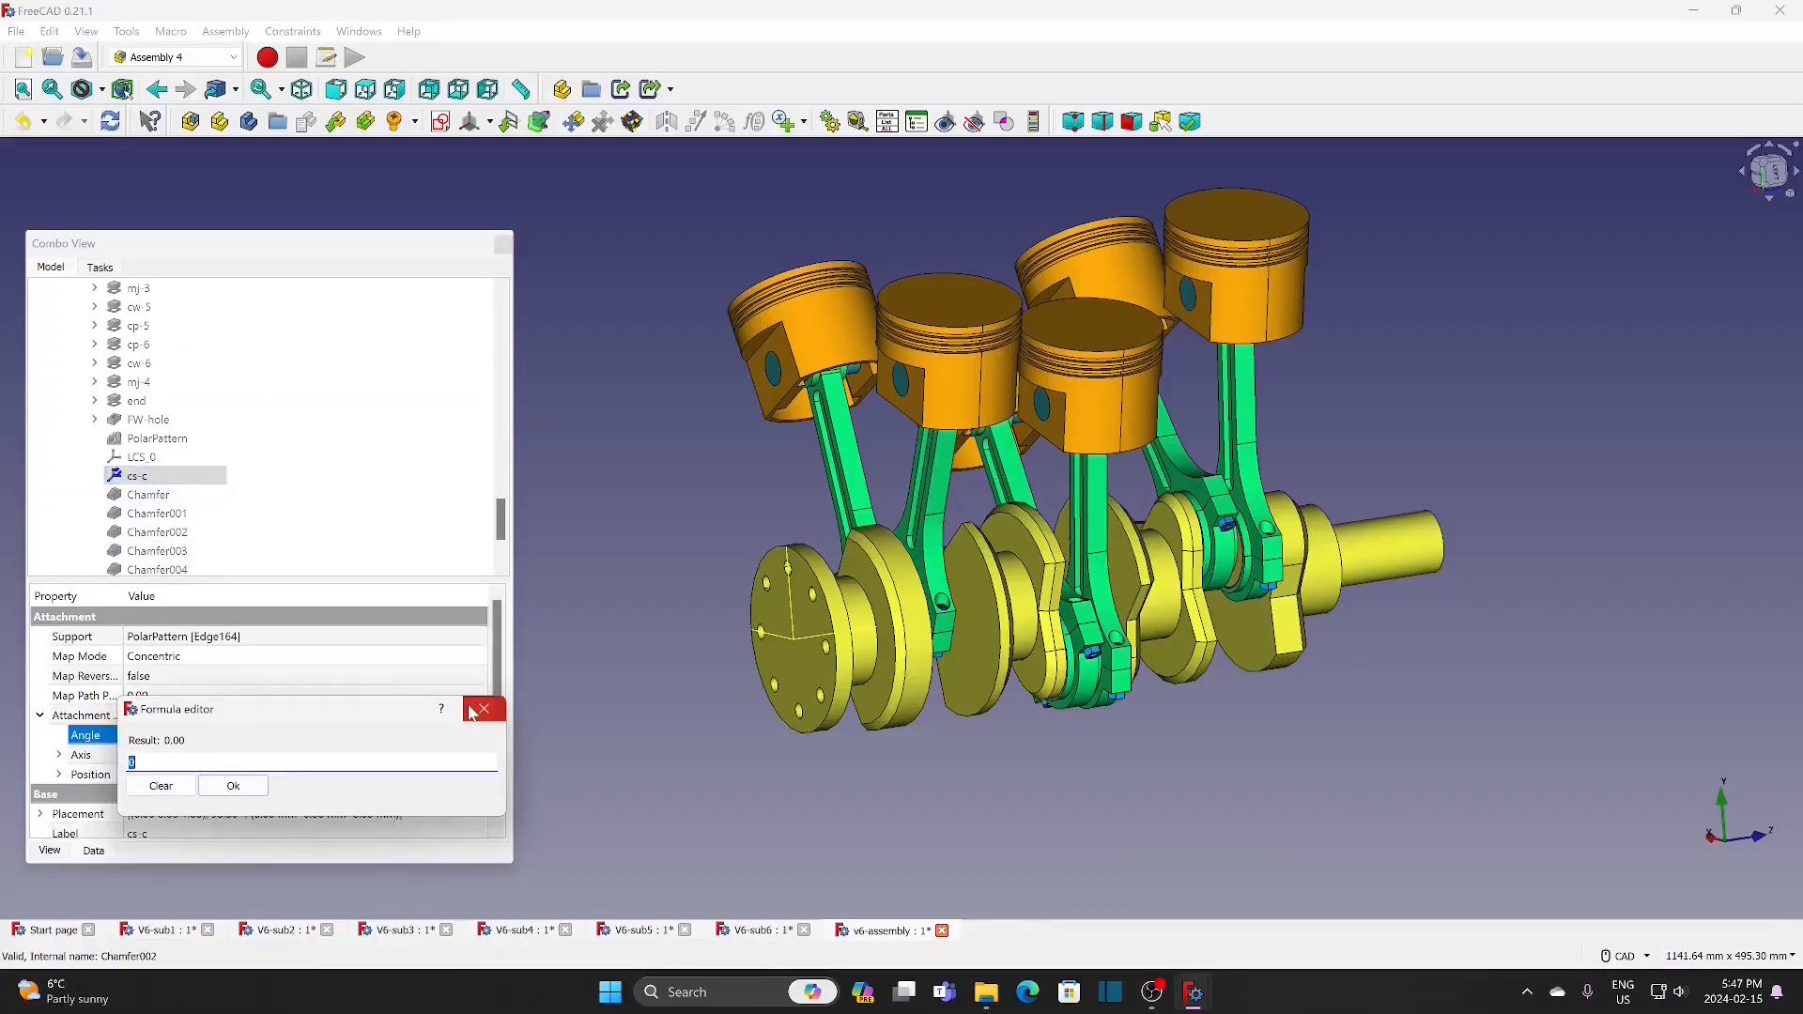
type("as")
left_click(208, 797)
type("#va")
left_click(178, 784)
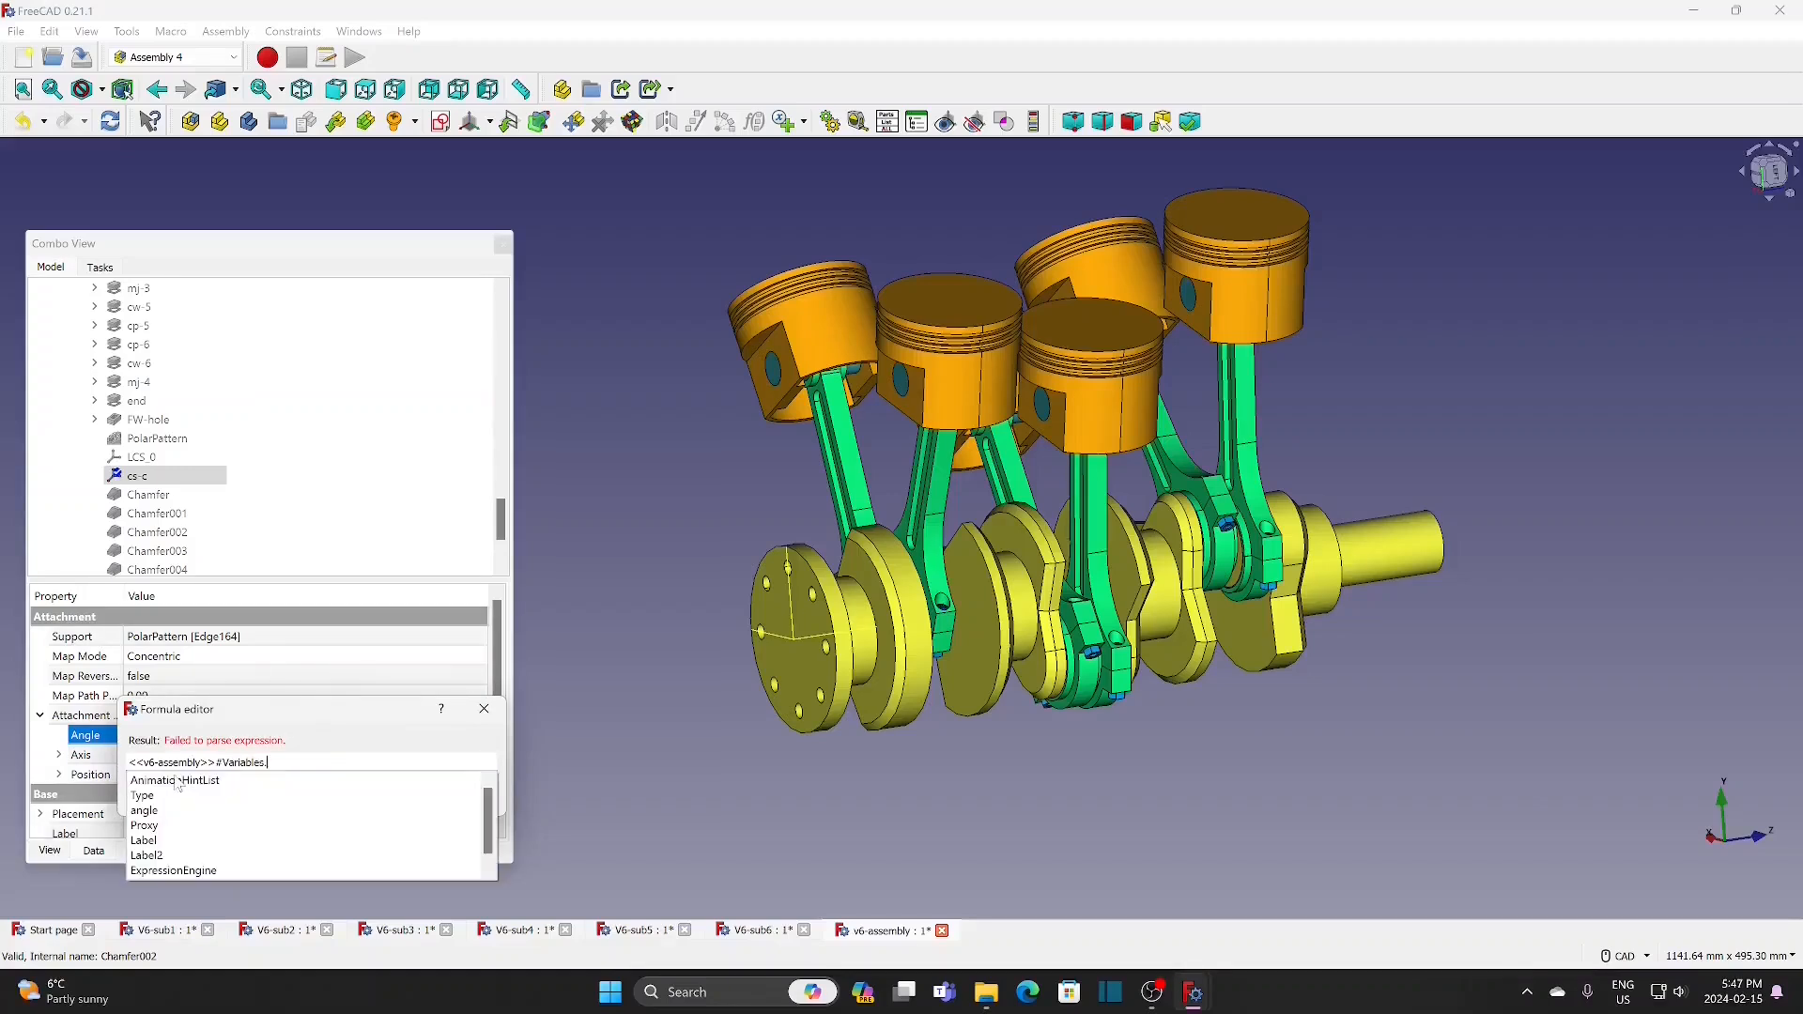
left_click(168, 813)
type("+270")
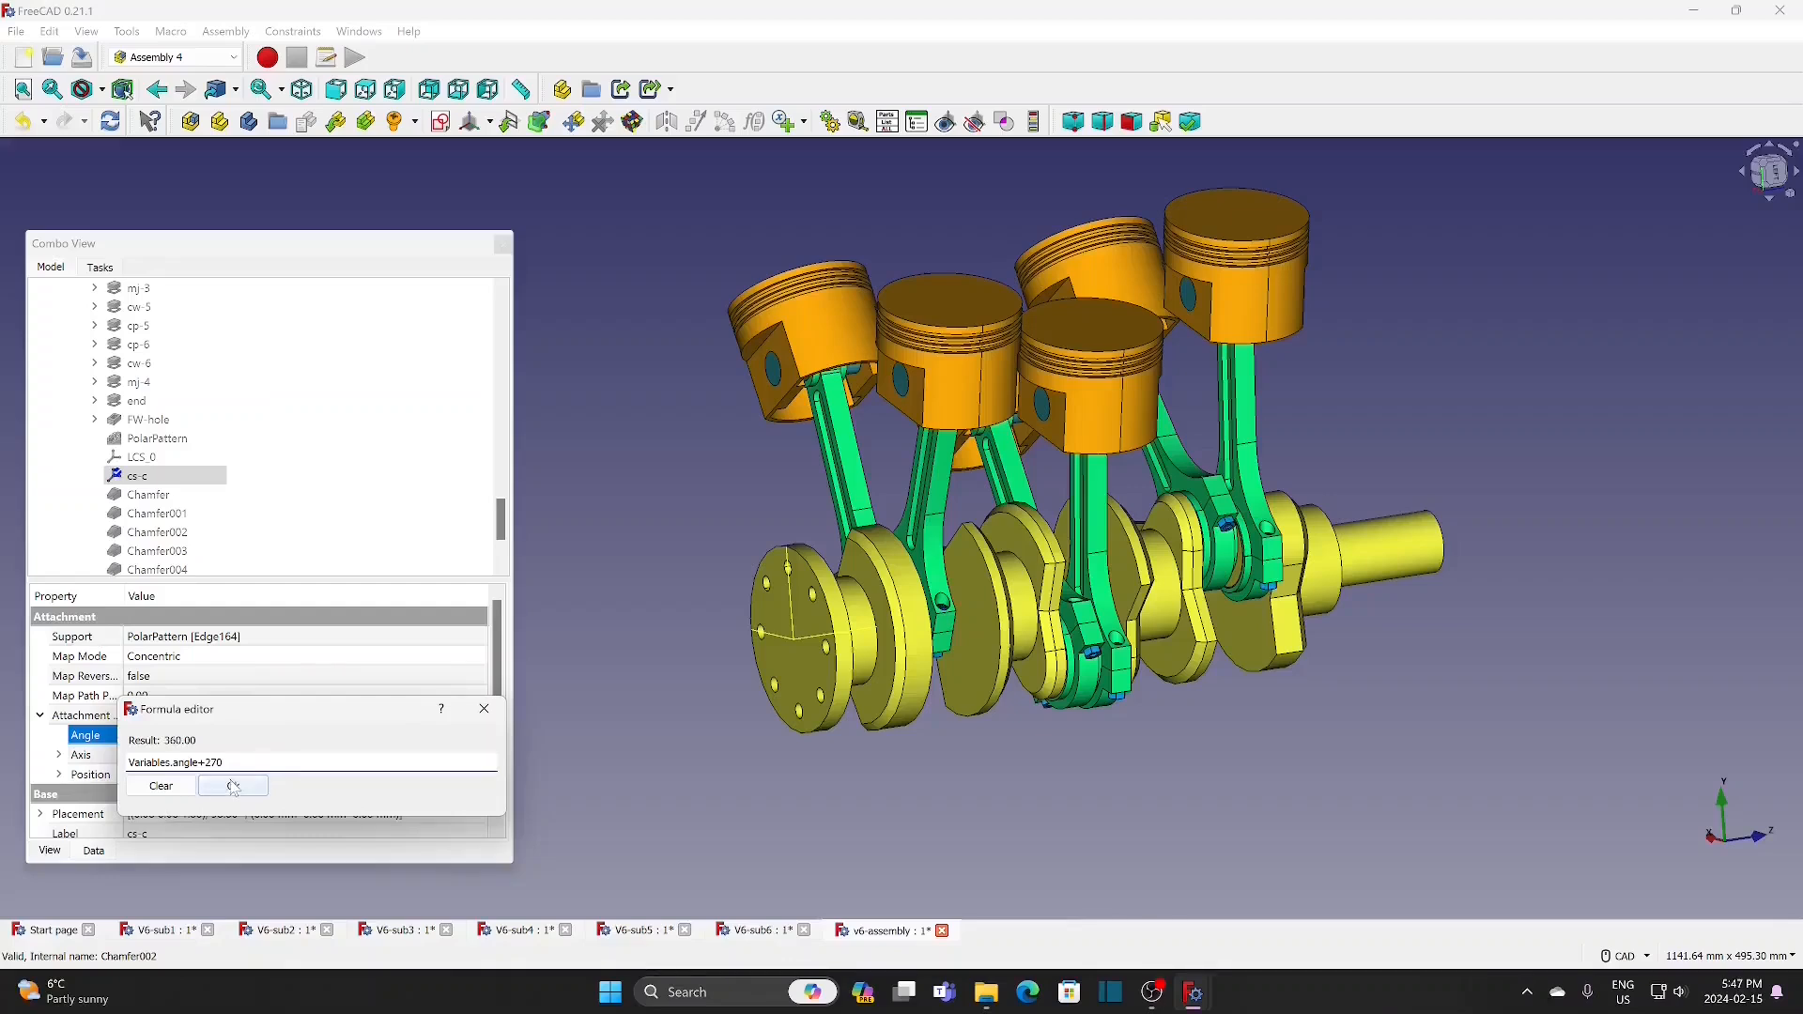
left_click(233, 786)
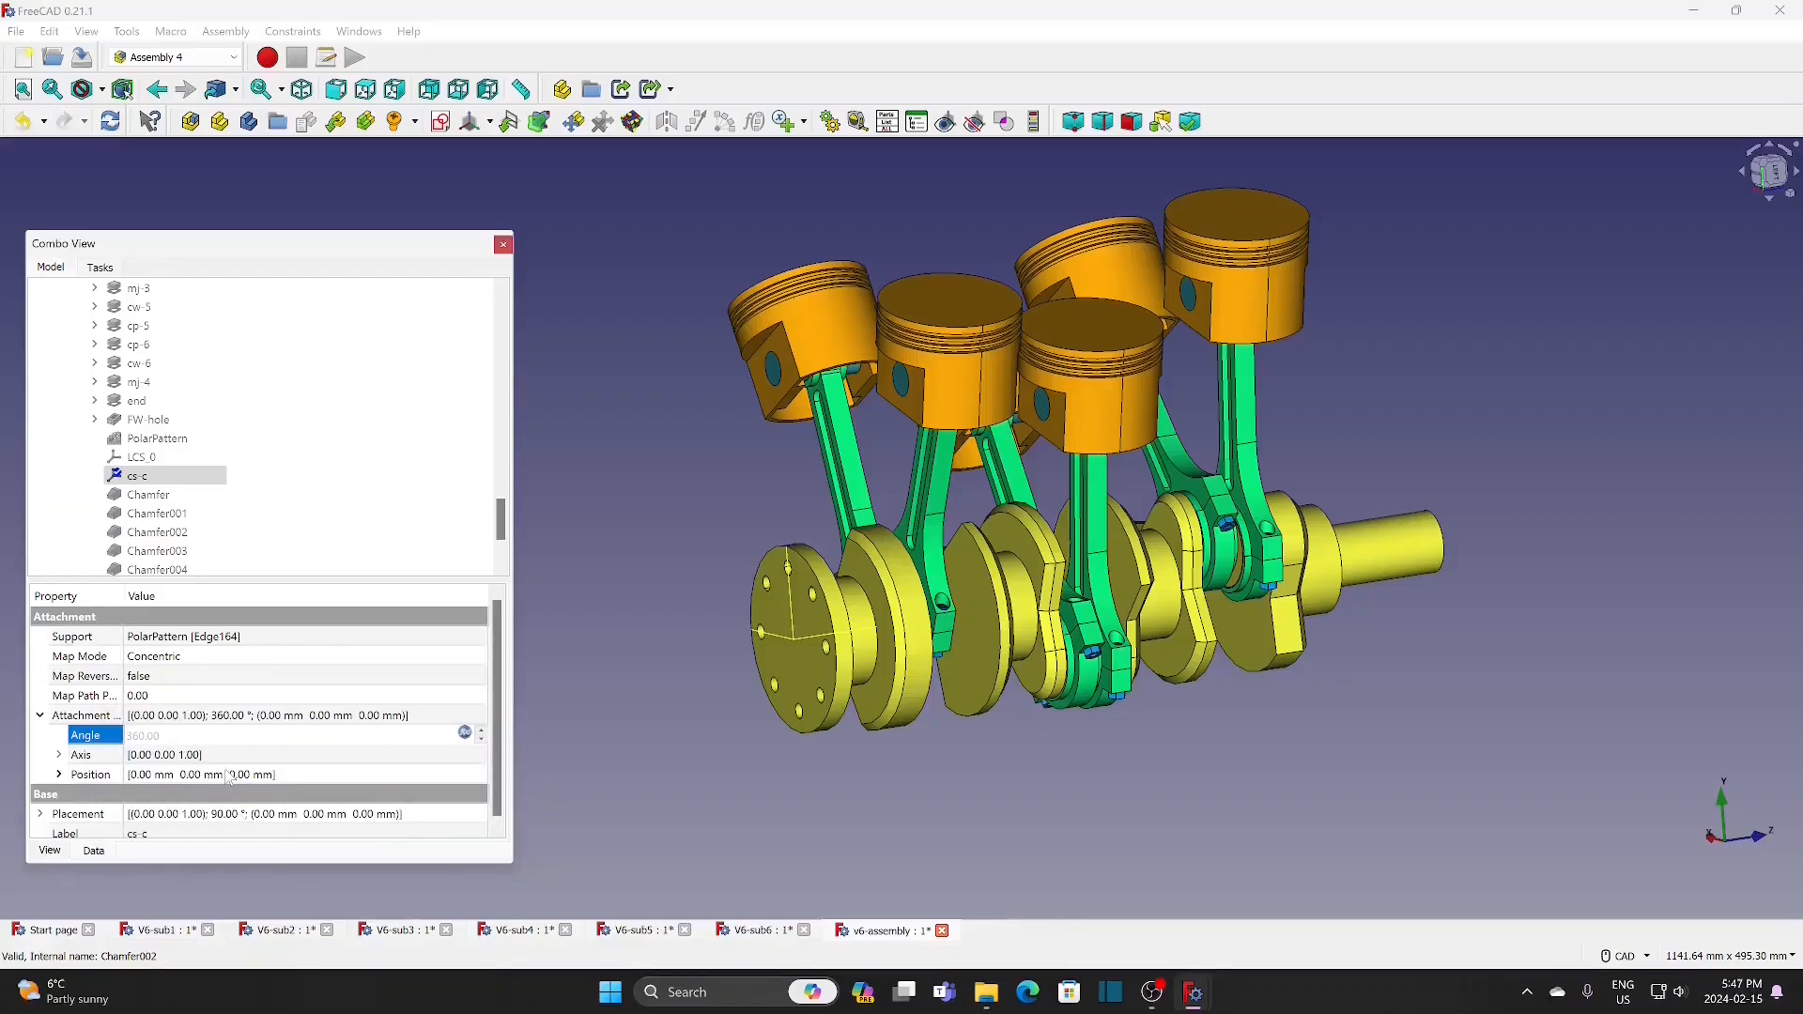
left_click(543, 767)
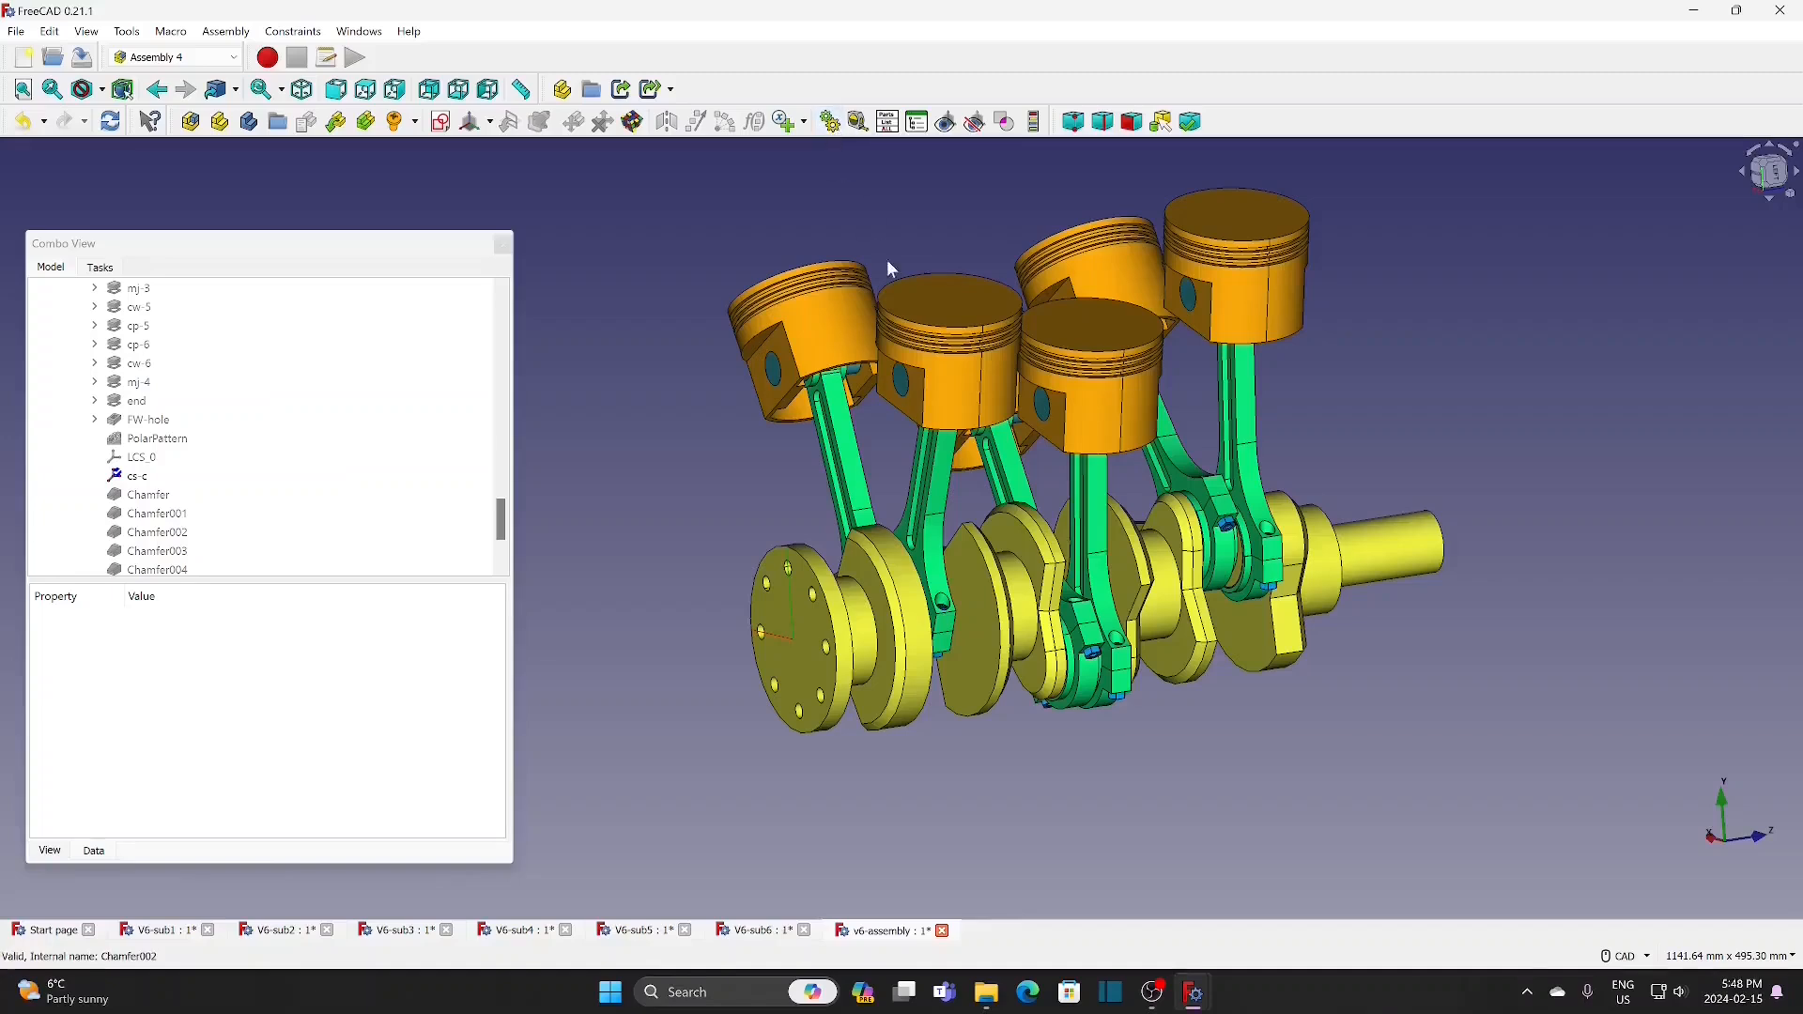
Step: Run a looping assembly animation of the angle variable from 0 to 360 with a step size of 20
left_click_drag(1802, 28, 1588, 173)
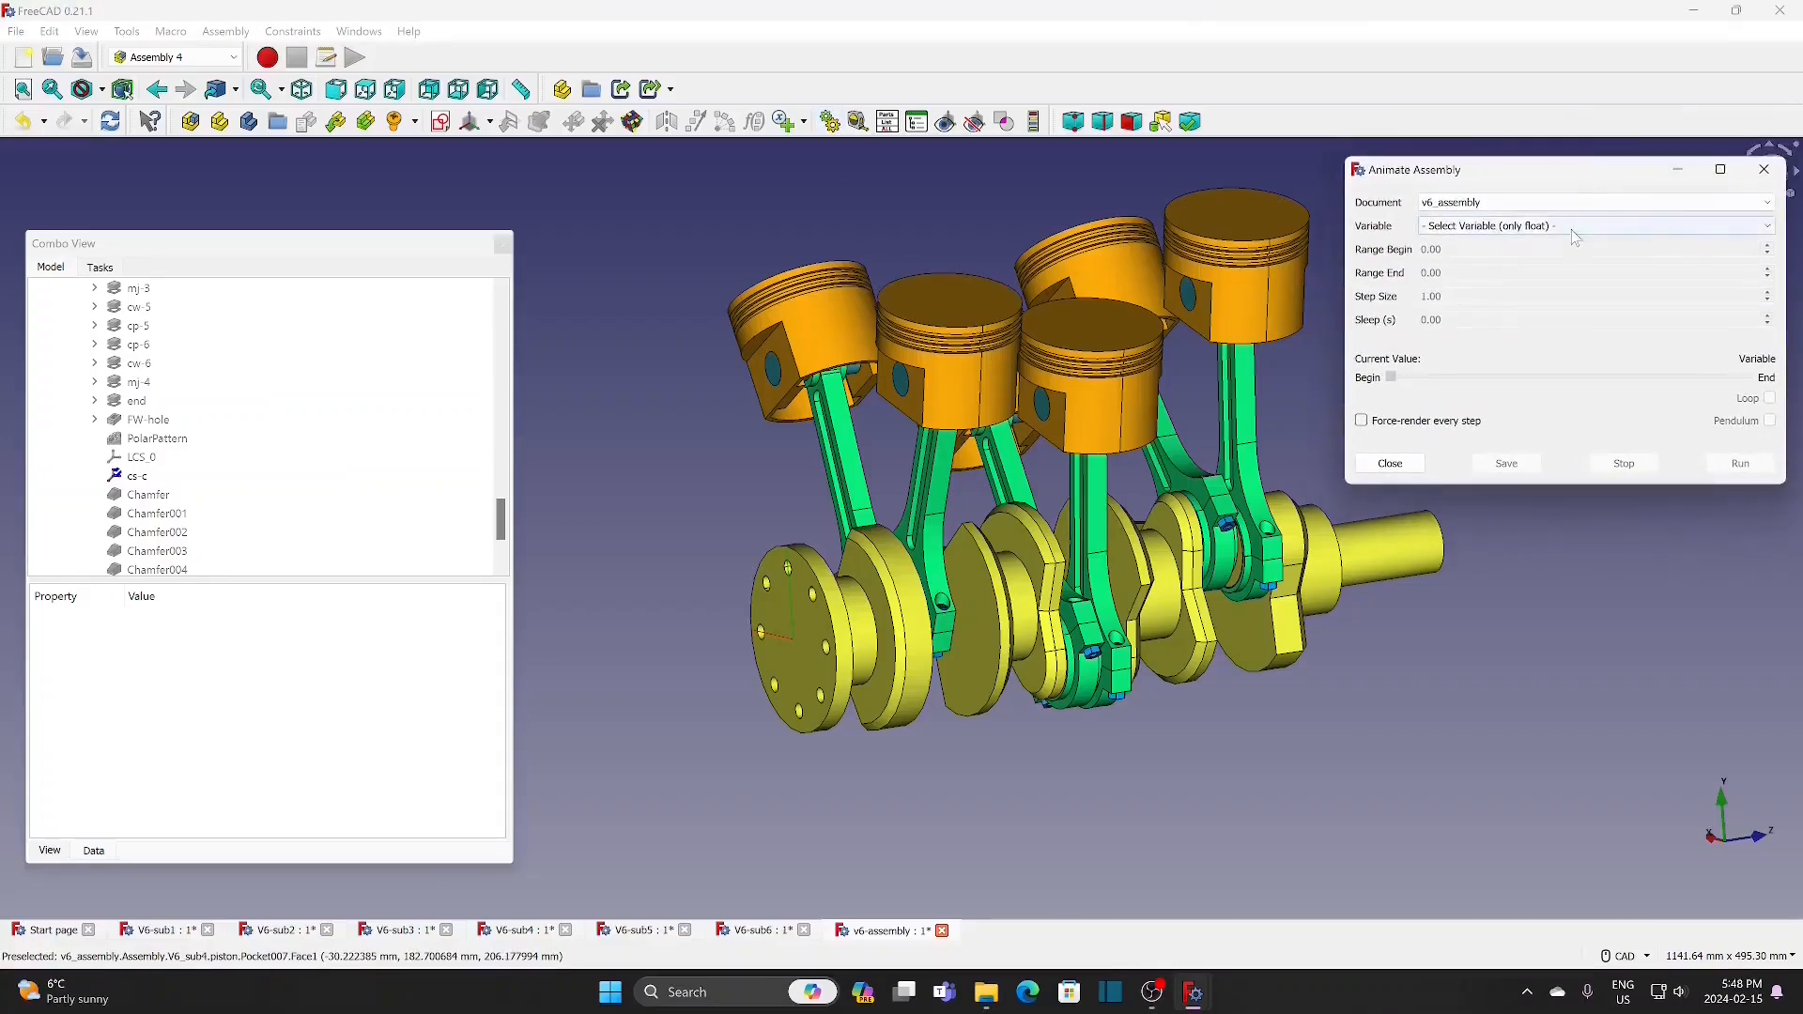
left_click(1568, 225)
left_click(1471, 257)
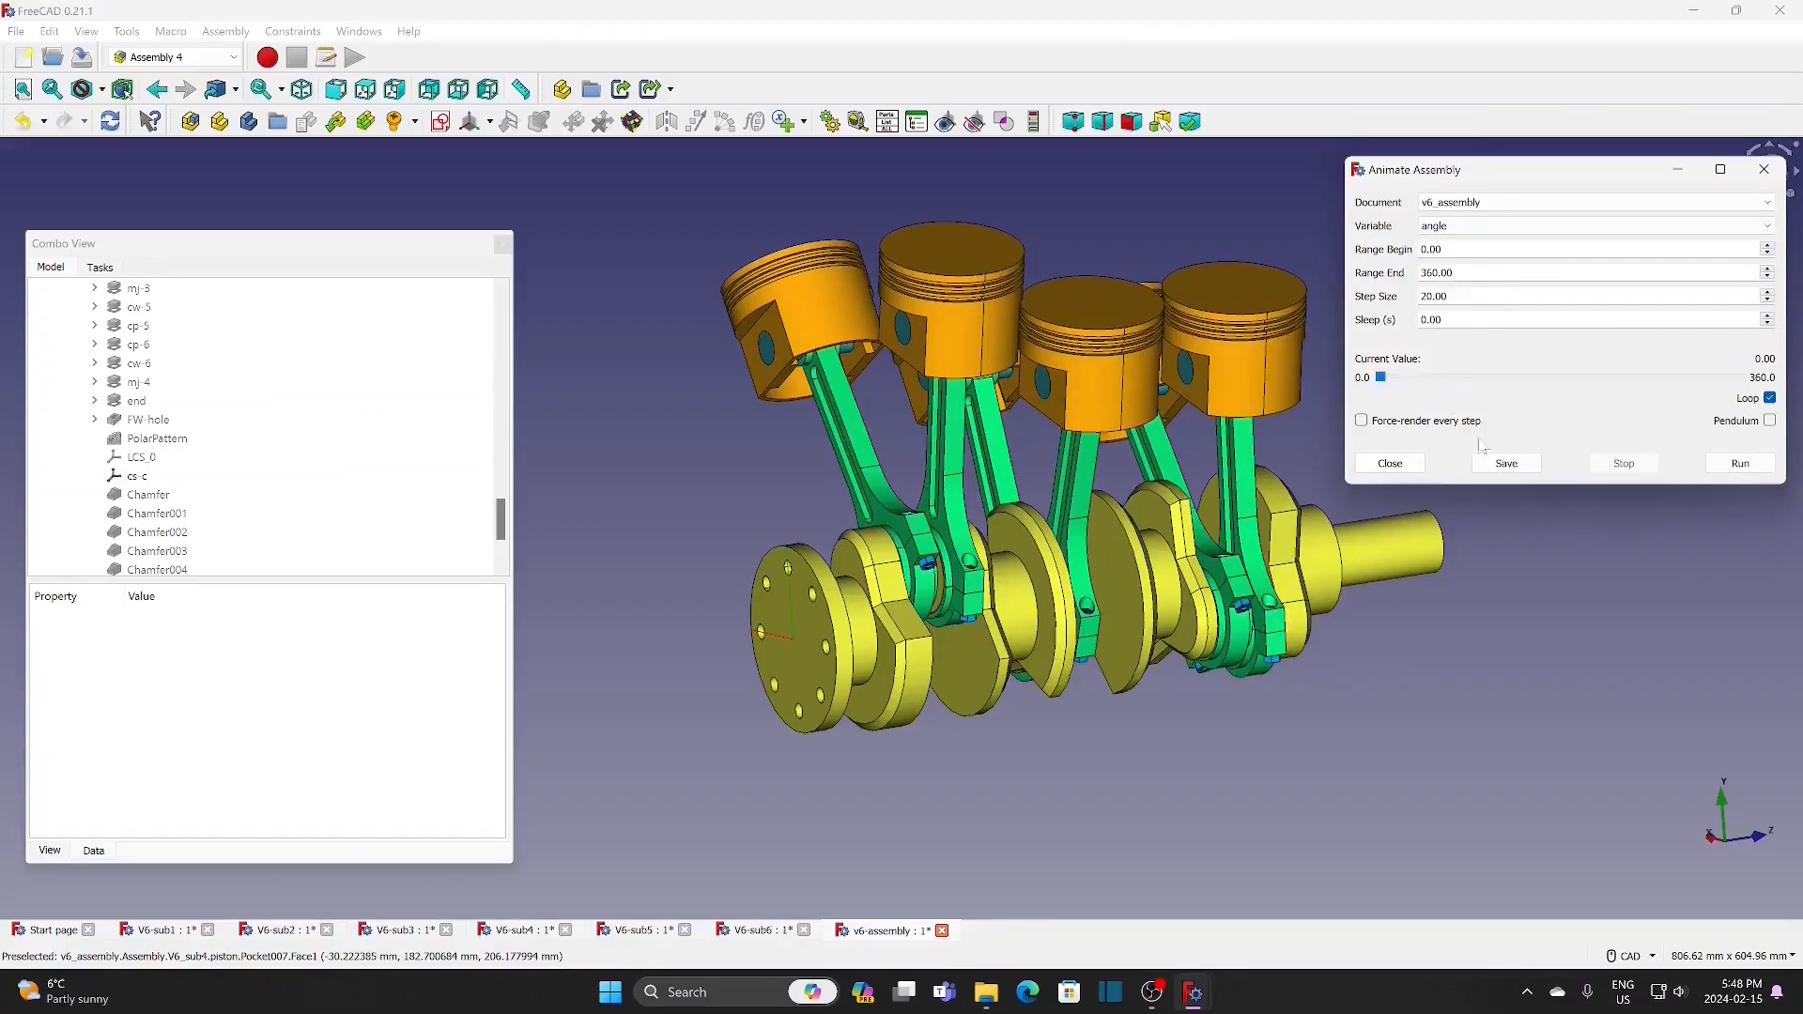
left_click(1739, 465)
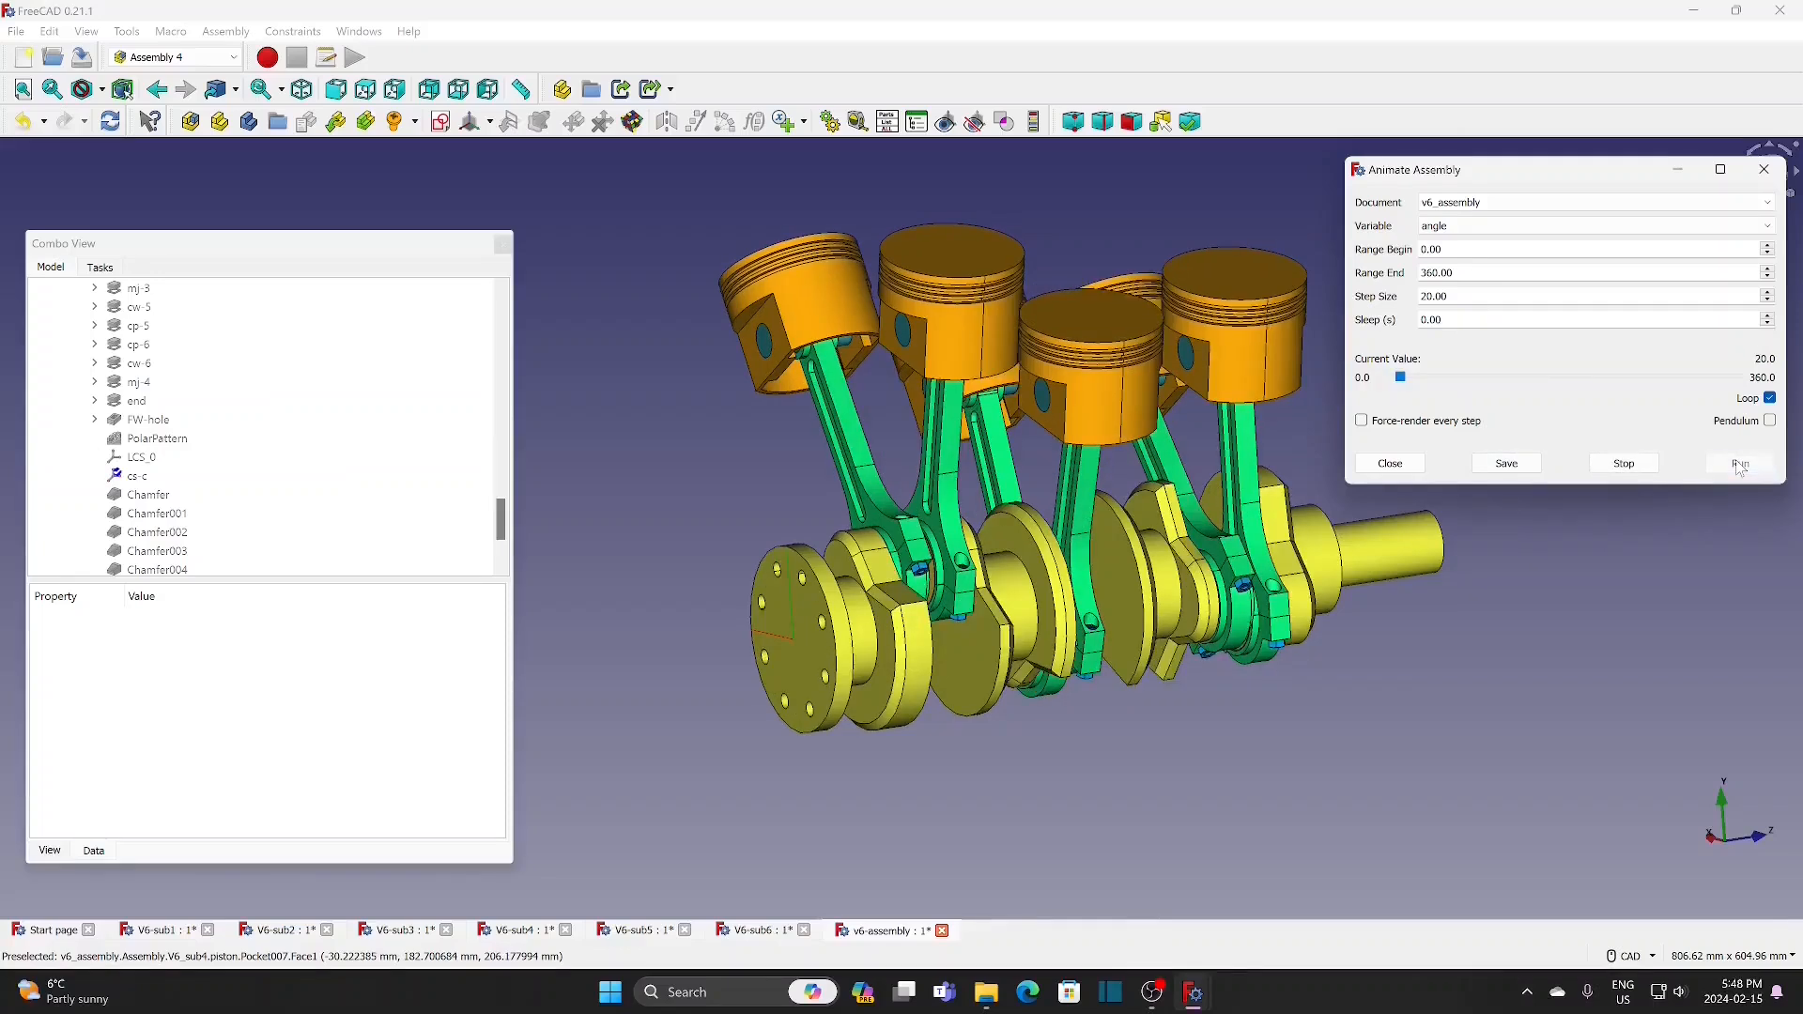